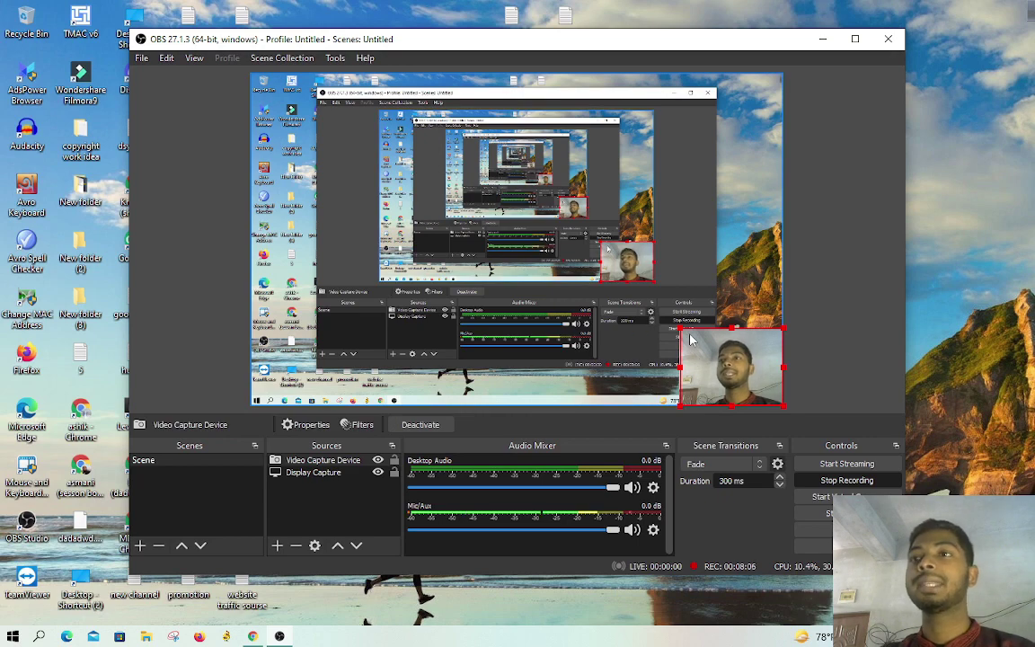
Step: Resize the OBS webcam overlay back to a small corner size and select the Display Capture source
{"action": "left_click_drag", "start_coordinate": [681, 329], "coordinate": [244, 40]}
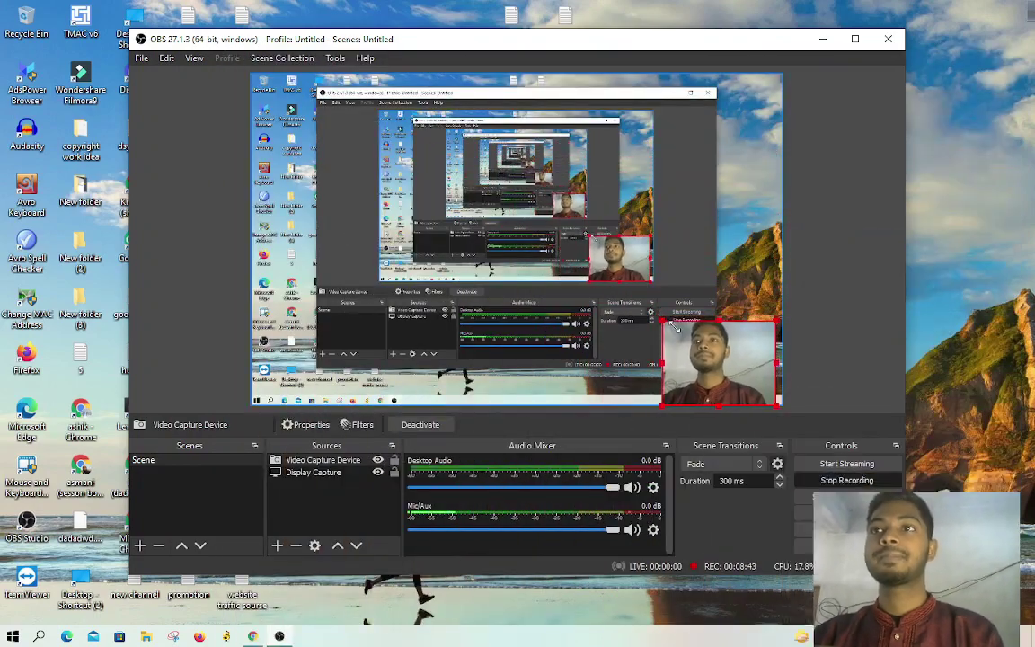
{"action": "mouse_move", "coordinate": [663, 322]}
{"action": "left_mouse_down"}
{"action": "mouse_move", "coordinate": [697, 346]}
{"action": "mouse_move", "coordinate": [735, 324]}
{"action": "mouse_move", "coordinate": [665, 301]}
{"action": "left_mouse_up"}
{"action": "left_click", "coordinate": [741, 233]}
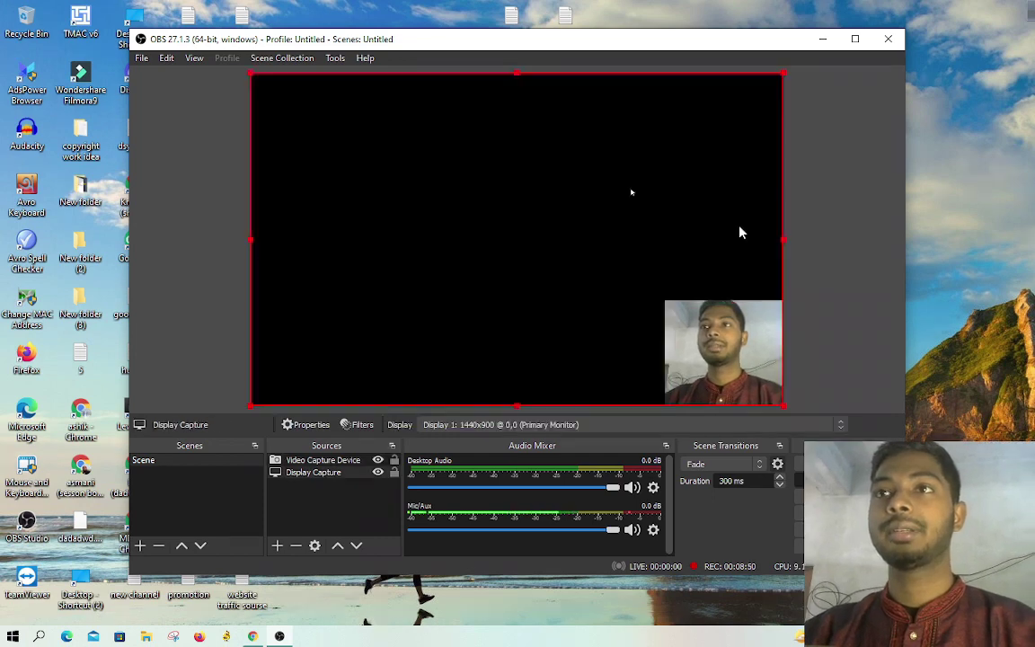
Step: Minimise OBS, bring up Facebook in Chrome, open Pages you manage, and close the Blogger Settings tab
{"action": "left_click", "coordinate": [822, 39]}
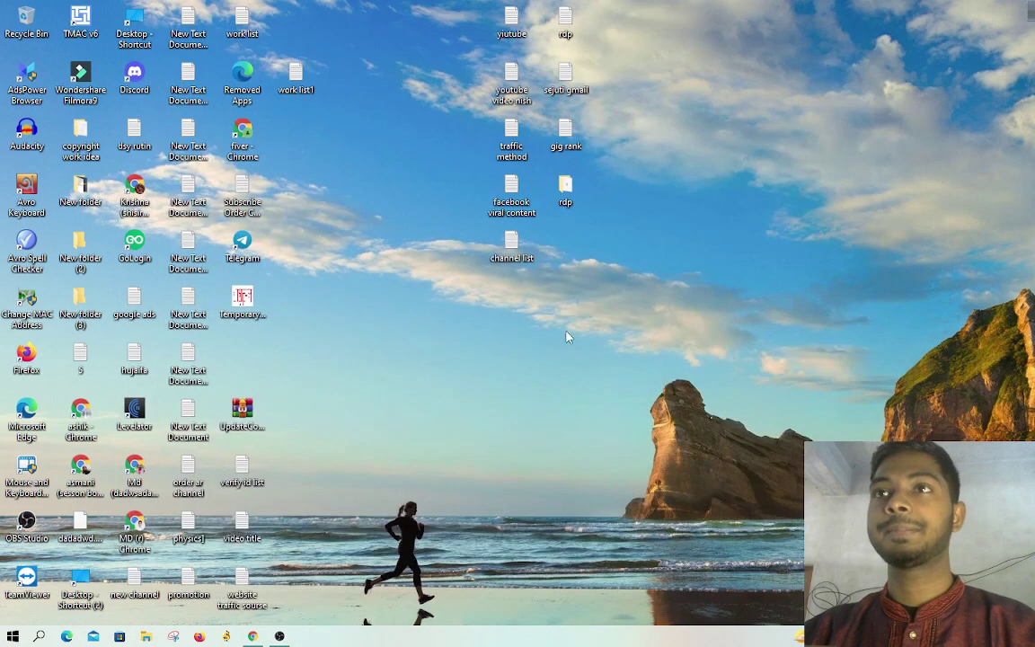
{"action": "left_click", "coordinate": [255, 636]}
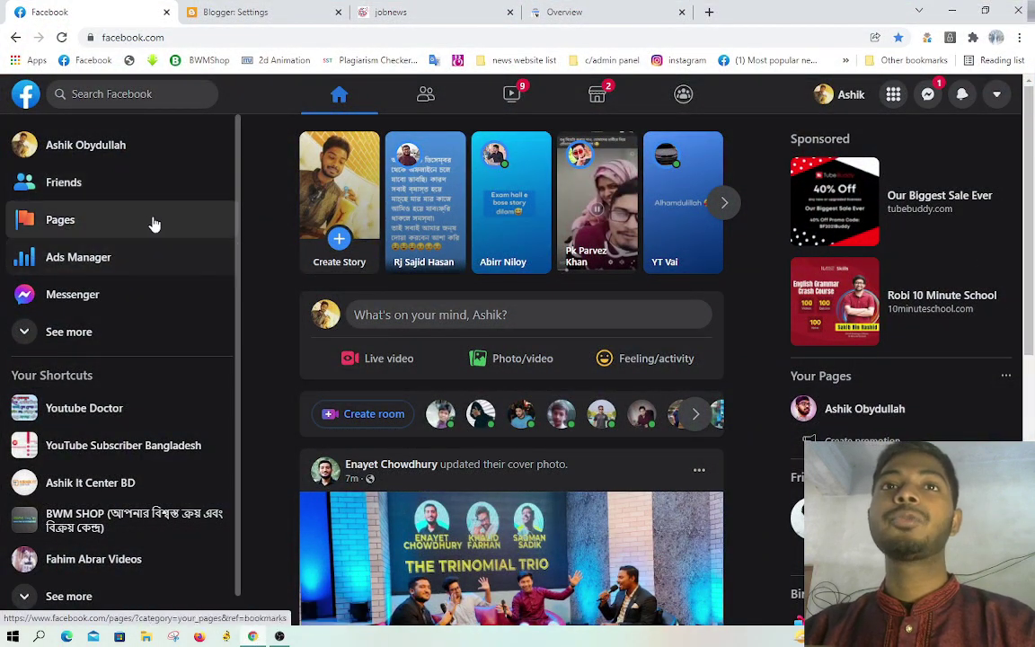
{"action": "left_click", "coordinate": [90, 222]}
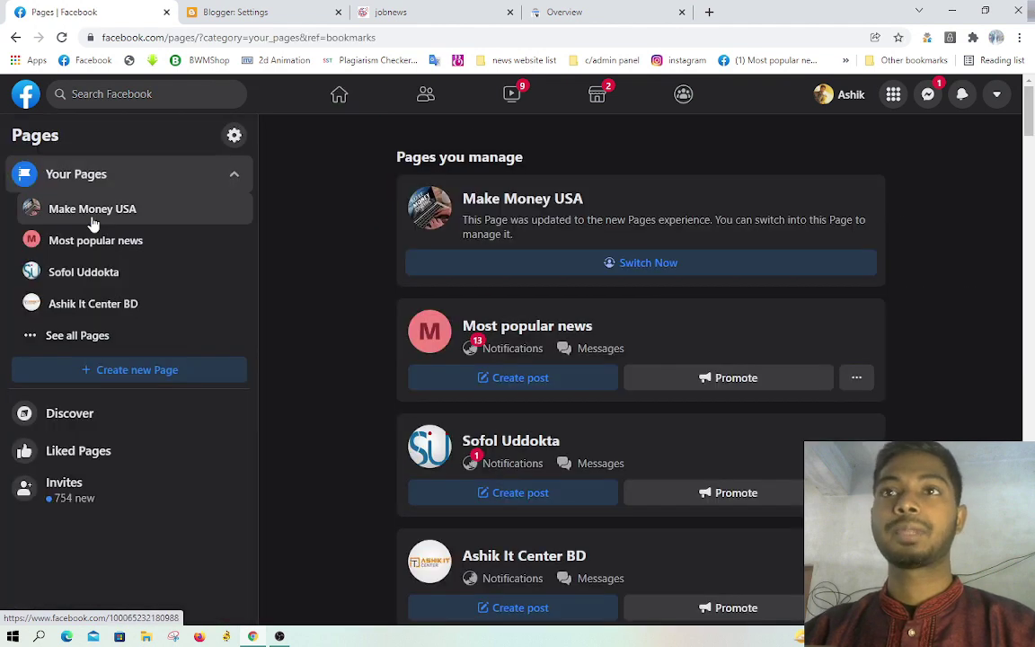
{"action": "left_click", "coordinate": [338, 12]}
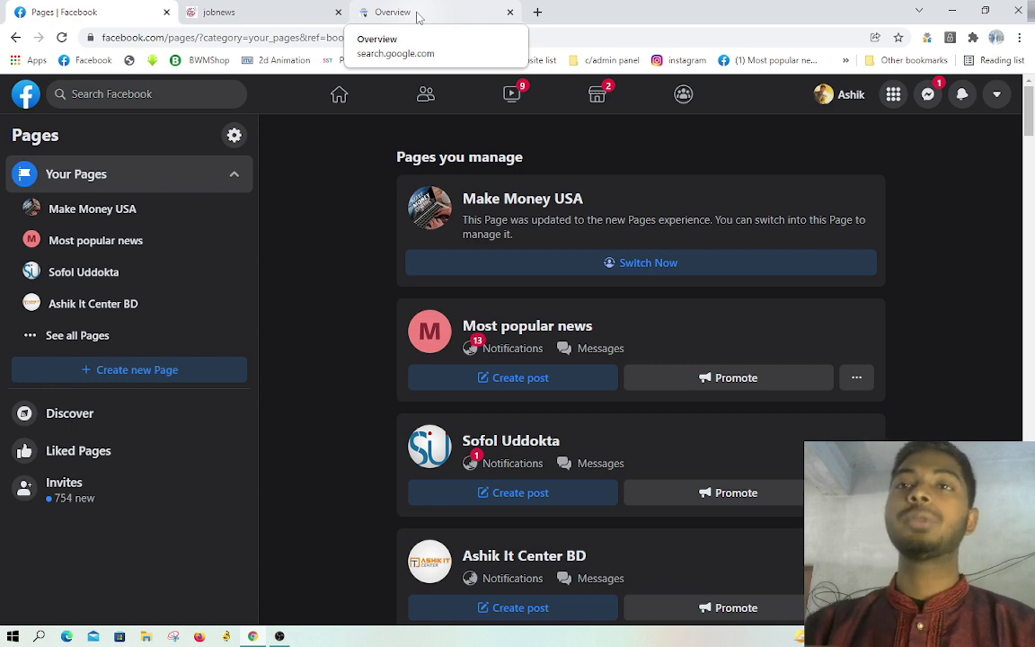
{"action": "scroll", "coordinate": [654, 346], "scroll_direction": "down", "scroll_amount": 12}
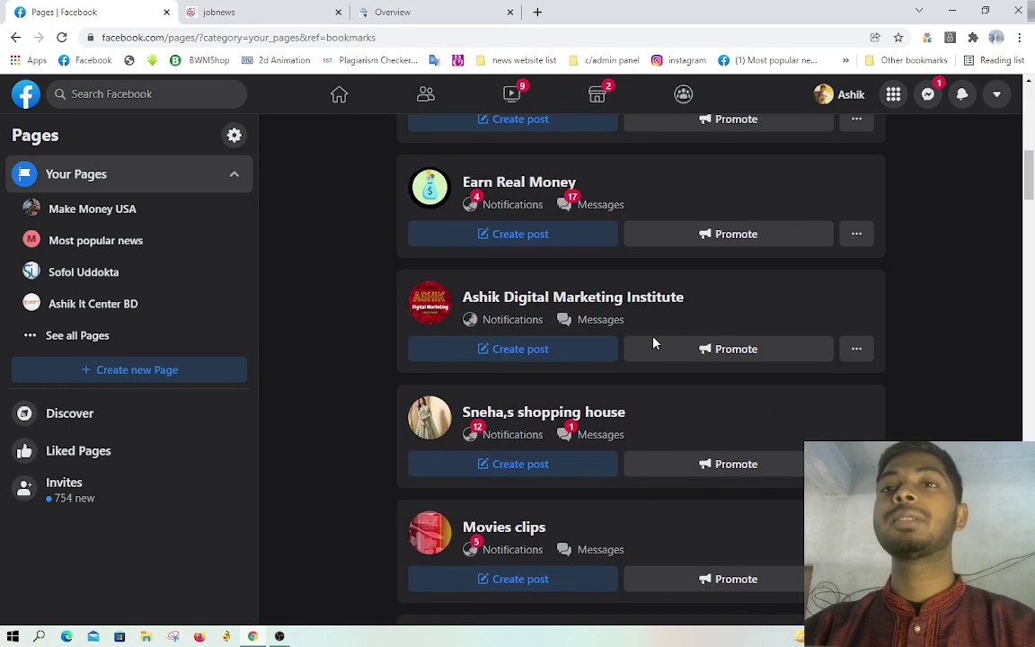
{"action": "scroll", "coordinate": [654, 350], "scroll_direction": "down", "scroll_amount": 20}
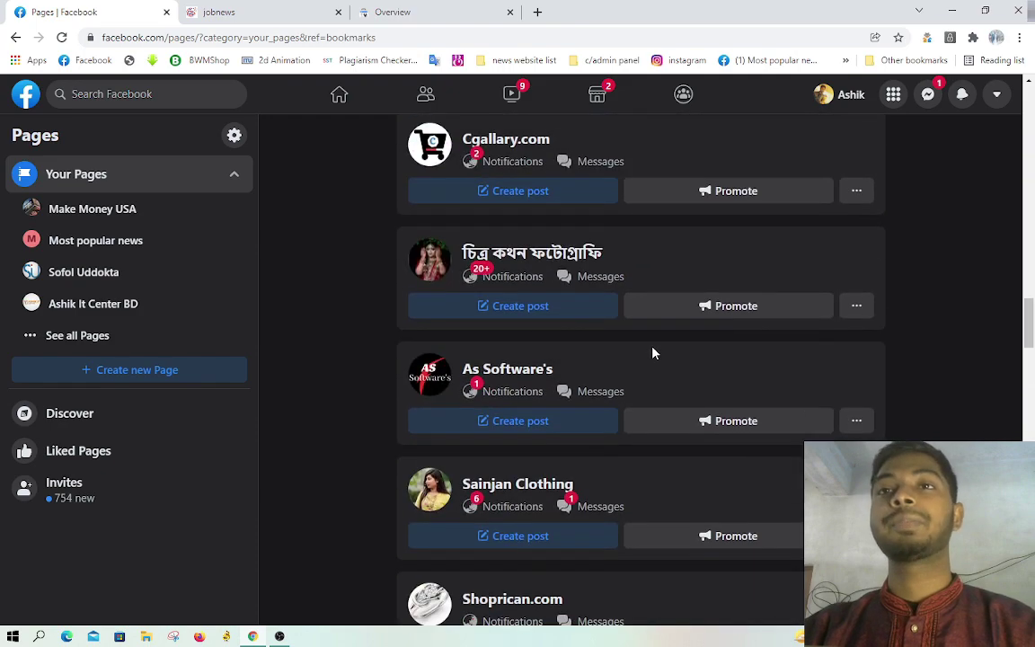
{"action": "scroll", "coordinate": [654, 353], "scroll_direction": "down", "scroll_amount": 20}
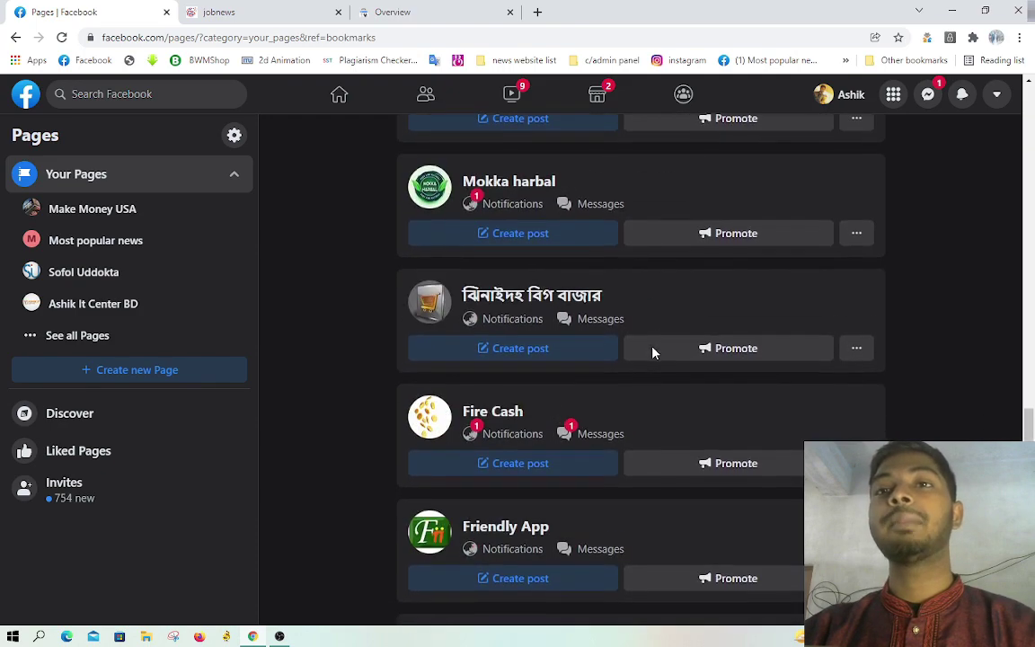
{"action": "scroll", "coordinate": [654, 353], "scroll_direction": "down", "scroll_amount": 15}
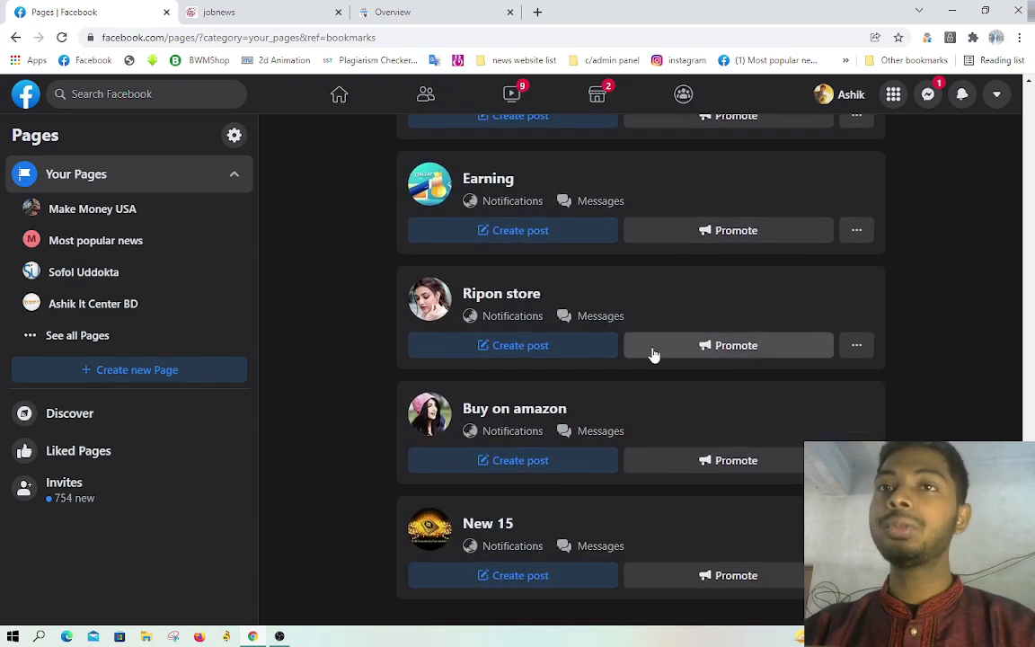
{"action": "scroll", "coordinate": [646, 350], "scroll_direction": "up", "scroll_amount": 20}
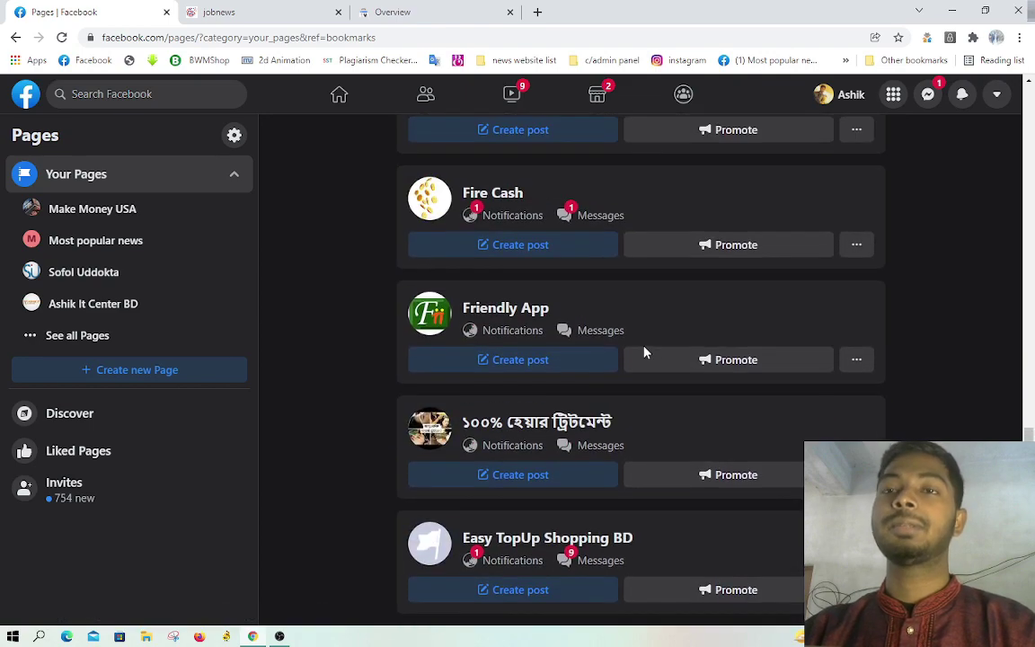
{"action": "scroll", "coordinate": [644, 352], "scroll_direction": "up", "scroll_amount": 9}
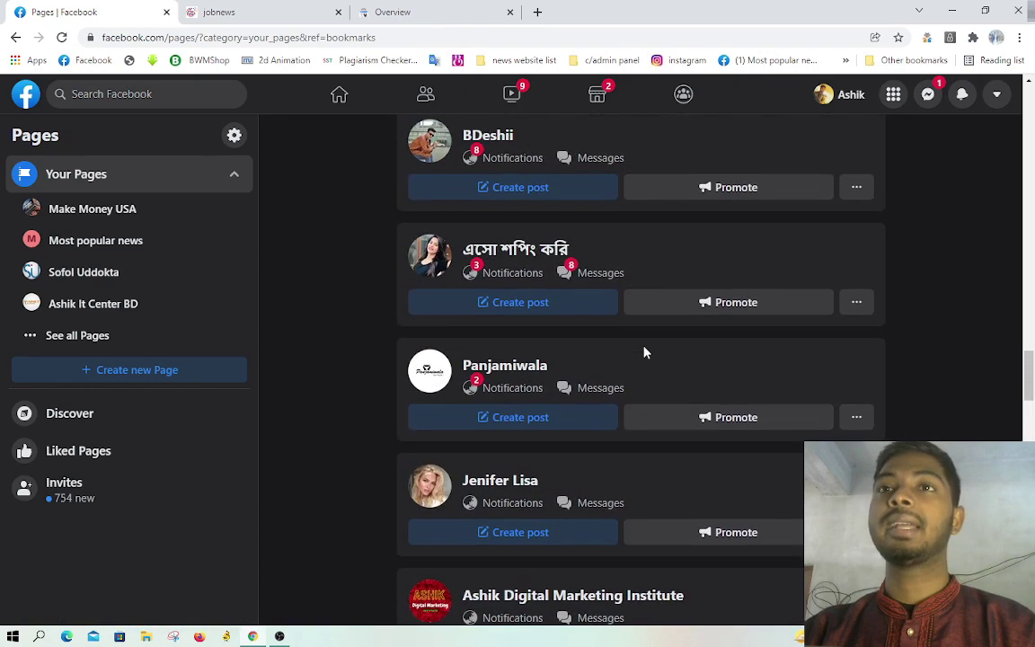
{"action": "scroll", "coordinate": [644, 352], "scroll_direction": "up", "scroll_amount": 4}
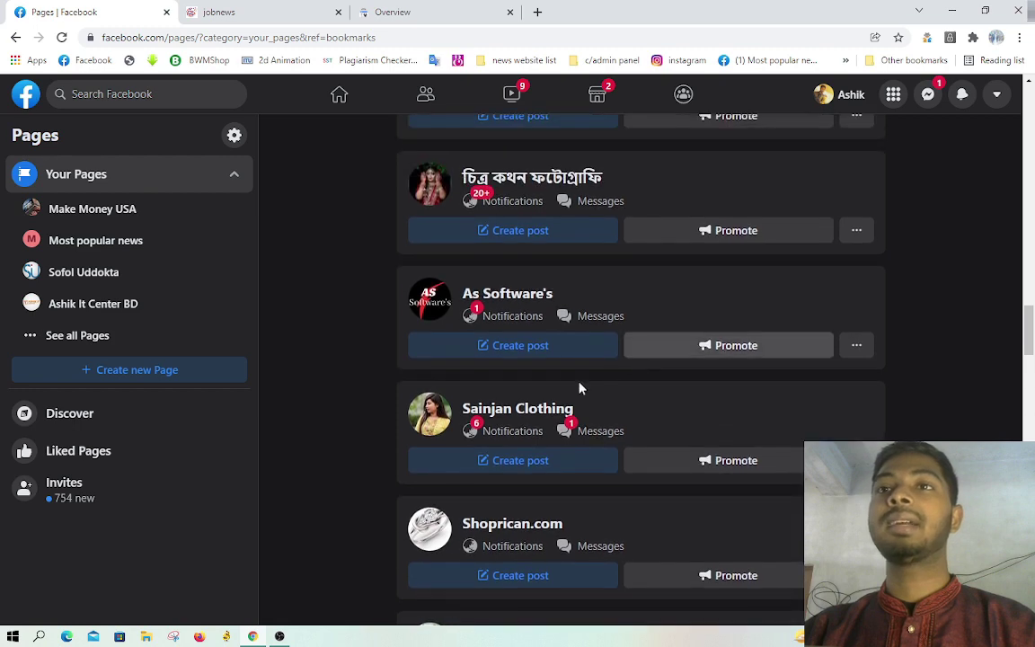
{"action": "scroll", "coordinate": [471, 310], "scroll_direction": "up", "scroll_amount": 2}
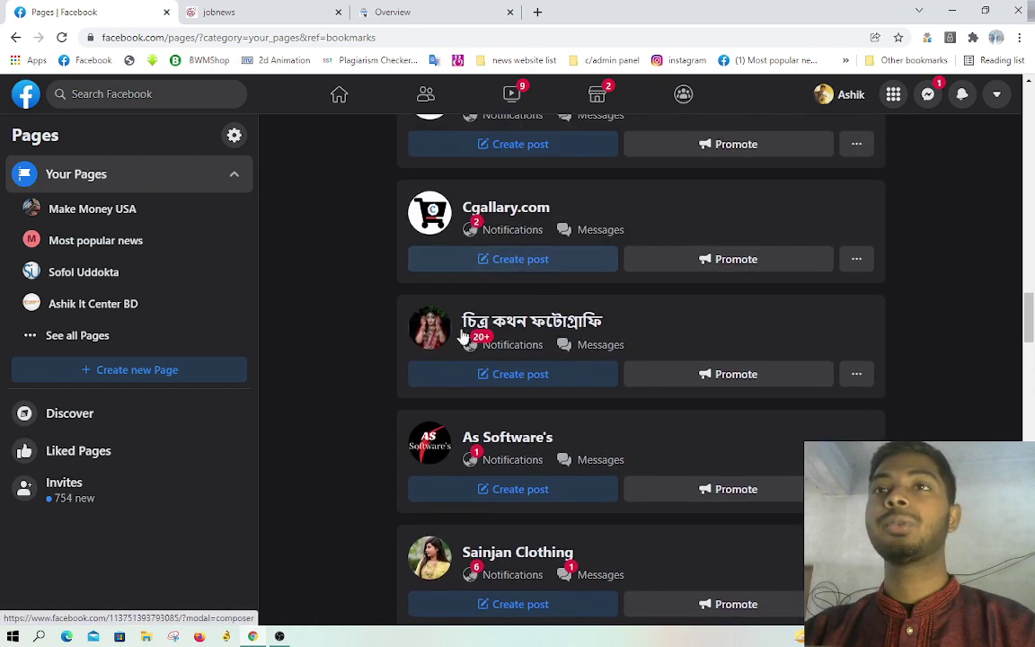
{"action": "scroll", "coordinate": [518, 338], "scroll_direction": "up", "scroll_amount": 2}
{"action": "scroll", "coordinate": [518, 339], "scroll_direction": "up", "scroll_amount": 11}
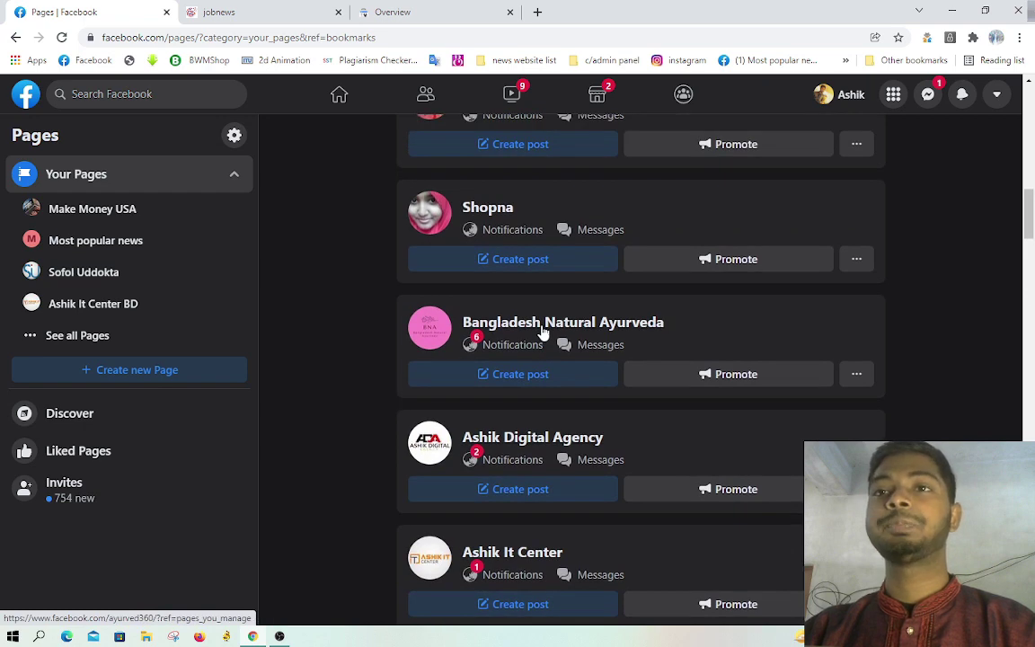
{"action": "scroll", "coordinate": [543, 333], "scroll_direction": "up", "scroll_amount": 14}
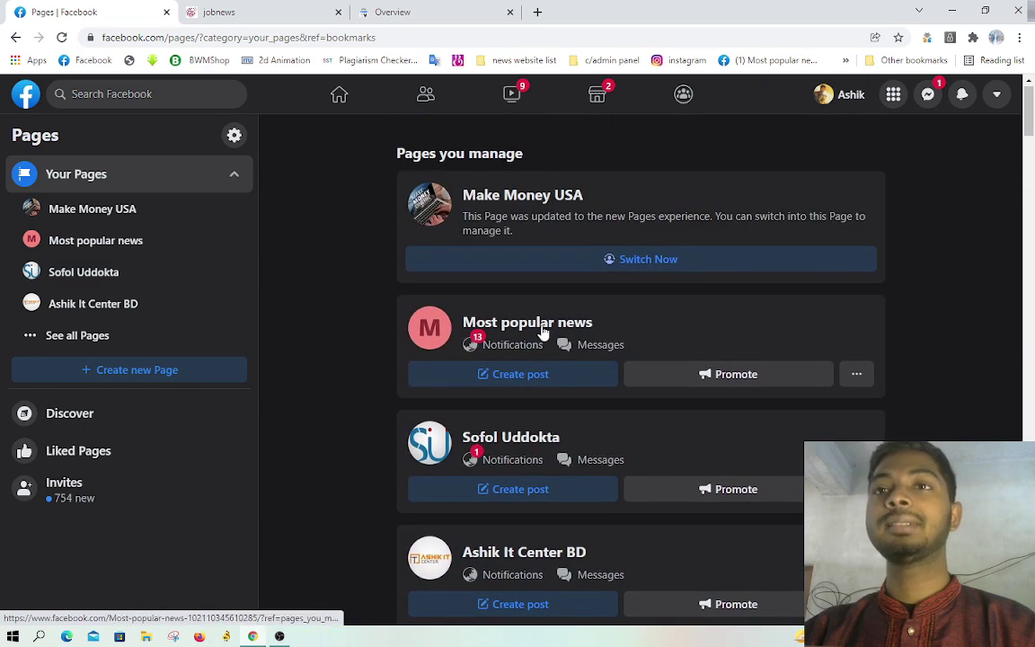
{"action": "scroll", "coordinate": [538, 331], "scroll_direction": "down", "scroll_amount": 2}
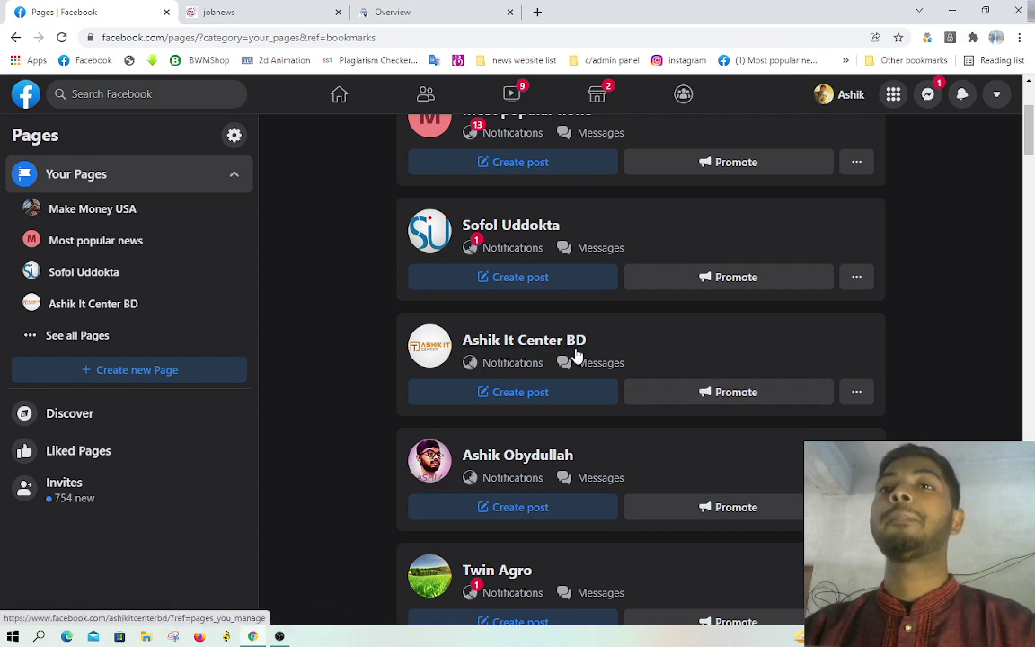
Step: Open the Ashik It Center BD page, pause its pinned video, and scroll through it
{"action": "left_click", "coordinate": [542, 347]}
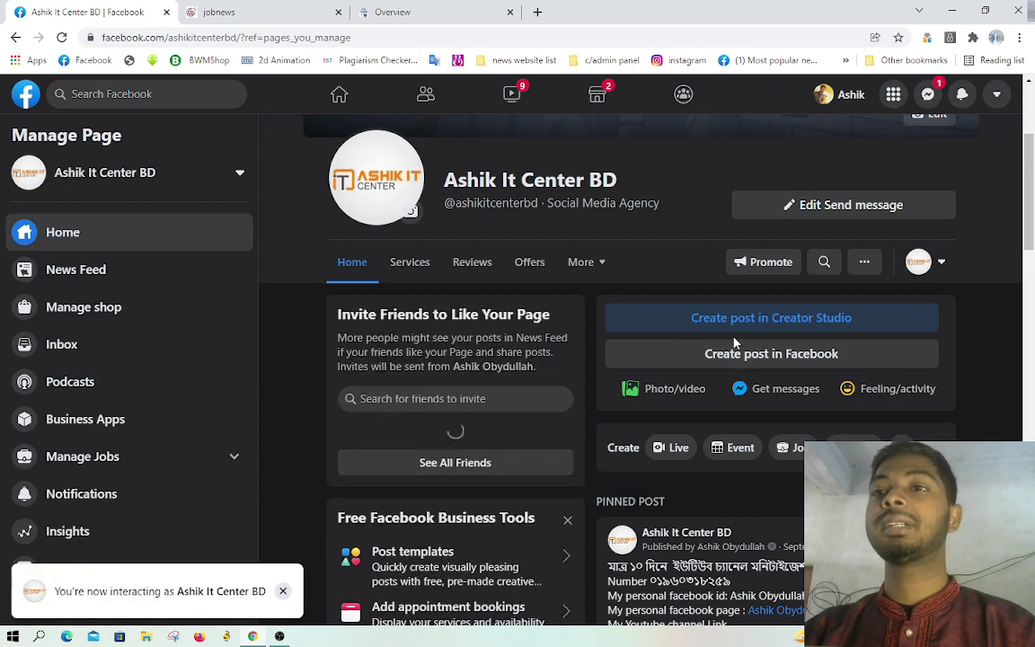
{"action": "scroll", "coordinate": [840, 344], "scroll_direction": "down", "scroll_amount": 6}
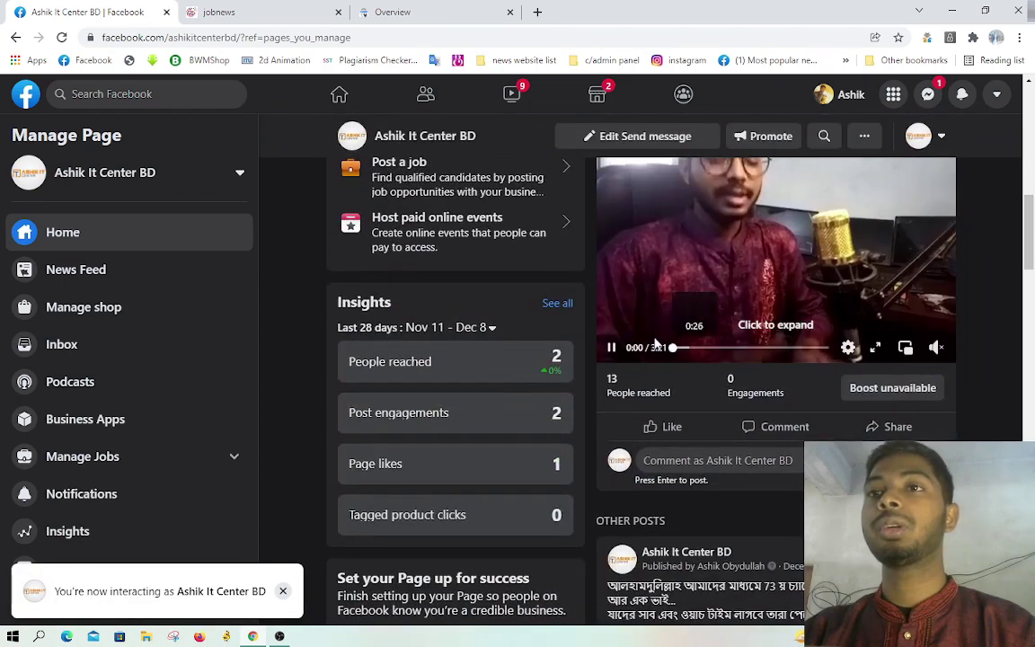
{"action": "left_click", "coordinate": [614, 352]}
{"action": "scroll", "coordinate": [734, 359], "scroll_direction": "down", "scroll_amount": 3}
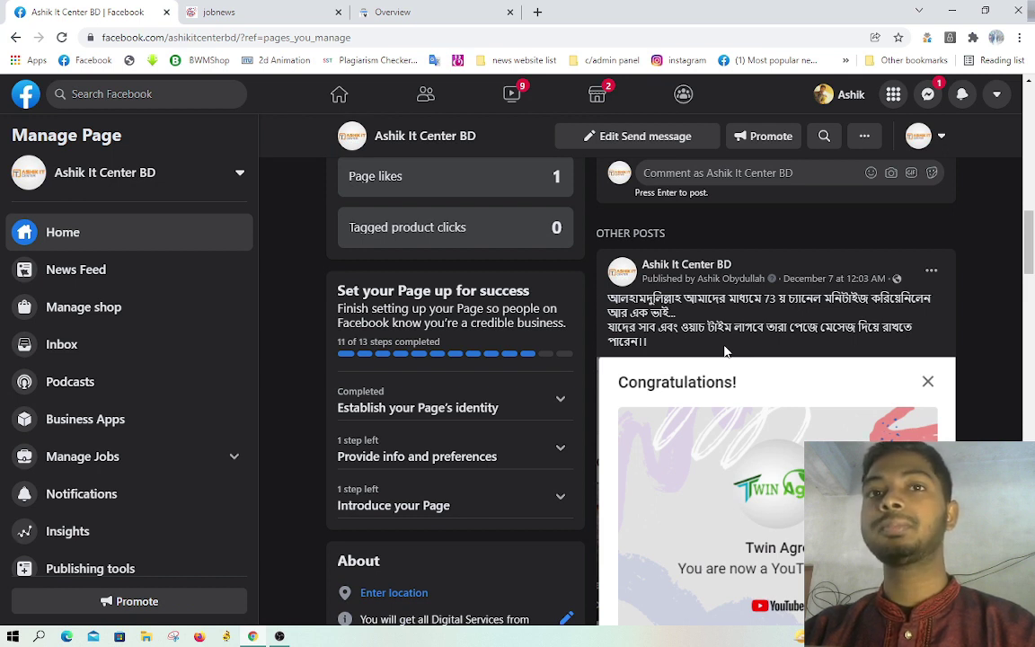
{"action": "scroll", "coordinate": [726, 351], "scroll_direction": "down", "scroll_amount": 9}
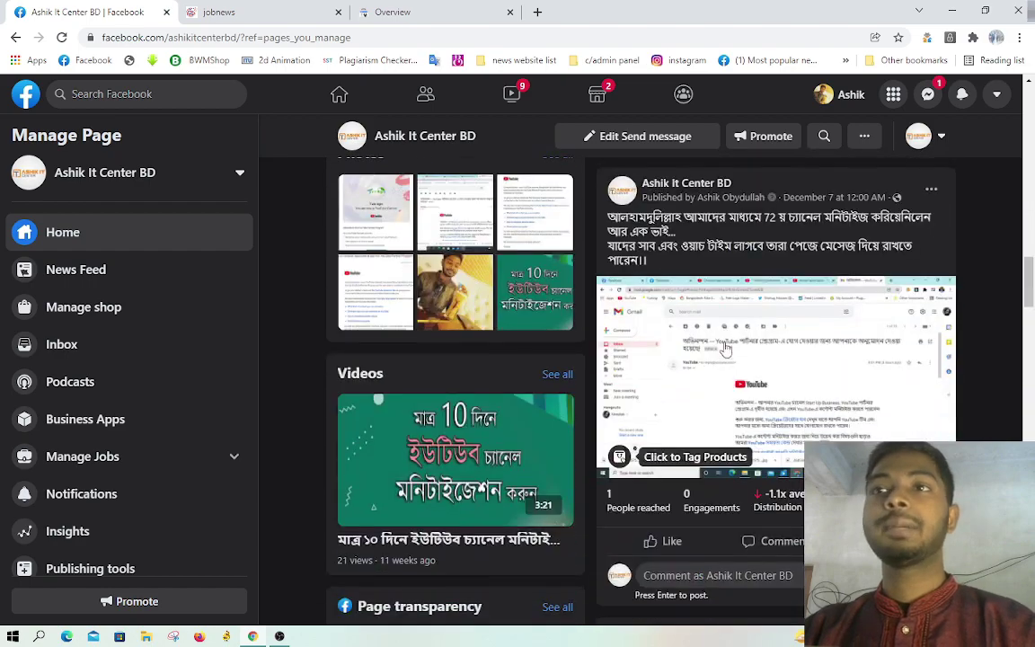
{"action": "scroll", "coordinate": [726, 349], "scroll_direction": "up", "scroll_amount": 11}
{"action": "scroll", "coordinate": [726, 348], "scroll_direction": "up", "scroll_amount": 10}
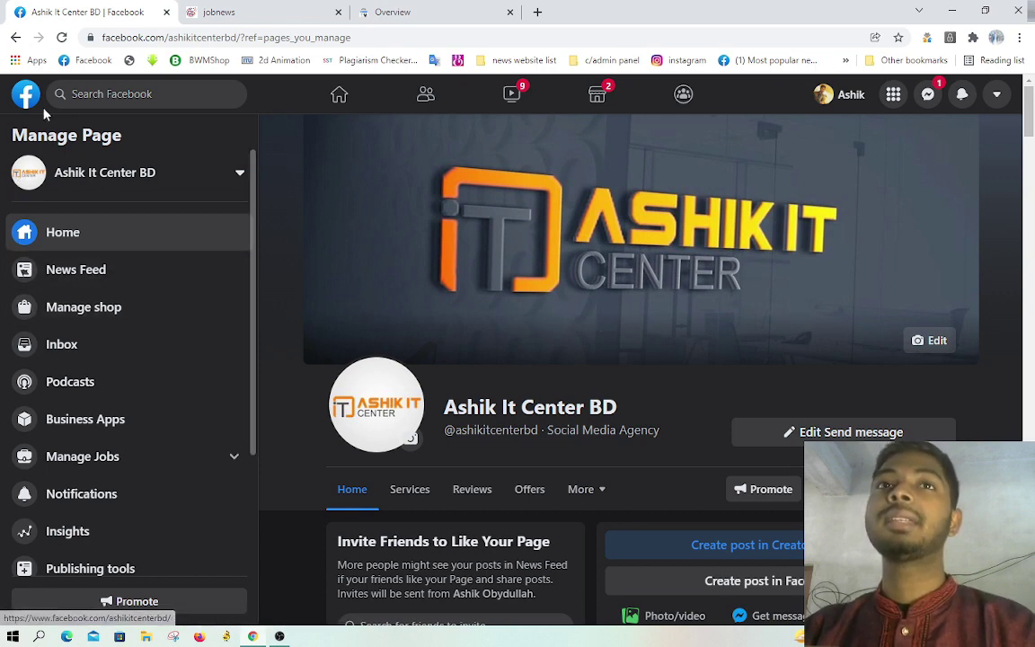
Step: Return to the Pages list, glance at a blank Create a Page form, then go back
{"action": "left_click", "coordinate": [16, 38]}
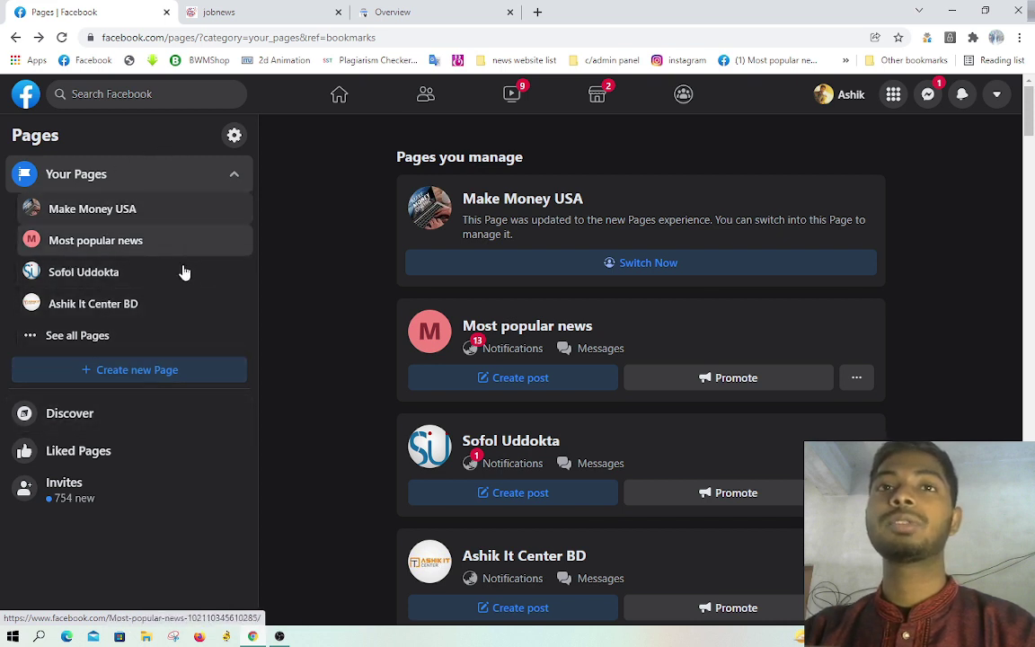
{"action": "left_click", "coordinate": [150, 376]}
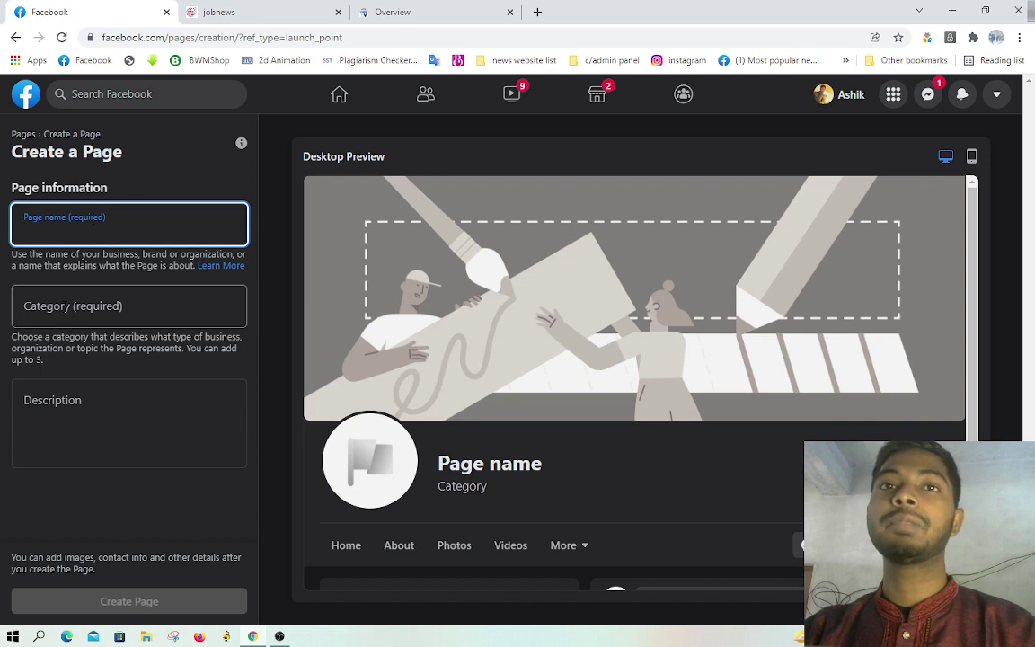
{"action": "left_click", "coordinate": [62, 306]}
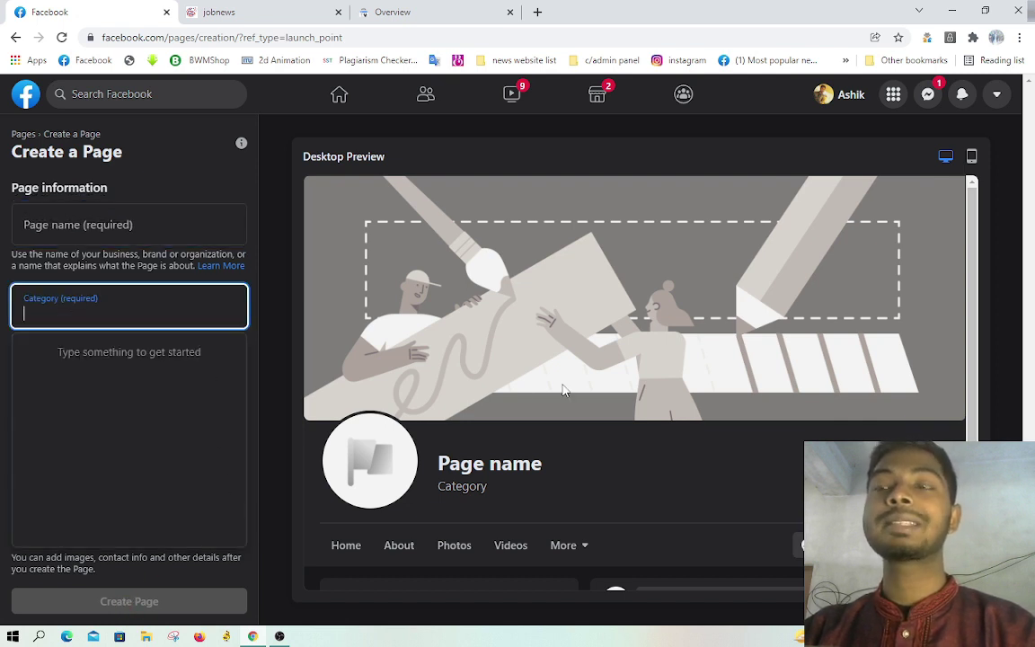
{"action": "left_click", "coordinate": [15, 38]}
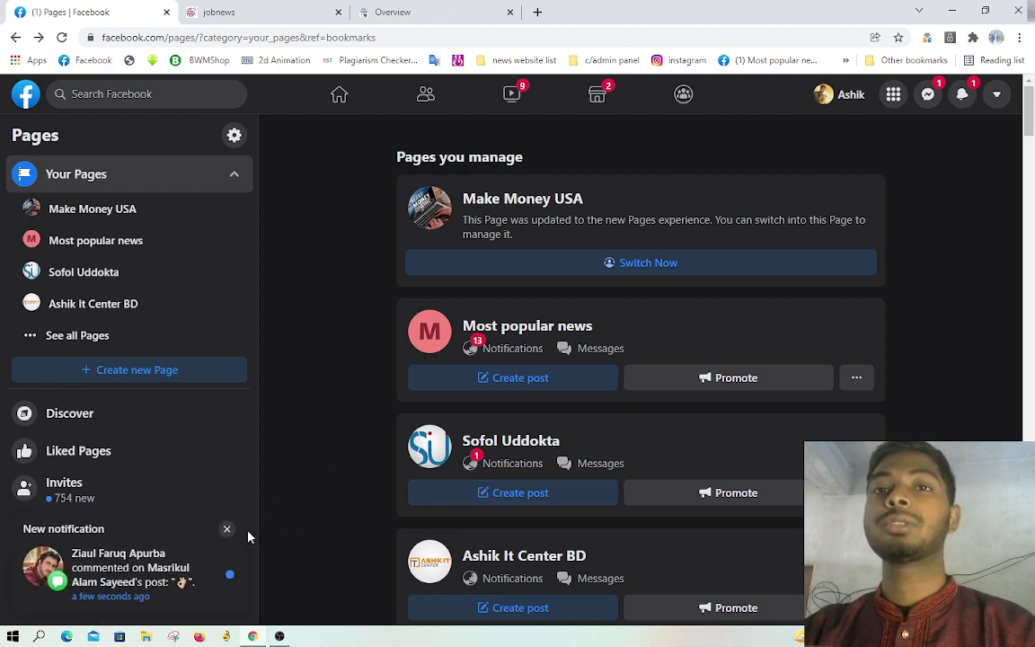
Step: Dismiss the notification and chat popups, then reopen the Ashik It Center BD page to its header
{"action": "left_click", "coordinate": [228, 532]}
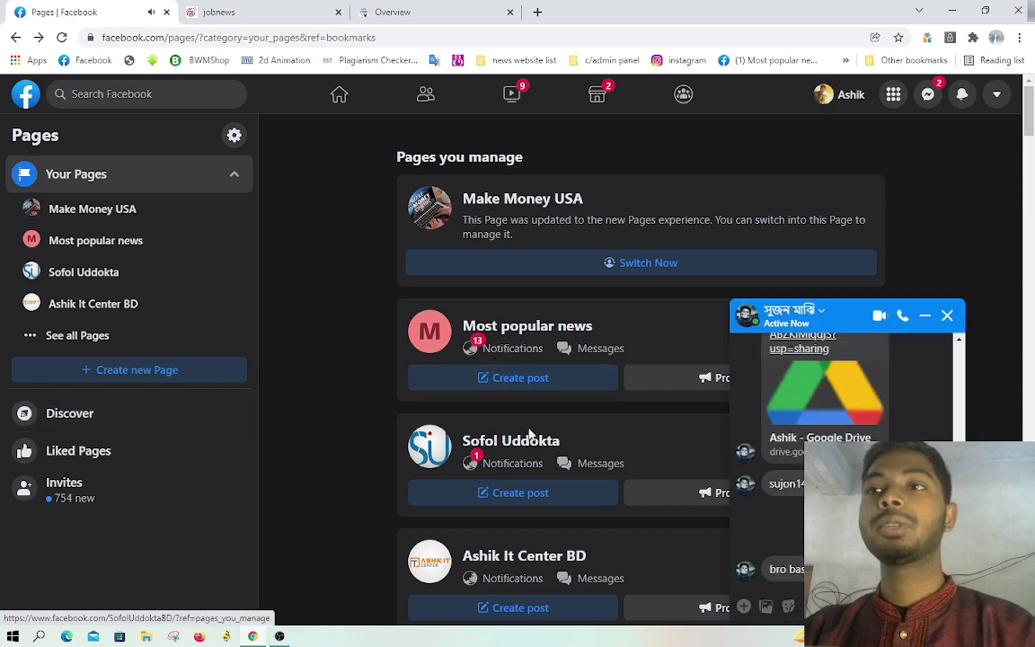
{"action": "left_click", "coordinate": [926, 317]}
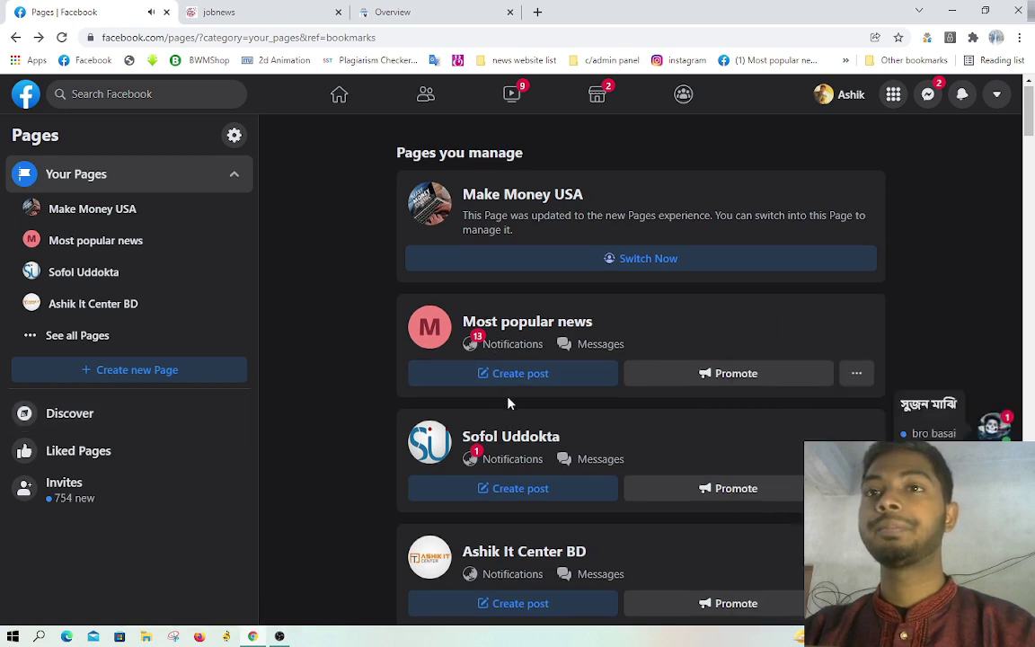
{"action": "scroll", "coordinate": [512, 395], "scroll_direction": "down", "scroll_amount": 3}
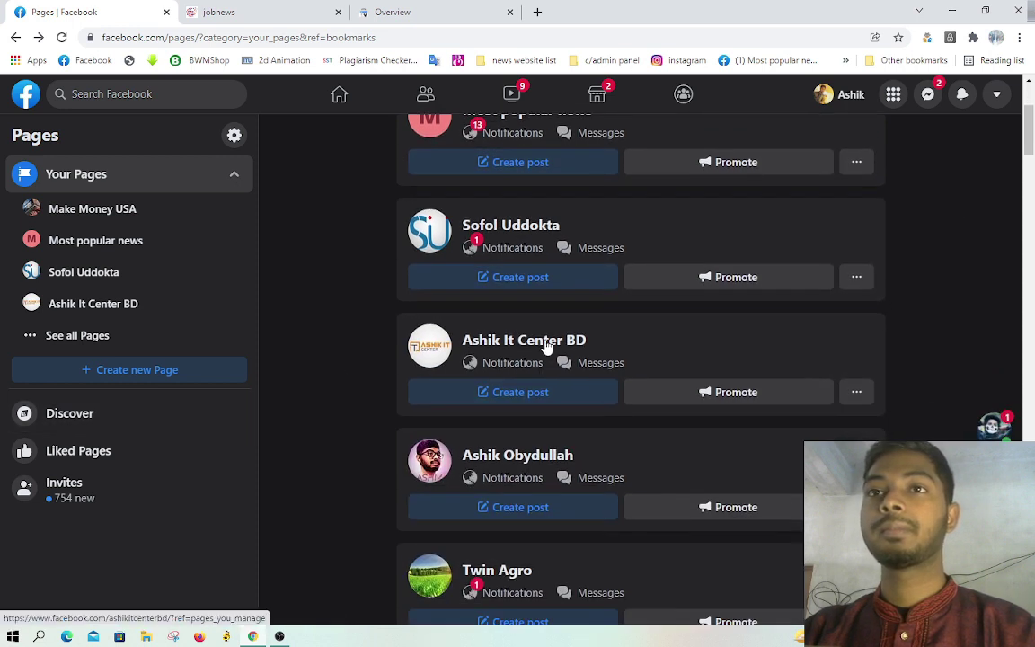
{"action": "left_click", "coordinate": [547, 346]}
{"action": "scroll", "coordinate": [555, 362], "scroll_direction": "down", "scroll_amount": 15}
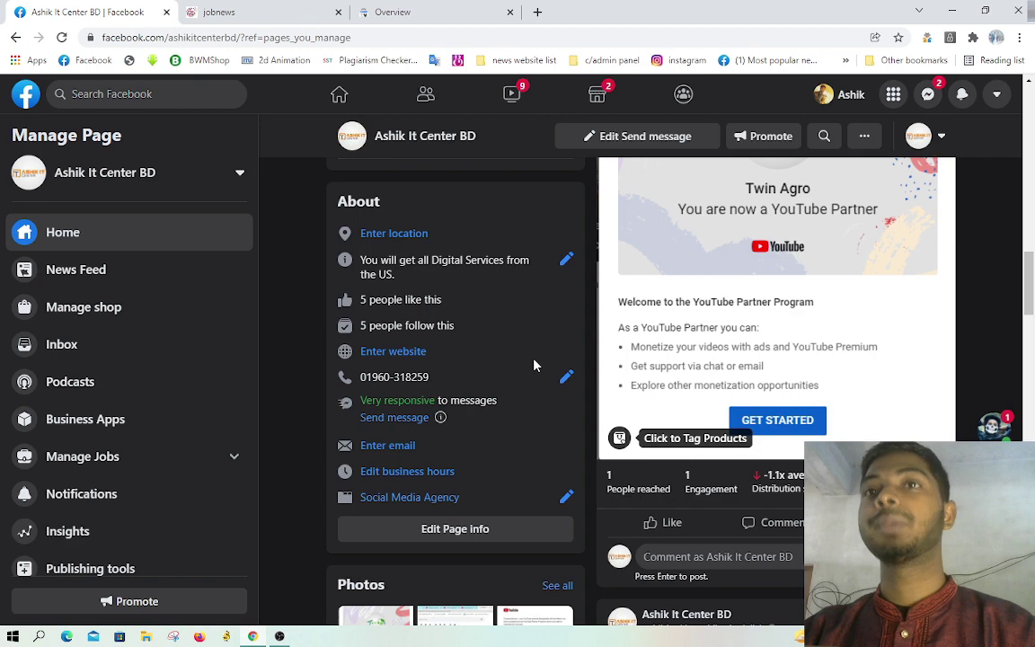
{"action": "scroll", "coordinate": [604, 365], "scroll_direction": "up", "scroll_amount": 5}
{"action": "scroll", "coordinate": [670, 367], "scroll_direction": "up", "scroll_amount": 10}
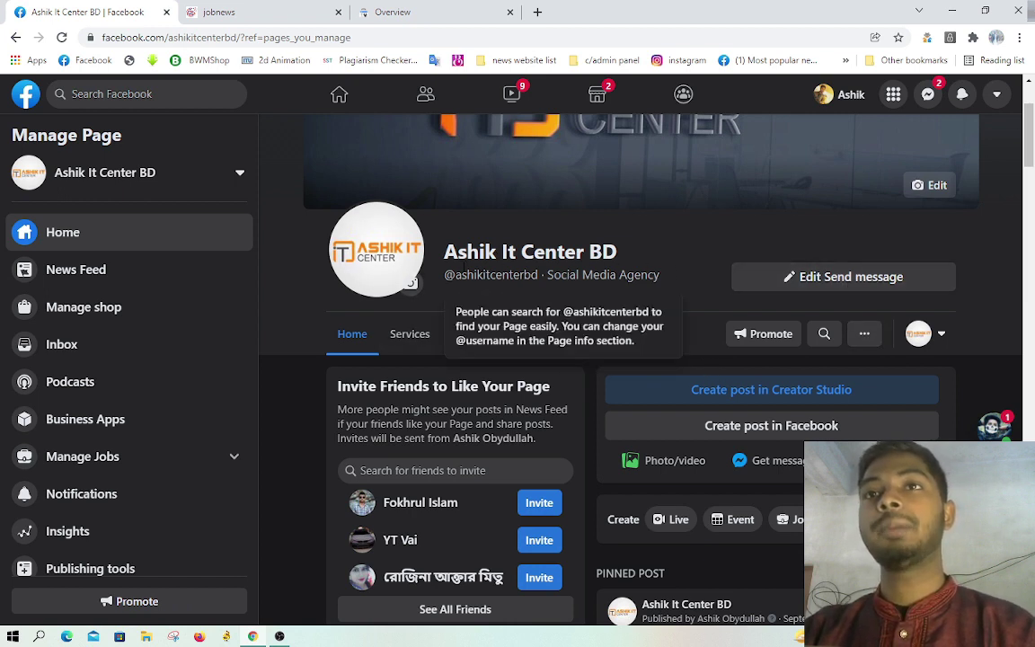
Step: Highlight the page name Ashik It Center BD, its username and the Social Media Agency category
{"action": "left_click_drag", "start_coordinate": [441, 252], "coordinate": [622, 258]}
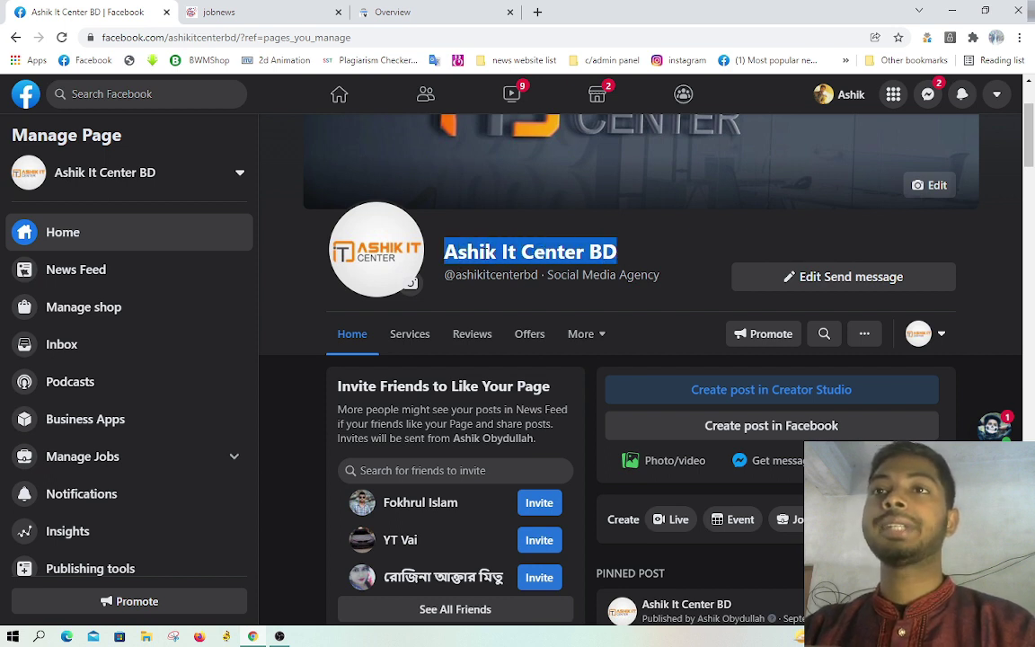
{"action": "left_click", "coordinate": [503, 273]}
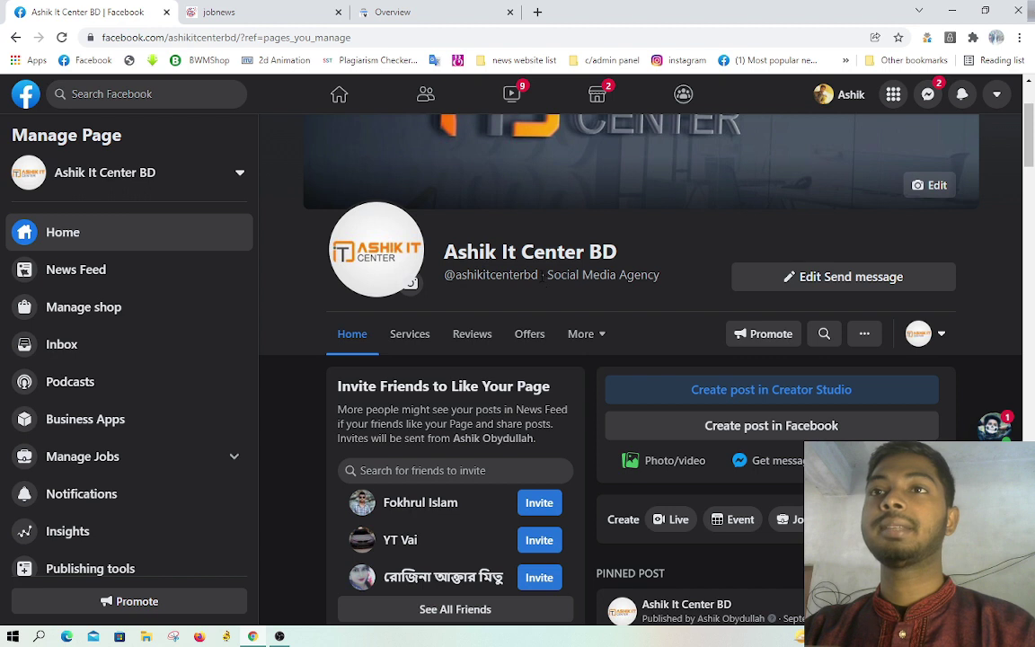
{"action": "left_click_drag", "start_coordinate": [542, 275], "coordinate": [453, 275]}
{"action": "left_click", "coordinate": [547, 274]}
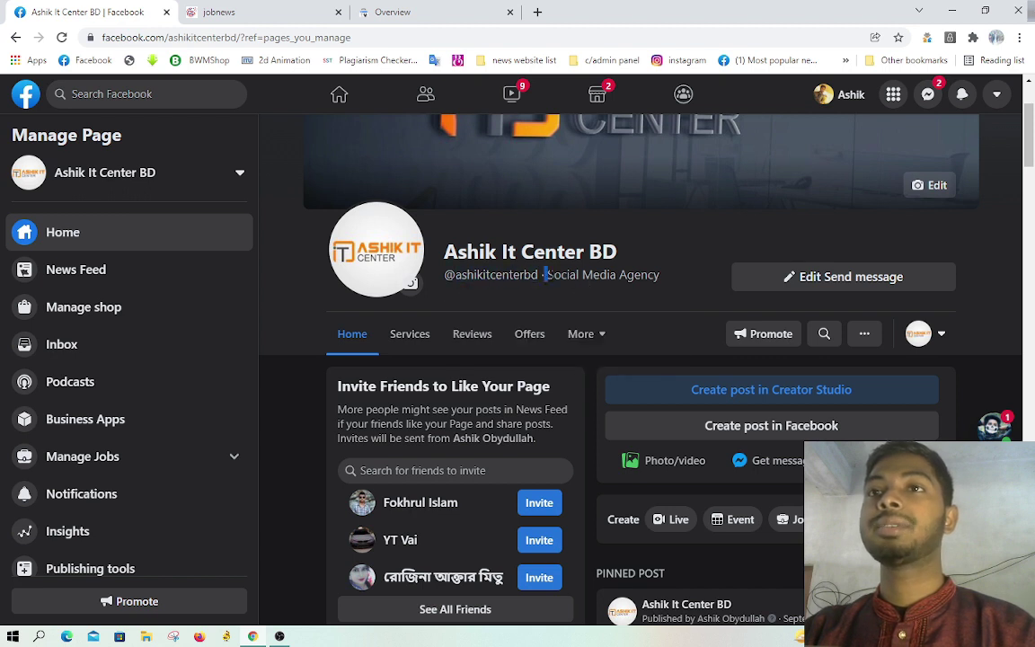
{"action": "left_click_drag", "start_coordinate": [544, 275], "coordinate": [658, 280]}
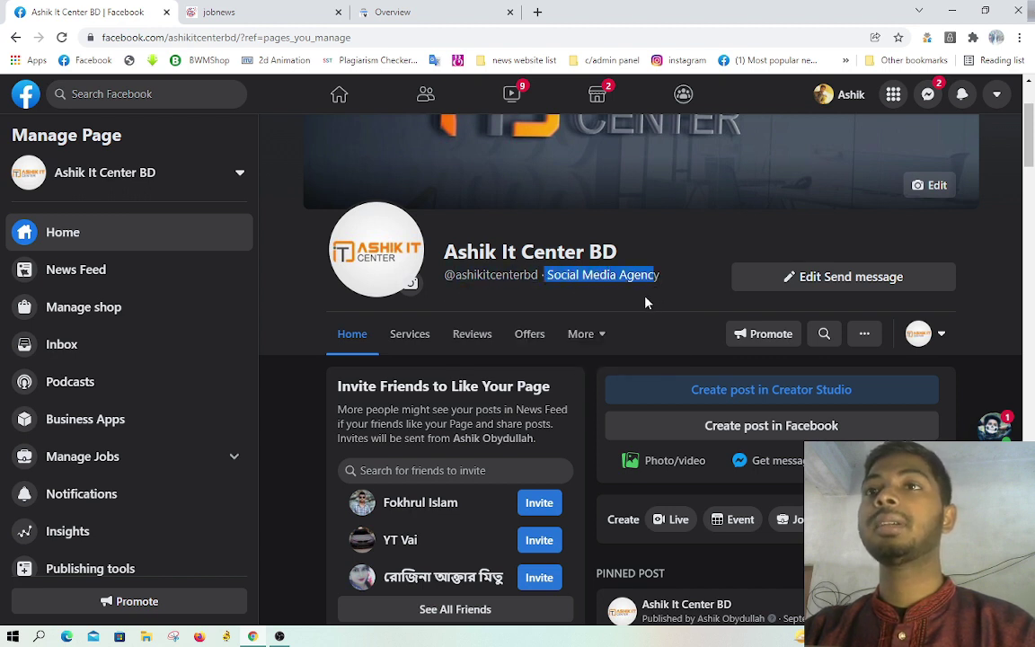
{"action": "left_click", "coordinate": [634, 303]}
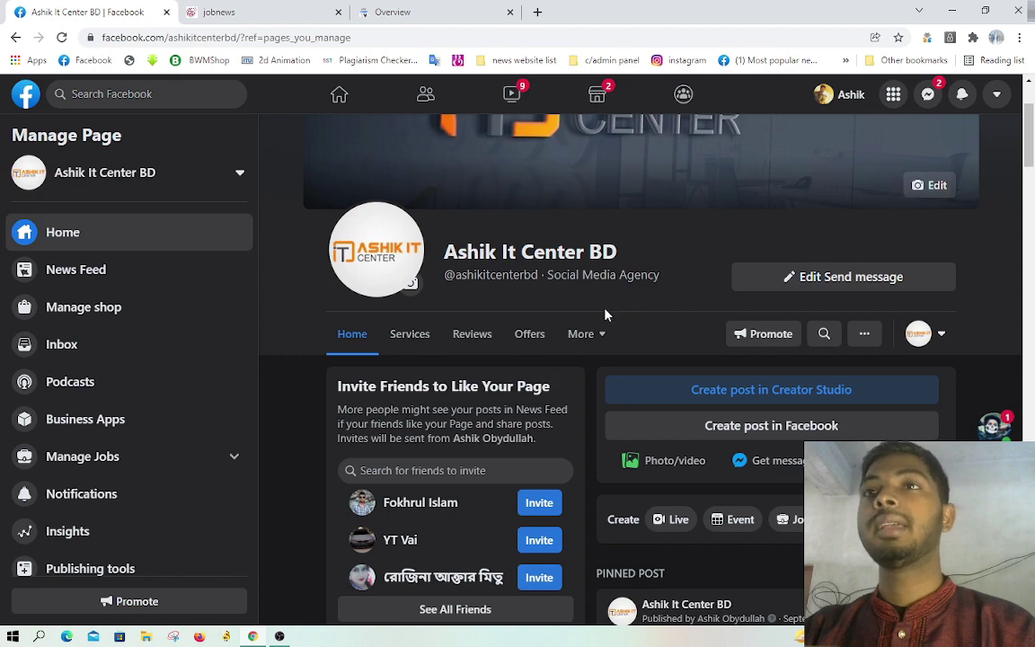
{"action": "scroll", "coordinate": [606, 315], "scroll_direction": "up", "scroll_amount": 2}
{"action": "scroll", "coordinate": [661, 294], "scroll_direction": "down", "scroll_amount": 1}
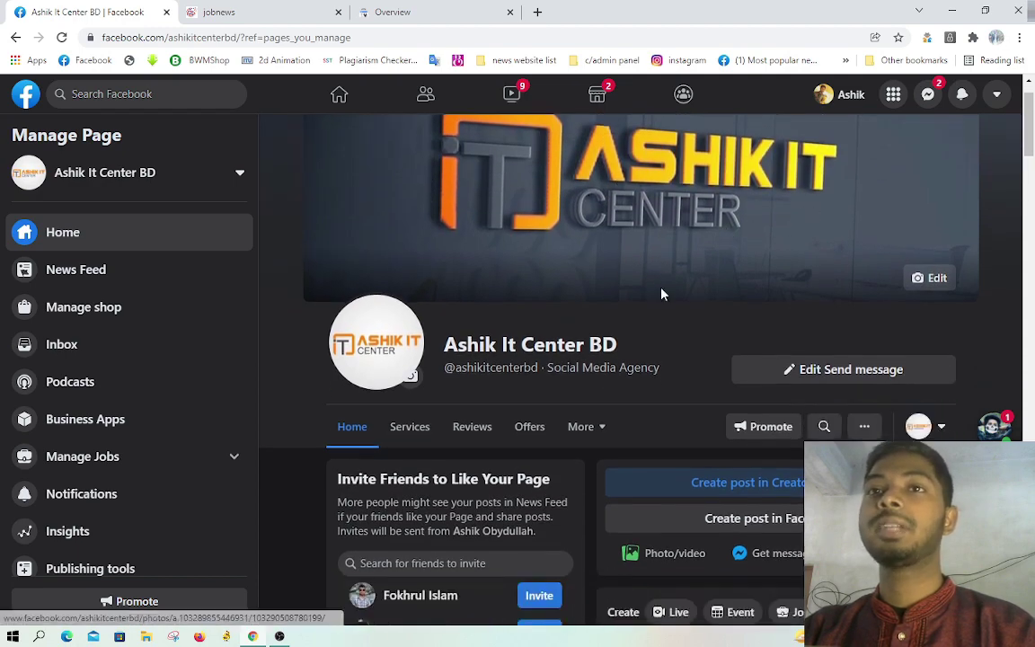
{"action": "scroll", "coordinate": [662, 294], "scroll_direction": "down", "scroll_amount": 3}
{"action": "scroll", "coordinate": [518, 270], "scroll_direction": "down", "scroll_amount": 4}
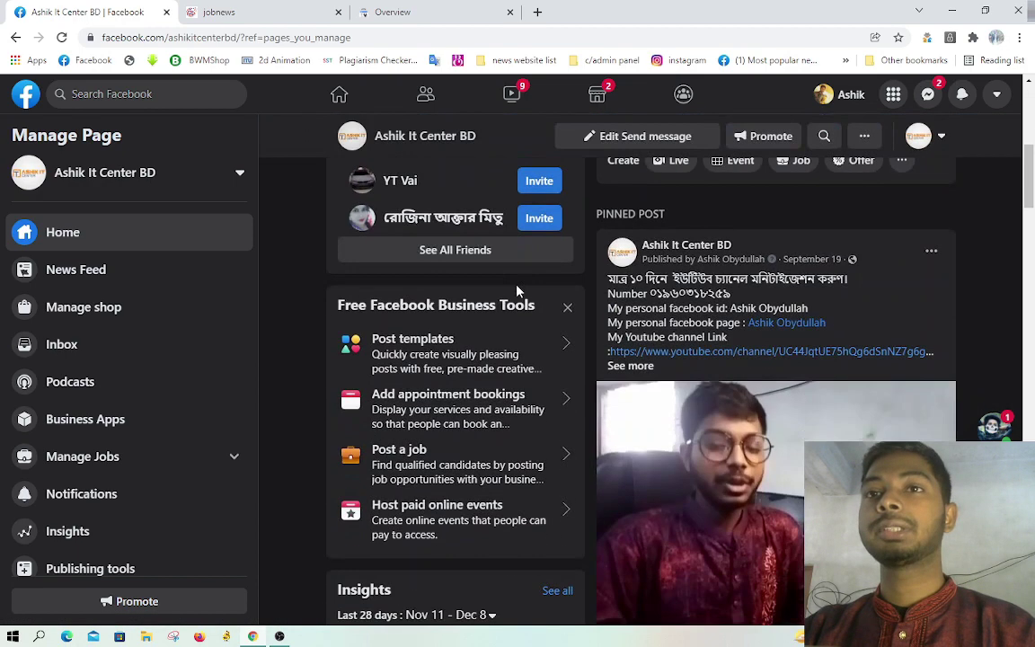
{"action": "scroll", "coordinate": [518, 290], "scroll_direction": "up", "scroll_amount": 4}
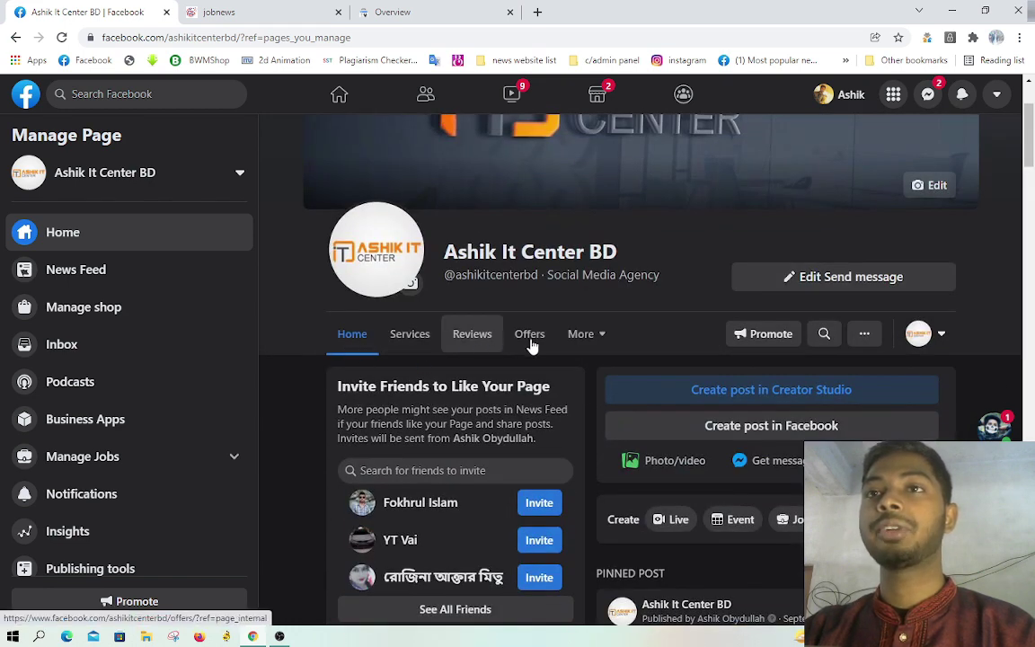
Step: Check the Services, Reviews and Offers sections, return Home, and open the More tabs list
{"action": "left_click", "coordinate": [597, 339]}
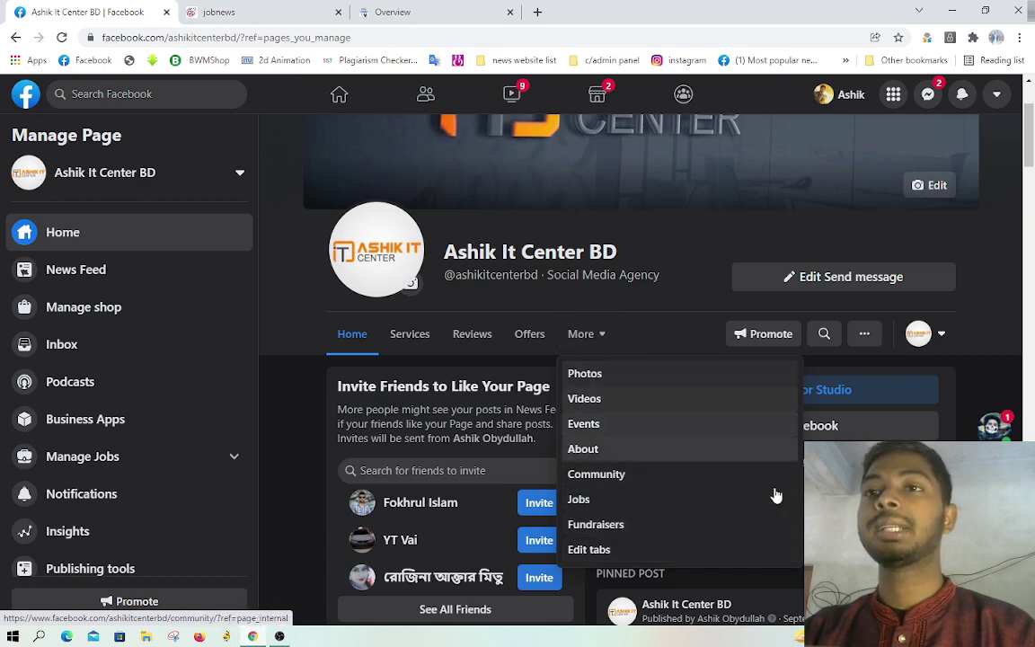
{"action": "left_click", "coordinate": [421, 337]}
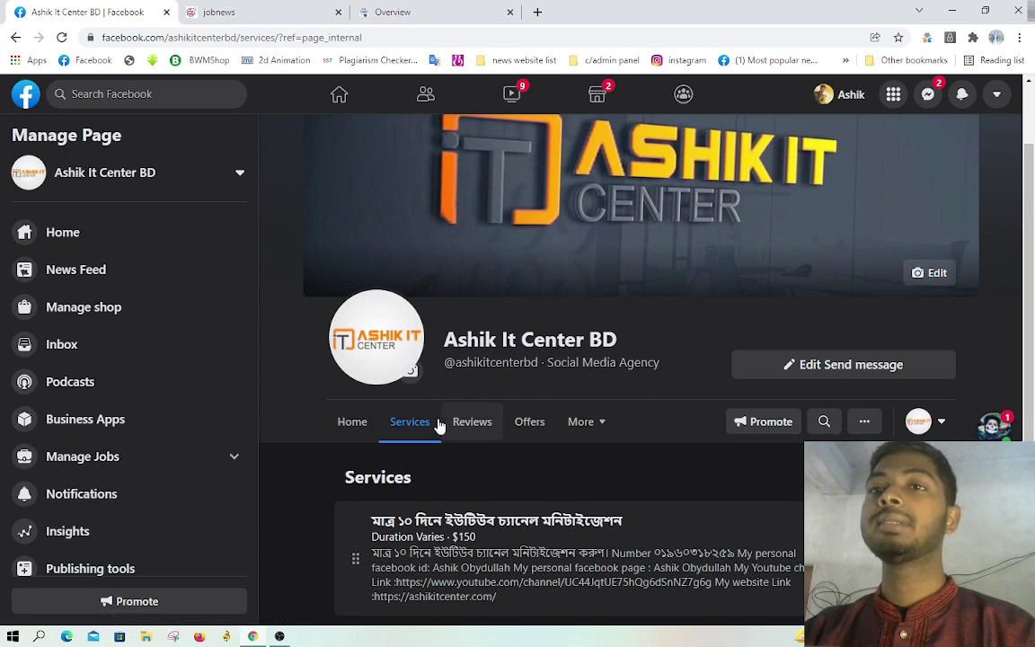
{"action": "left_click", "coordinate": [482, 428]}
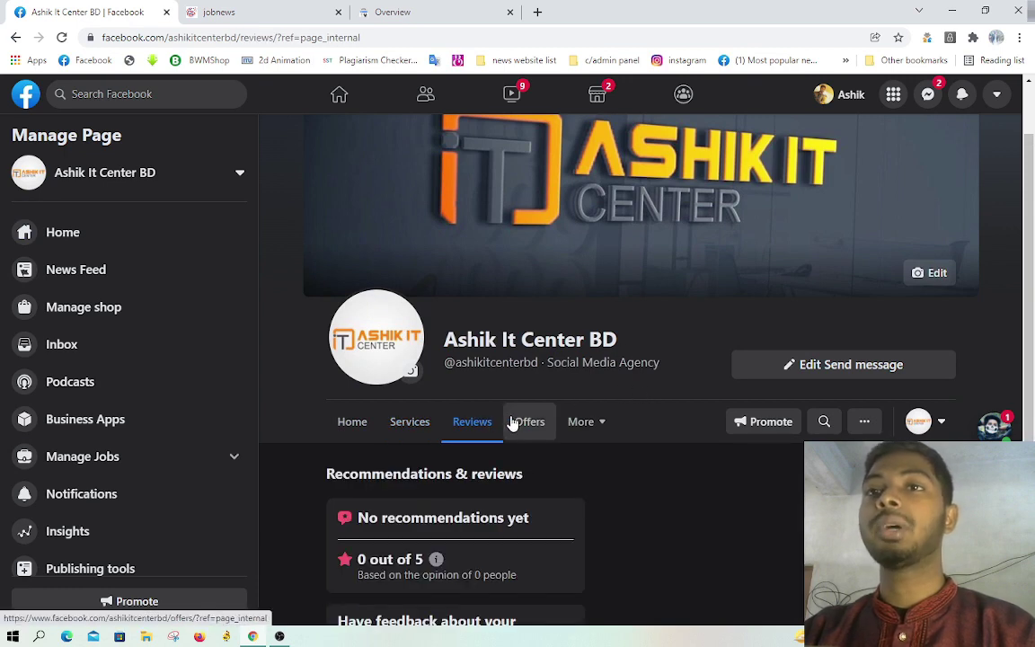
{"action": "left_click", "coordinate": [519, 423]}
{"action": "left_click", "coordinate": [354, 422]}
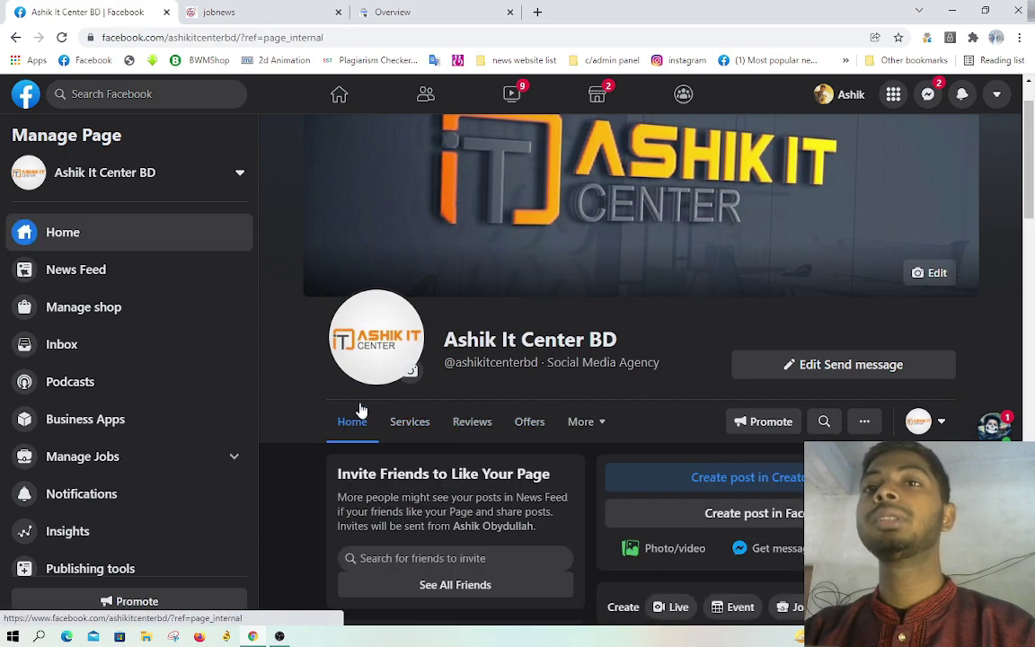
{"action": "scroll", "coordinate": [358, 409], "scroll_direction": "down", "scroll_amount": 1}
{"action": "left_click", "coordinate": [583, 353]}
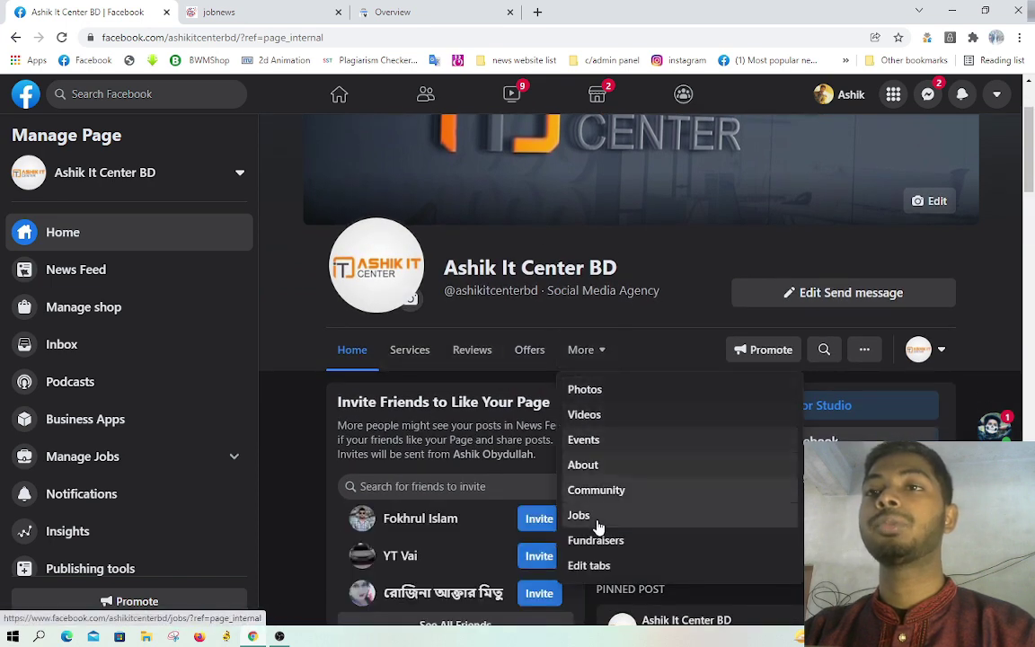
Step: In Edit tabs, switch off the Events tab, then open a new browser tab
{"action": "left_click", "coordinate": [590, 566]}
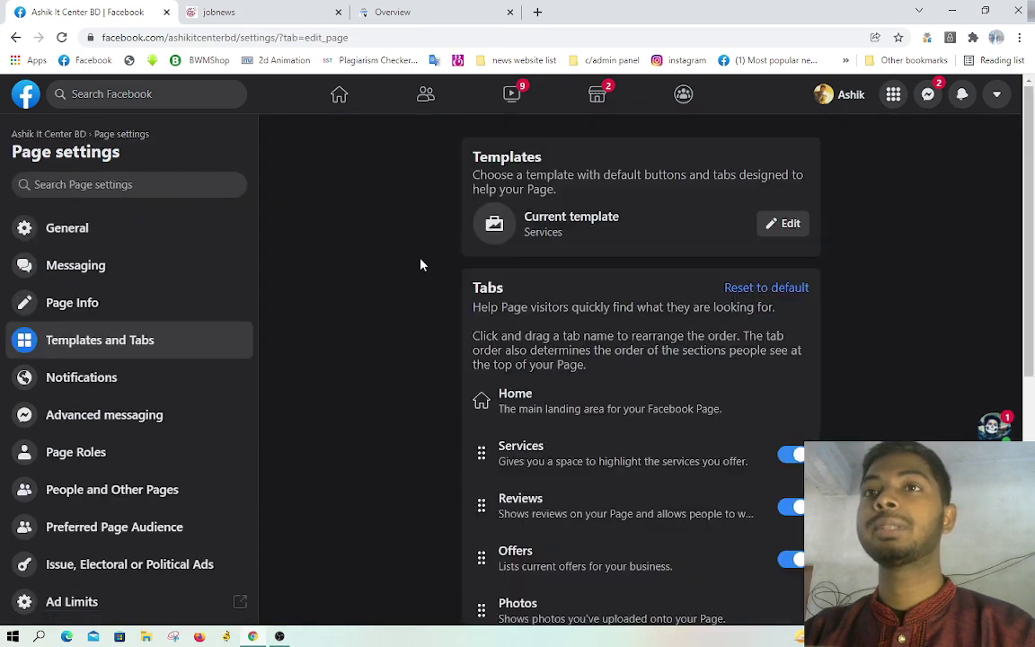
{"action": "scroll", "coordinate": [670, 376], "scroll_direction": "down", "scroll_amount": 2}
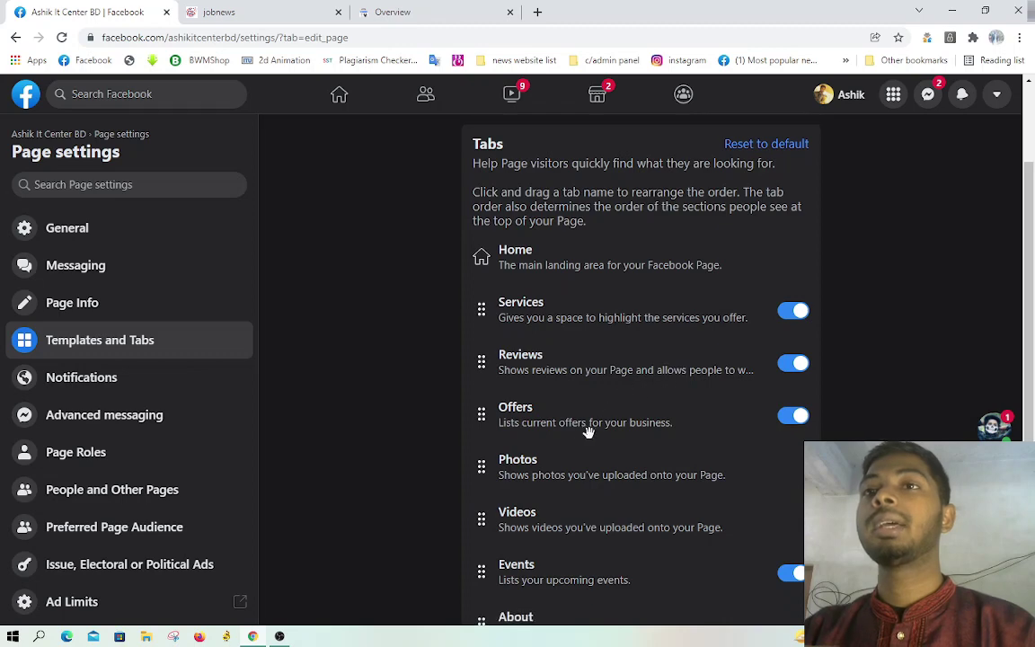
{"action": "scroll", "coordinate": [626, 409], "scroll_direction": "down", "scroll_amount": 2}
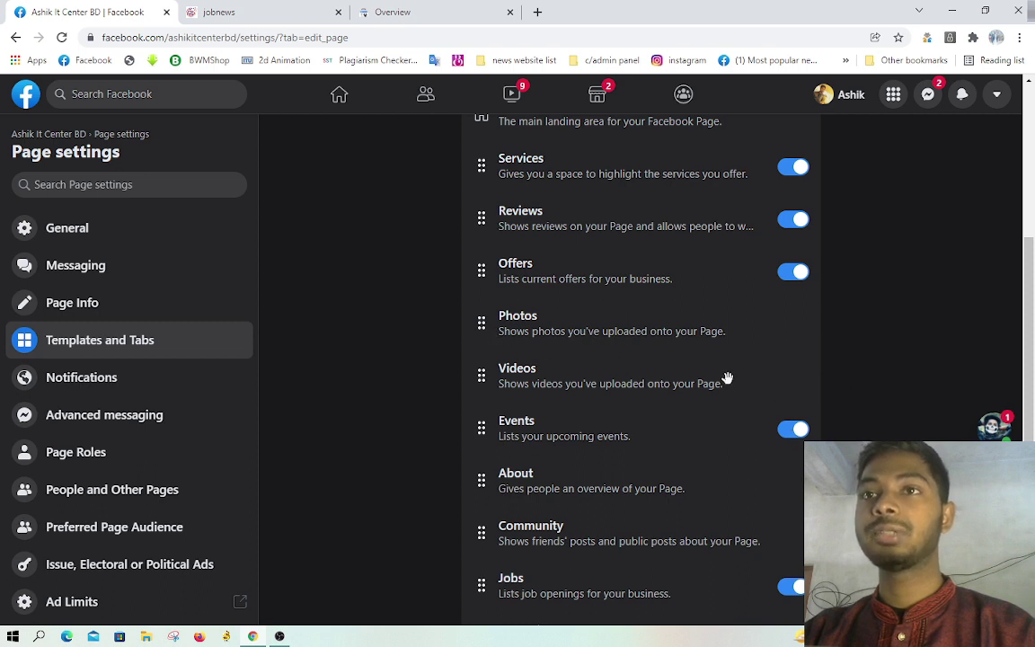
{"action": "scroll", "coordinate": [647, 328], "scroll_direction": "up", "scroll_amount": 1}
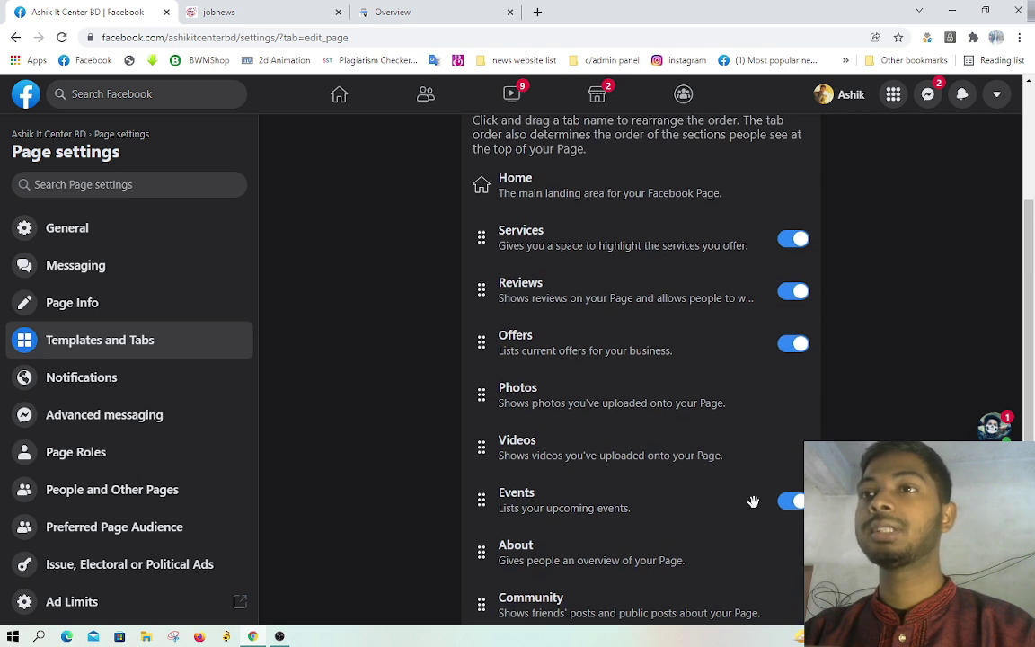
{"action": "left_click", "coordinate": [788, 504]}
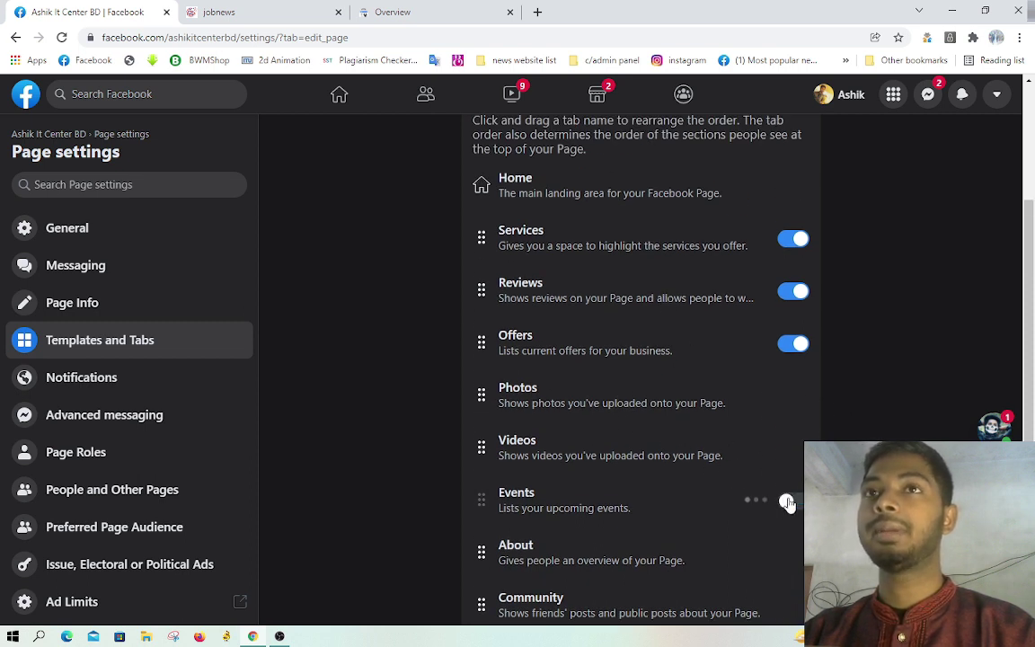
{"action": "left_click", "coordinate": [538, 12]}
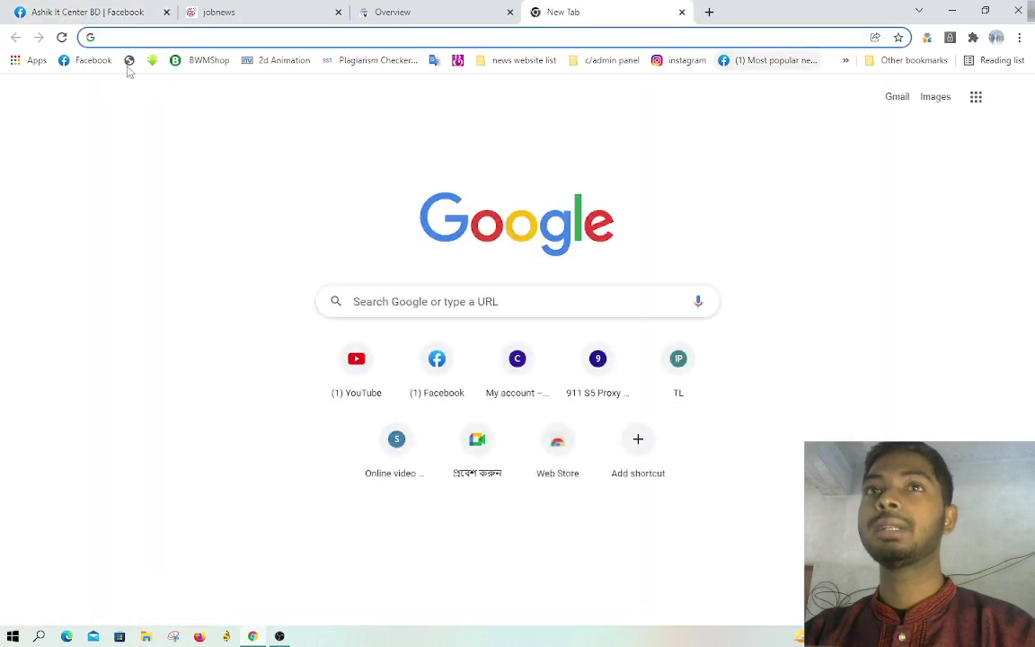
Step: Load Facebook in the new tab and open the Ashik It Center BD page from Pages
{"action": "left_click", "coordinate": [88, 60]}
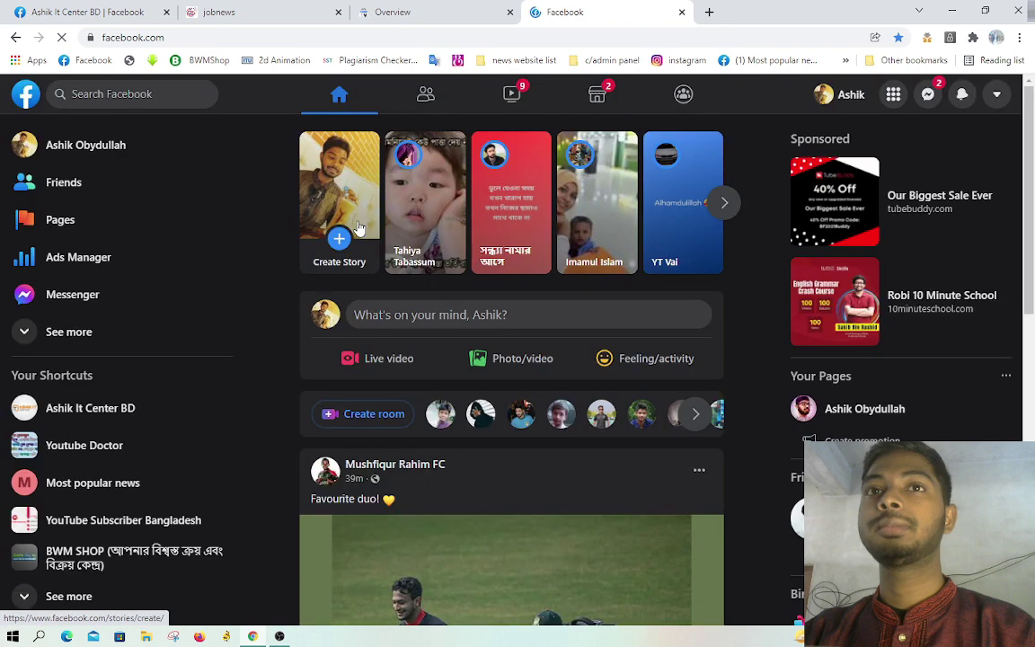
{"action": "left_click", "coordinate": [57, 223]}
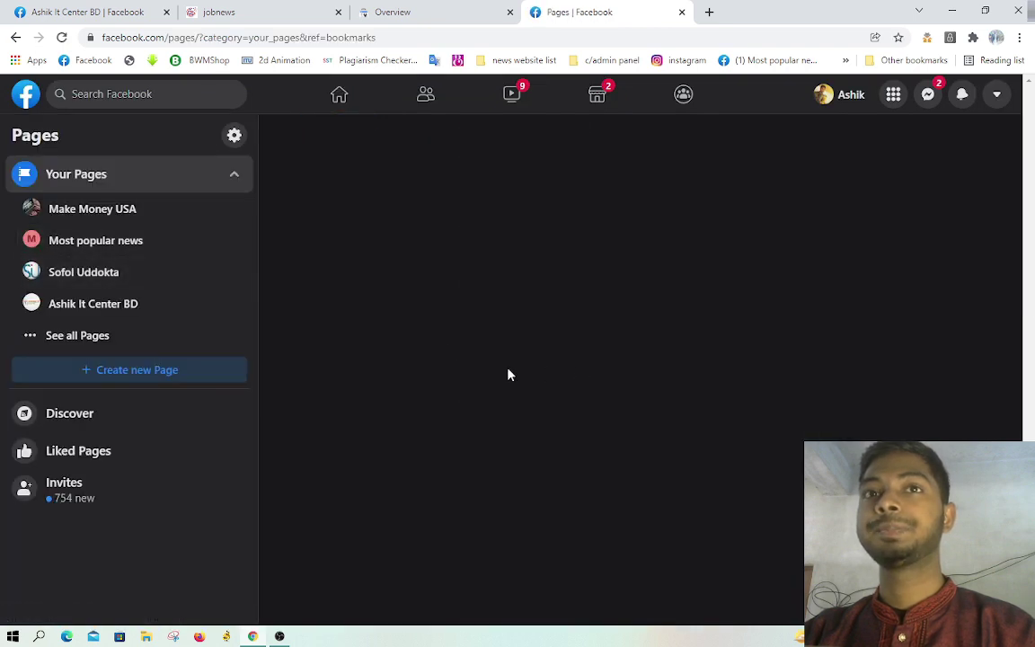
{"action": "left_click", "coordinate": [76, 308]}
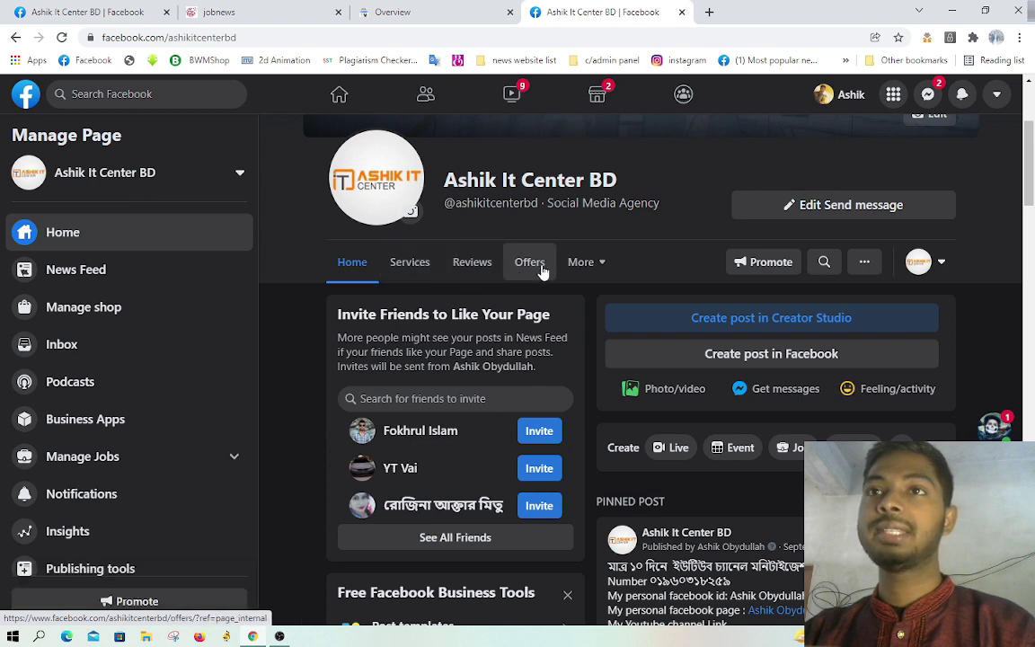
Step: Visit the Services, Reviews and Offers sections and confirm Events is gone from More
{"action": "left_click", "coordinate": [583, 262]}
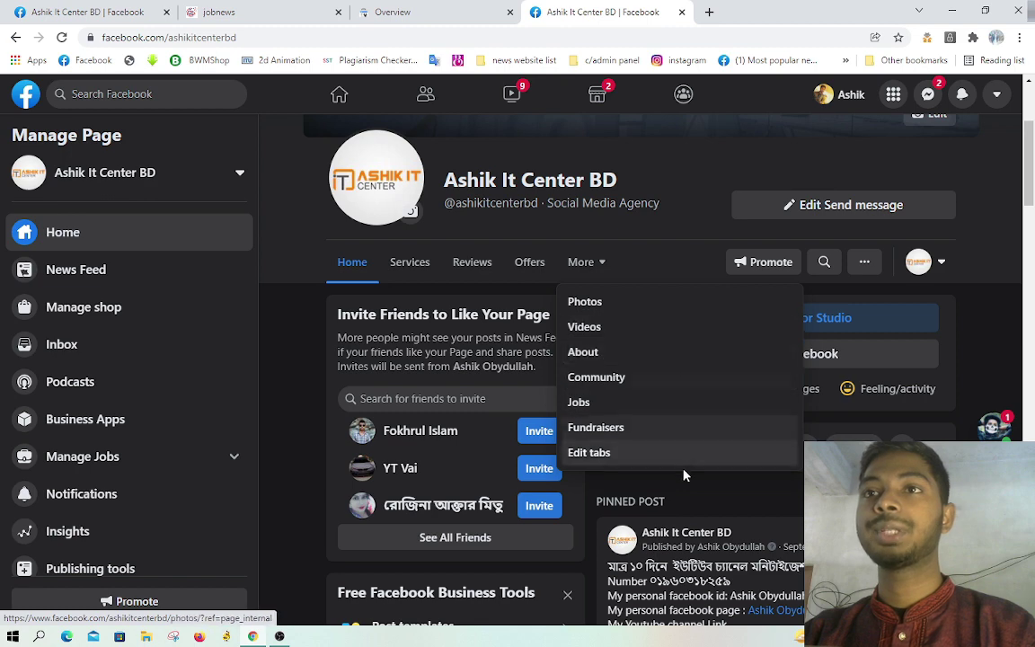
{"action": "left_click", "coordinate": [410, 262]}
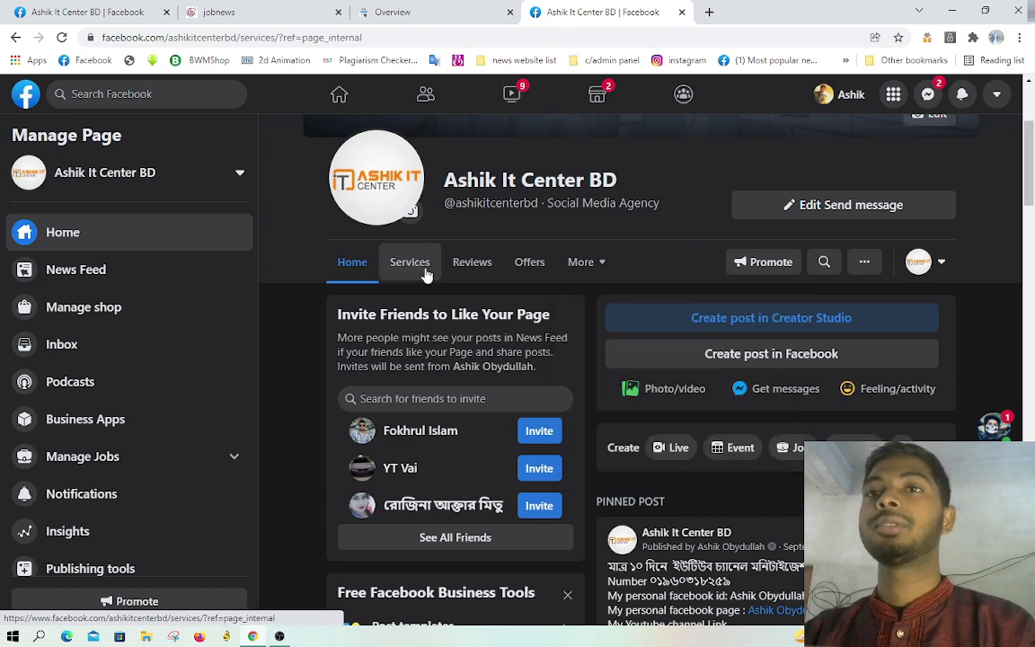
{"action": "left_click", "coordinate": [474, 423]}
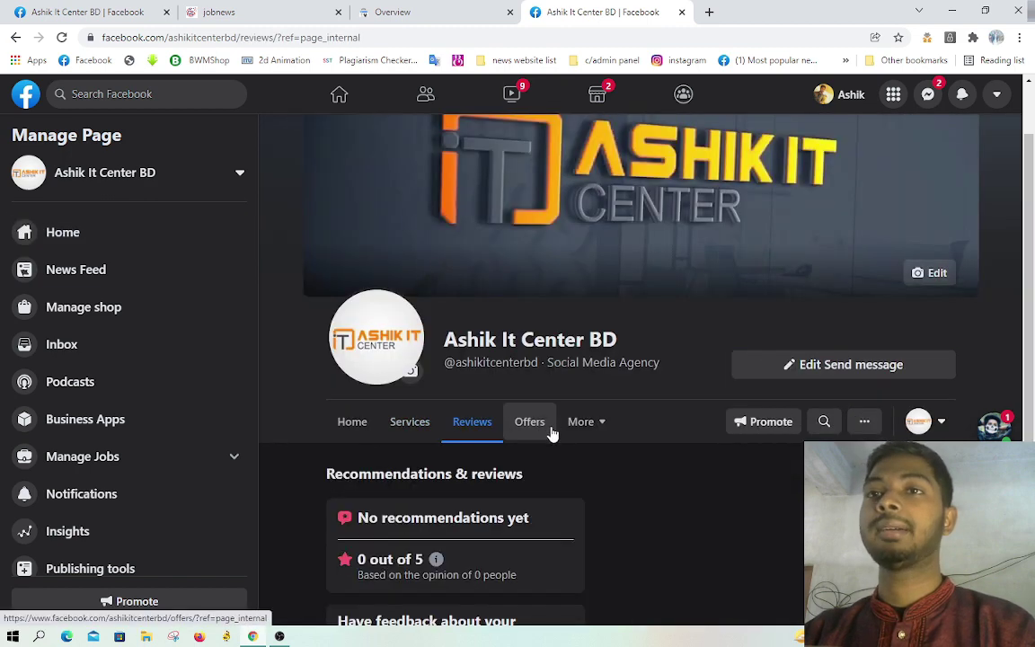
{"action": "left_click", "coordinate": [550, 429]}
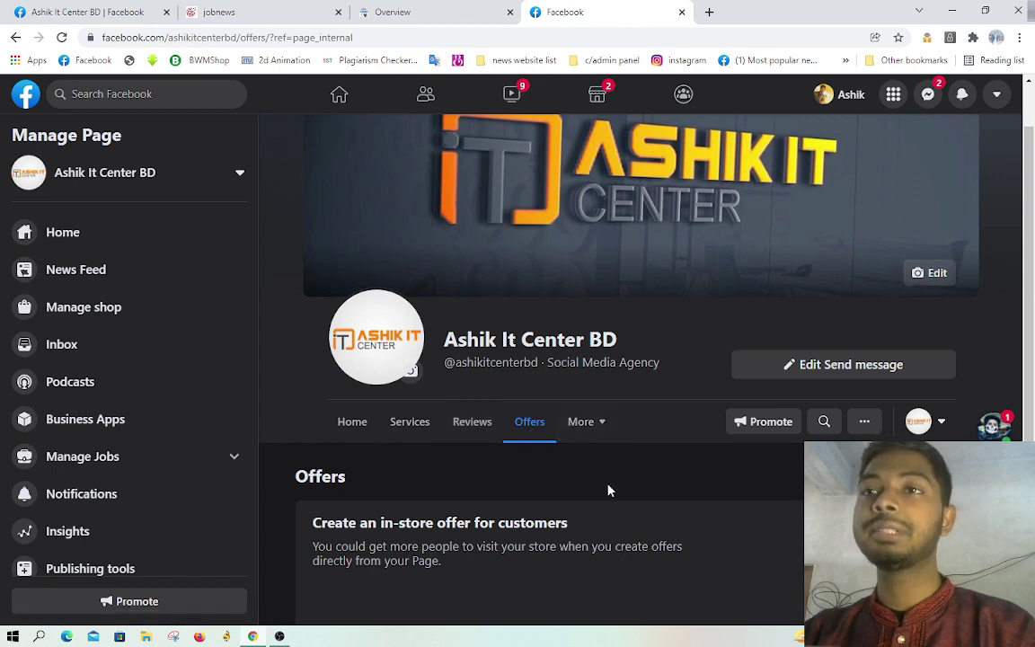
{"action": "left_click", "coordinate": [580, 428]}
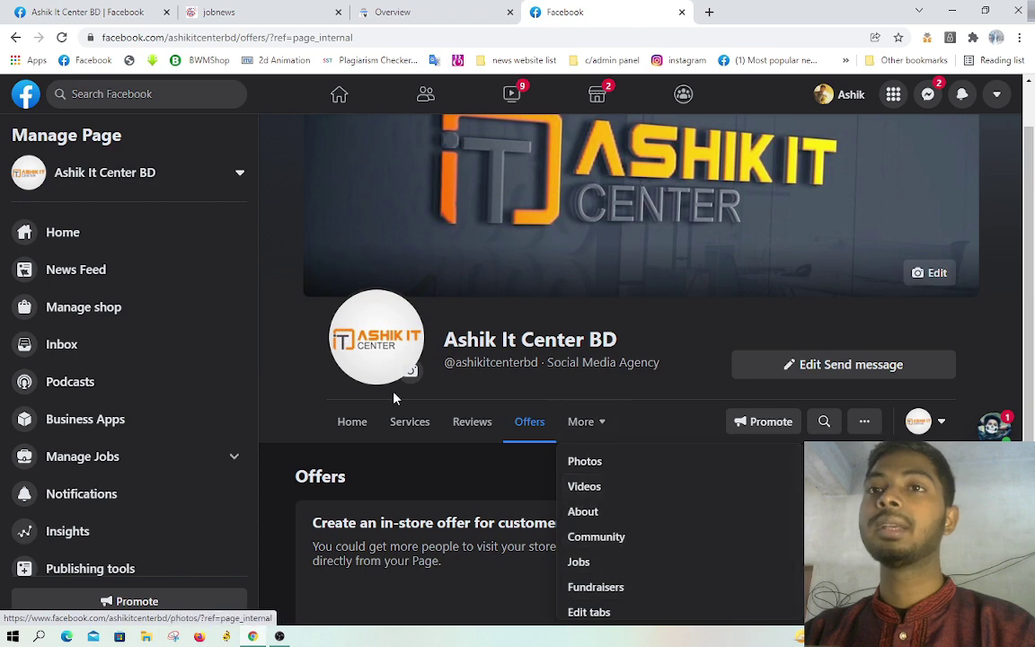
{"action": "left_click", "coordinate": [317, 383]}
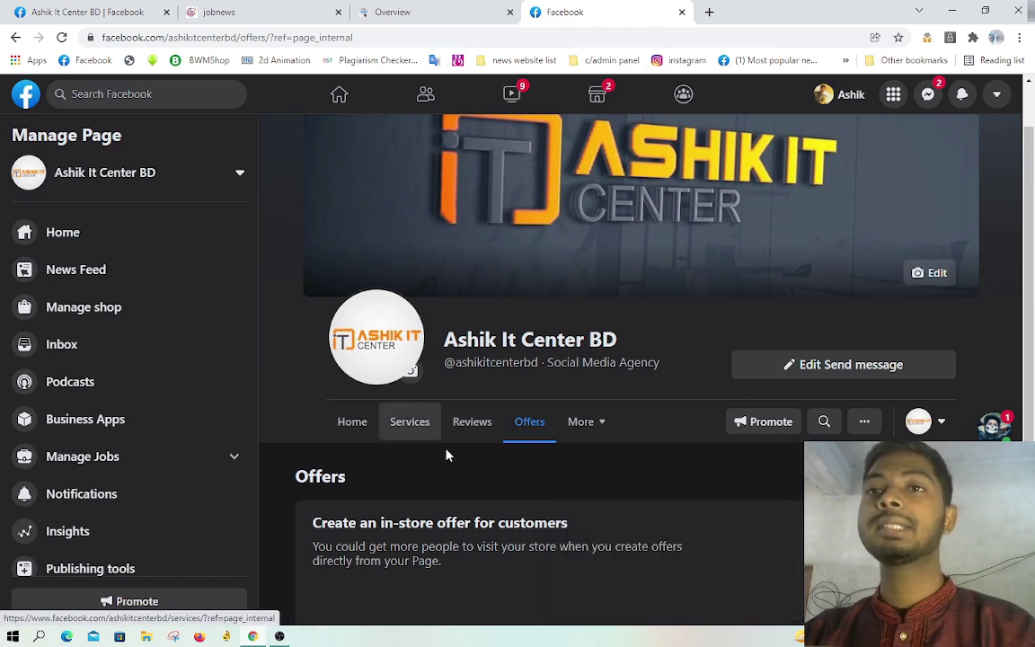
Step: In the tab settings, move About under Reviews and Offers below Photos
{"action": "left_click", "coordinate": [87, 12]}
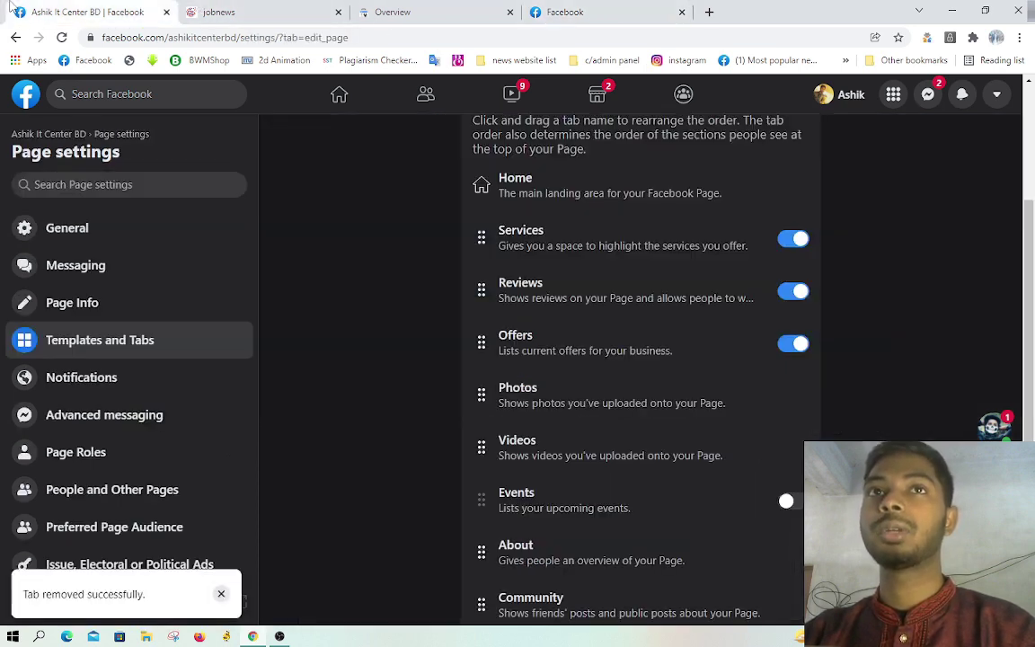
{"action": "scroll", "coordinate": [573, 346], "scroll_direction": "up", "scroll_amount": 1}
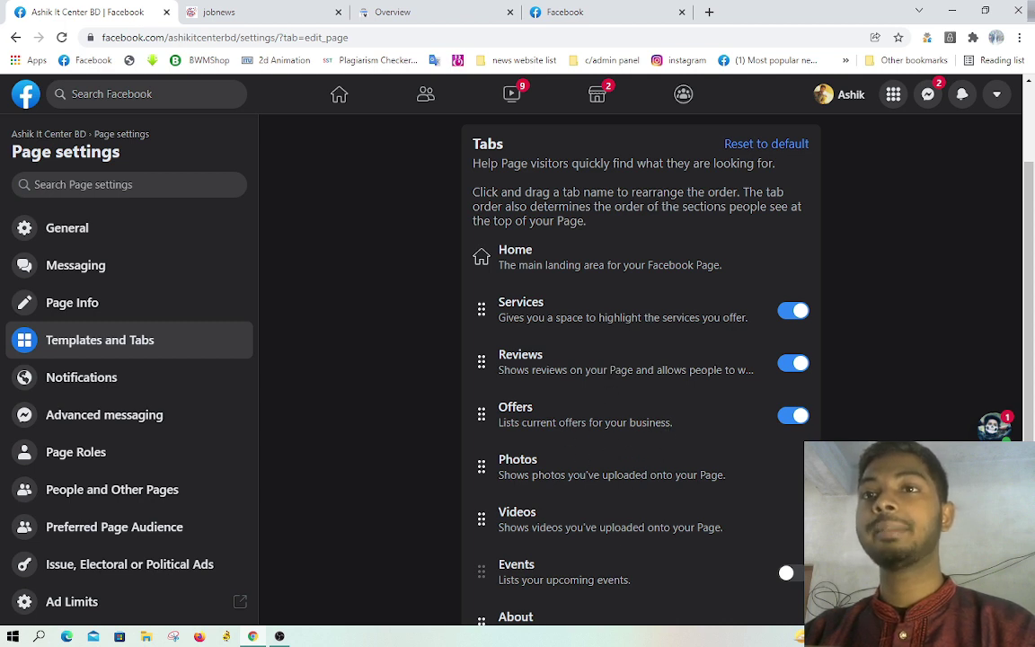
{"action": "scroll", "coordinate": [724, 418], "scroll_direction": "down", "scroll_amount": 1}
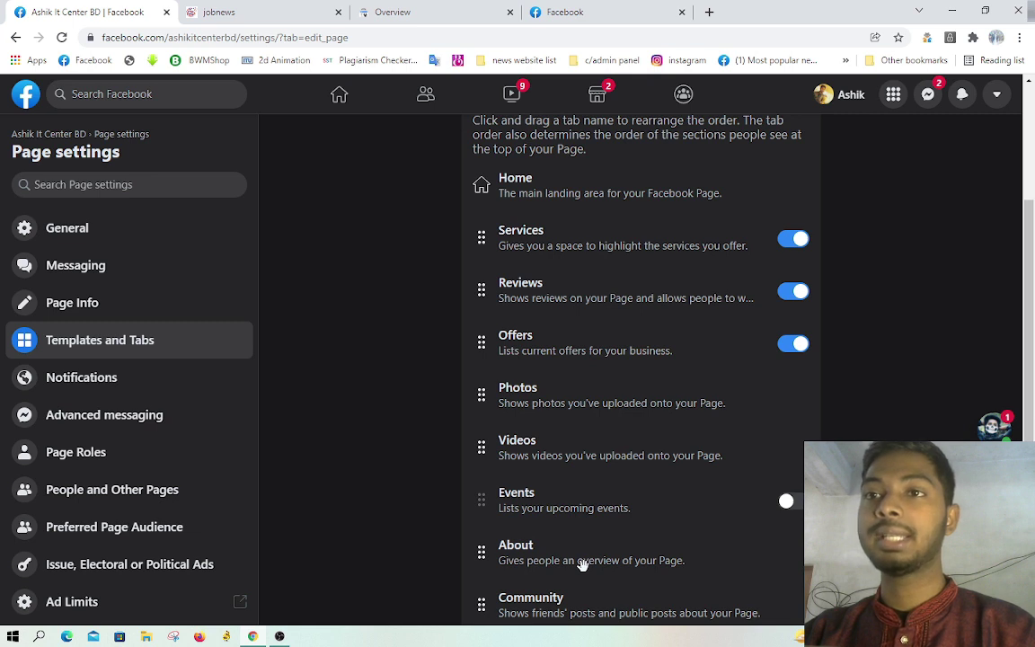
{"action": "left_click_drag", "start_coordinate": [602, 562], "coordinate": [618, 345]}
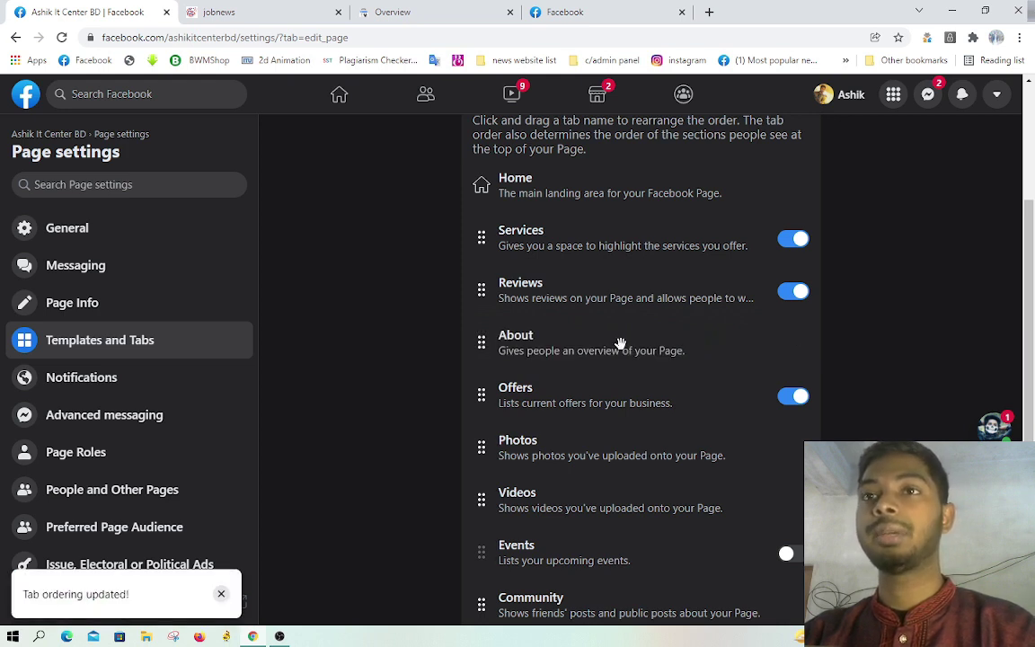
{"action": "scroll", "coordinate": [620, 344], "scroll_direction": "down", "scroll_amount": 2}
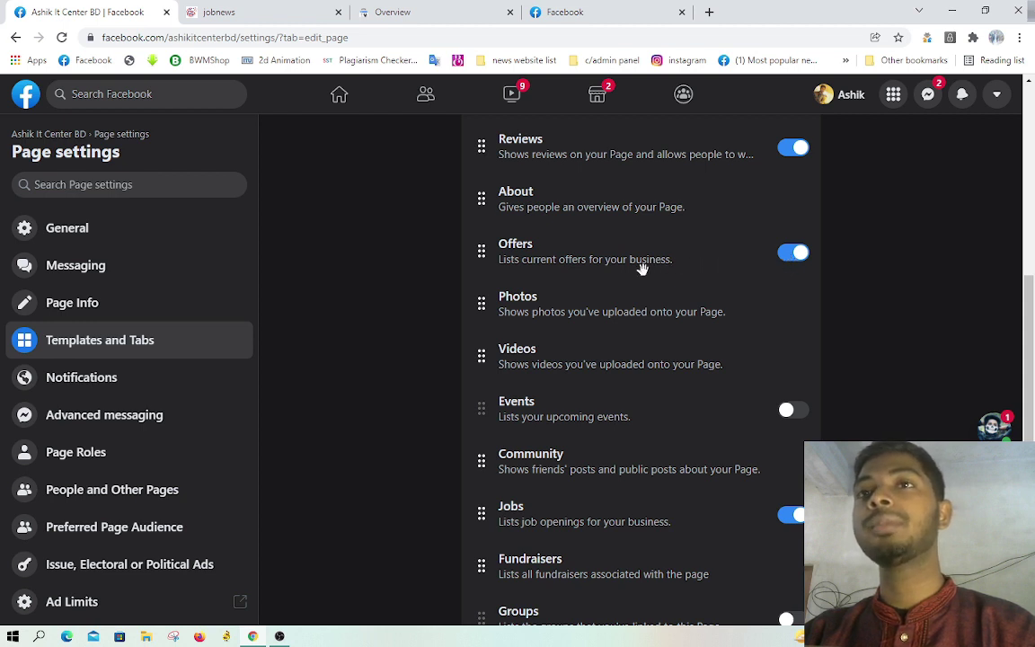
{"action": "left_click_drag", "start_coordinate": [620, 262], "coordinate": [608, 308]}
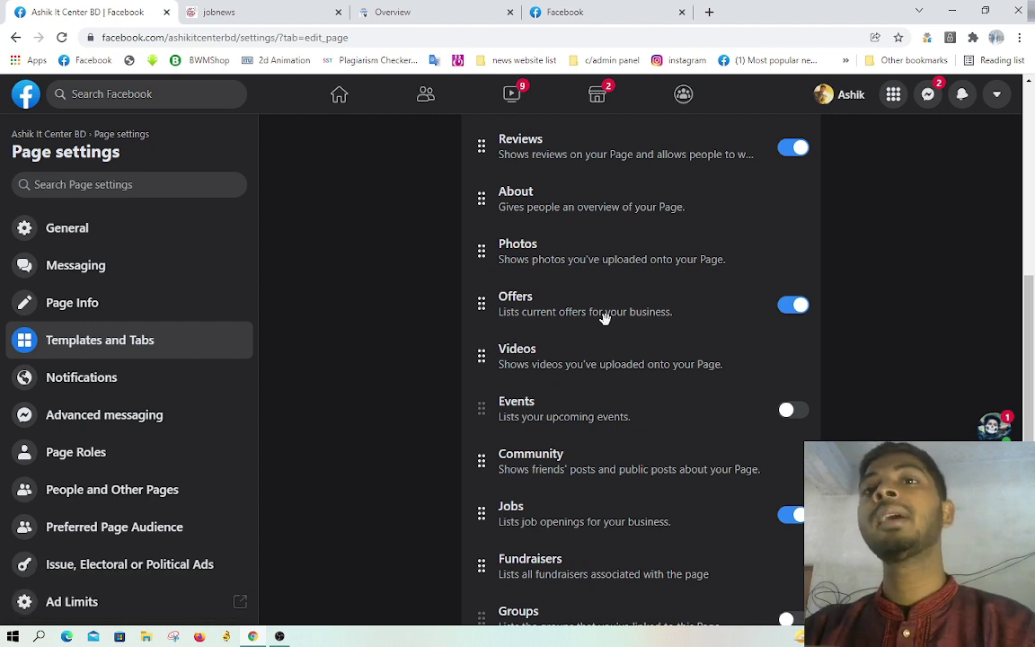
Step: Turn off the Jobs tab, move Reviews above Services, and switch to the page's browser tab
{"action": "scroll", "coordinate": [624, 347], "scroll_direction": "down", "scroll_amount": 1}
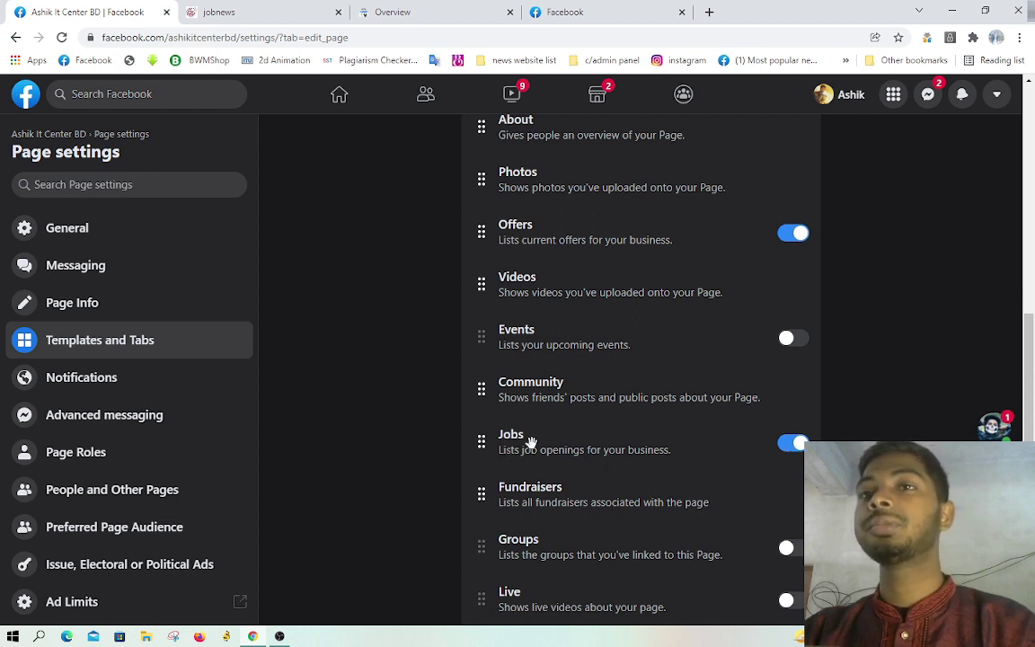
{"action": "left_click", "coordinate": [795, 445]}
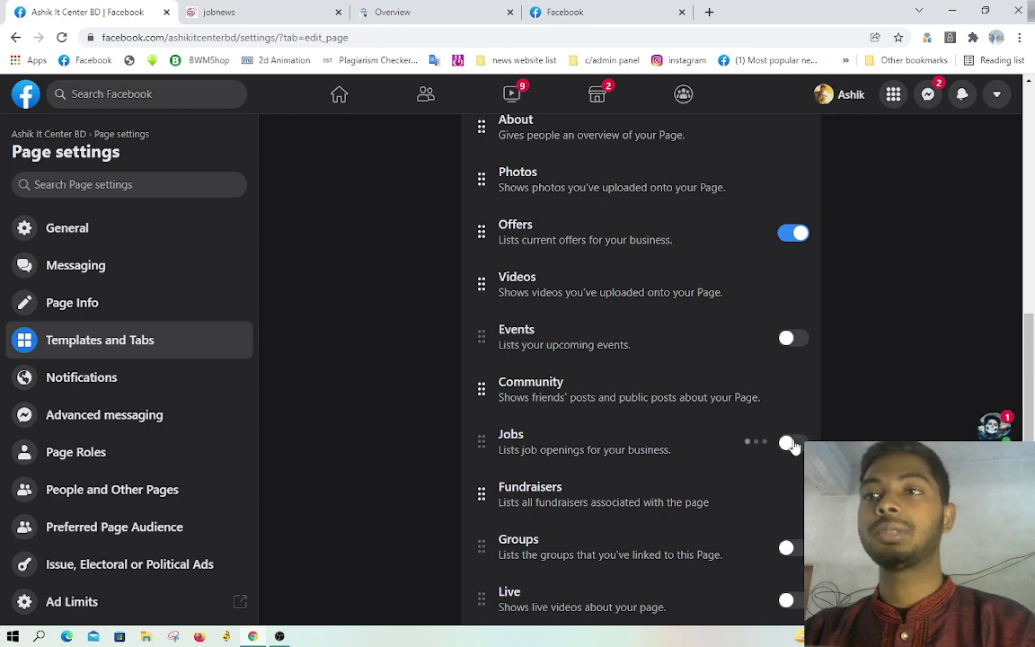
{"action": "scroll", "coordinate": [799, 420], "scroll_direction": "down", "scroll_amount": 1}
{"action": "scroll", "coordinate": [763, 438], "scroll_direction": "up", "scroll_amount": 3}
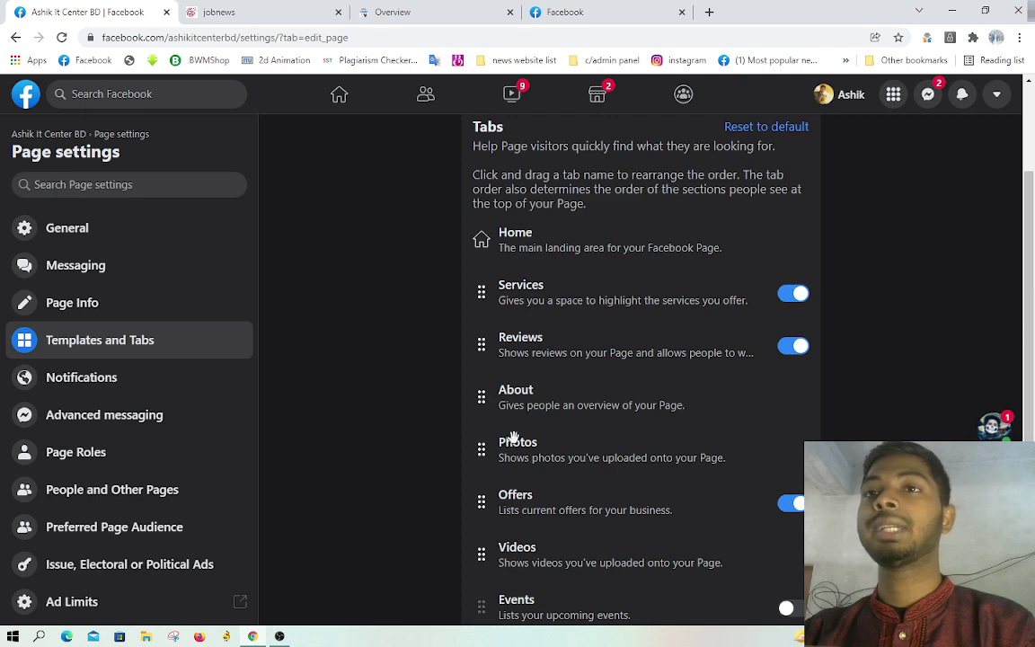
{"action": "scroll", "coordinate": [564, 464], "scroll_direction": "down", "scroll_amount": 1}
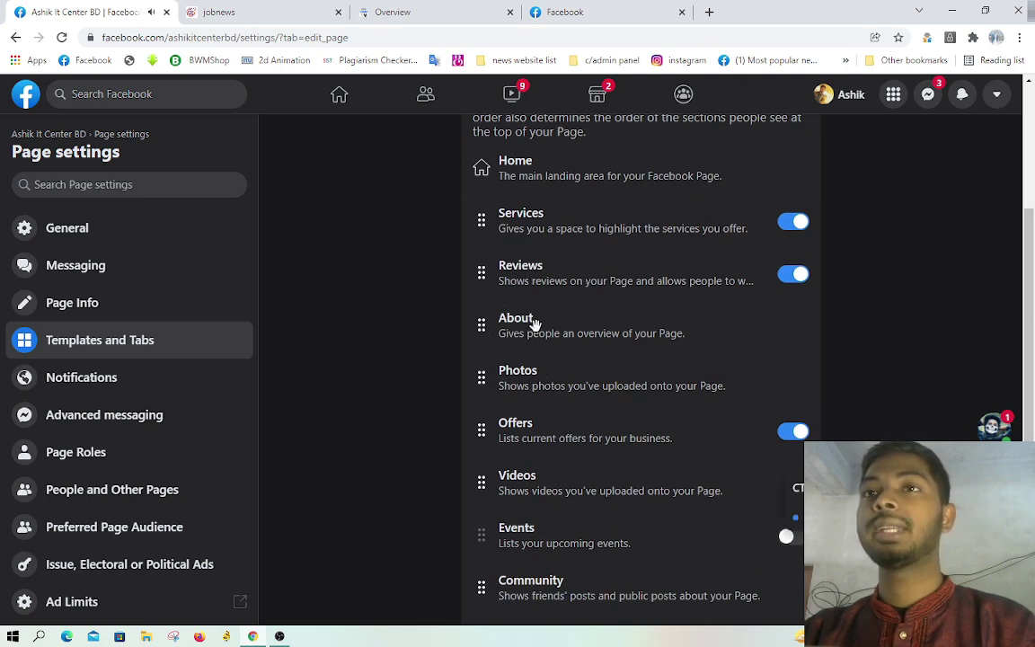
{"action": "scroll", "coordinate": [535, 324], "scroll_direction": "up", "scroll_amount": 1}
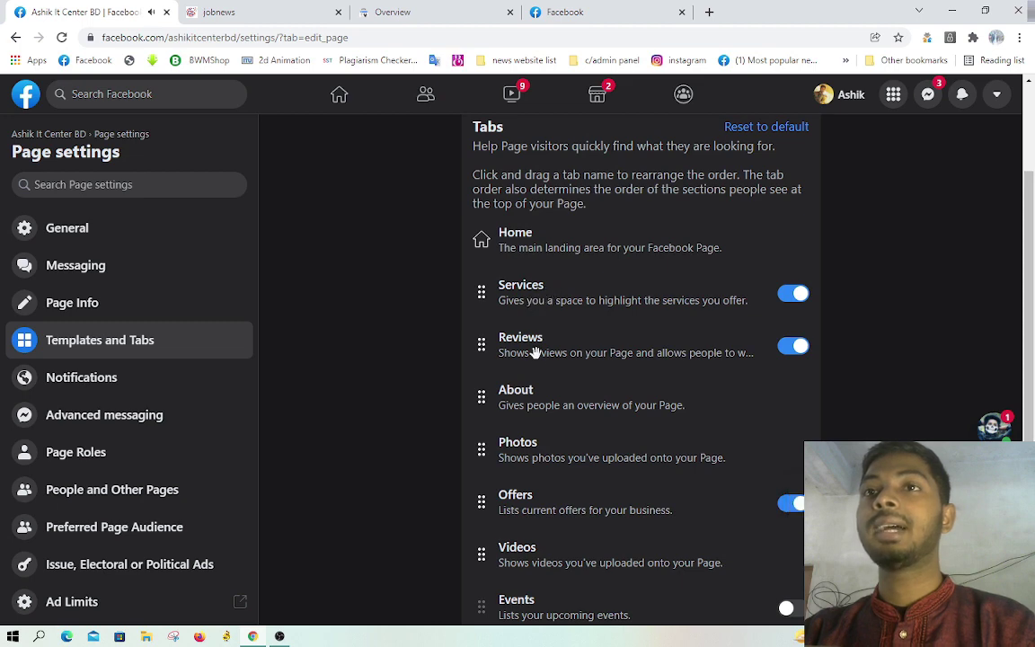
{"action": "left_click_drag", "start_coordinate": [535, 355], "coordinate": [530, 305]}
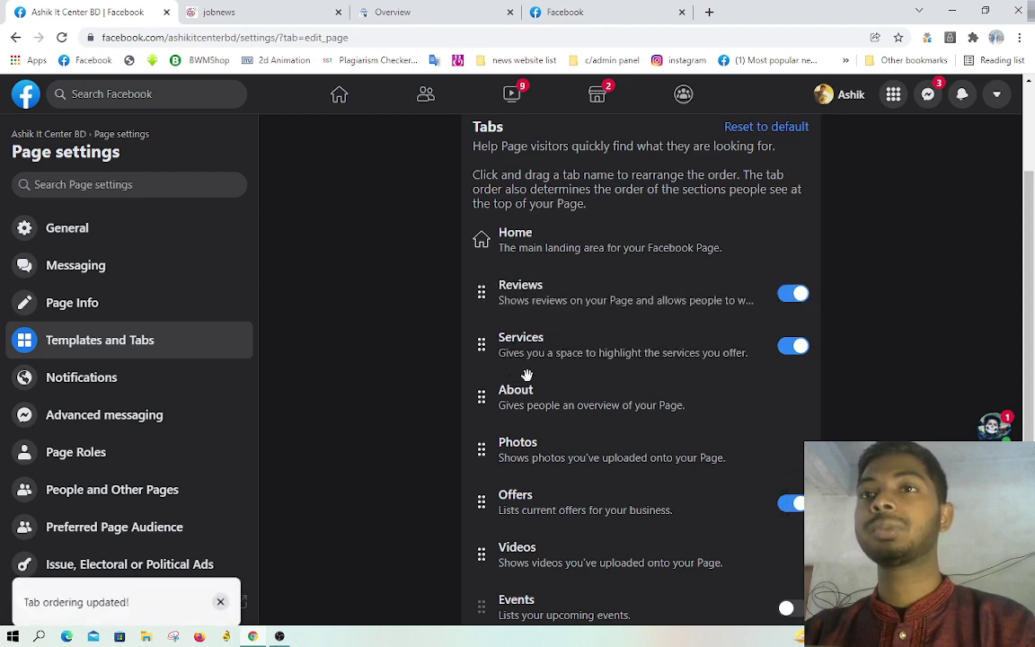
{"action": "left_click", "coordinate": [550, 12]}
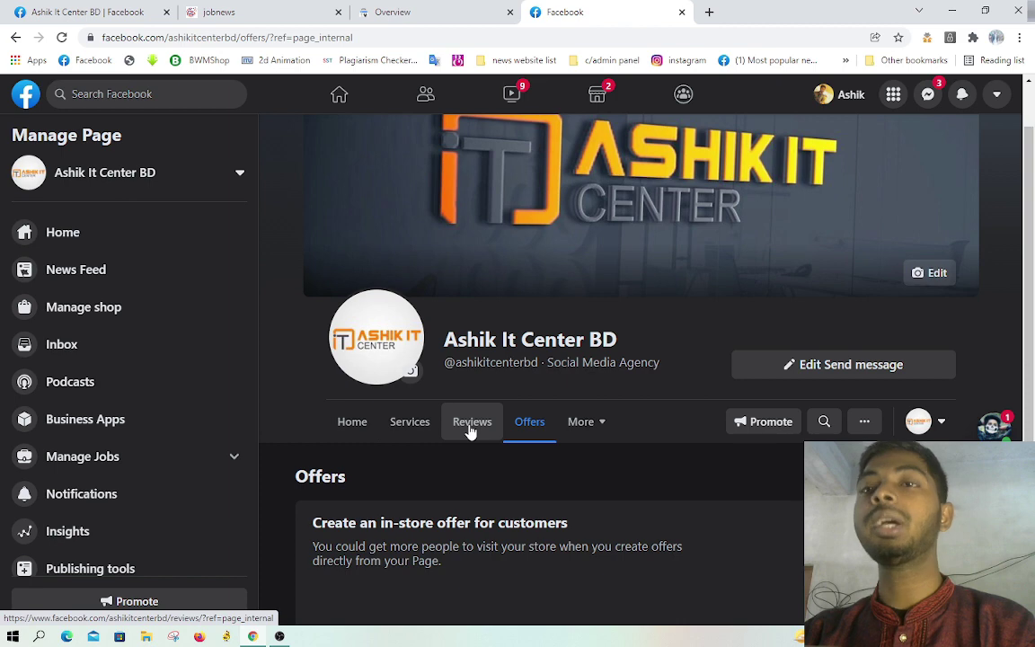
Step: Reload the page and check the Home, Reviews, Services, About tab order via About and Home
{"action": "left_click", "coordinate": [62, 38]}
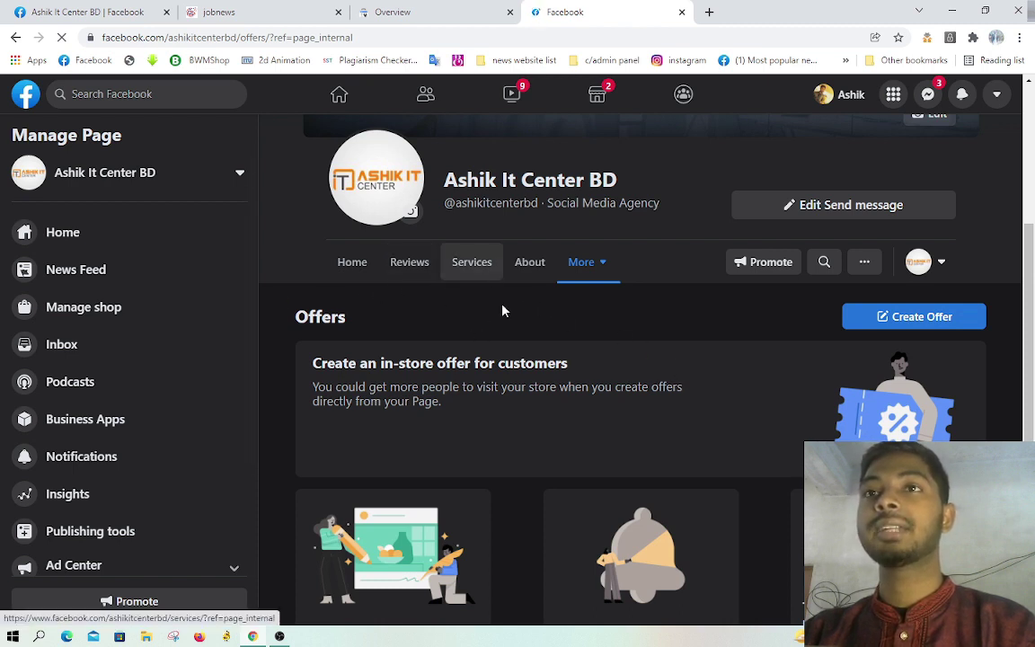
{"action": "left_click", "coordinate": [523, 272]}
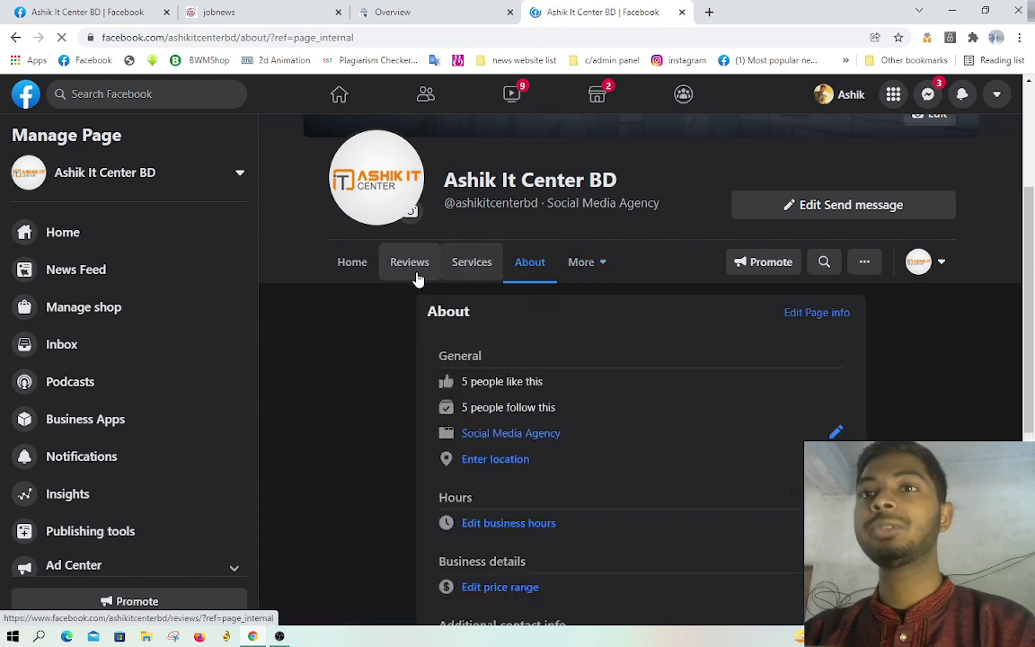
{"action": "left_click", "coordinate": [365, 273]}
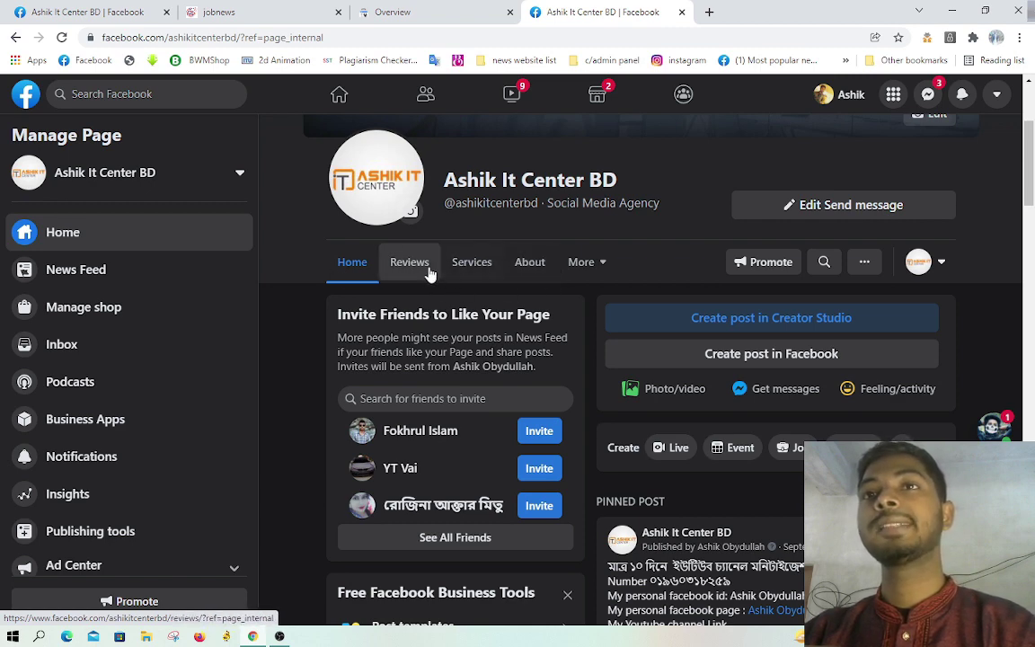
{"action": "scroll", "coordinate": [751, 340], "scroll_direction": "down", "scroll_amount": 3}
{"action": "scroll", "coordinate": [740, 340], "scroll_direction": "up", "scroll_amount": 3}
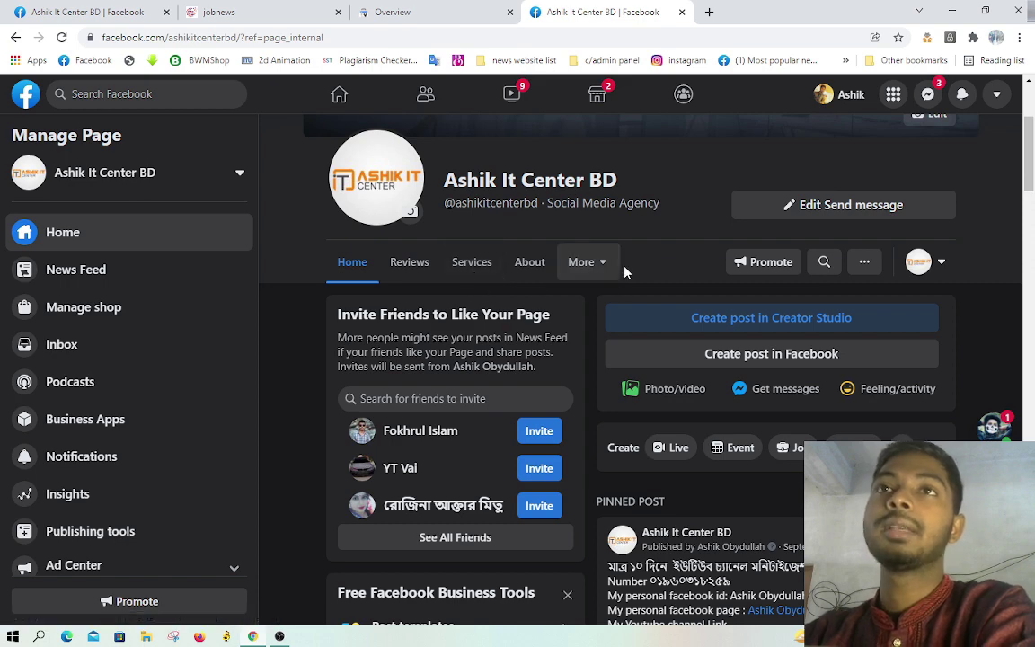
Step: Drag Services above Reviews in the page's Edit tabs list, then show the desktop
{"action": "left_click", "coordinate": [584, 262]}
{"action": "left_click", "coordinate": [611, 346]}
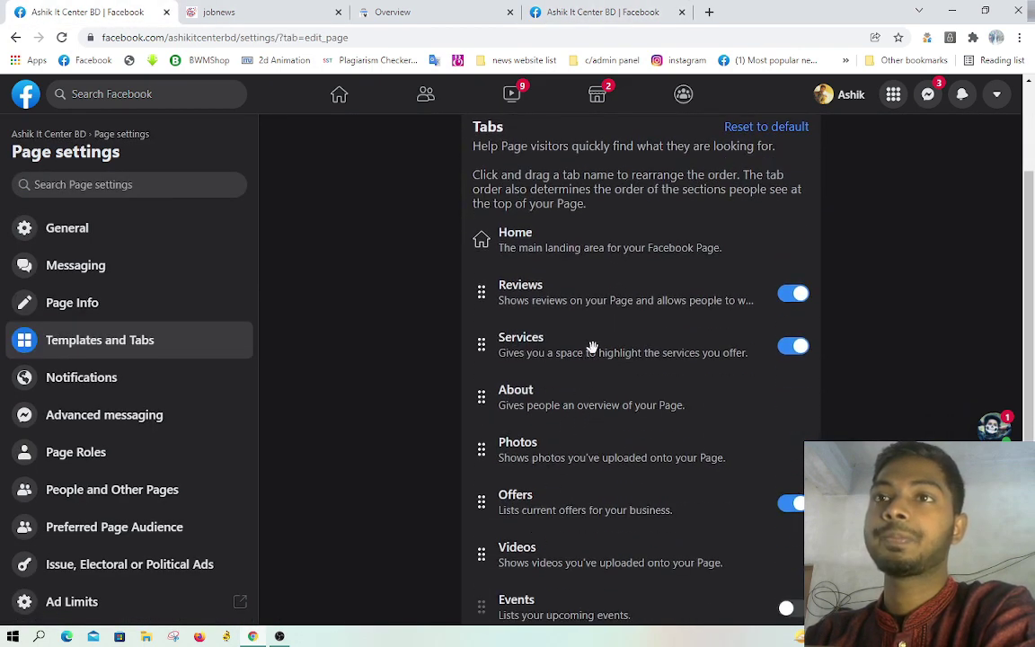
{"action": "left_click_drag", "start_coordinate": [587, 353], "coordinate": [583, 307]}
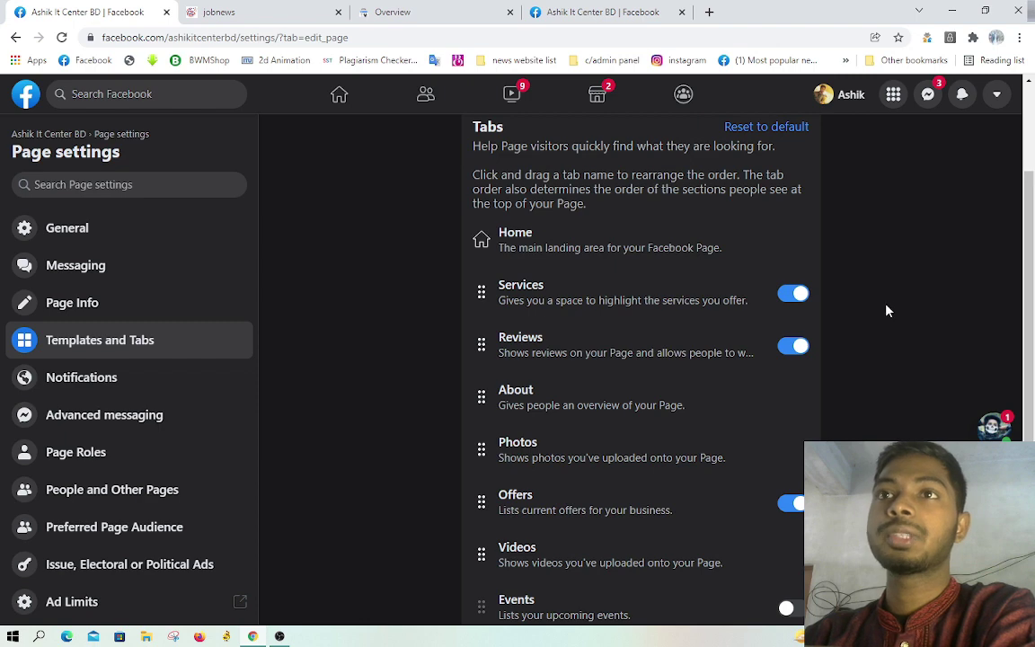
{"action": "scroll", "coordinate": [888, 311], "scroll_direction": "up", "scroll_amount": 1}
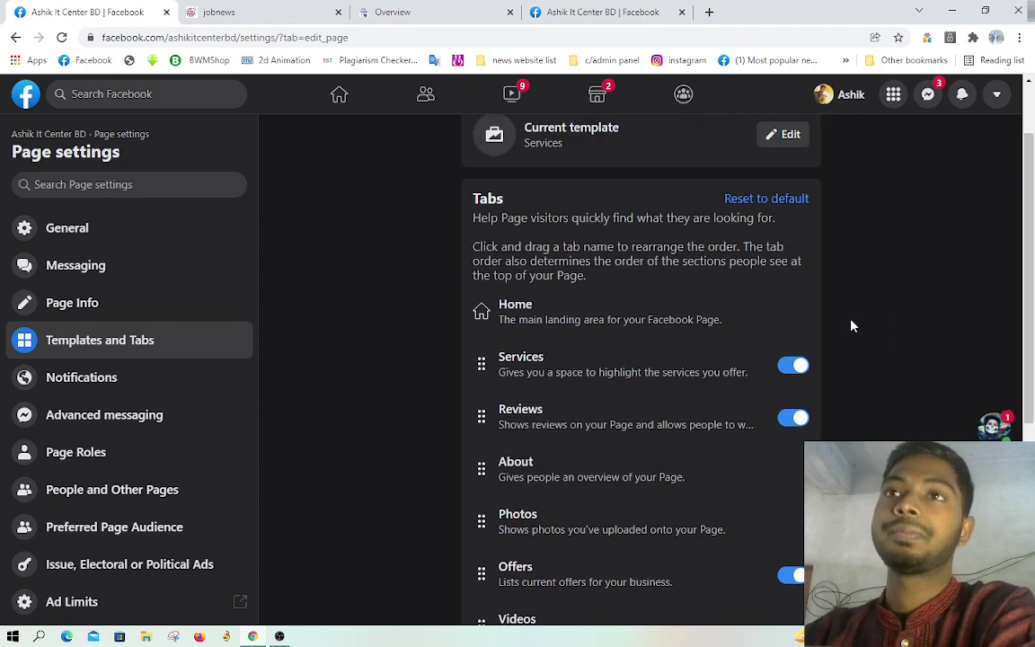
{"action": "scroll", "coordinate": [852, 327], "scroll_direction": "up", "scroll_amount": 1}
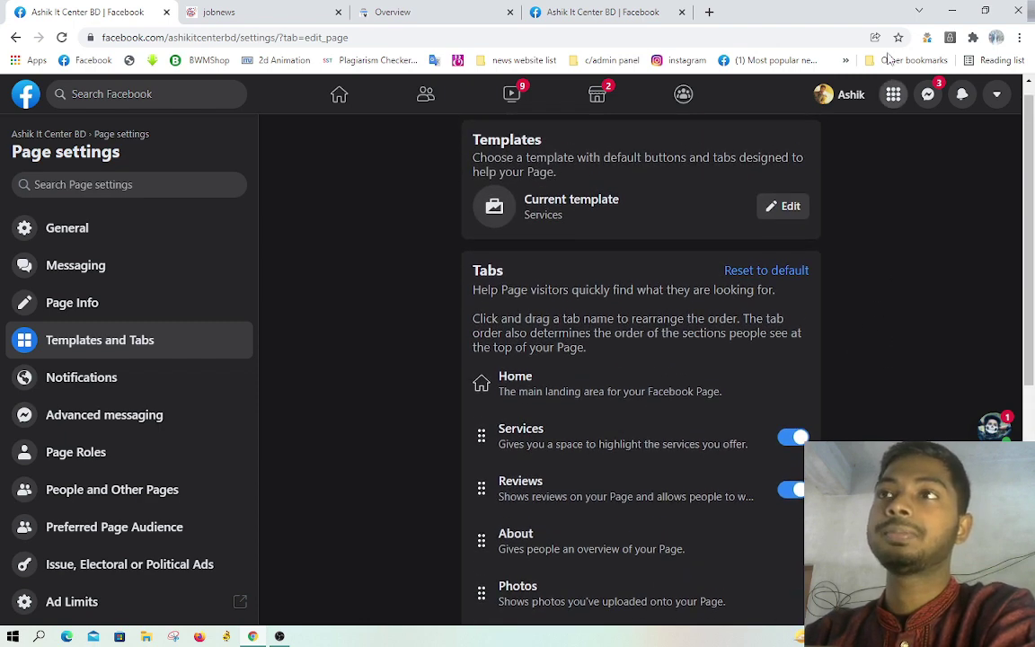
{"action": "key", "text": "super+d"}
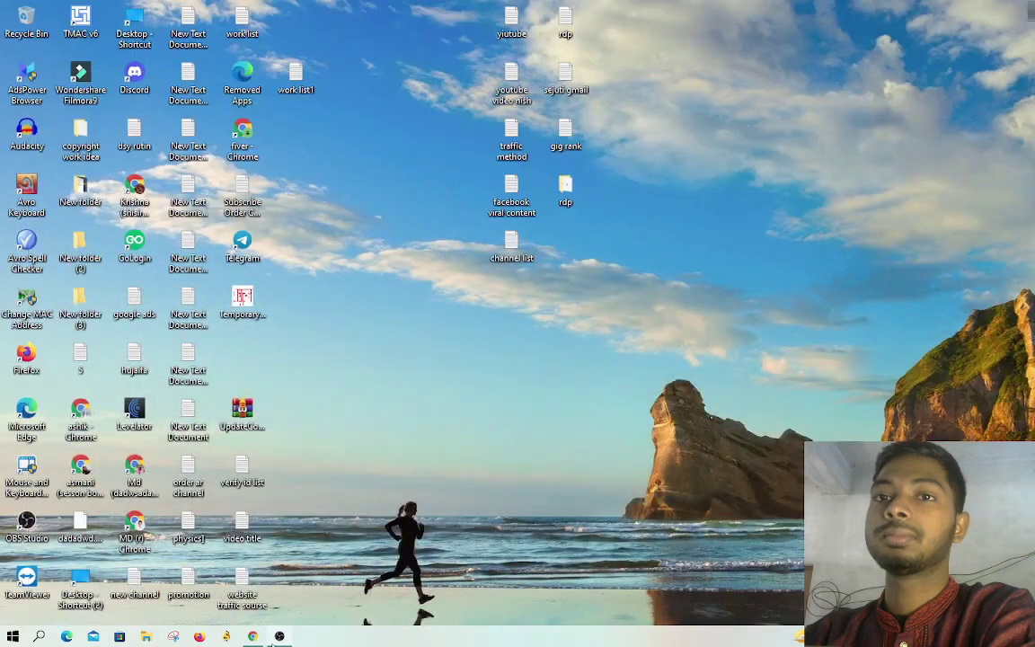
Step: Bring up the OBS Studio window and minimize it again
{"action": "left_click", "coordinate": [275, 638]}
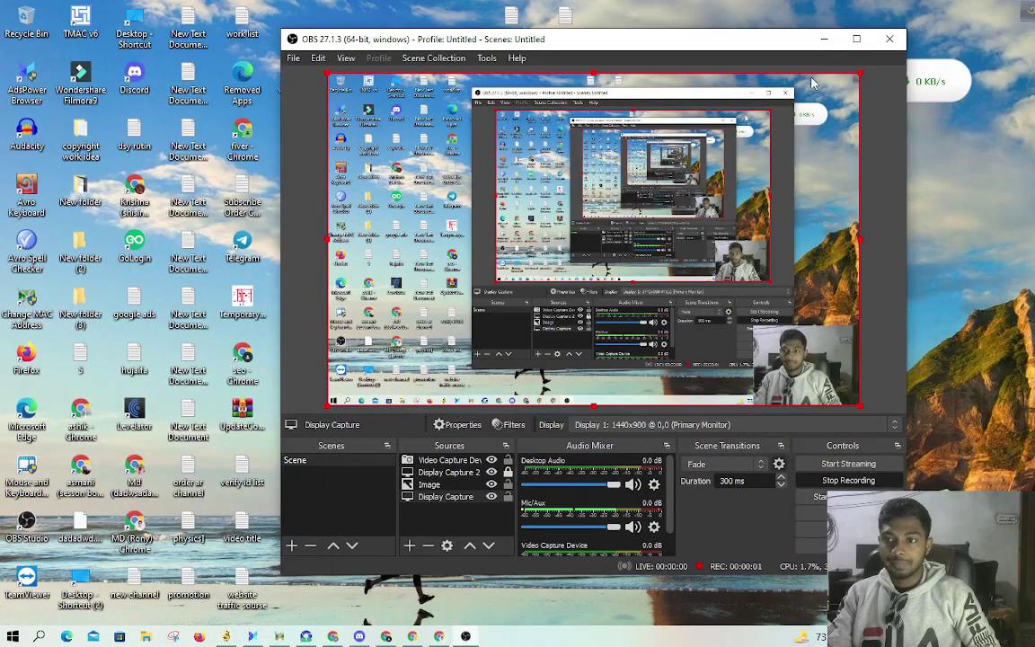
{"action": "left_click", "coordinate": [824, 39]}
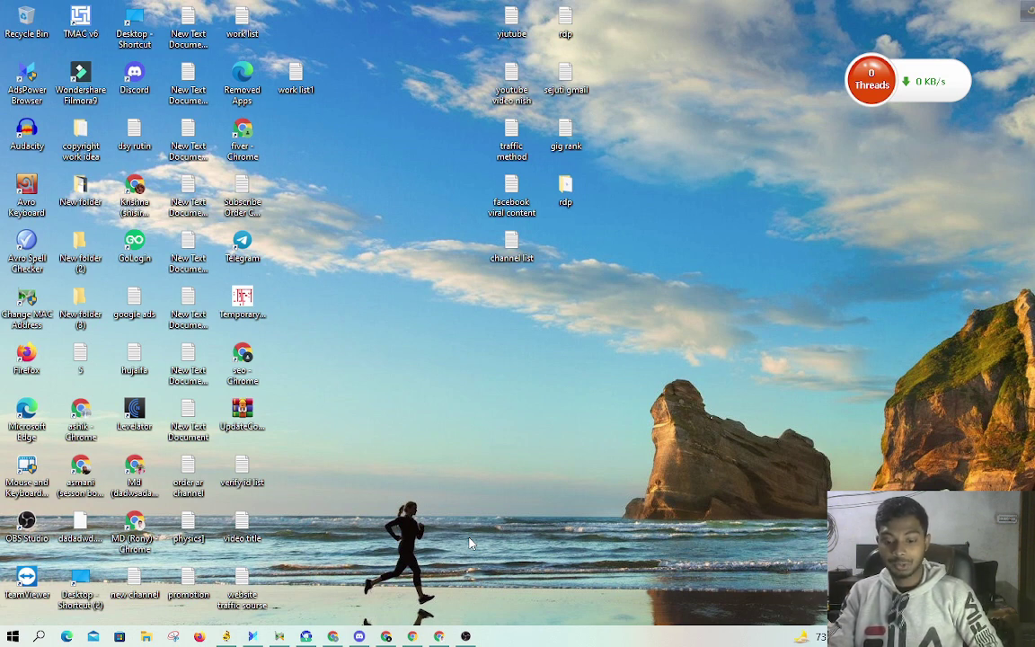
Step: Return to Chrome, minimize both open chats and open the Ashik It Center BD page
{"action": "key", "text": "alt+Tab"}
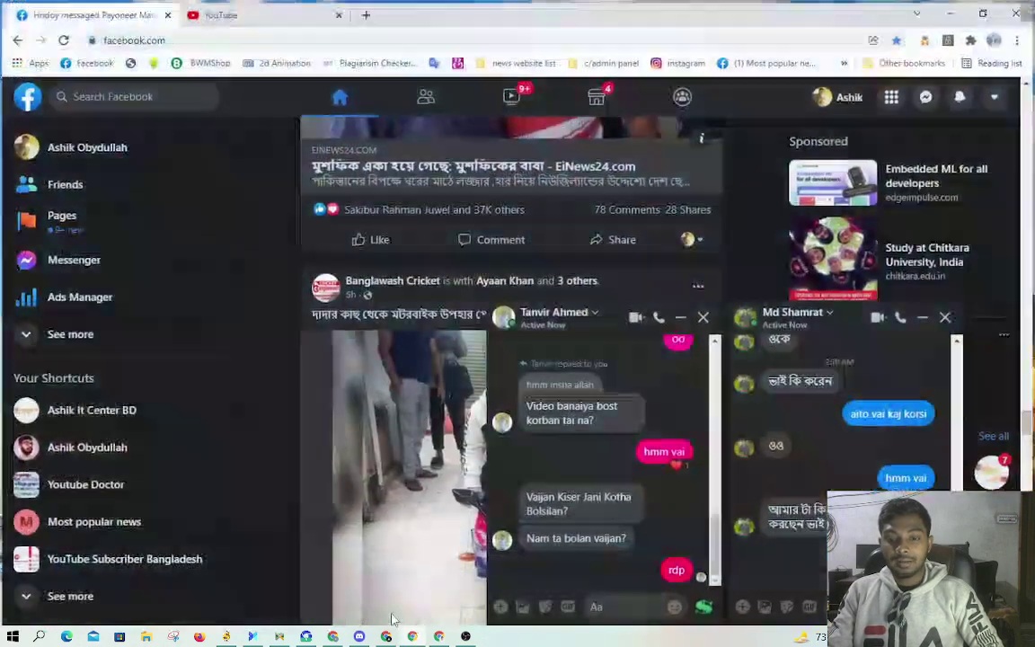
{"action": "left_click", "coordinate": [684, 319]}
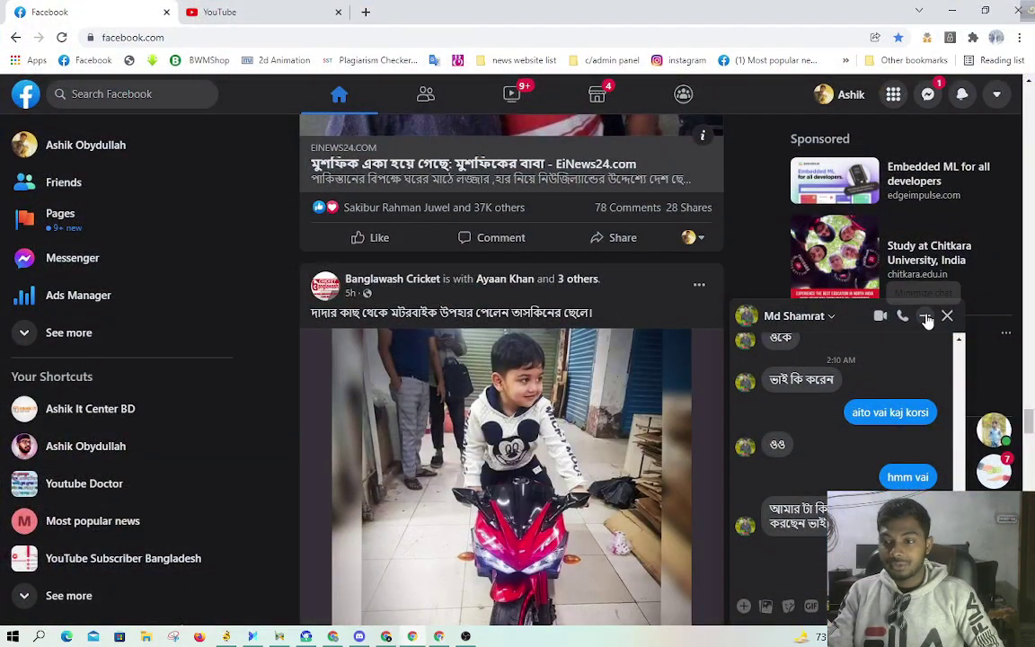
{"action": "left_click", "coordinate": [925, 316]}
{"action": "left_click", "coordinate": [123, 234]}
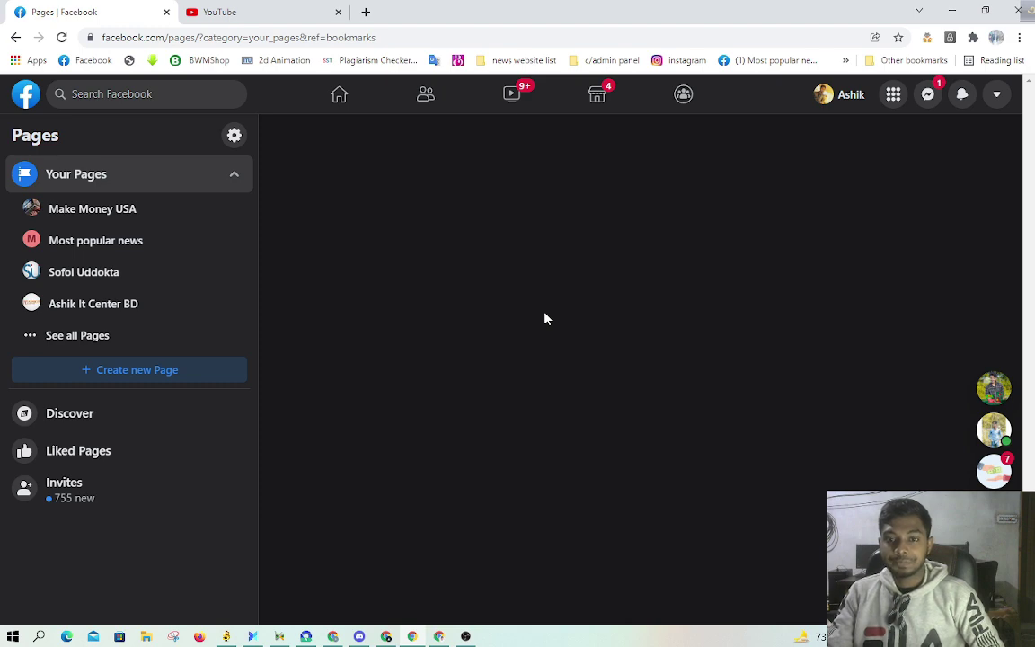
{"action": "left_click", "coordinate": [102, 306]}
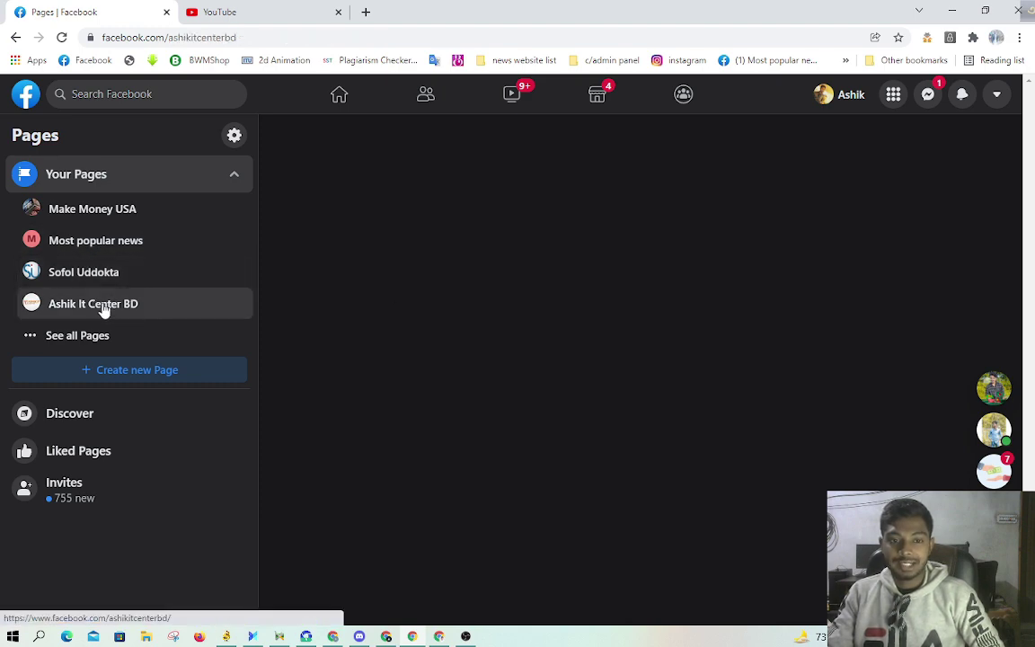
Step: Check the More tabs list, then open the Send message button's options
{"action": "left_click", "coordinate": [598, 261]}
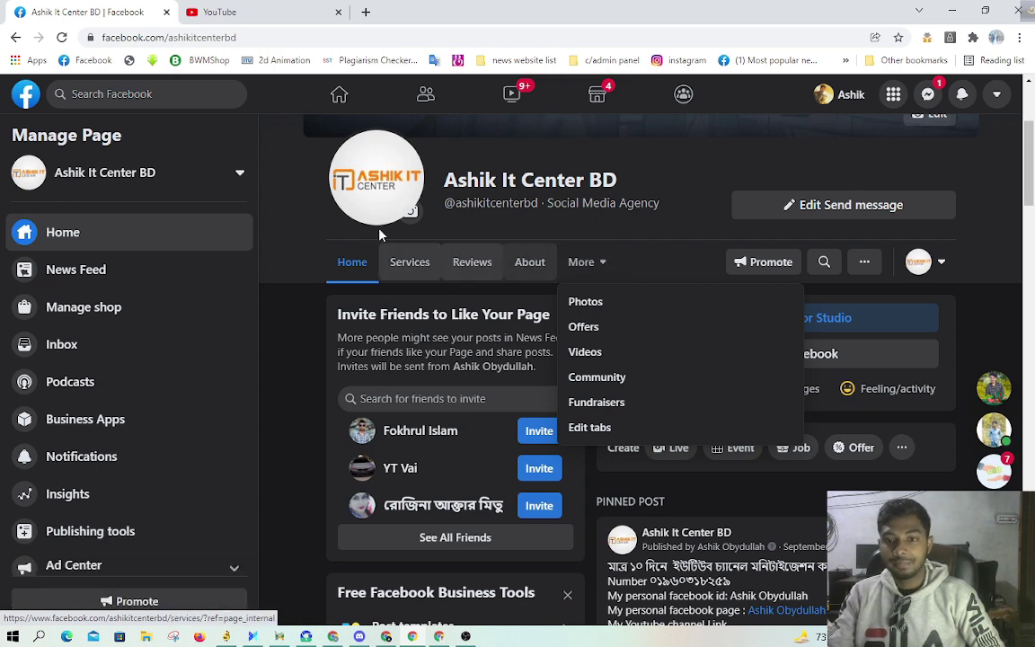
{"action": "left_click", "coordinate": [297, 208]}
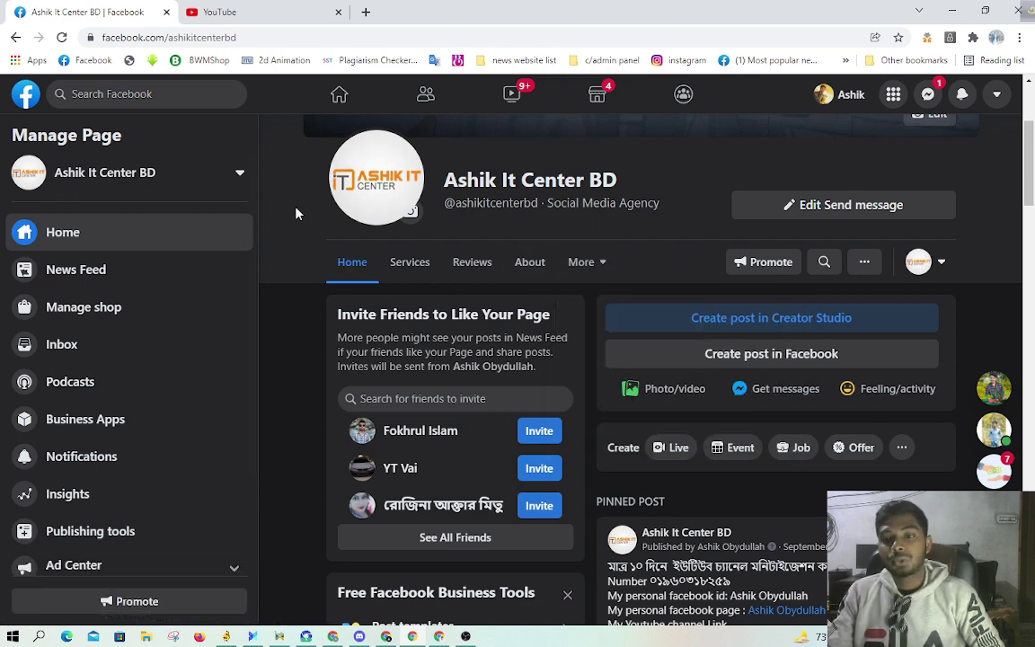
{"action": "scroll", "coordinate": [296, 209], "scroll_direction": "up", "scroll_amount": 2}
{"action": "scroll", "coordinate": [296, 213], "scroll_direction": "up", "scroll_amount": 1}
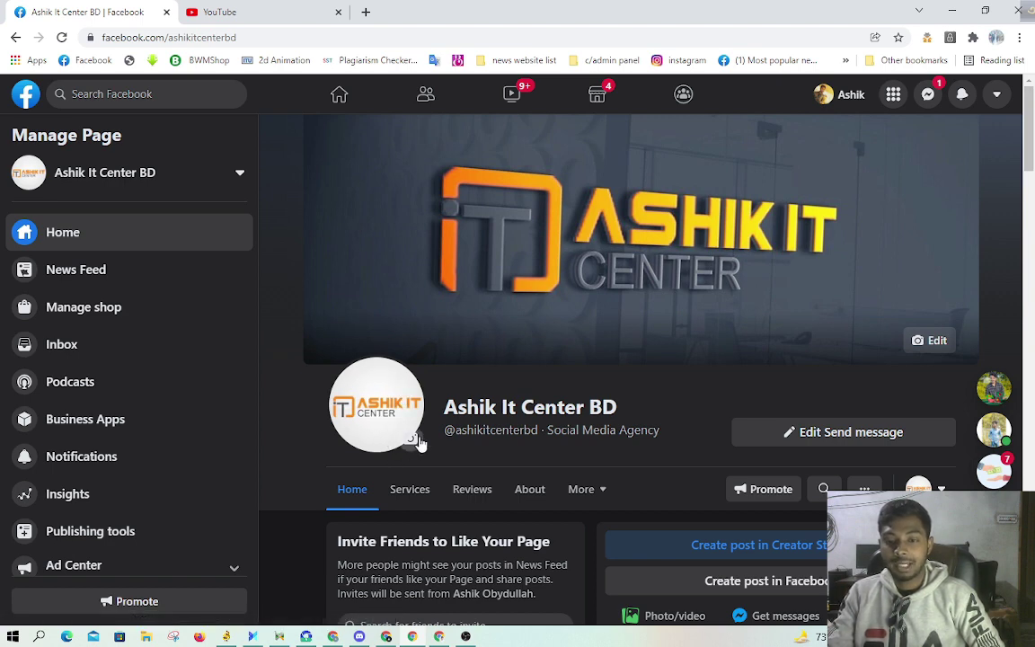
{"action": "scroll", "coordinate": [557, 458], "scroll_direction": "down", "scroll_amount": 1}
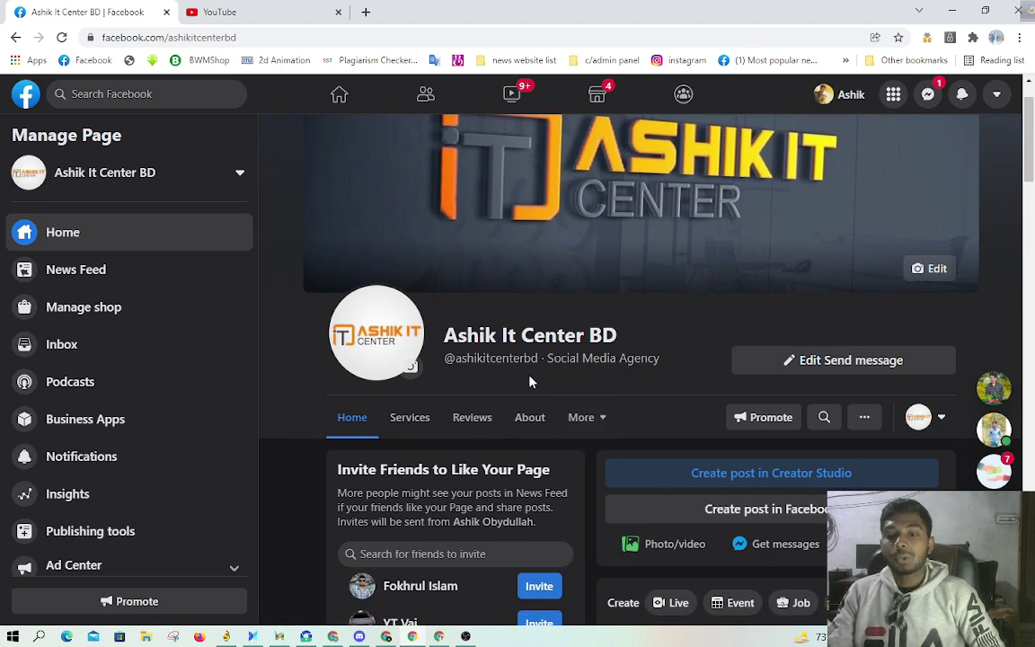
{"action": "left_click", "coordinate": [820, 367]}
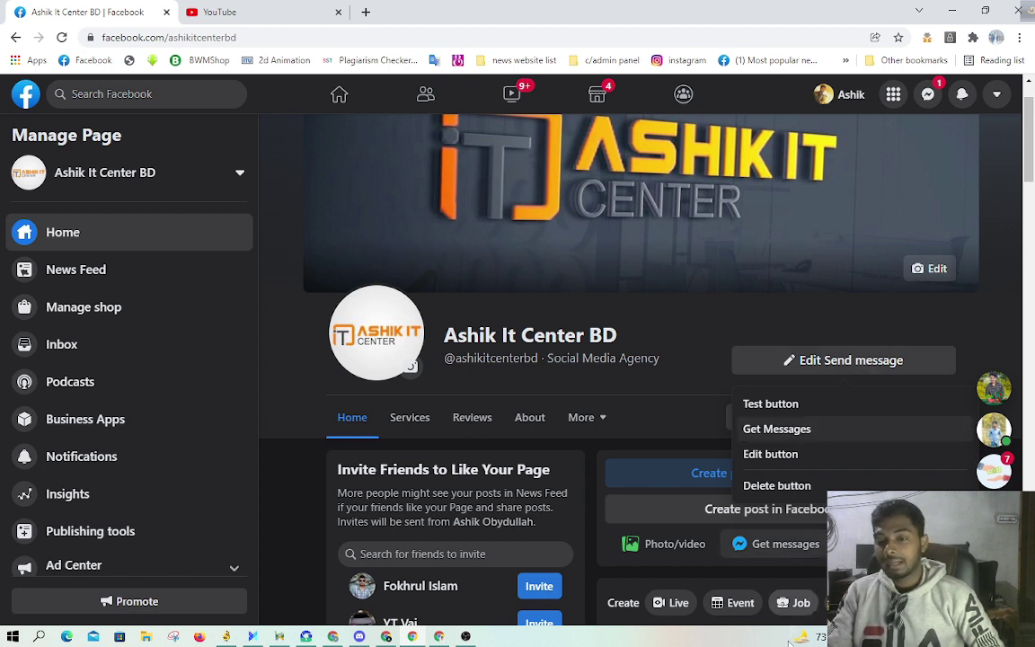
Step: Delete the Send message button, then browse the Add a button choices and close them
{"action": "left_click", "coordinate": [776, 485]}
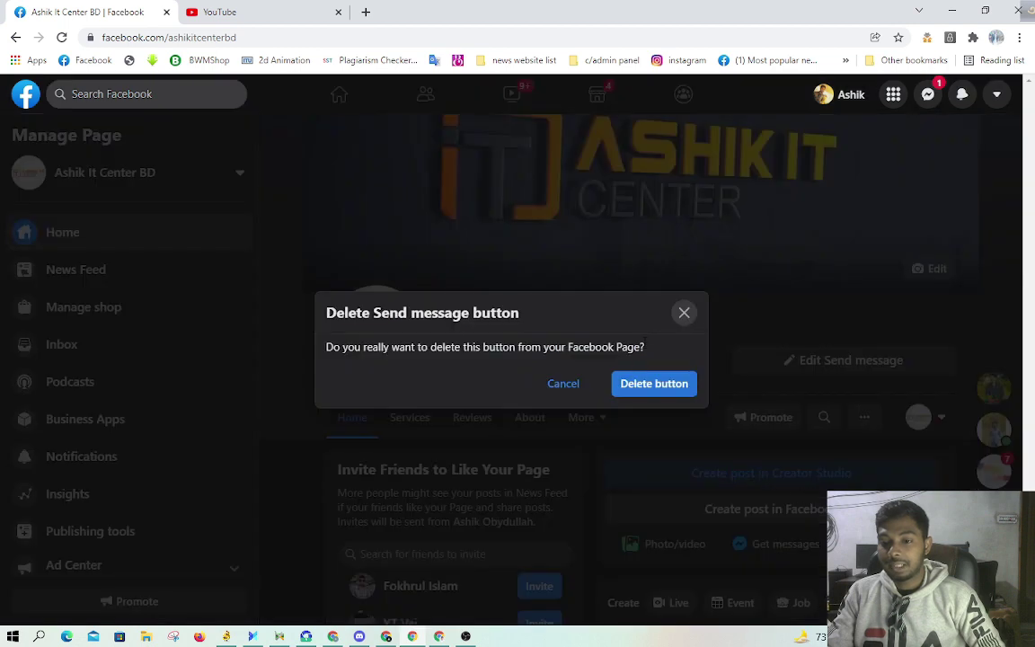
{"action": "left_click", "coordinate": [643, 391]}
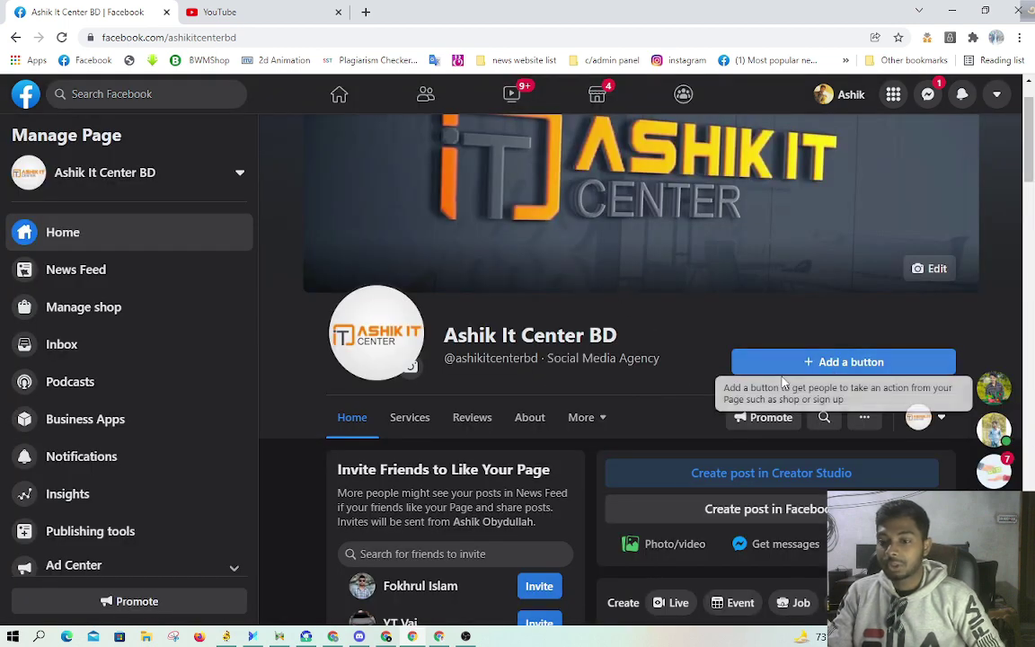
{"action": "left_click", "coordinate": [855, 364]}
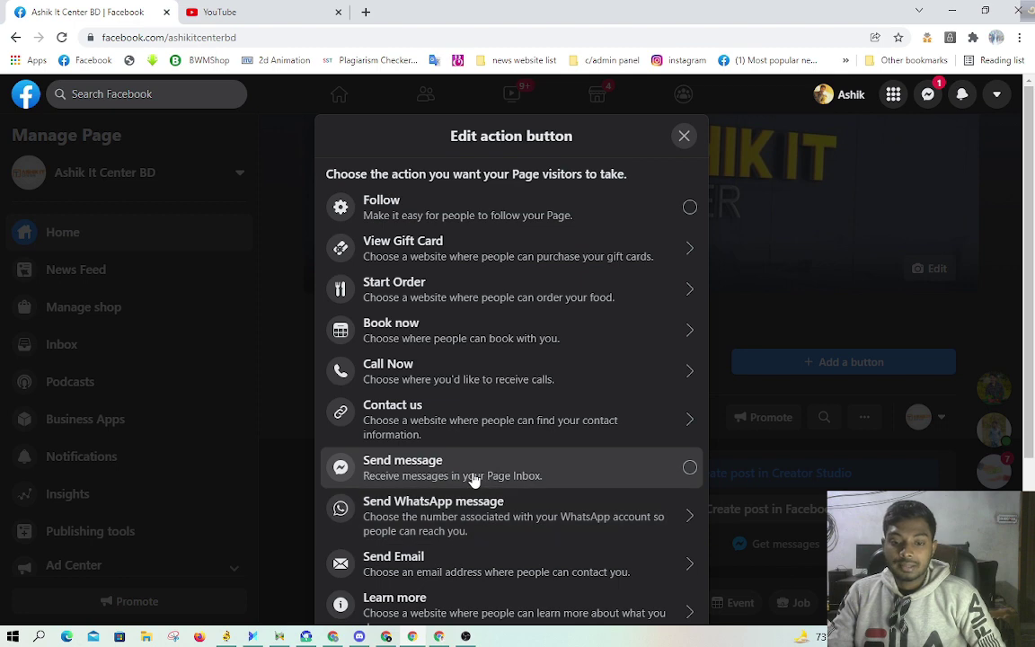
{"action": "scroll", "coordinate": [485, 481], "scroll_direction": "down", "scroll_amount": 1}
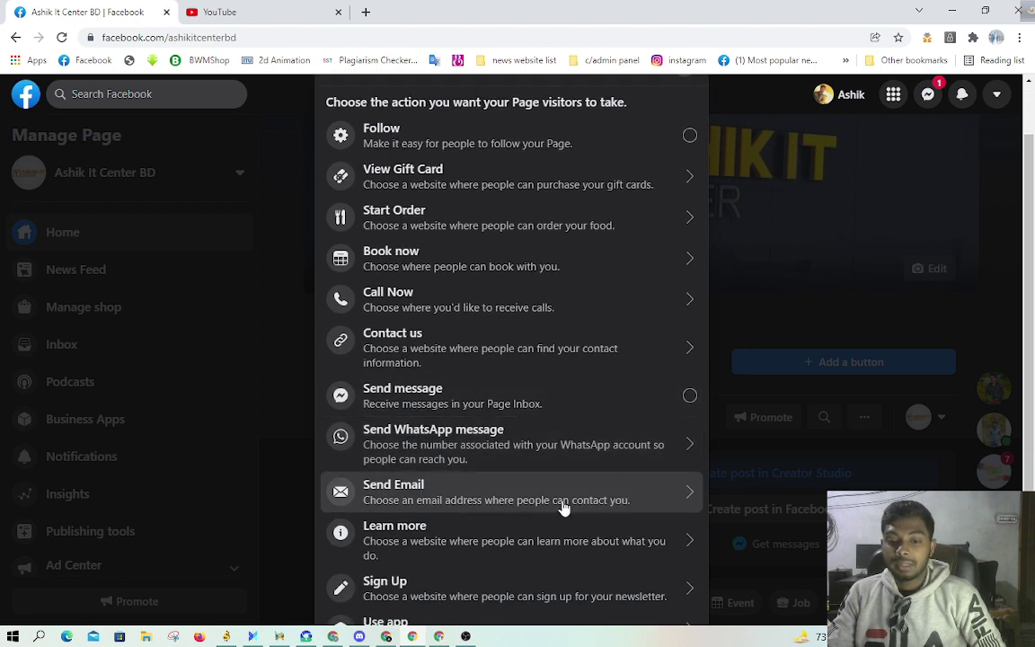
{"action": "scroll", "coordinate": [555, 493], "scroll_direction": "down", "scroll_amount": 2}
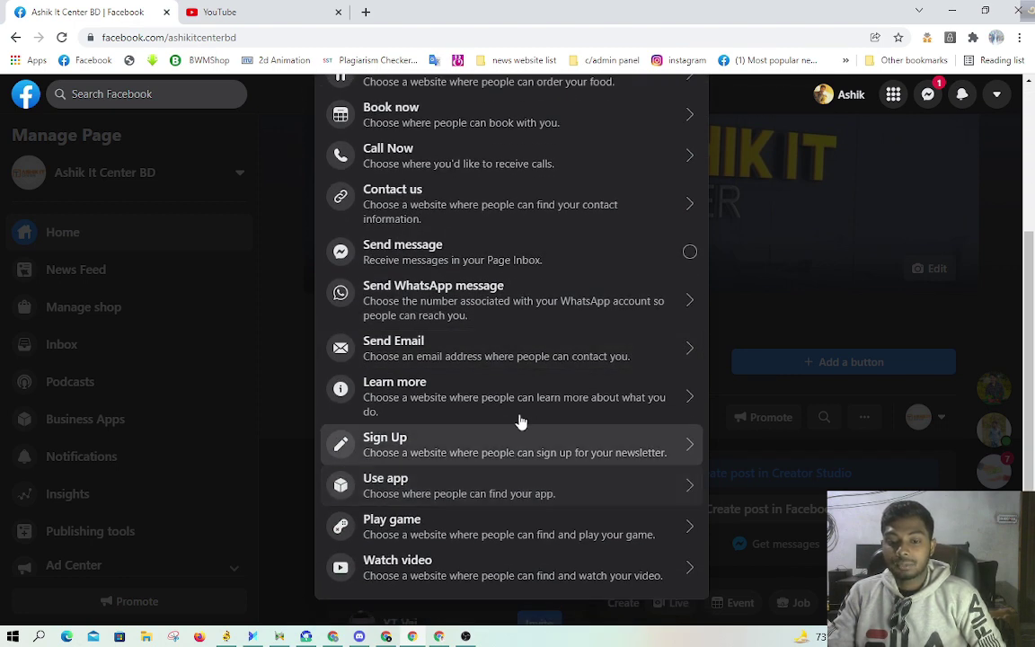
{"action": "scroll", "coordinate": [500, 462], "scroll_direction": "down", "scroll_amount": 1}
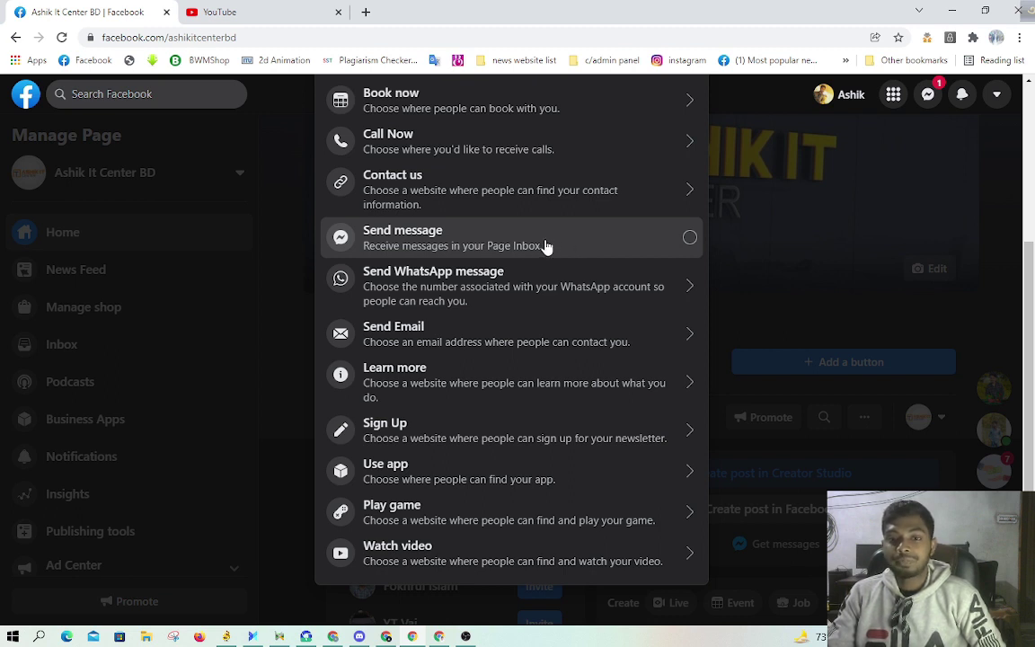
{"action": "key", "text": "Escape"}
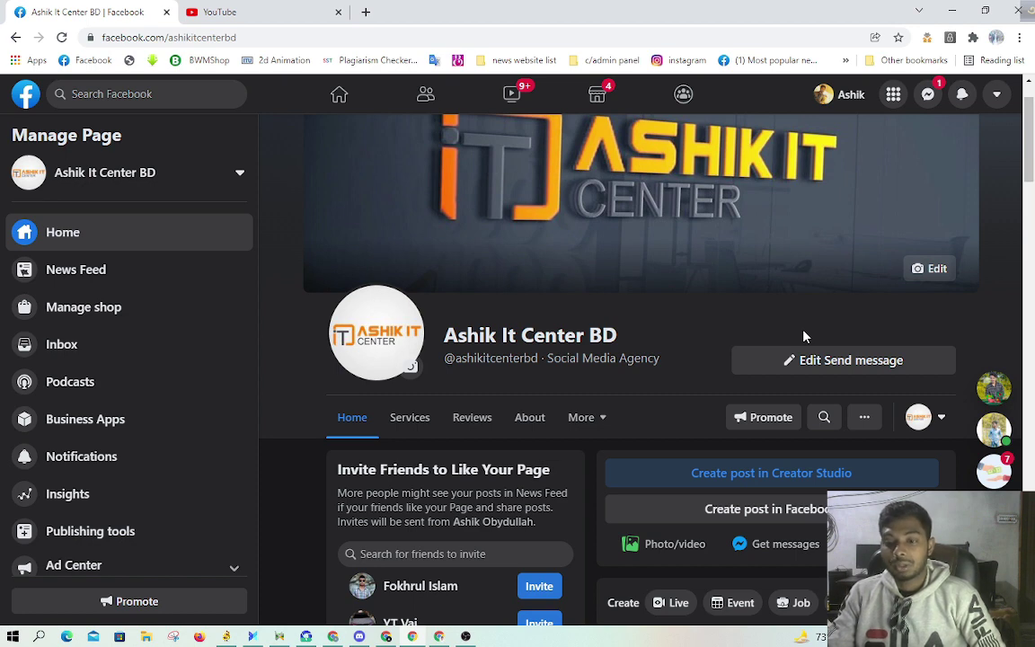
Step: Discard the Get messages post draft and open Edit Page info from the sidebar
{"action": "left_click", "coordinate": [775, 541]}
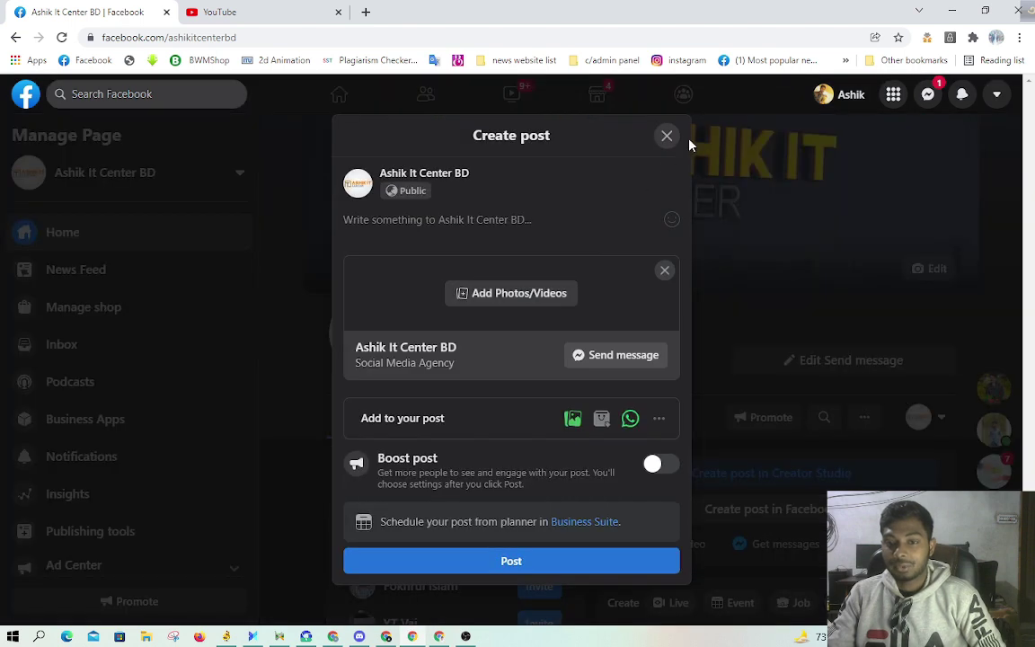
{"action": "left_click", "coordinate": [667, 135]}
{"action": "left_click", "coordinate": [642, 390]}
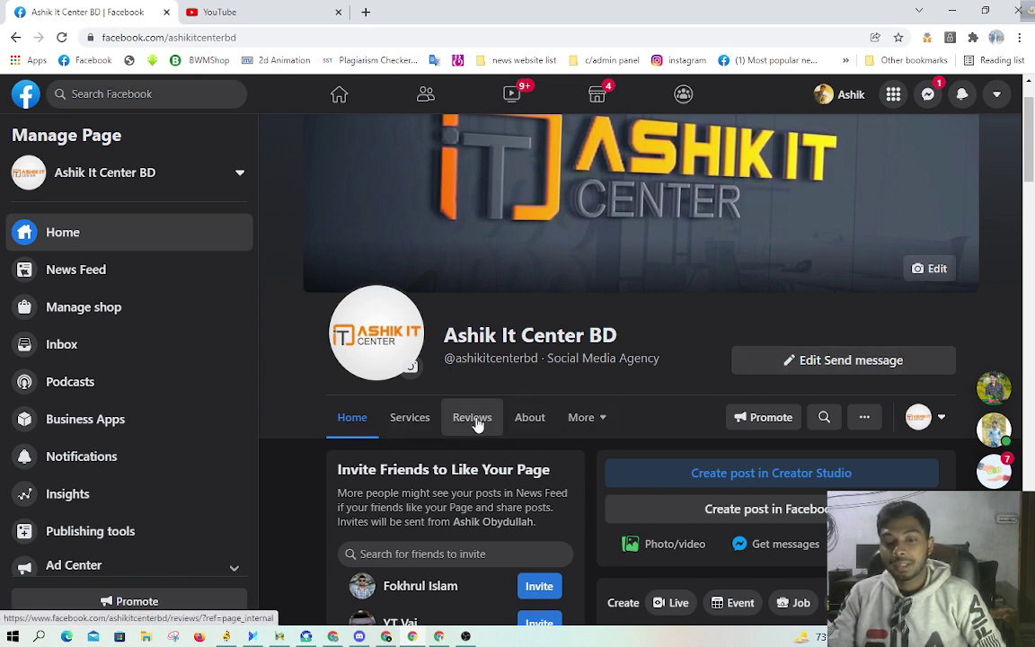
{"action": "scroll", "coordinate": [152, 377], "scroll_direction": "down", "scroll_amount": 3}
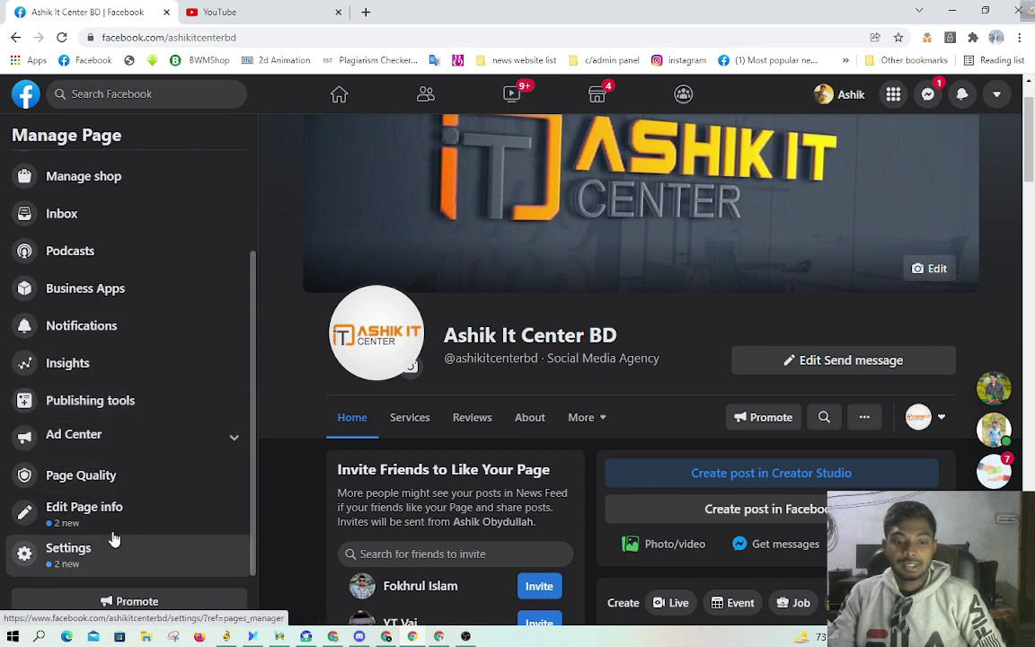
{"action": "left_click", "coordinate": [76, 519]}
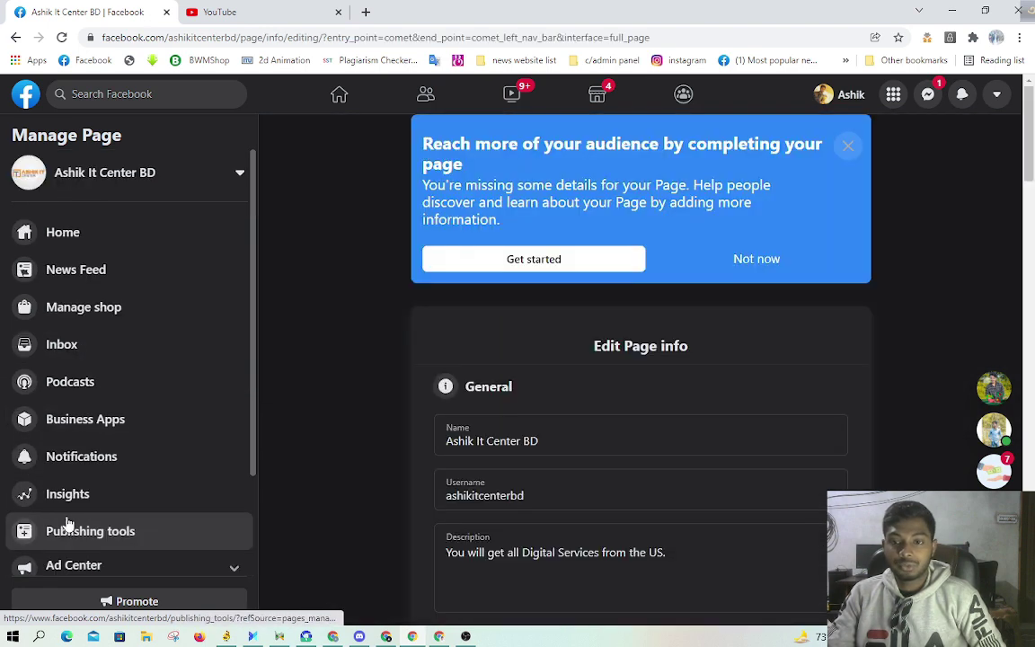
{"action": "scroll", "coordinate": [619, 402], "scroll_direction": "down", "scroll_amount": 4}
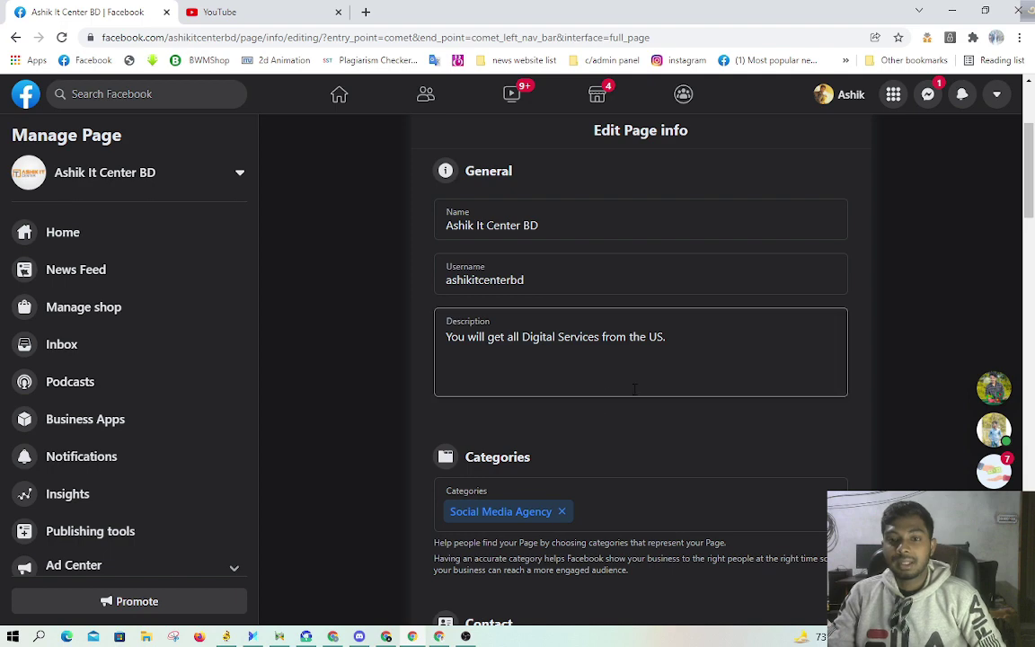
{"action": "scroll", "coordinate": [627, 394], "scroll_direction": "down", "scroll_amount": 10}
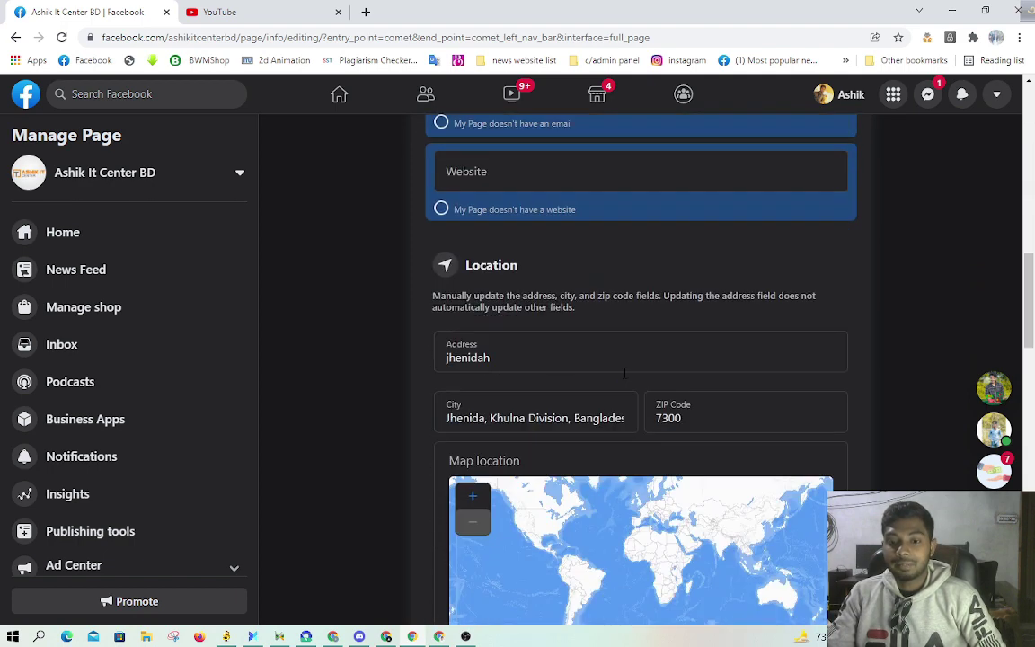
{"action": "scroll", "coordinate": [873, 364], "scroll_direction": "down", "scroll_amount": 6}
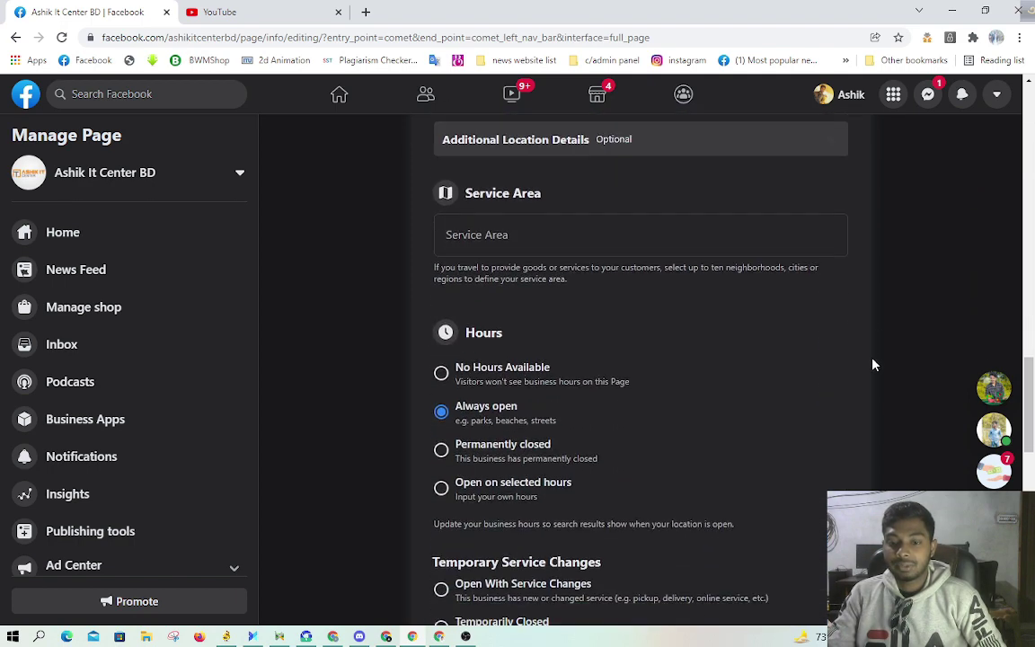
{"action": "scroll", "coordinate": [873, 364], "scroll_direction": "down", "scroll_amount": 8}
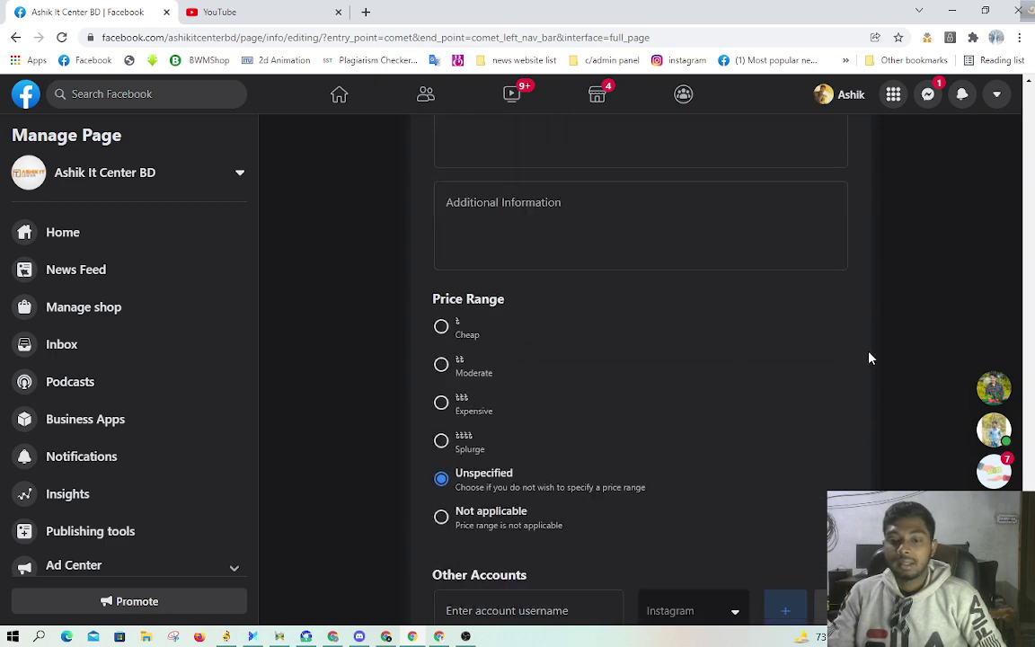
{"action": "scroll", "coordinate": [869, 363], "scroll_direction": "up", "scroll_amount": 15}
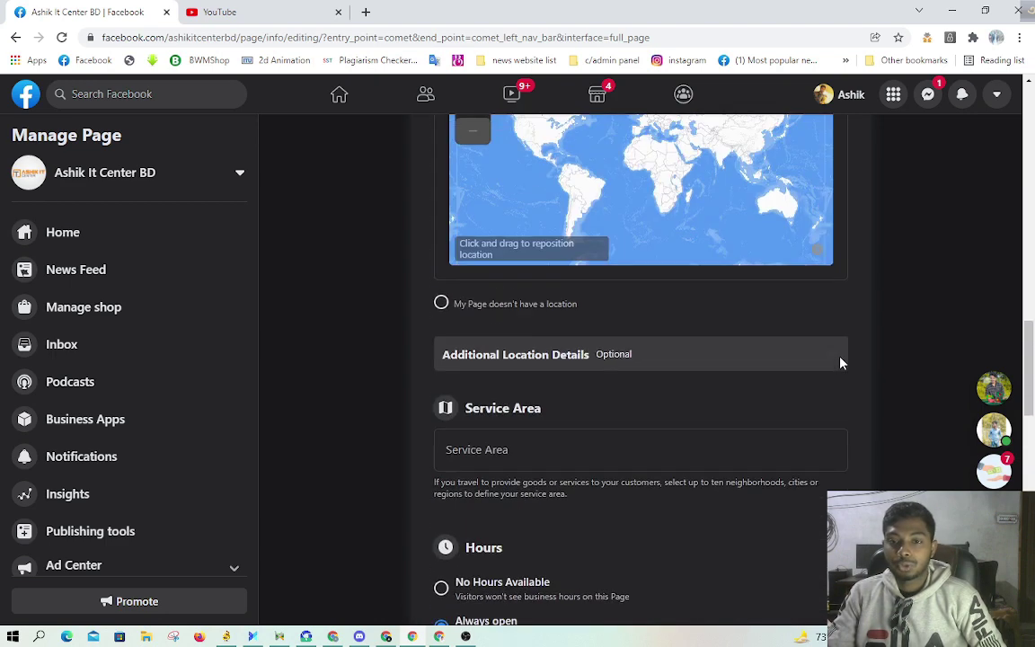
{"action": "scroll", "coordinate": [840, 361], "scroll_direction": "up", "scroll_amount": 3}
{"action": "left_click", "coordinate": [632, 463]}
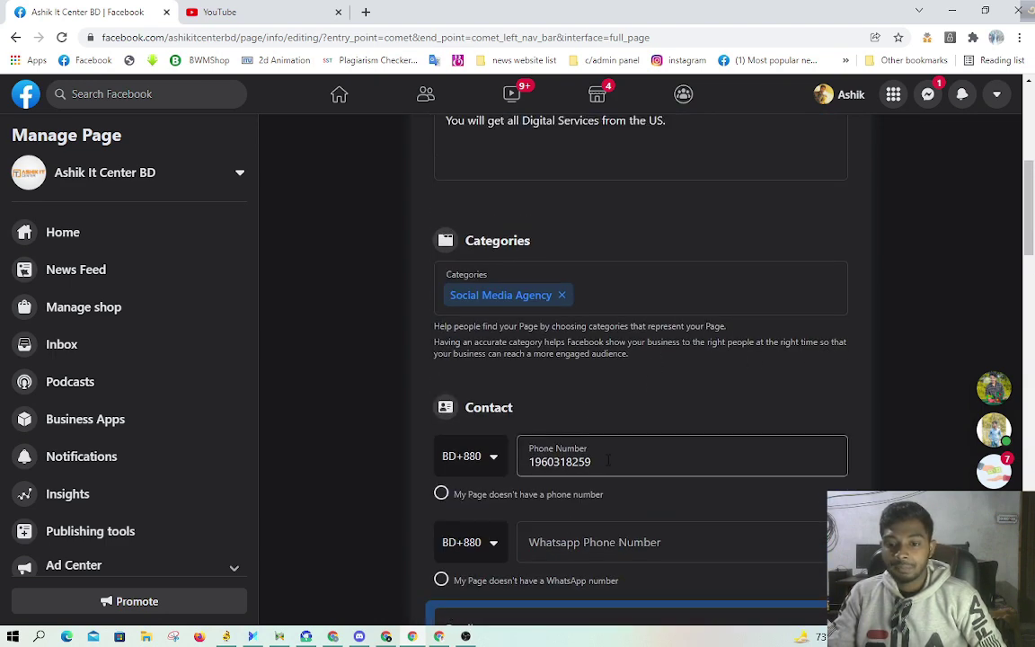
{"action": "double_click", "coordinate": [632, 462]}
{"action": "scroll", "coordinate": [611, 485], "scroll_direction": "down", "scroll_amount": 1}
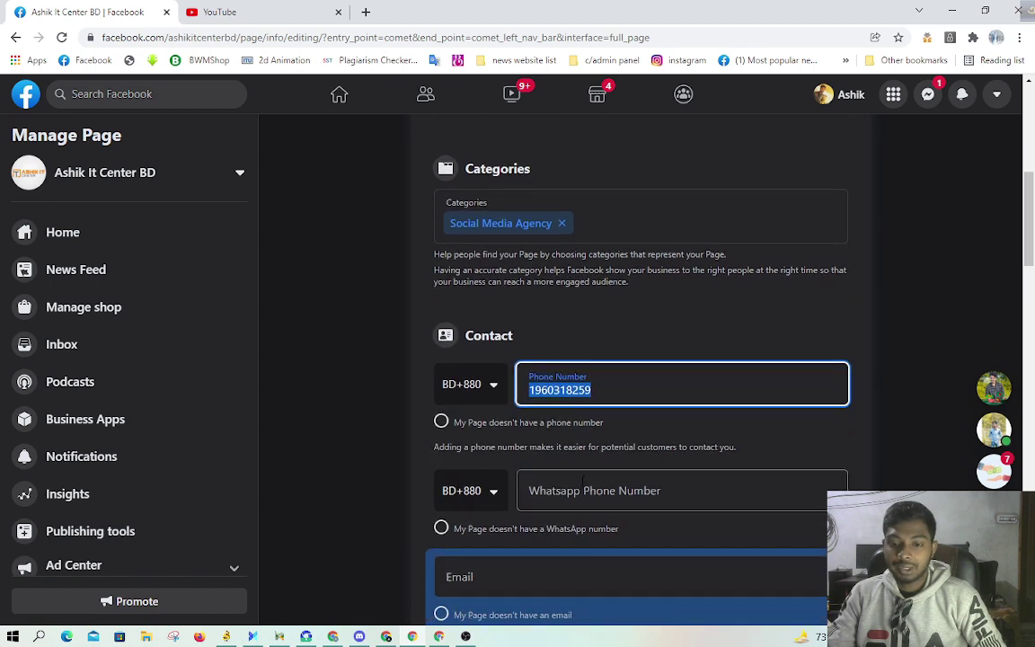
{"action": "left_click", "coordinate": [595, 496]}
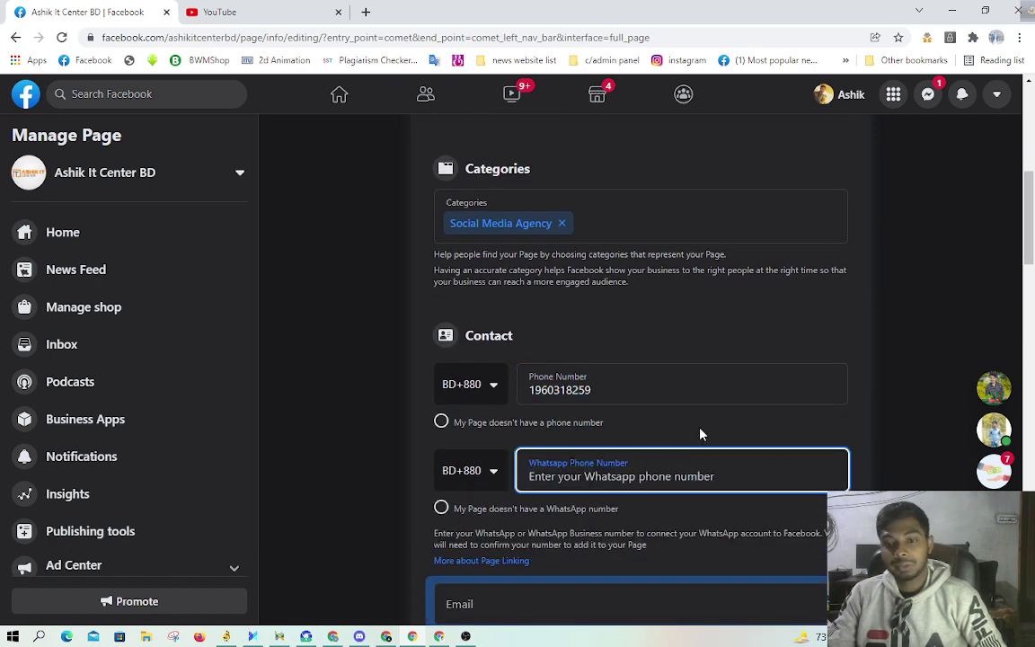
{"action": "scroll", "coordinate": [699, 423], "scroll_direction": "up", "scroll_amount": 1}
{"action": "scroll", "coordinate": [699, 419], "scroll_direction": "up", "scroll_amount": 1}
{"action": "scroll", "coordinate": [620, 376], "scroll_direction": "down", "scroll_amount": 2}
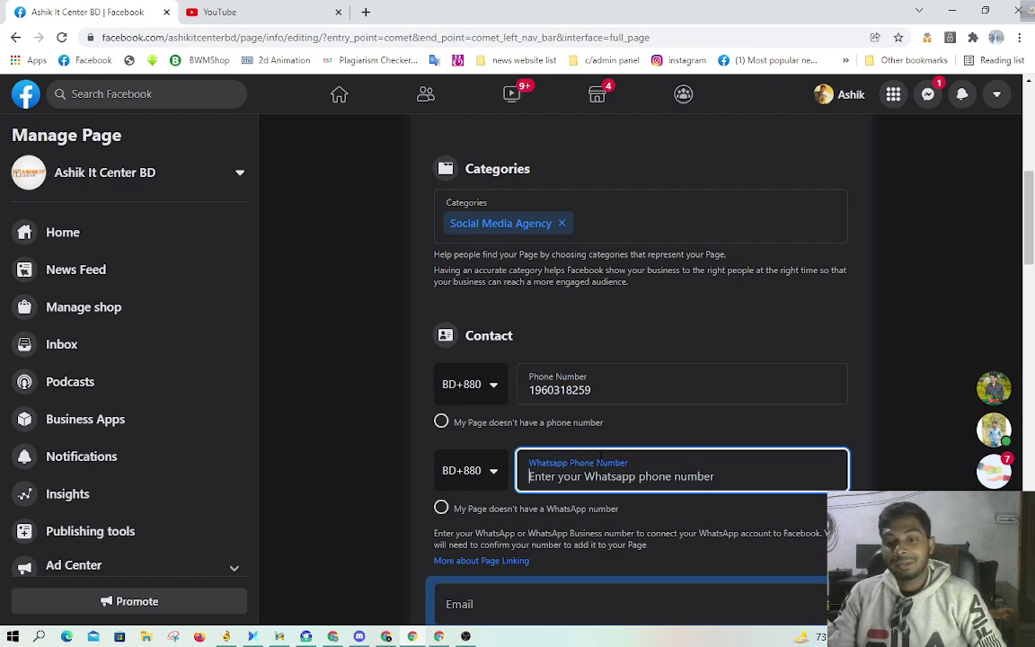
{"action": "scroll", "coordinate": [620, 453], "scroll_direction": "up", "scroll_amount": 3}
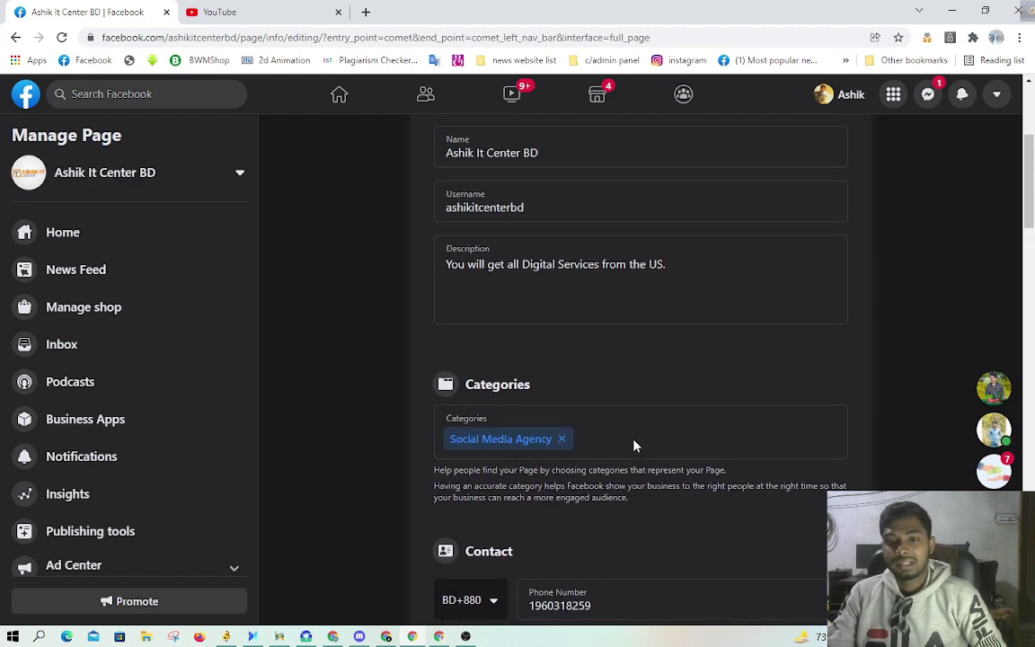
{"action": "left_click", "coordinate": [649, 260]}
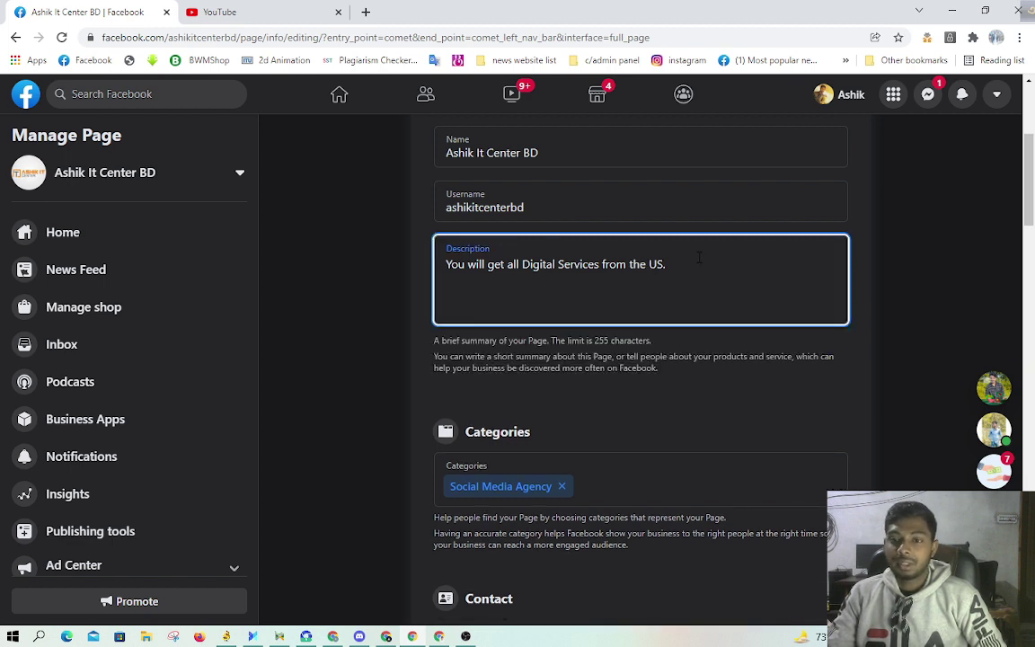
{"action": "left_click_drag", "start_coordinate": [699, 258], "coordinate": [444, 264]}
{"action": "scroll", "coordinate": [567, 336], "scroll_direction": "up", "scroll_amount": 1}
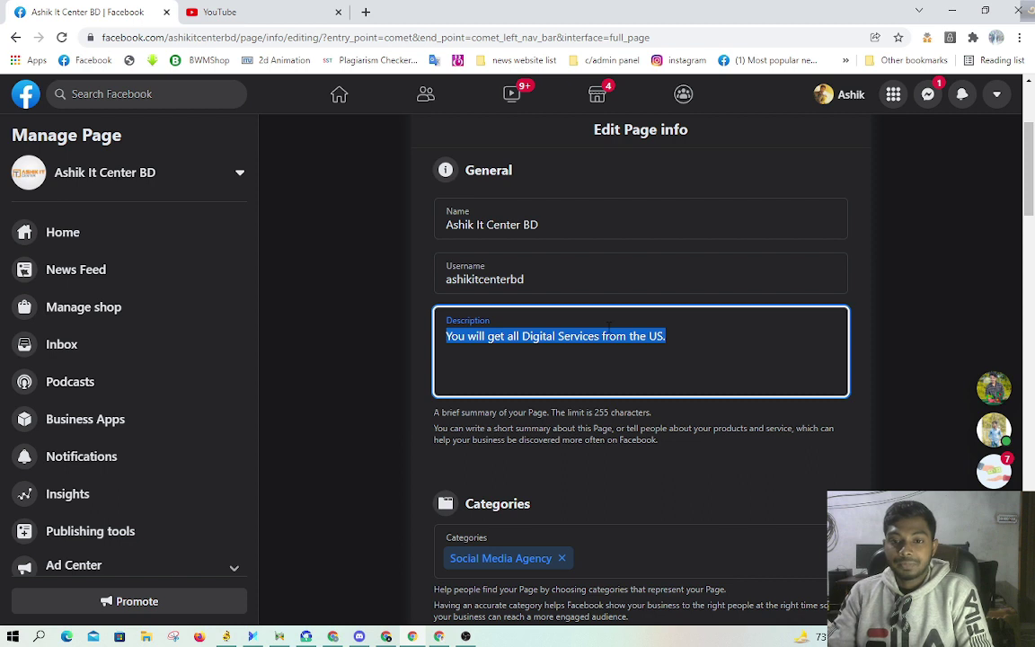
{"action": "left_click_drag", "start_coordinate": [541, 224], "coordinate": [403, 199]}
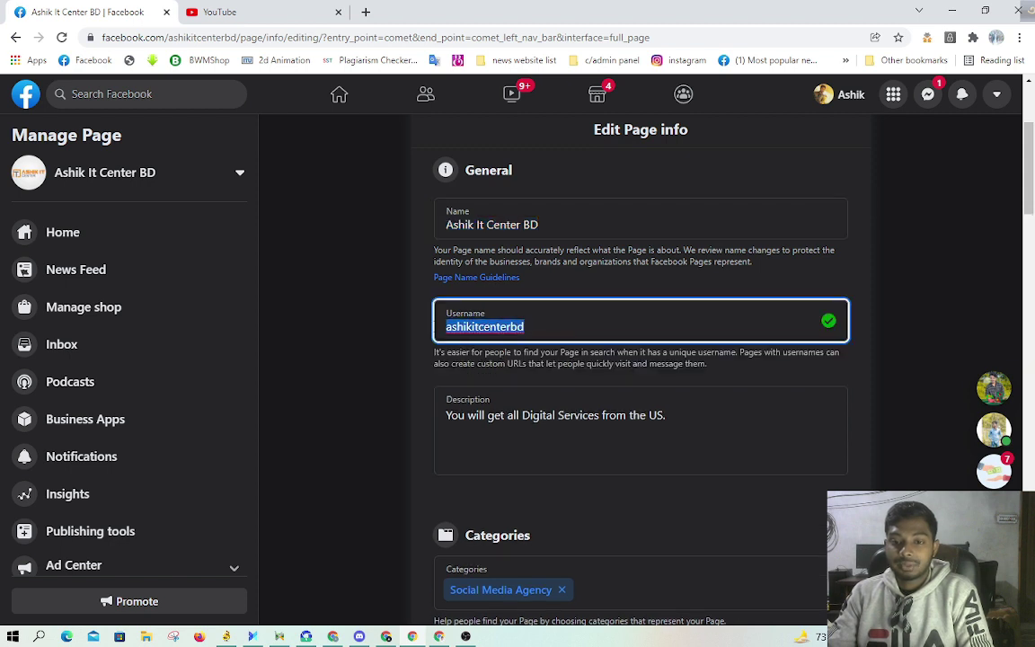
{"action": "left_click", "coordinate": [860, 362]}
{"action": "scroll", "coordinate": [680, 355], "scroll_direction": "down", "scroll_amount": 3}
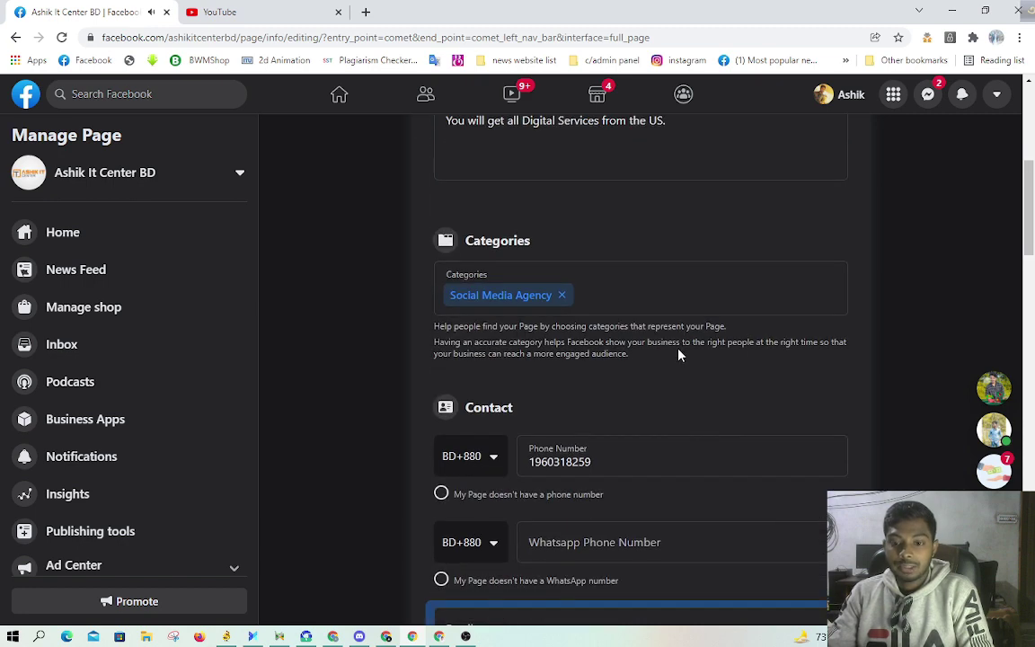
{"action": "scroll", "coordinate": [680, 355], "scroll_direction": "down", "scroll_amount": 3}
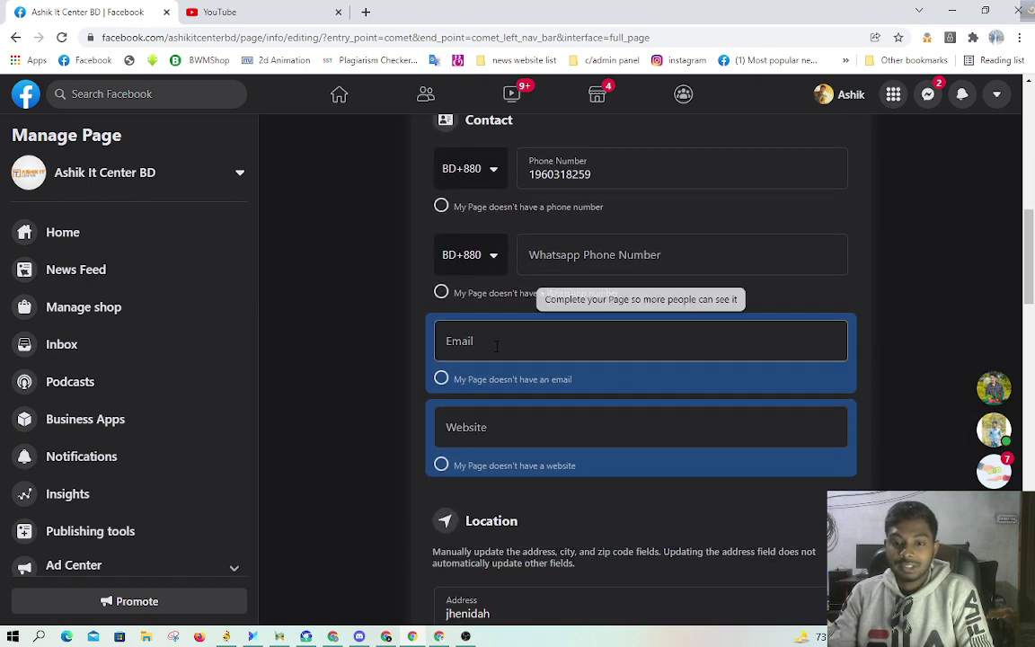
Step: Fill the contact email with the suggested address, save it, and open a new tab
{"action": "left_click", "coordinate": [496, 346]}
{"action": "left_click", "coordinate": [504, 382]}
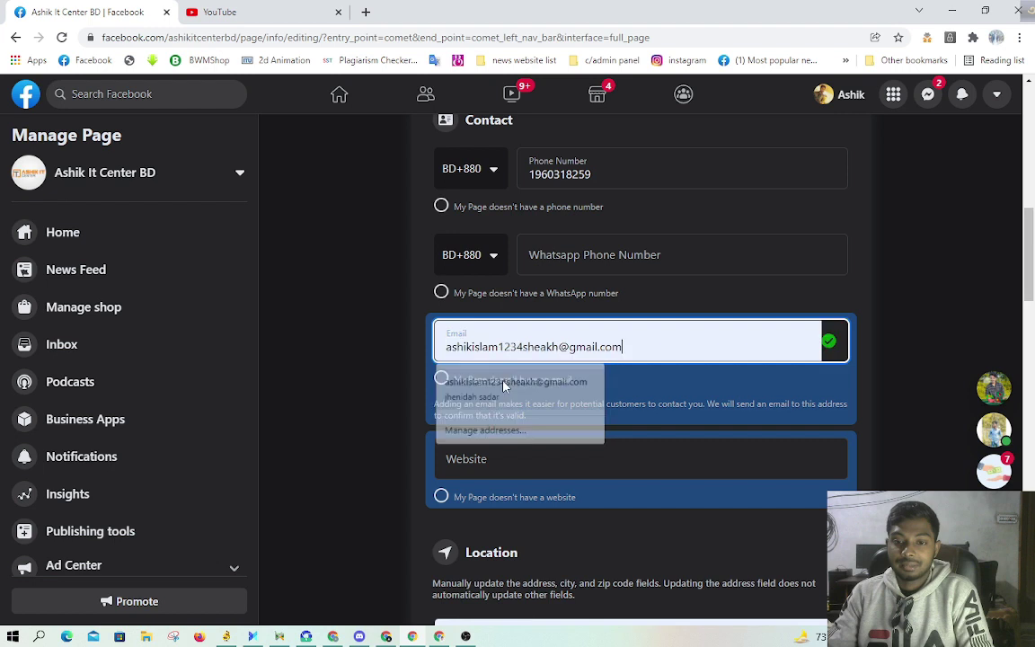
{"action": "left_click", "coordinate": [406, 317]}
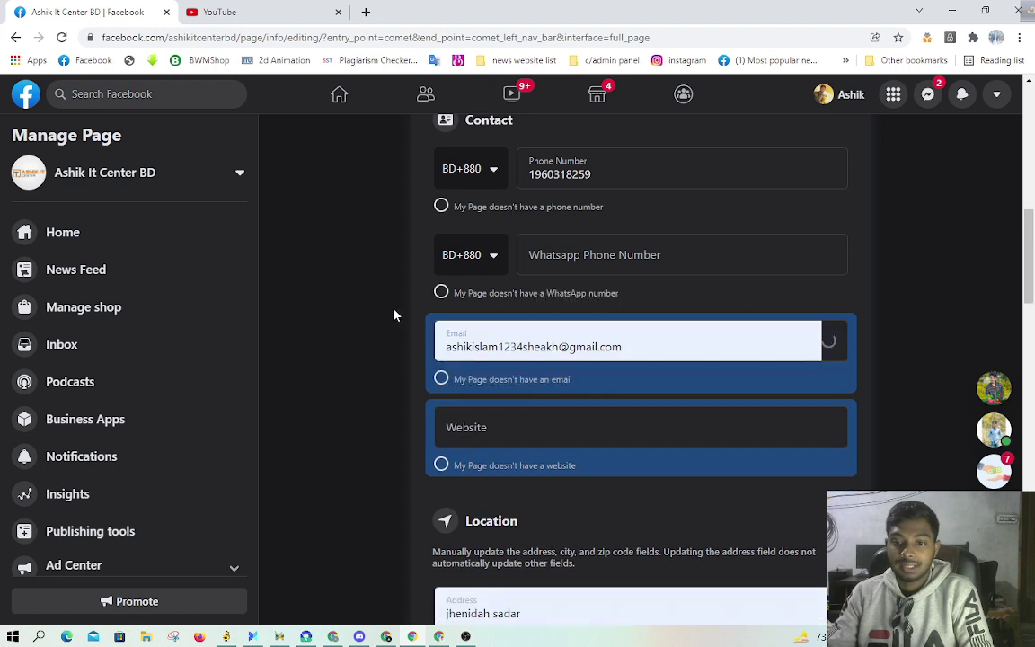
{"action": "left_click", "coordinate": [513, 427]}
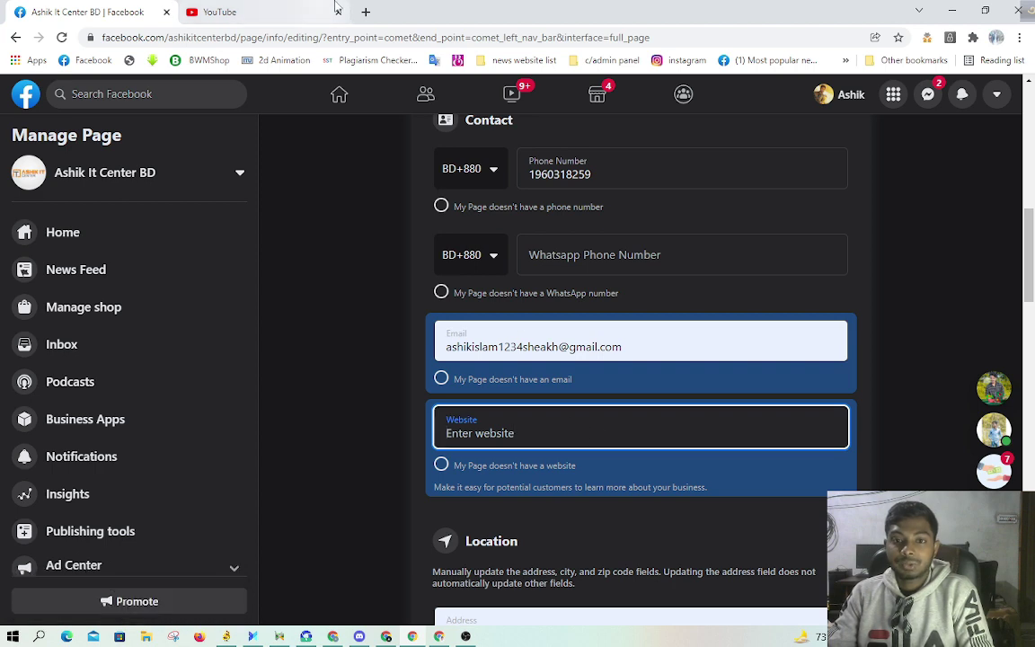
{"action": "left_click", "coordinate": [374, 12]}
Step: Search Google for 'ashikit' and open the Ashik IT Center site
{"action": "left_click", "coordinate": [370, 32]}
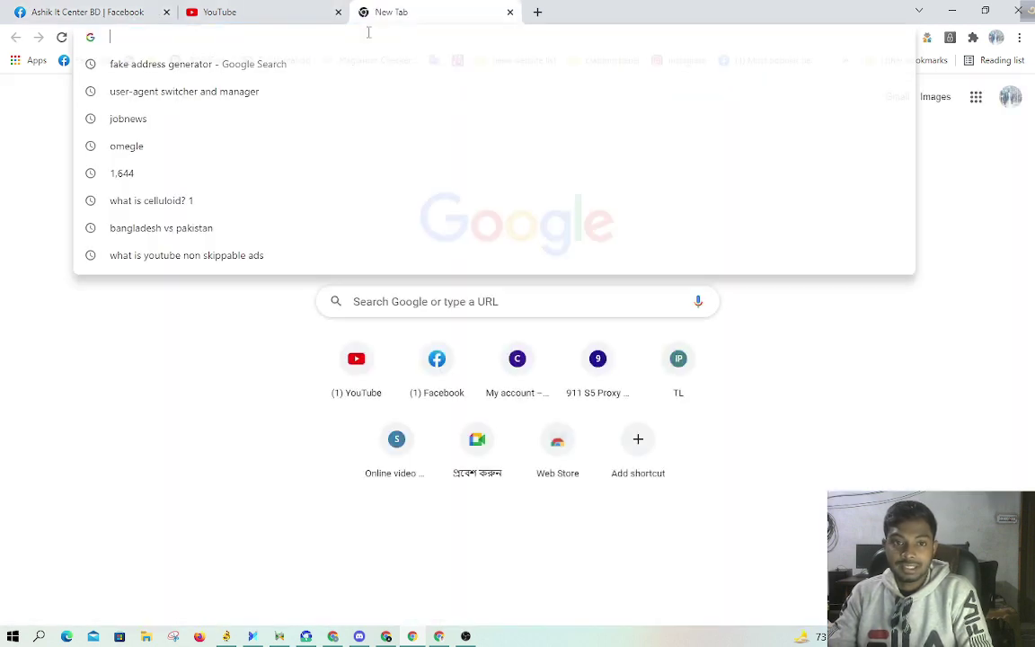
{"action": "type", "text": "ashikit"}
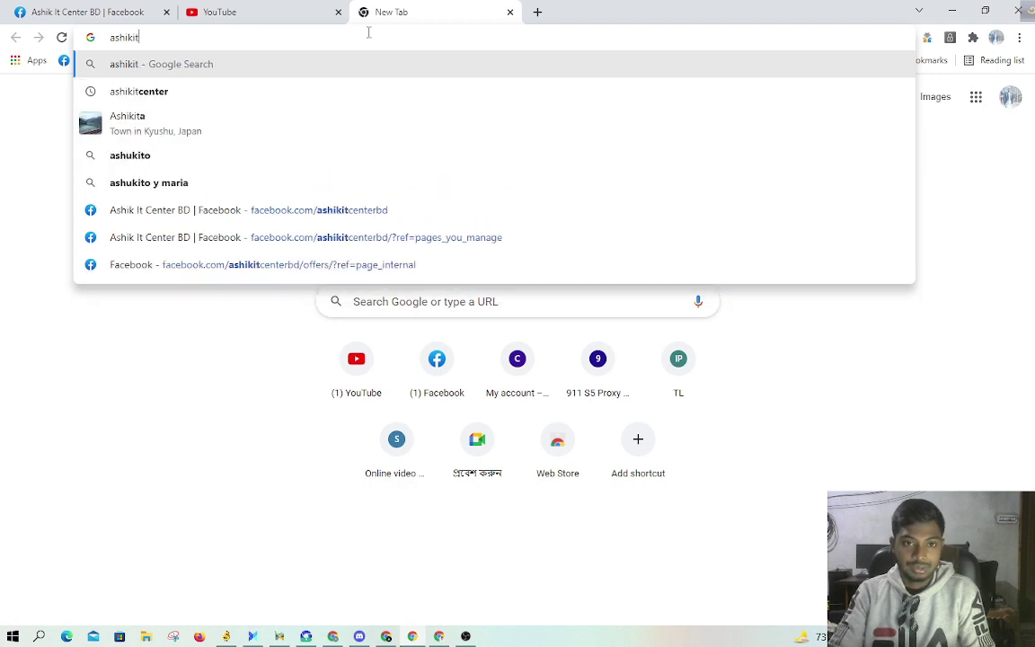
{"action": "left_click", "coordinate": [284, 88]}
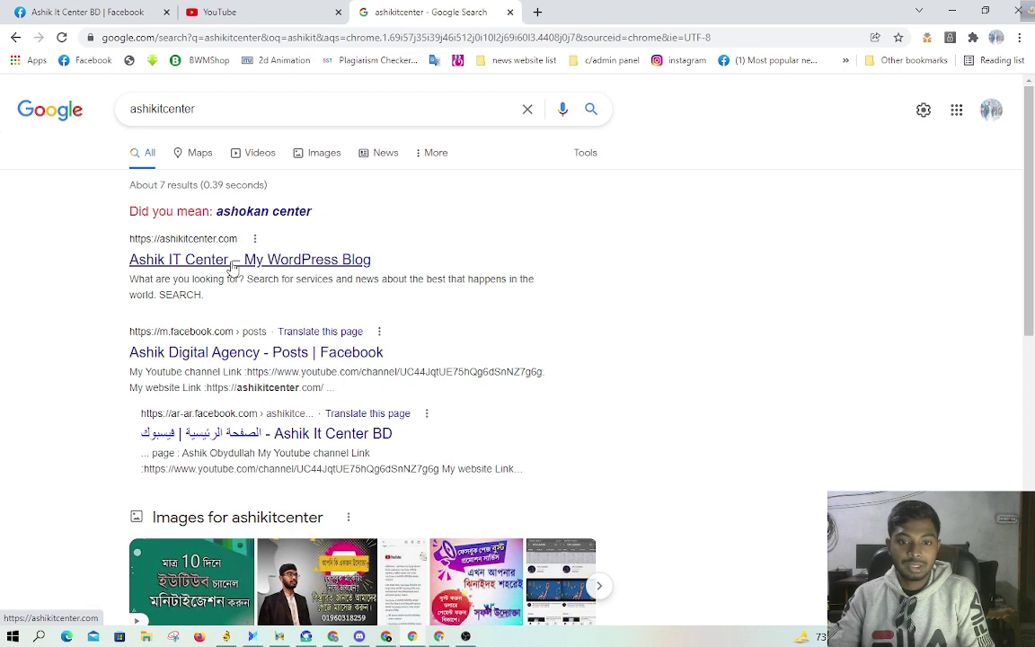
{"action": "left_click", "coordinate": [231, 263]}
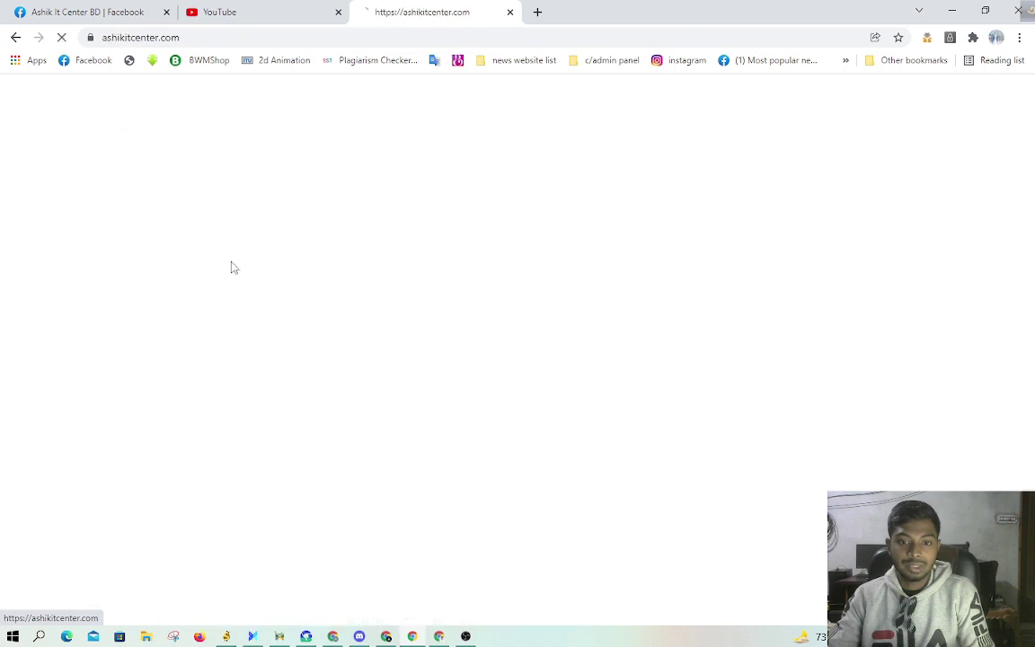
Step: Copy the ashikitcenter.com site address and return to the Facebook form
{"action": "double_click", "coordinate": [168, 41]}
{"action": "right_click", "coordinate": [168, 40]}
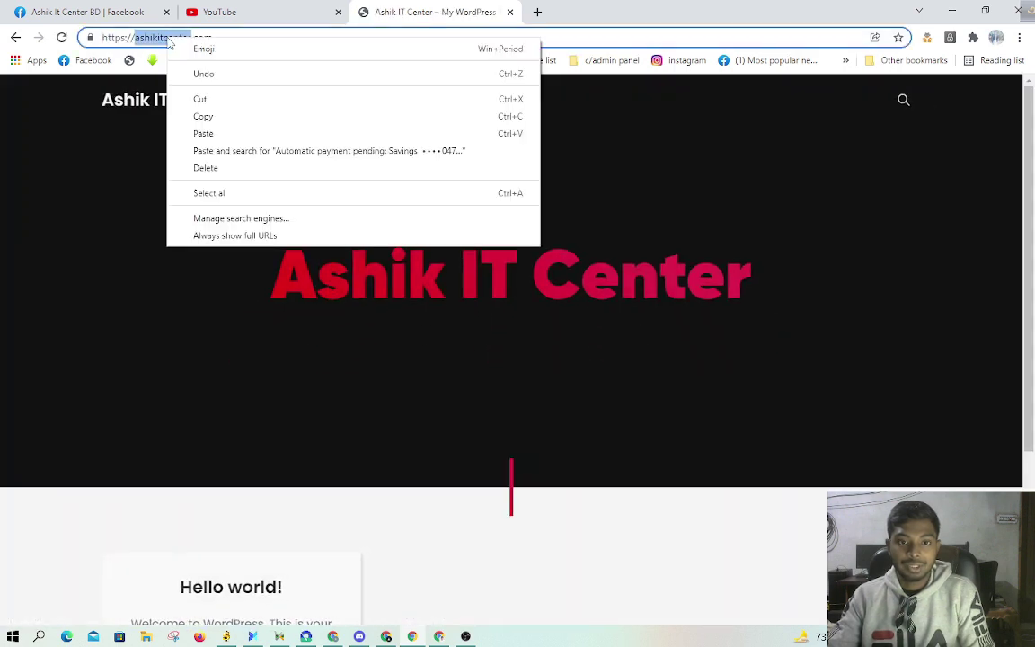
{"action": "left_click", "coordinate": [210, 192]}
{"action": "right_click", "coordinate": [168, 40]}
{"action": "left_click", "coordinate": [203, 116]}
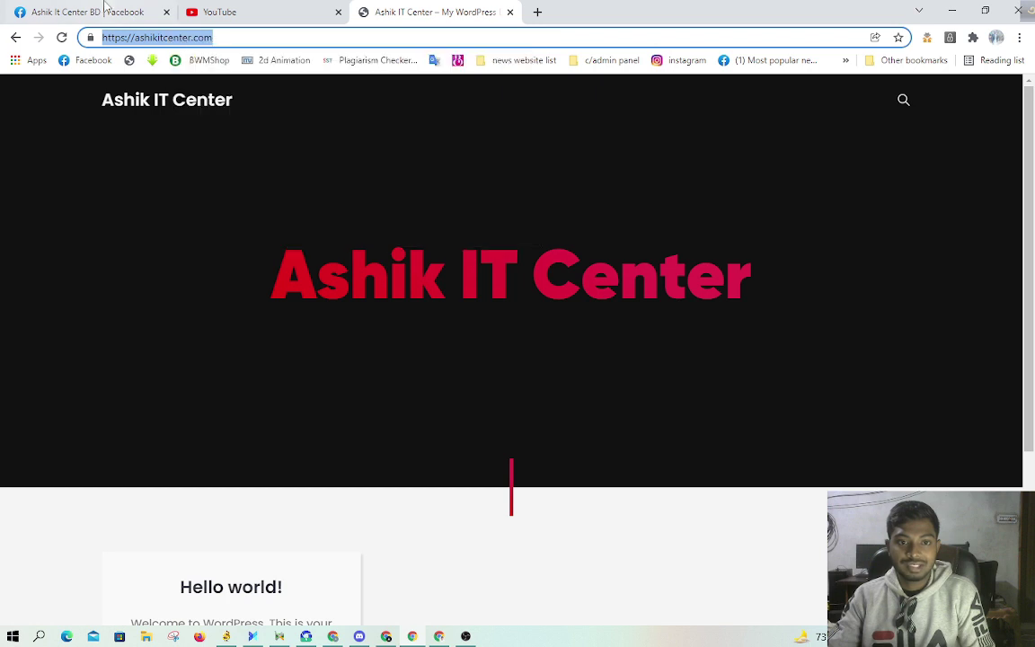
{"action": "left_click", "coordinate": [90, 12]}
{"action": "right_click", "coordinate": [517, 435]}
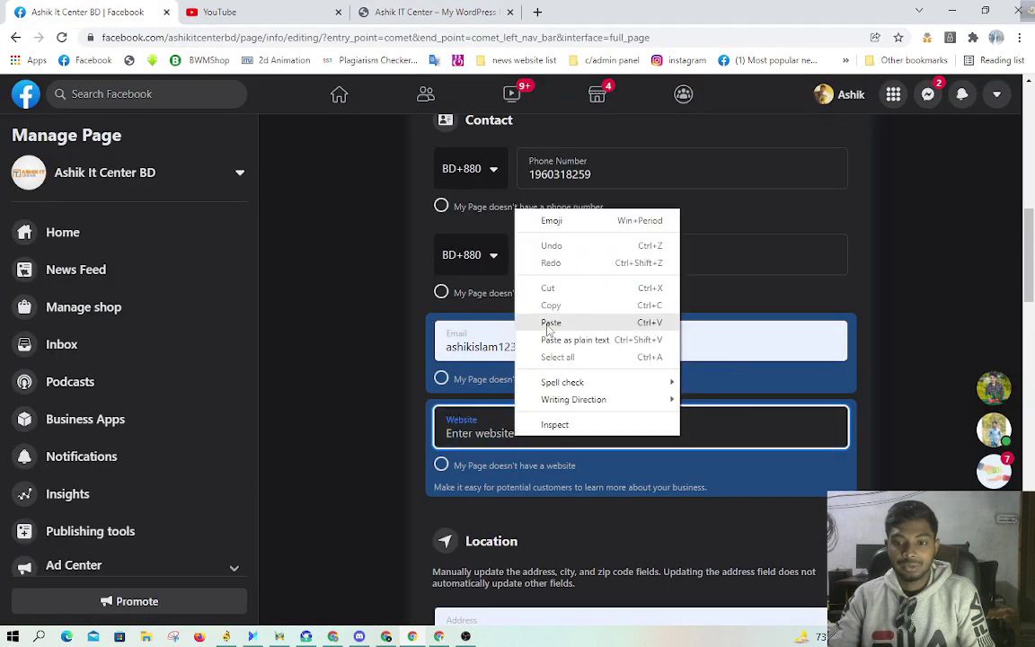
{"action": "left_click", "coordinate": [530, 322]}
{"action": "left_click", "coordinate": [592, 509]}
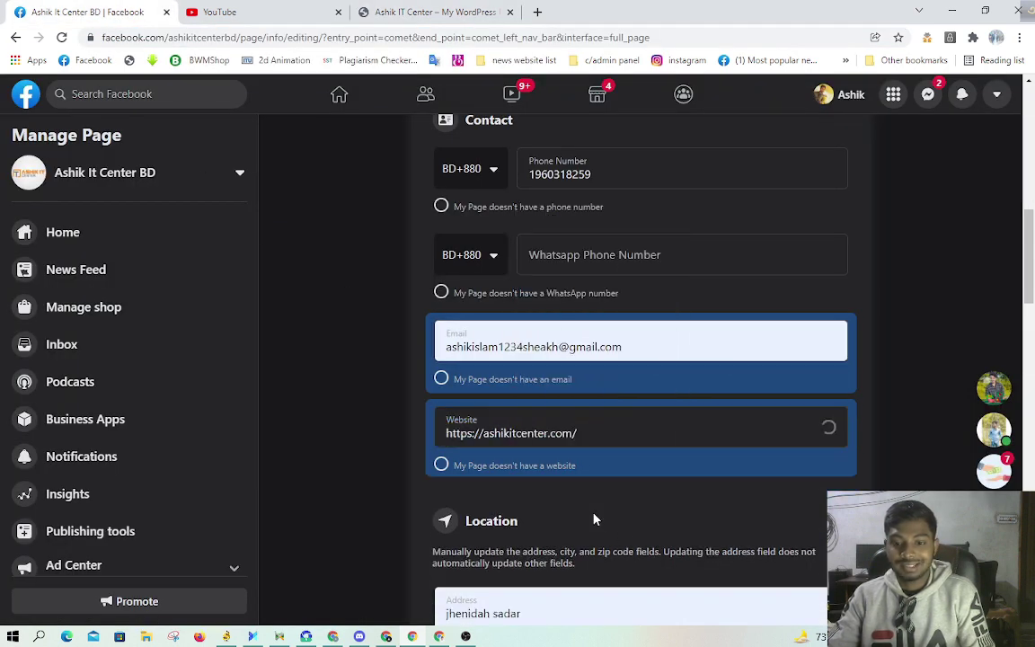
Step: Delete jhenidah from the Service Area field, leaving it empty
{"action": "scroll", "coordinate": [591, 473], "scroll_direction": "down", "scroll_amount": 5}
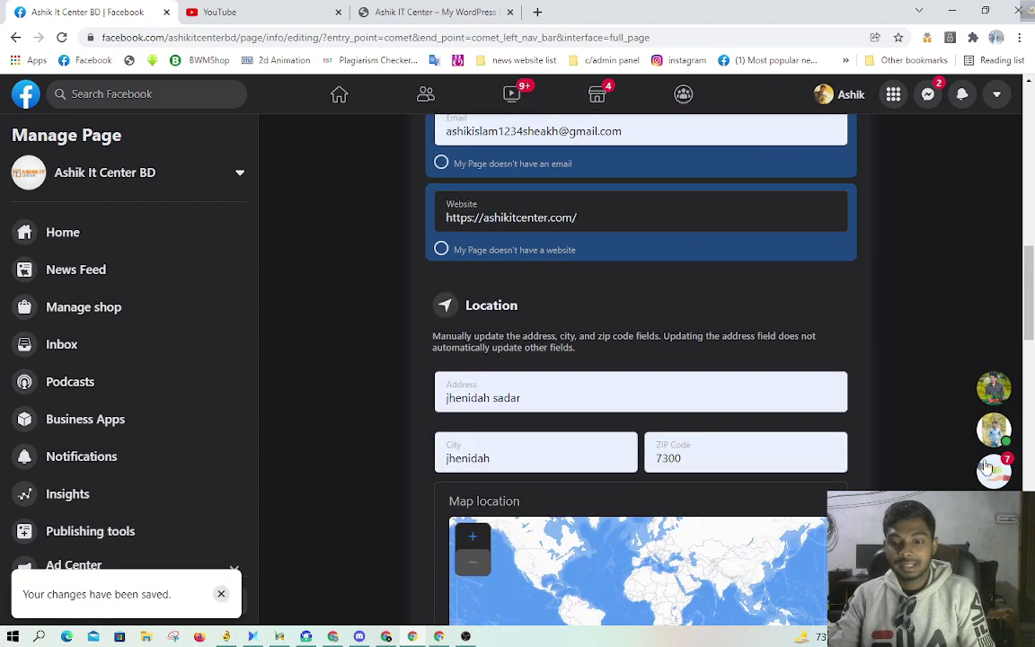
{"action": "left_click_drag", "start_coordinate": [630, 383], "coordinate": [657, 347]}
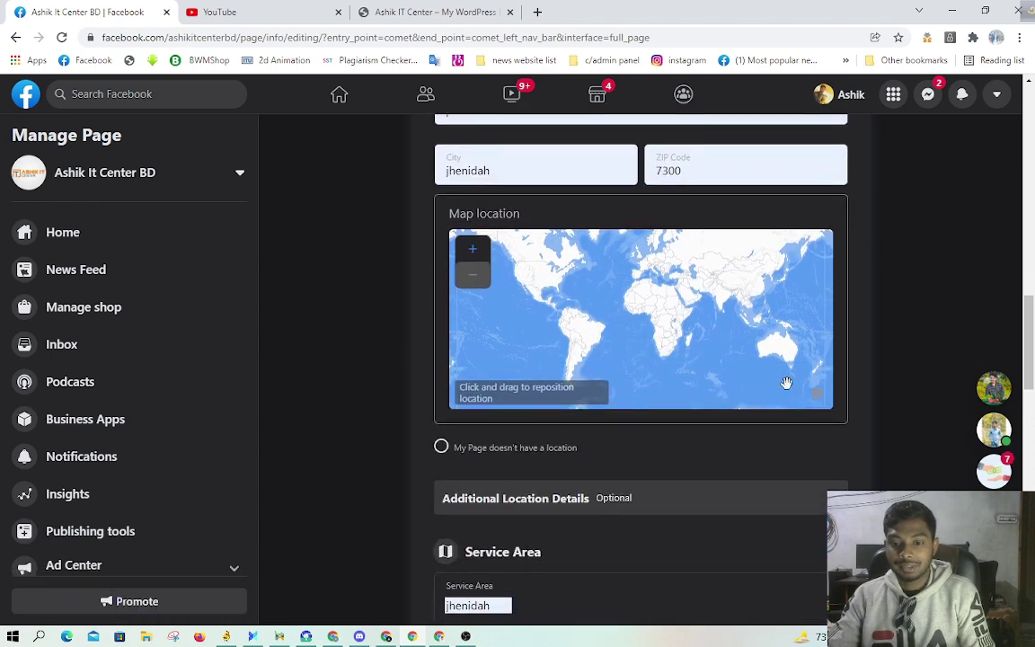
{"action": "scroll", "coordinate": [821, 469], "scroll_direction": "down", "scroll_amount": 2}
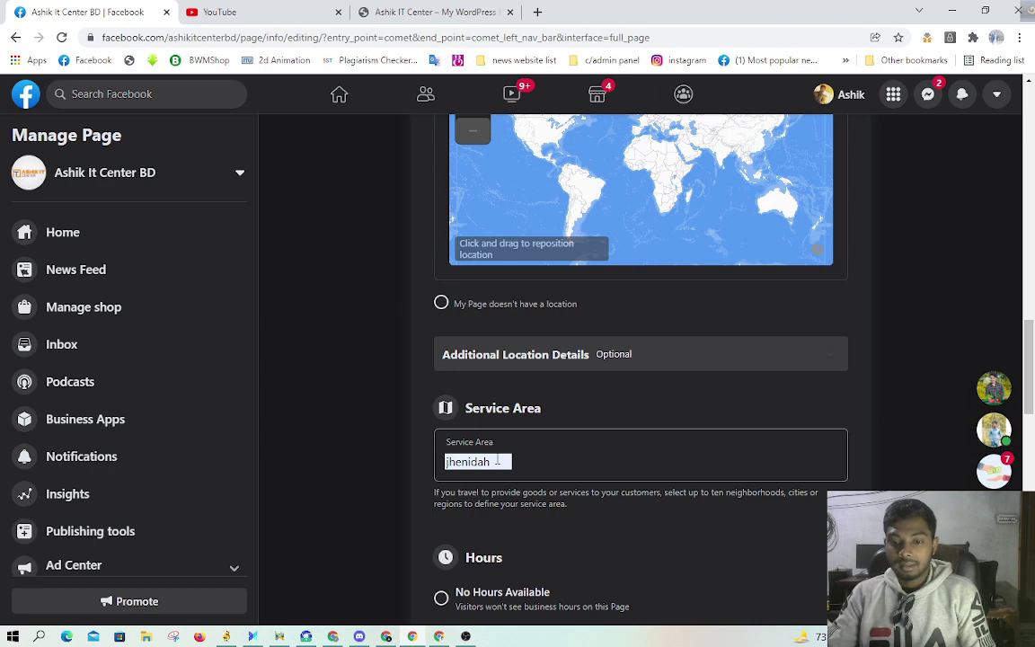
{"action": "left_click", "coordinate": [532, 466]}
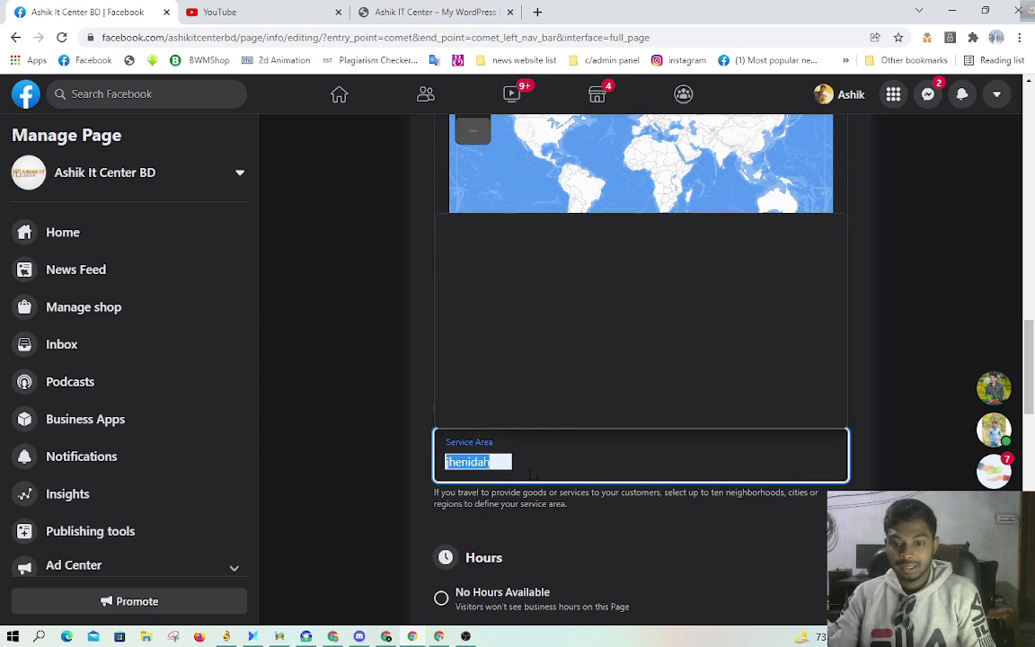
{"action": "left_click", "coordinate": [401, 477]}
{"action": "left_click", "coordinate": [541, 460]}
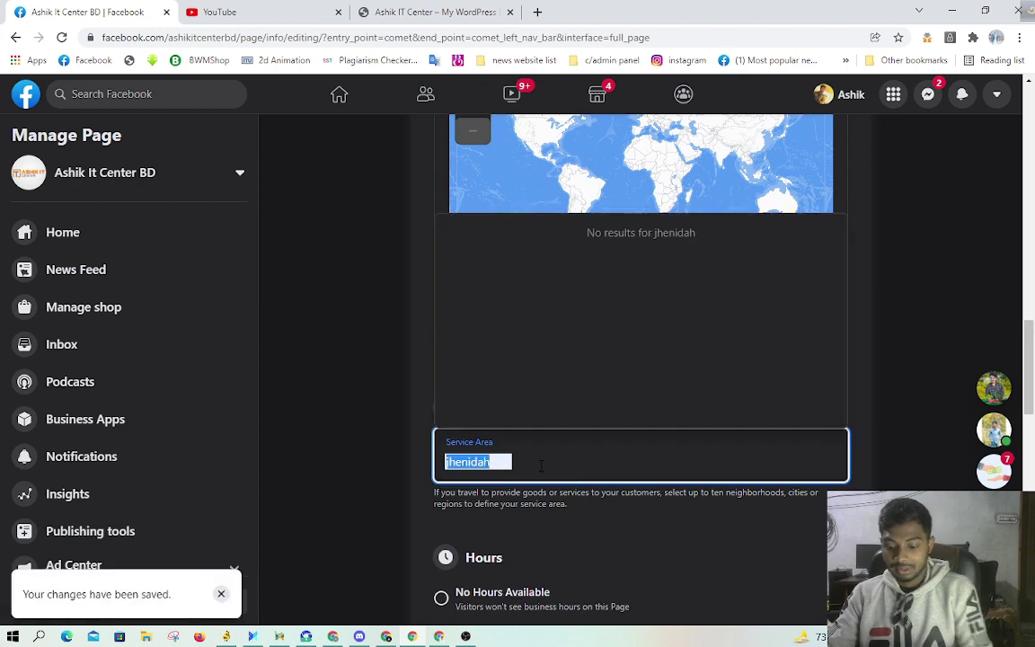
{"action": "key", "text": "BackSpace"}
{"action": "left_click", "coordinate": [412, 441]}
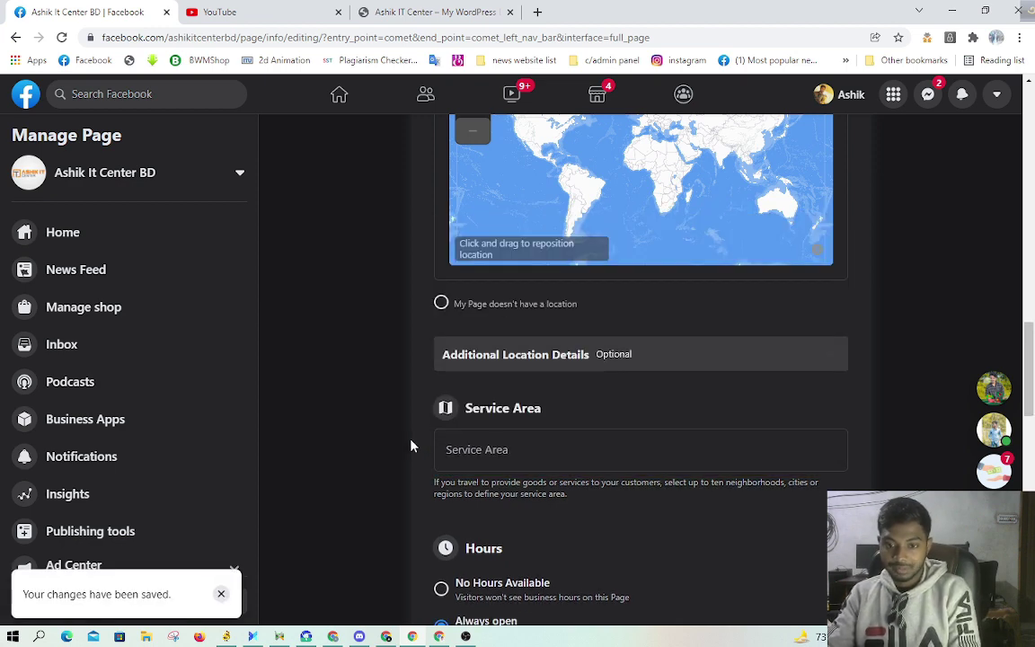
Step: Select the Privacy Policy field, then go to the WordPress site's address bar
{"action": "scroll", "coordinate": [539, 458], "scroll_direction": "down", "scroll_amount": 2}
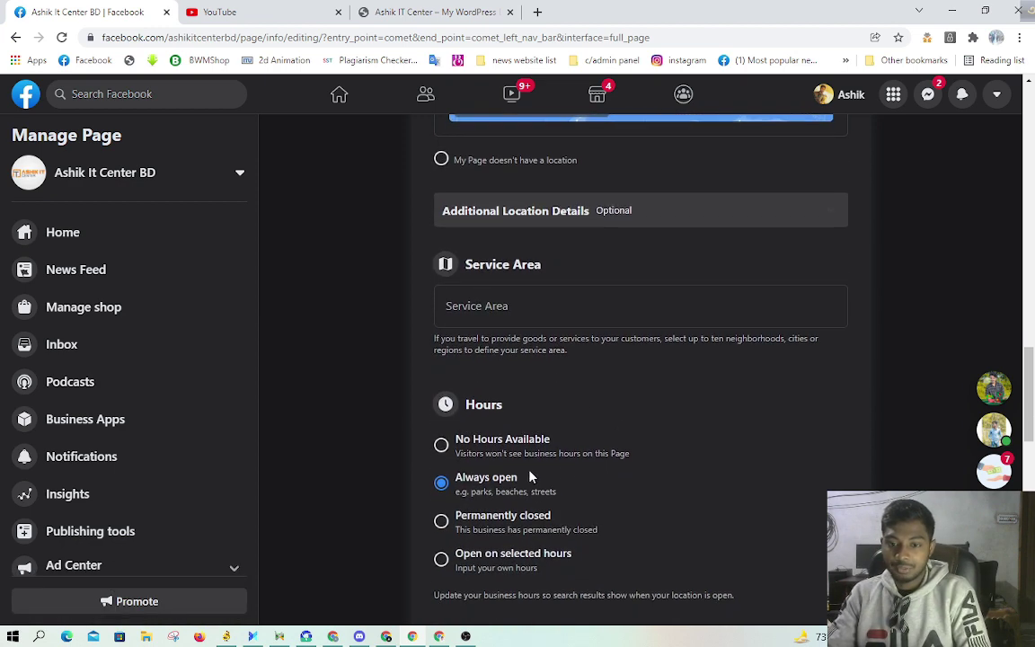
{"action": "scroll", "coordinate": [530, 452], "scroll_direction": "down", "scroll_amount": 1}
{"action": "scroll", "coordinate": [626, 397], "scroll_direction": "down", "scroll_amount": 2}
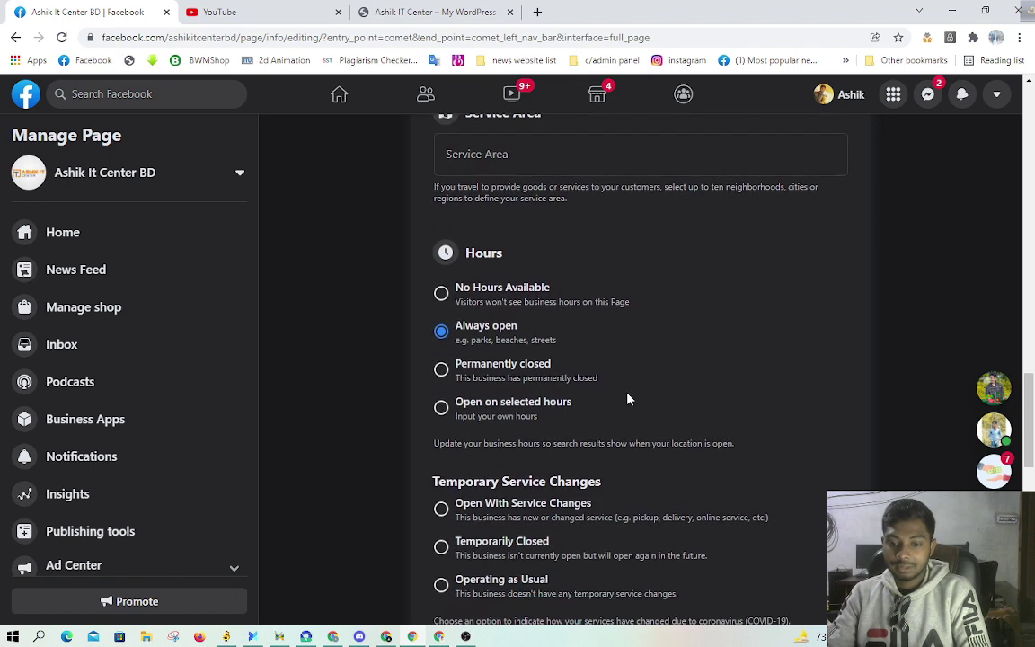
{"action": "scroll", "coordinate": [628, 399], "scroll_direction": "down", "scroll_amount": 4}
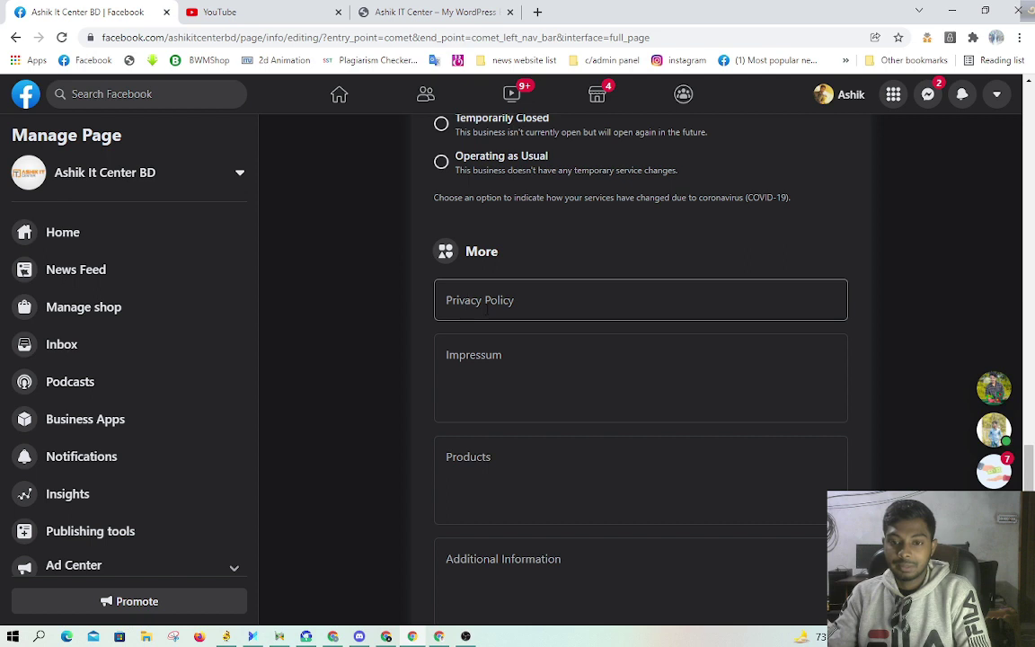
{"action": "left_click", "coordinate": [485, 302]}
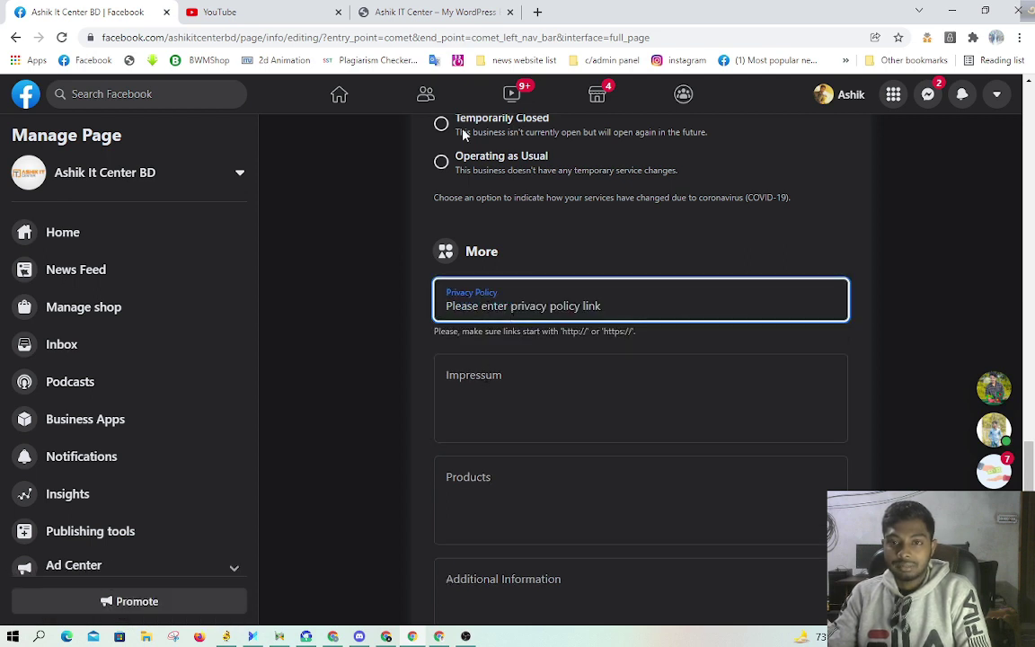
{"action": "left_click", "coordinate": [431, 12]}
{"action": "left_click", "coordinate": [214, 38]}
Step: Copy part of the site address and paste it into the Privacy Policy field
{"action": "left_click_drag", "start_coordinate": [212, 37], "coordinate": [152, 37]}
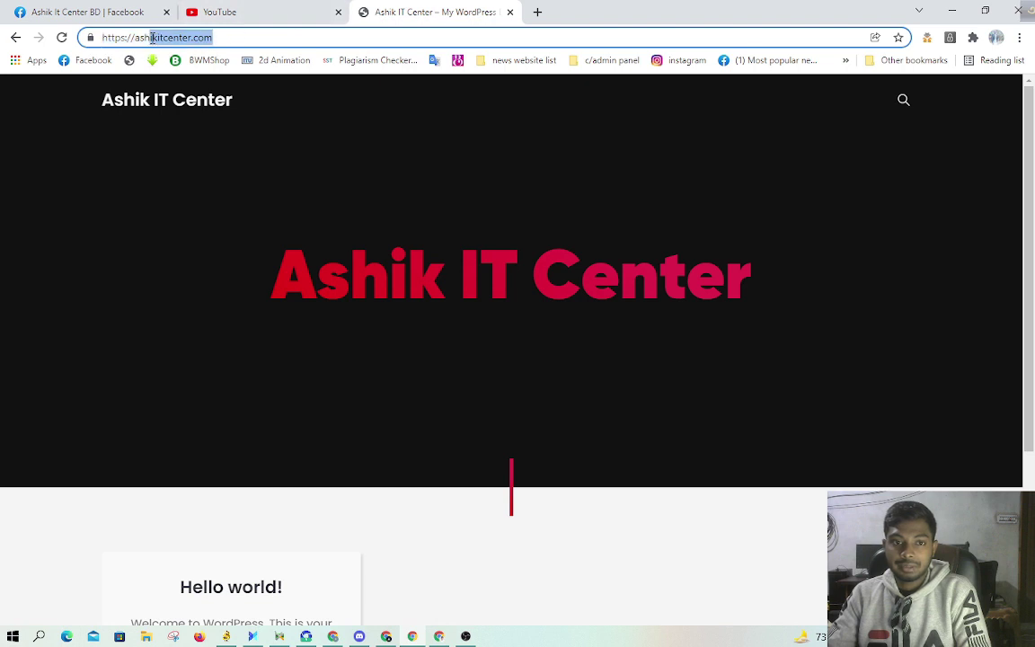
{"action": "right_click", "coordinate": [150, 42]}
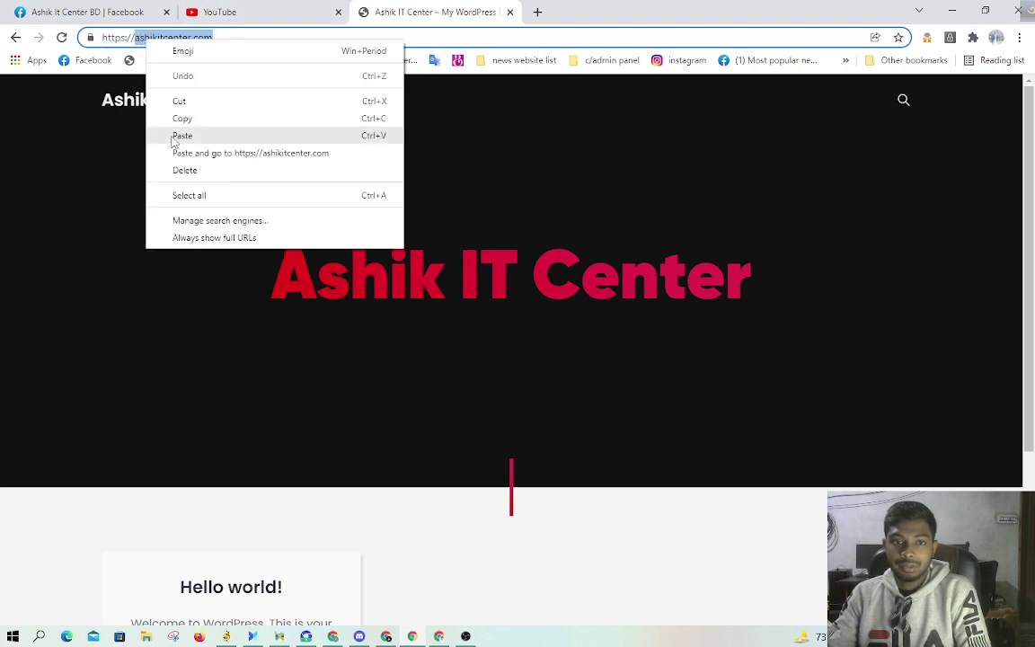
{"action": "left_click", "coordinate": [182, 118]}
{"action": "scroll", "coordinate": [405, 355], "scroll_direction": "down", "scroll_amount": 3}
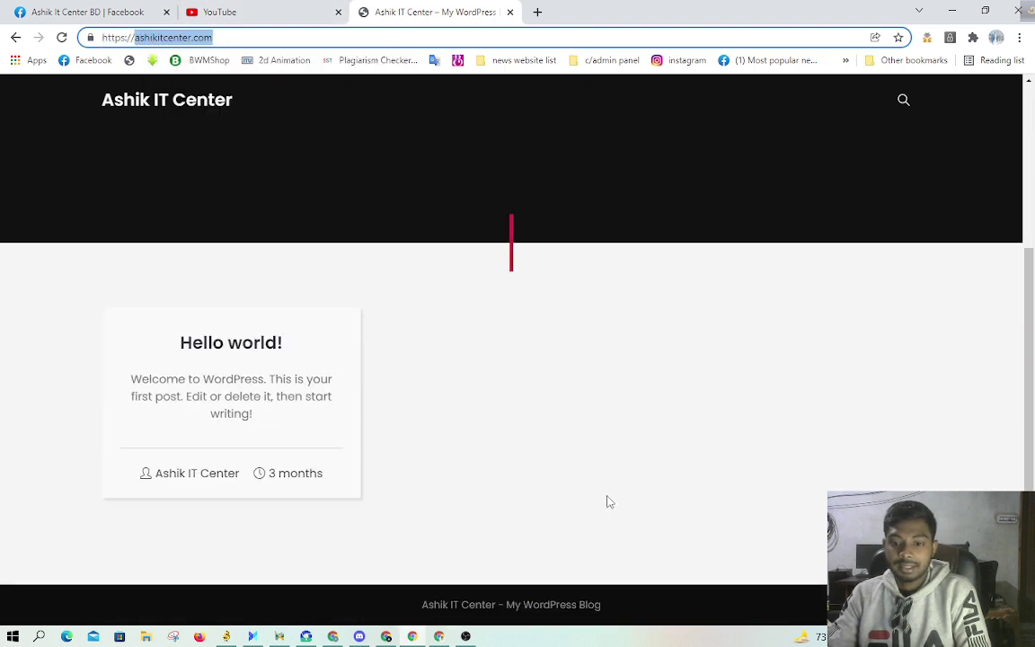
{"action": "scroll", "coordinate": [585, 464], "scroll_direction": "up", "scroll_amount": 3}
{"action": "scroll", "coordinate": [988, 405], "scroll_direction": "down", "scroll_amount": 2}
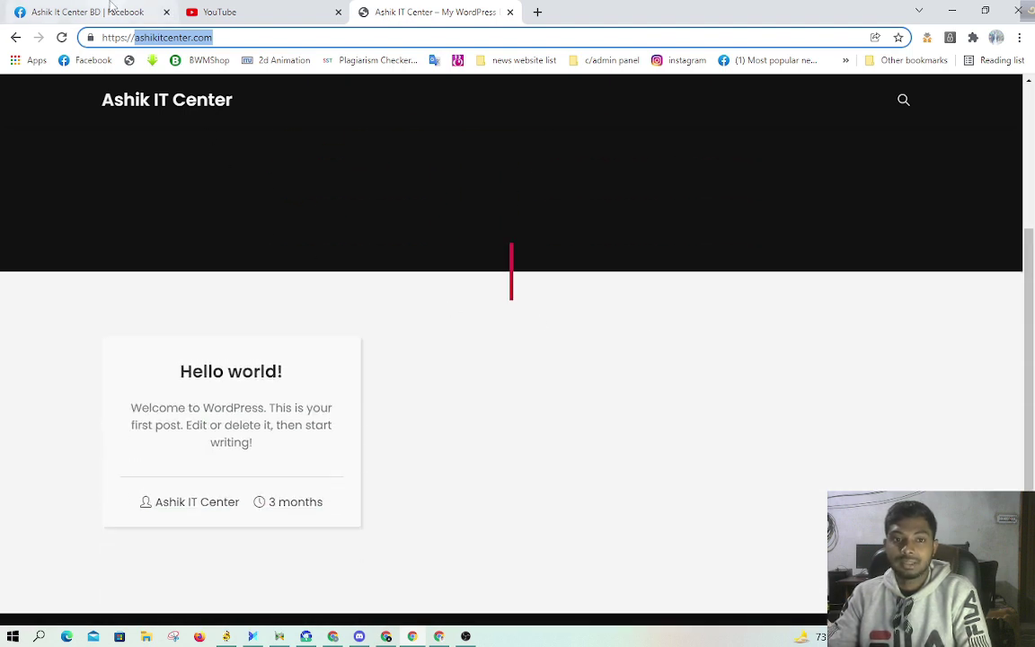
{"action": "left_click", "coordinate": [107, 10]}
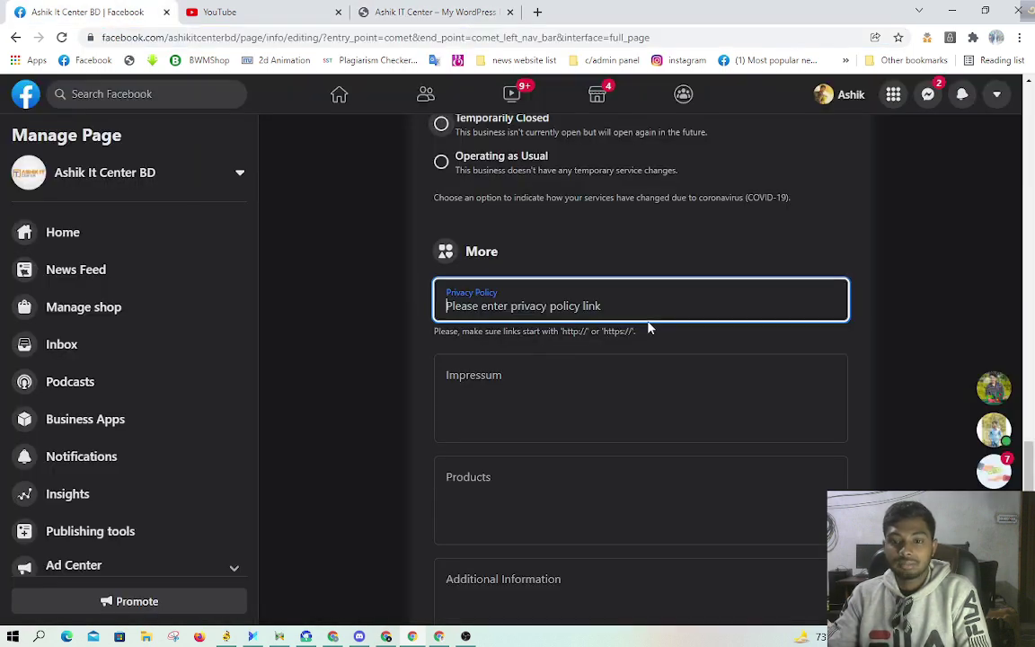
{"action": "right_click", "coordinate": [510, 302]}
{"action": "left_click", "coordinate": [547, 414]}
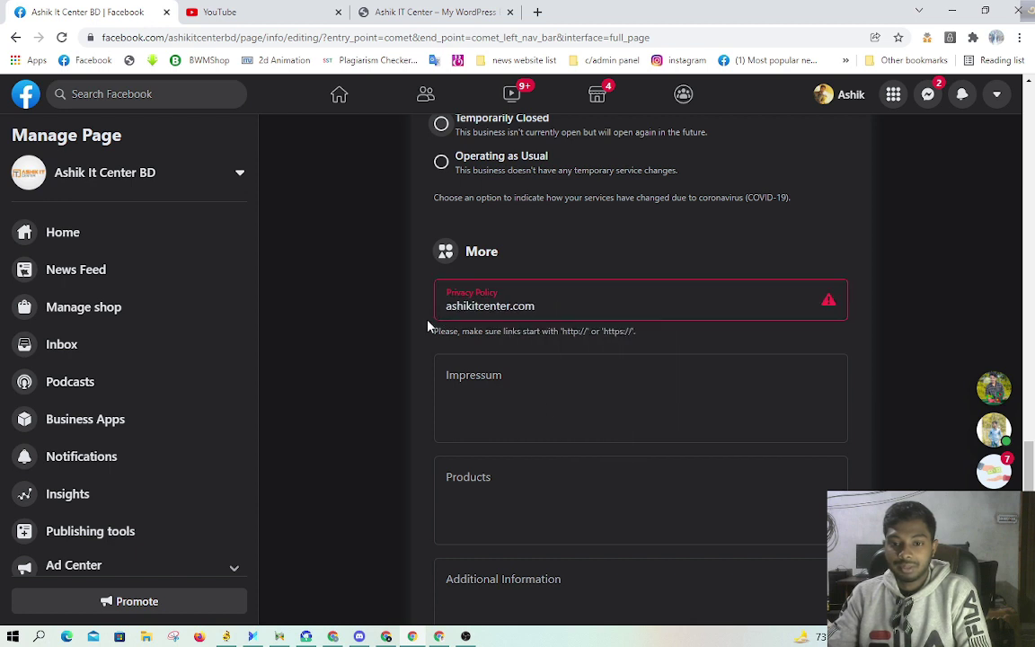
{"action": "left_click", "coordinate": [462, 305]}
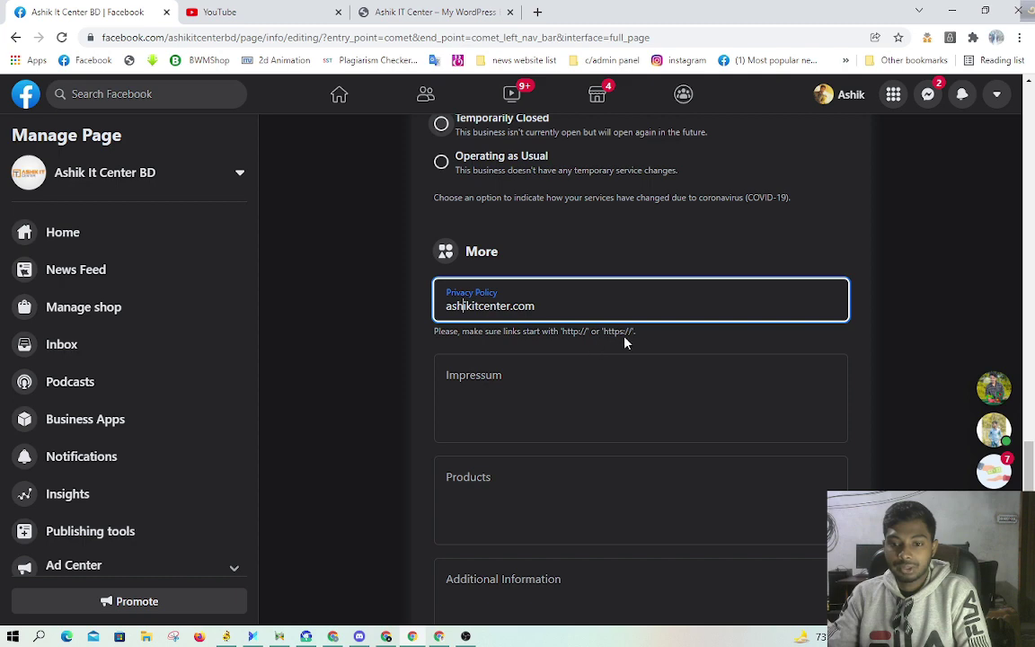
Step: Recopy the full site address and select the Privacy Policy text to replace
{"action": "left_click", "coordinate": [436, 12]}
{"action": "double_click", "coordinate": [164, 40]}
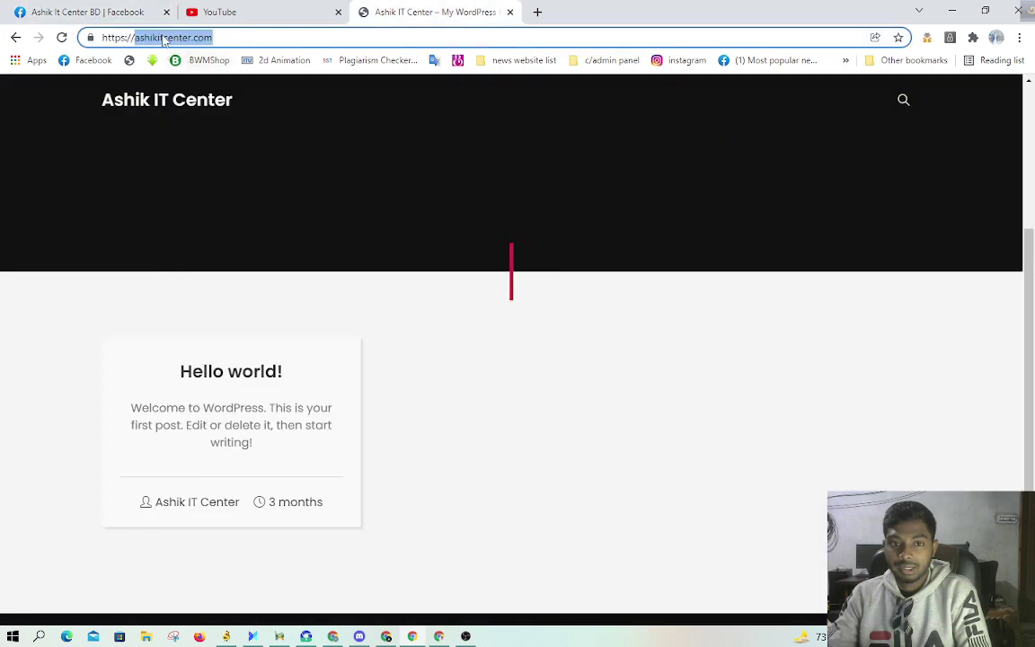
{"action": "left_click", "coordinate": [165, 37]}
{"action": "right_click", "coordinate": [149, 36]}
{"action": "left_click", "coordinate": [186, 110]}
{"action": "left_click", "coordinate": [90, 11]}
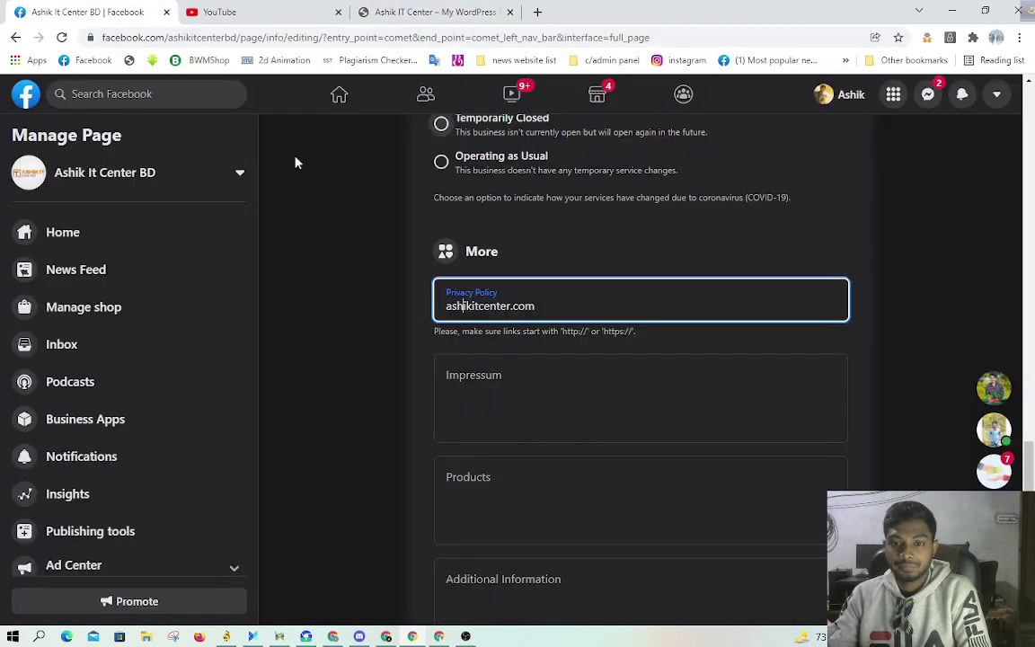
{"action": "left_click_drag", "start_coordinate": [537, 307], "coordinate": [381, 308]}
{"action": "right_click", "coordinate": [449, 302]}
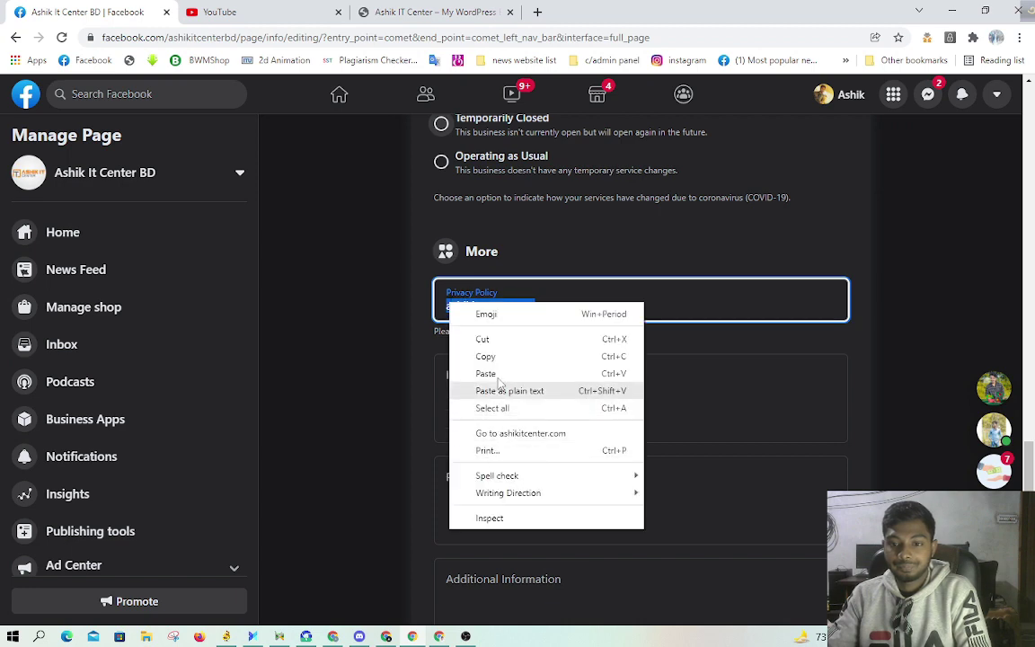
{"action": "key", "text": "Escape"}
{"action": "right_click", "coordinate": [504, 314]}
{"action": "left_click", "coordinate": [432, 11]}
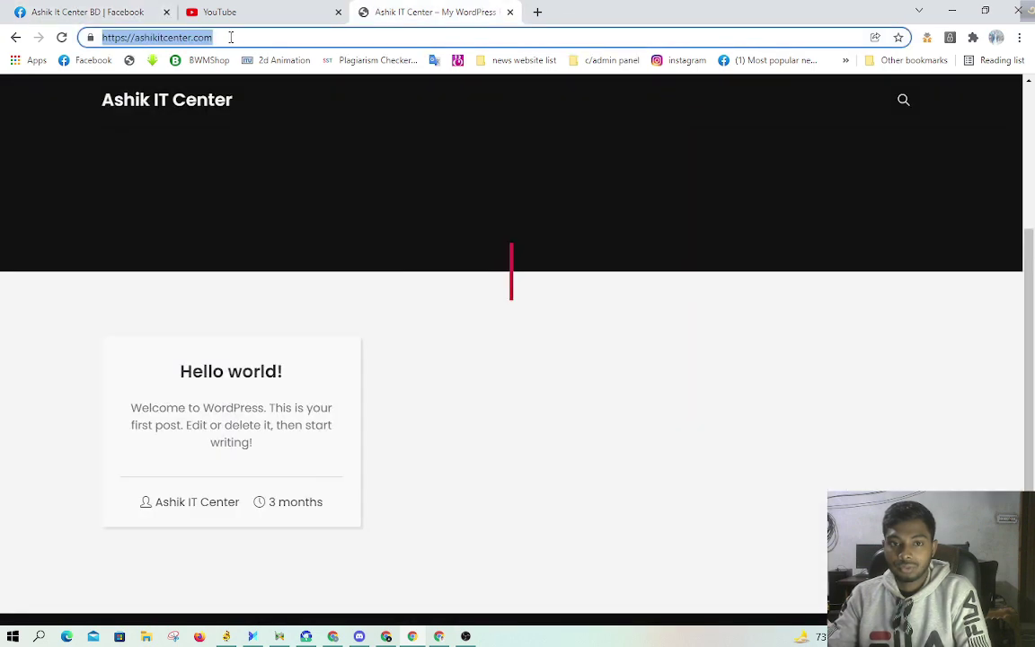
{"action": "right_click", "coordinate": [178, 36]}
{"action": "left_click", "coordinate": [256, 110]}
{"action": "left_click", "coordinate": [90, 12]}
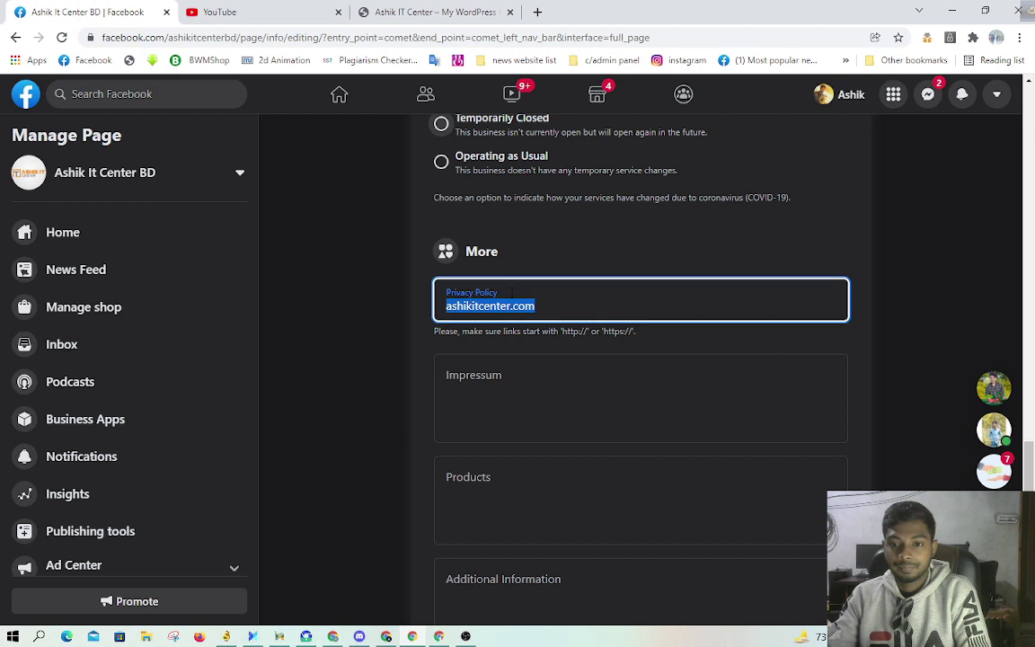
{"action": "right_click", "coordinate": [482, 315]}
{"action": "left_click", "coordinate": [508, 381]}
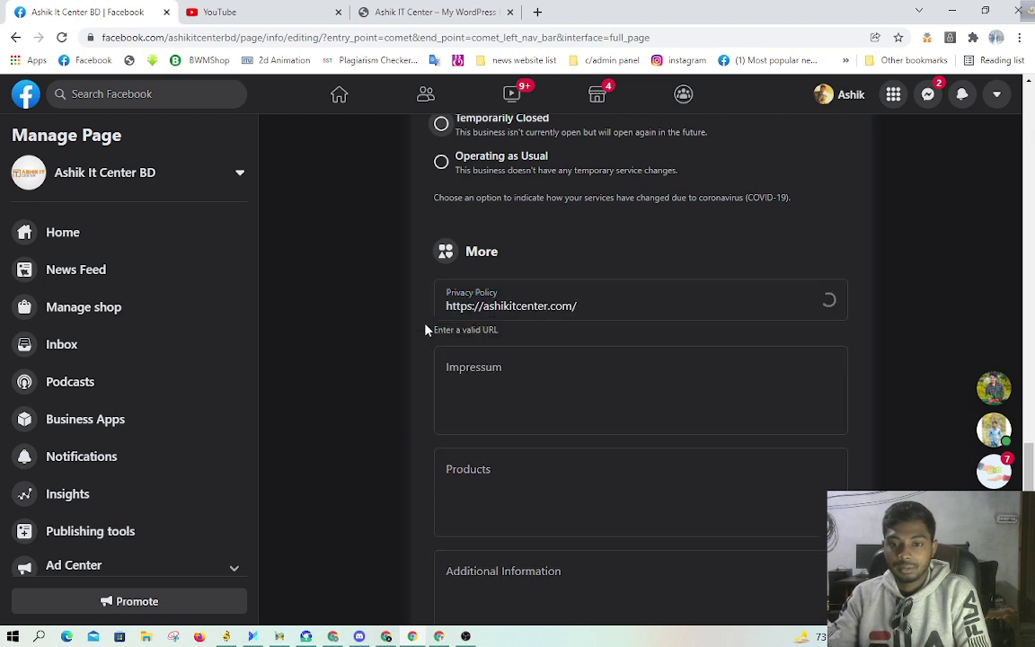
Step: Scroll down to Other Accounts and start adding an account
{"action": "scroll", "coordinate": [676, 382], "scroll_direction": "down", "scroll_amount": 1}
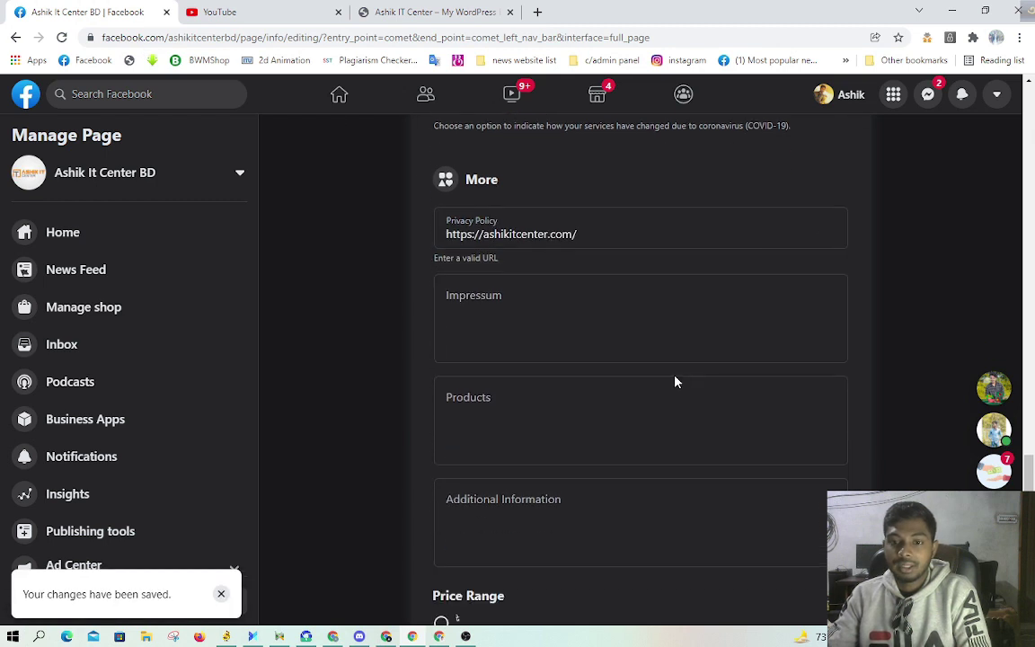
{"action": "scroll", "coordinate": [672, 369], "scroll_direction": "down", "scroll_amount": 3}
{"action": "scroll", "coordinate": [540, 304], "scroll_direction": "up", "scroll_amount": 2}
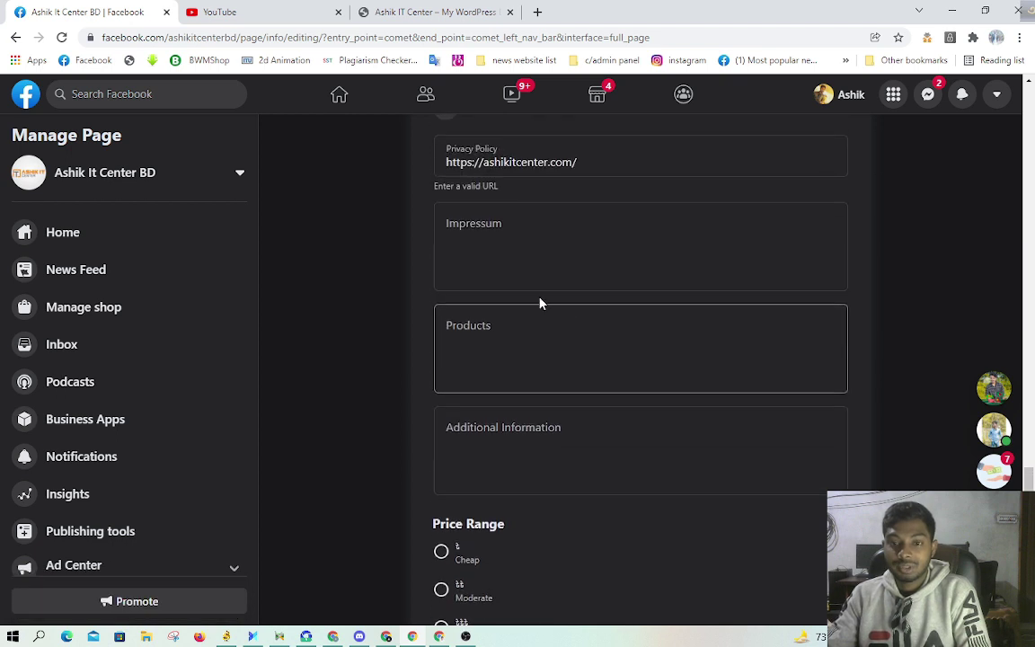
{"action": "scroll", "coordinate": [629, 369], "scroll_direction": "down", "scroll_amount": 4}
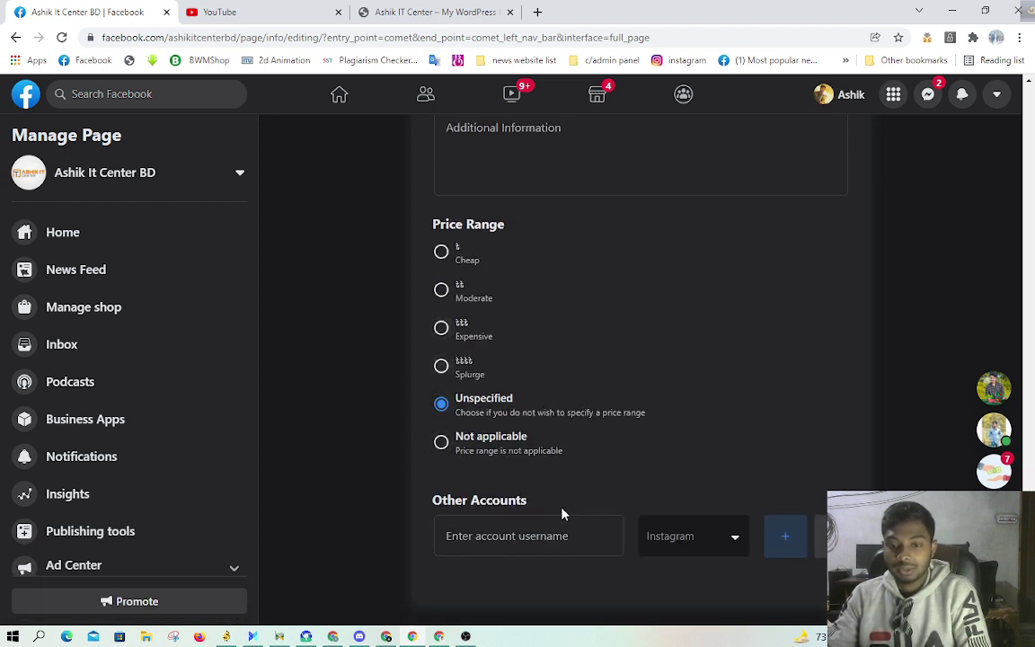
{"action": "left_click", "coordinate": [529, 537]}
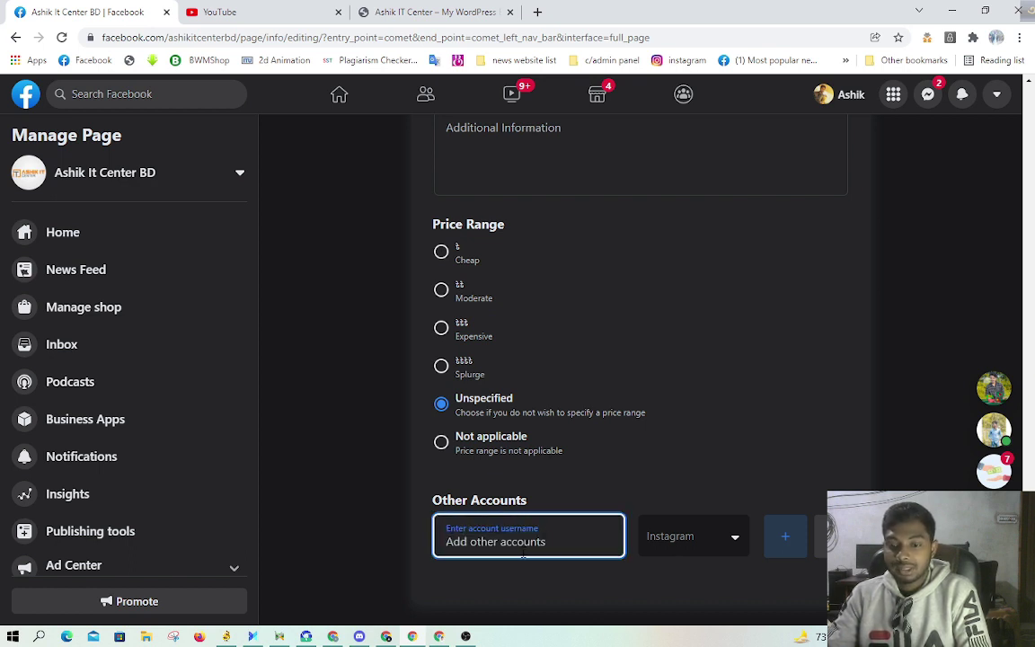
Step: Search Google for the owner's full name in a new tab
{"action": "left_click", "coordinate": [537, 12]}
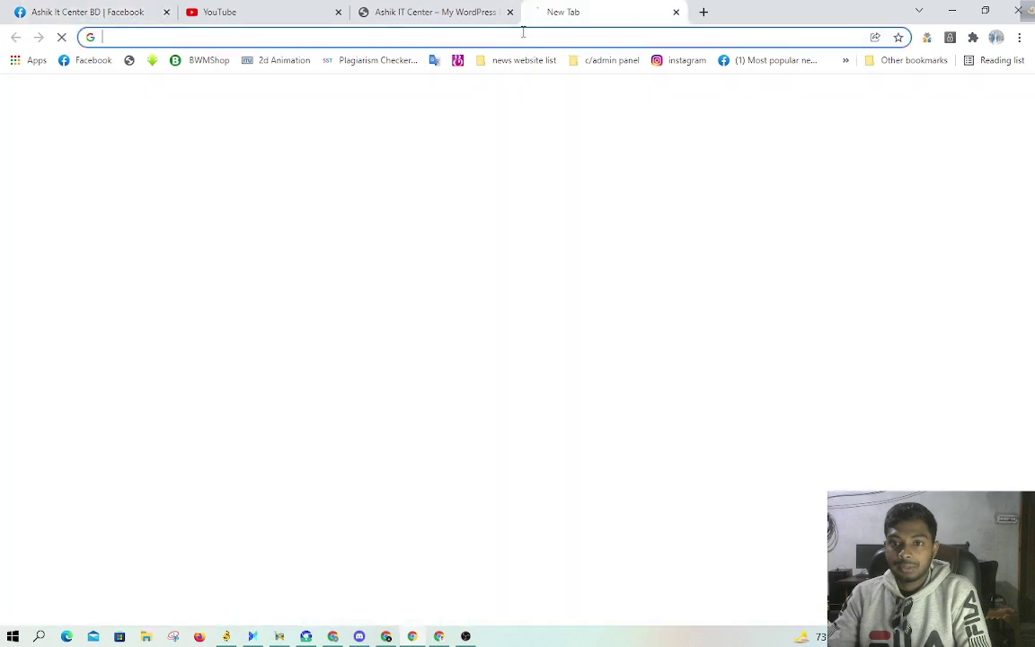
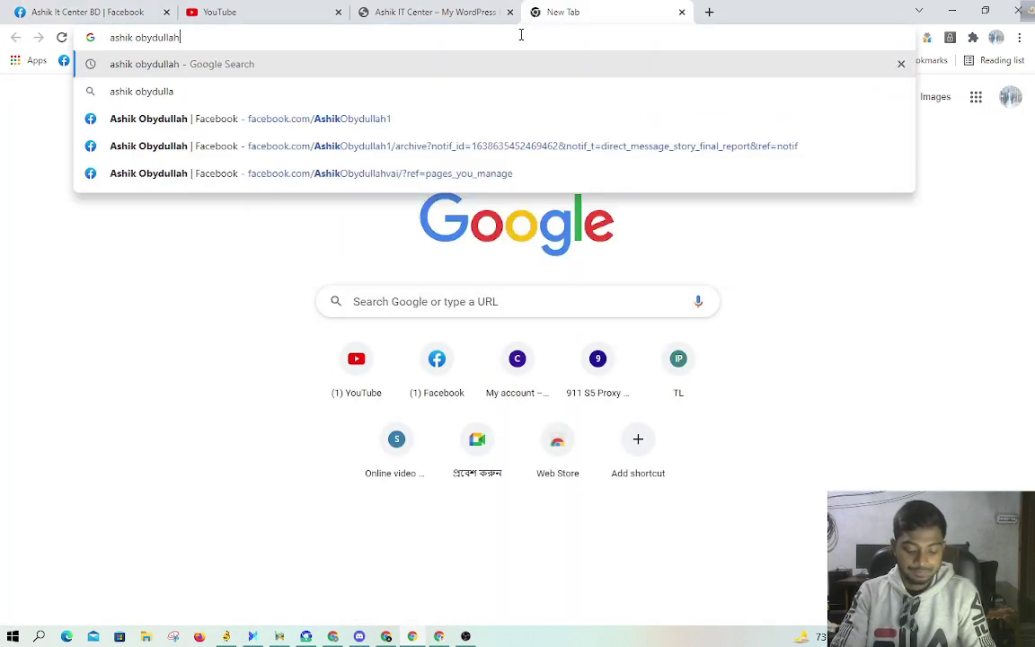
{"action": "key", "text": "Return"}
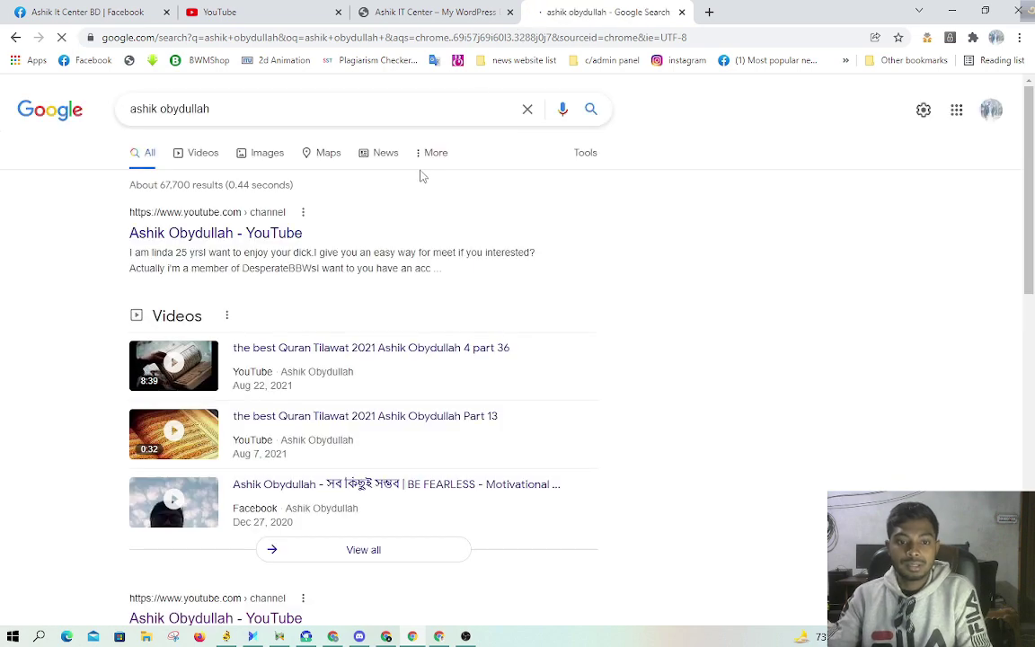
{"action": "scroll", "coordinate": [421, 175], "scroll_direction": "down", "scroll_amount": 4}
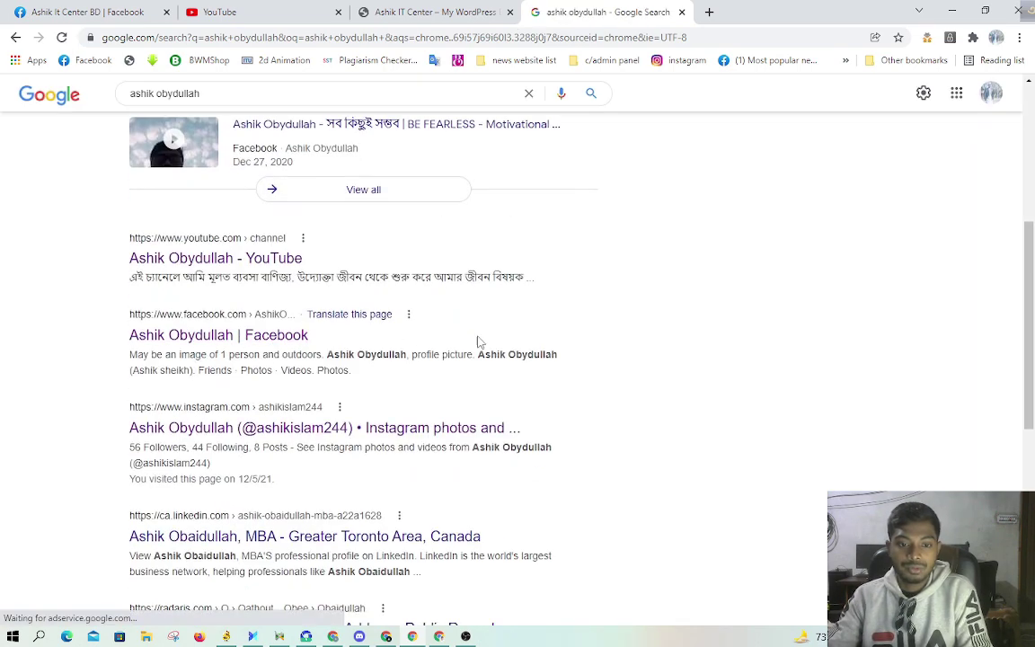
{"action": "scroll", "coordinate": [449, 348], "scroll_direction": "down", "scroll_amount": 1}
Step: Open the Instagram result in a new tab and copy its profile address
{"action": "right_click", "coordinate": [274, 359]}
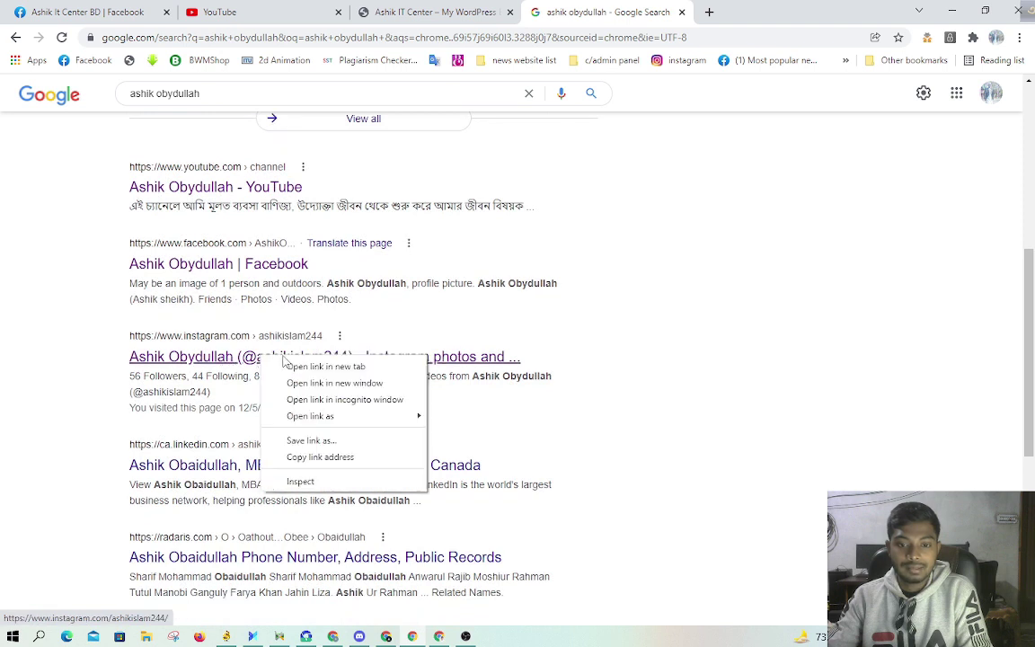
{"action": "left_click", "coordinate": [301, 365]}
{"action": "left_click", "coordinate": [710, 9]}
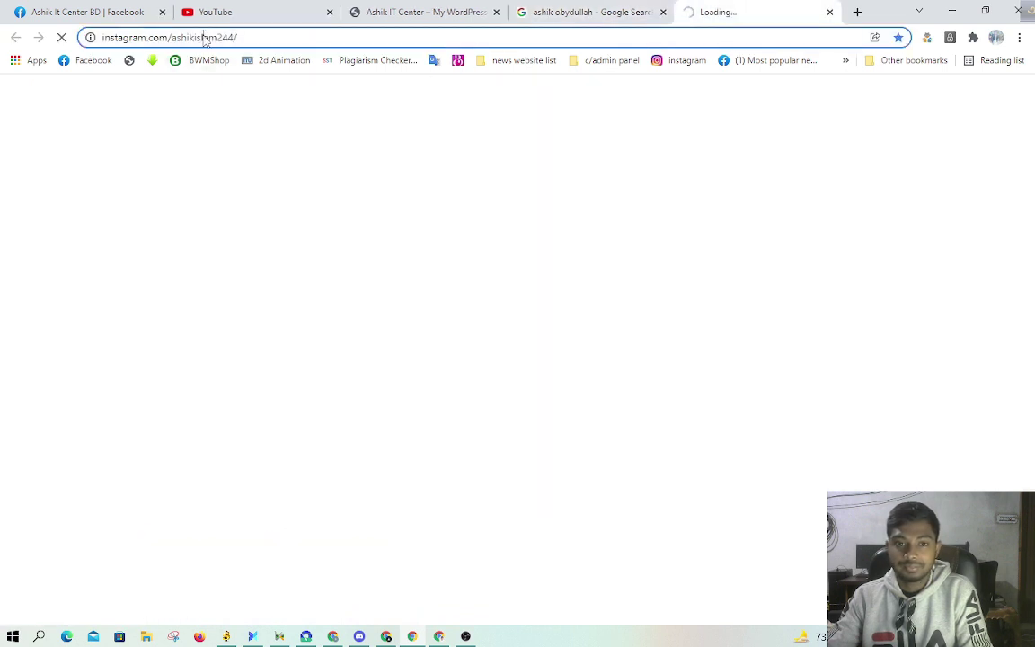
{"action": "left_click", "coordinate": [203, 38]}
{"action": "right_click", "coordinate": [205, 38]}
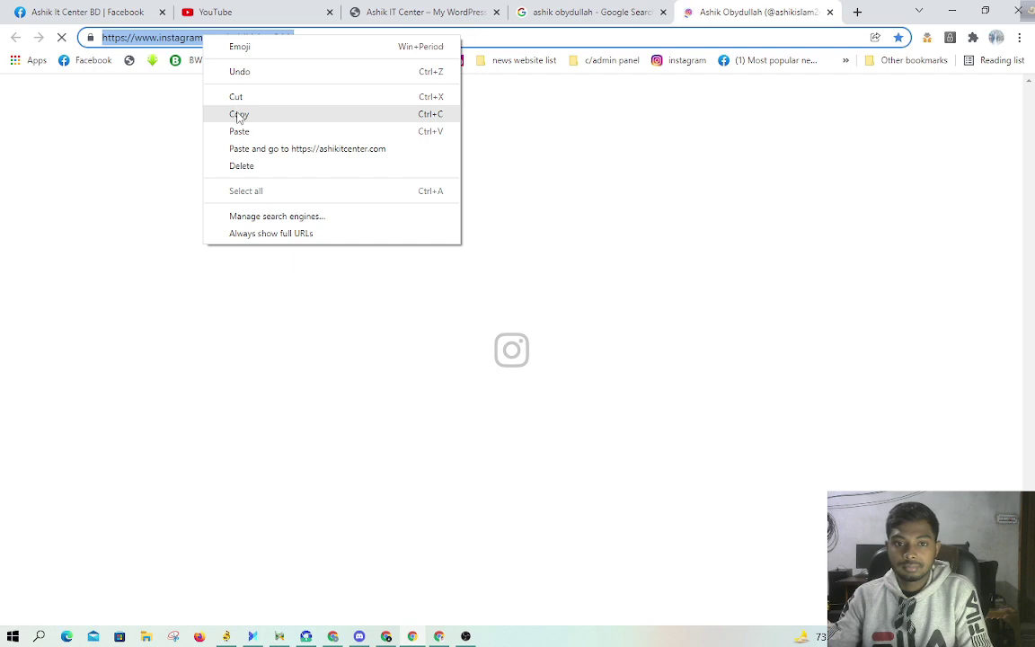
{"action": "left_click", "coordinate": [239, 117]}
{"action": "left_click", "coordinate": [126, 12]}
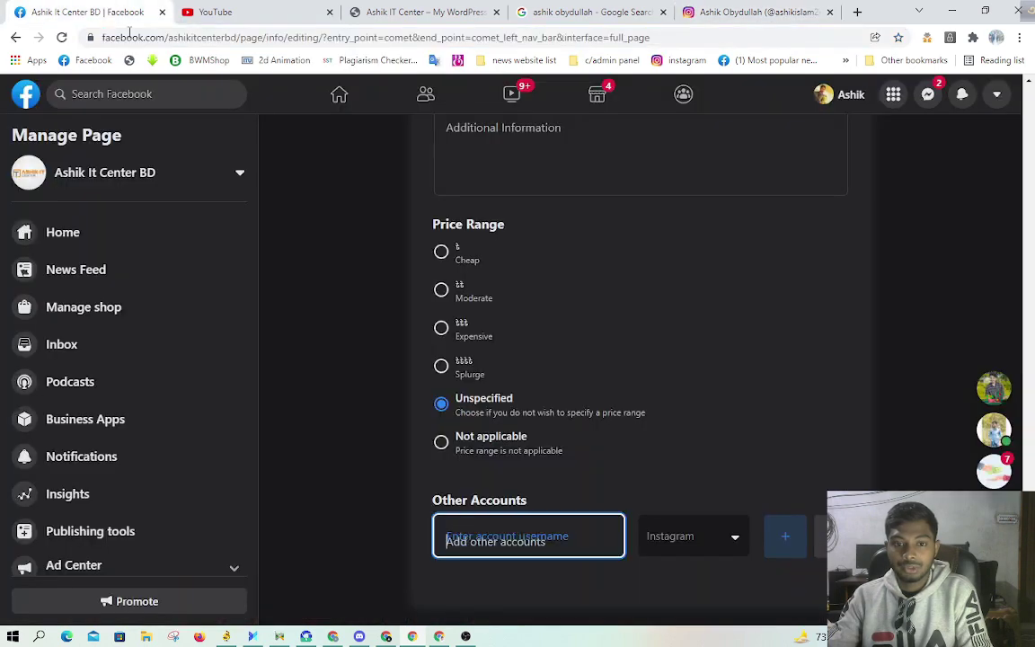
{"action": "right_click", "coordinate": [471, 540]}
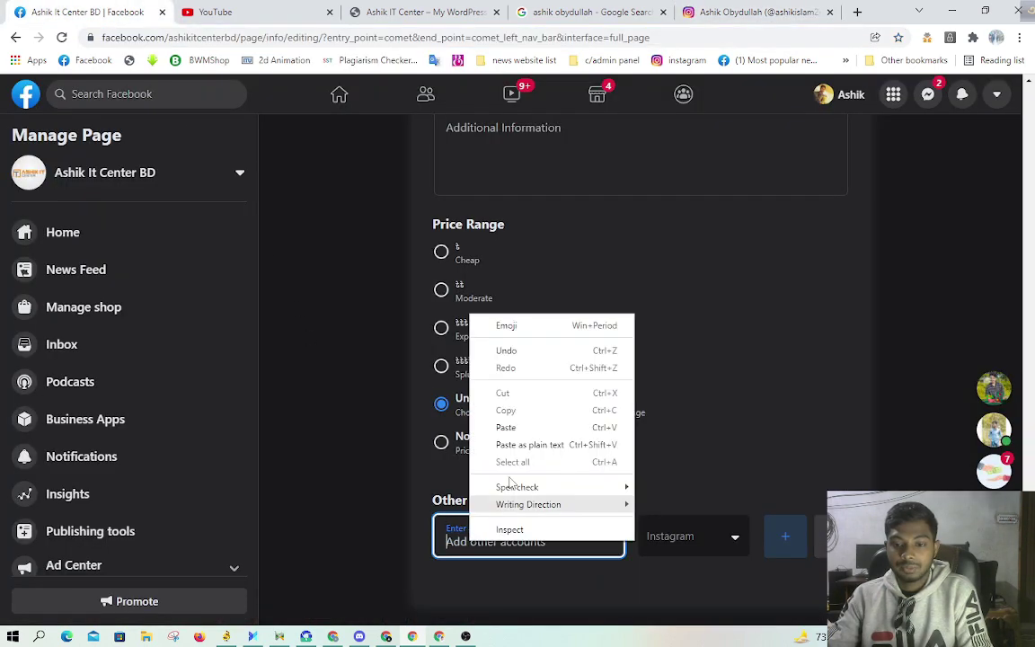
{"action": "left_click", "coordinate": [514, 431]}
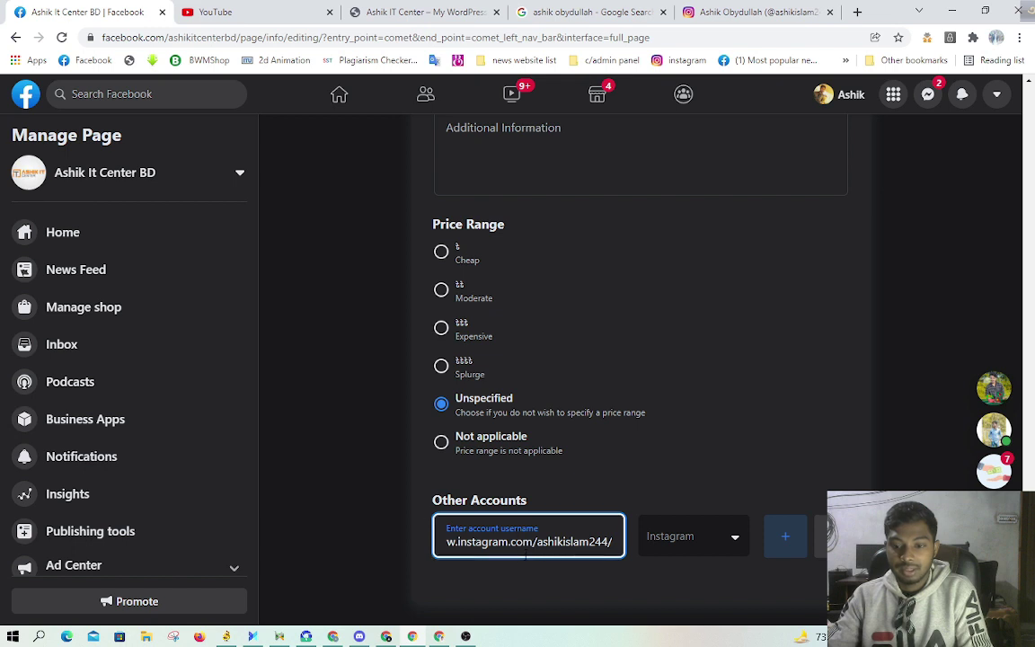
{"action": "left_click_drag", "start_coordinate": [535, 542], "coordinate": [300, 548]}
{"action": "key", "text": "BackSpace"}
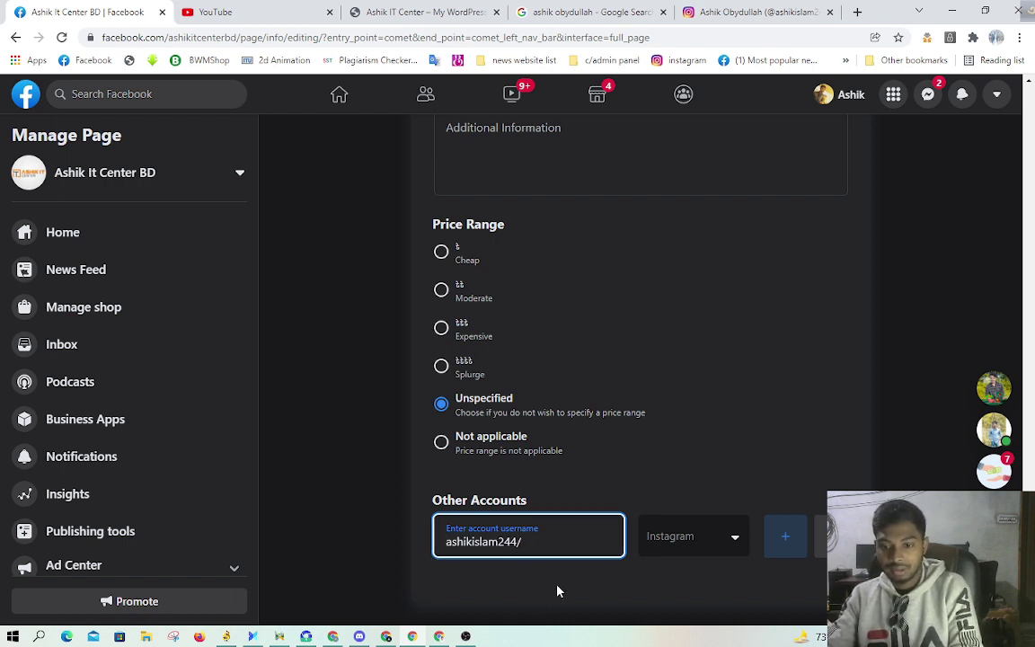
{"action": "left_click", "coordinate": [557, 590]}
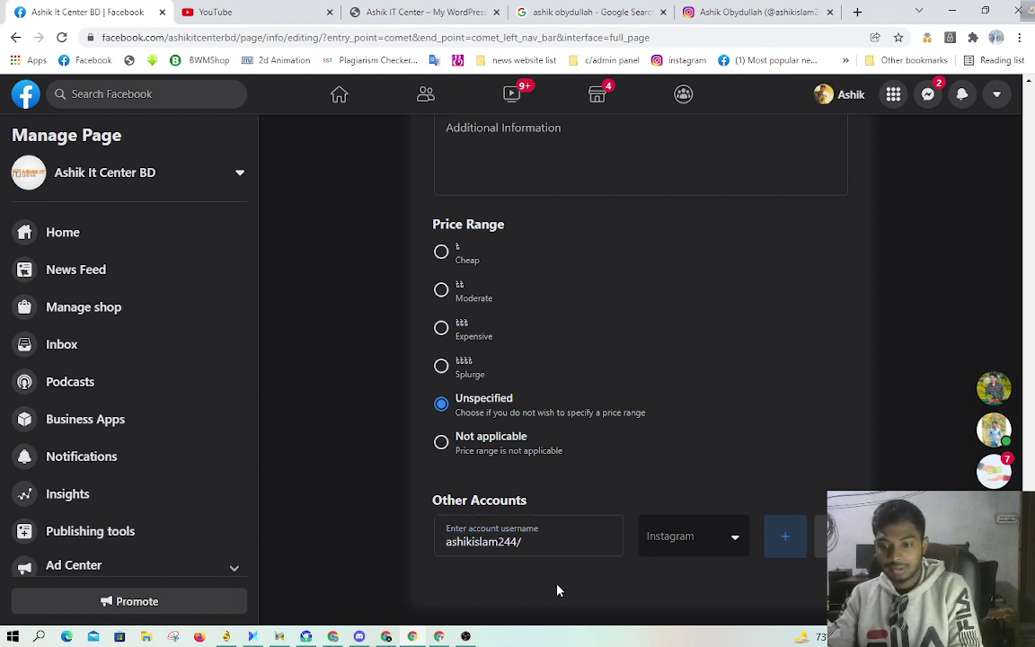
Step: Add a second Other Accounts row and set its platform to YouTube
{"action": "left_click", "coordinate": [787, 544]}
{"action": "scroll", "coordinate": [689, 506], "scroll_direction": "down", "scroll_amount": 1}
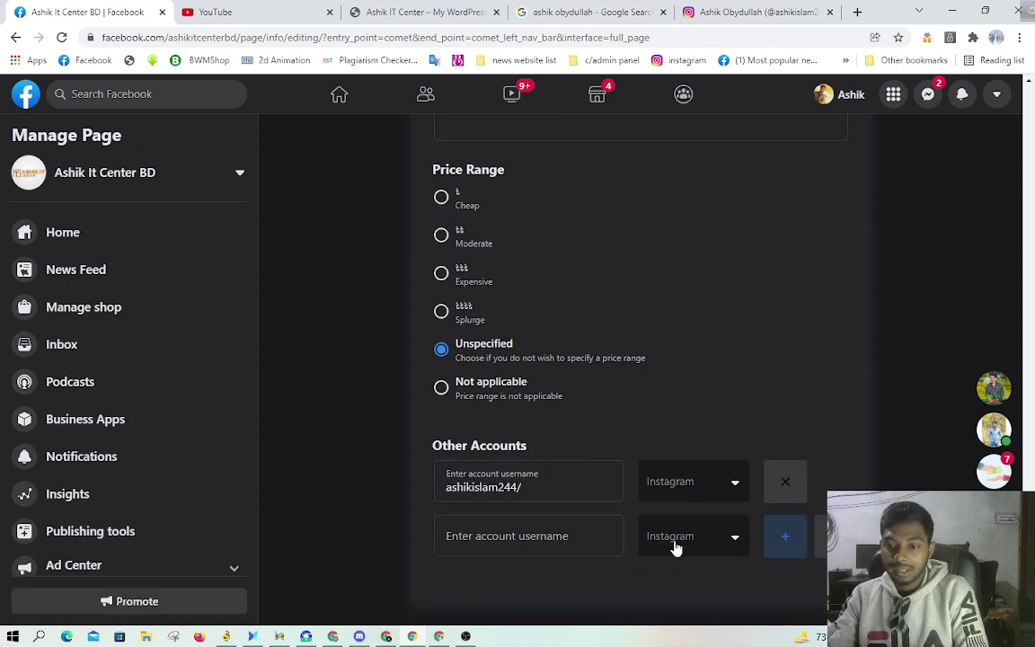
{"action": "left_click", "coordinate": [676, 549]}
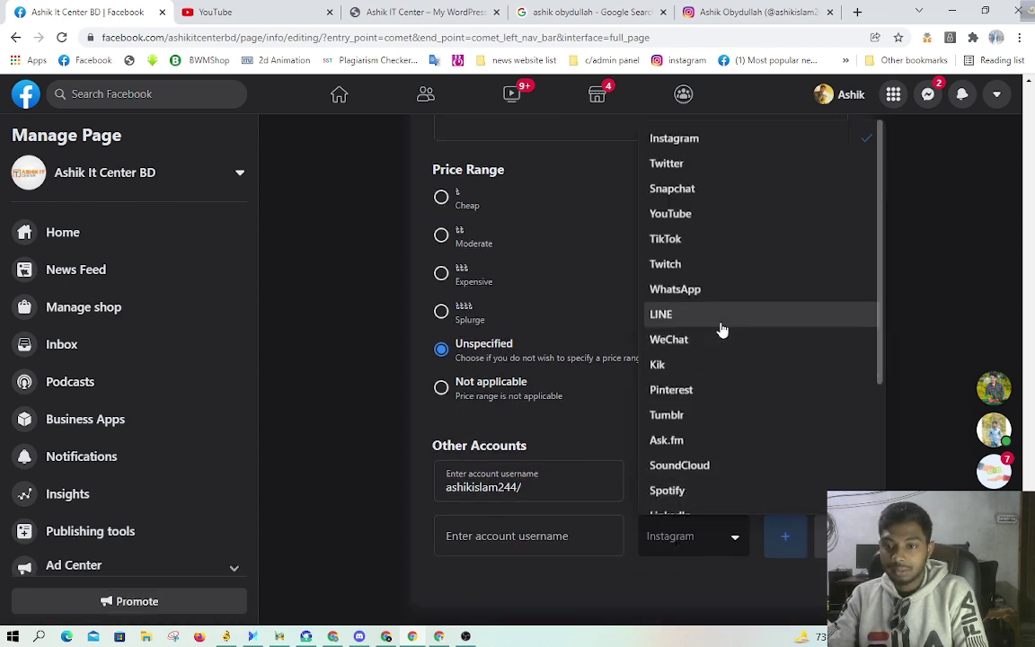
{"action": "left_click", "coordinate": [706, 221]}
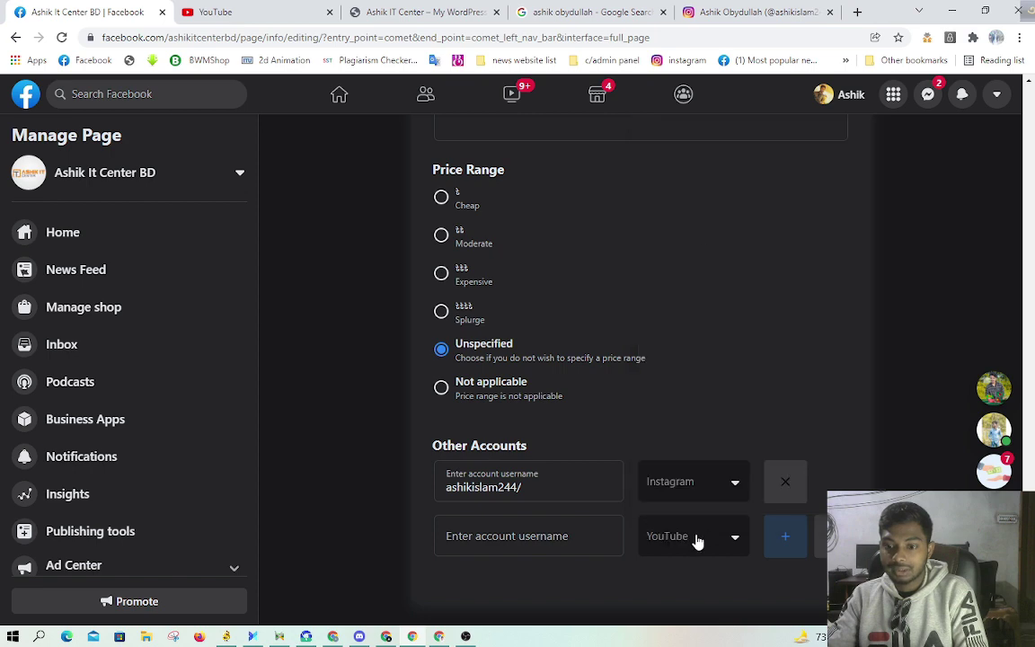
{"action": "left_click", "coordinate": [529, 539]}
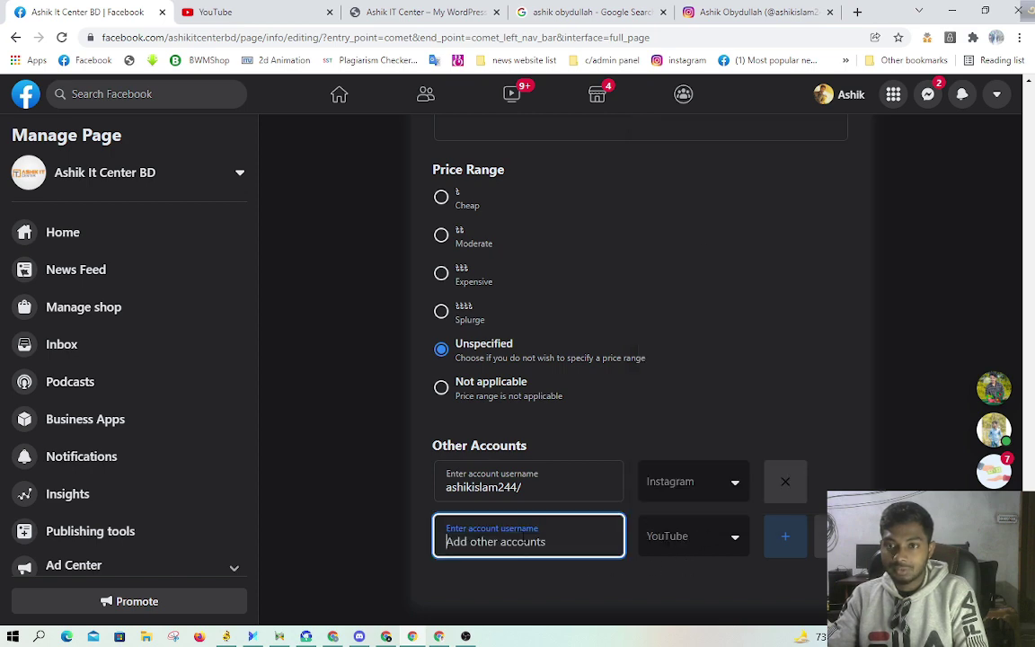
{"action": "left_click", "coordinate": [996, 37]}
Step: In another browser profile, open YouTube and switch to the Ashik IT Tube channel
{"action": "scroll", "coordinate": [908, 467], "scroll_direction": "down", "scroll_amount": 5}
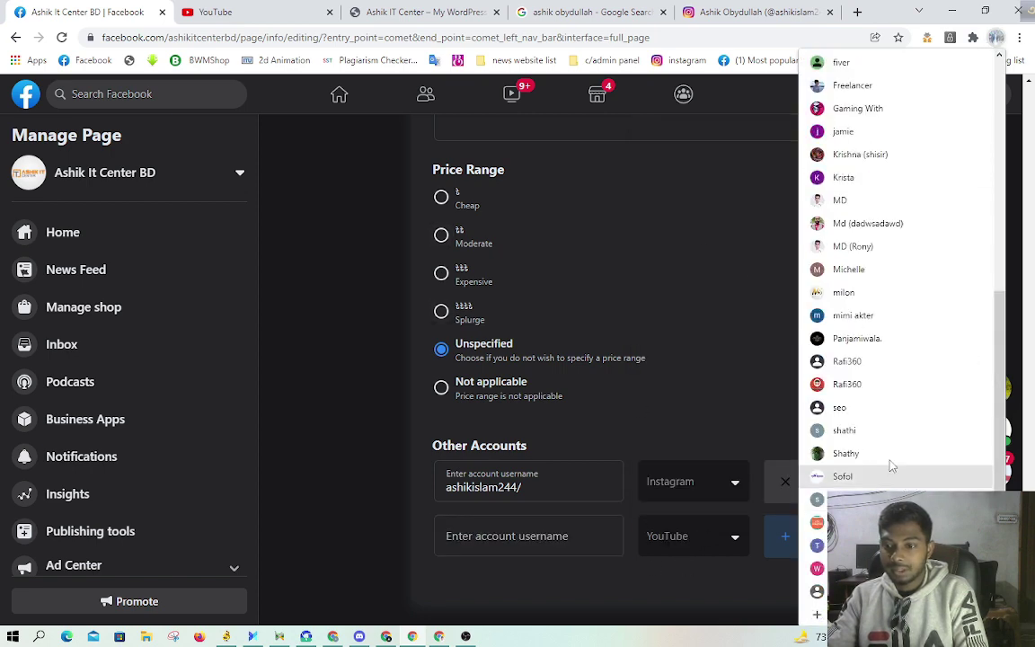
{"action": "left_click", "coordinate": [853, 315]}
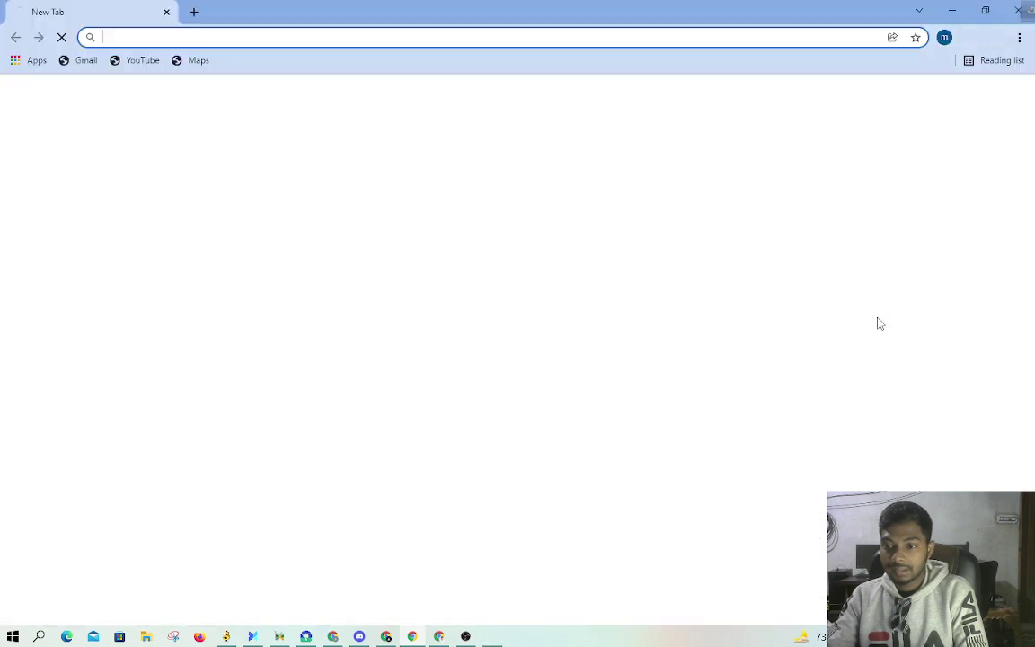
{"action": "left_click", "coordinate": [139, 61]}
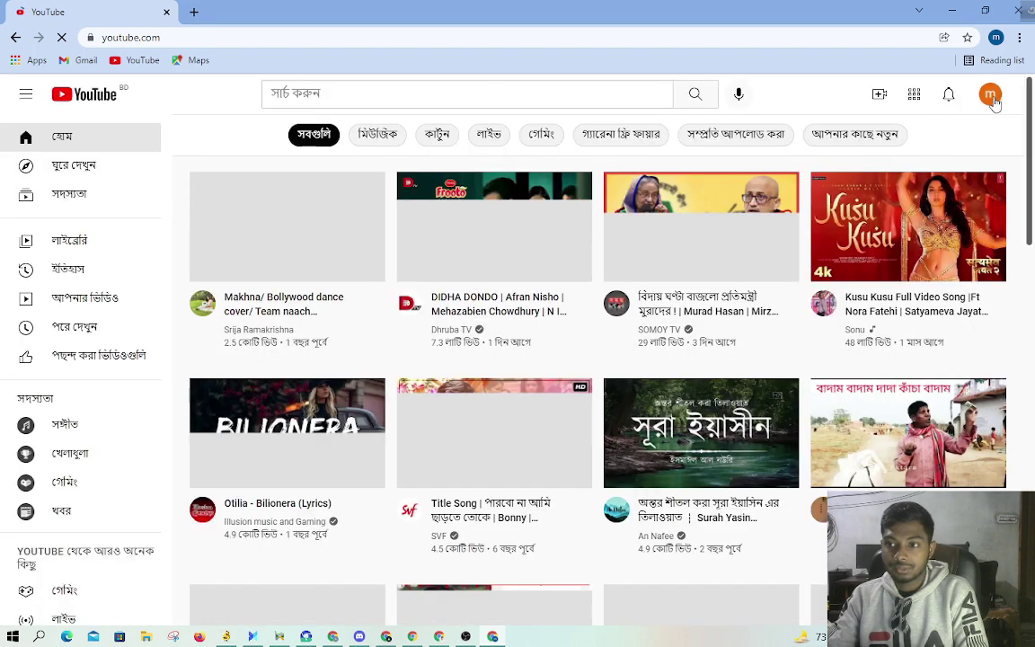
{"action": "left_click", "coordinate": [993, 97]}
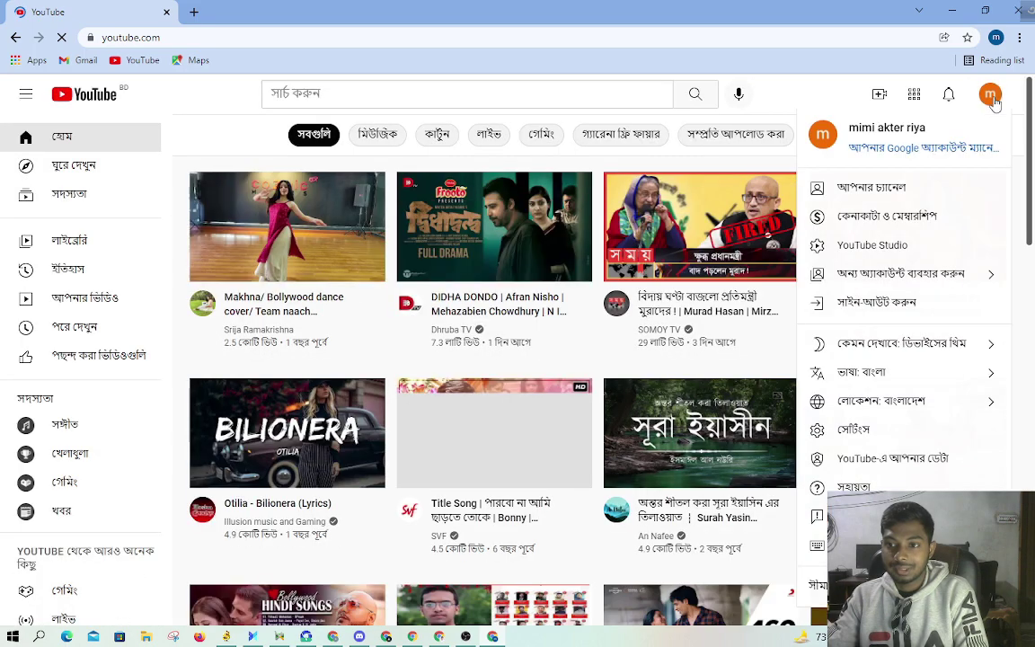
{"action": "left_click", "coordinate": [912, 284]}
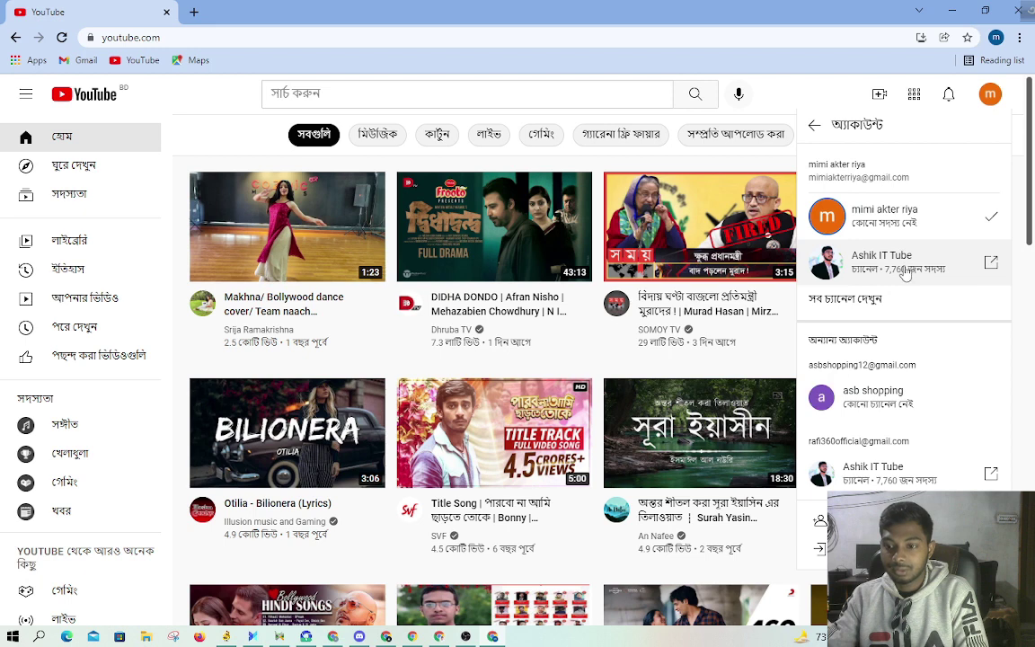
{"action": "left_click", "coordinate": [906, 274]}
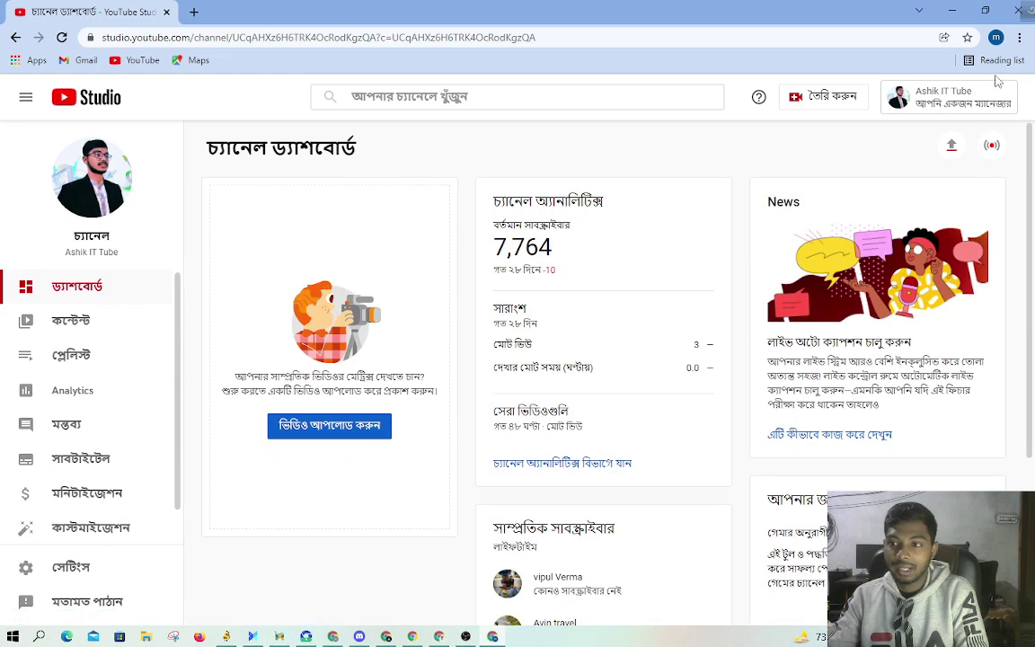
Step: Go to 'Your channel' and copy the channel page's full web address
{"action": "left_click", "coordinate": [992, 99]}
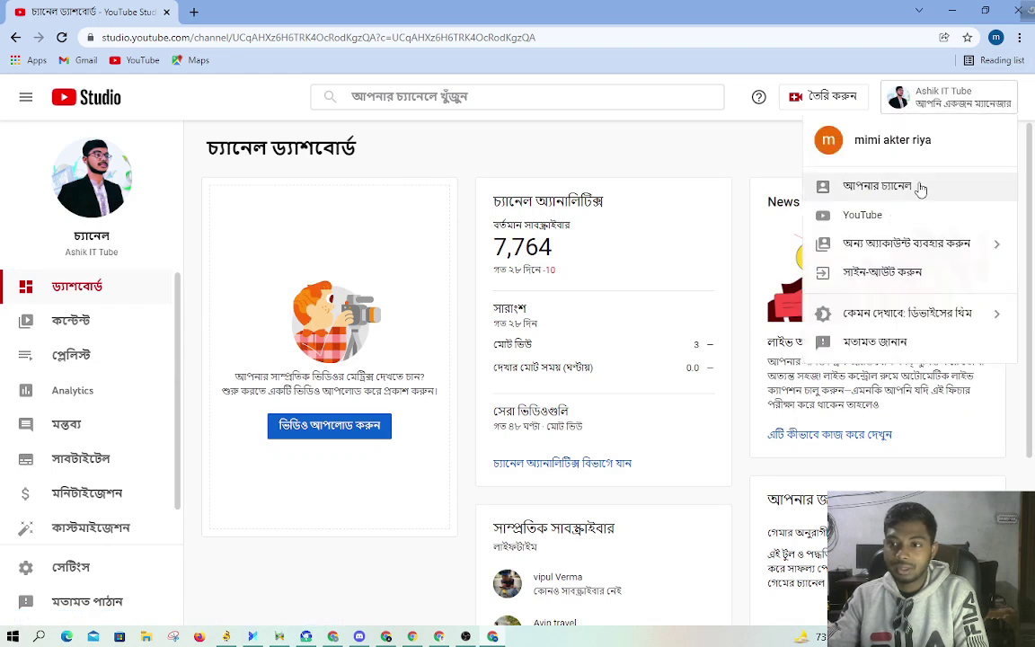
{"action": "left_click", "coordinate": [872, 186]}
{"action": "left_click_drag", "start_coordinate": [265, 36], "coordinate": [397, 38]}
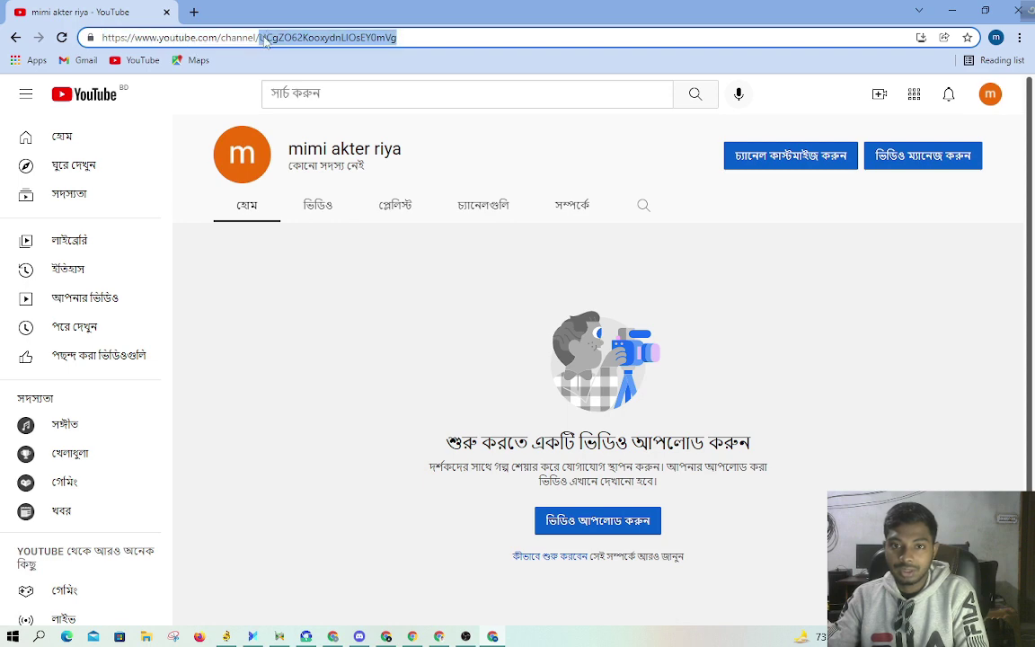
{"action": "triple_click", "coordinate": [265, 40]}
{"action": "right_click", "coordinate": [266, 38]}
{"action": "left_click", "coordinate": [286, 115]}
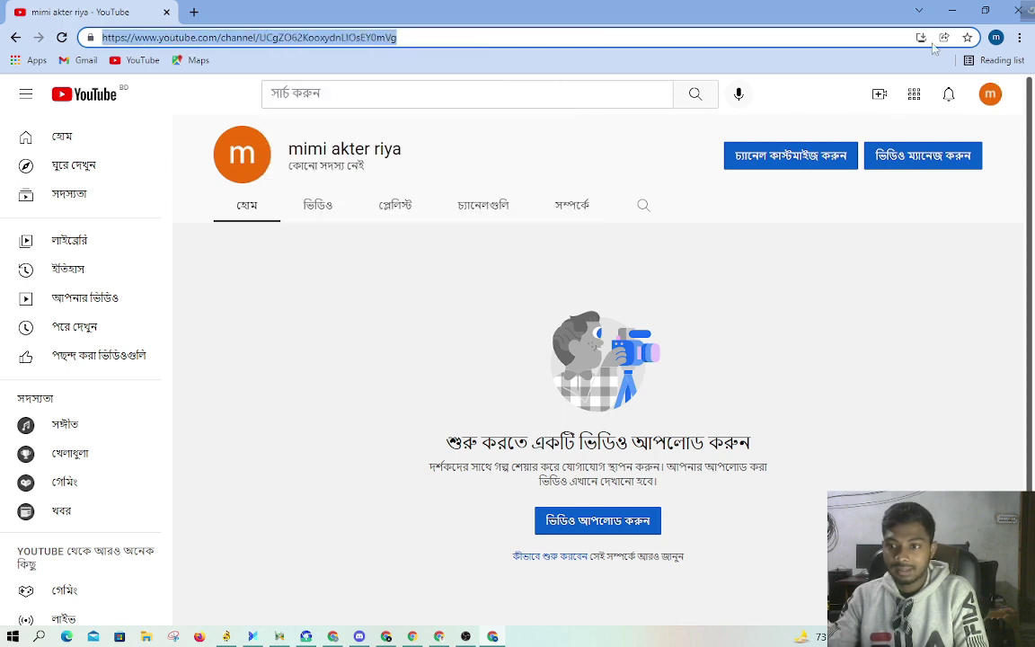
{"action": "left_click", "coordinate": [952, 12]}
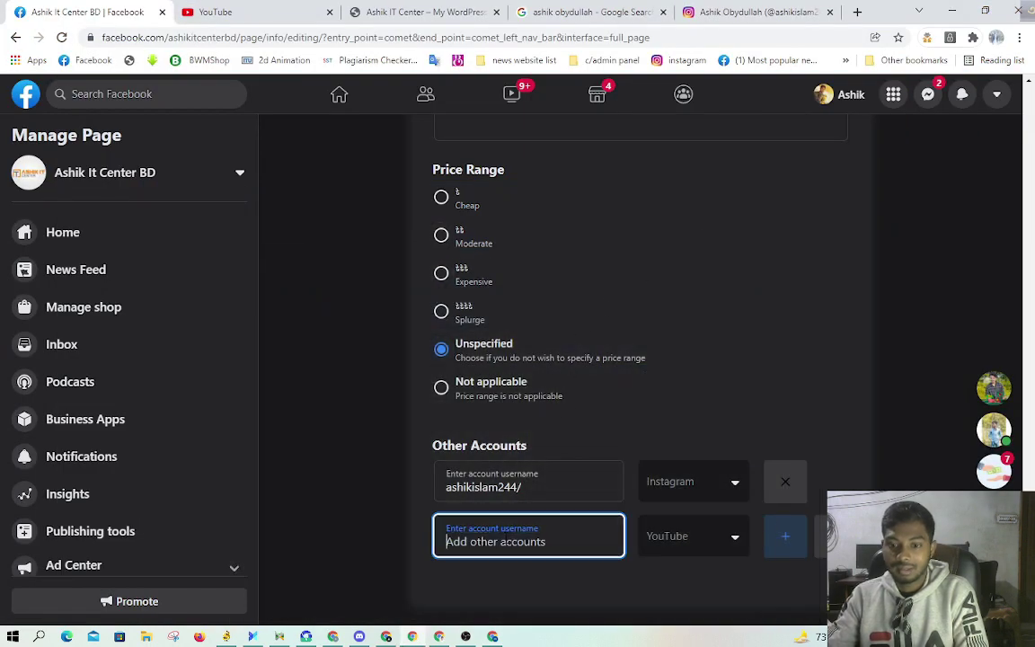
Step: Paste the YouTube channel address into the YouTube account entry and save it
{"action": "right_click", "coordinate": [505, 539]}
{"action": "left_click", "coordinate": [541, 423]}
{"action": "left_click", "coordinate": [573, 591]}
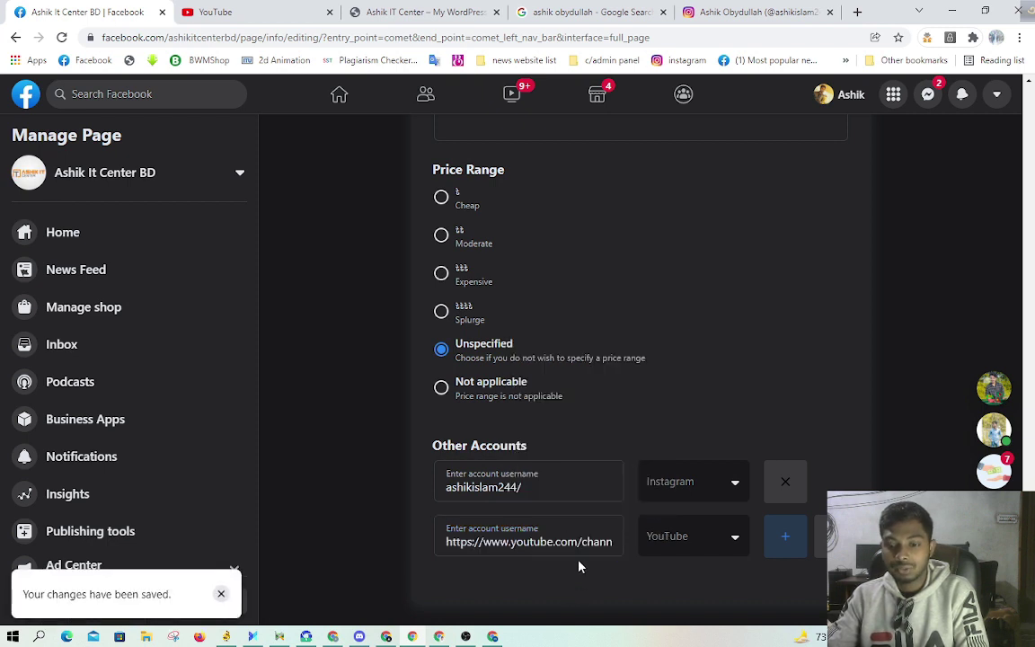
{"action": "left_click", "coordinate": [948, 12]}
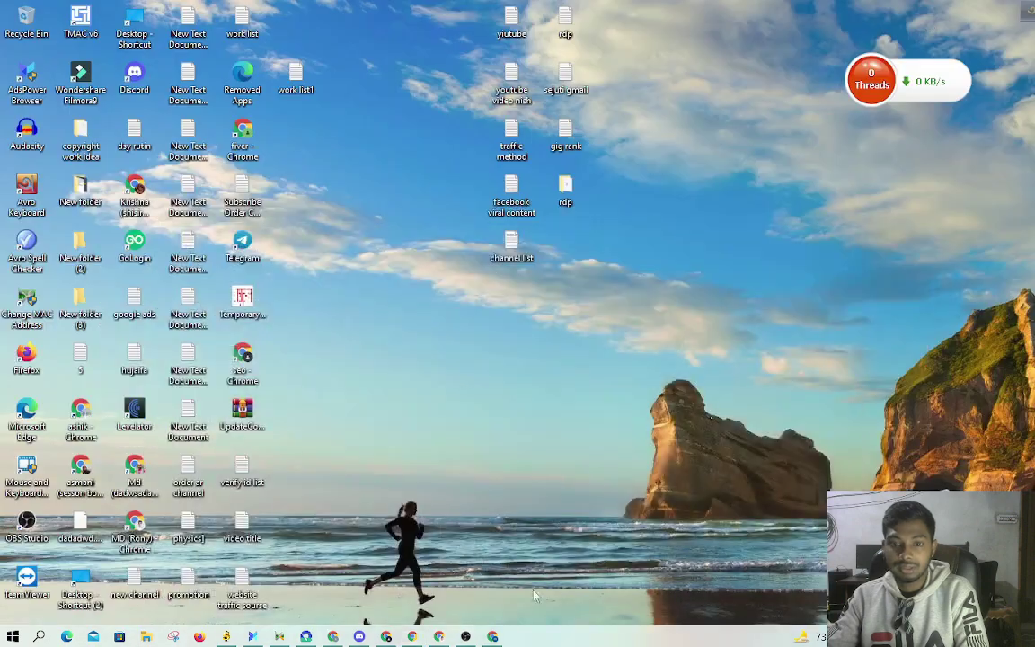
Step: Open Customize channel and review the Branding and Basic info sections, including the channel URL
{"action": "left_click", "coordinate": [493, 636]}
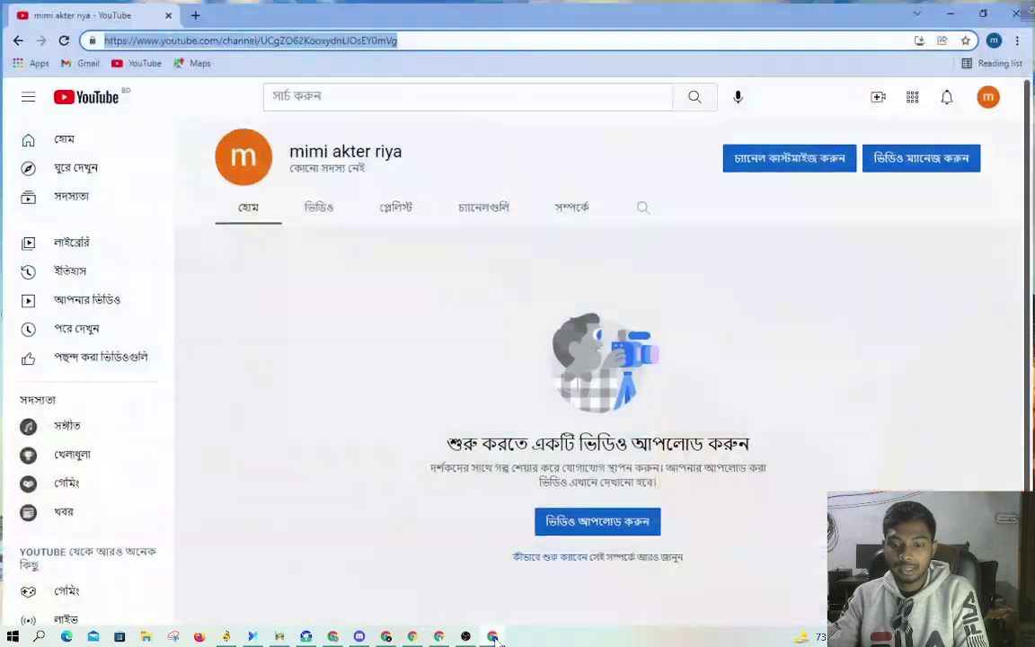
{"action": "left_click", "coordinate": [823, 158]}
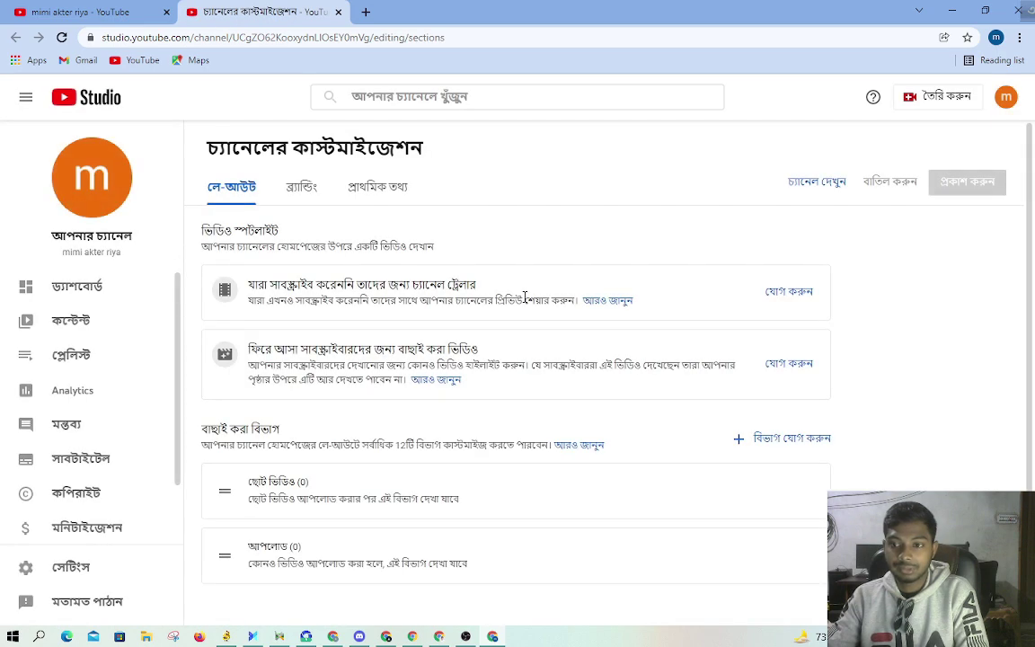
{"action": "scroll", "coordinate": [524, 296], "scroll_direction": "down", "scroll_amount": 1}
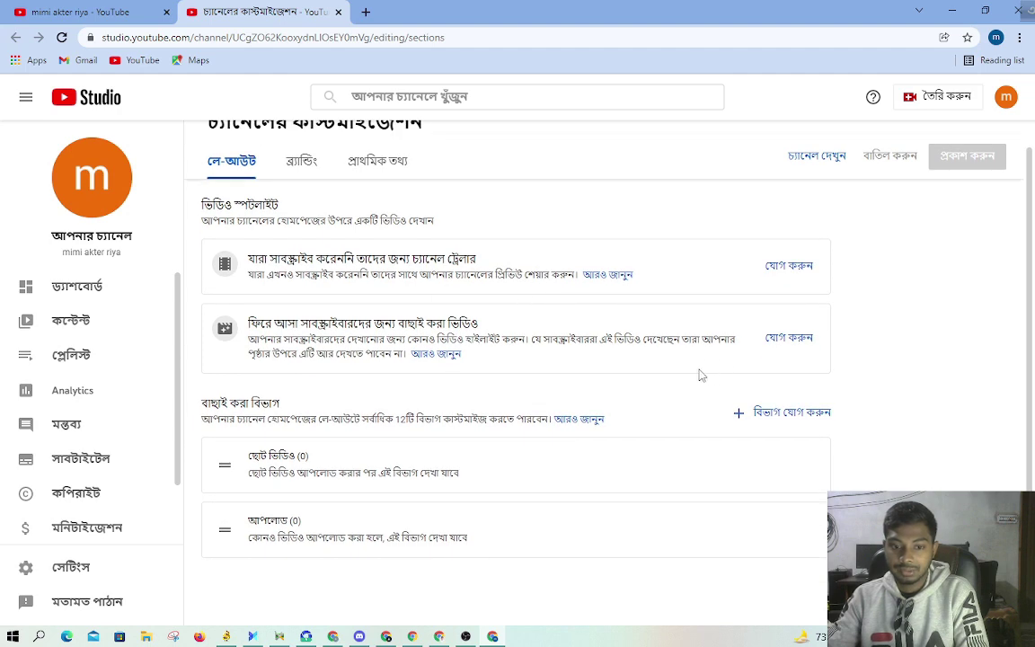
{"action": "left_click", "coordinate": [302, 161]}
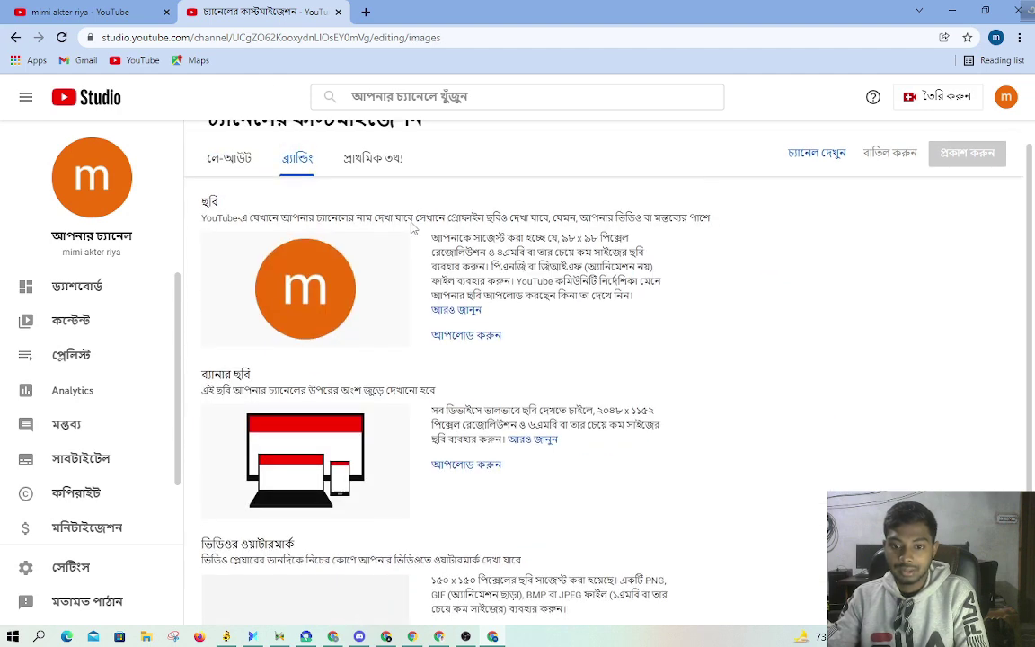
{"action": "scroll", "coordinate": [464, 273], "scroll_direction": "down", "scroll_amount": 2}
{"action": "scroll", "coordinate": [462, 270], "scroll_direction": "up", "scroll_amount": 1}
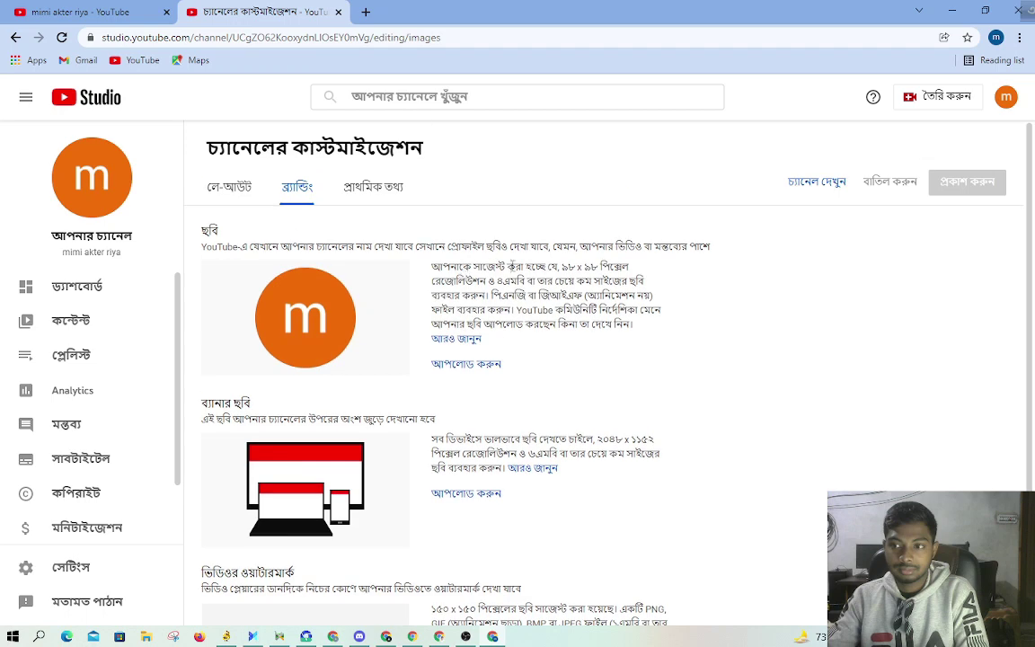
{"action": "left_click", "coordinate": [377, 192]}
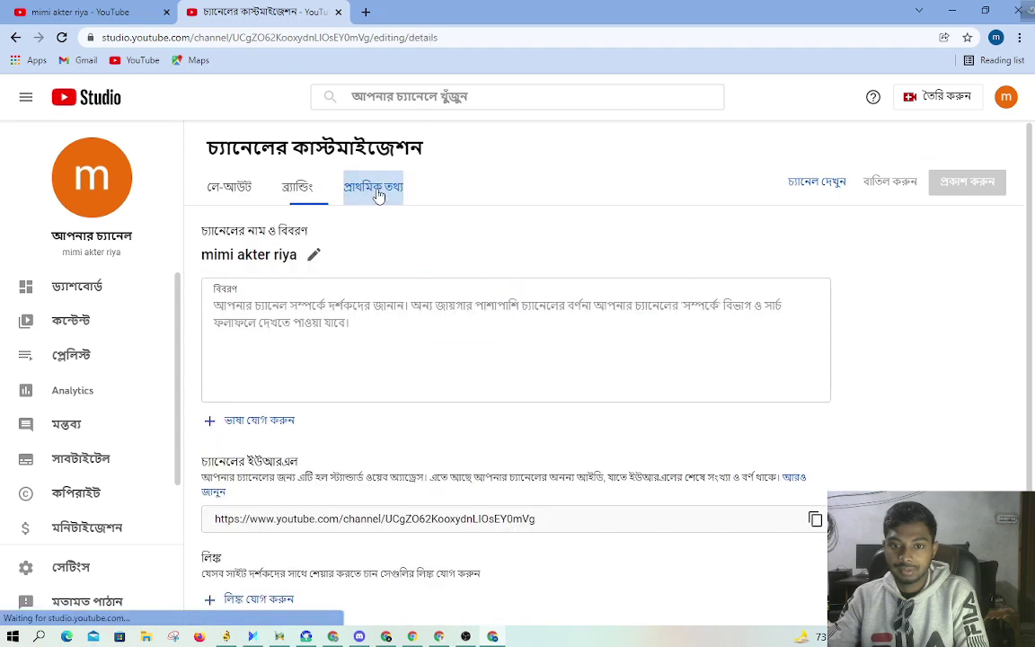
{"action": "scroll", "coordinate": [397, 222], "scroll_direction": "down", "scroll_amount": 3}
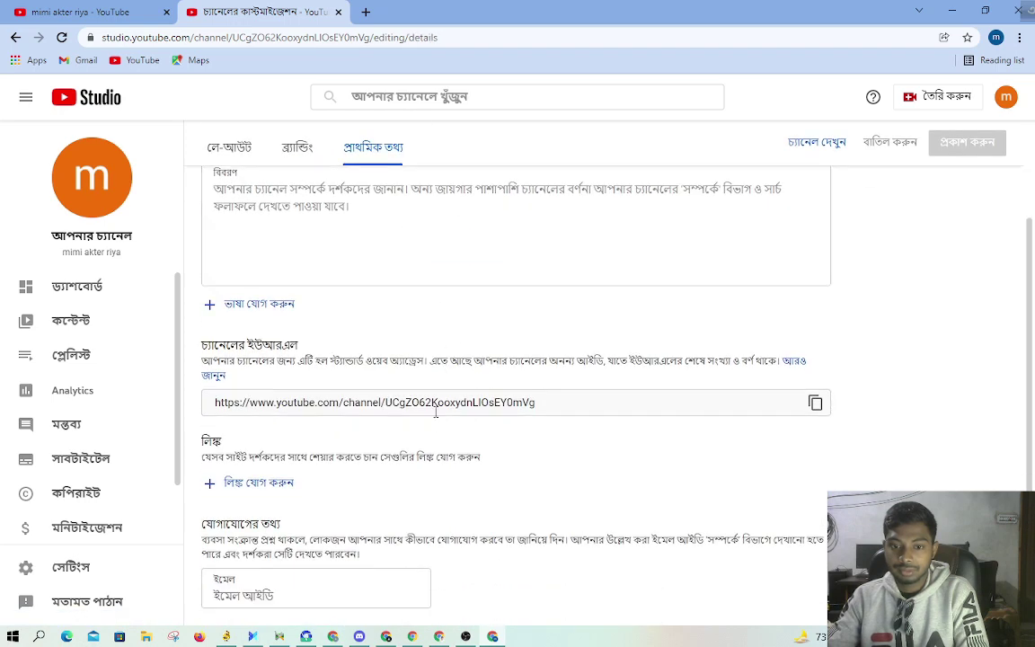
{"action": "scroll", "coordinate": [36, 413], "scroll_direction": "down", "scroll_amount": 1}
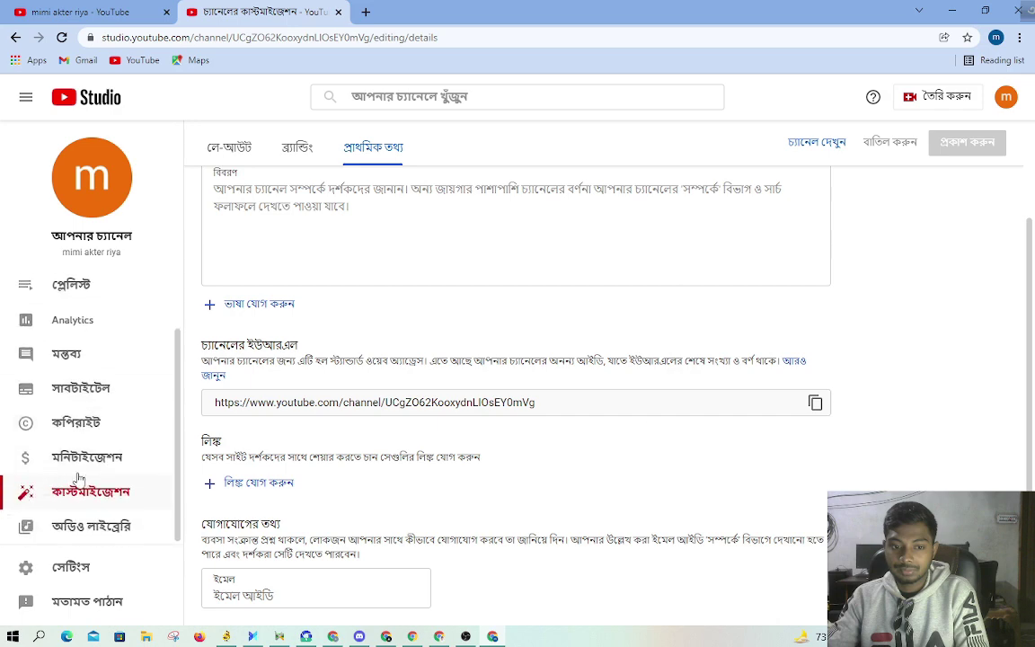
{"action": "scroll", "coordinate": [593, 364], "scroll_direction": "up", "scroll_amount": 2}
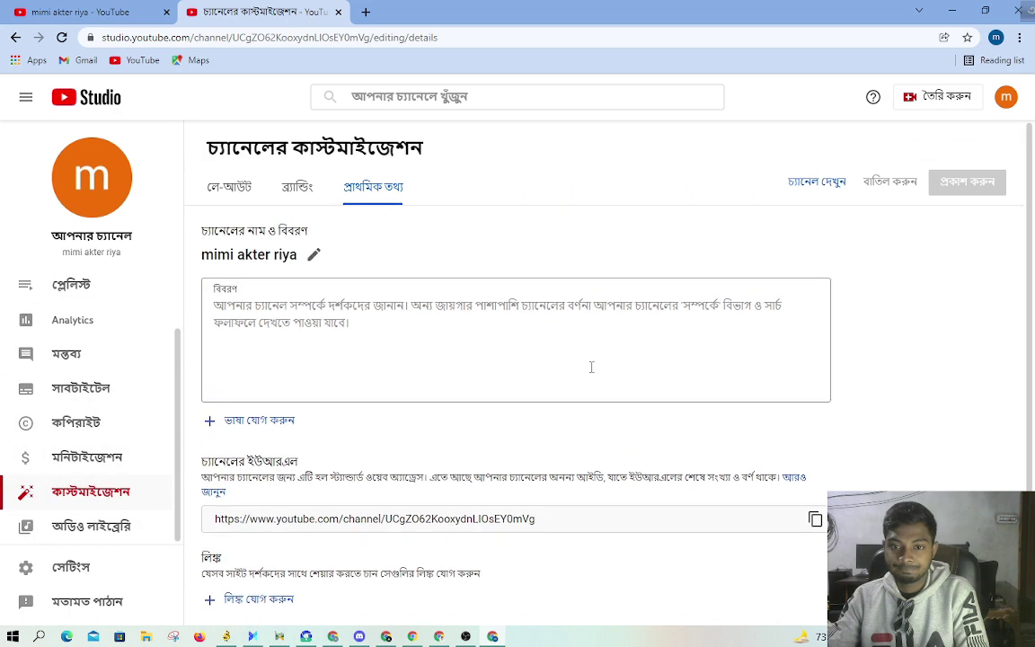
{"action": "left_click", "coordinate": [83, 563]}
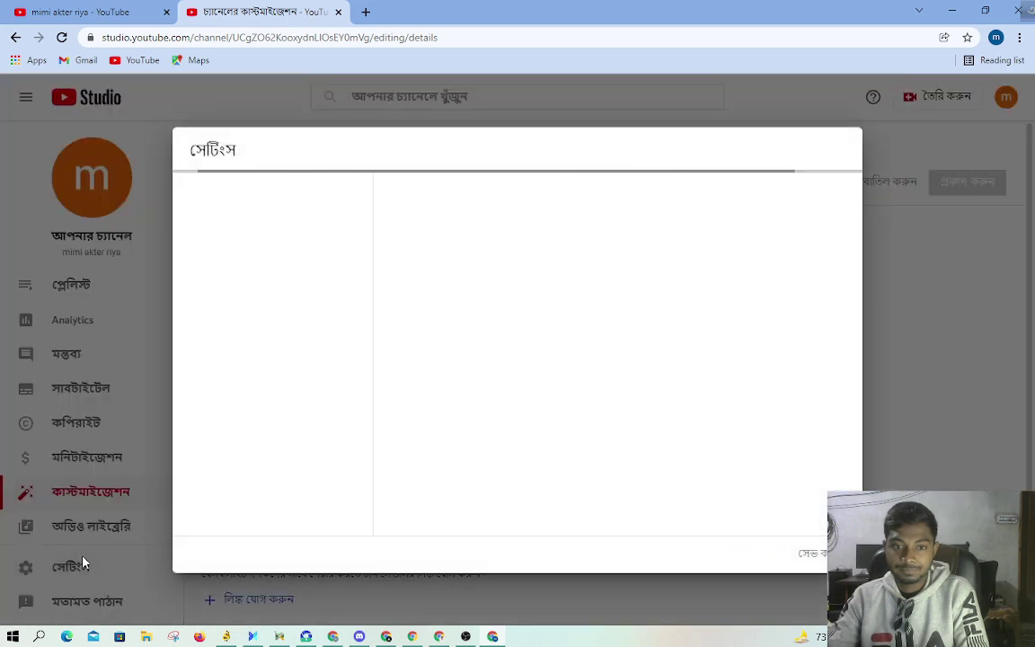
{"action": "left_click", "coordinate": [244, 233]}
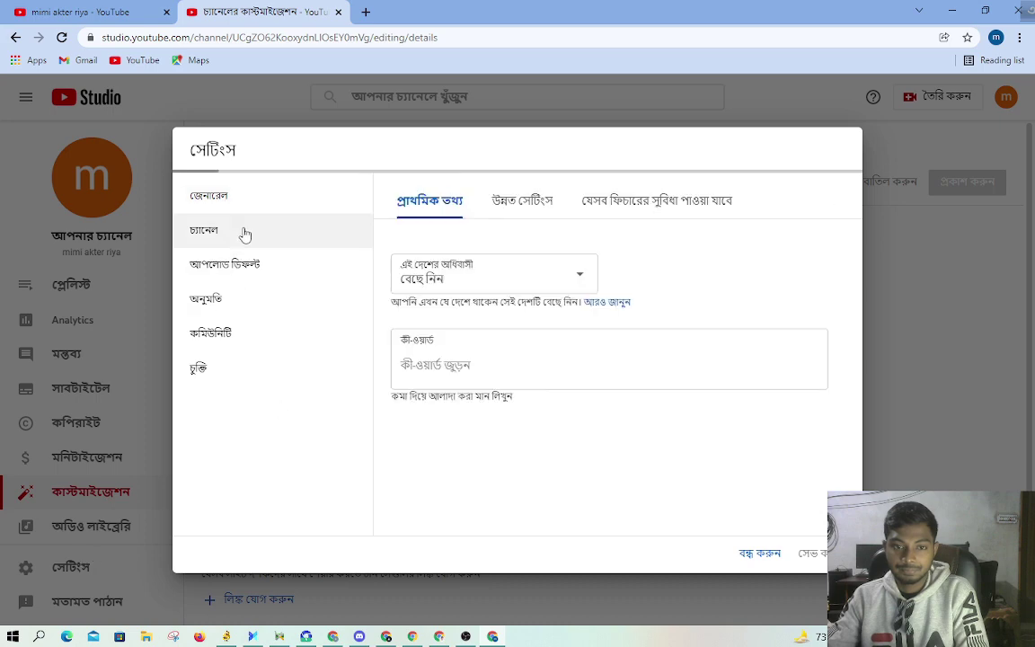
{"action": "left_click", "coordinate": [523, 200]}
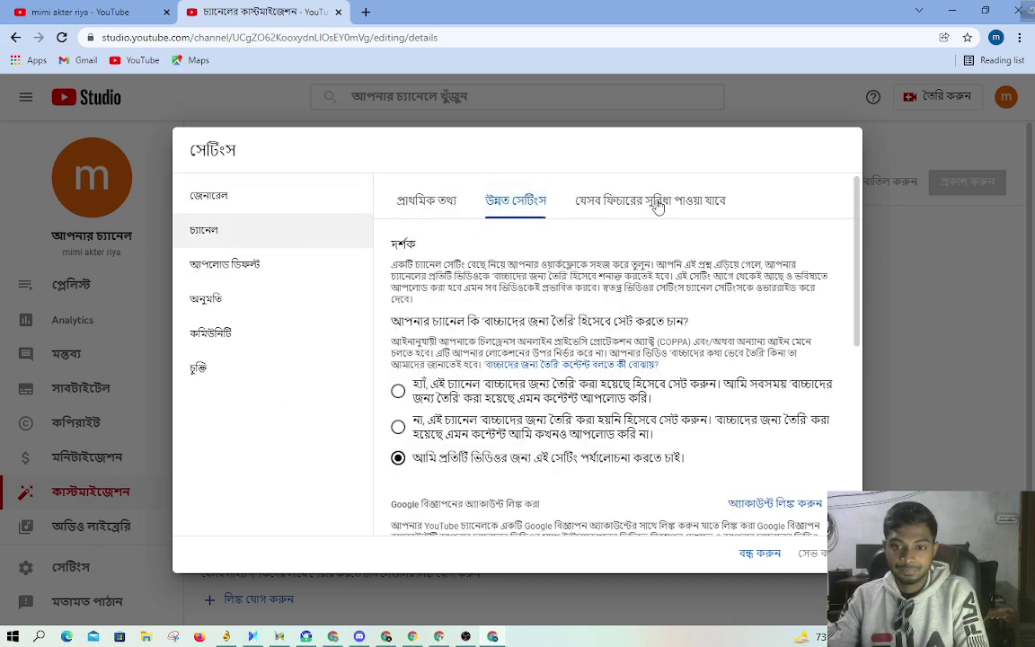
{"action": "left_click", "coordinate": [629, 200]}
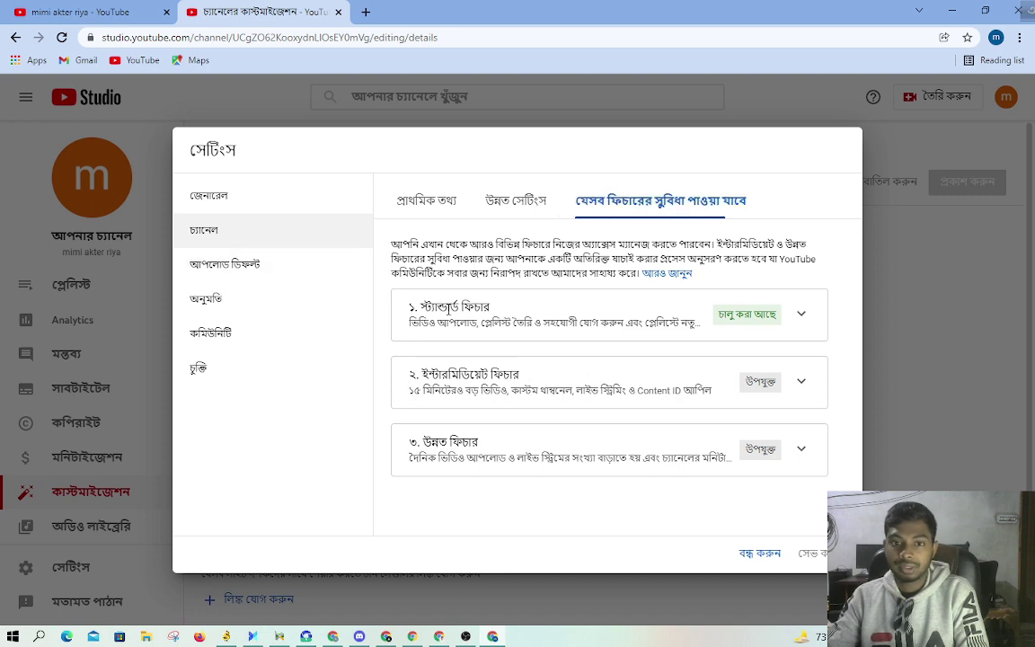
{"action": "left_click", "coordinate": [762, 555]}
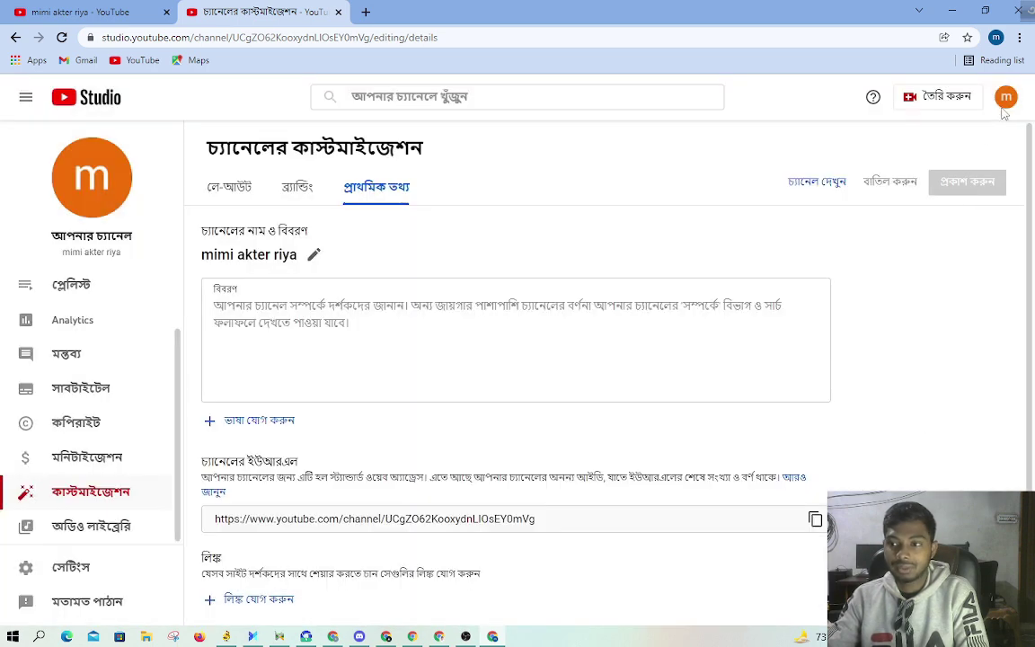
Step: Switch both YouTube Studio tabs to the Ashik IT Tube channel
{"action": "left_click", "coordinate": [1005, 105]}
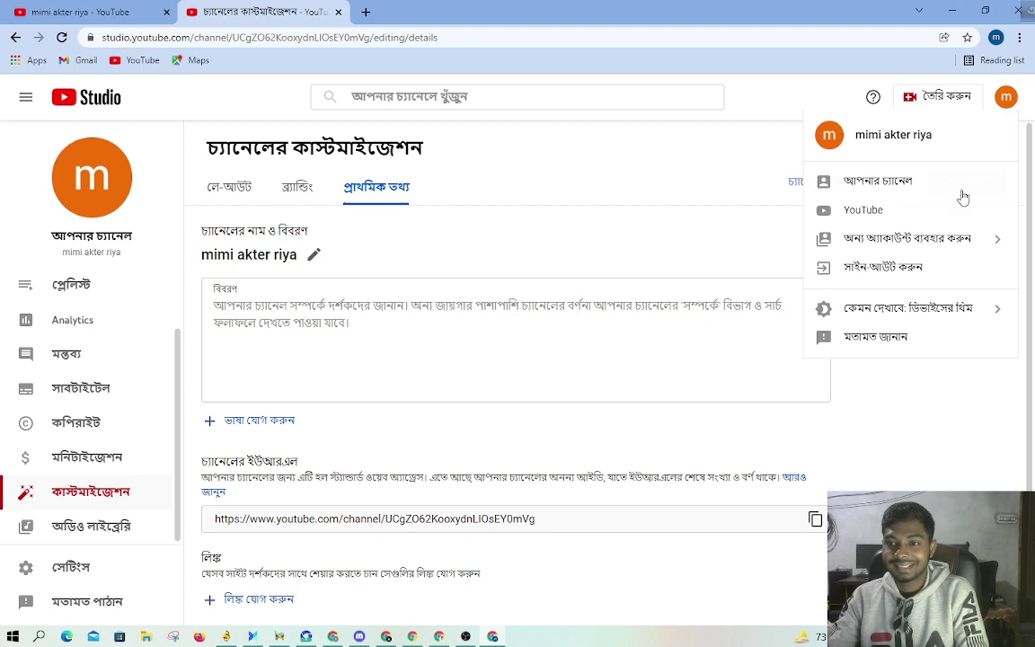
{"action": "left_click", "coordinate": [926, 239]}
{"action": "left_click", "coordinate": [907, 266]}
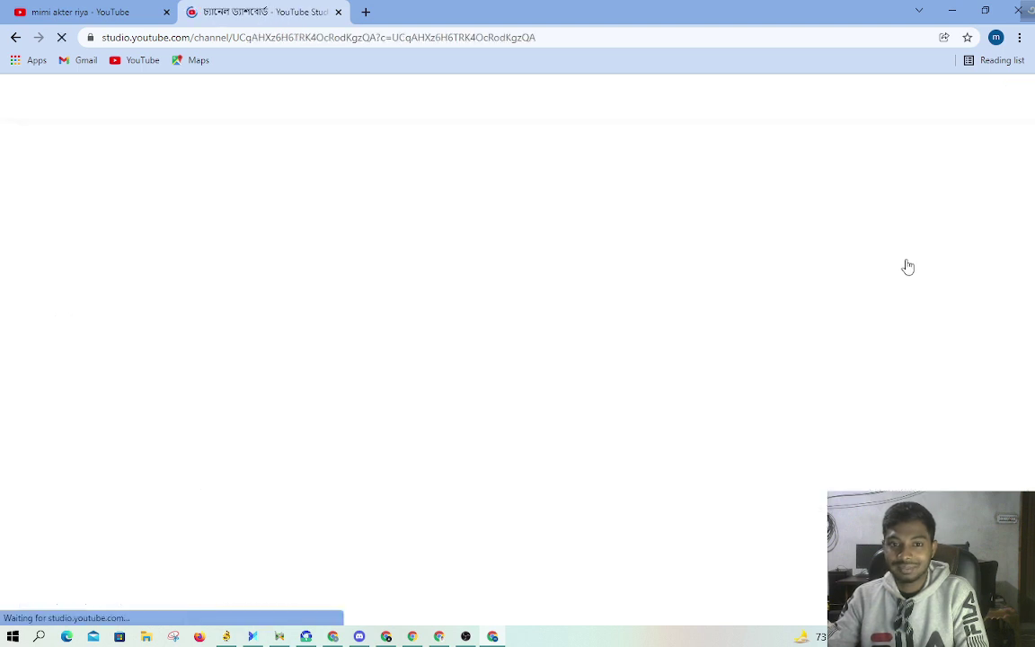
{"action": "left_click", "coordinate": [141, 9]}
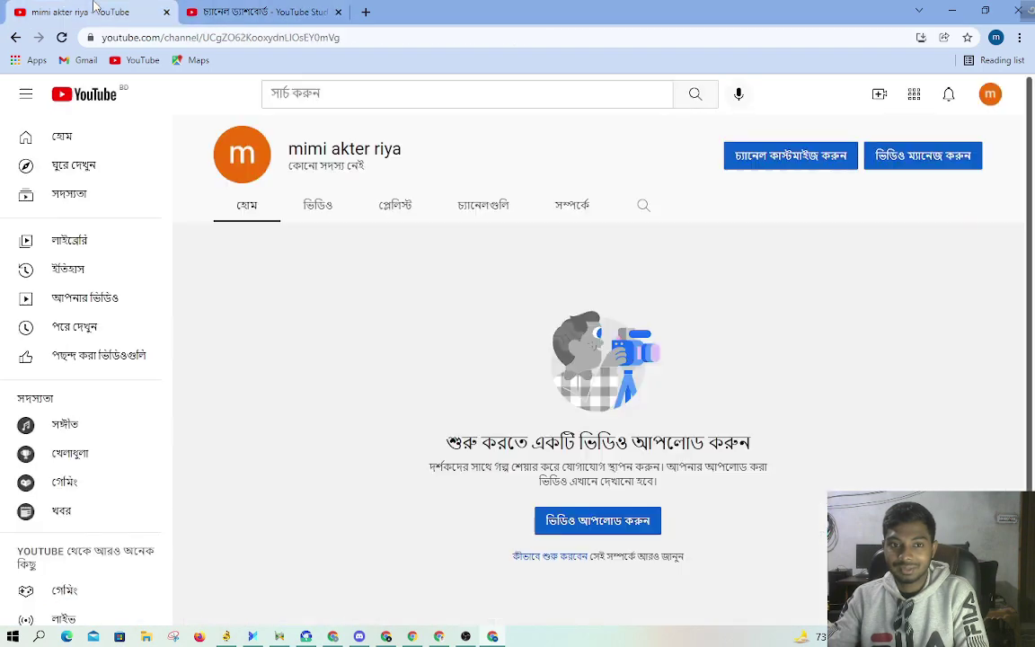
{"action": "left_click", "coordinate": [989, 97]}
{"action": "left_click", "coordinate": [896, 274]}
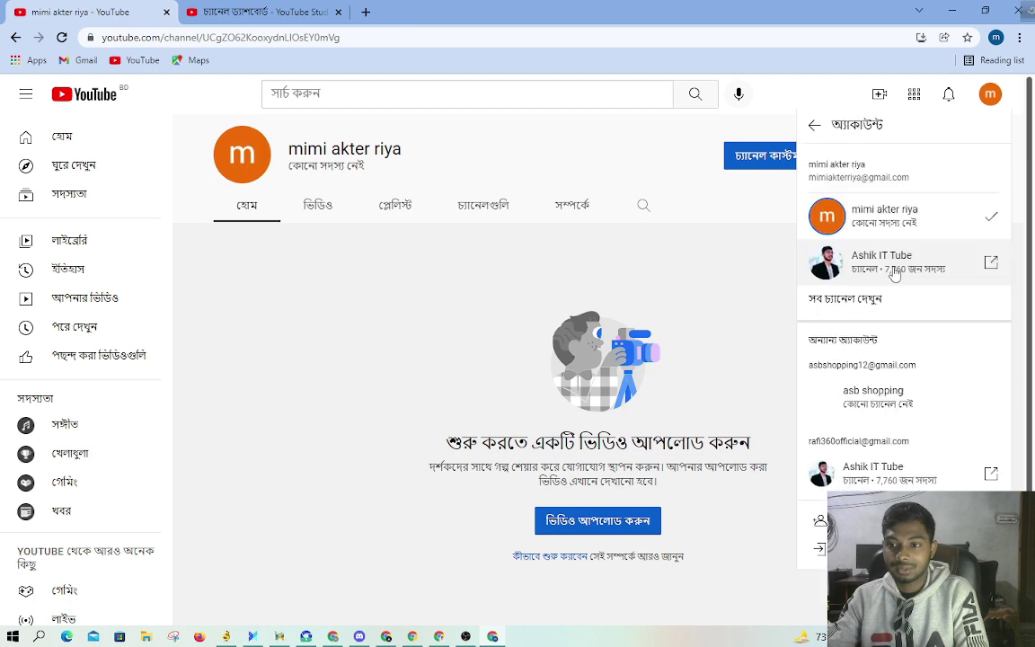
{"action": "left_click", "coordinate": [892, 269]}
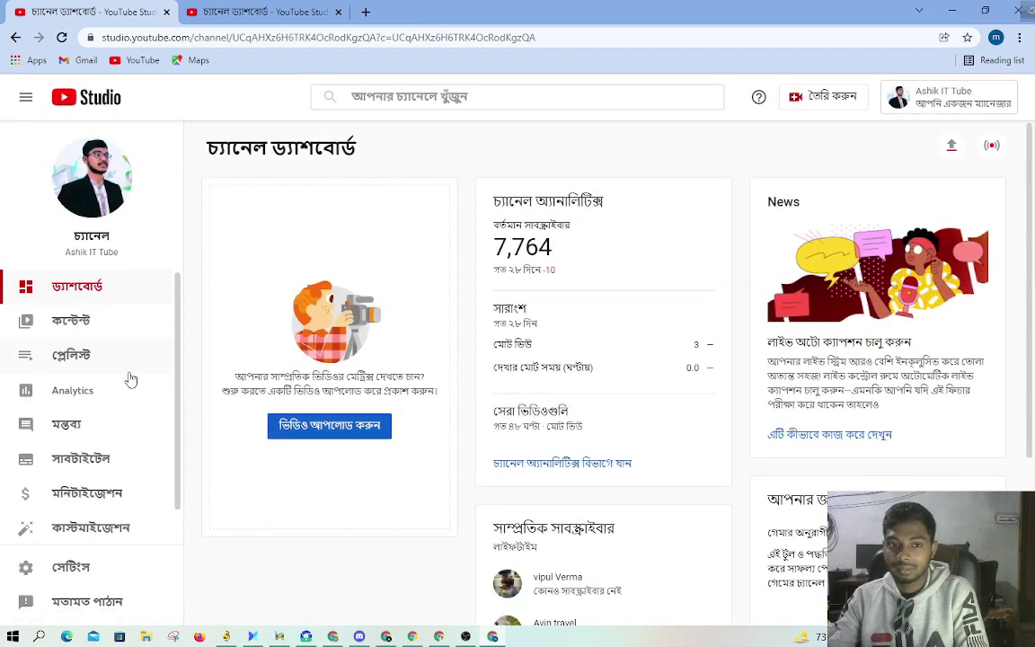
Step: Copy the channel name 'Ashik IT Tube' from the dashboard
{"action": "triple_click", "coordinate": [91, 251]}
{"action": "right_click", "coordinate": [109, 258]}
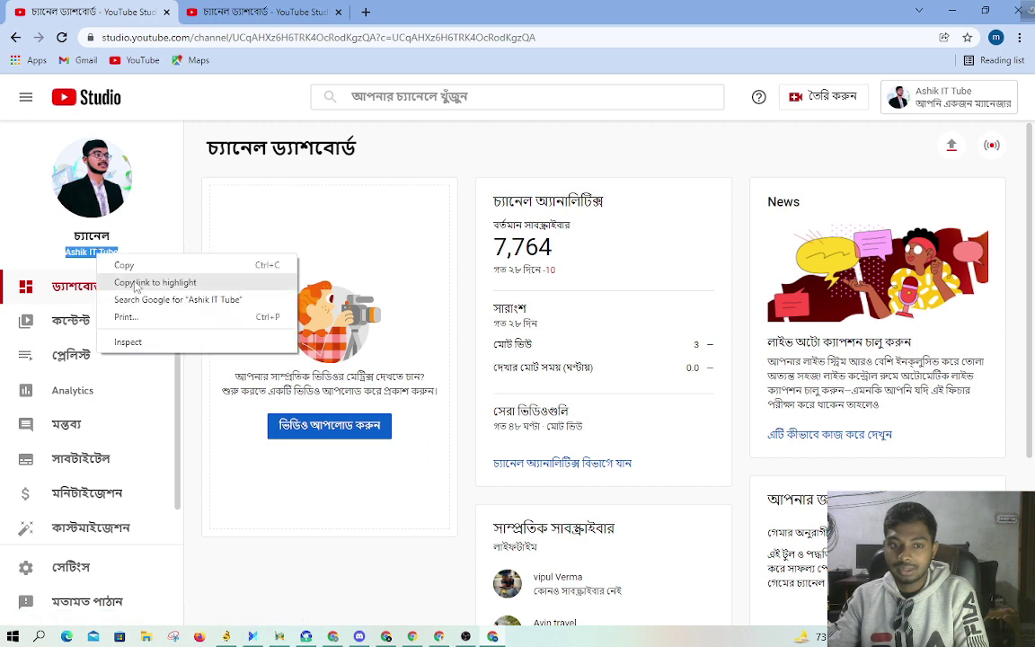
{"action": "left_click", "coordinate": [135, 270]}
{"action": "key", "text": "ctrl+Tab"}
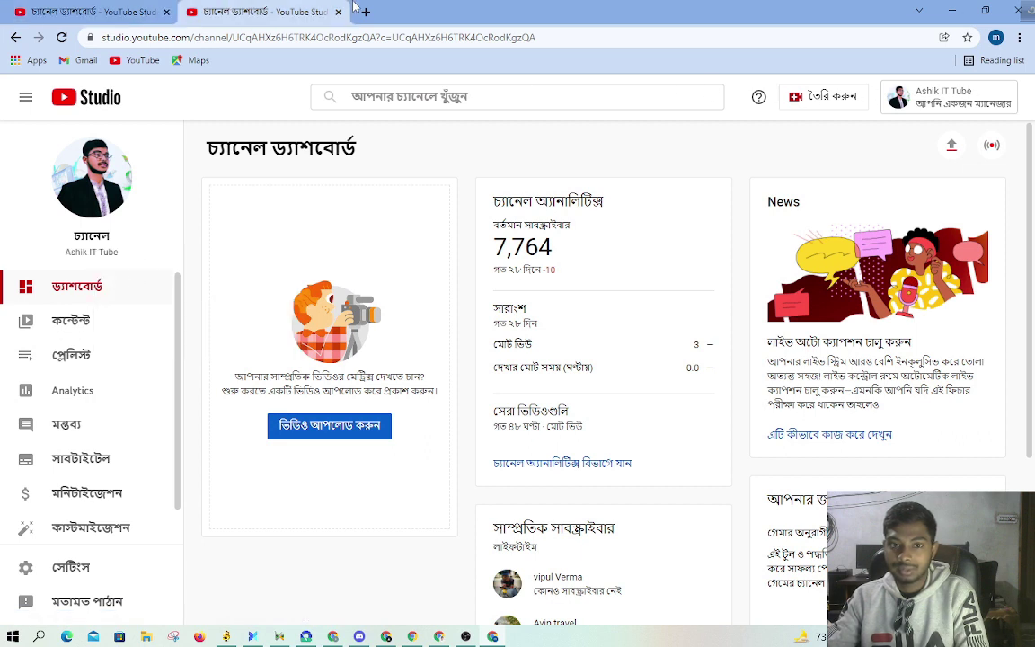
Step: Search YouTube for the pasted channel name 'Ashik IT Tube'
{"action": "left_click", "coordinate": [136, 60]}
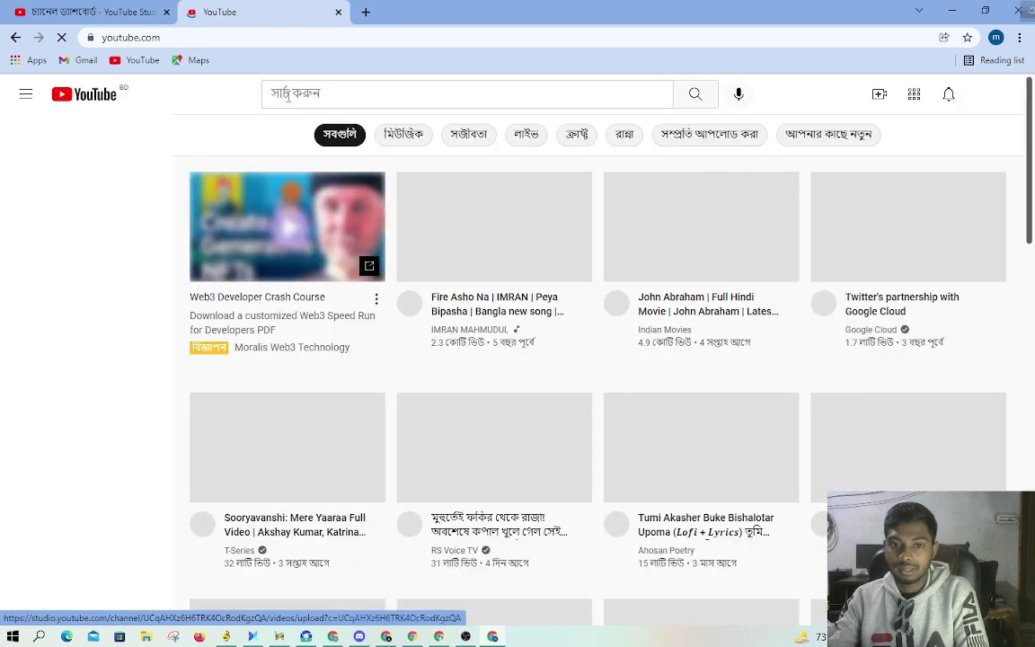
{"action": "left_click", "coordinate": [287, 94]}
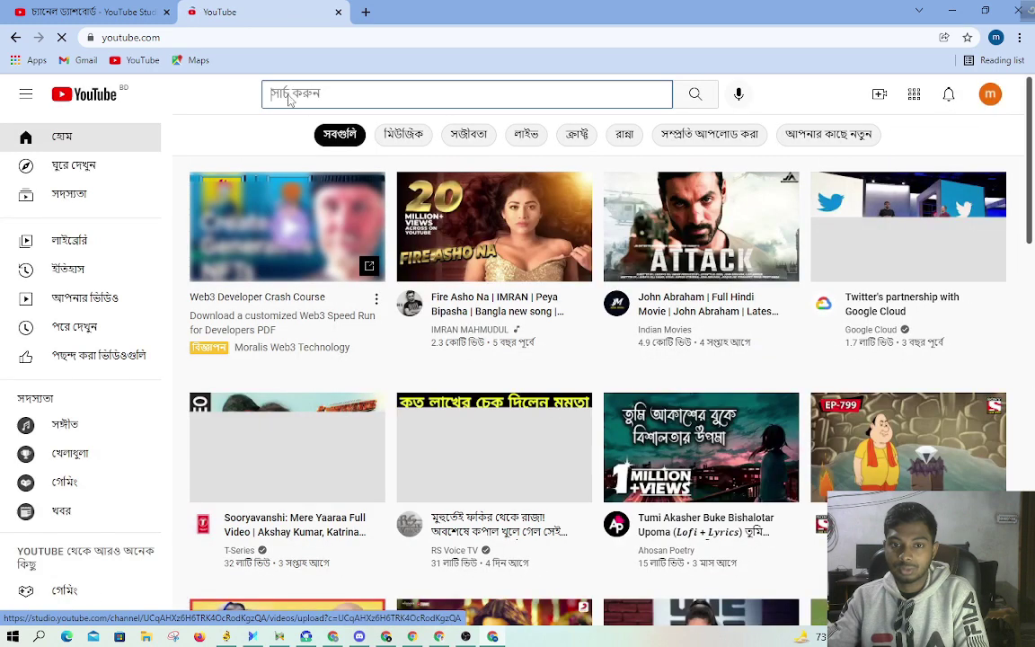
{"action": "right_click", "coordinate": [288, 94]}
{"action": "left_click", "coordinate": [323, 209]}
{"action": "left_click", "coordinate": [695, 95]}
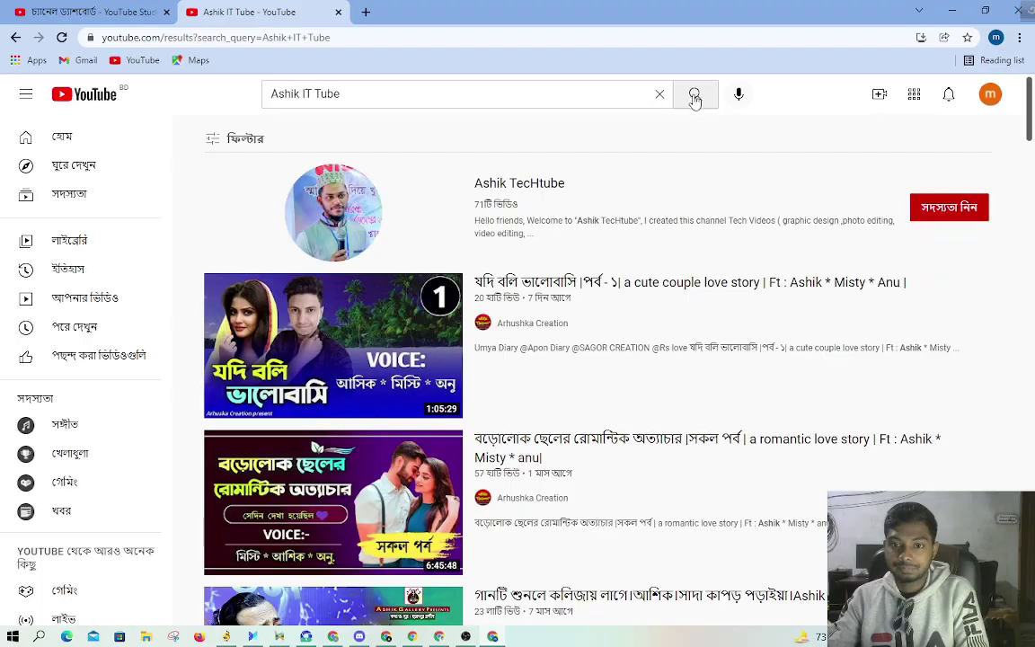
{"action": "scroll", "coordinate": [693, 203], "scroll_direction": "down", "scroll_amount": 12}
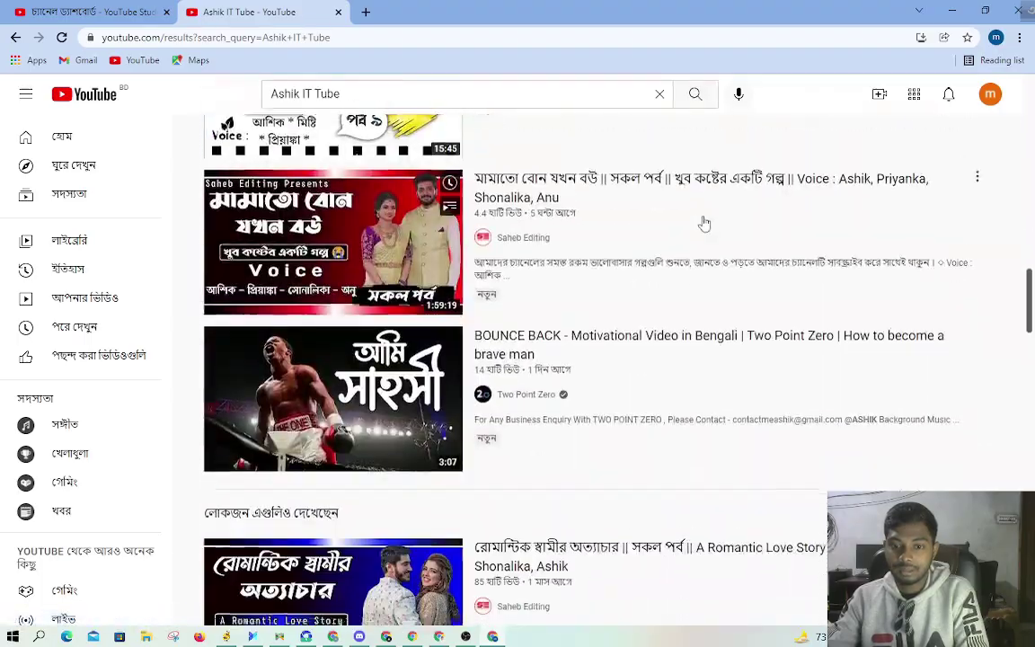
{"action": "scroll", "coordinate": [705, 223], "scroll_direction": "down", "scroll_amount": 10}
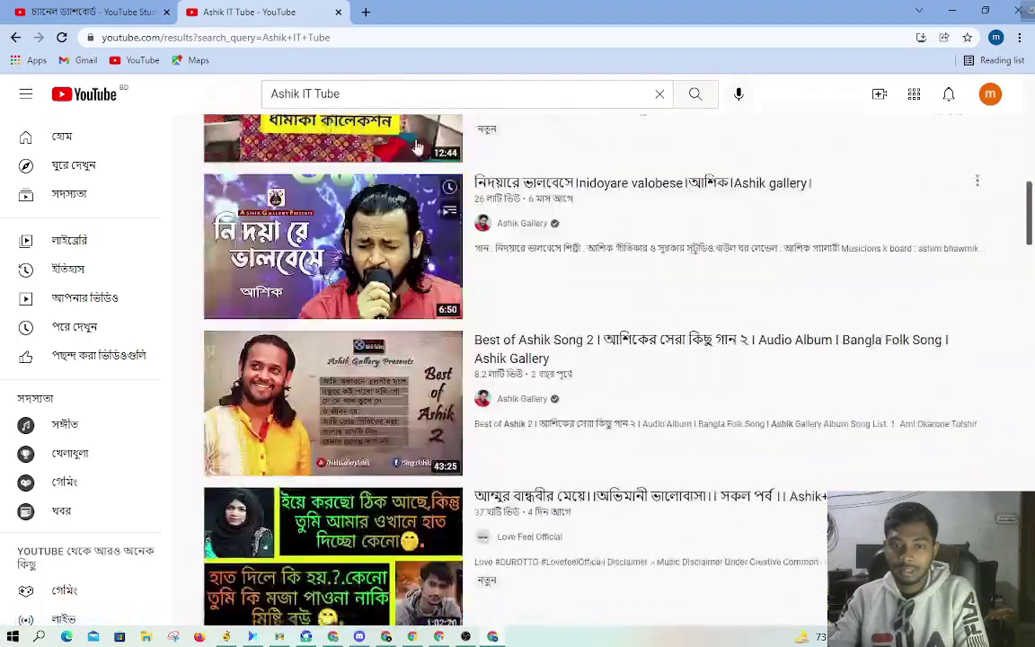
{"action": "scroll", "coordinate": [416, 146], "scroll_direction": "up", "scroll_amount": 20}
Step: Filter the results to channels only and browse the many lookalike Ashik IT Tube channels
{"action": "left_click", "coordinate": [238, 149]}
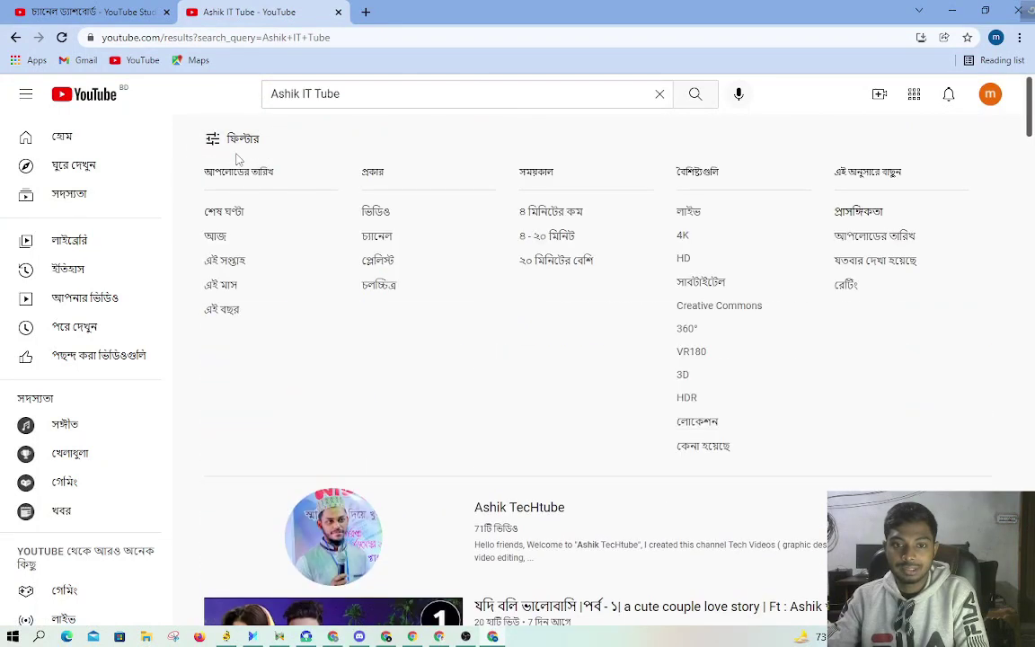
{"action": "left_click", "coordinate": [377, 239]}
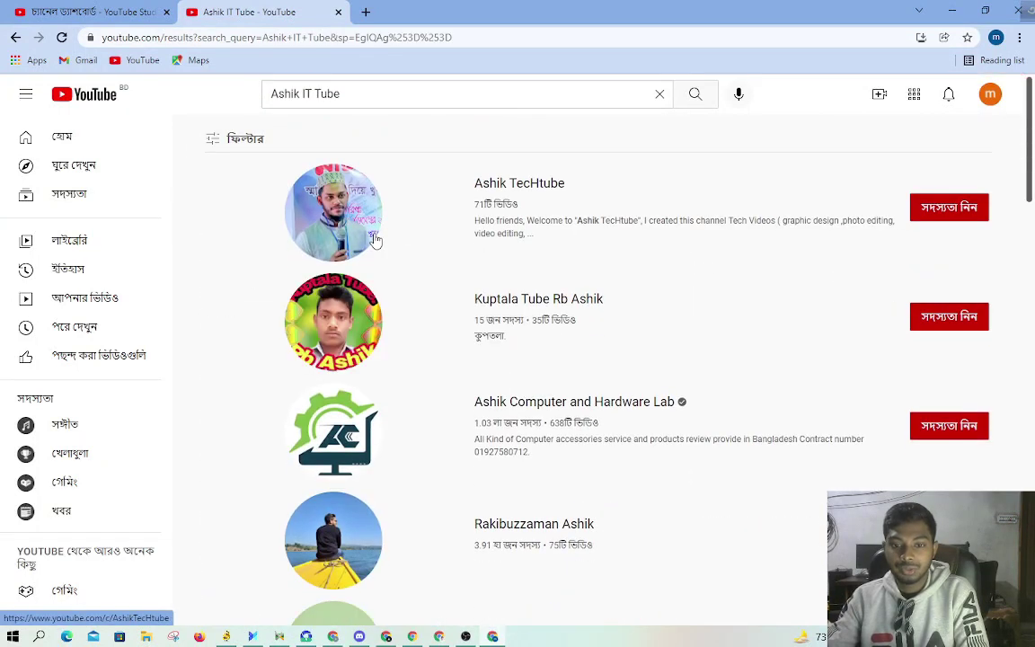
{"action": "scroll", "coordinate": [563, 338], "scroll_direction": "down", "scroll_amount": 4}
{"action": "scroll", "coordinate": [564, 338], "scroll_direction": "down", "scroll_amount": 15}
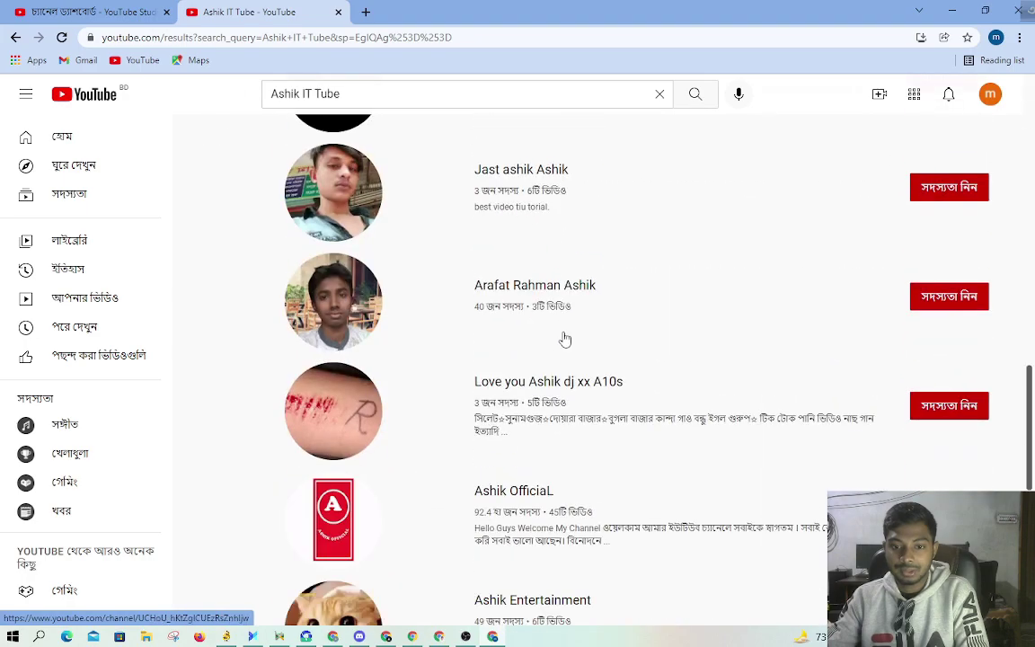
{"action": "scroll", "coordinate": [566, 343], "scroll_direction": "down", "scroll_amount": 15}
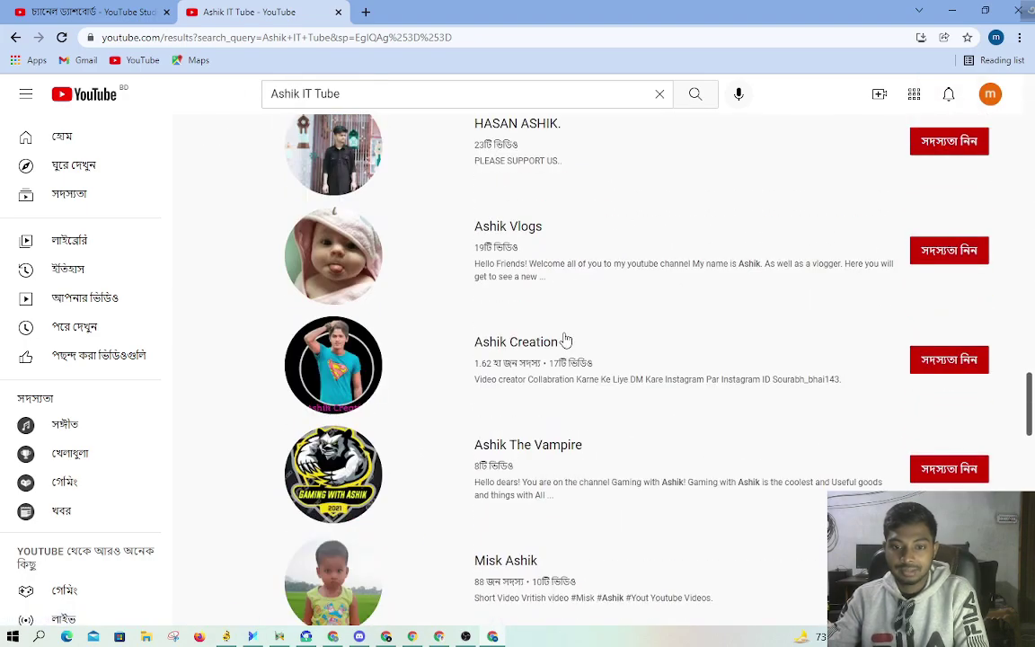
{"action": "scroll", "coordinate": [566, 339], "scroll_direction": "down", "scroll_amount": 15}
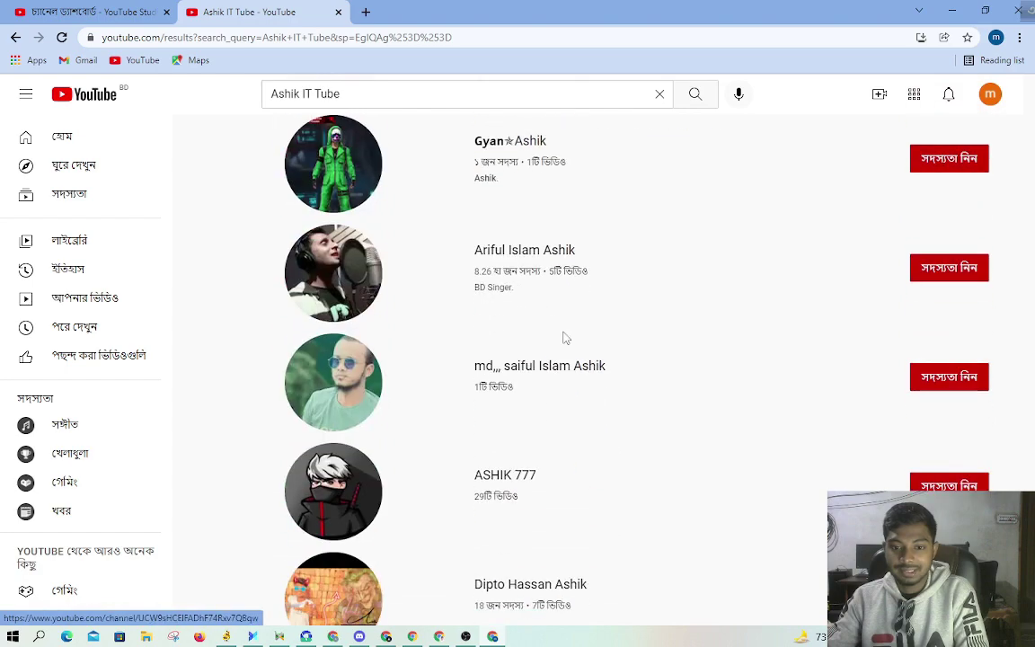
{"action": "scroll", "coordinate": [566, 339], "scroll_direction": "down", "scroll_amount": 8}
{"action": "scroll", "coordinate": [564, 341], "scroll_direction": "up", "scroll_amount": 4}
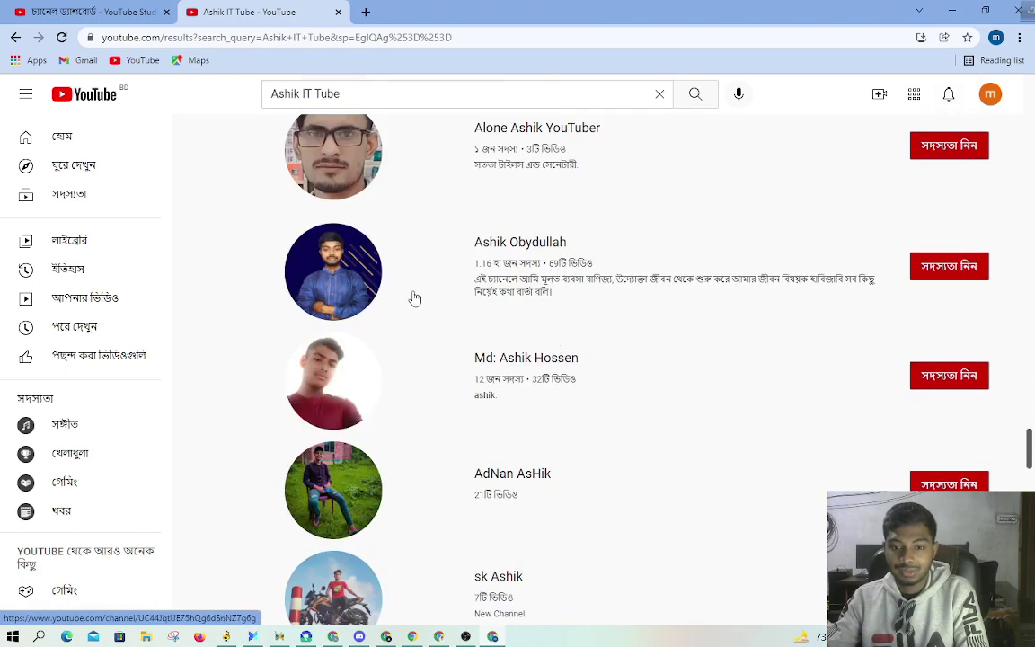
{"action": "scroll", "coordinate": [565, 340], "scroll_direction": "down", "scroll_amount": 8}
{"action": "scroll", "coordinate": [563, 305], "scroll_direction": "down", "scroll_amount": 12}
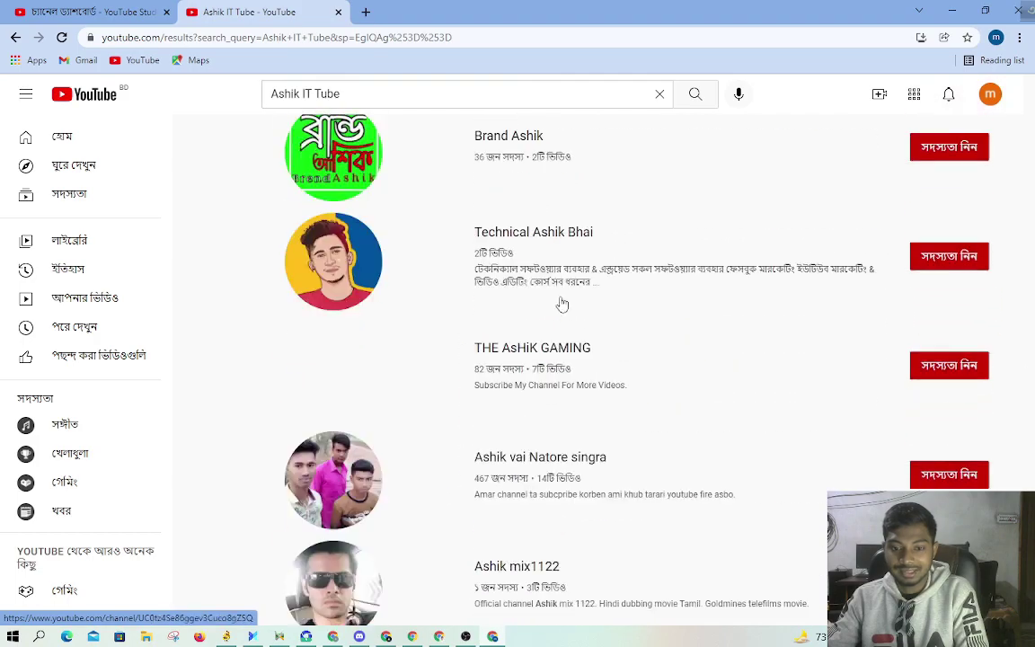
{"action": "scroll", "coordinate": [563, 306], "scroll_direction": "down", "scroll_amount": 15}
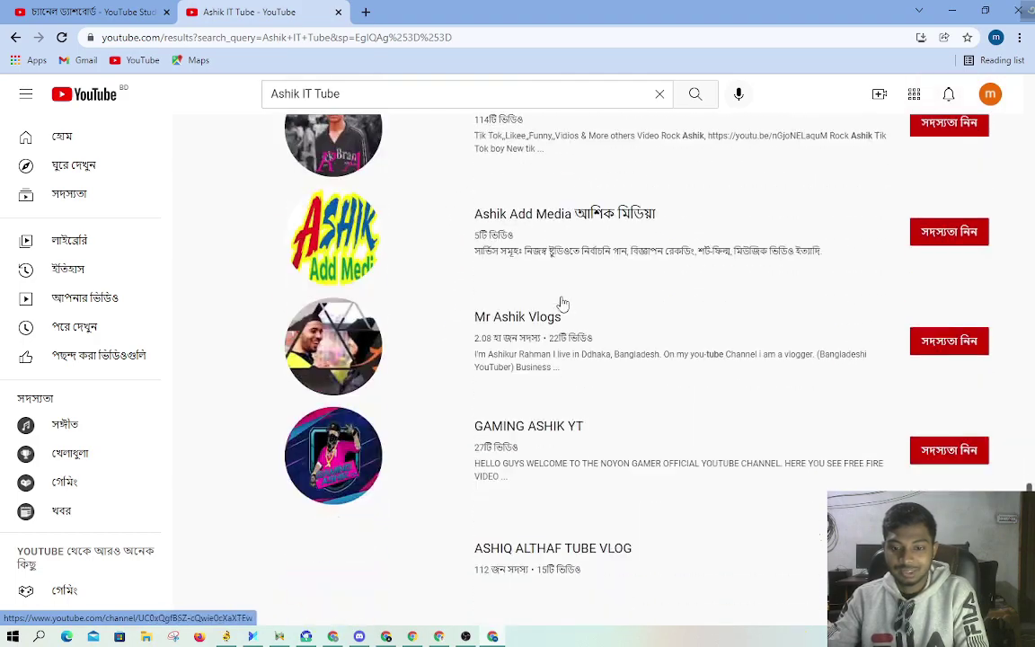
{"action": "scroll", "coordinate": [563, 305], "scroll_direction": "down", "scroll_amount": 15}
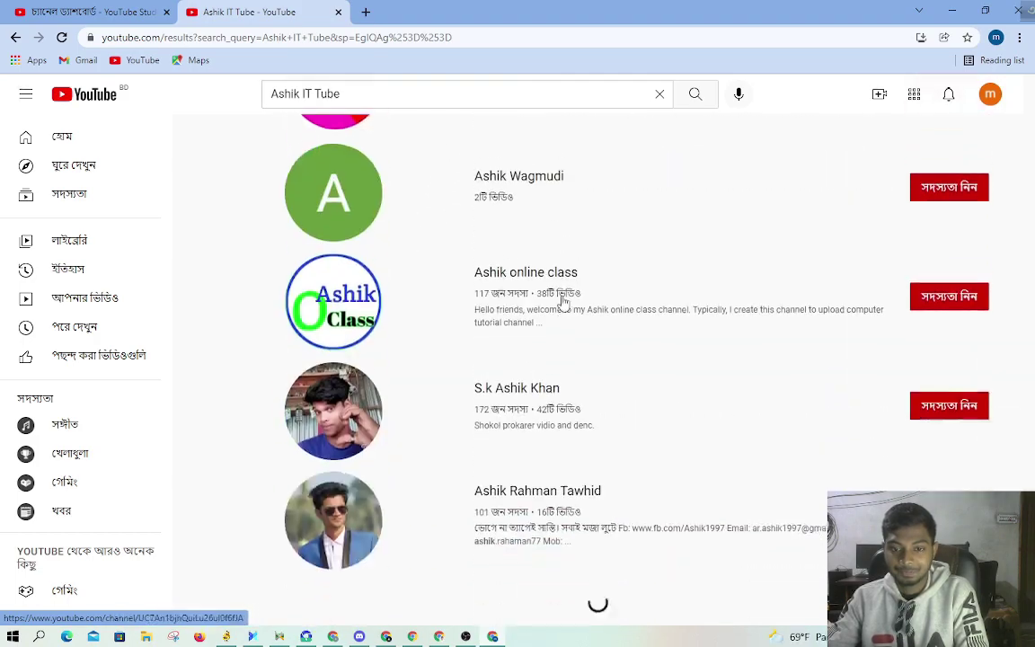
{"action": "scroll", "coordinate": [564, 305], "scroll_direction": "down", "scroll_amount": 15}
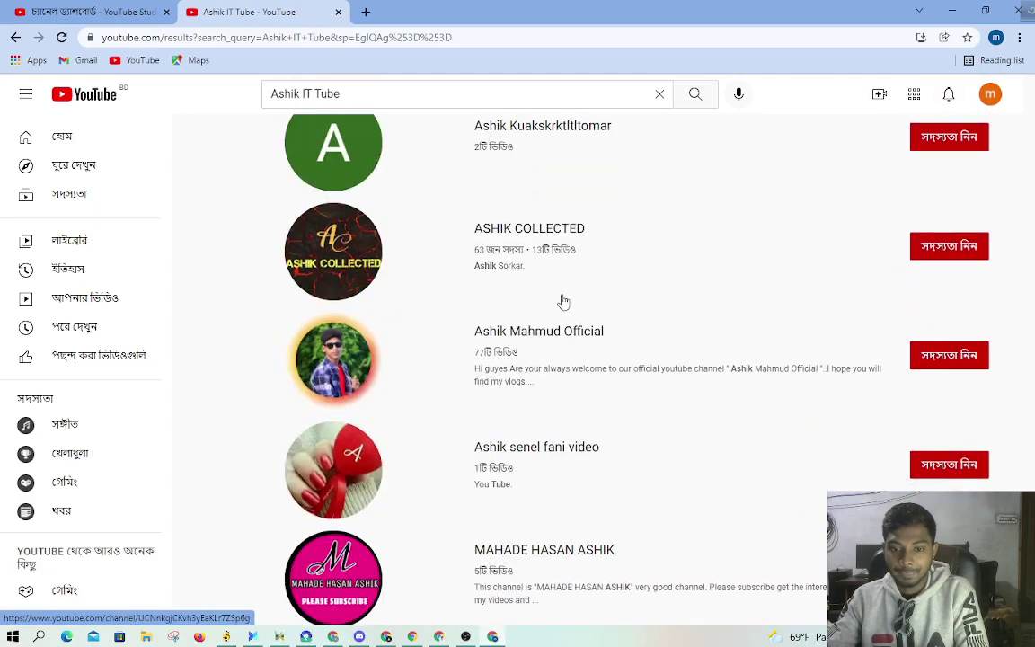
{"action": "scroll", "coordinate": [564, 305], "scroll_direction": "down", "scroll_amount": 15}
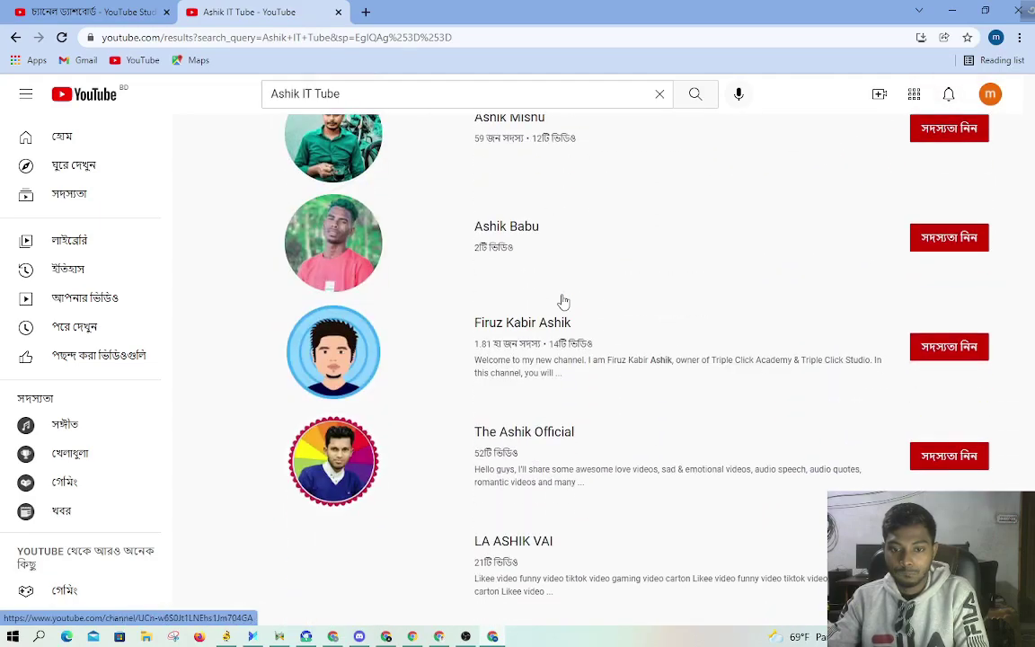
{"action": "scroll", "coordinate": [567, 302], "scroll_direction": "down", "scroll_amount": 15}
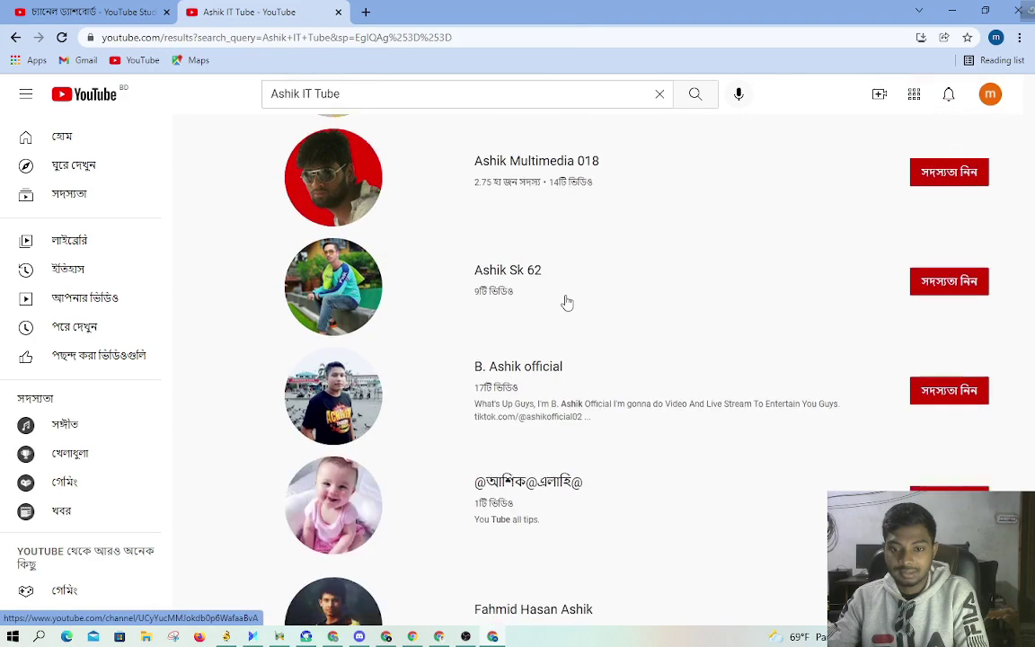
{"action": "scroll", "coordinate": [653, 246], "scroll_direction": "down", "scroll_amount": 10}
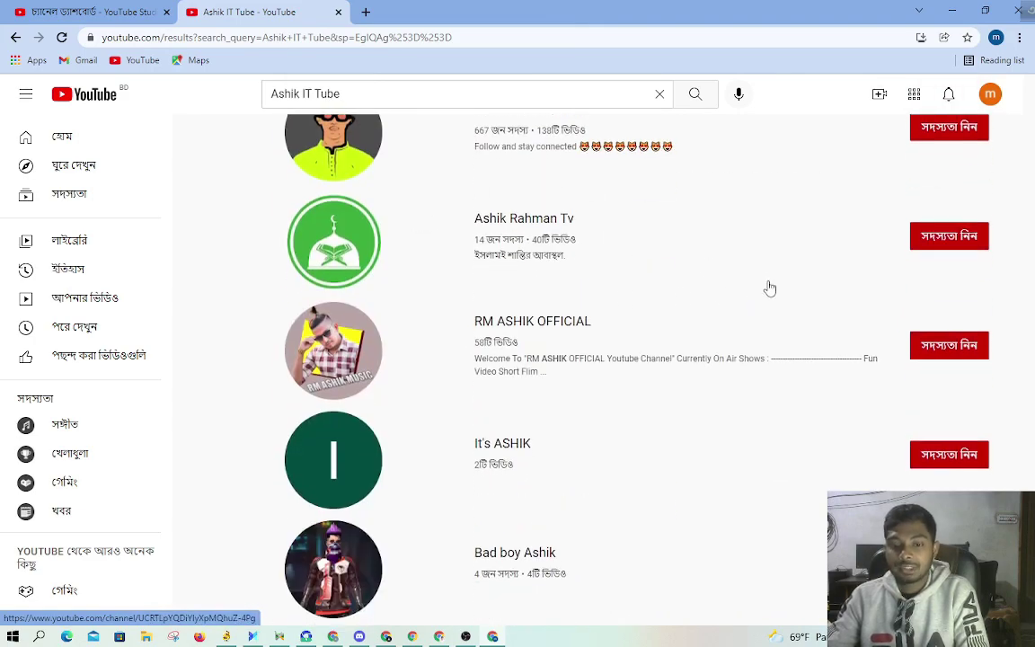
{"action": "scroll", "coordinate": [632, 253], "scroll_direction": "down", "scroll_amount": 4}
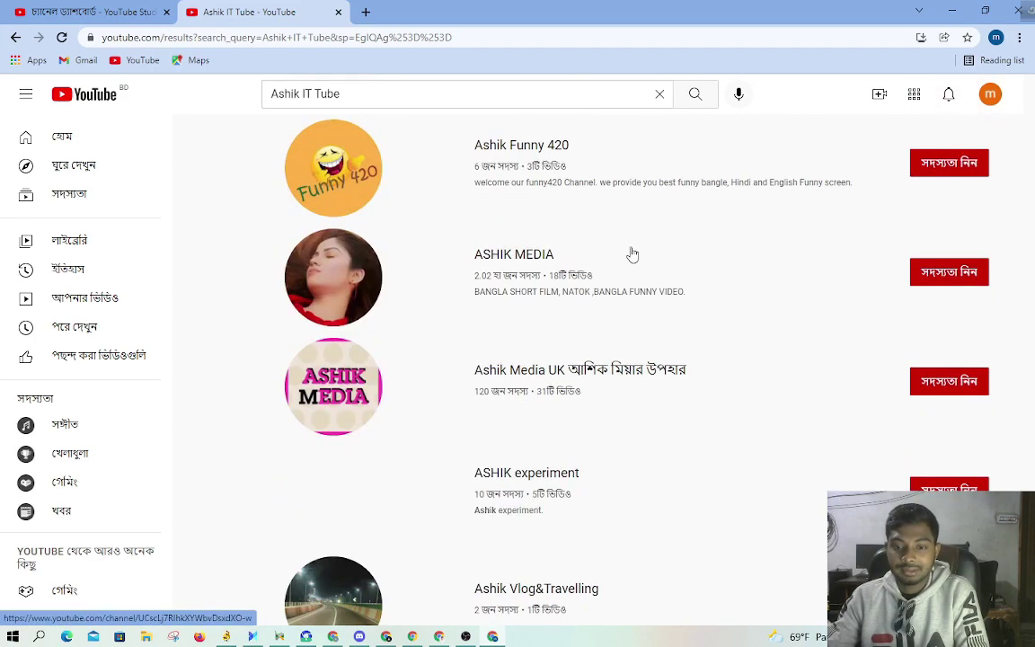
{"action": "left_click", "coordinate": [144, 95]}
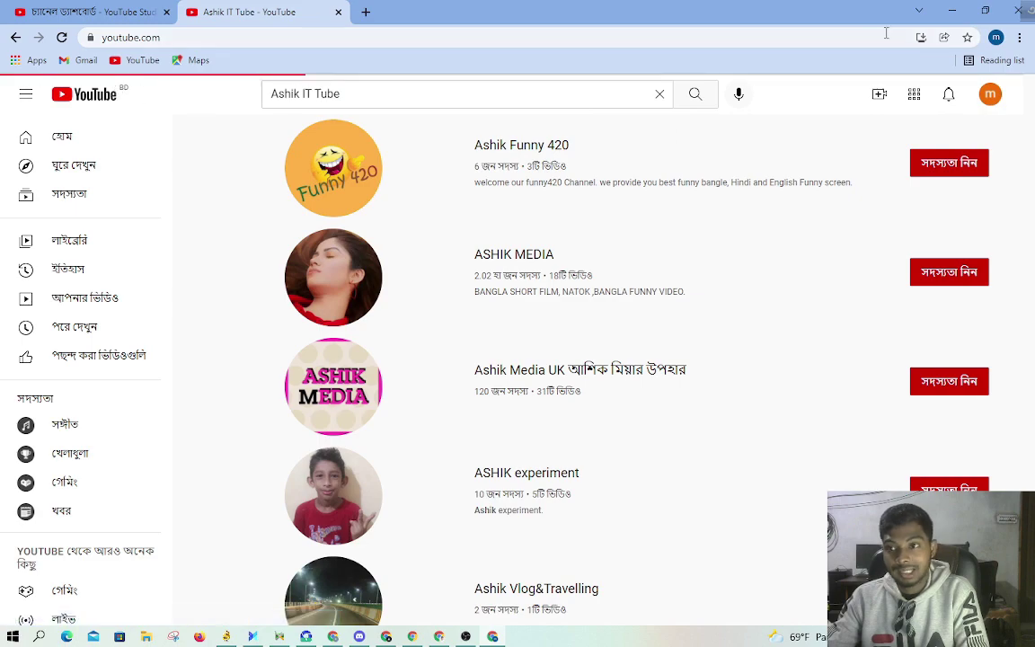
{"action": "left_click", "coordinate": [952, 10]}
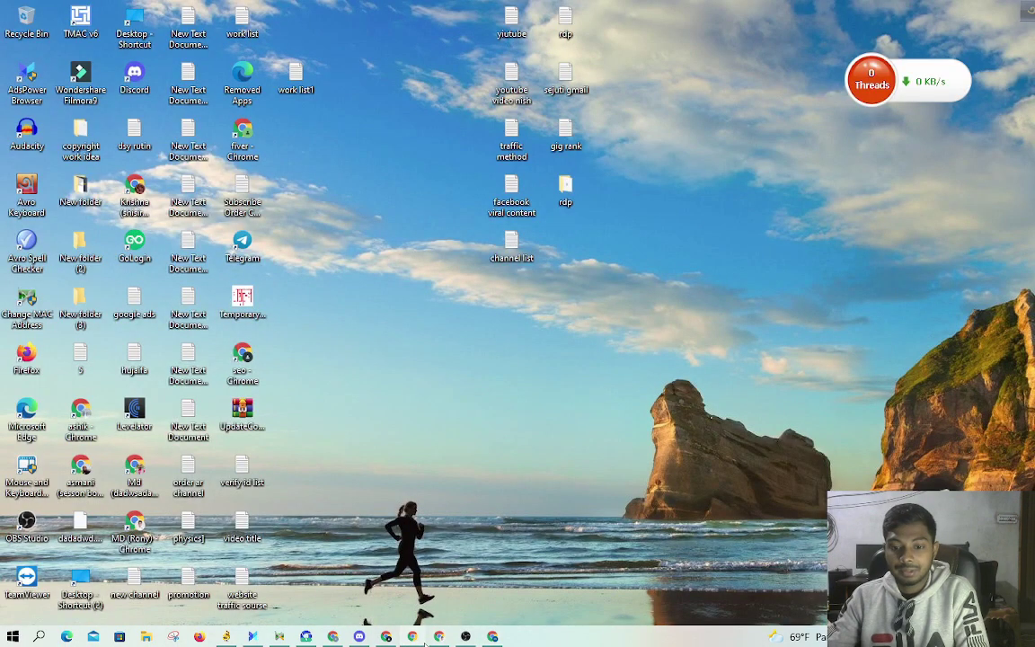
Step: Return to the Facebook page and minimize the Messenger chat window
{"action": "left_click", "coordinate": [387, 636]}
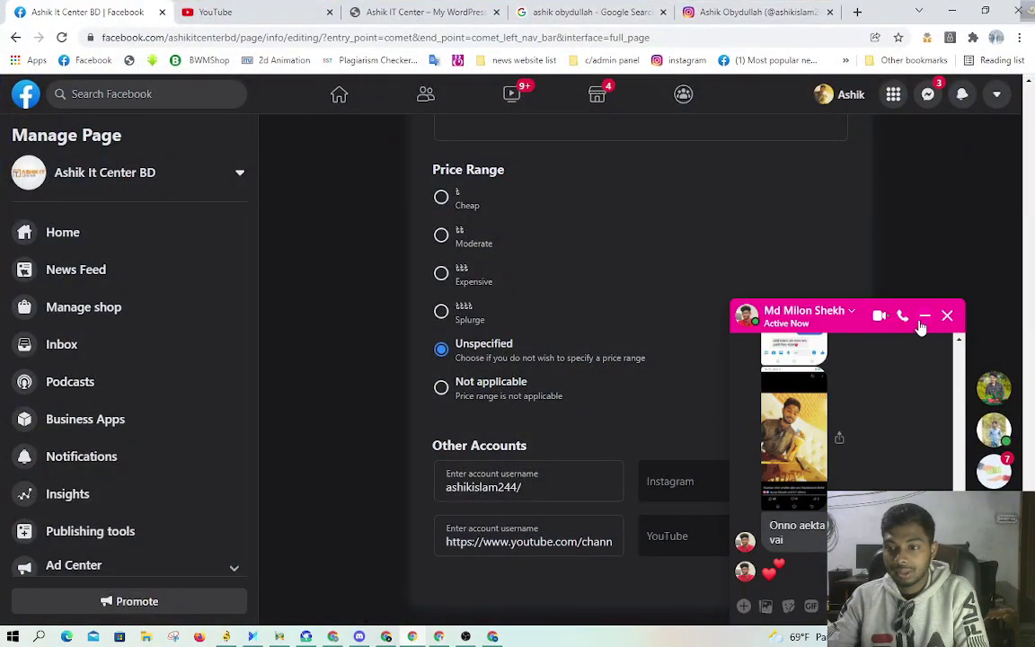
{"action": "left_click", "coordinate": [925, 315]}
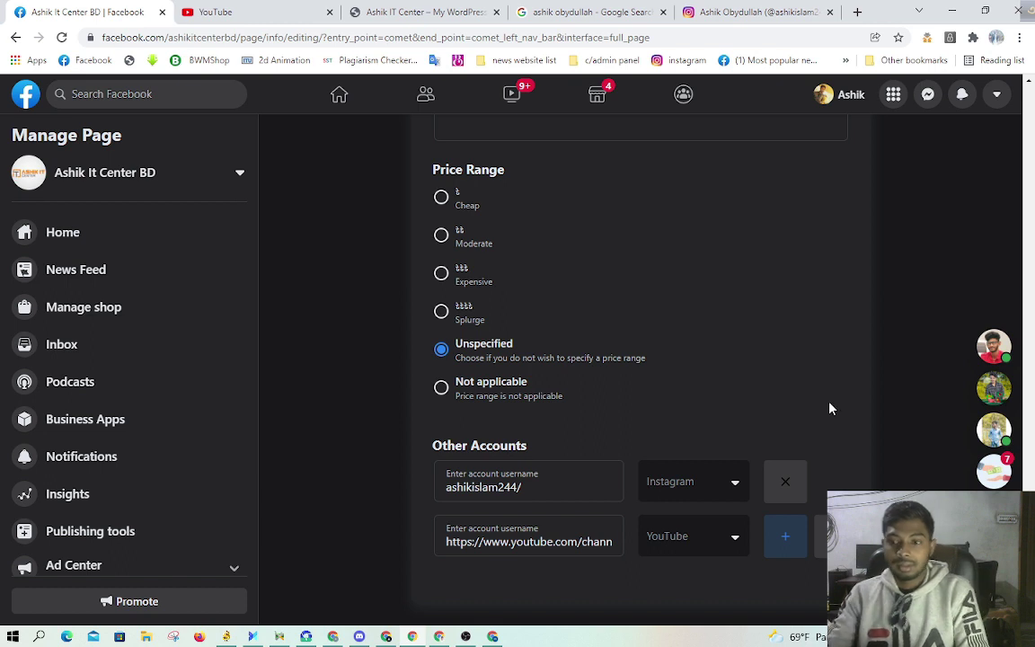
{"action": "scroll", "coordinate": [615, 358], "scroll_direction": "up", "scroll_amount": 1}
{"action": "scroll", "coordinate": [638, 377], "scroll_direction": "down", "scroll_amount": 1}
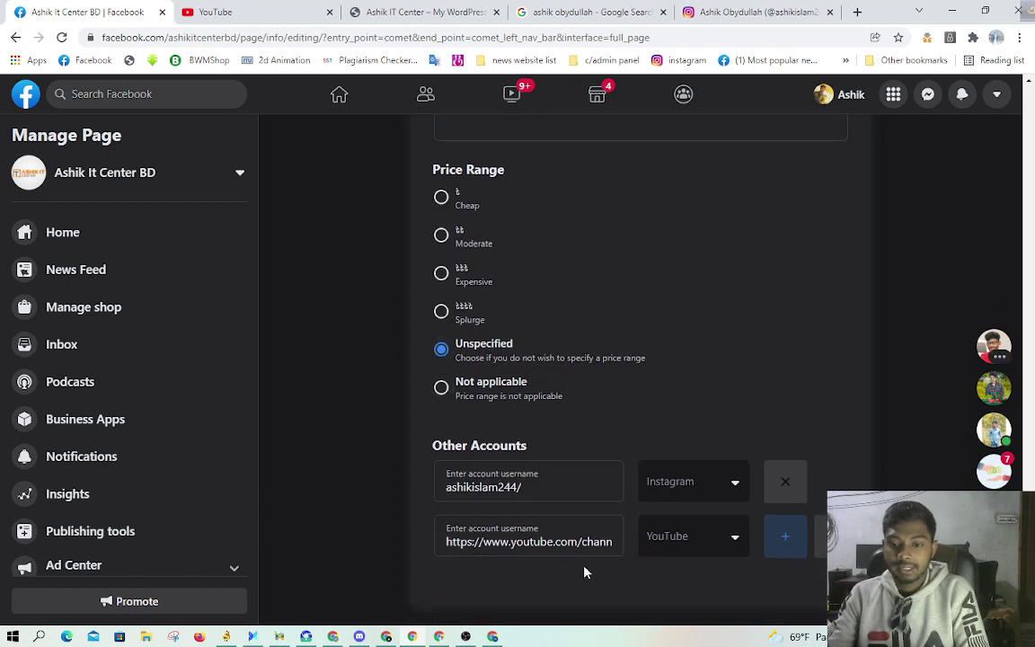
Step: Check the YouTube account's platform dropdown, then bring the OBS recorder forward
{"action": "left_click", "coordinate": [712, 544]}
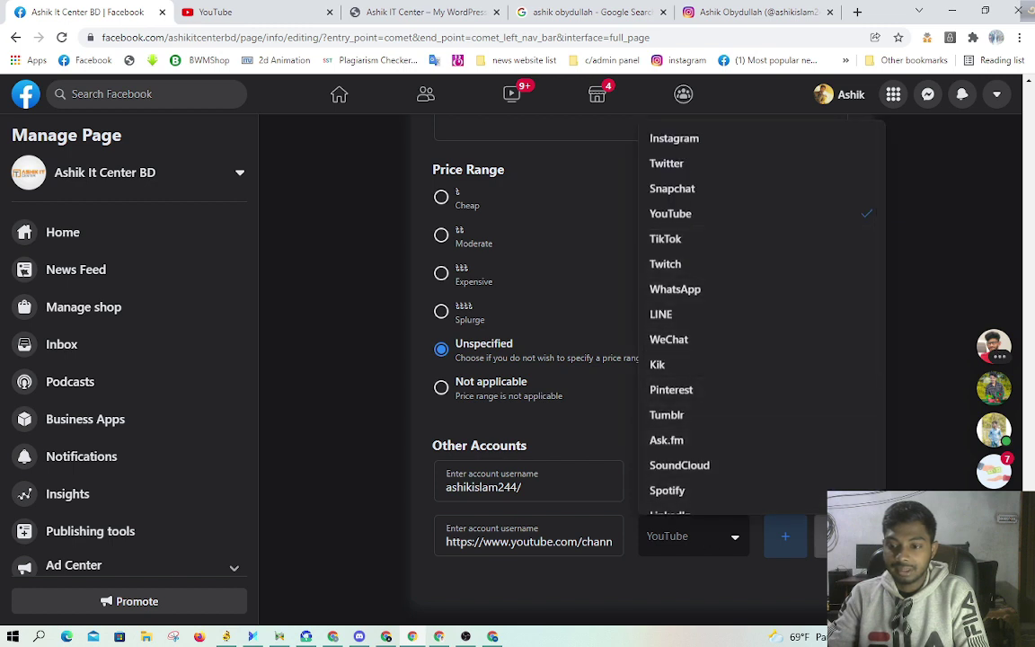
{"action": "scroll", "coordinate": [649, 423], "scroll_direction": "up", "scroll_amount": 2}
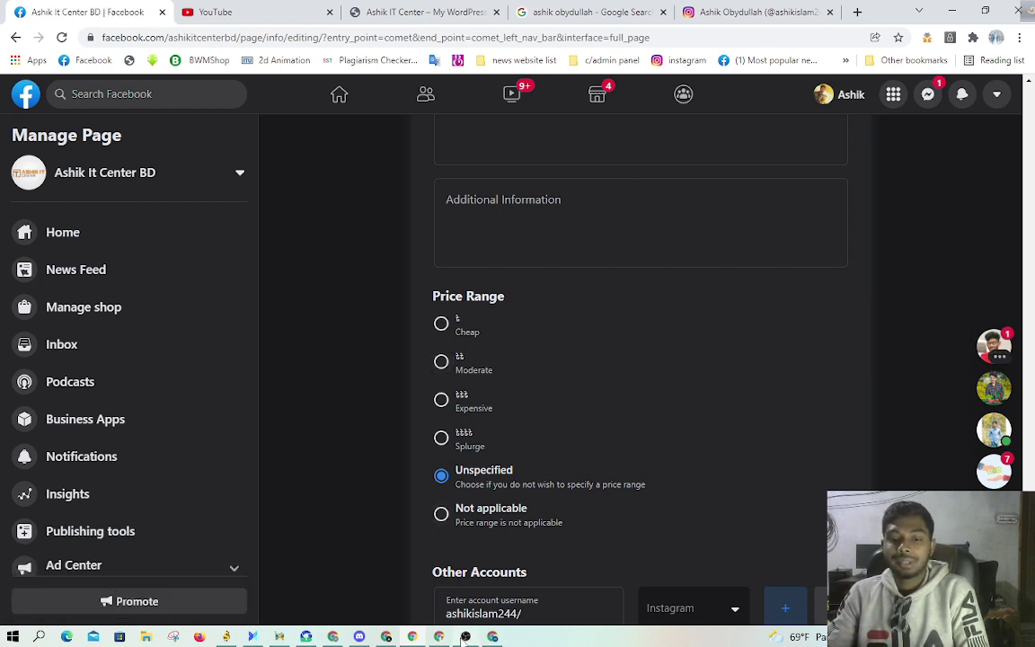
{"action": "mouse_move", "coordinate": [465, 637]}
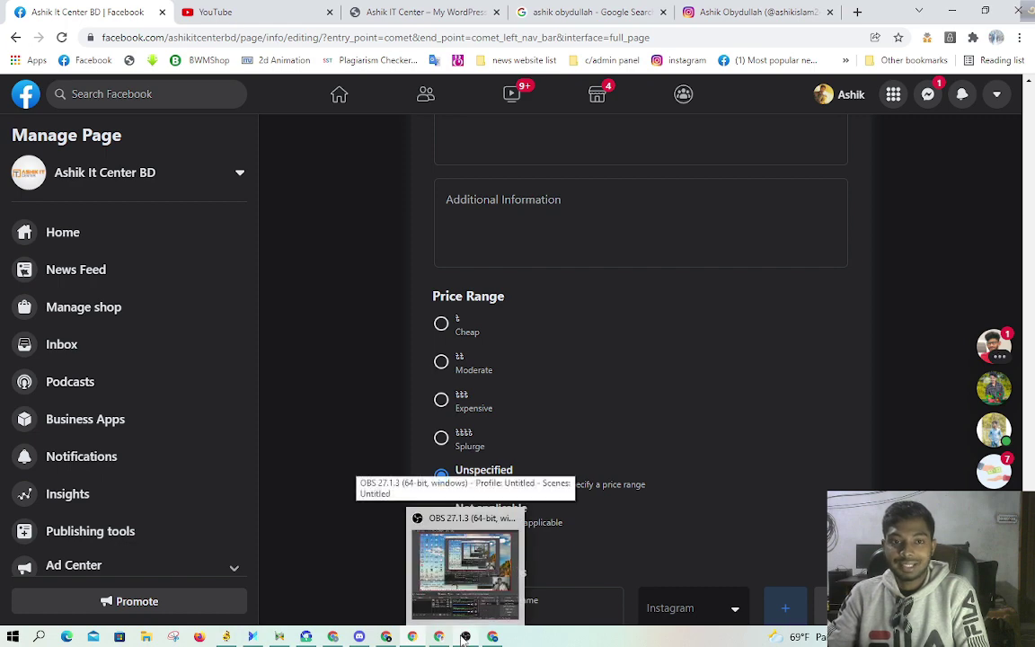
{"action": "left_click", "coordinate": [465, 637]}
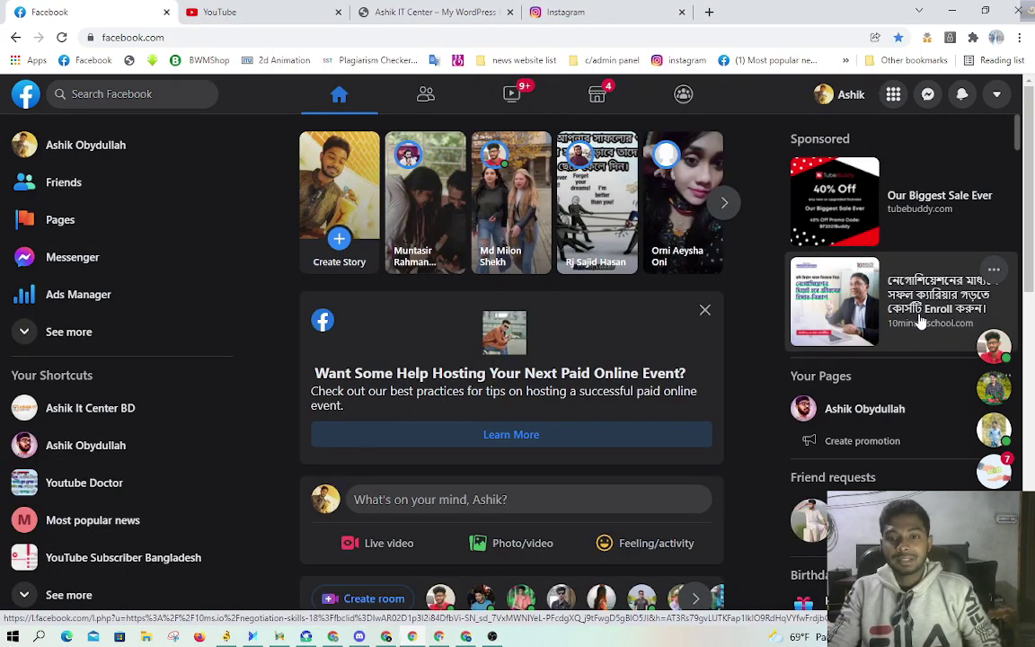
Step: Close the YouTube, Ashik IT Center website and Instagram tabs, and dismiss the paid online event card
{"action": "left_click", "coordinate": [338, 13]}
{"action": "left_click", "coordinate": [338, 12]}
{"action": "left_click", "coordinate": [339, 13]}
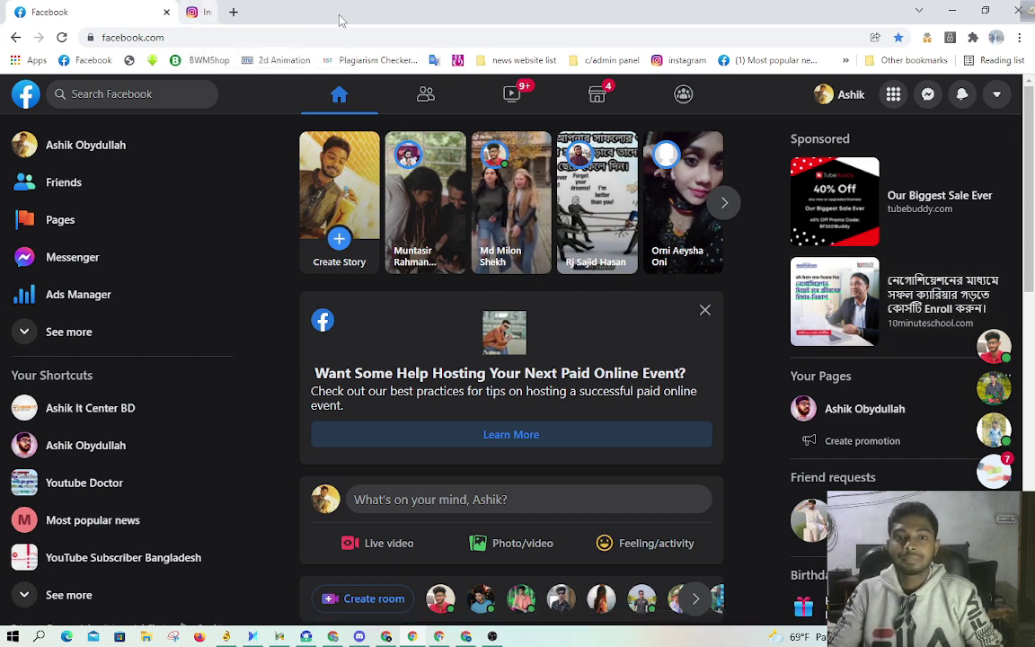
{"action": "left_click", "coordinate": [705, 309]}
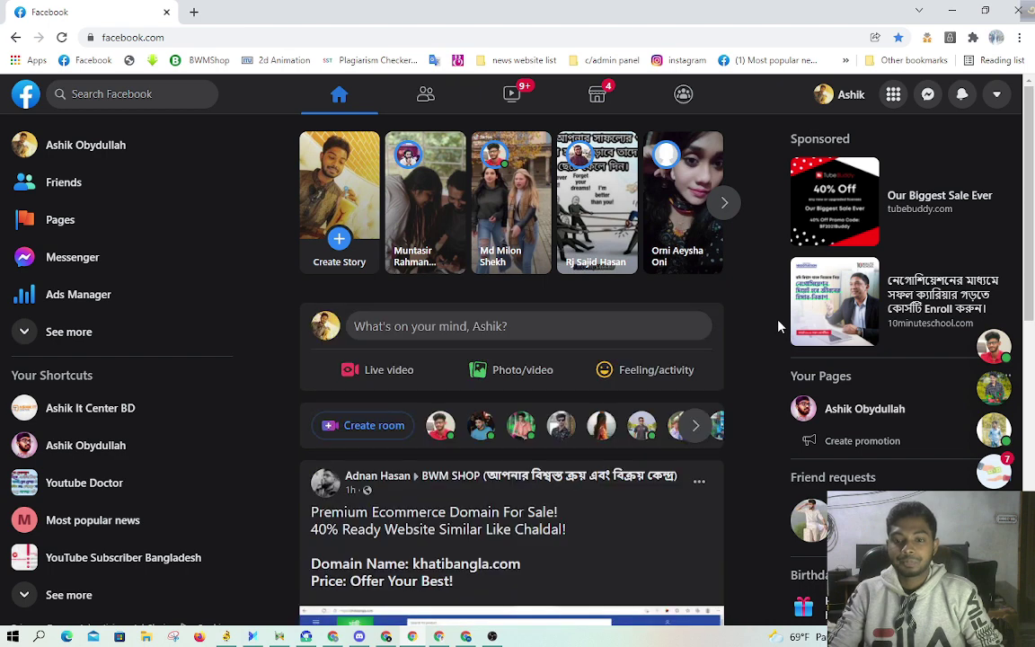
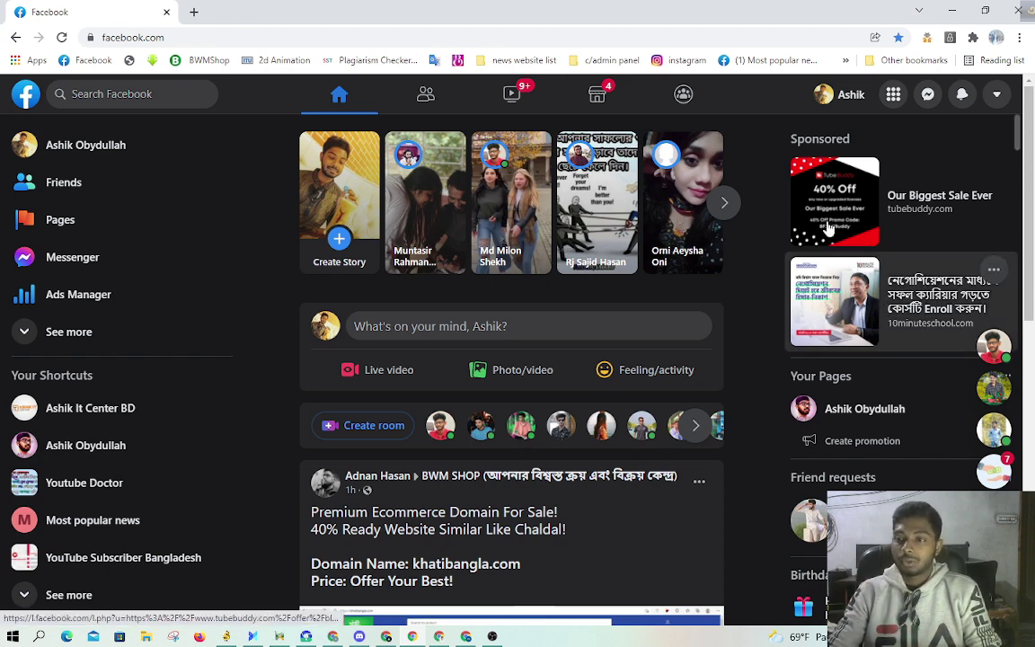
Step: Bring back the Facebook window and go from Business Settings to the Business Manager Home dashboard
{"action": "left_click", "coordinate": [951, 9]}
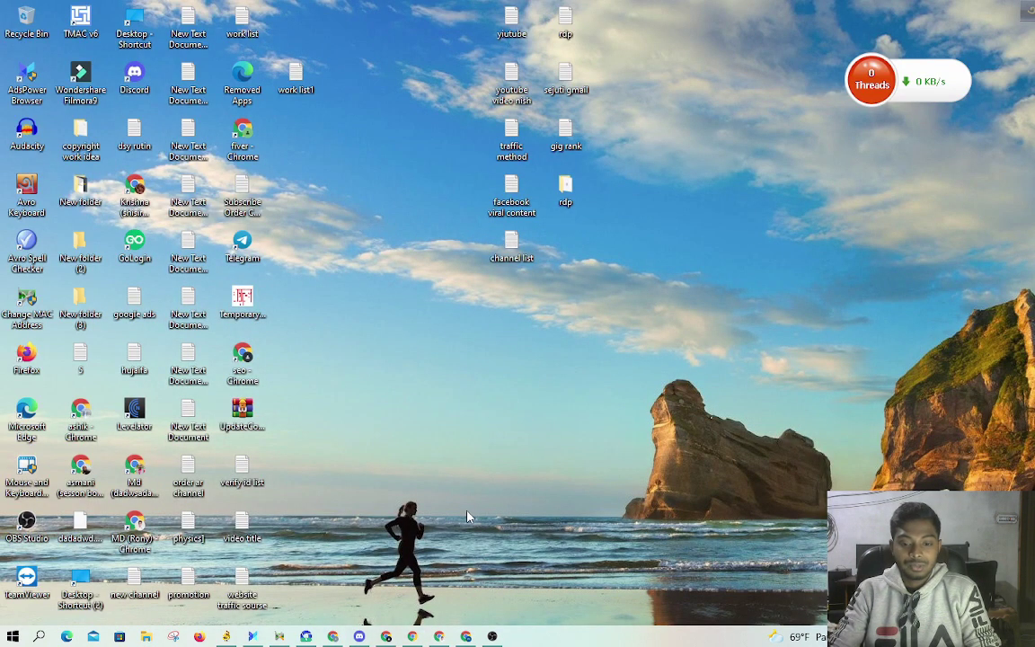
{"action": "left_click", "coordinate": [333, 637]}
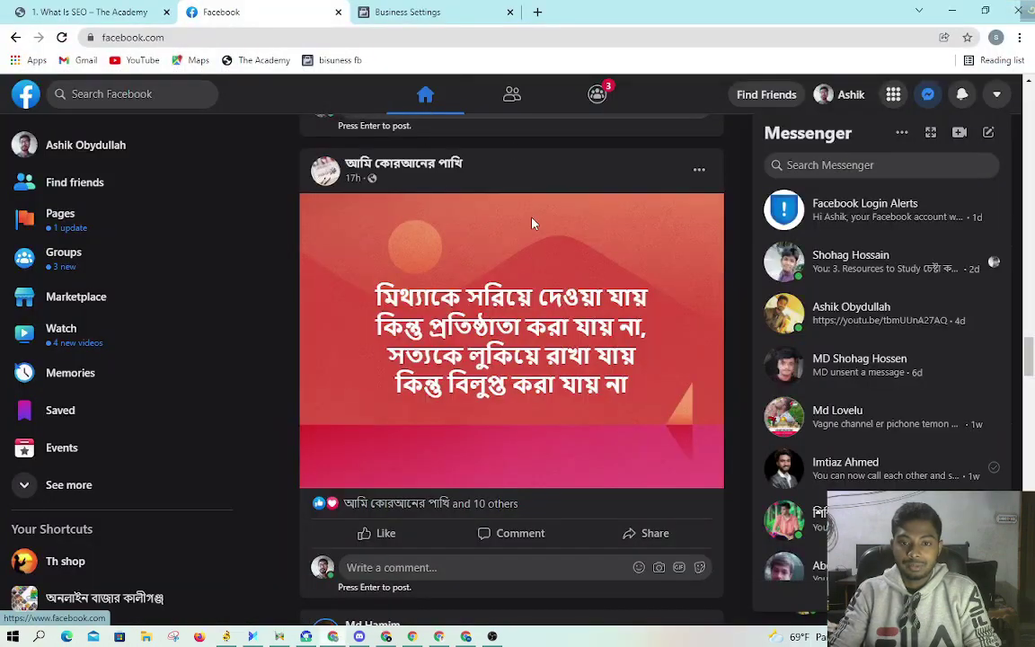
{"action": "left_click", "coordinate": [386, 11]}
{"action": "scroll", "coordinate": [85, 211], "scroll_direction": "up", "scroll_amount": 2}
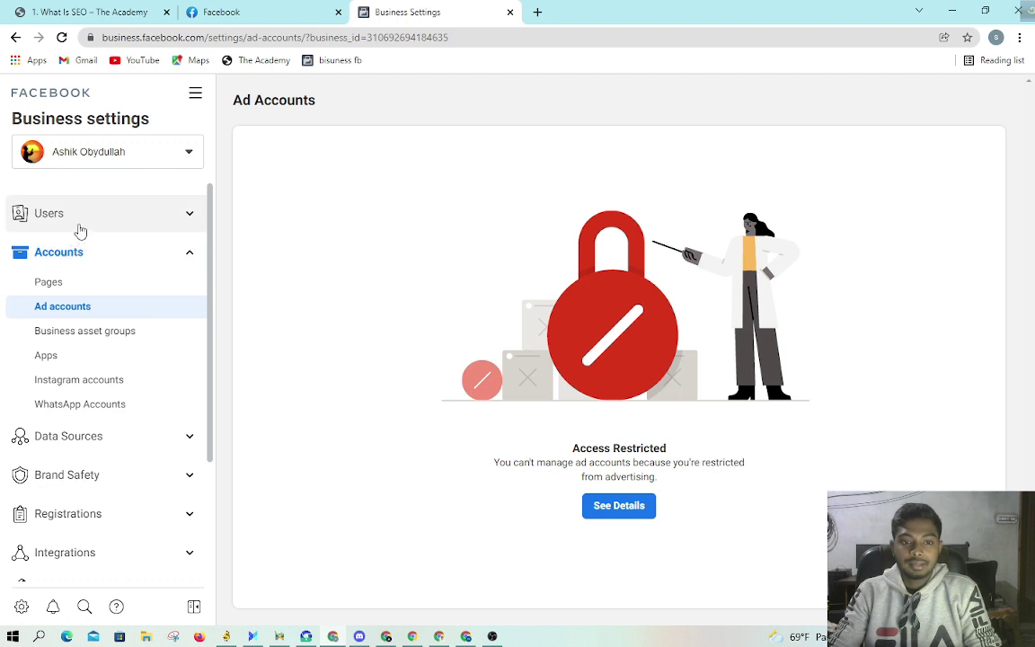
{"action": "left_click", "coordinate": [70, 212]}
{"action": "left_click", "coordinate": [69, 112]}
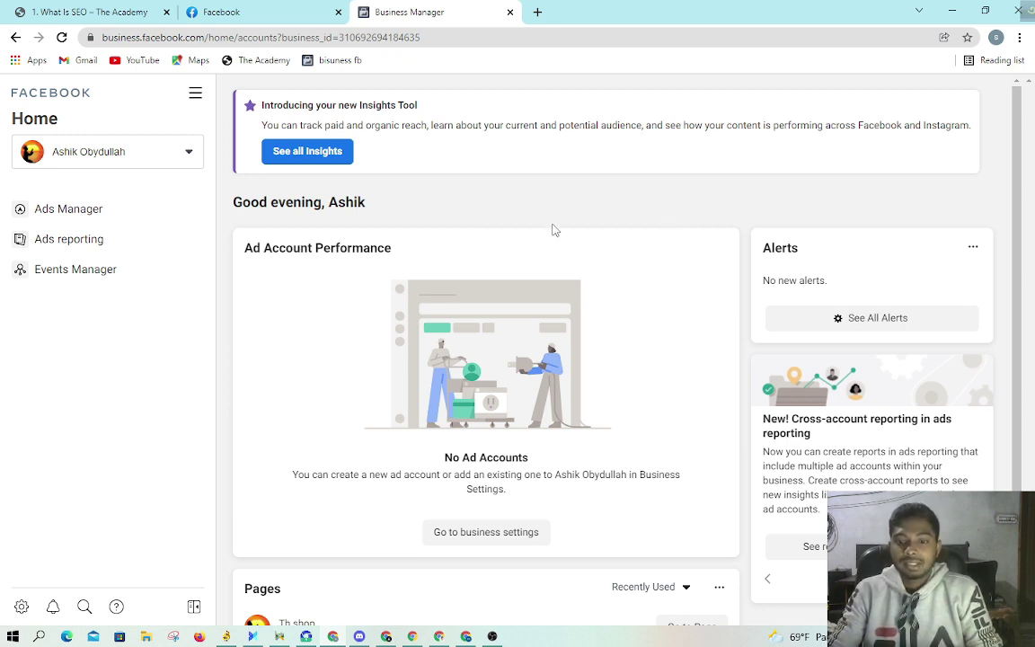
Step: Look over the Home dashboard and the All tools list, then switch to the Facebook news feed
{"action": "scroll", "coordinate": [554, 230], "scroll_direction": "down", "scroll_amount": 2}
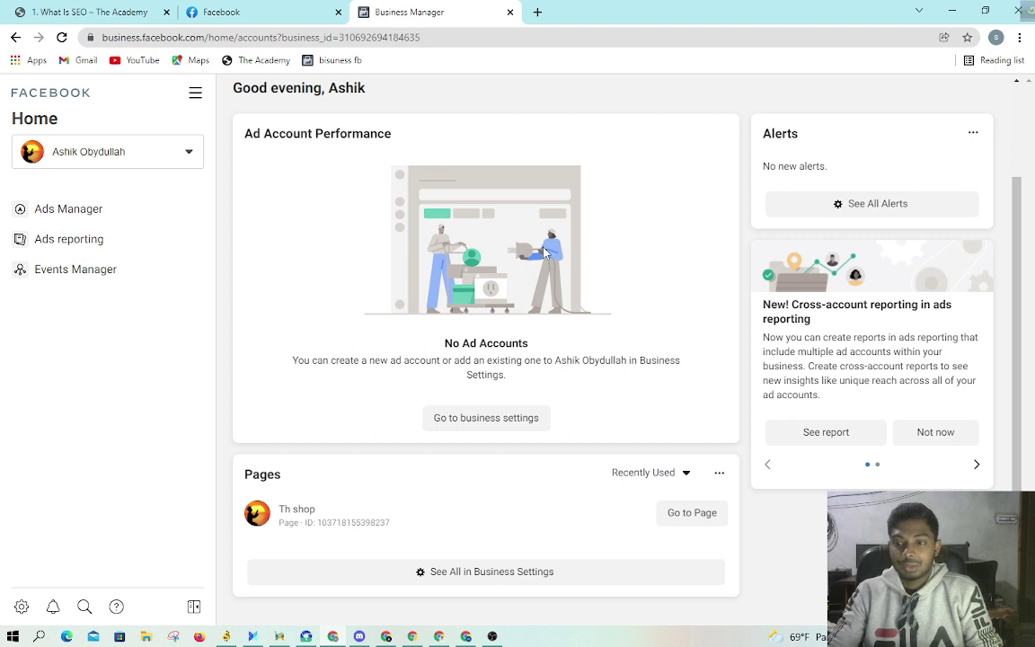
{"action": "scroll", "coordinate": [543, 253], "scroll_direction": "up", "scroll_amount": 2}
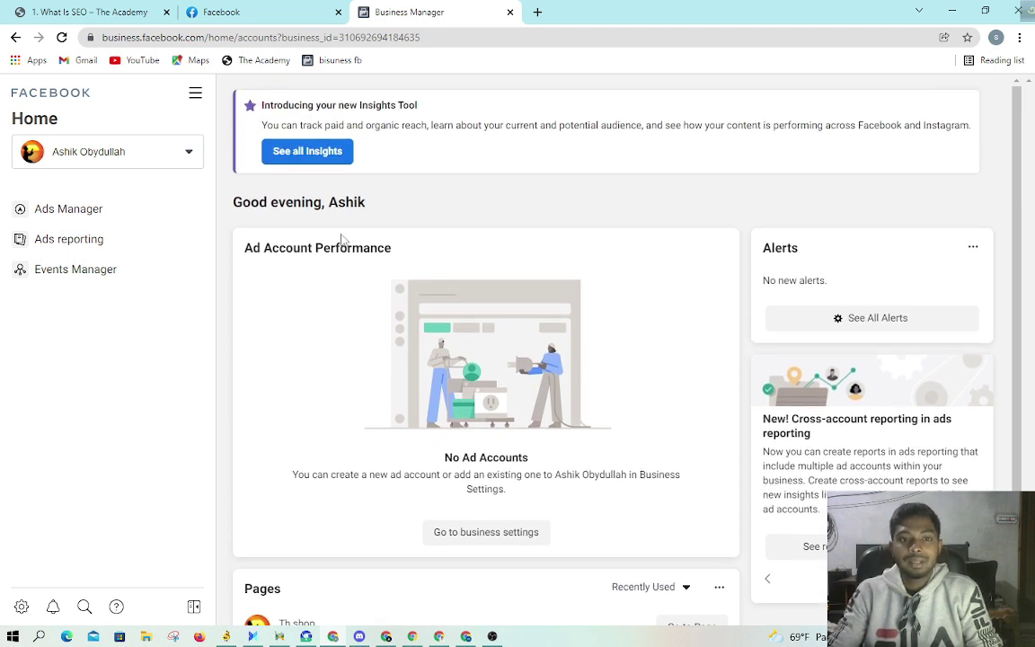
{"action": "left_click", "coordinate": [190, 101]}
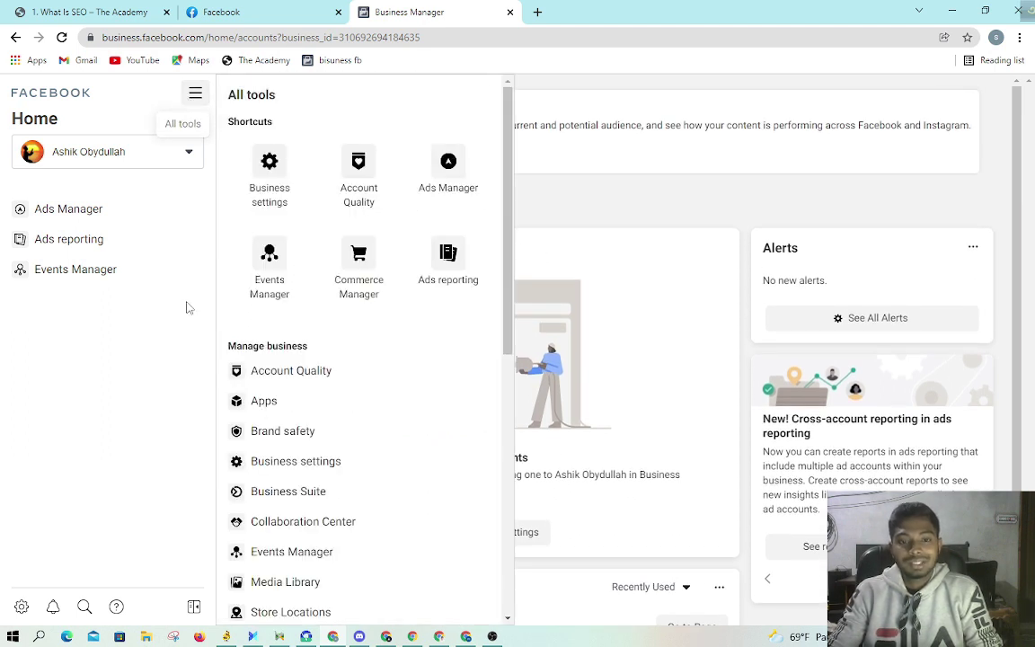
{"action": "left_click", "coordinate": [617, 207]}
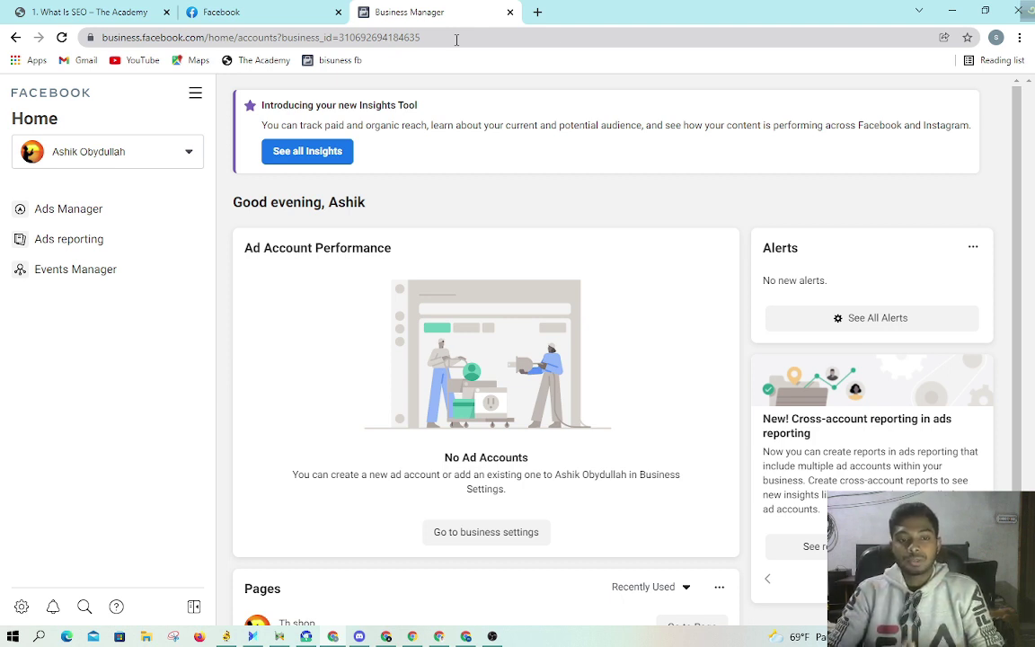
{"action": "left_click", "coordinate": [231, 11]}
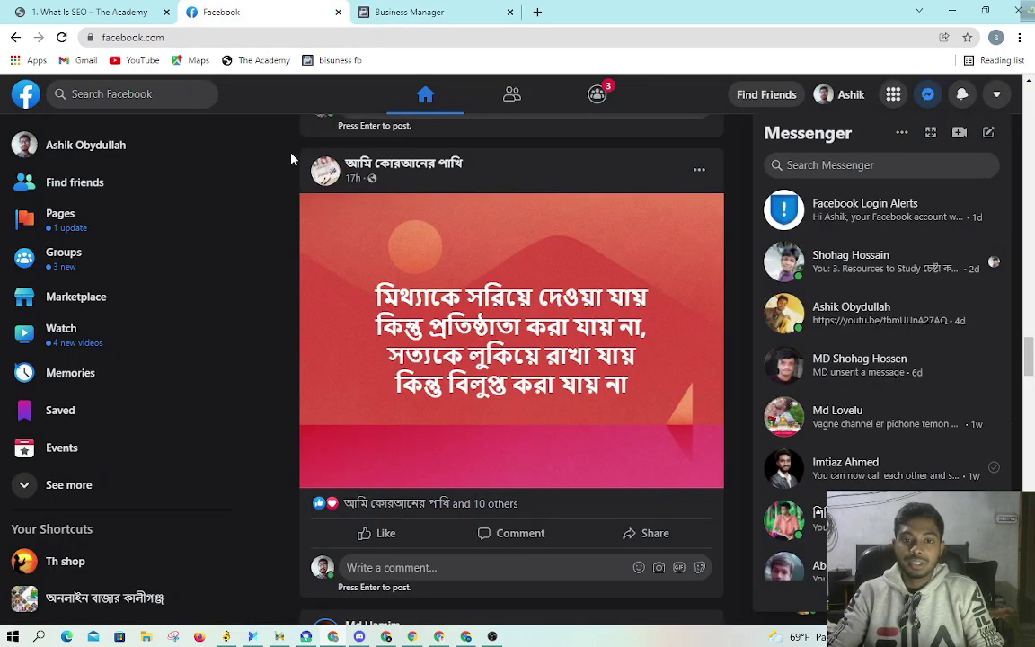
Step: Open Ads Manager from the Facebook left-column shortcuts
{"action": "left_click", "coordinate": [996, 93]}
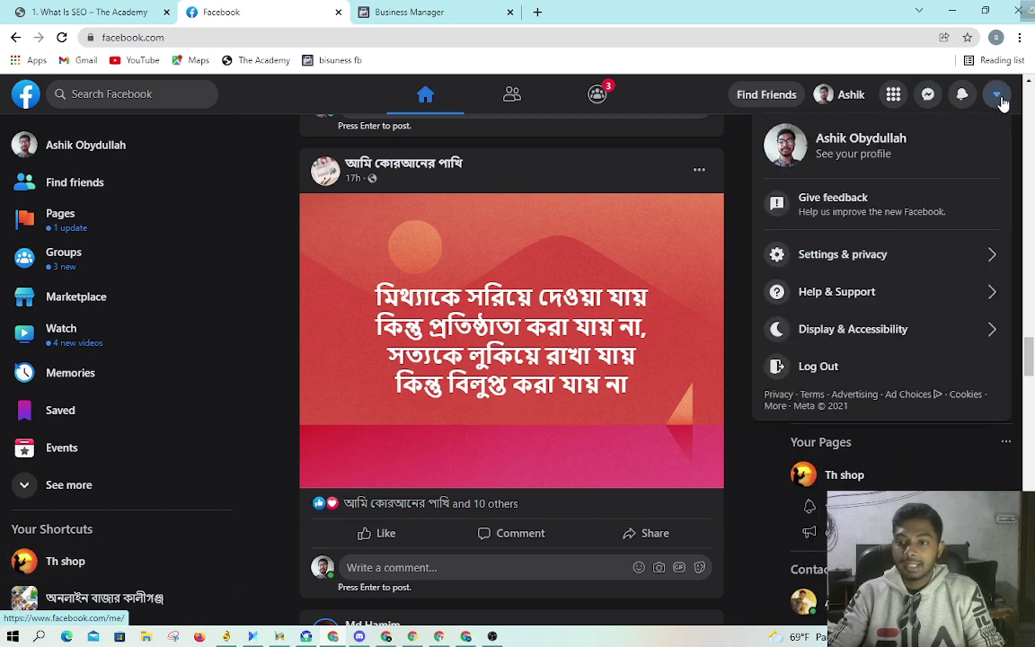
{"action": "left_click", "coordinate": [72, 494]}
{"action": "scroll", "coordinate": [149, 355], "scroll_direction": "down", "scroll_amount": 1}
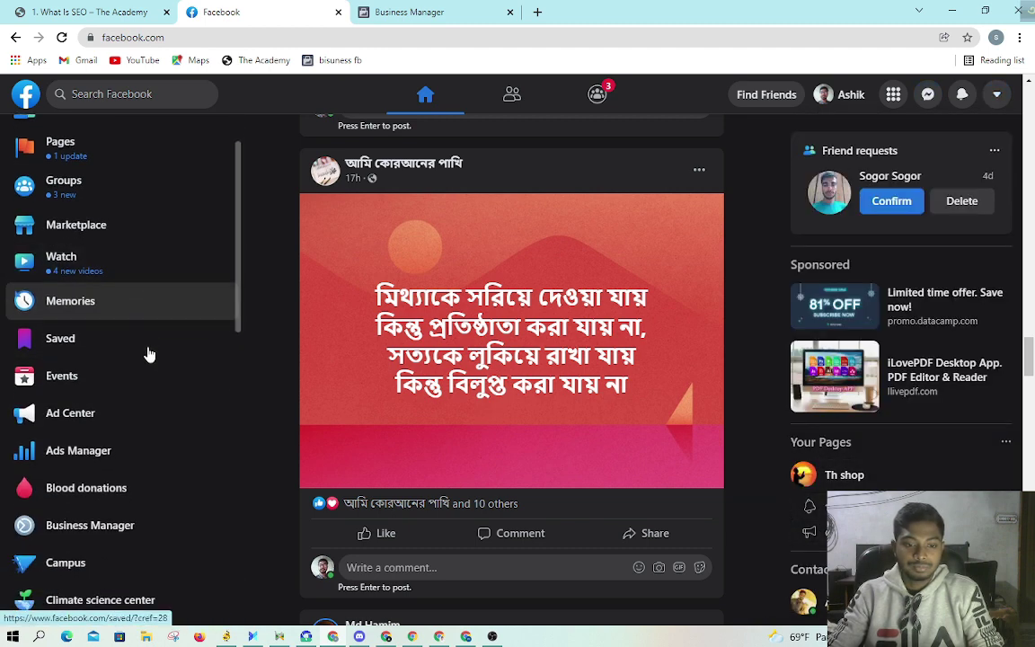
{"action": "scroll", "coordinate": [150, 354], "scroll_direction": "down", "scroll_amount": 1}
{"action": "left_click", "coordinate": [99, 377]}
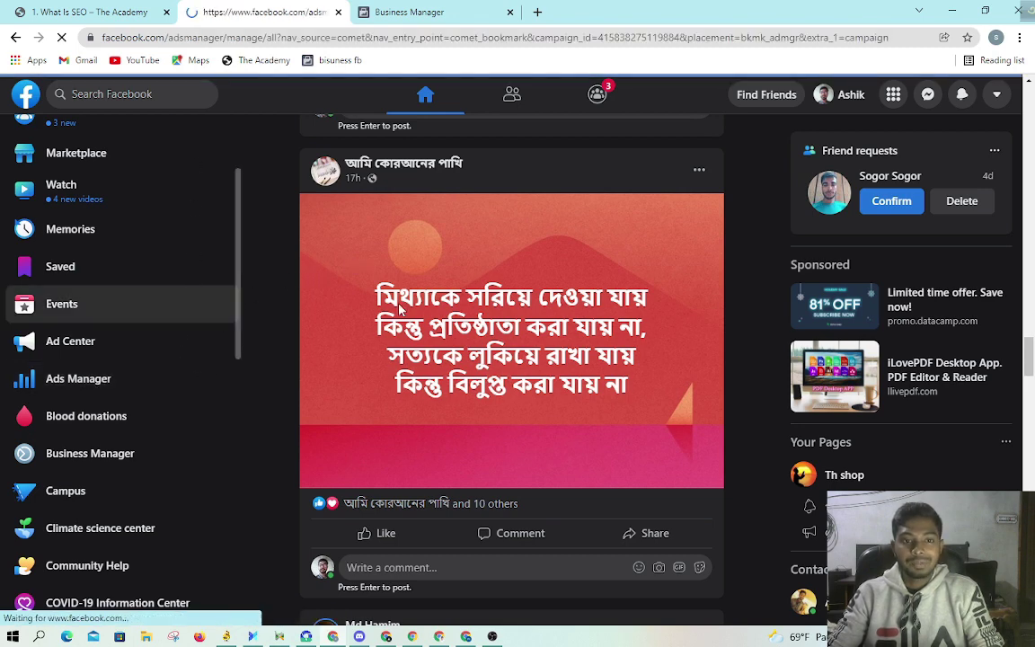
Step: Close the What Is SEO tab, dismiss the restriction notice, check ad account settings, return to Business Home
{"action": "left_click", "coordinate": [166, 12]}
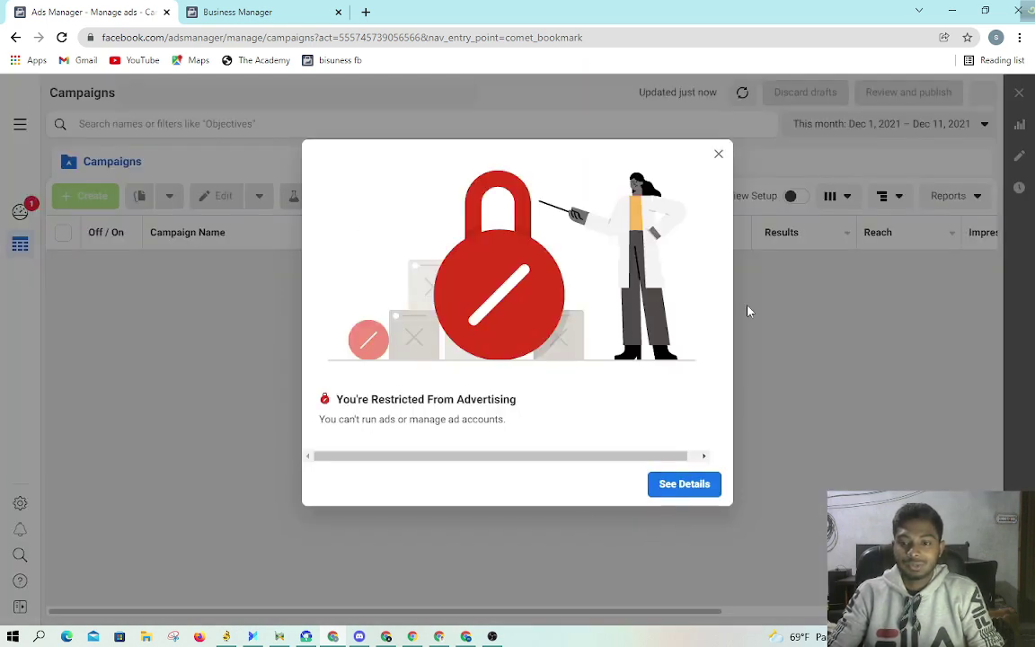
{"action": "left_click", "coordinate": [720, 155]}
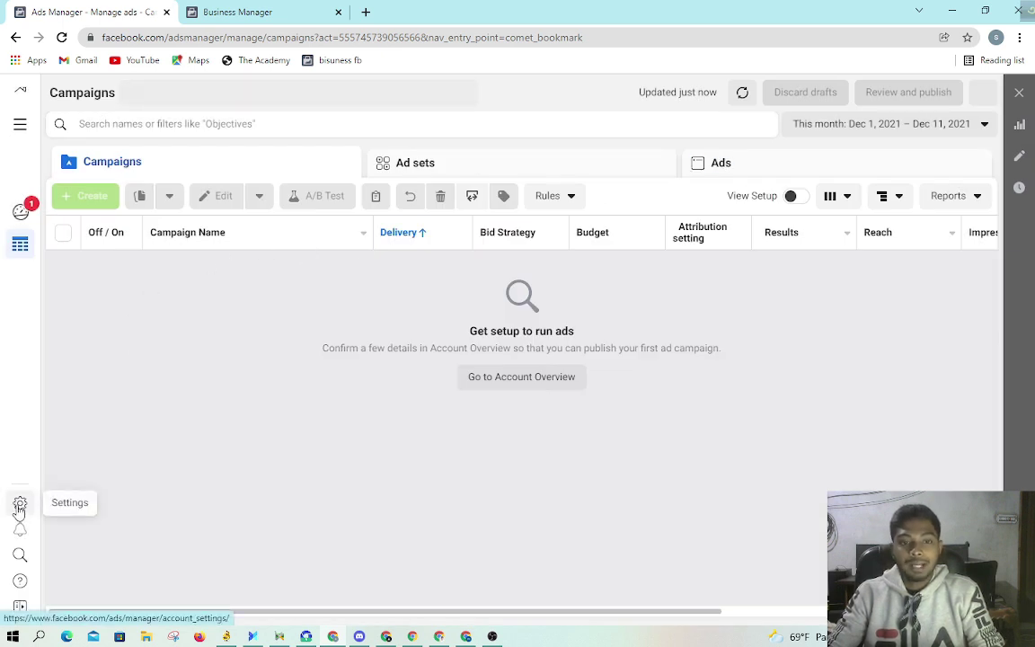
{"action": "left_click", "coordinate": [19, 506]}
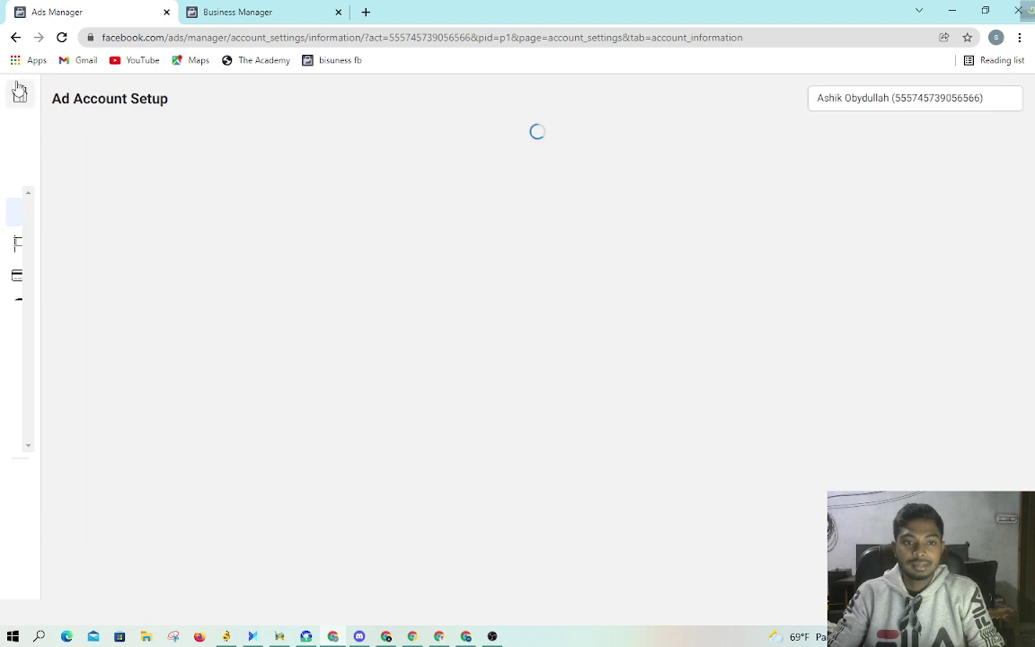
{"action": "left_click", "coordinate": [19, 95]}
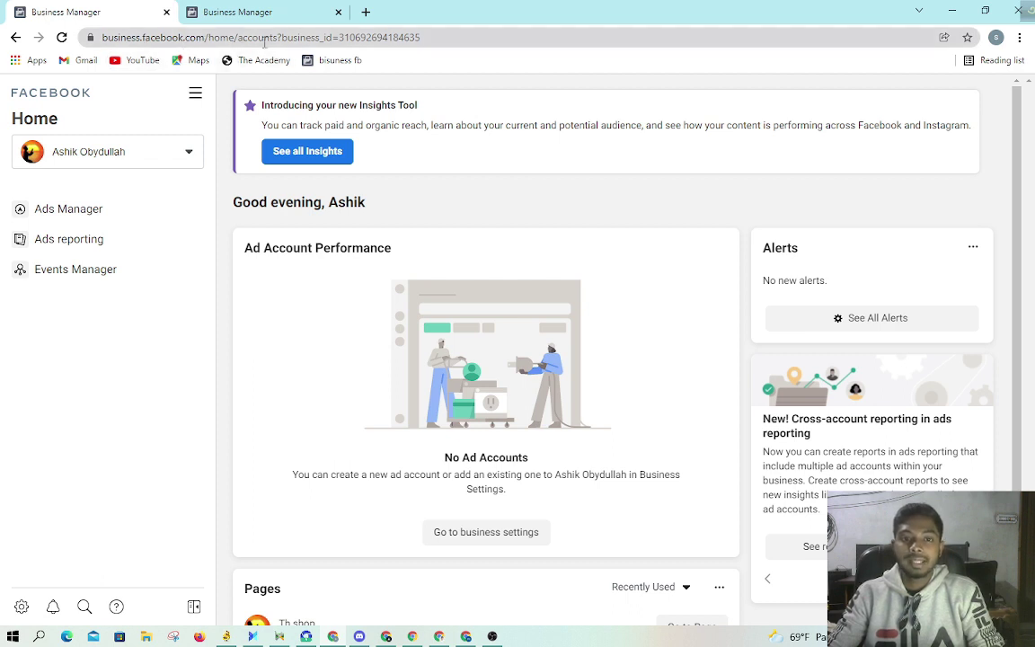
Step: Open Insights for the Th shop page from All tools under Analyze and report
{"action": "left_click_drag", "start_coordinate": [454, 37], "coordinate": [92, 37]}
{"action": "left_click", "coordinate": [250, 297]}
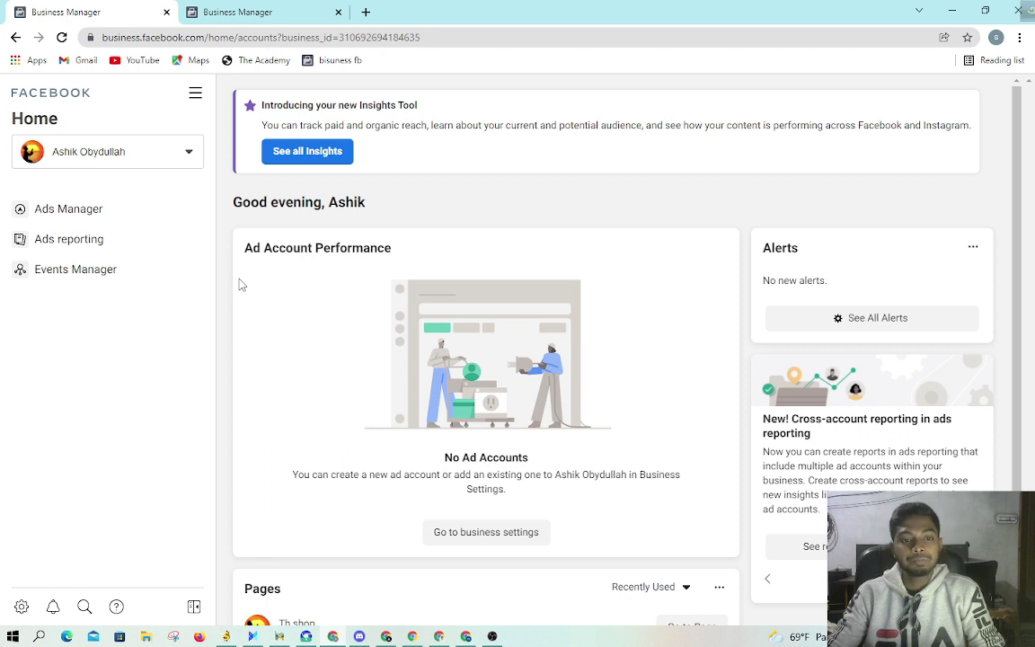
{"action": "scroll", "coordinate": [127, 474], "scroll_direction": "down", "scroll_amount": 1}
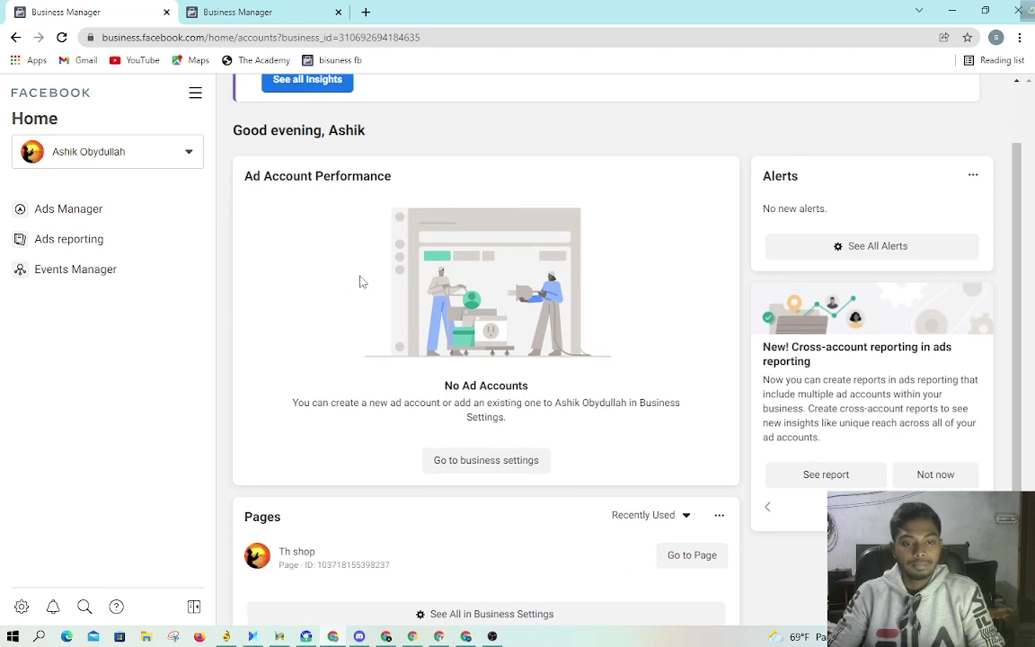
{"action": "scroll", "coordinate": [540, 310], "scroll_direction": "up", "scroll_amount": 1}
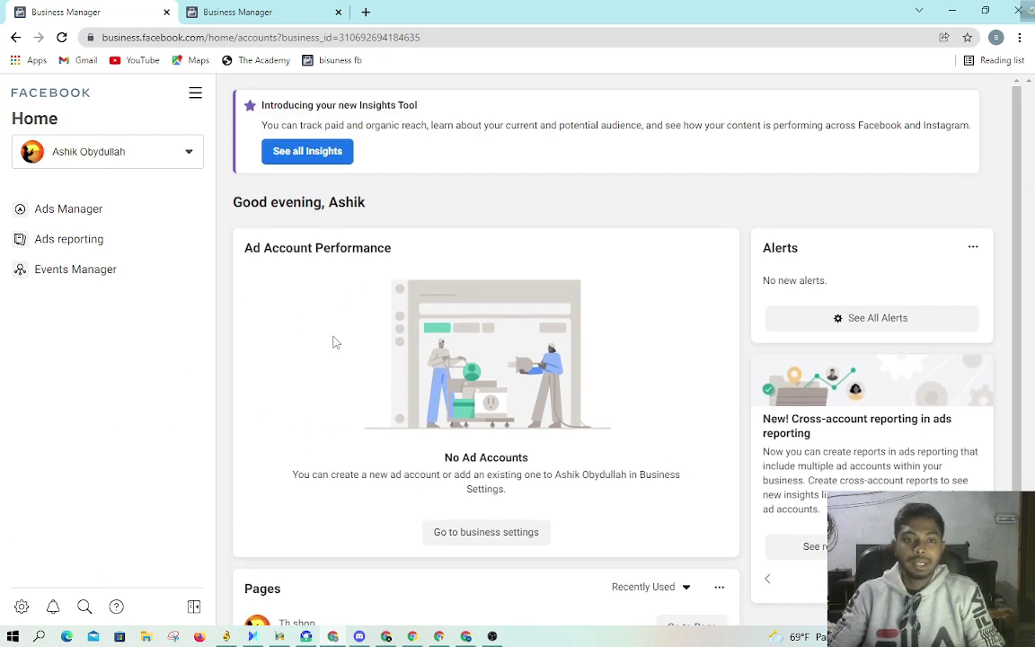
{"action": "left_click", "coordinate": [196, 96]}
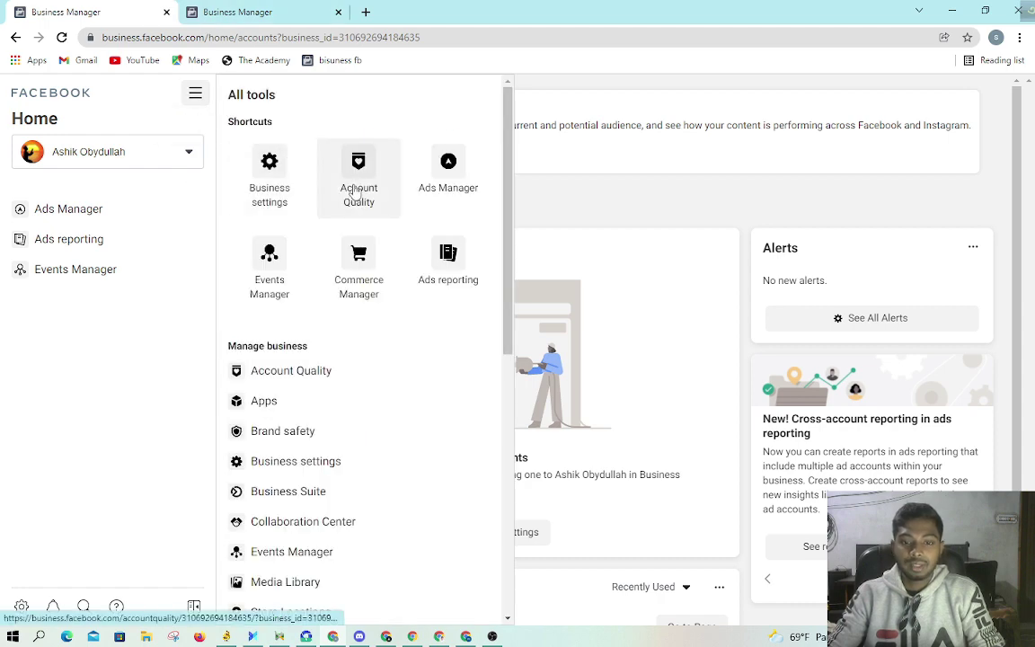
{"action": "scroll", "coordinate": [356, 193], "scroll_direction": "down", "scroll_amount": 6}
{"action": "scroll", "coordinate": [368, 435], "scroll_direction": "up", "scroll_amount": 5}
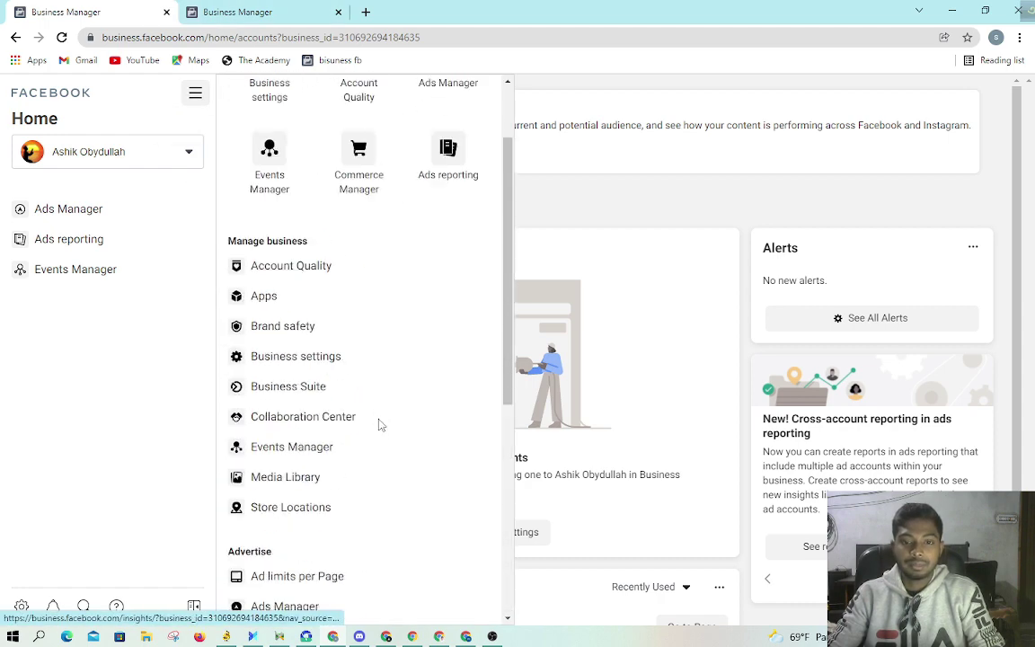
{"action": "scroll", "coordinate": [377, 423], "scroll_direction": "up", "scroll_amount": 2}
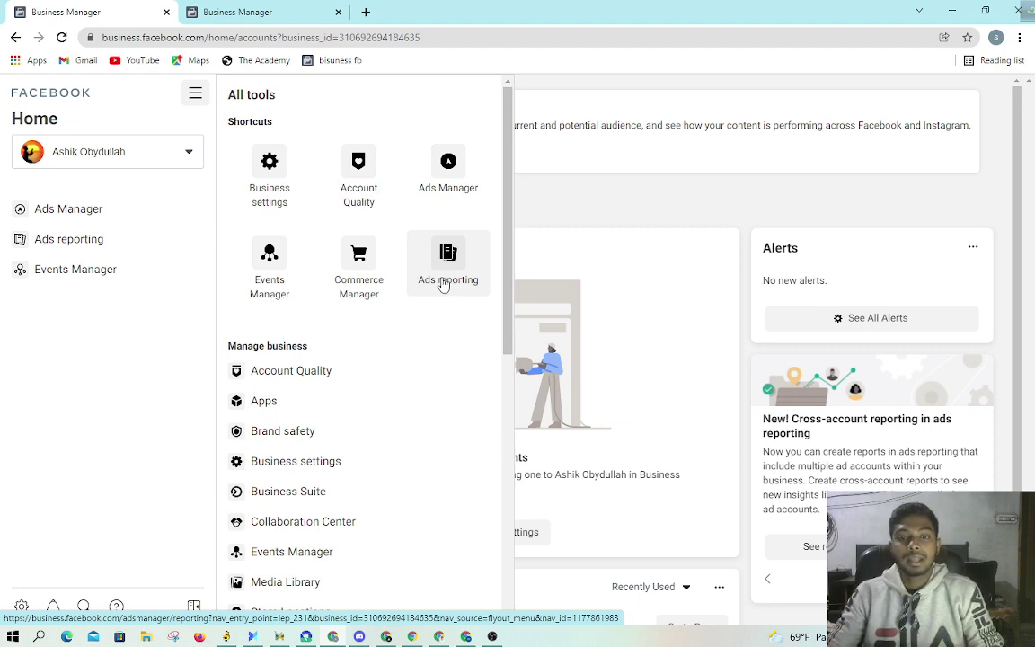
{"action": "scroll", "coordinate": [417, 316], "scroll_direction": "down", "scroll_amount": 3}
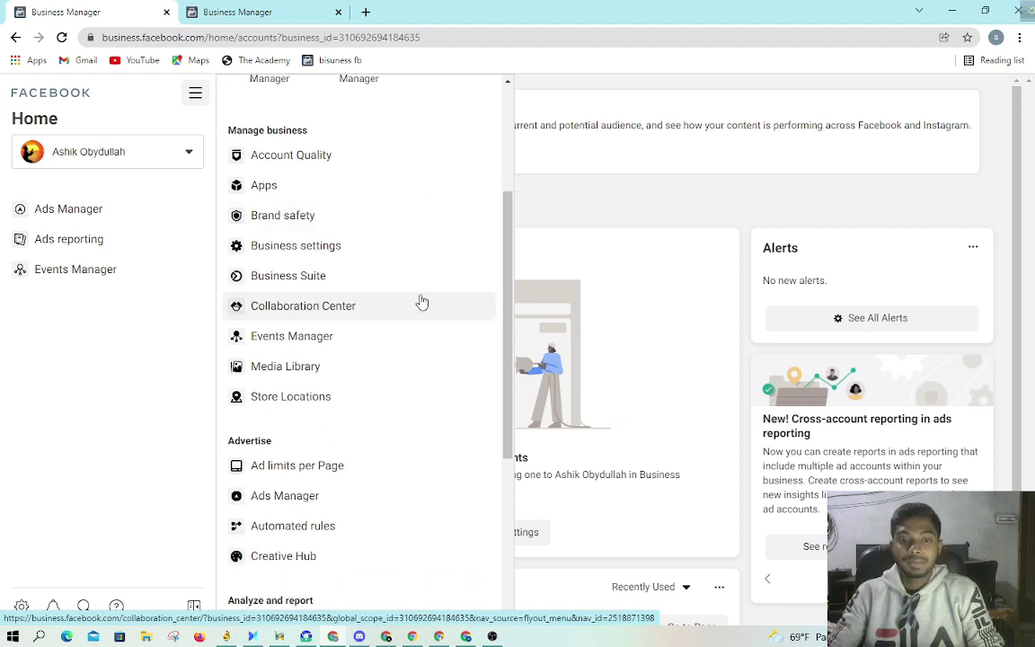
{"action": "scroll", "coordinate": [420, 297], "scroll_direction": "down", "scroll_amount": 4}
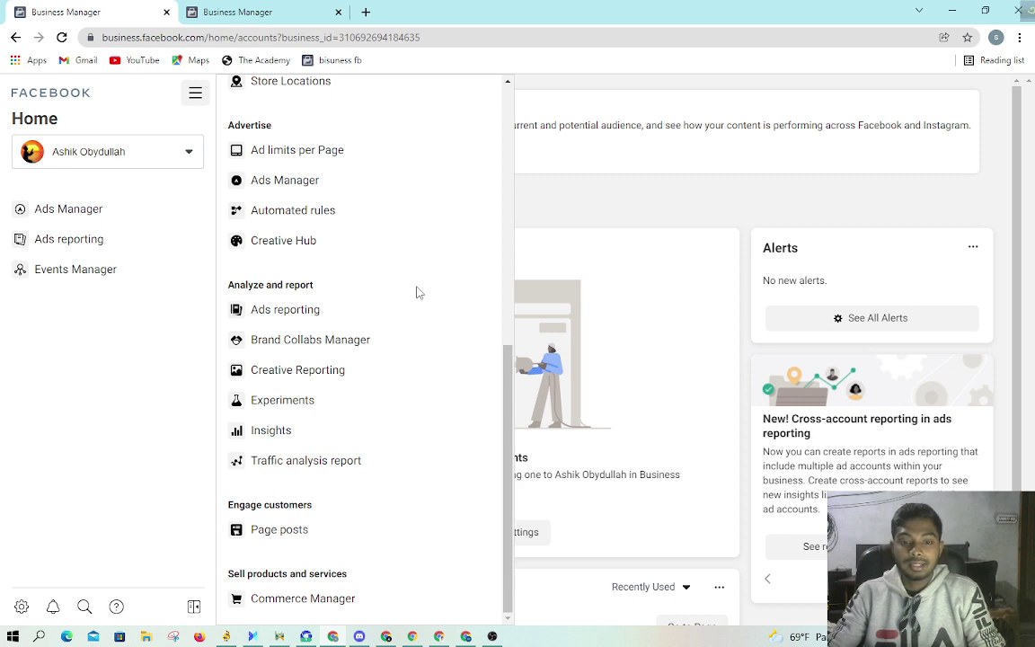
{"action": "left_click", "coordinate": [290, 433]}
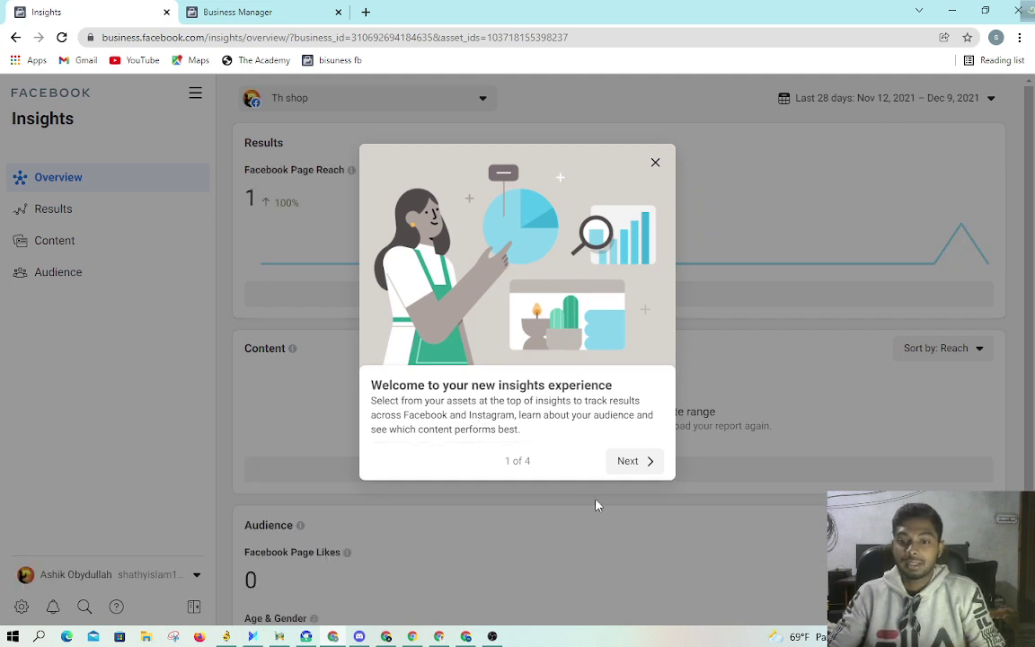
Step: Step through the Insights welcome tour and finish it with Get started
{"action": "left_click", "coordinate": [620, 464]}
{"action": "left_click", "coordinate": [648, 464]}
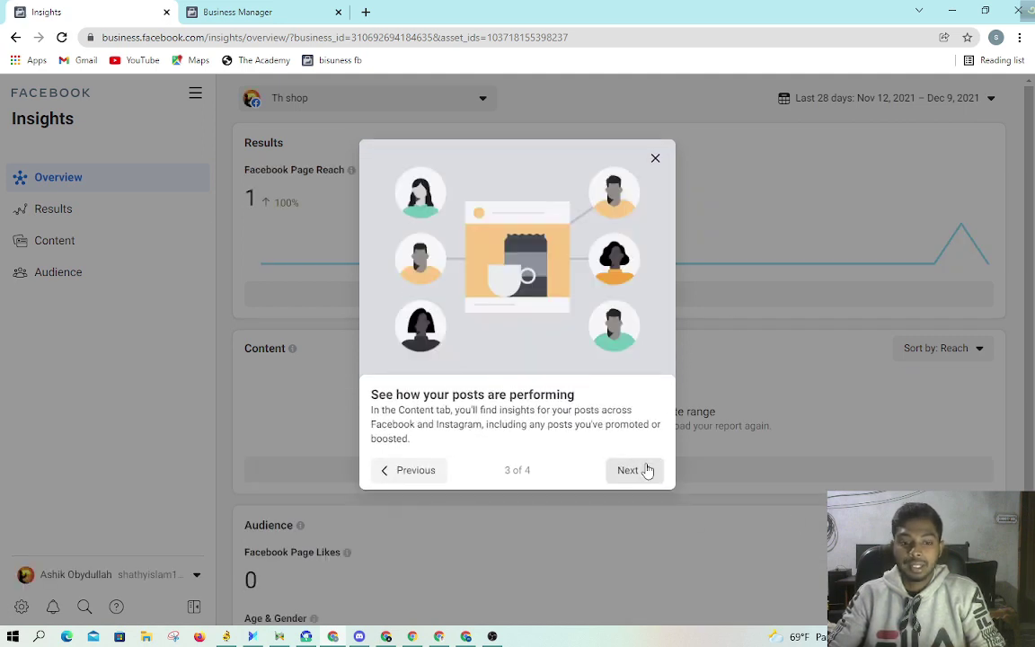
{"action": "left_click", "coordinate": [646, 470]}
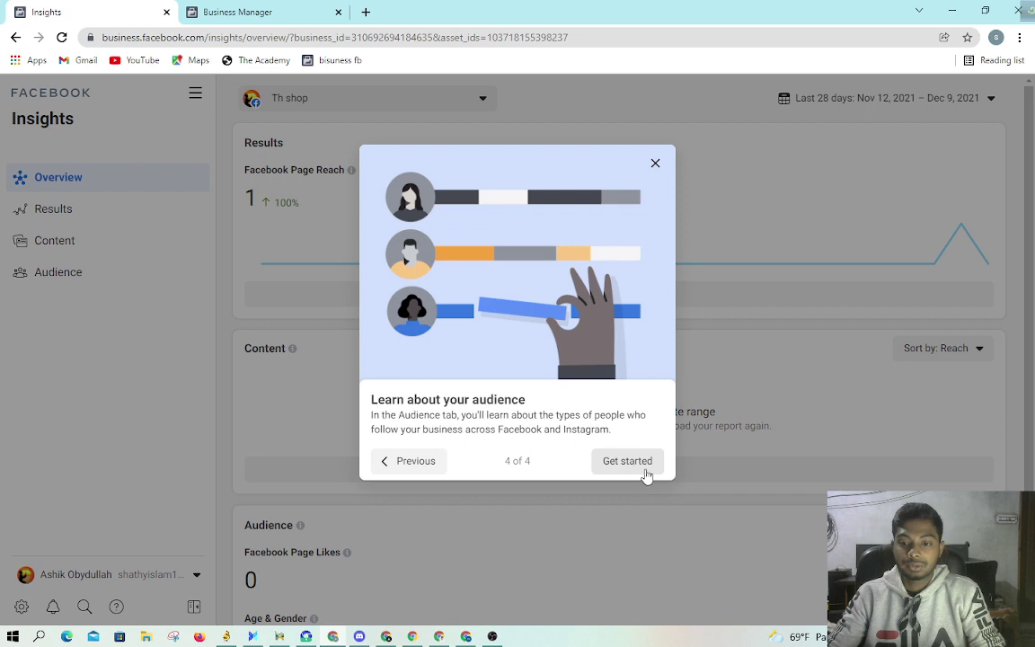
{"action": "left_click", "coordinate": [628, 461]}
{"action": "scroll", "coordinate": [554, 363], "scroll_direction": "down", "scroll_amount": 2}
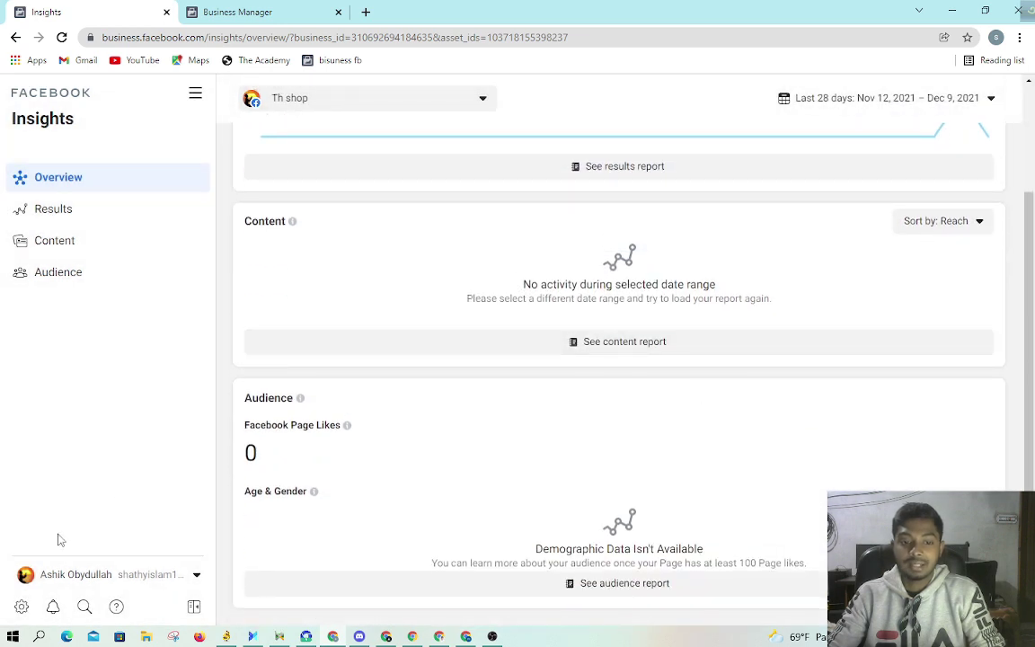
Step: Switch to Your personal ad account, then close the Ads Manager campaigns tab
{"action": "left_click", "coordinate": [134, 579]}
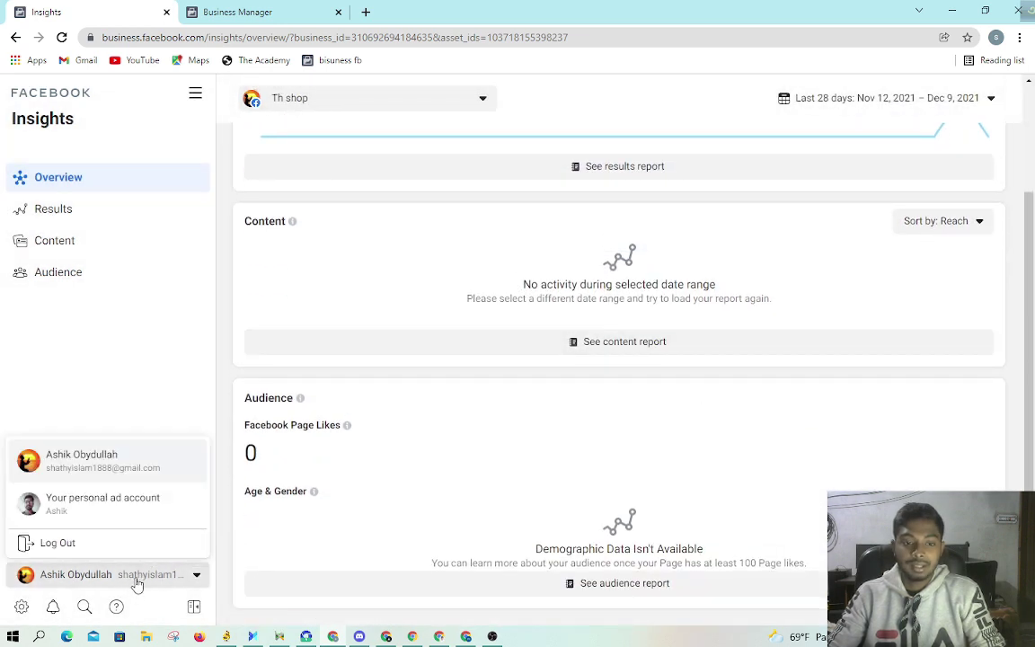
{"action": "left_click", "coordinate": [132, 514]}
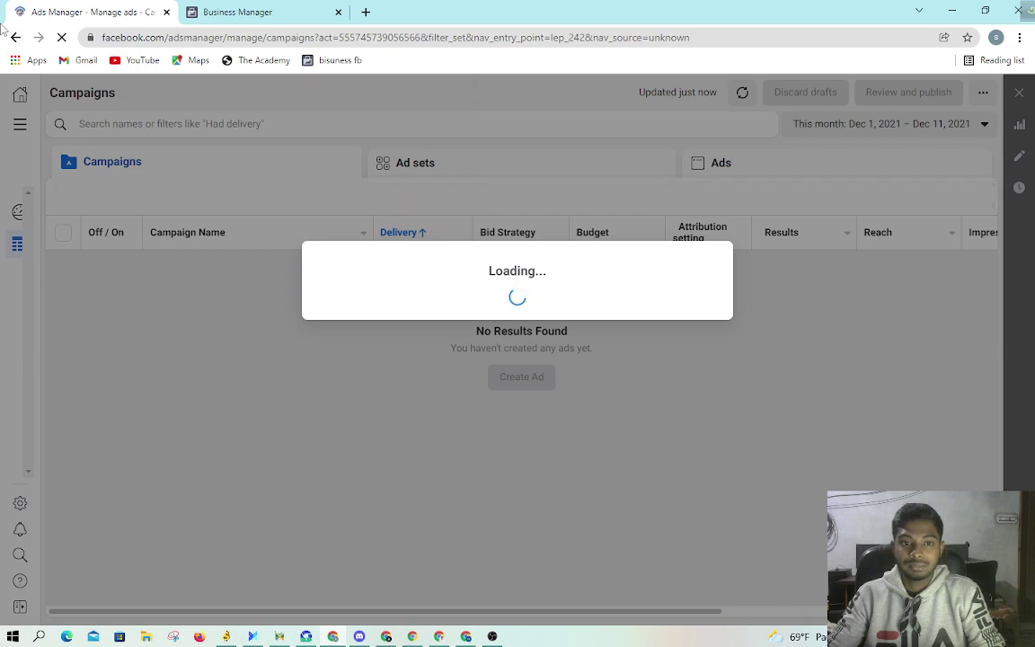
{"action": "left_click", "coordinate": [229, 12]}
{"action": "left_click", "coordinate": [151, 13]}
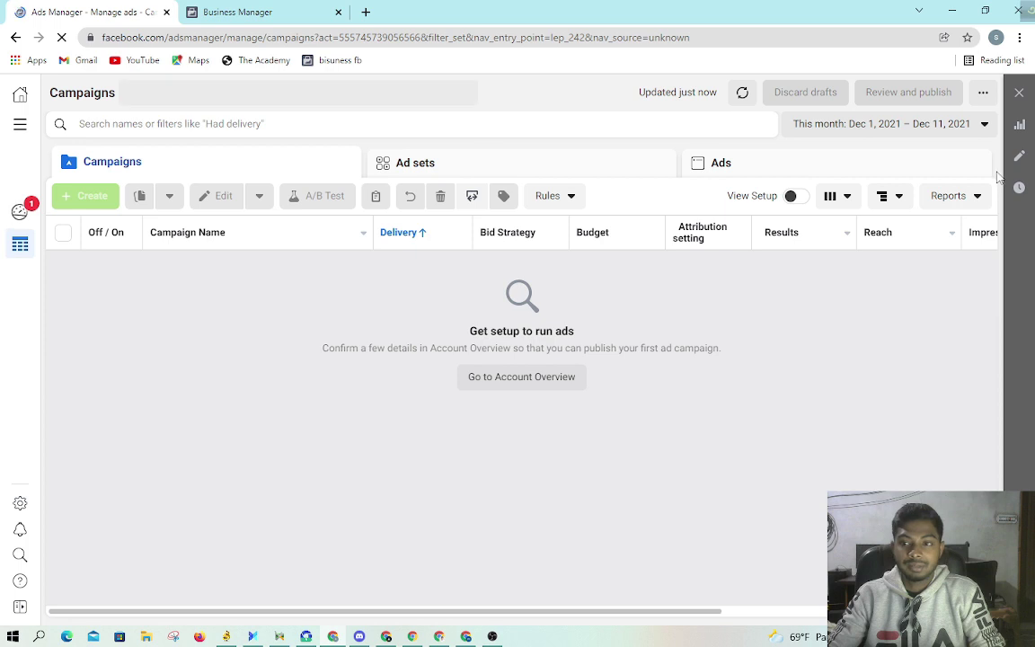
{"action": "left_click", "coordinate": [166, 12]}
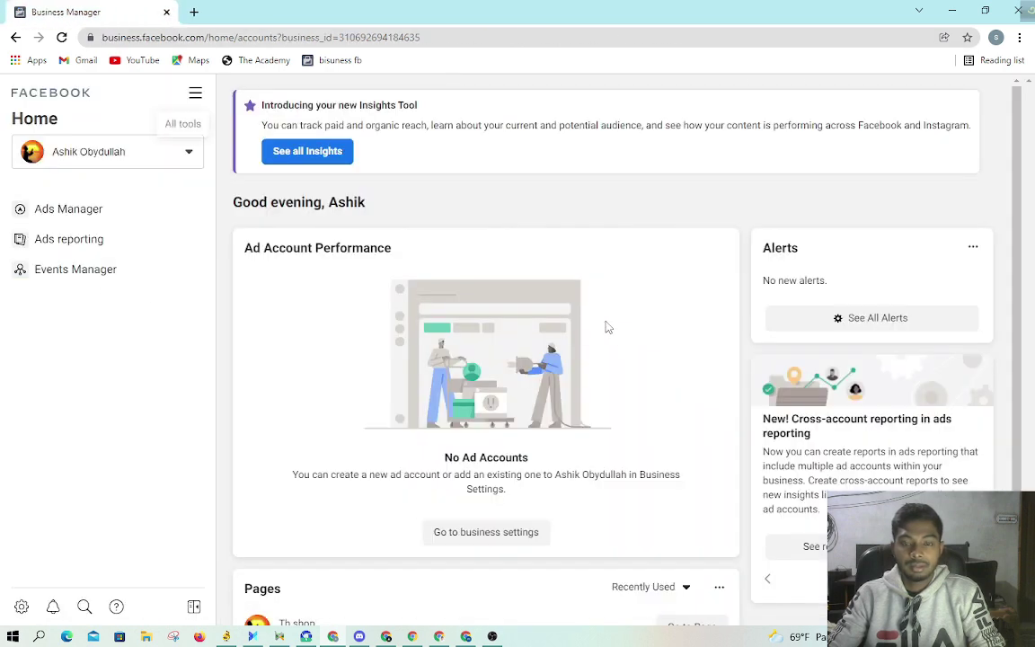
Step: Review the People list under Users in Business Settings, then switch to the Facebook feed window
{"action": "left_click", "coordinate": [21, 604]}
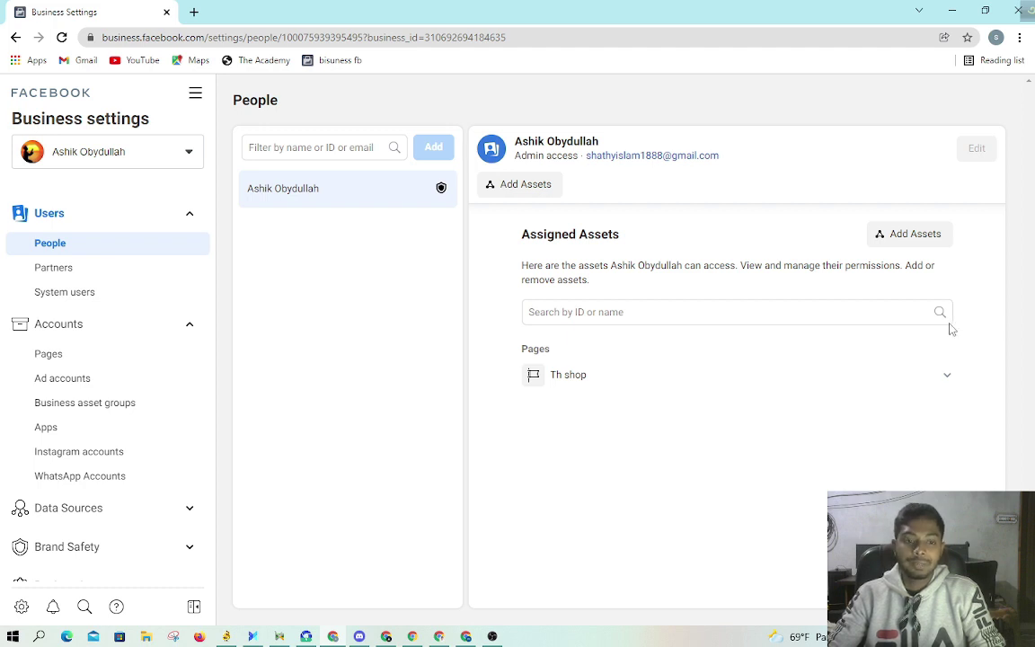
{"action": "scroll", "coordinate": [134, 368], "scroll_direction": "down", "scroll_amount": 3}
{"action": "scroll", "coordinate": [134, 404], "scroll_direction": "up", "scroll_amount": 3}
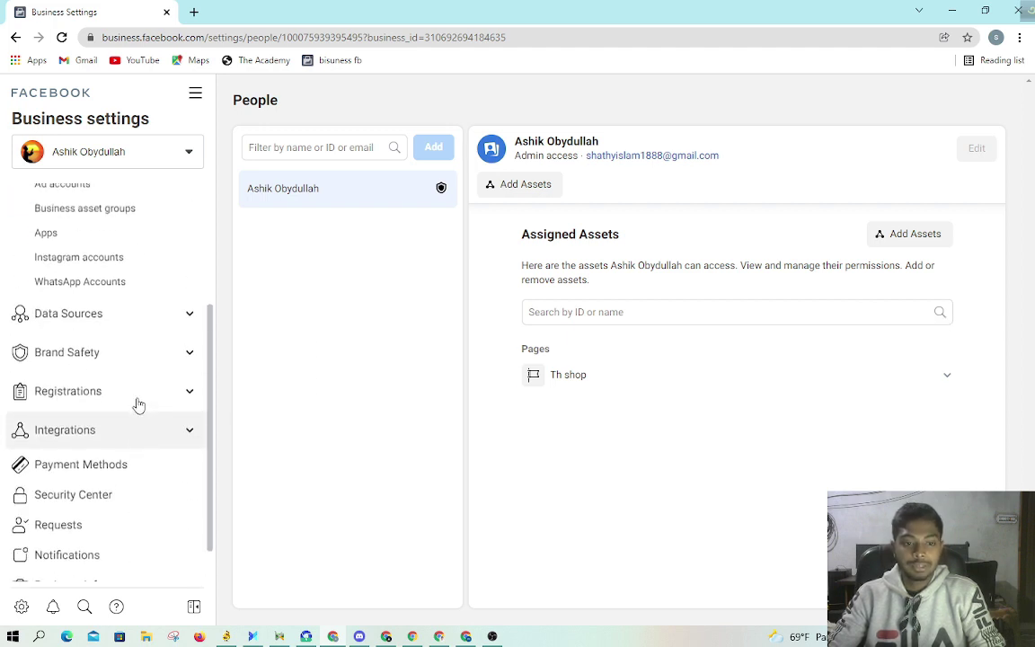
{"action": "left_click", "coordinate": [323, 150]}
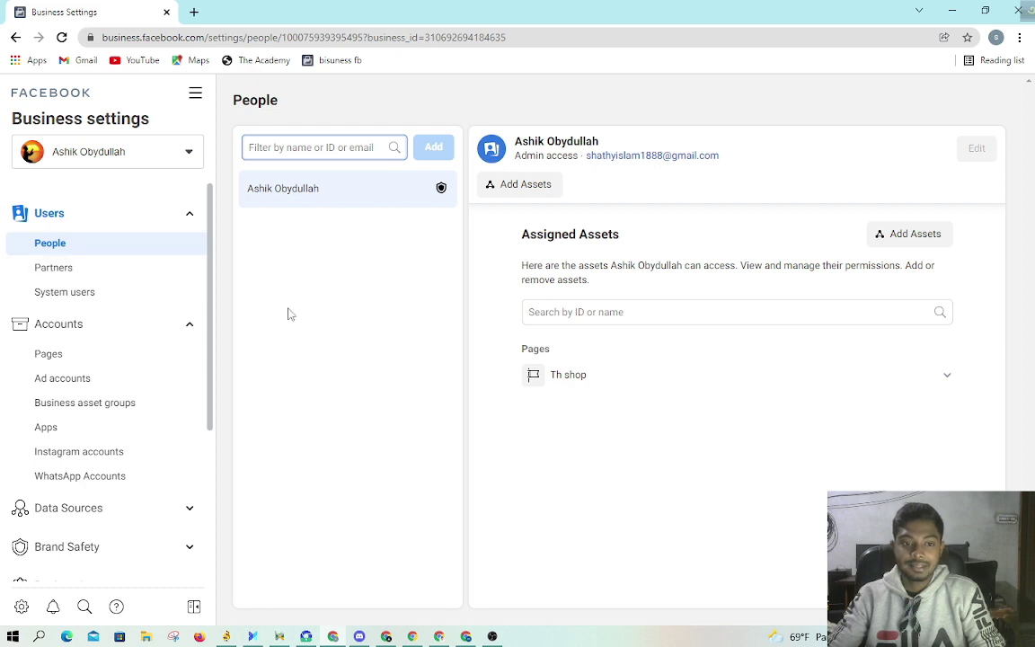
{"action": "scroll", "coordinate": [132, 294], "scroll_direction": "down", "scroll_amount": 1}
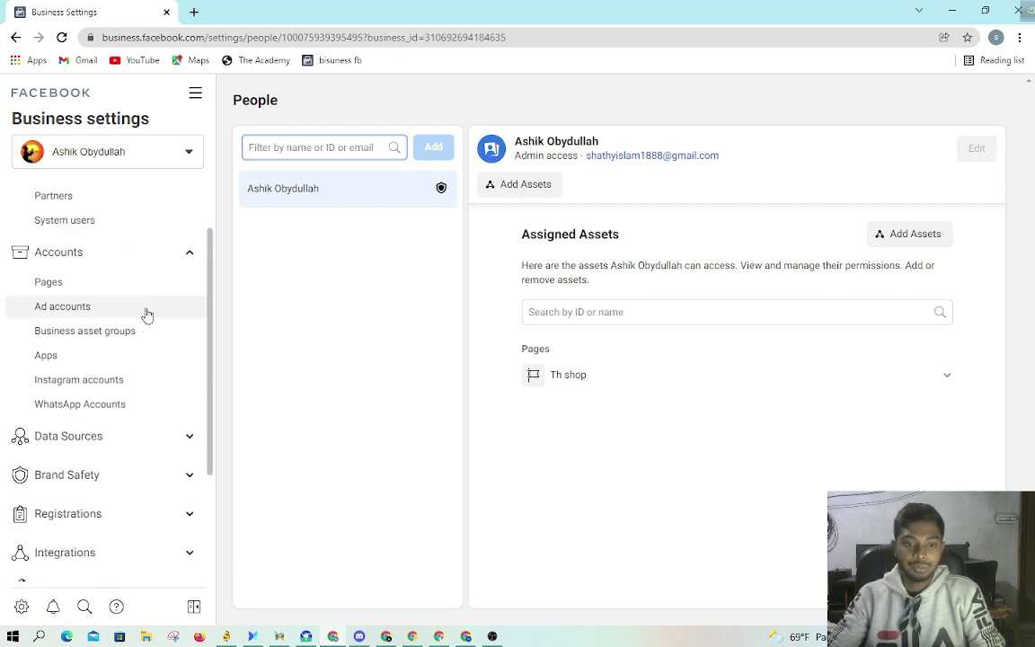
{"action": "scroll", "coordinate": [97, 284], "scroll_direction": "up", "scroll_amount": 1}
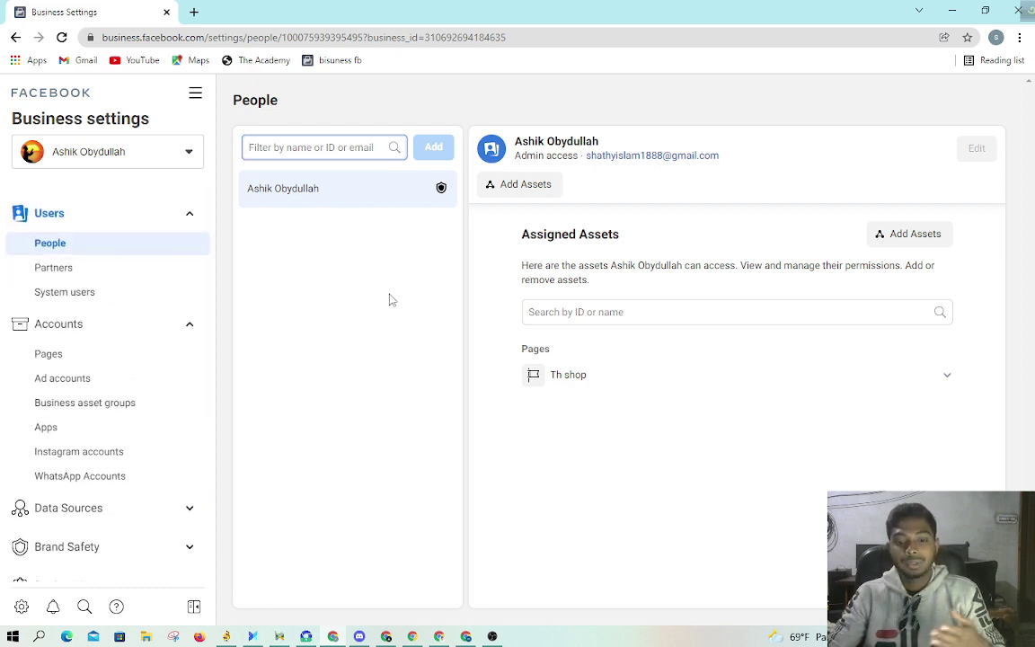
{"action": "left_click", "coordinate": [413, 636]}
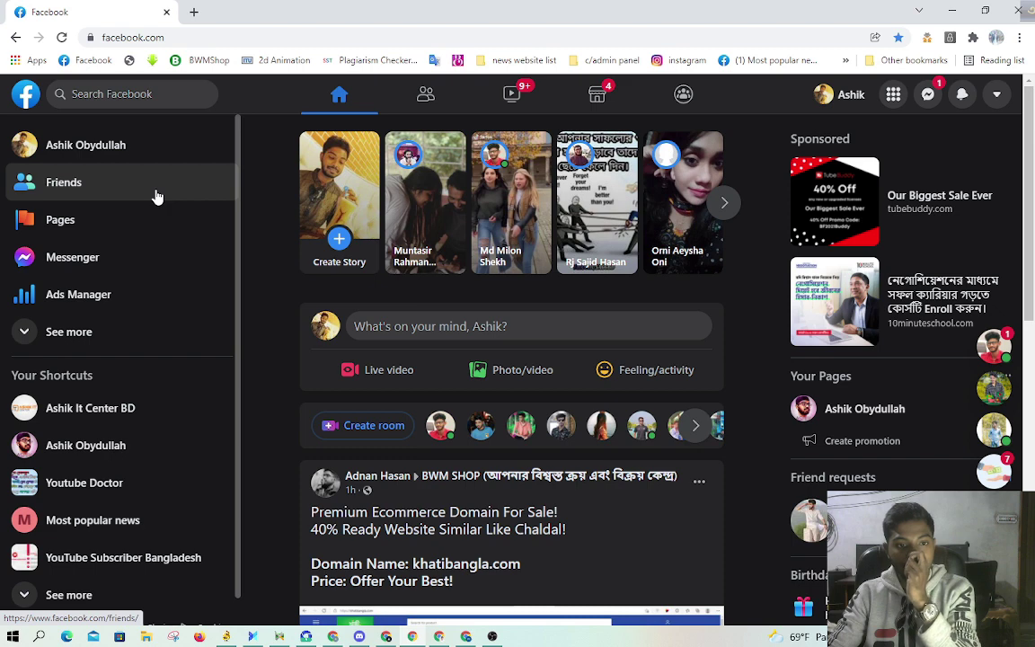
Step: Check the Page Roles settings of the Most popular news Page, leaving the role as Editor
{"action": "left_click", "coordinate": [101, 221]}
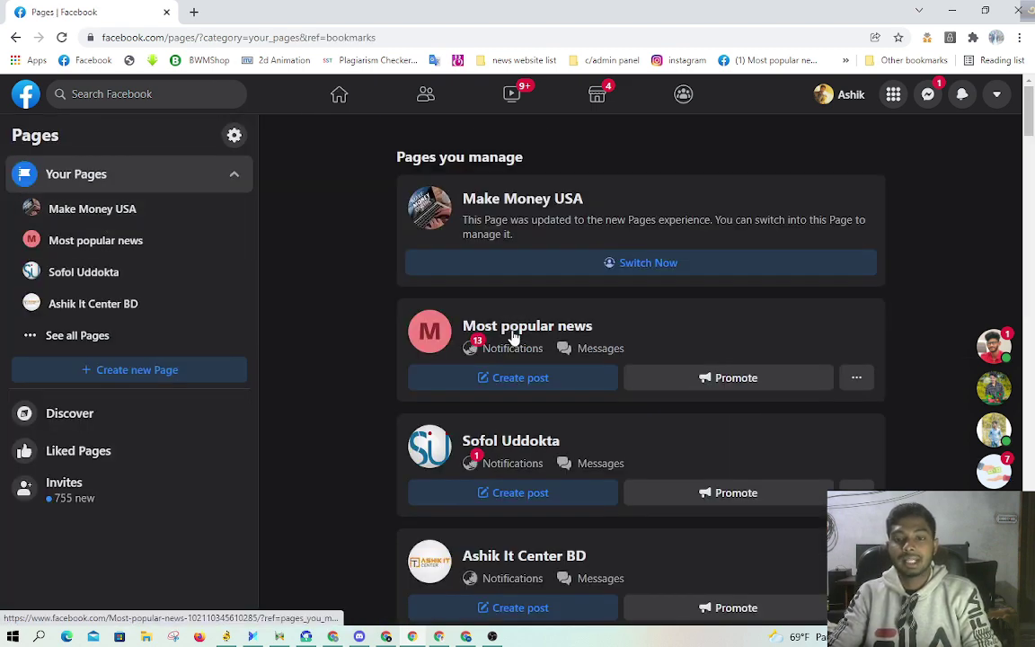
{"action": "left_click", "coordinate": [514, 336]}
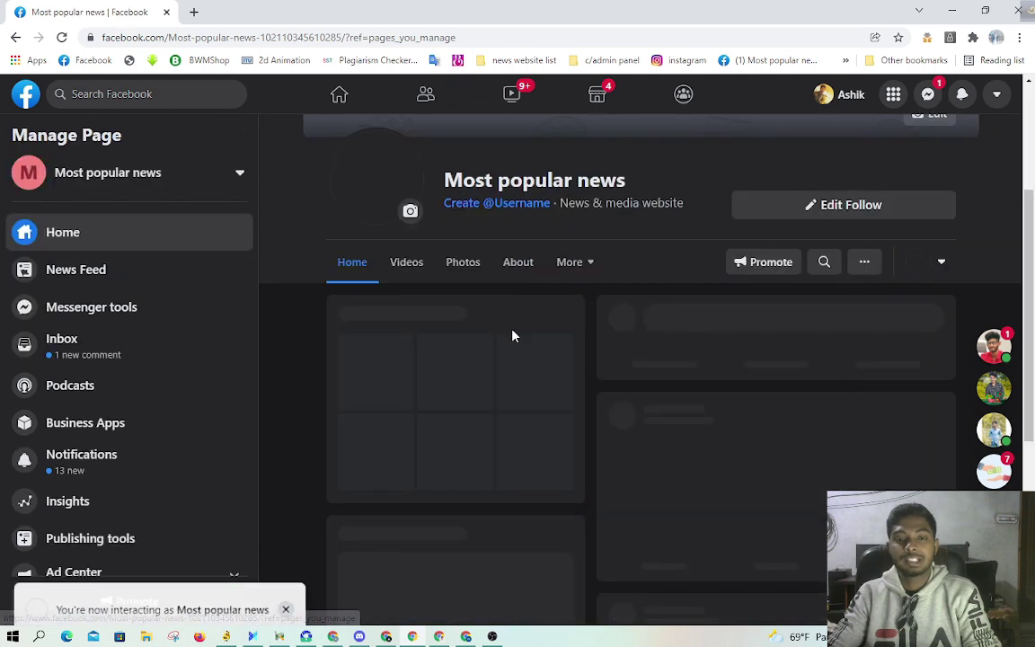
{"action": "scroll", "coordinate": [67, 346], "scroll_direction": "down", "scroll_amount": 2}
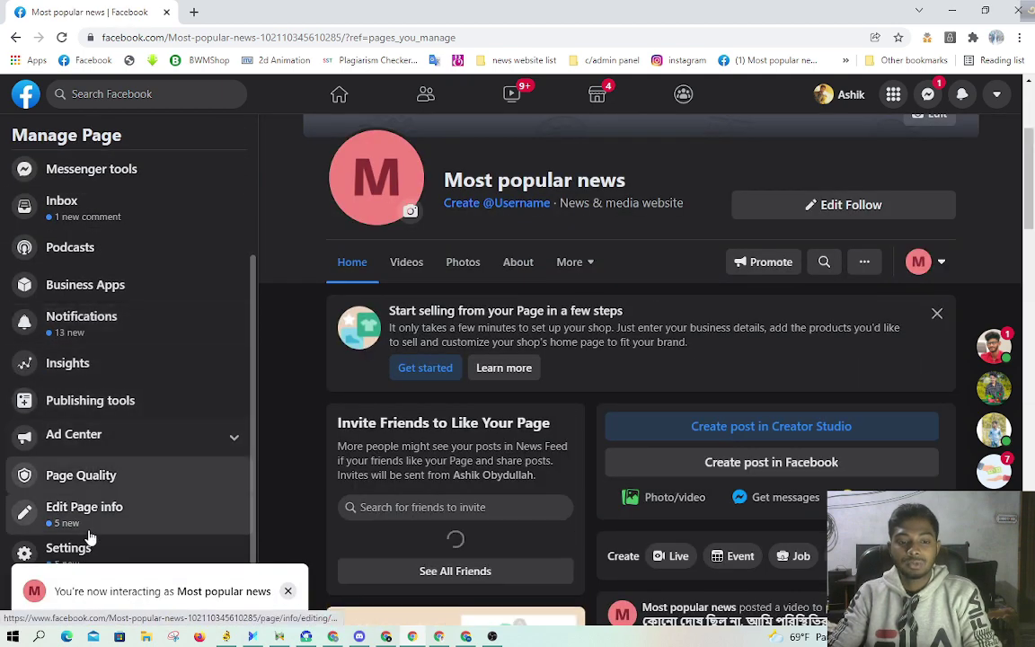
{"action": "left_click", "coordinate": [65, 549]}
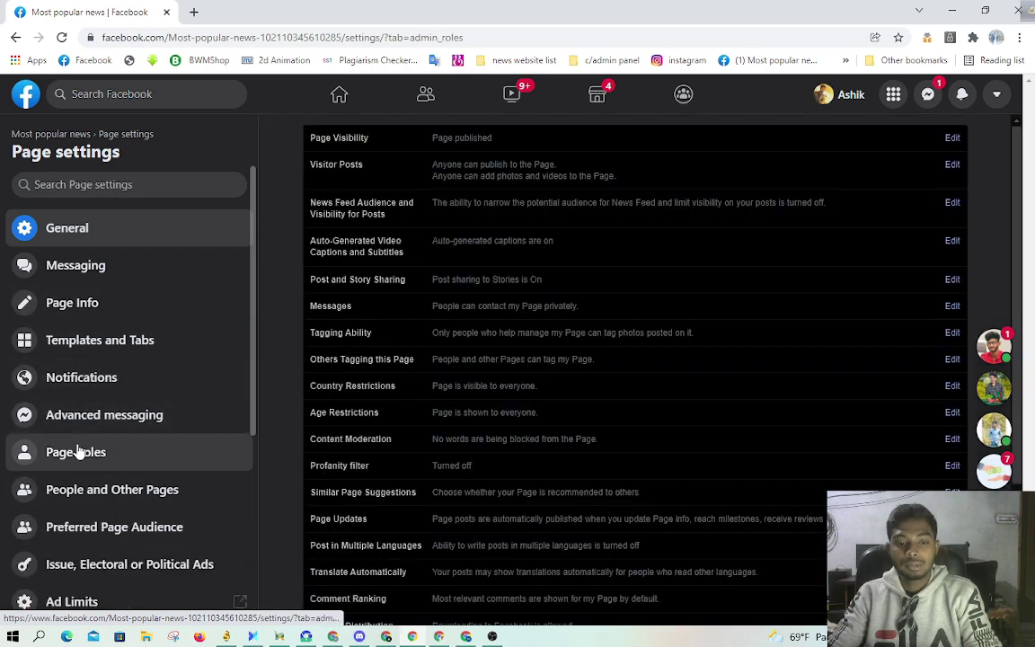
{"action": "left_click", "coordinate": [77, 451]}
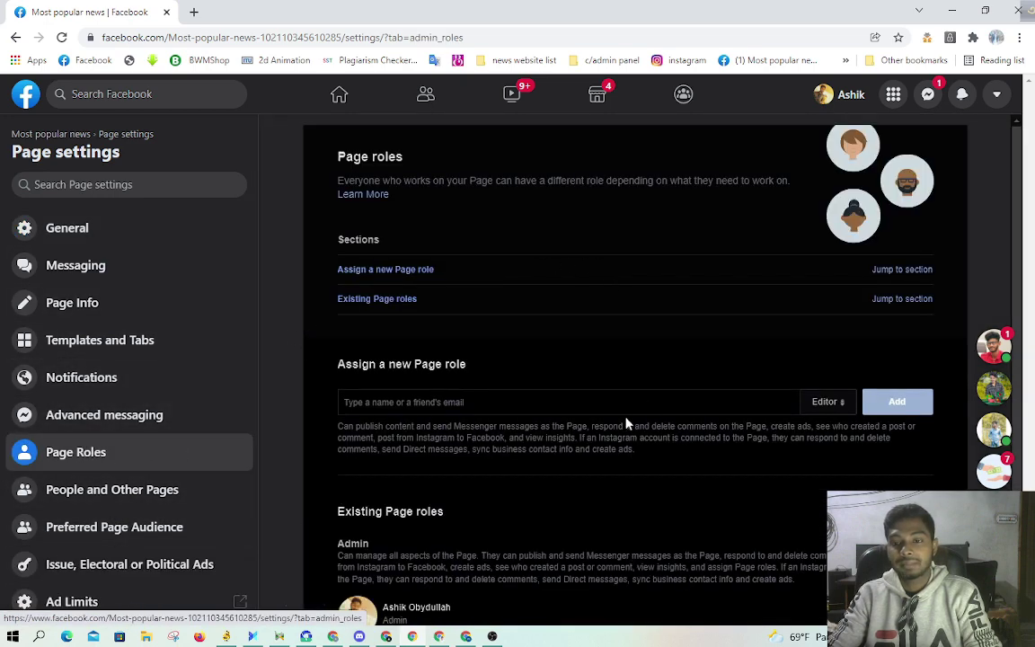
{"action": "left_click", "coordinate": [827, 401]}
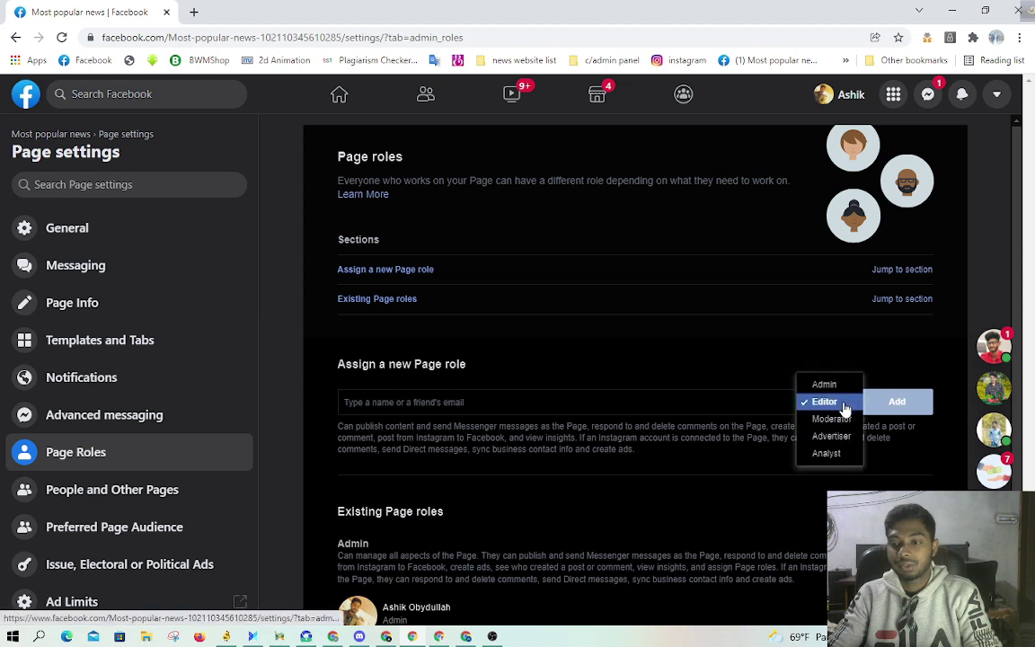
{"action": "left_click", "coordinate": [736, 358]}
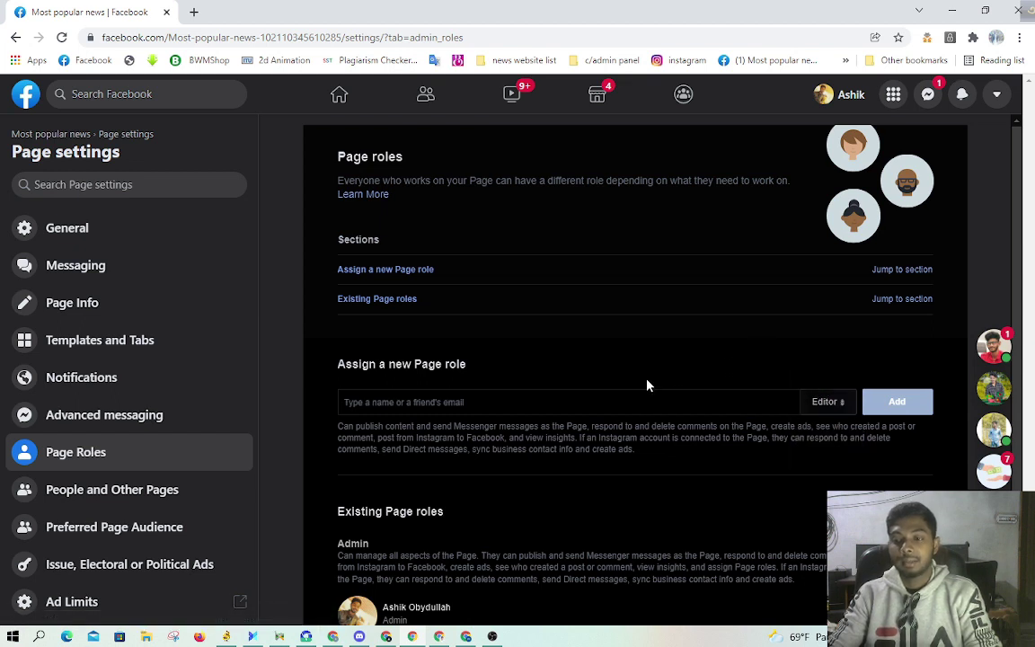
{"action": "left_click", "coordinate": [16, 37]}
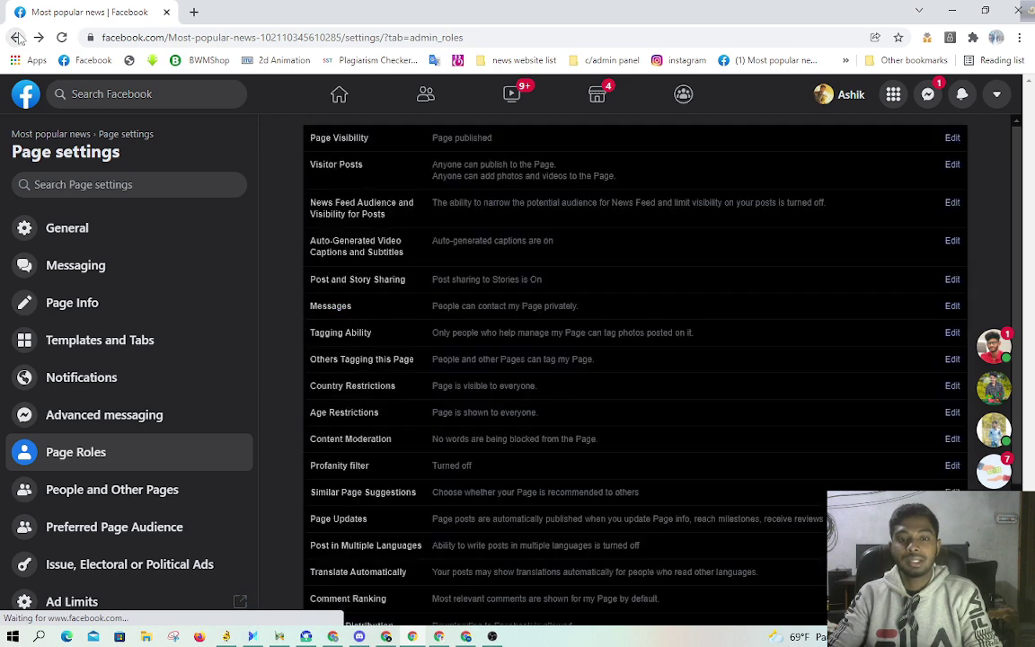
{"action": "left_click", "coordinate": [11, 38]}
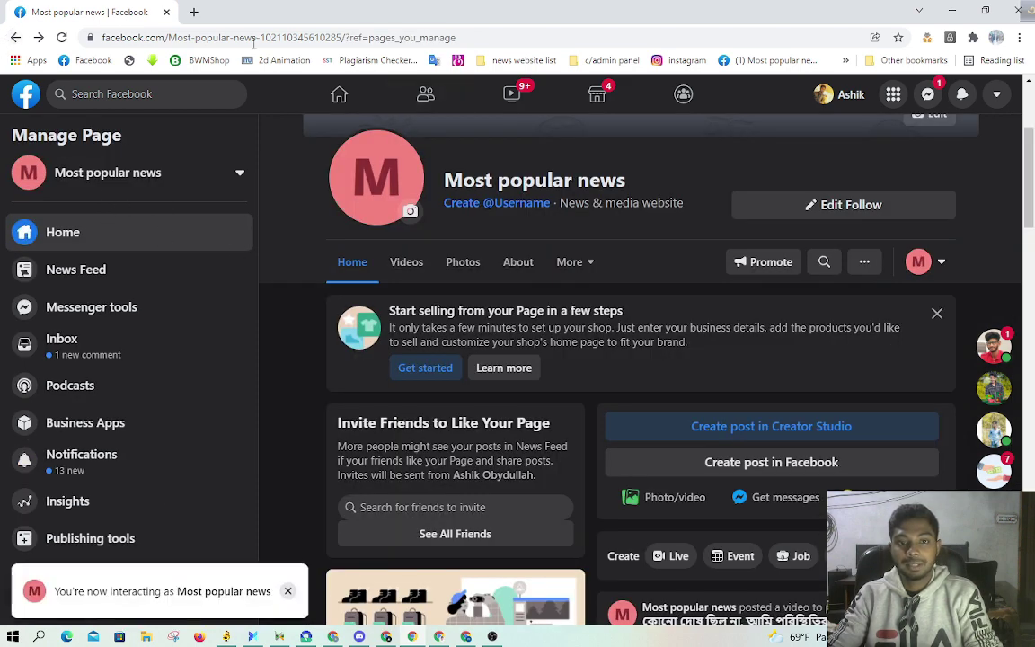
Step: Copy the Most popular news Page's web address from the address bar
{"action": "triple_click", "coordinate": [300, 42]}
{"action": "right_click", "coordinate": [300, 41]}
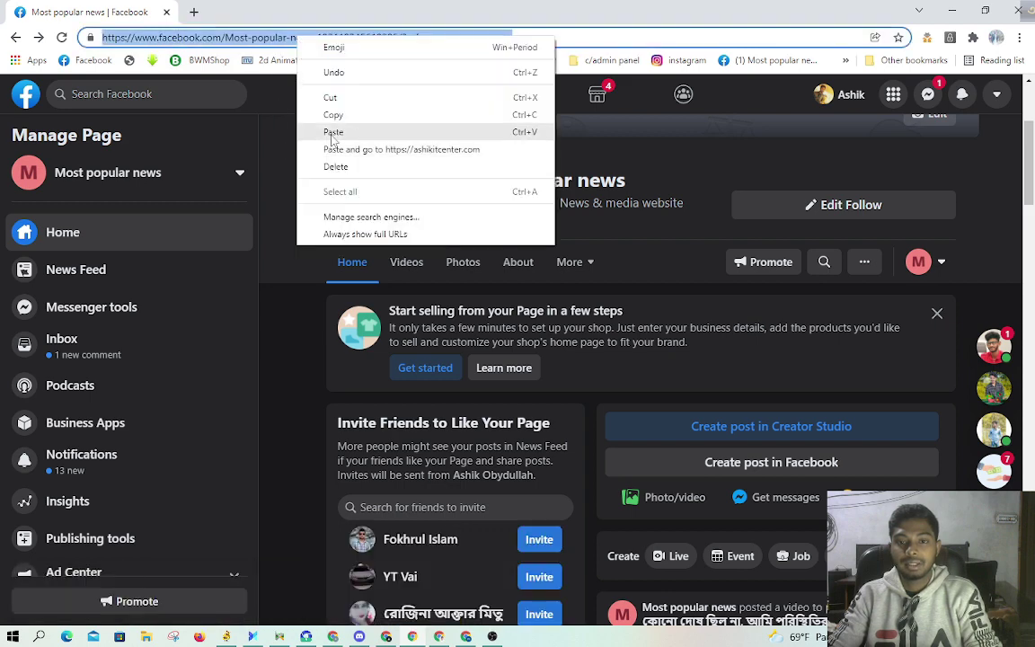
{"action": "left_click", "coordinate": [331, 111]}
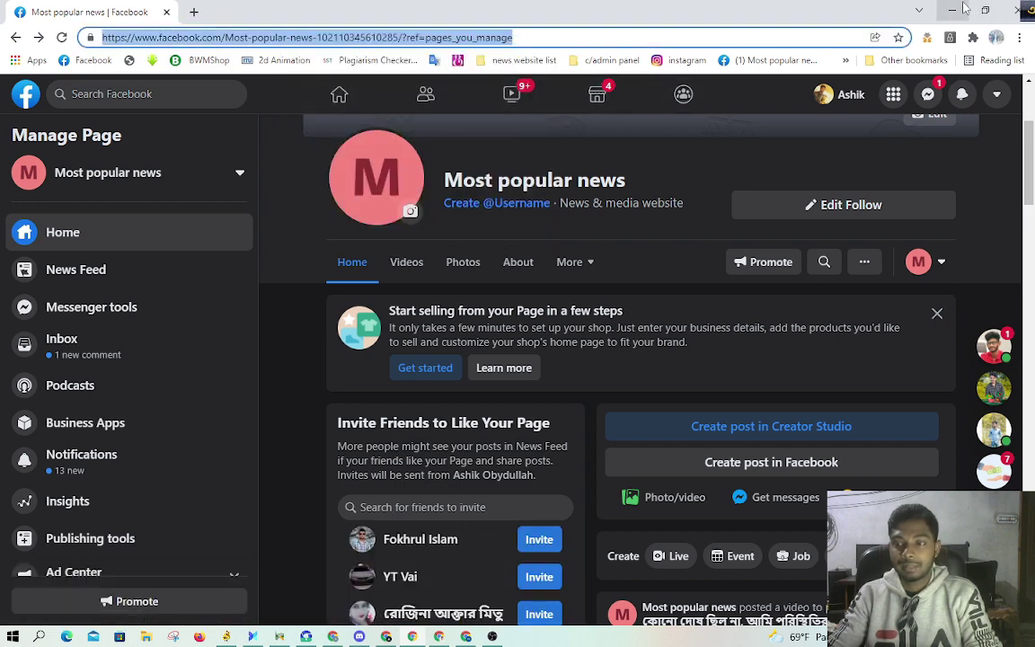
Step: Start a Request access to a Page in Business Settings, pasting the URL and picking Most popular news
{"action": "left_click", "coordinate": [965, 8]}
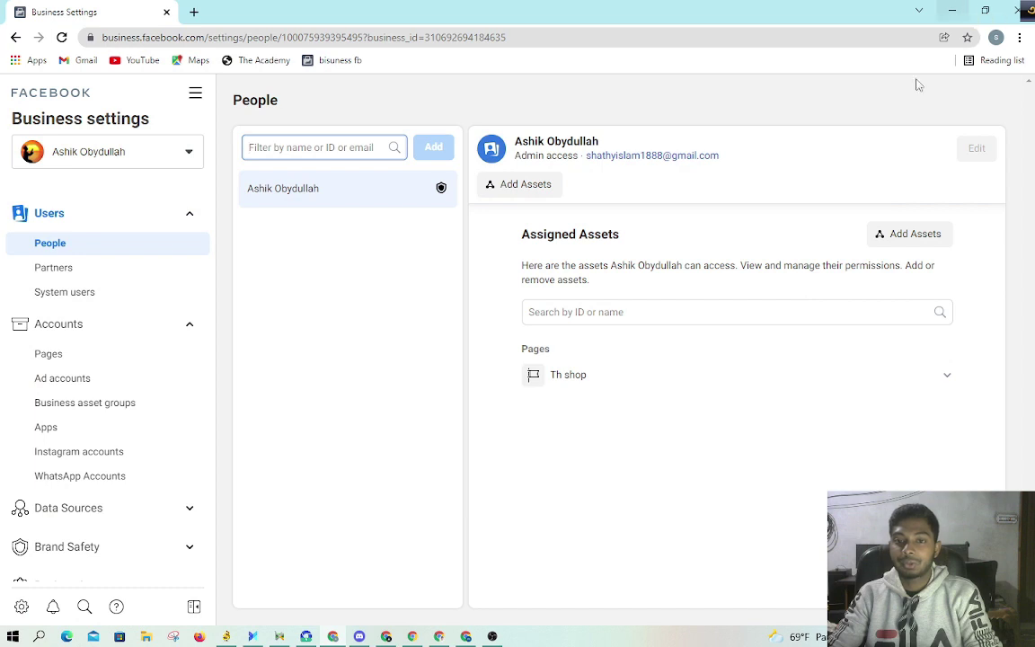
{"action": "left_click", "coordinate": [90, 360]}
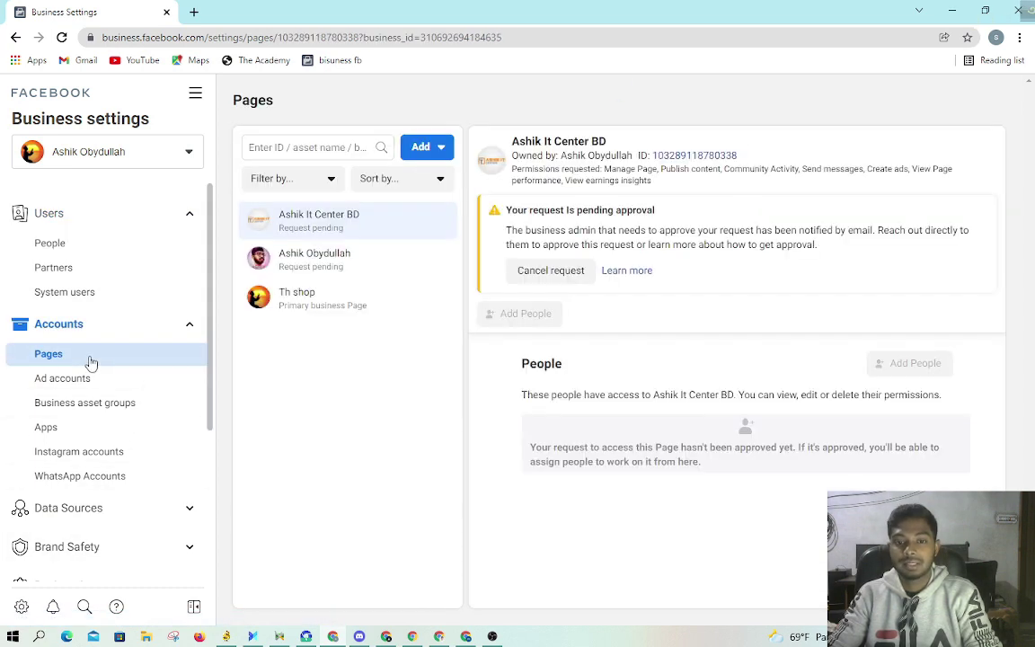
{"action": "left_click", "coordinate": [424, 148]}
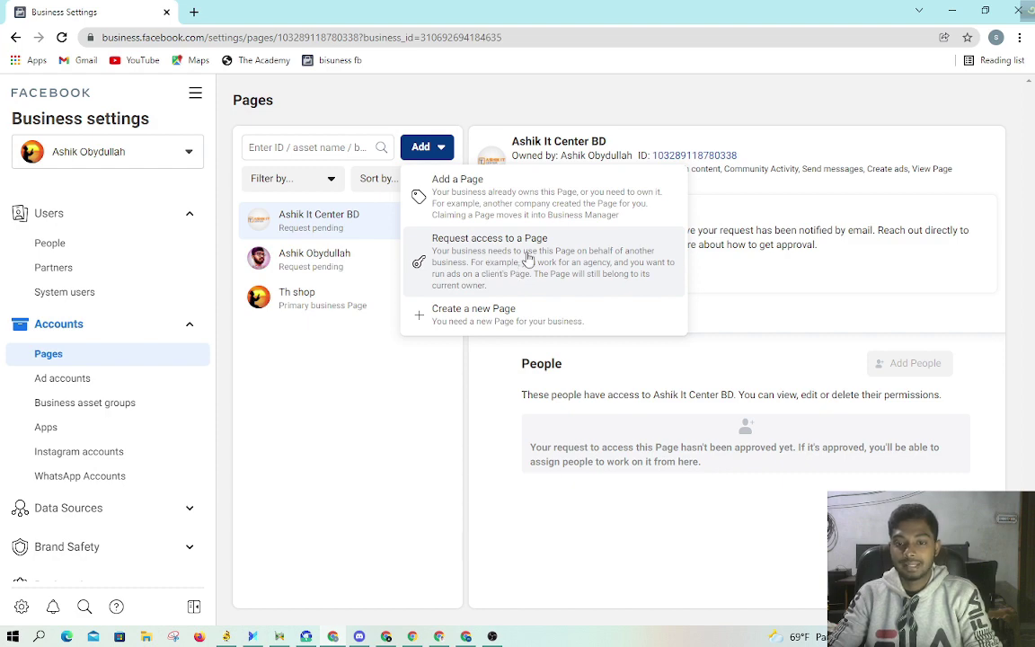
{"action": "left_click", "coordinate": [528, 258]}
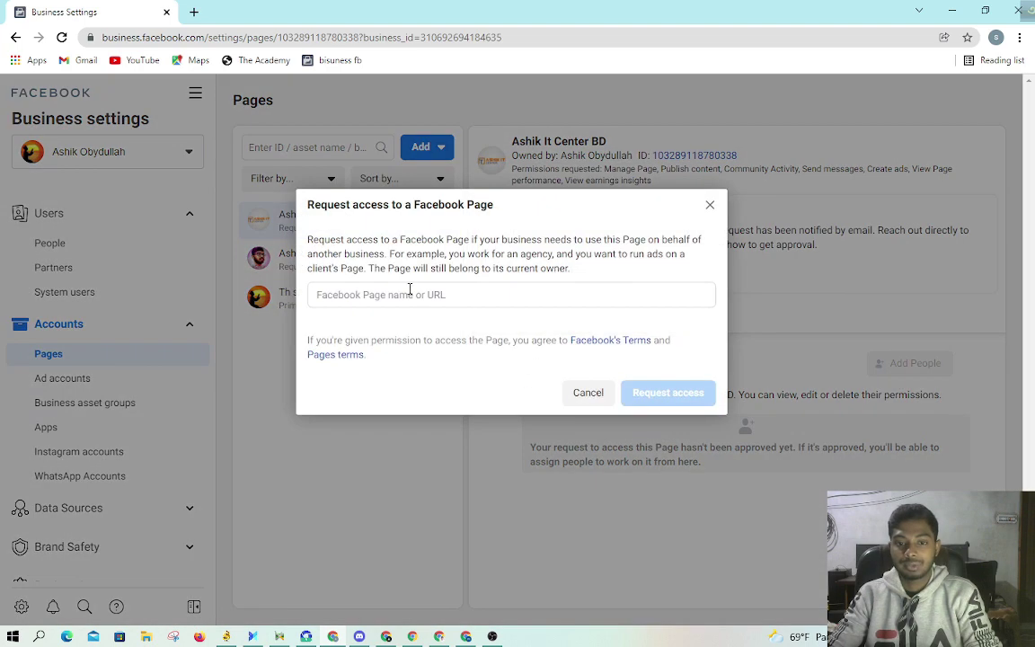
{"action": "left_click", "coordinate": [410, 292]}
{"action": "right_click", "coordinate": [408, 291]}
{"action": "left_click", "coordinate": [440, 399]}
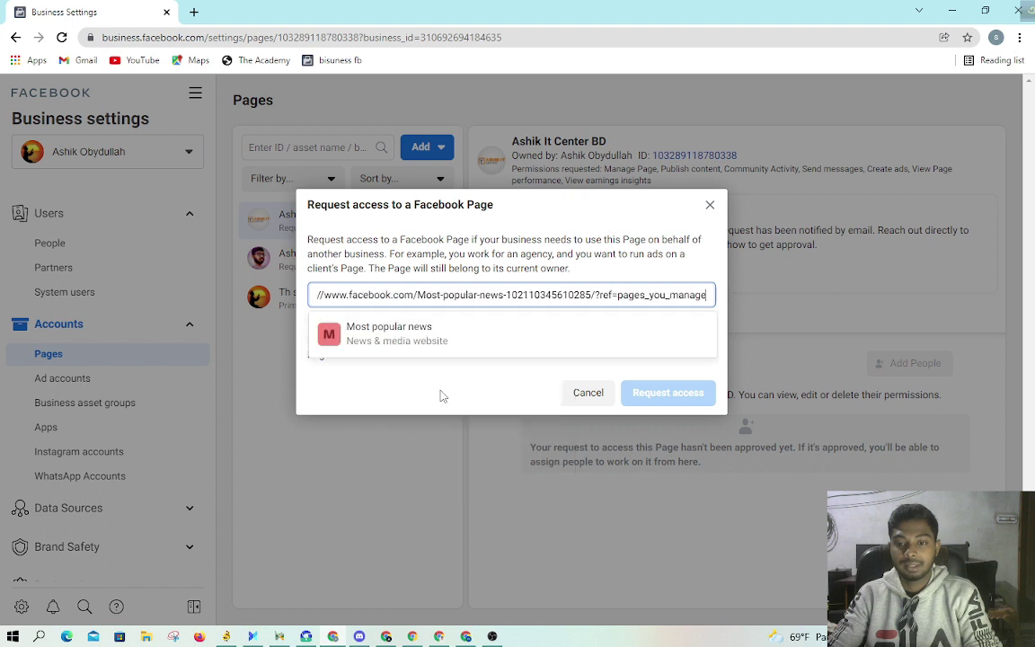
{"action": "left_click", "coordinate": [424, 334]}
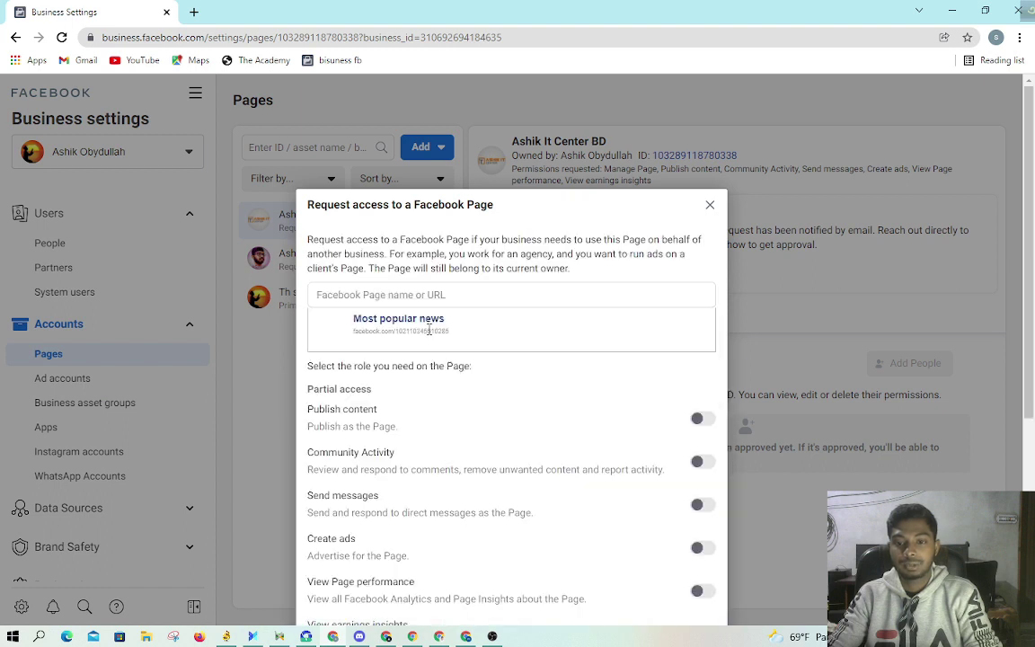
Step: Request Publish content, View earnings insights and Manage Page access, then dismiss the pending-limit error
{"action": "scroll", "coordinate": [642, 398], "scroll_direction": "down", "scroll_amount": 3}
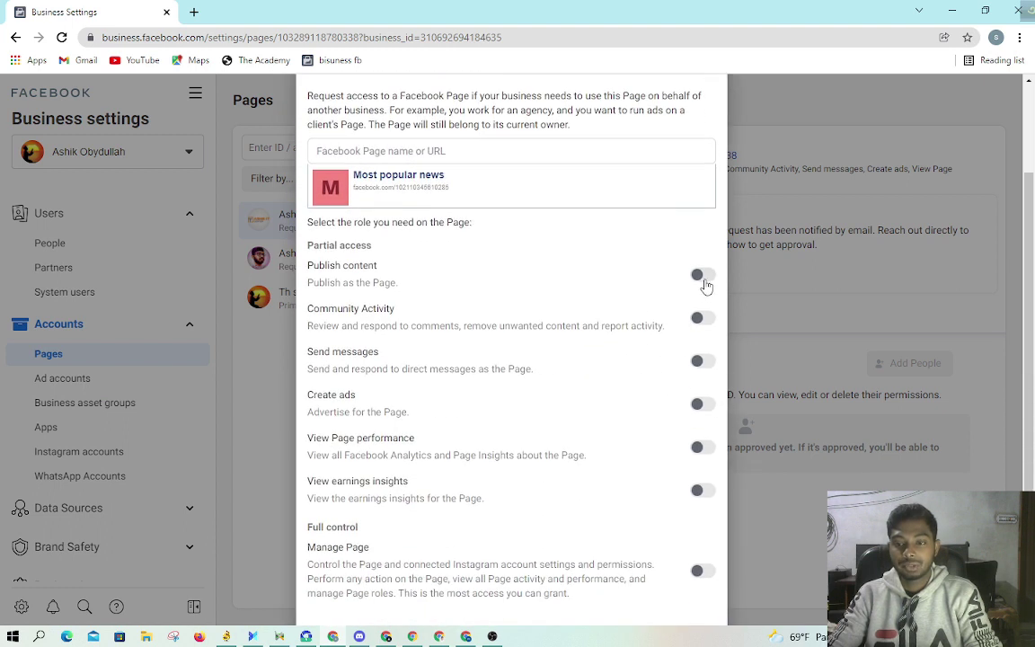
{"action": "left_click", "coordinate": [705, 278]}
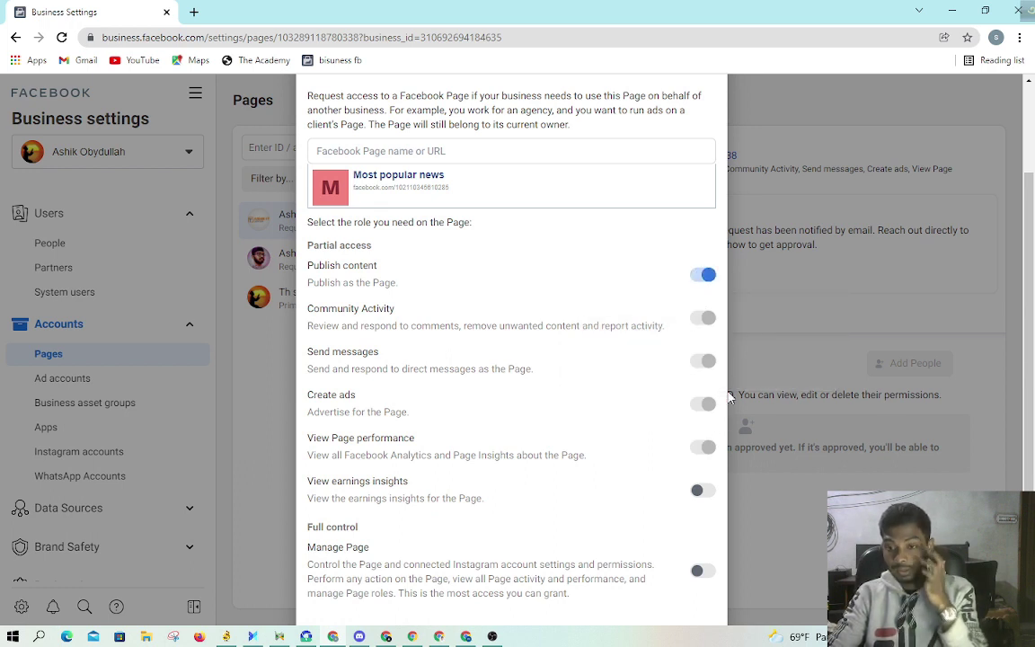
{"action": "scroll", "coordinate": [717, 397], "scroll_direction": "down", "scroll_amount": 2}
{"action": "left_click", "coordinate": [703, 346]}
{"action": "left_click", "coordinate": [703, 427]}
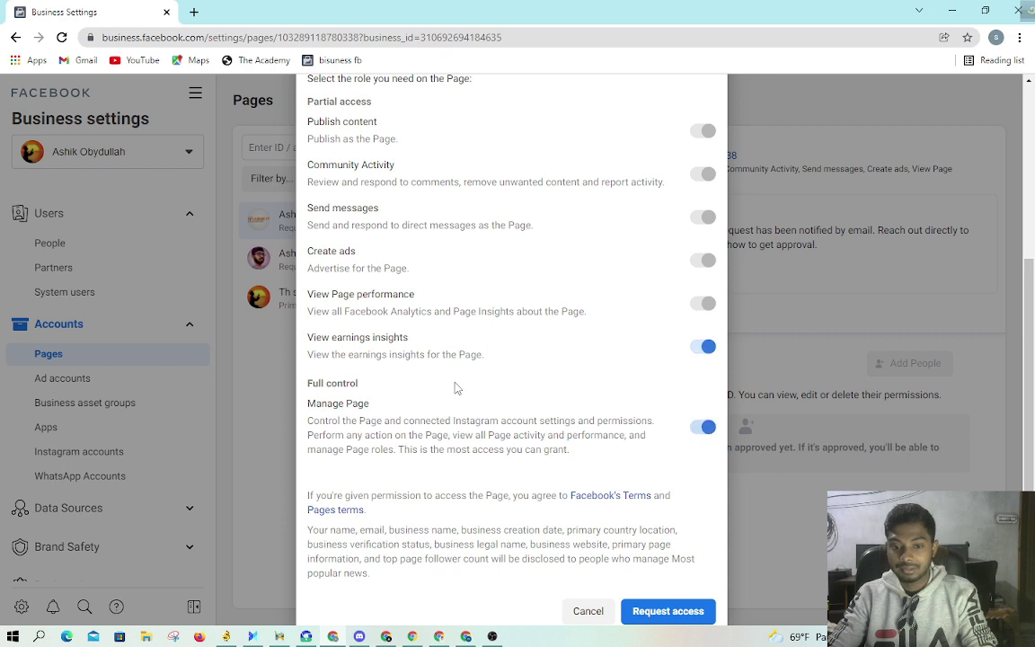
{"action": "scroll", "coordinate": [539, 386], "scroll_direction": "down", "scroll_amount": 1}
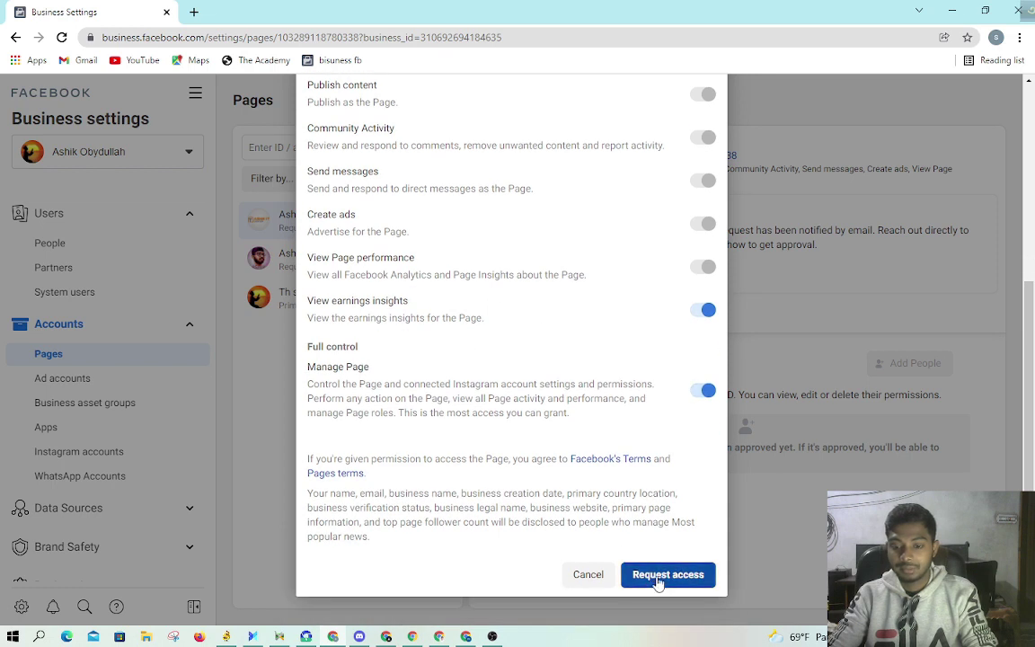
{"action": "left_click", "coordinate": [665, 576]}
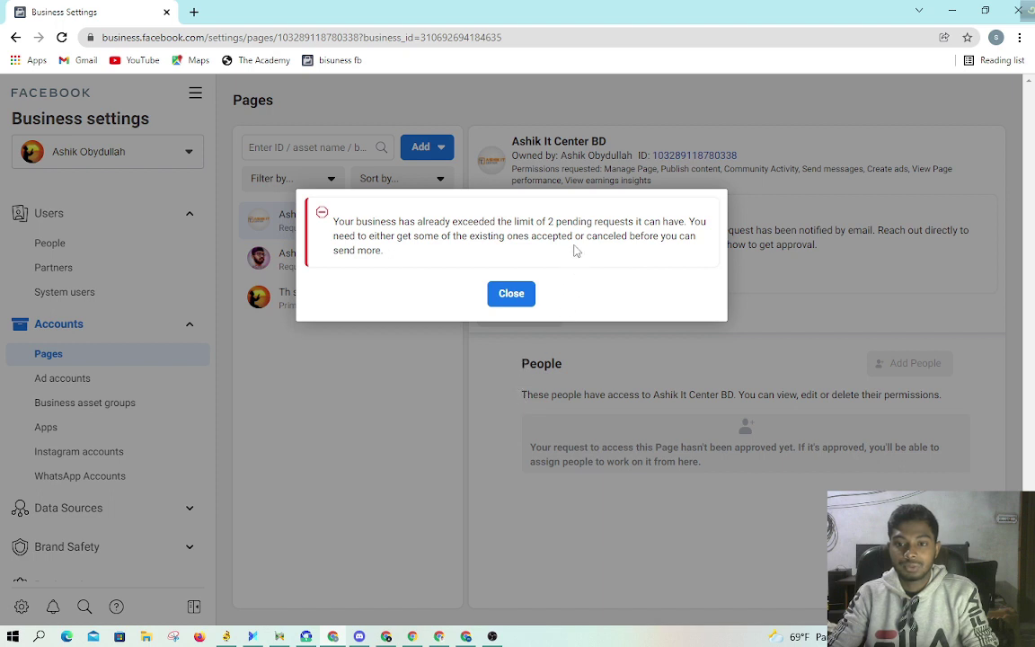
{"action": "left_click", "coordinate": [517, 295]}
Step: Cancel the two existing pending Page access requests
{"action": "left_click", "coordinate": [353, 278]}
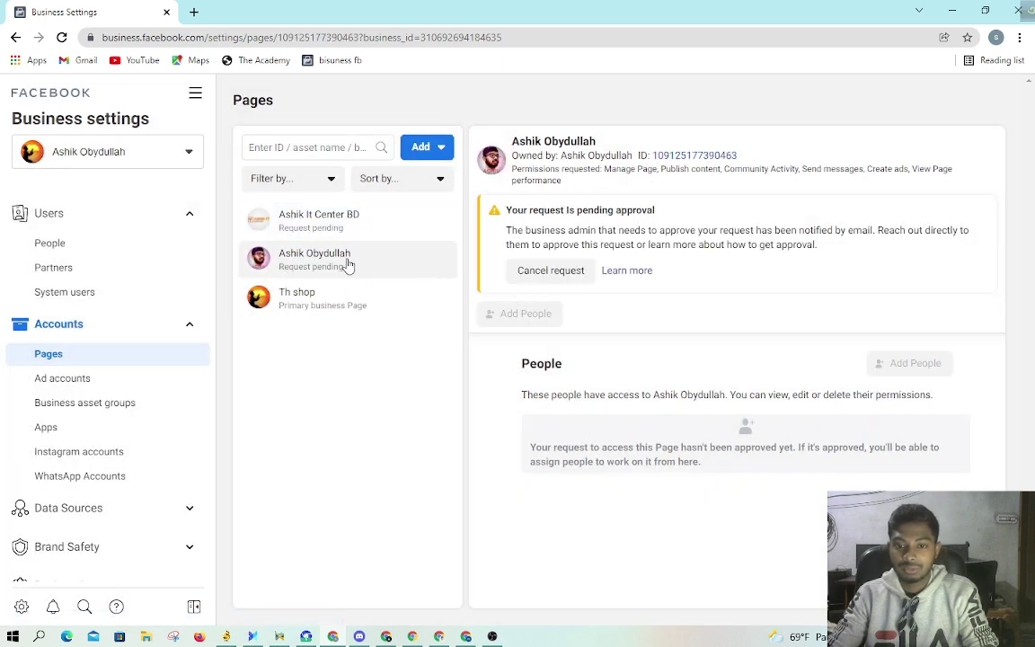
{"action": "left_click", "coordinate": [538, 270]}
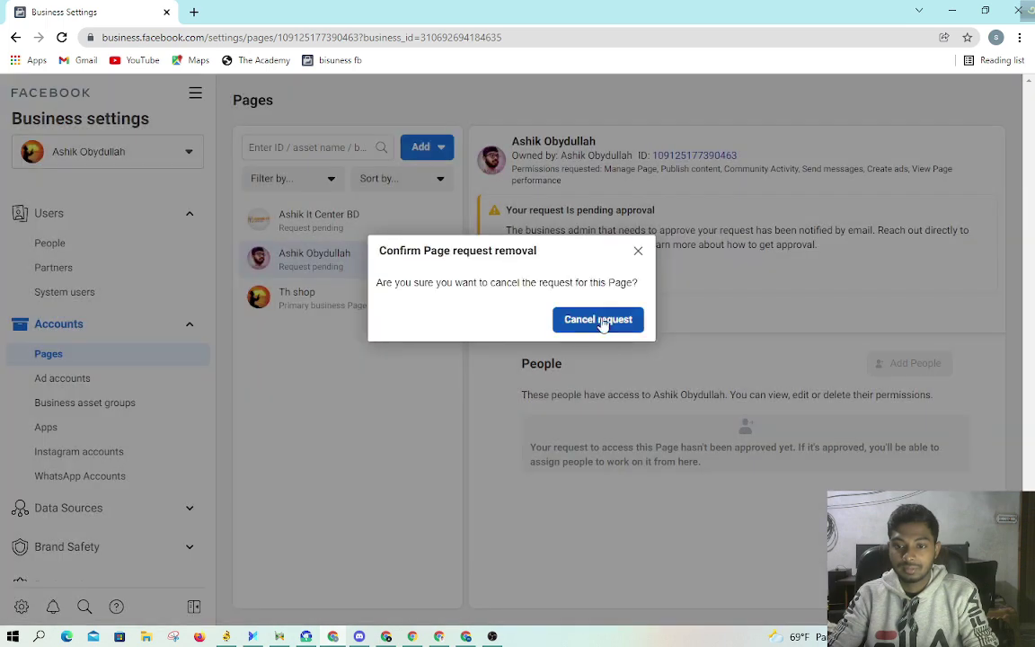
{"action": "left_click", "coordinate": [604, 322]}
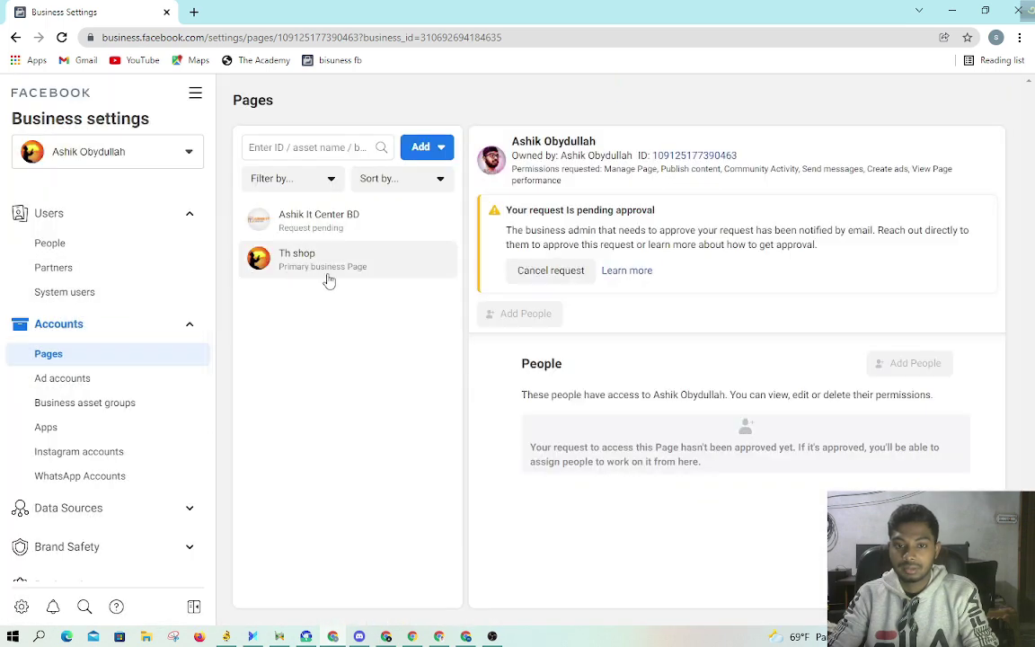
{"action": "left_click", "coordinate": [356, 228]}
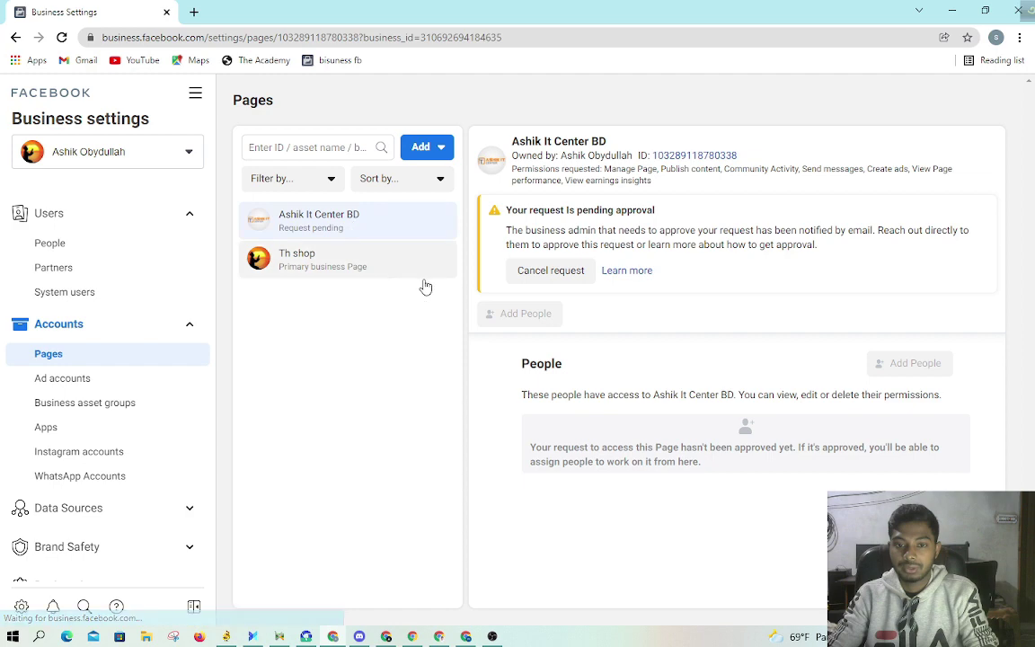
{"action": "left_click", "coordinate": [571, 270]}
{"action": "left_click", "coordinate": [591, 295]}
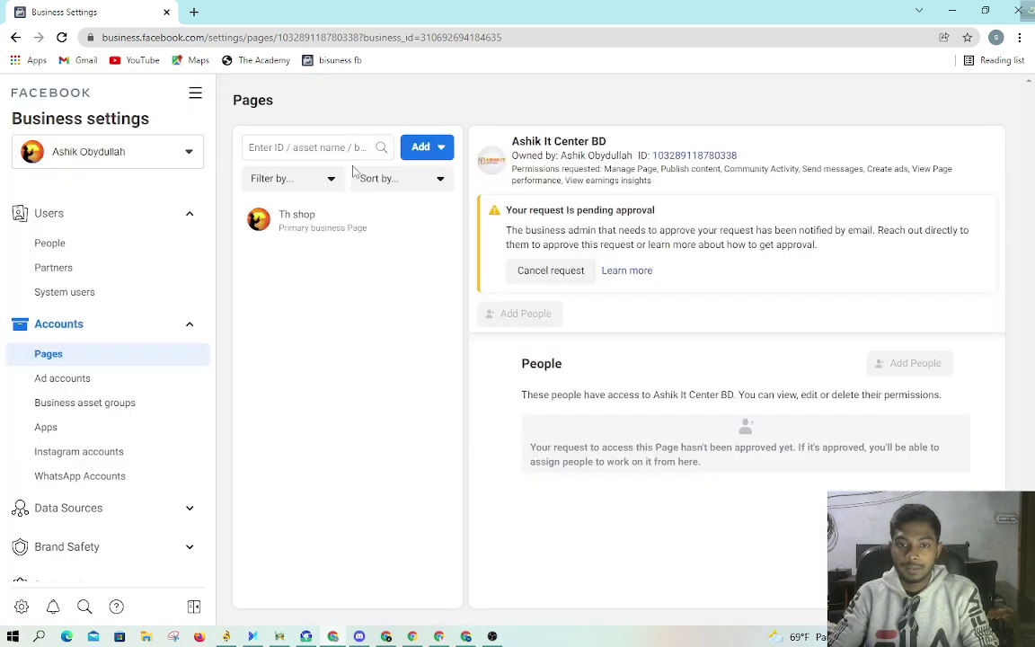
Step: Start a new Request access to a Page, pasting the URL and selecting Most popular news
{"action": "left_click", "coordinate": [337, 148]}
{"action": "right_click", "coordinate": [337, 150]}
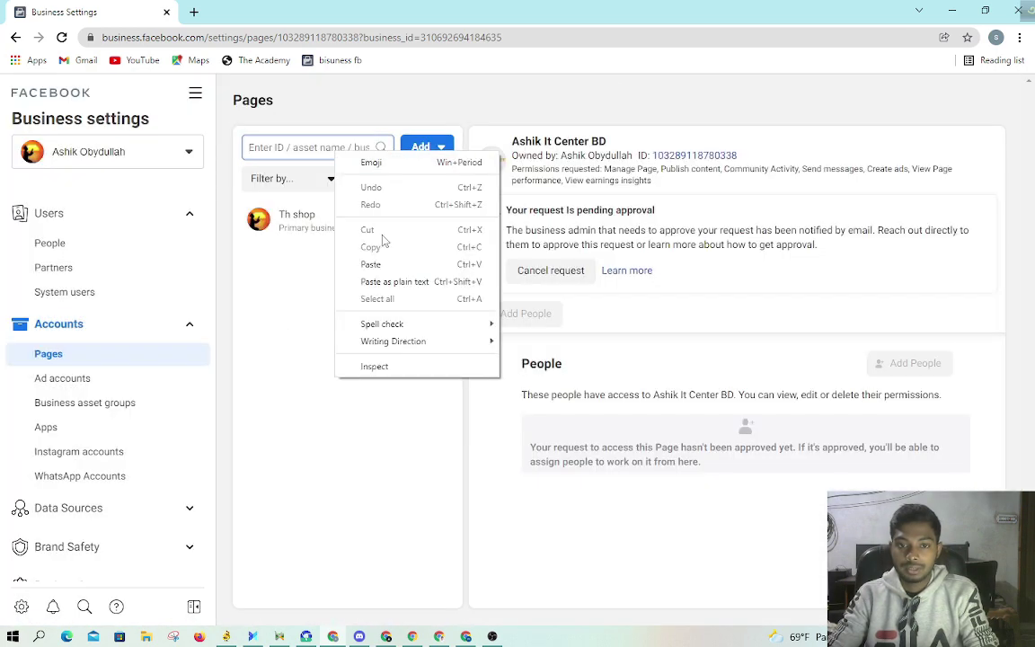
{"action": "left_click", "coordinate": [426, 145]}
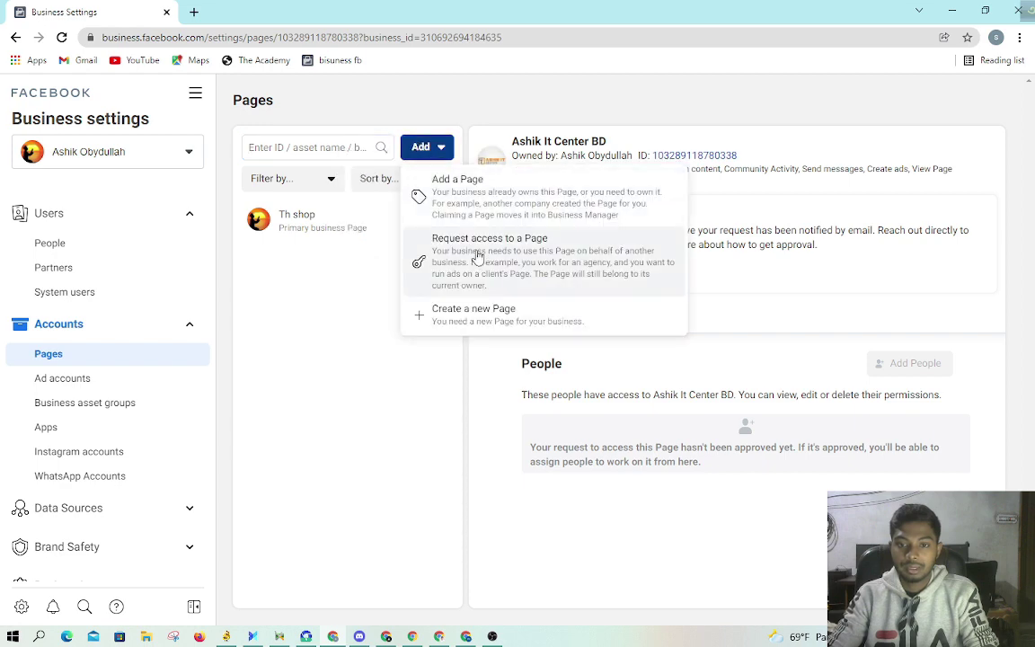
{"action": "left_click", "coordinate": [428, 241]}
{"action": "right_click", "coordinate": [456, 293]}
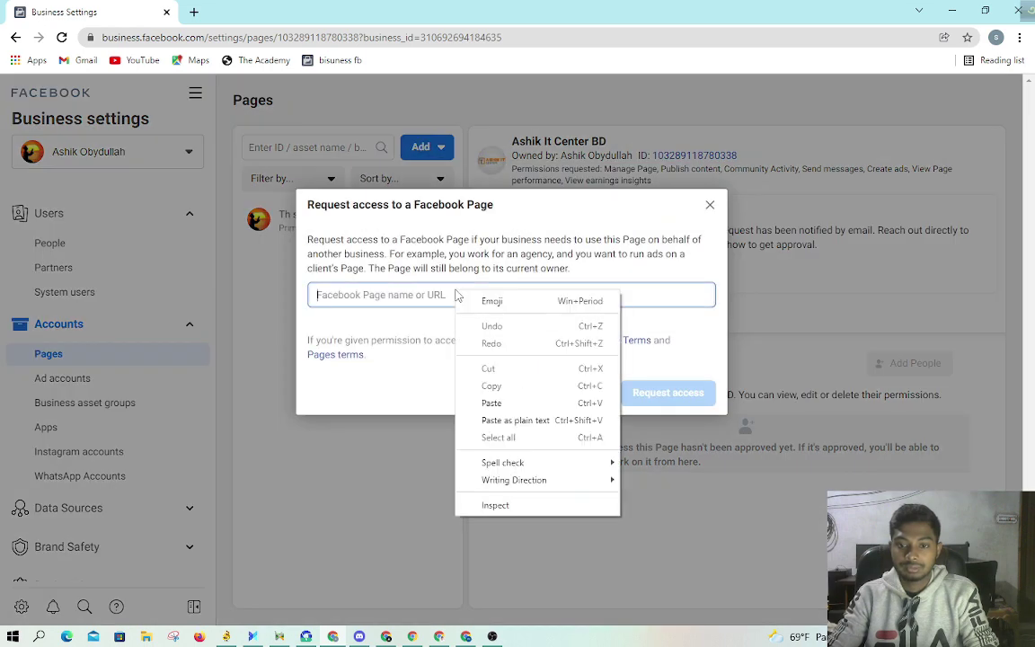
{"action": "left_click", "coordinate": [501, 416]}
{"action": "left_click", "coordinate": [457, 339]}
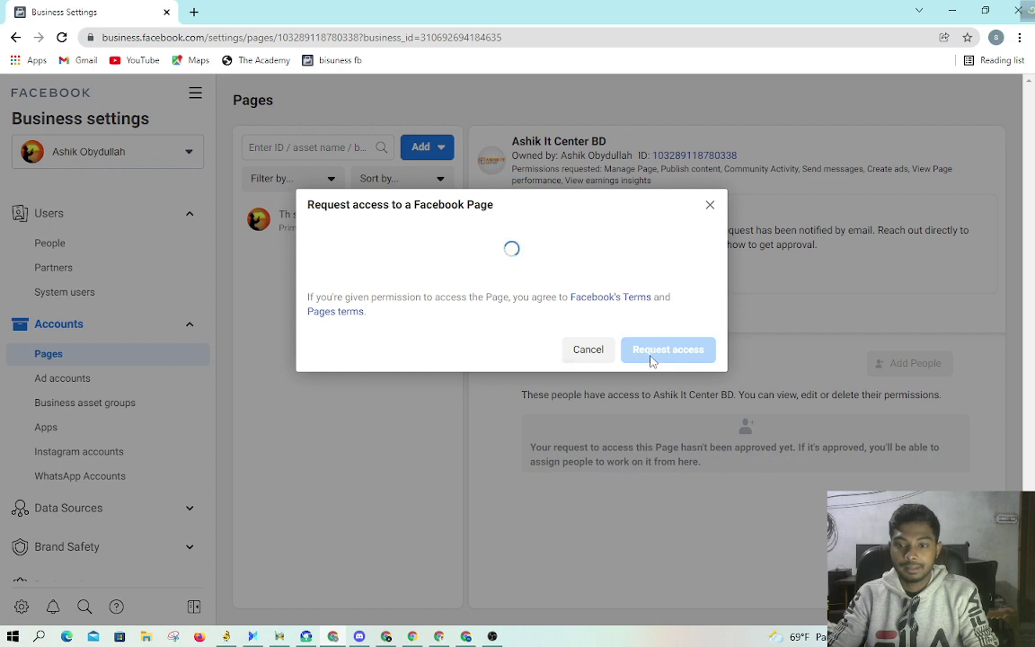
Step: Enable Publish content and Manage Page, send the request, and return to the Page window
{"action": "left_click", "coordinate": [703, 420]}
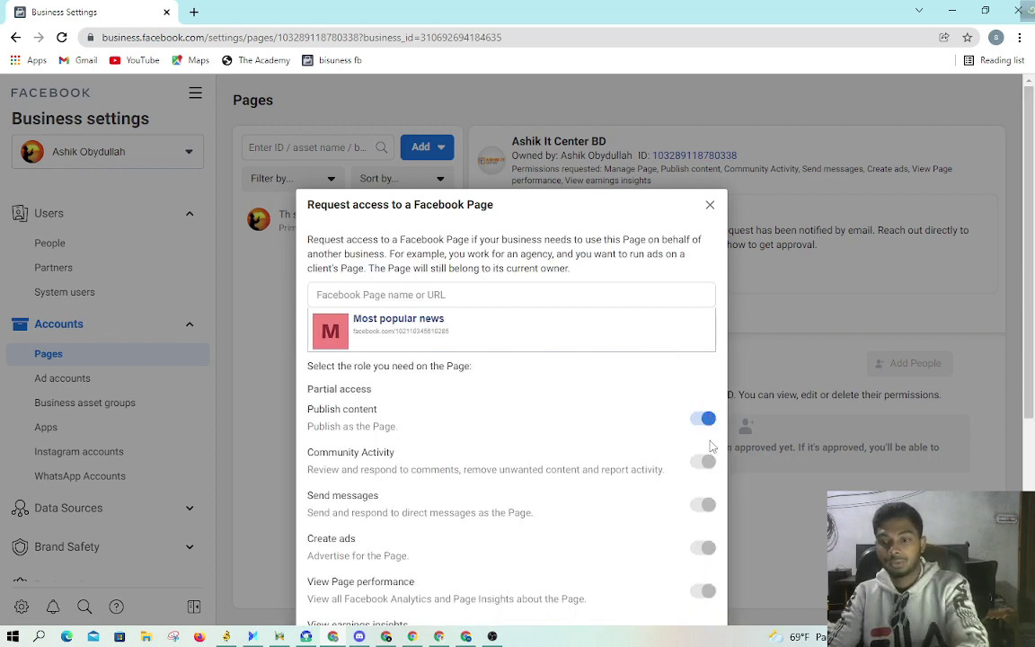
{"action": "scroll", "coordinate": [708, 419], "scroll_direction": "down", "scroll_amount": 4}
{"action": "left_click", "coordinate": [703, 390]}
{"action": "left_click", "coordinate": [667, 579]}
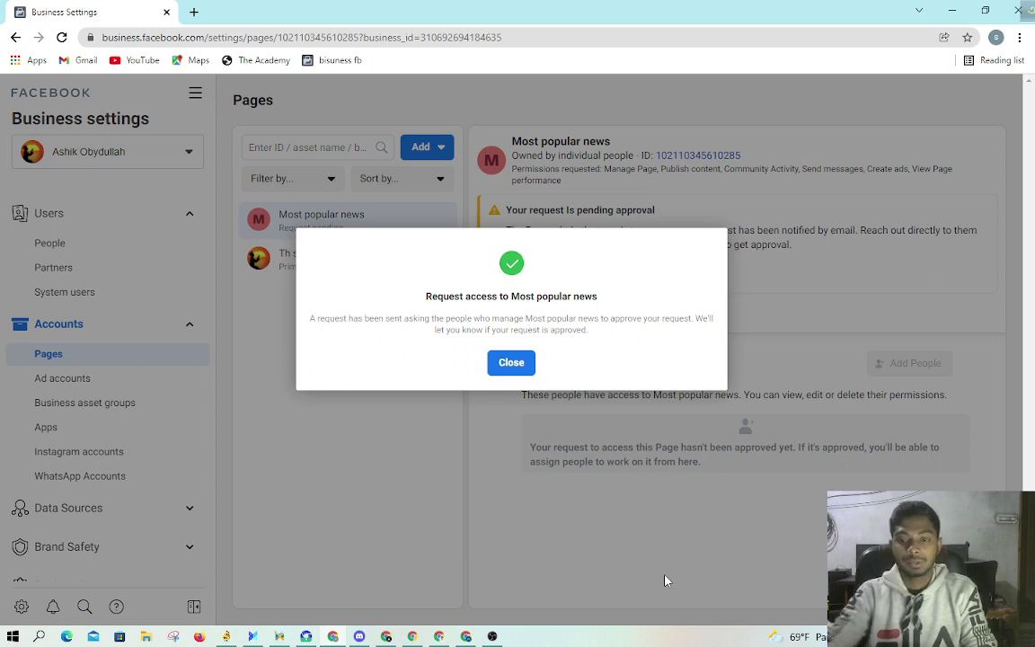
{"action": "left_click", "coordinate": [520, 365]}
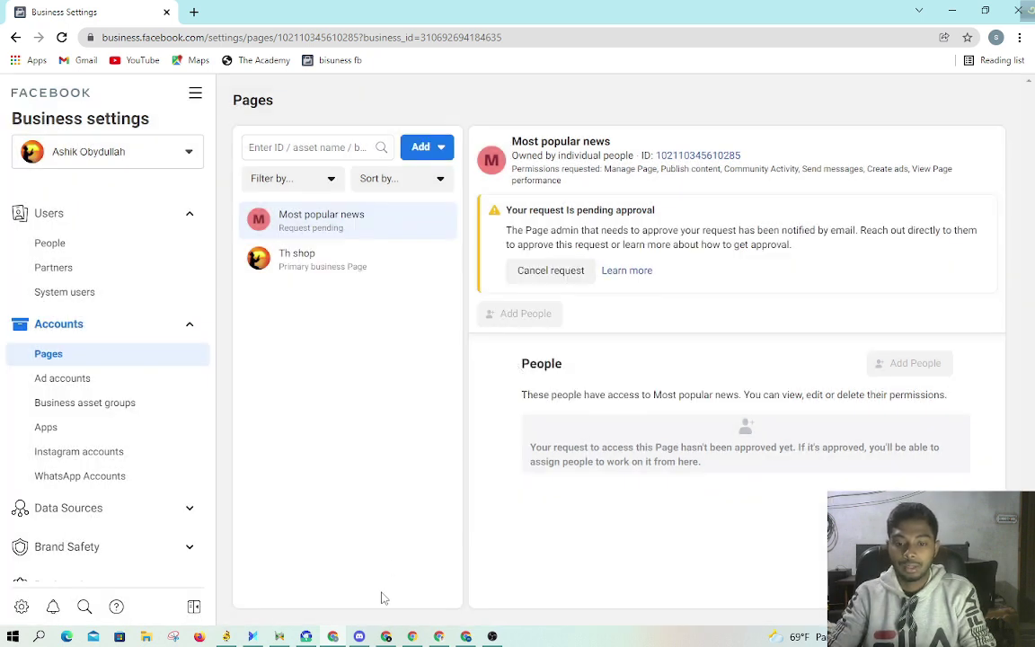
{"action": "key", "text": "alt+Tab"}
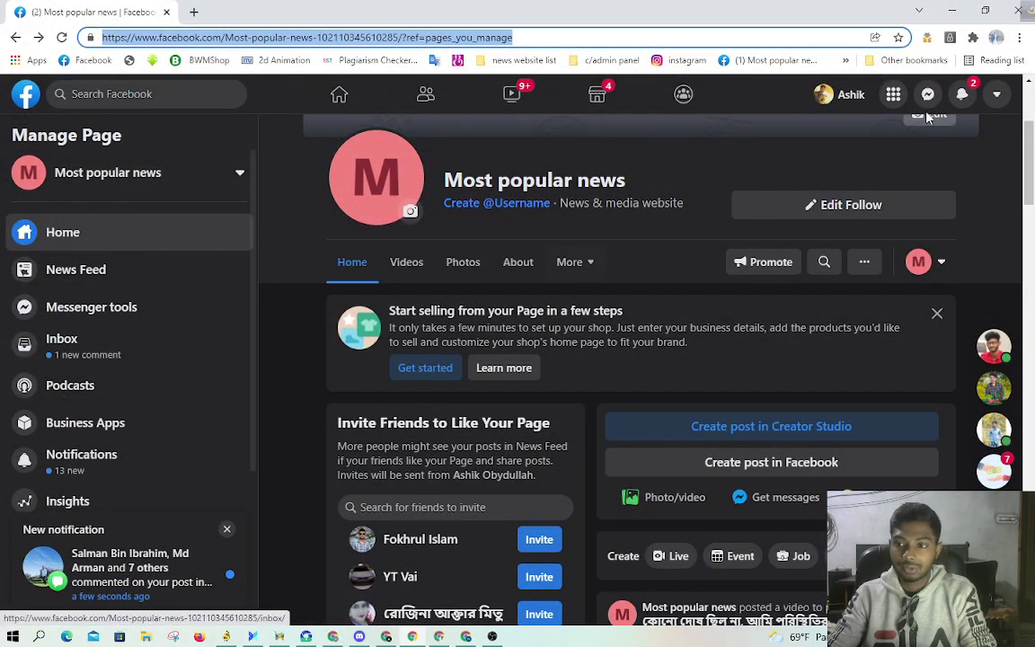
Step: Open the business's access-request notification and scroll to Pending Partner Requests in Page Roles
{"action": "left_click", "coordinate": [963, 95]}
{"action": "left_click", "coordinate": [962, 95]}
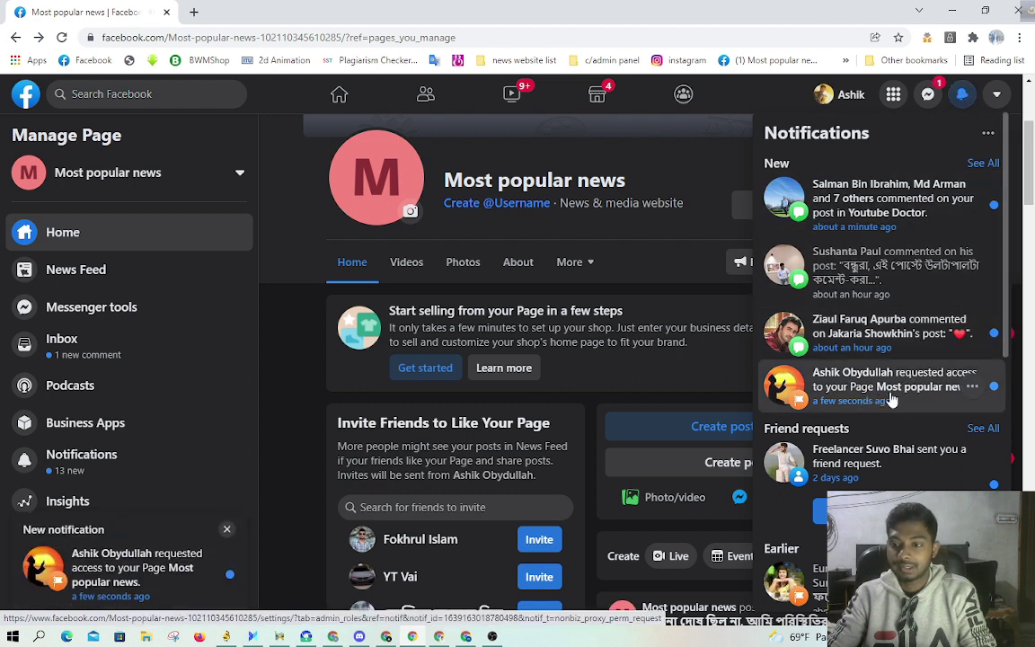
{"action": "left_click", "coordinate": [843, 390]}
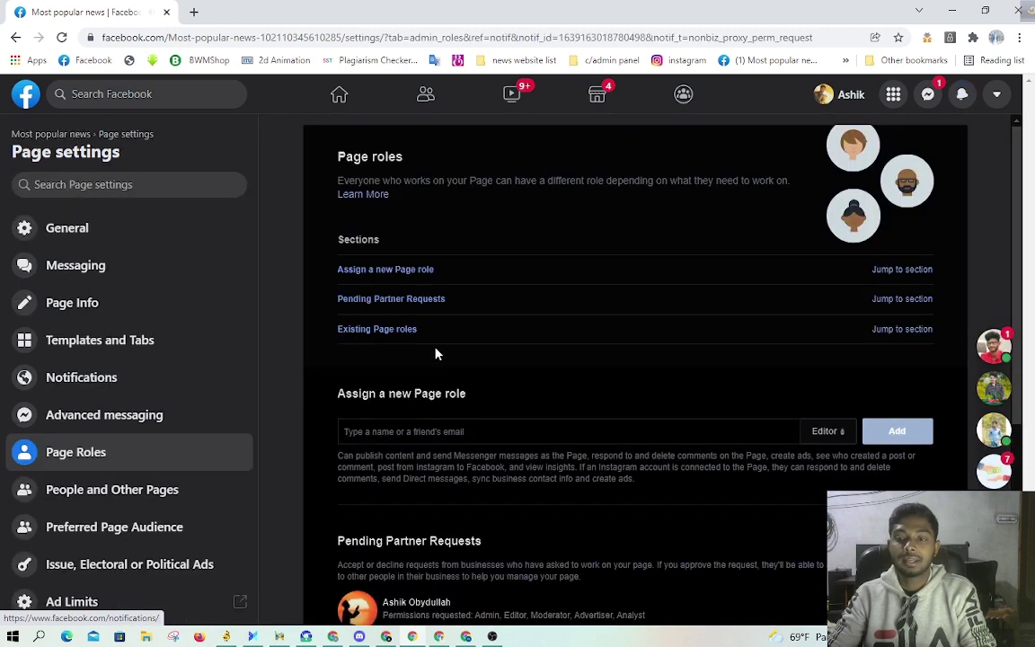
{"action": "scroll", "coordinate": [435, 354], "scroll_direction": "down", "scroll_amount": 3}
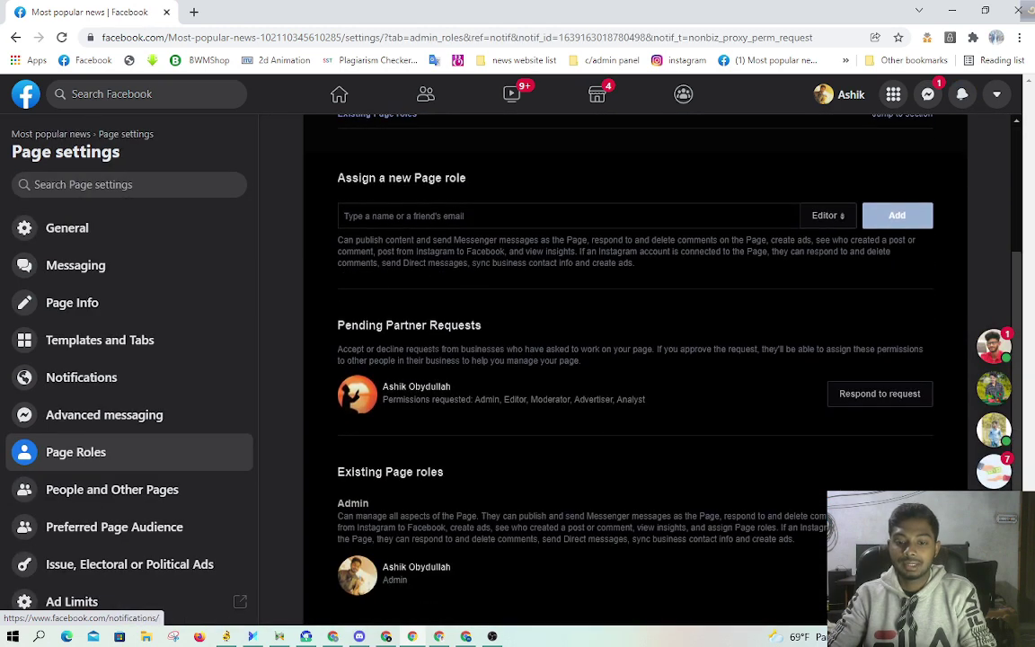
{"action": "scroll", "coordinate": [426, 381], "scroll_direction": "down", "scroll_amount": 2}
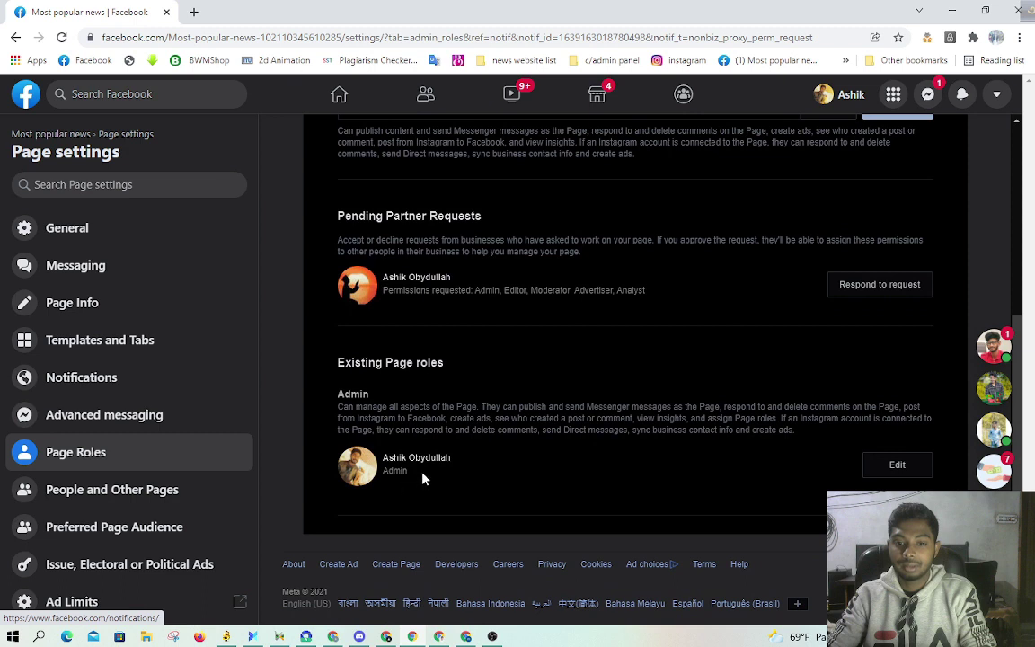
Step: Approve the business's partner request for Admin access to Most popular news, confirming with the account password
{"action": "left_click", "coordinate": [879, 295]}
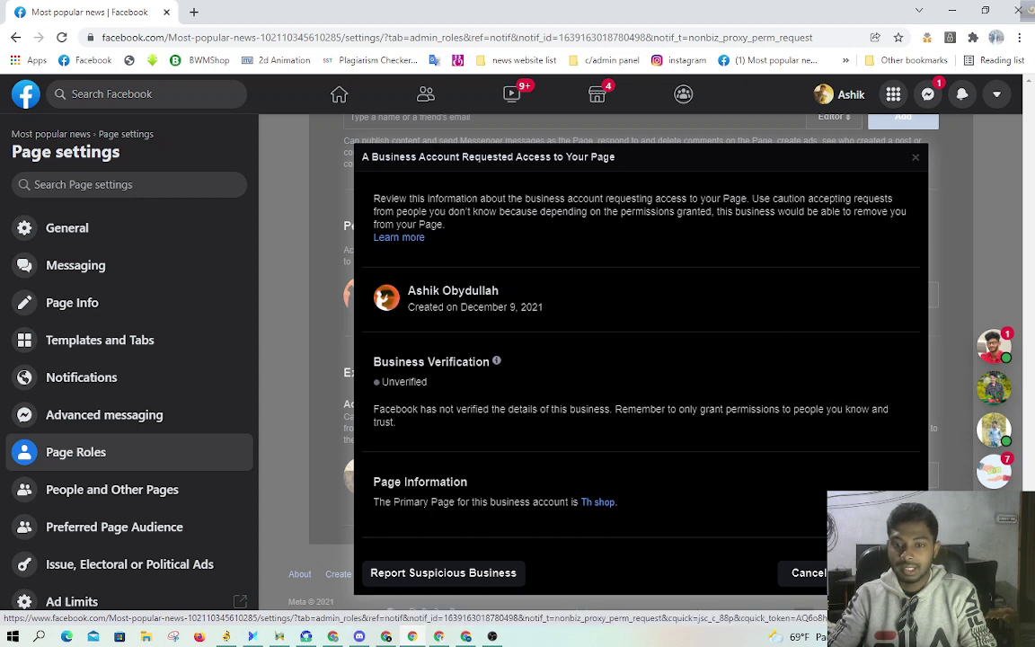
{"action": "double_click", "coordinate": [469, 290]}
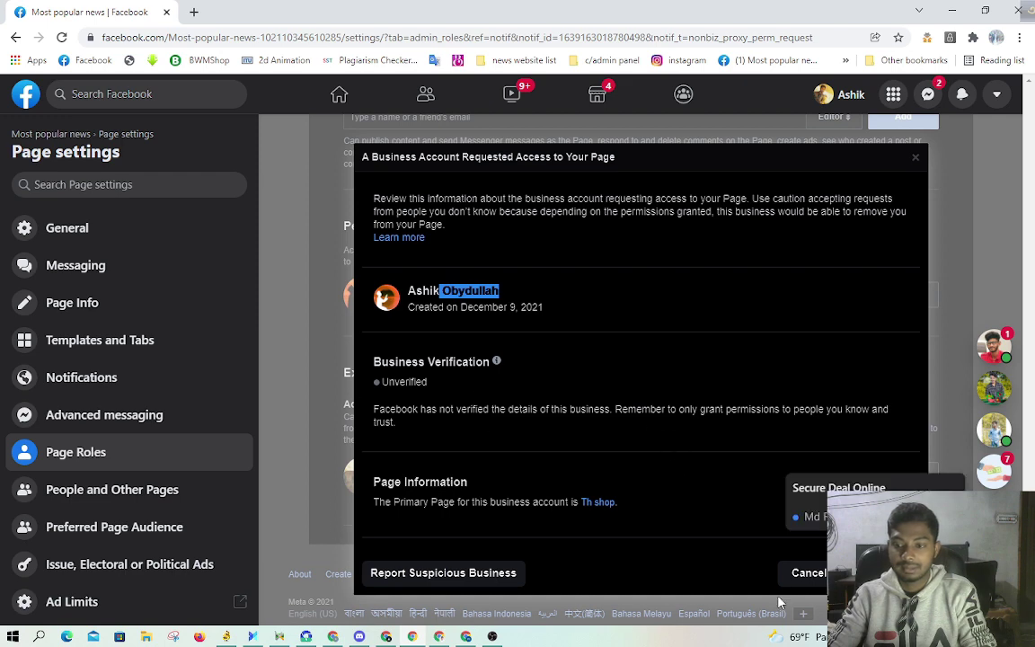
{"action": "left_click", "coordinate": [877, 572]}
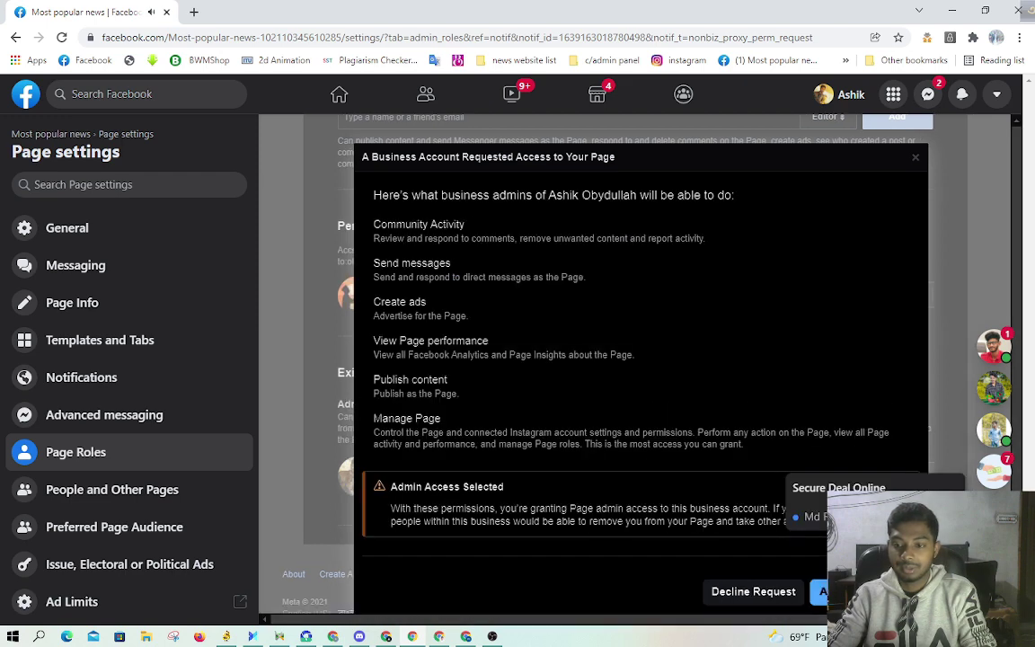
{"action": "left_click", "coordinate": [863, 591]}
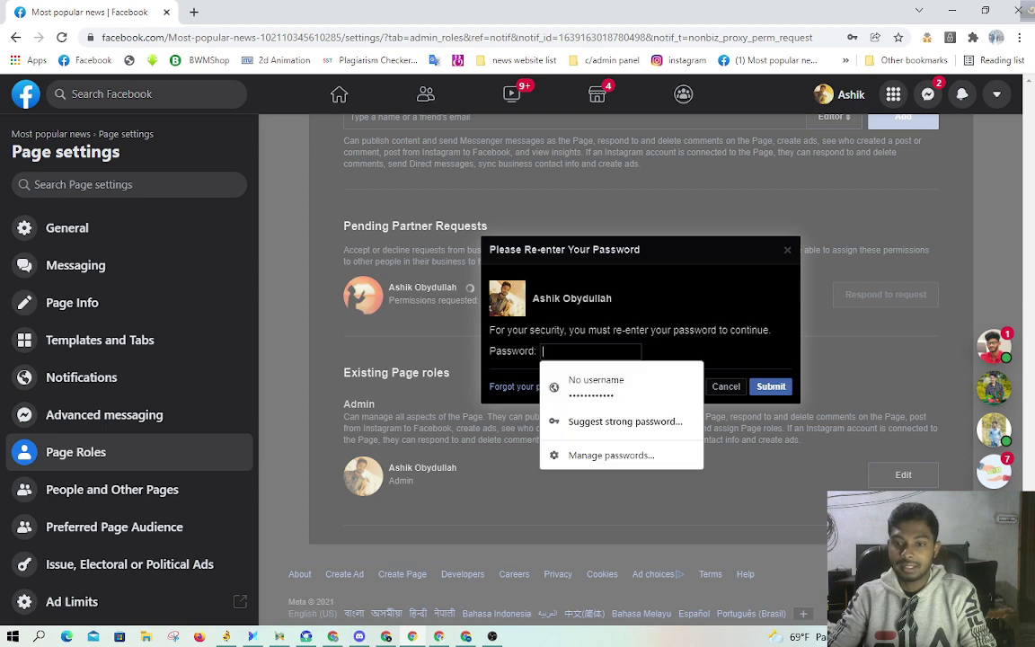
{"action": "left_click", "coordinate": [579, 386]}
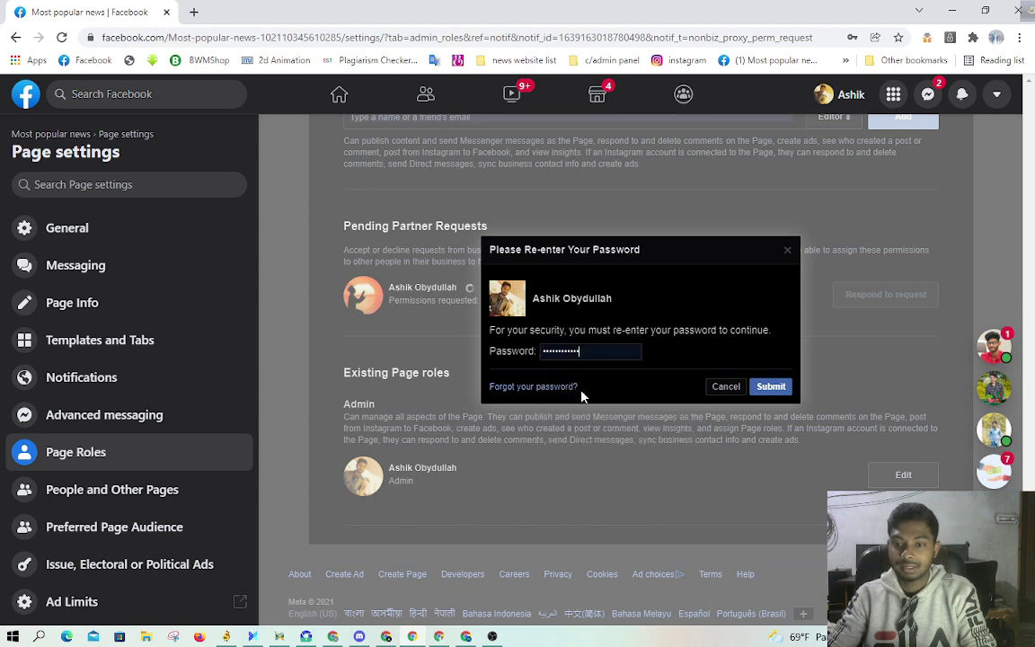
{"action": "left_click", "coordinate": [771, 387]}
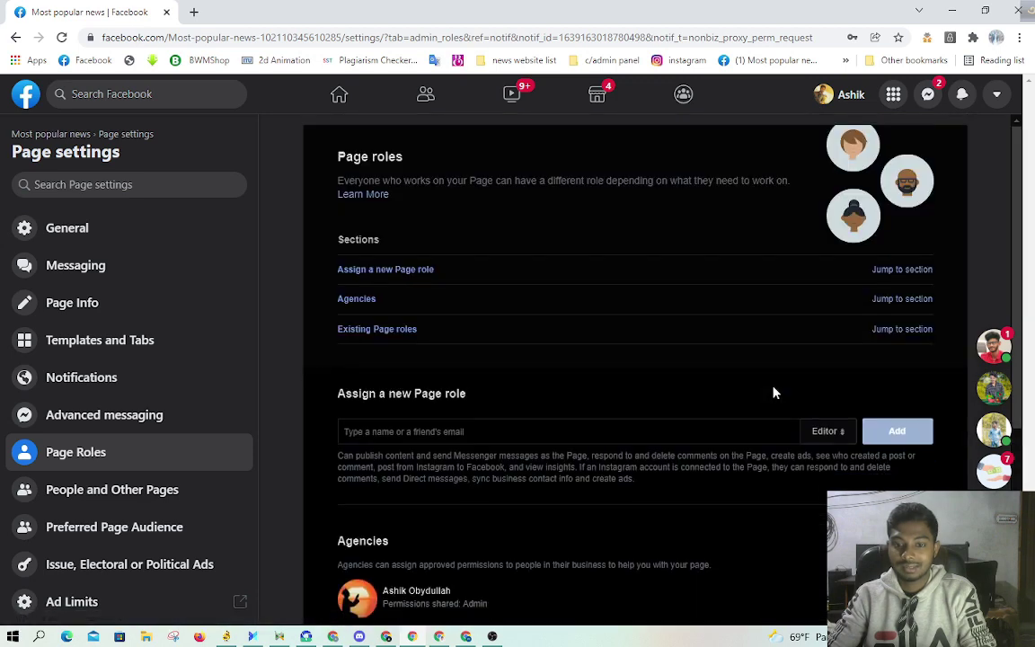
{"action": "scroll", "coordinate": [774, 392], "scroll_direction": "down", "scroll_amount": 5}
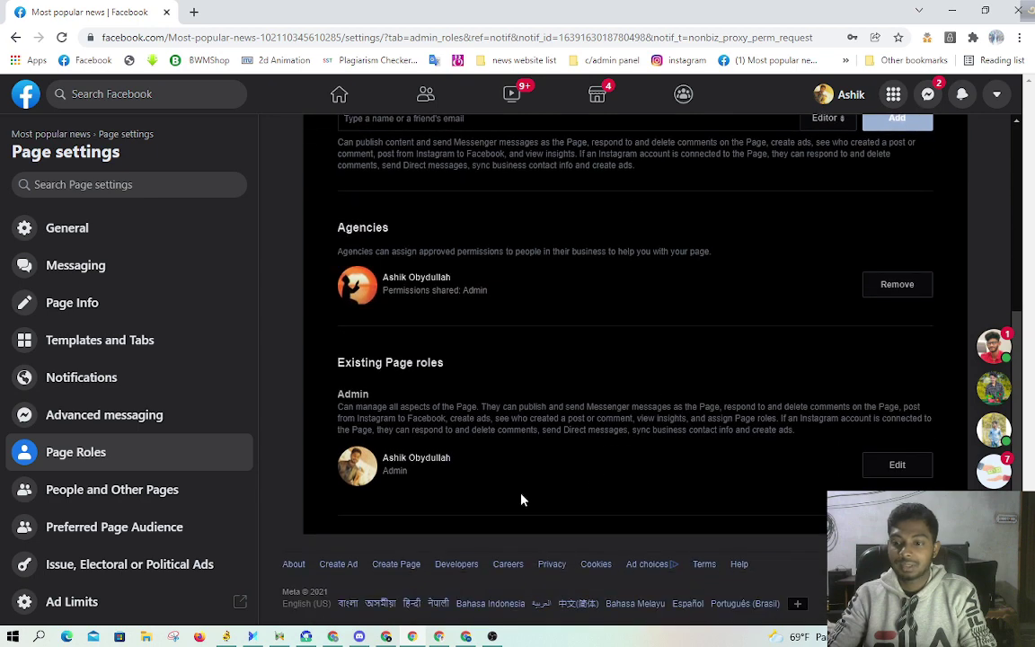
{"action": "scroll", "coordinate": [523, 494], "scroll_direction": "up", "scroll_amount": 2}
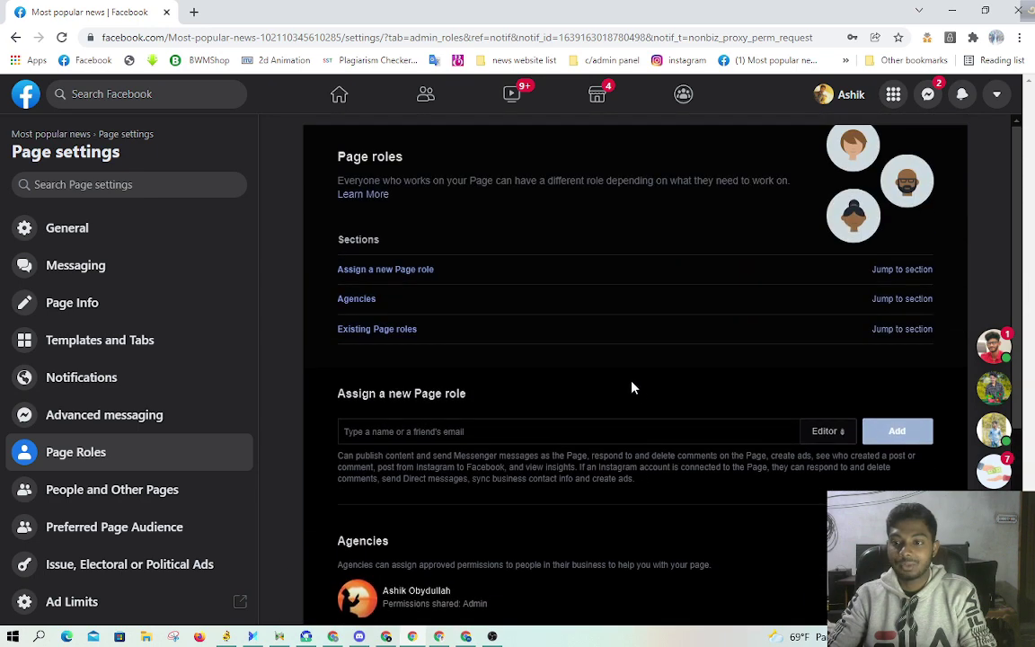
{"action": "scroll", "coordinate": [623, 390], "scroll_direction": "down", "scroll_amount": 3}
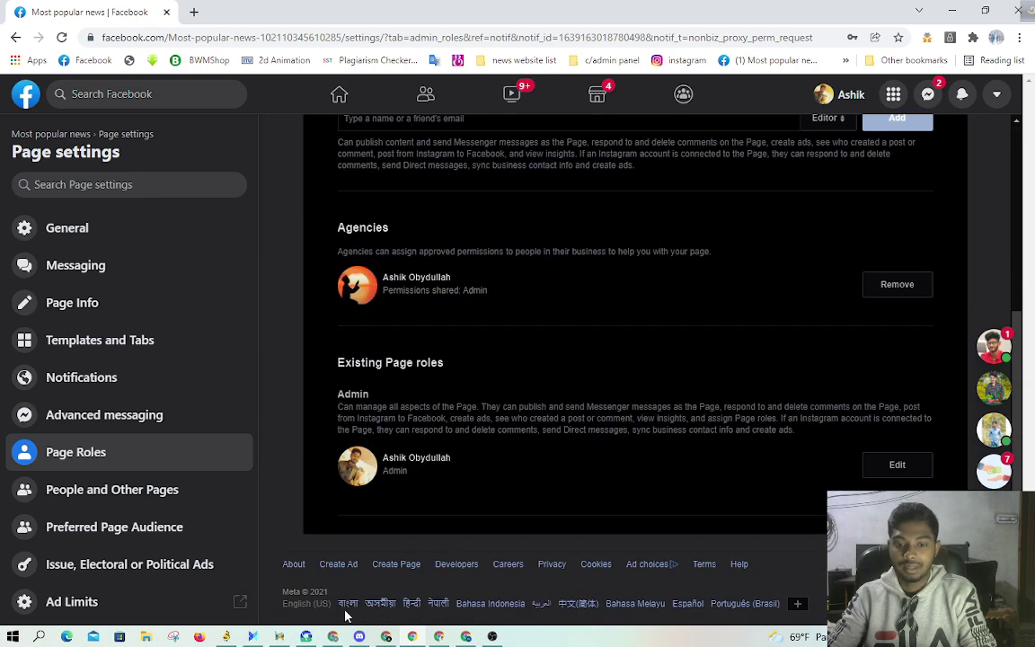
Step: Return to the Business Settings window and reload it to refresh the Most popular news Page status
{"action": "left_click", "coordinate": [409, 635]}
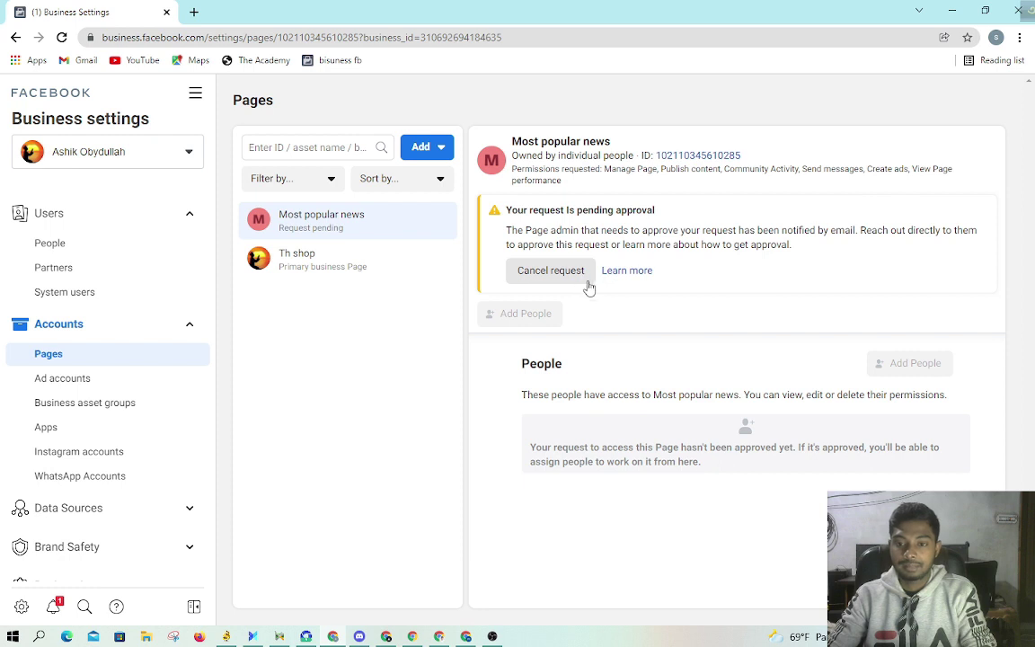
{"action": "right_click", "coordinate": [338, 404]}
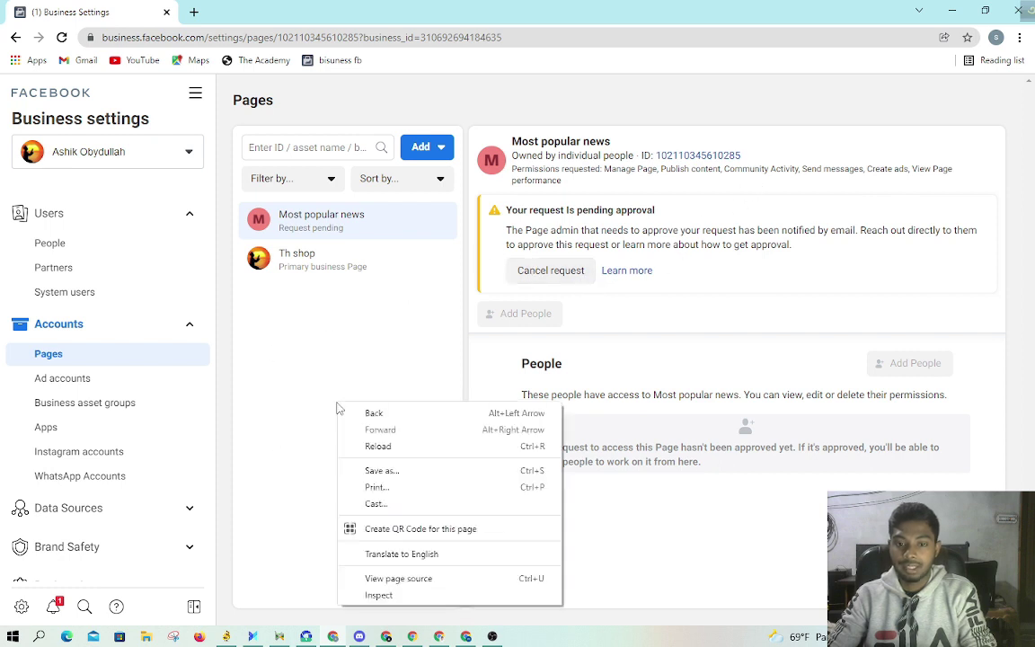
{"action": "left_click", "coordinate": [372, 448]}
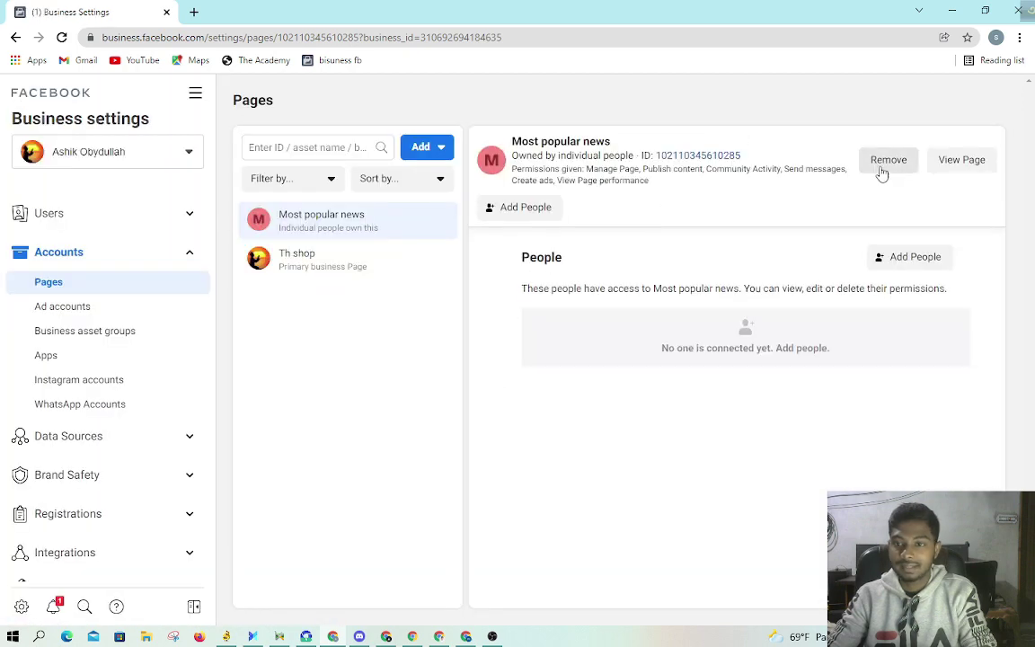
Step: Open the Most popular news Page on facebook.com in a new tab
{"action": "left_click", "coordinate": [956, 160]}
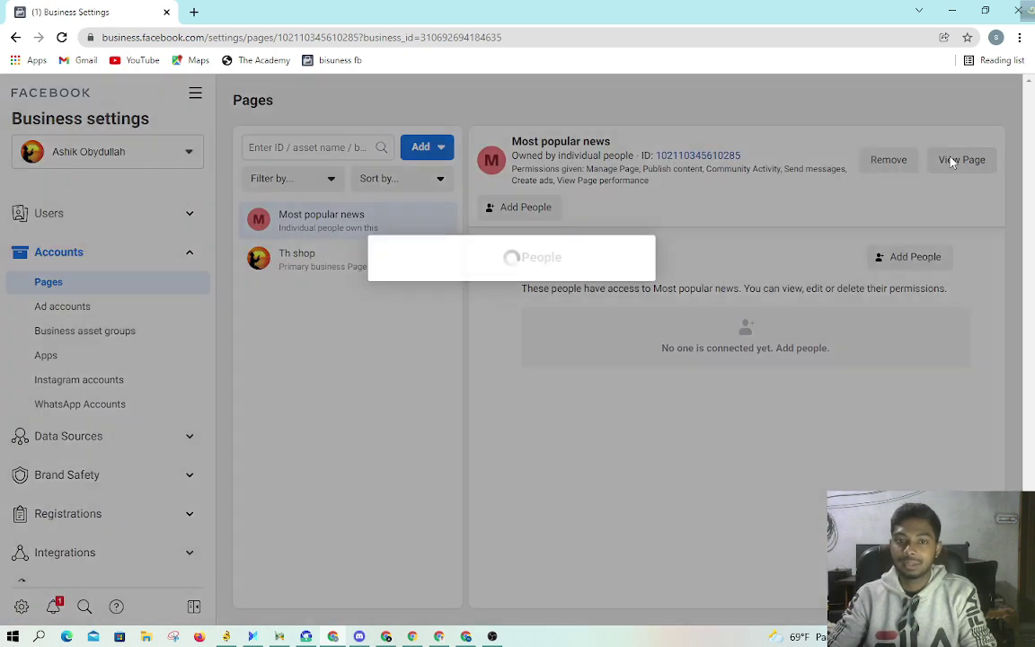
{"action": "left_click", "coordinate": [559, 336]}
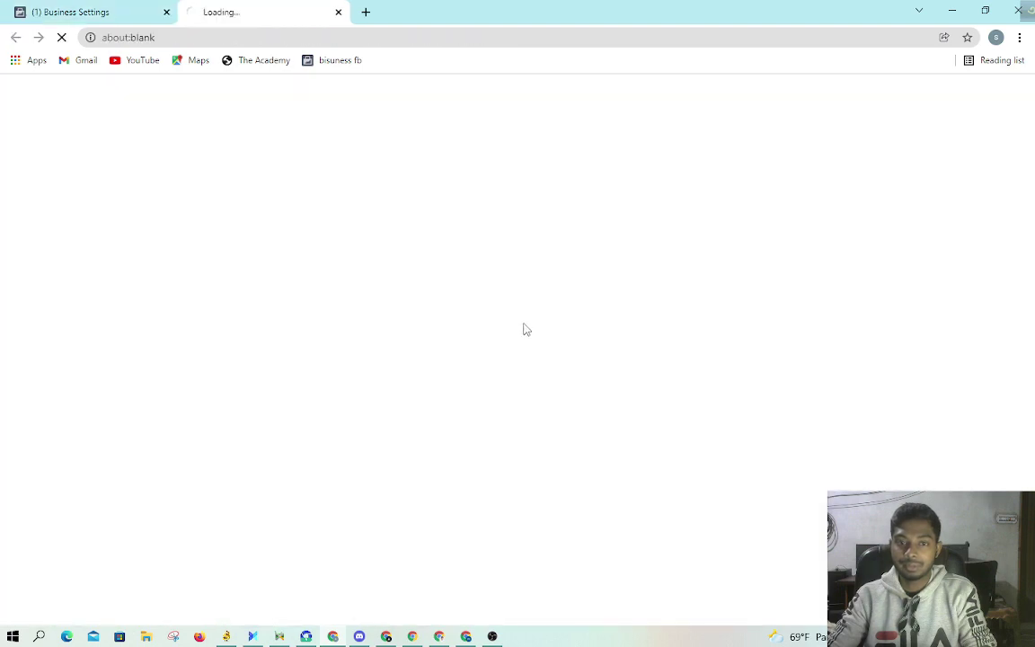
{"action": "left_click", "coordinate": [90, 11]}
{"action": "left_click", "coordinate": [306, 11]}
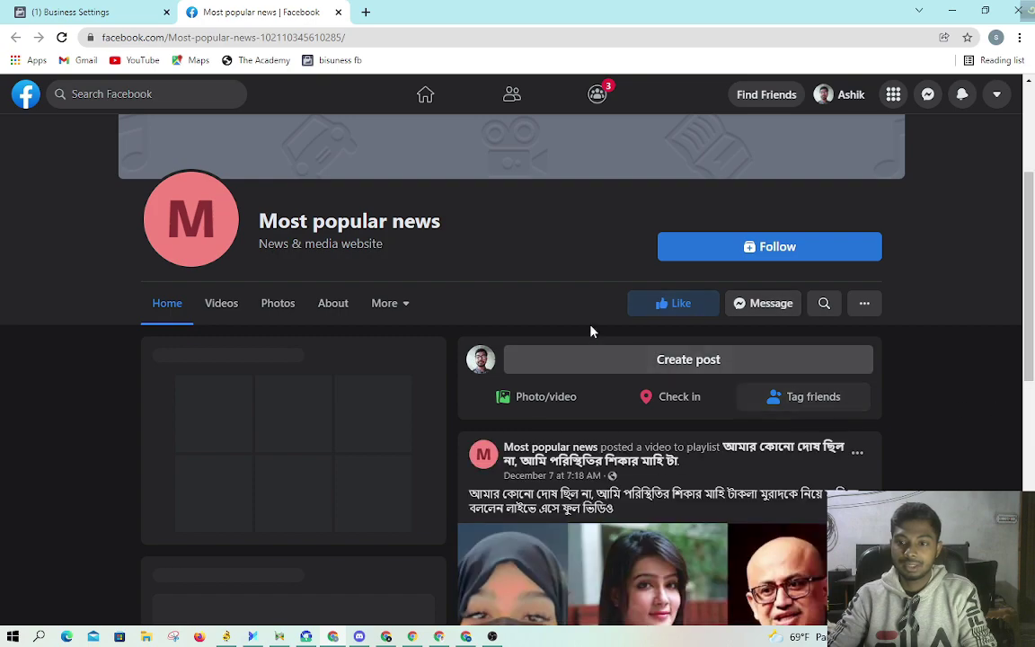
Step: Look over the Page and its extra options menu, then close the facebook.com tab
{"action": "scroll", "coordinate": [589, 331], "scroll_direction": "down", "scroll_amount": 8}
{"action": "scroll", "coordinate": [767, 452], "scroll_direction": "up", "scroll_amount": 10}
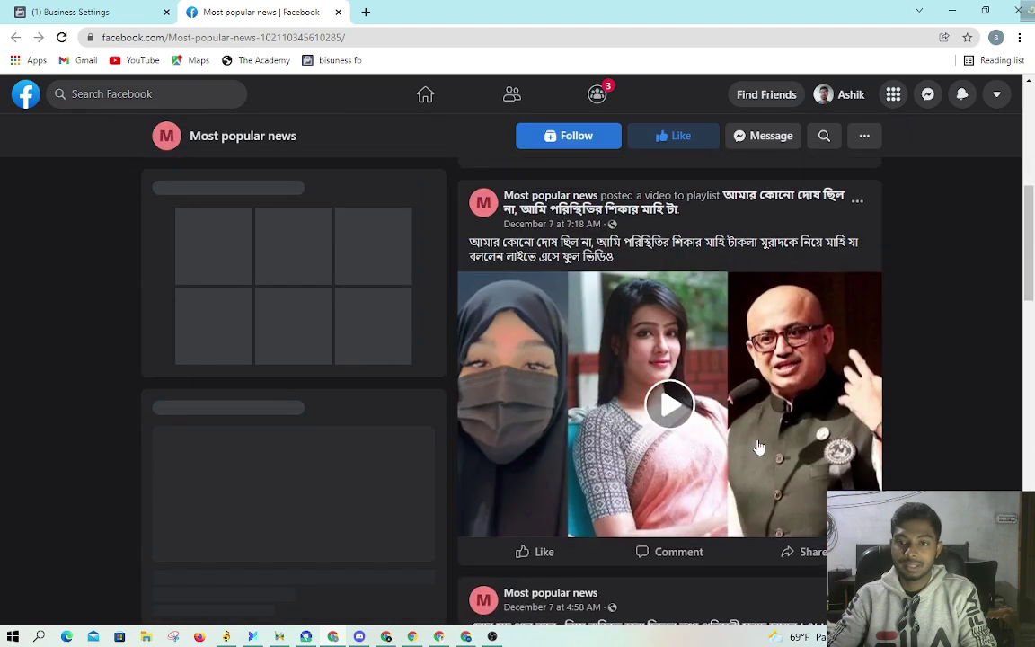
{"action": "left_click", "coordinate": [824, 530]}
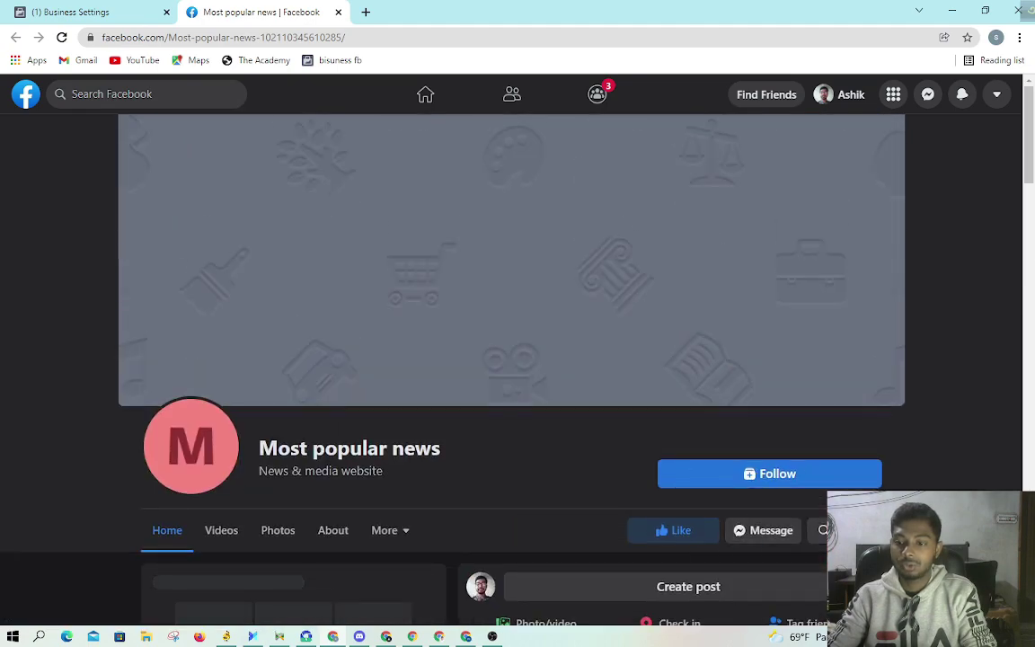
{"action": "left_click", "coordinate": [585, 480]}
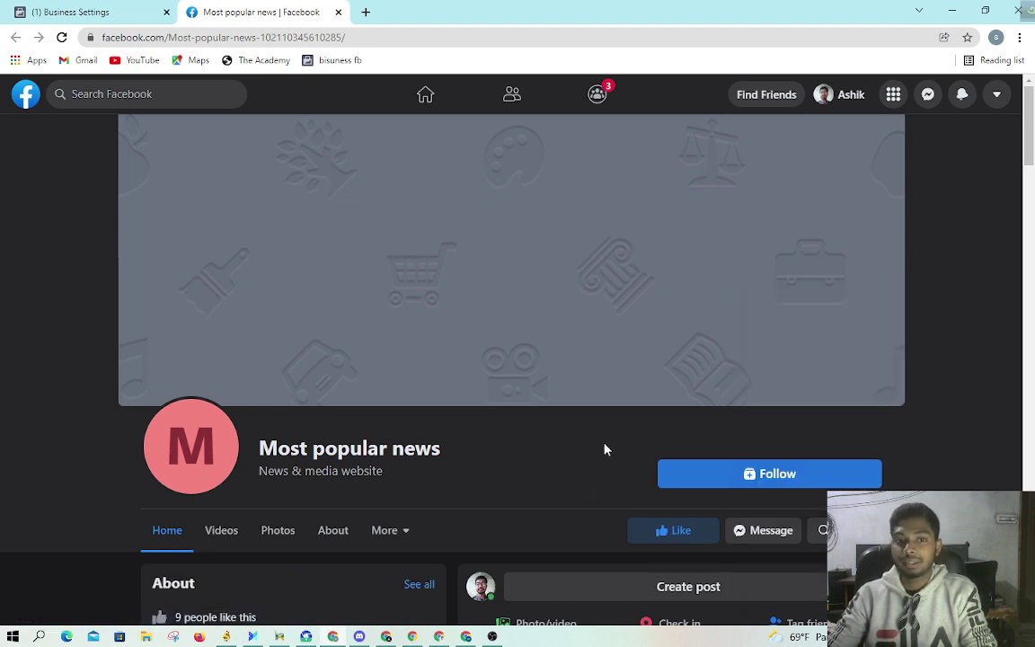
{"action": "left_click", "coordinate": [338, 13]}
Step: Back in Pages settings, review the Add choices: Add a Page, Request access, Create a new Page
{"action": "left_click", "coordinate": [497, 337]}
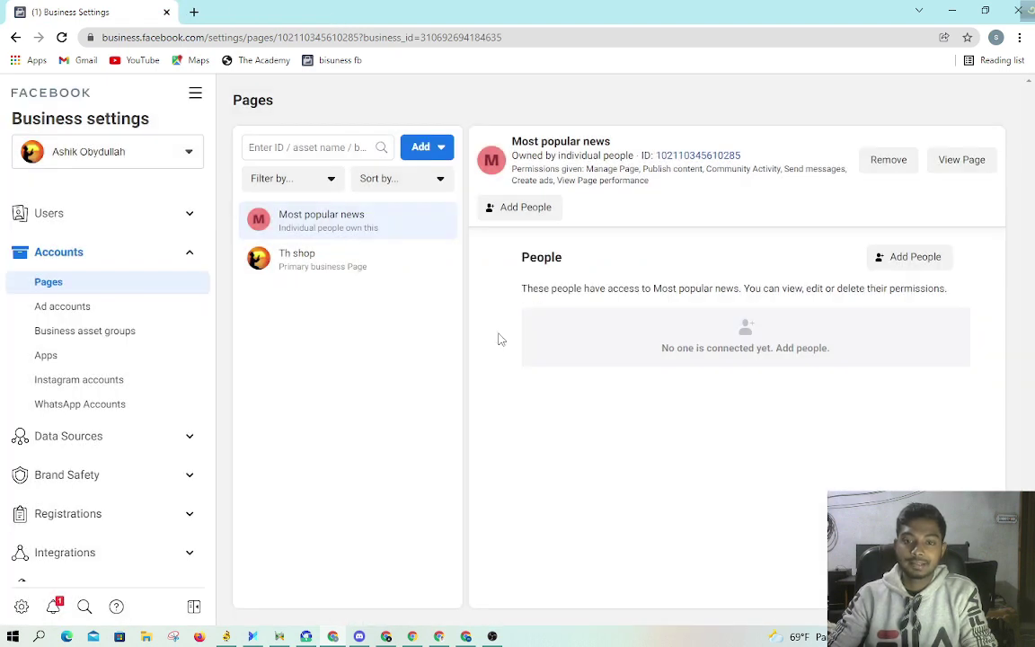
{"action": "left_click", "coordinate": [300, 146]}
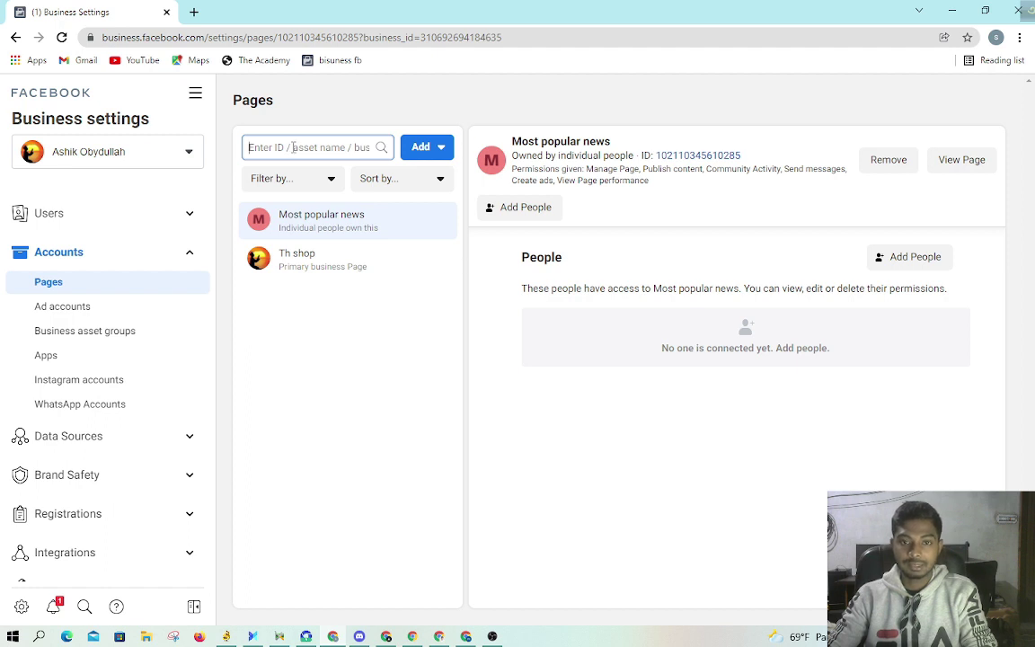
{"action": "left_click", "coordinate": [441, 149]}
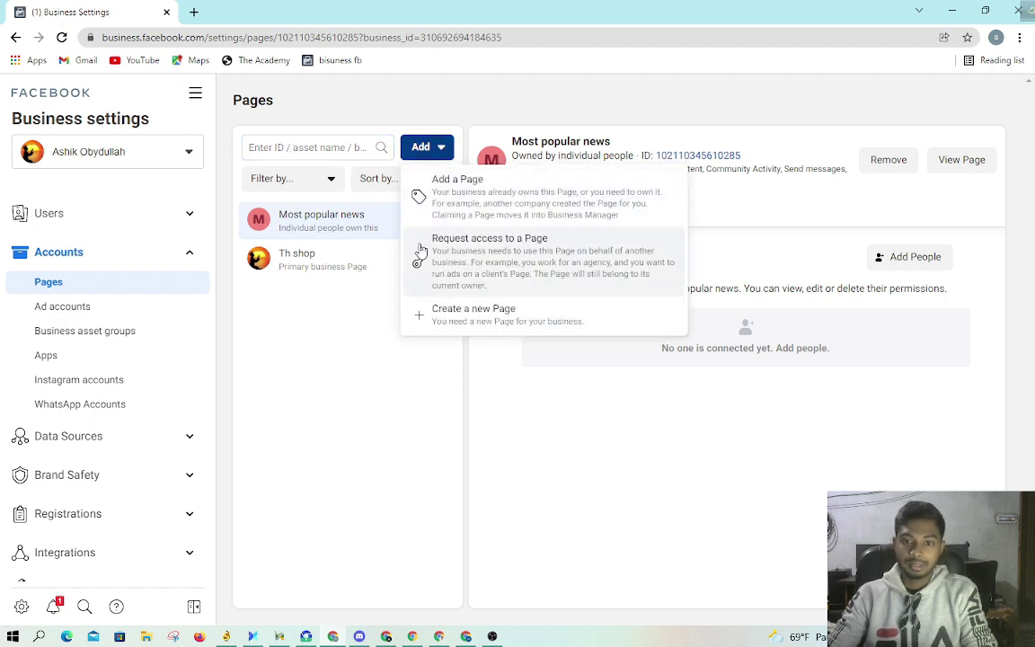
{"action": "left_click", "coordinate": [287, 148]}
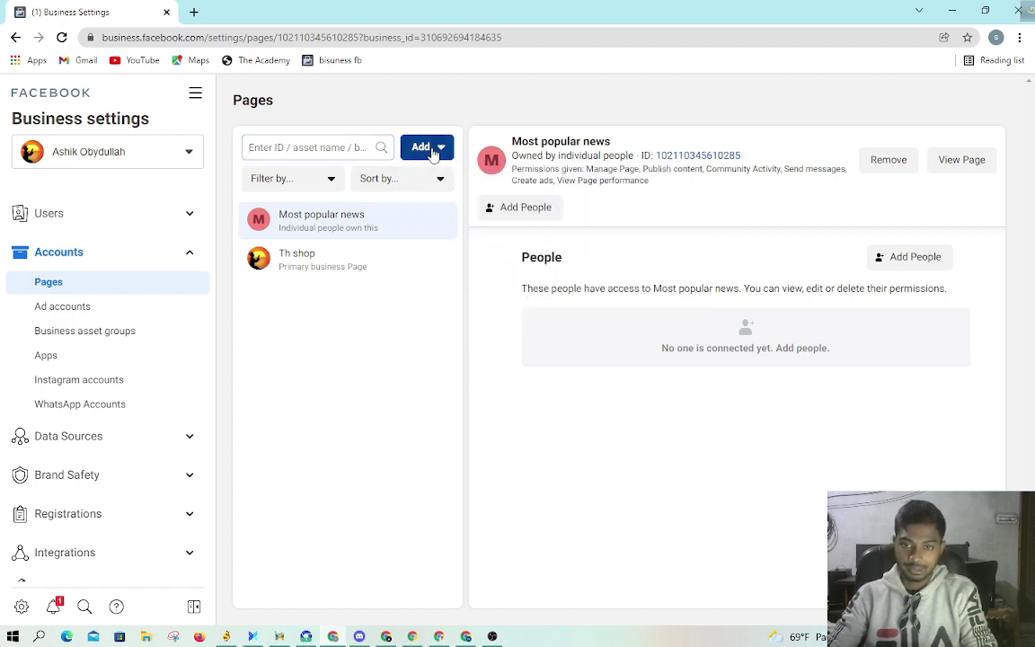
{"action": "left_click", "coordinate": [435, 151]}
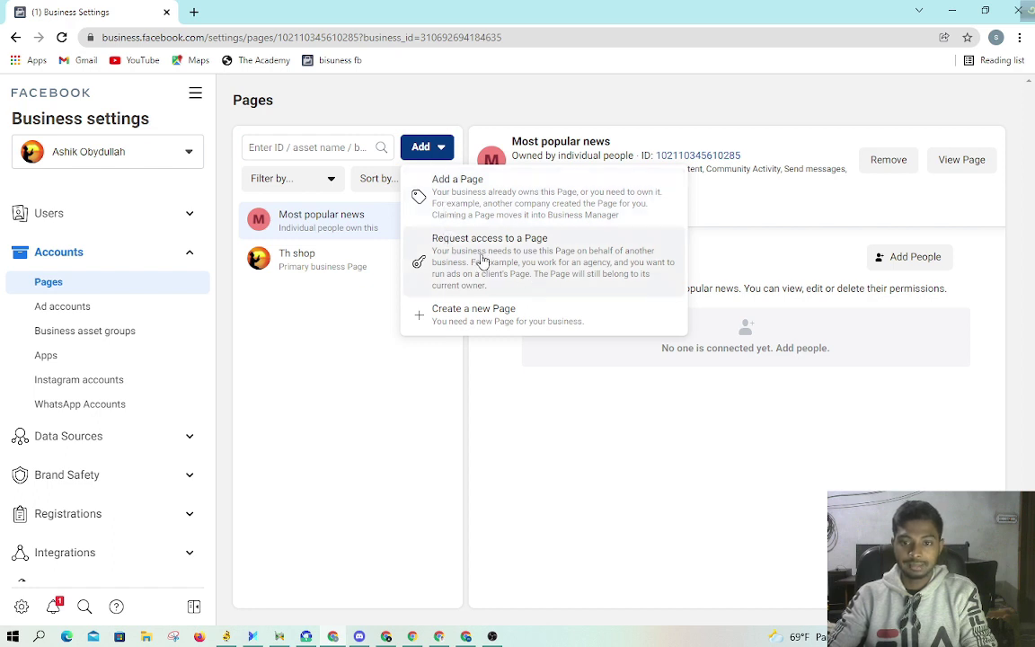
{"action": "left_click", "coordinate": [376, 405]}
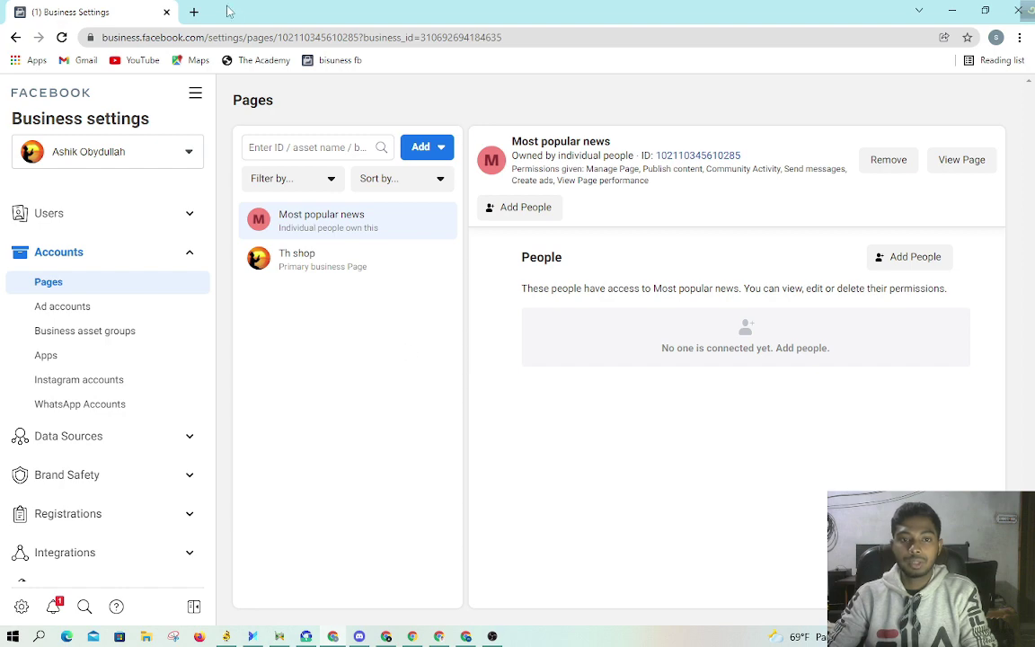
Step: Open a blank new browser tab, then return to Business Settings and choose to add an existing Page
{"action": "left_click", "coordinate": [194, 11]}
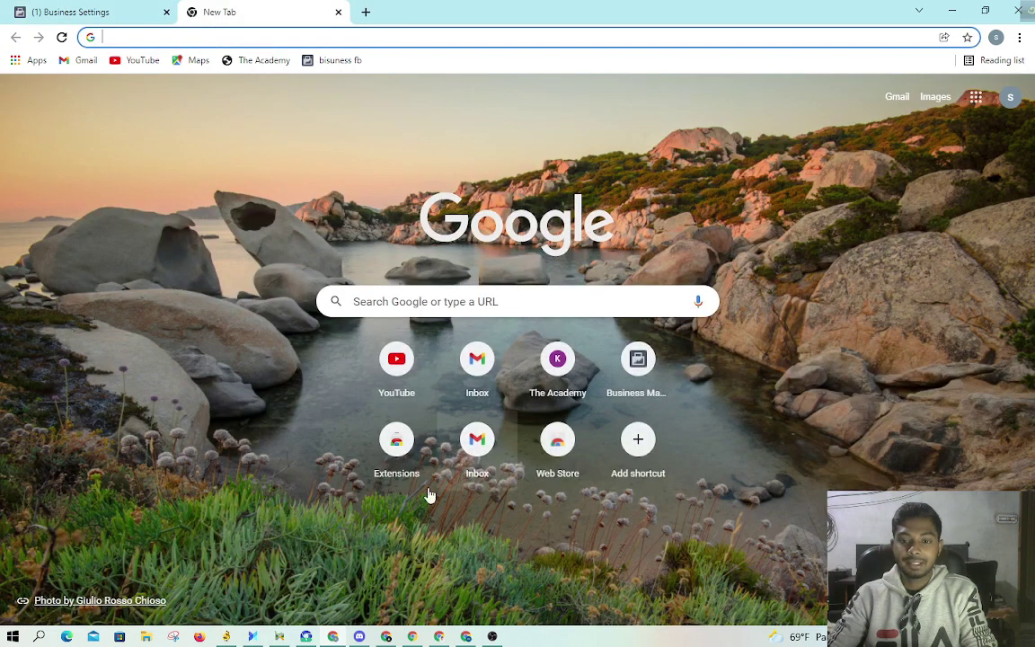
{"action": "left_click", "coordinate": [58, 7]}
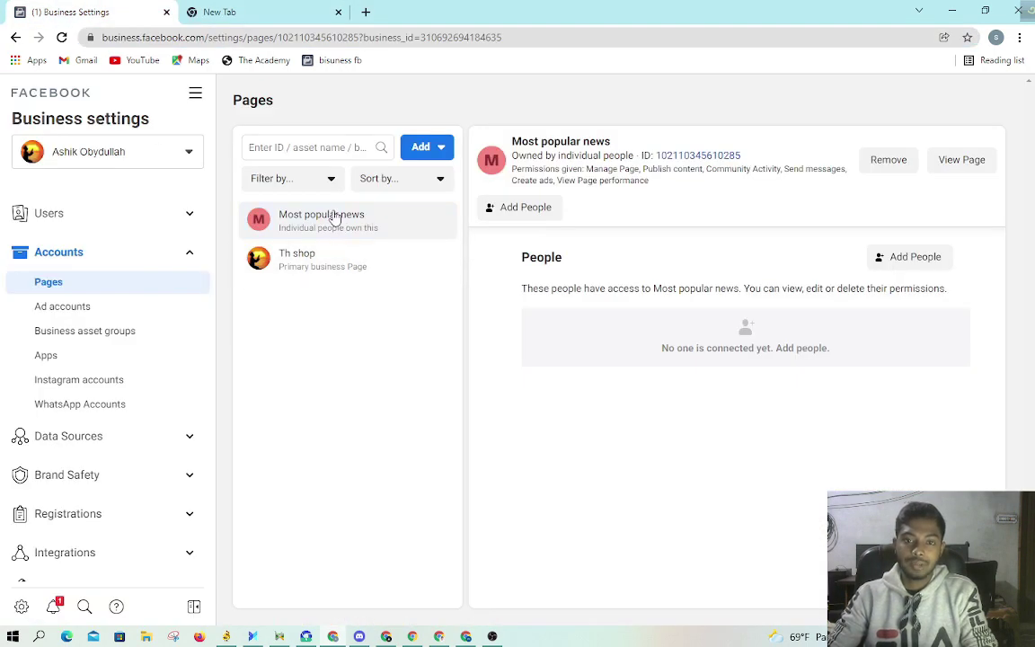
{"action": "left_click", "coordinate": [440, 149]}
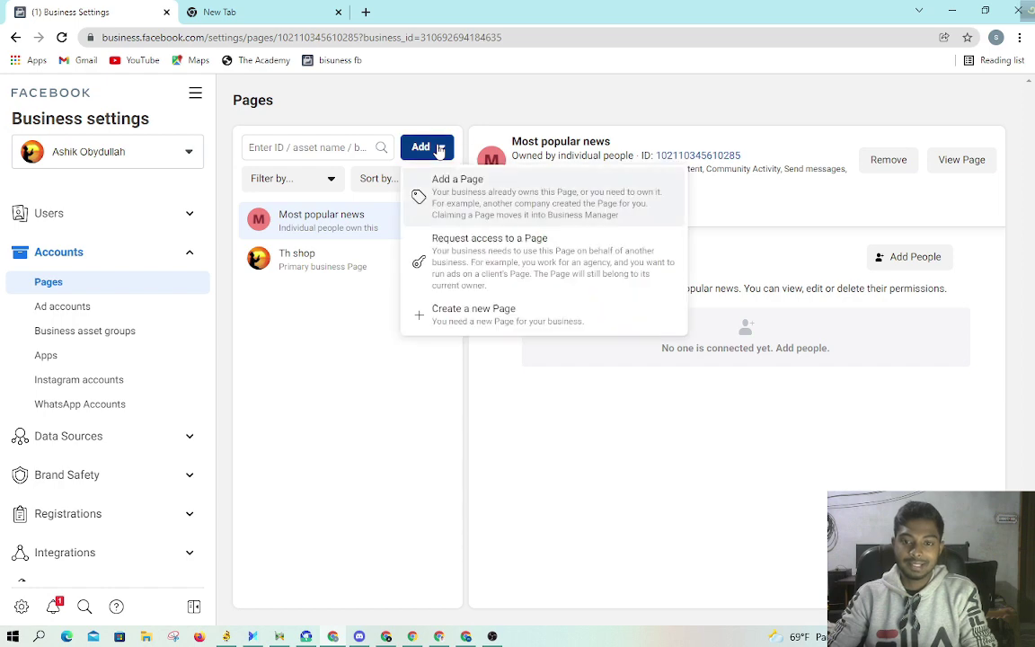
{"action": "left_click", "coordinate": [465, 214]}
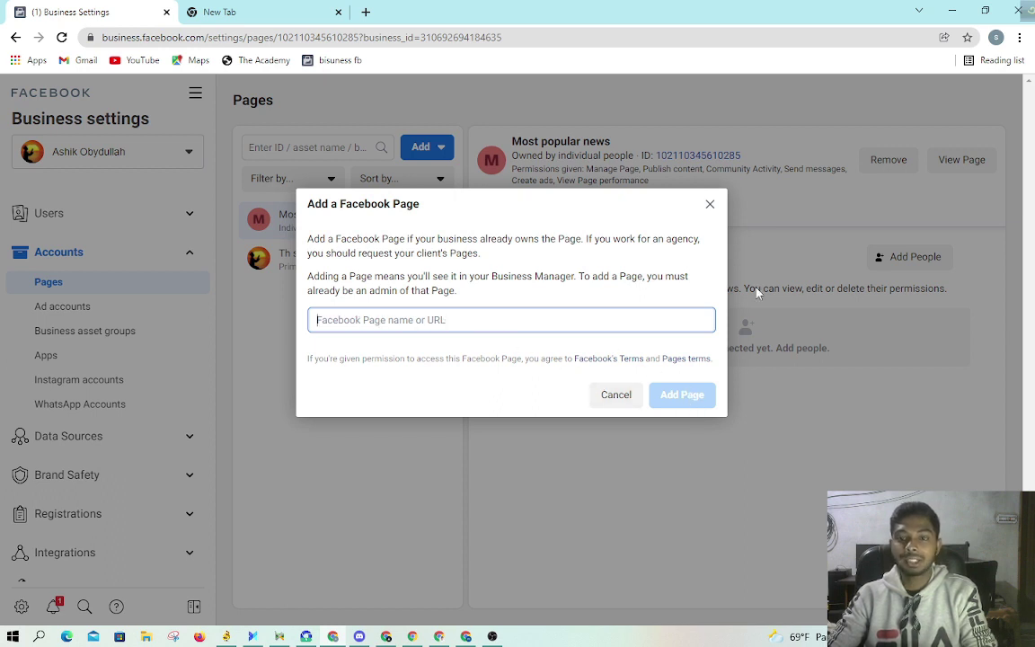
{"action": "left_click", "coordinate": [710, 205]}
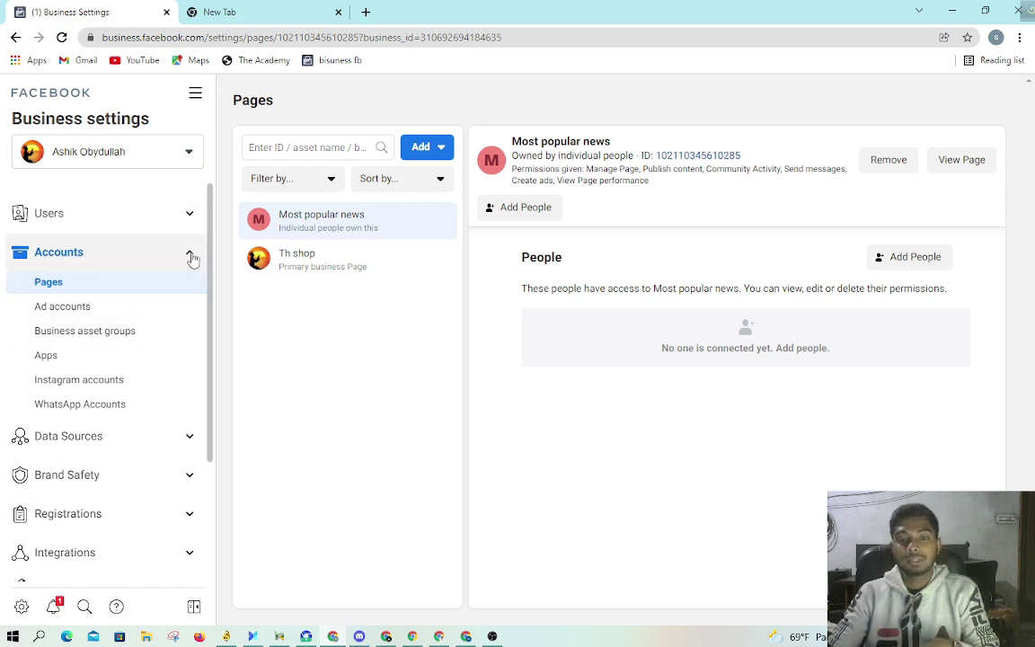
{"action": "left_click", "coordinate": [439, 147]}
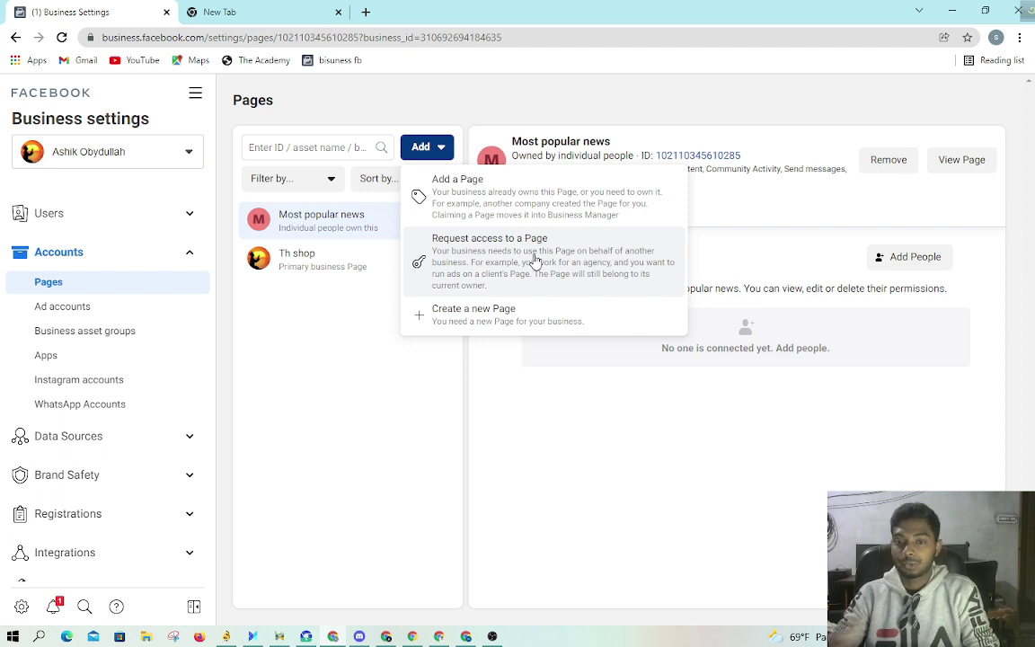
{"action": "left_click", "coordinate": [338, 490]}
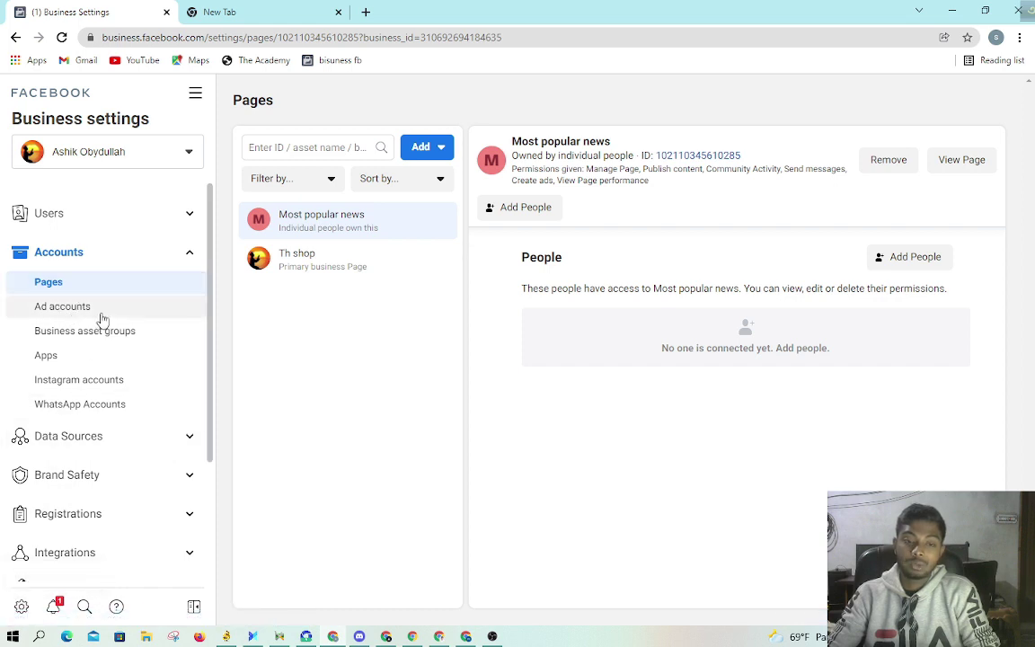
{"action": "left_click", "coordinate": [103, 319]}
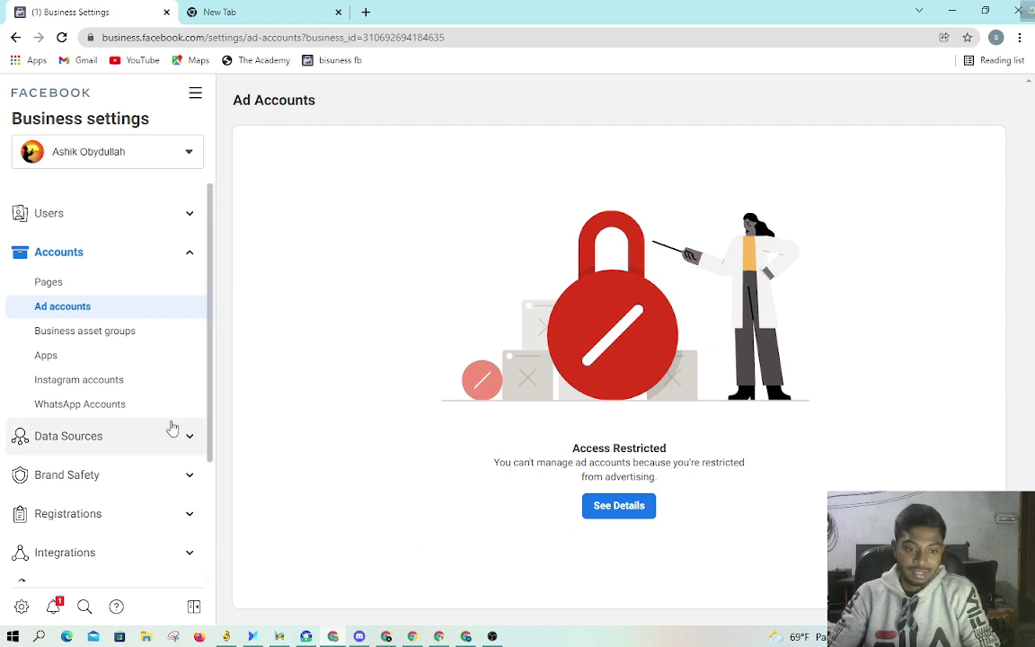
{"action": "scroll", "coordinate": [169, 425], "scroll_direction": "down", "scroll_amount": 1}
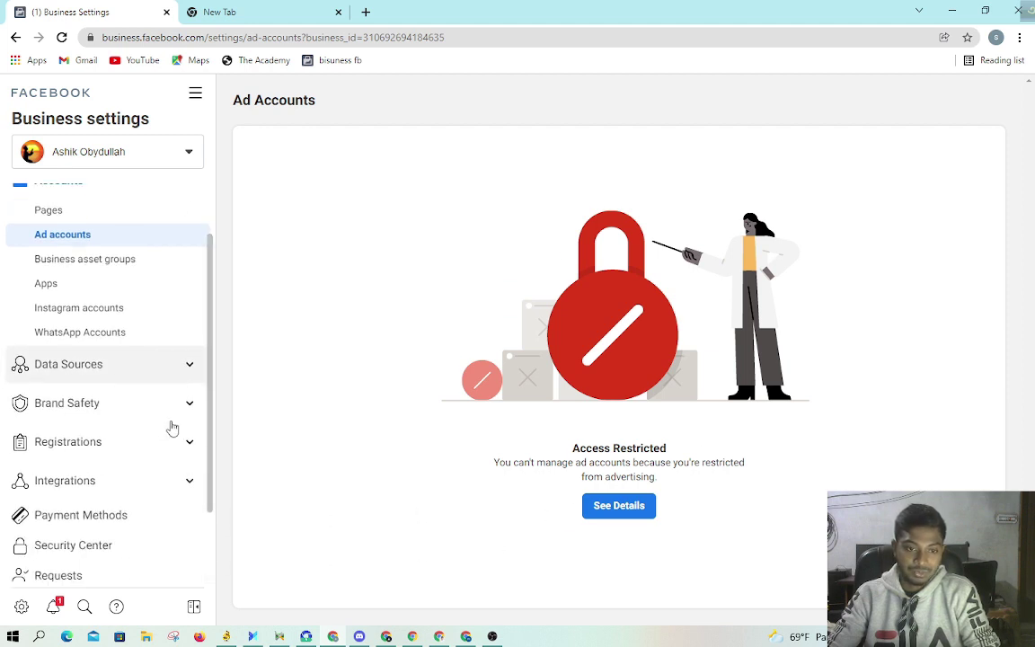
{"action": "left_click", "coordinate": [130, 259]}
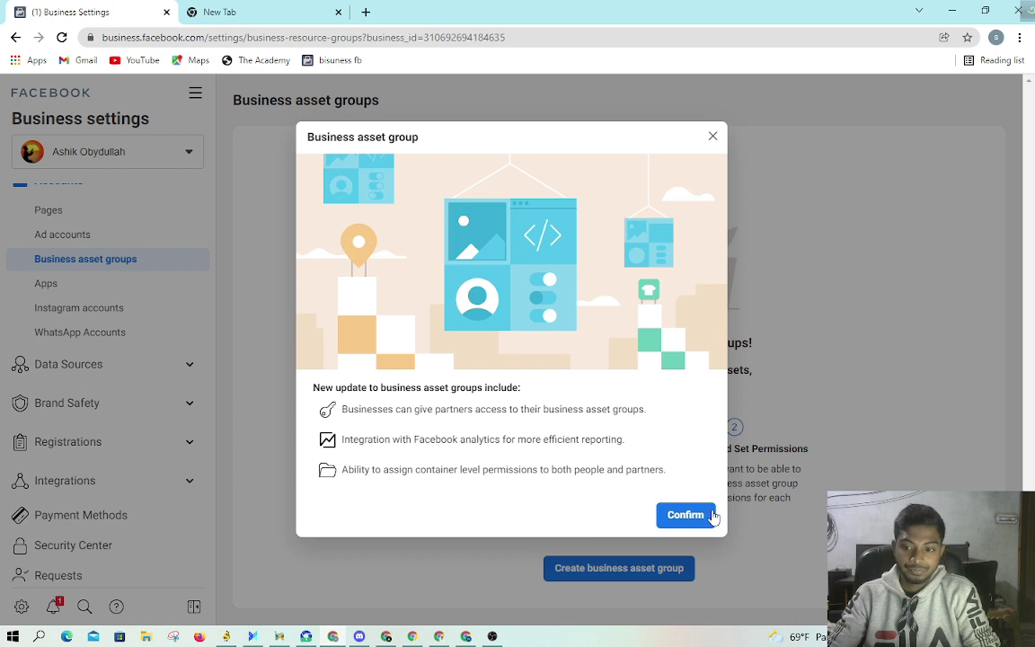
{"action": "left_click", "coordinate": [696, 515]}
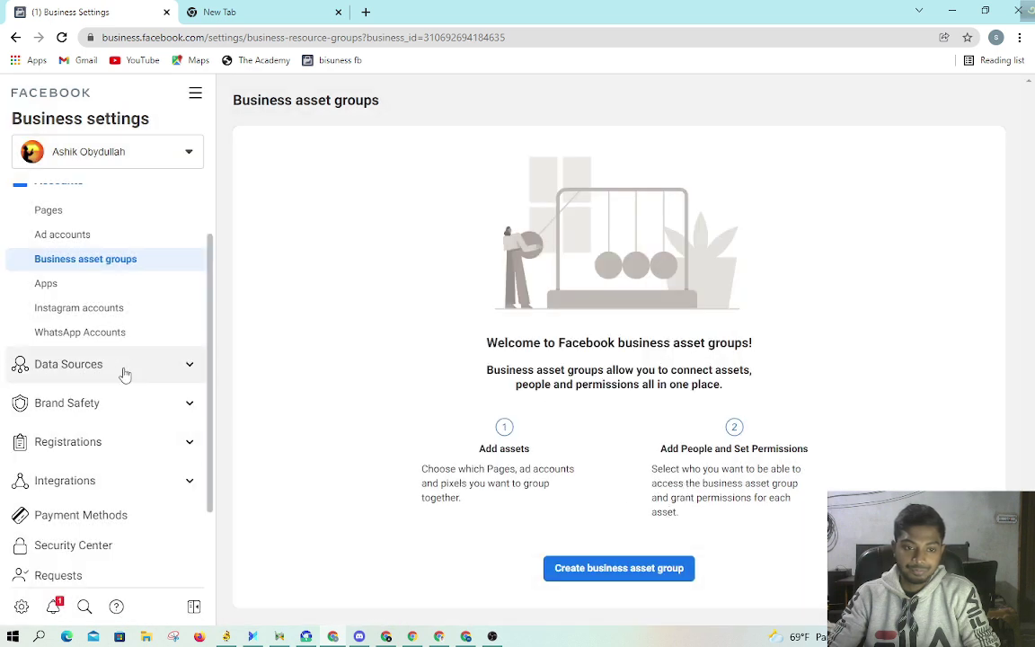
{"action": "scroll", "coordinate": [126, 369], "scroll_direction": "down", "scroll_amount": 2}
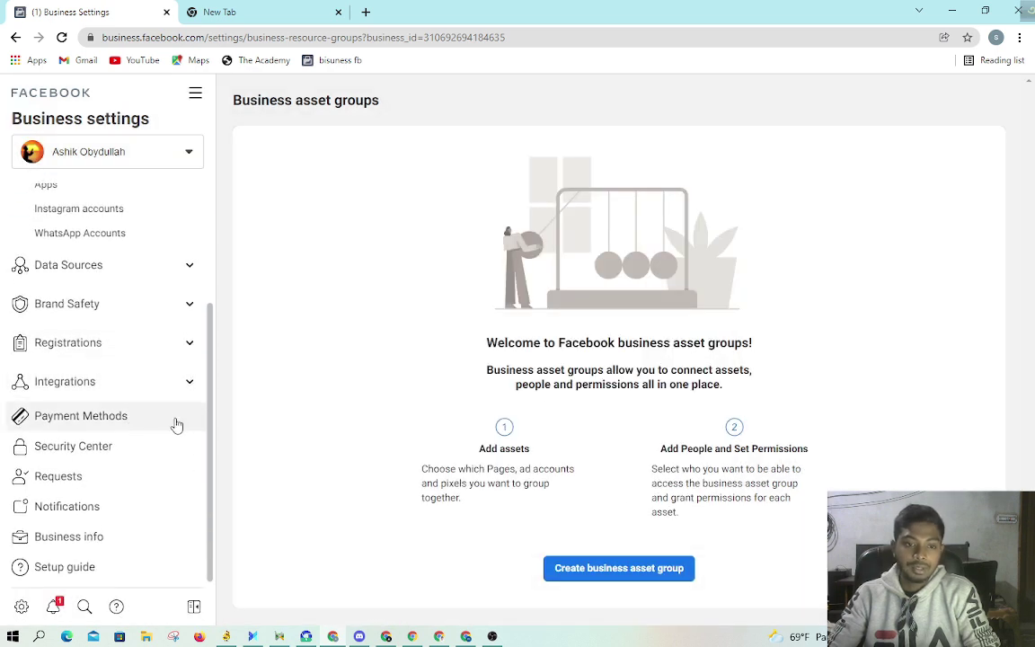
{"action": "scroll", "coordinate": [173, 416], "scroll_direction": "up", "scroll_amount": 3}
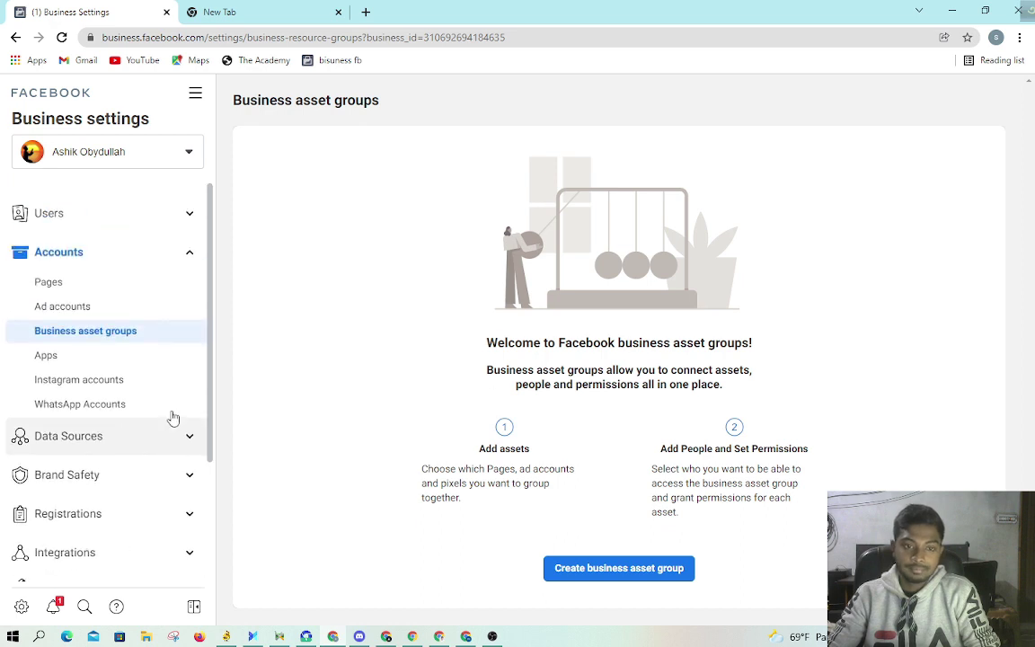
{"action": "left_click", "coordinate": [120, 310]}
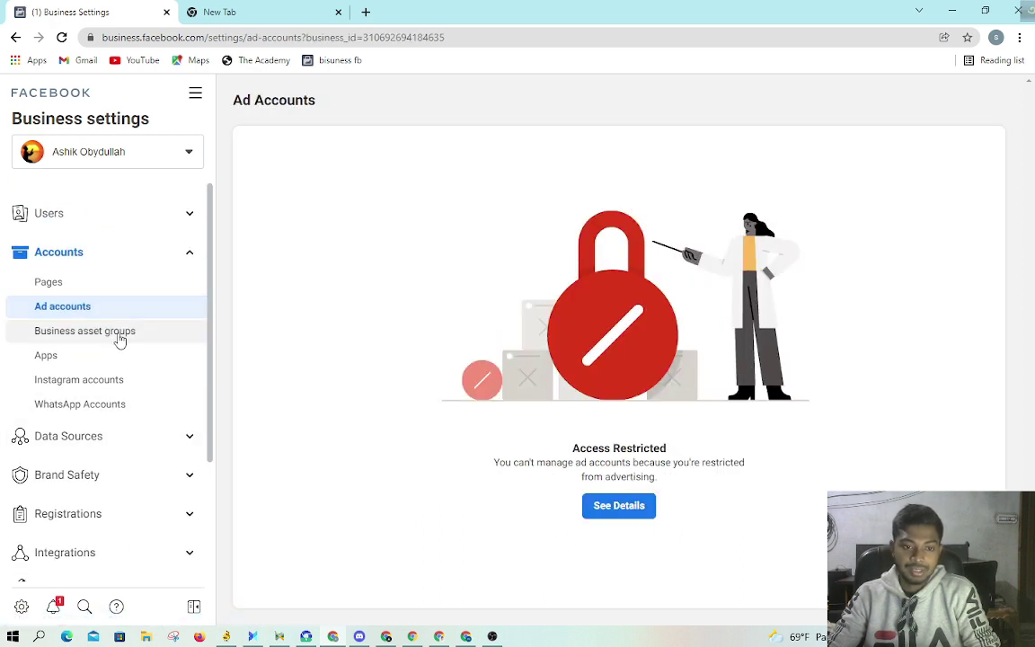
{"action": "left_click", "coordinate": [119, 333]}
{"action": "left_click", "coordinate": [120, 309]}
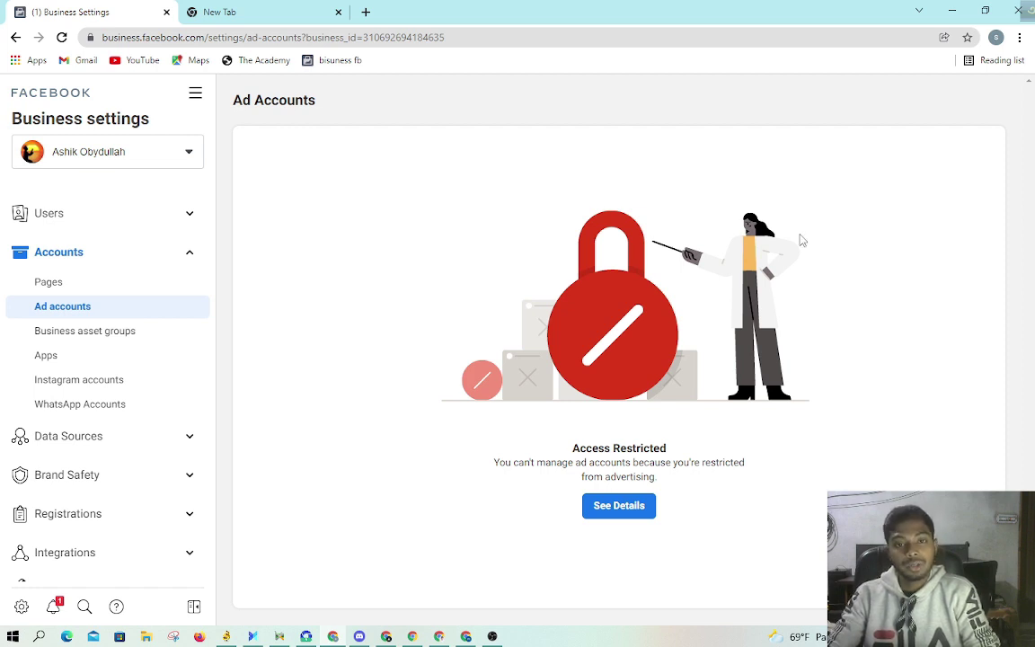
{"action": "left_click", "coordinate": [101, 290]}
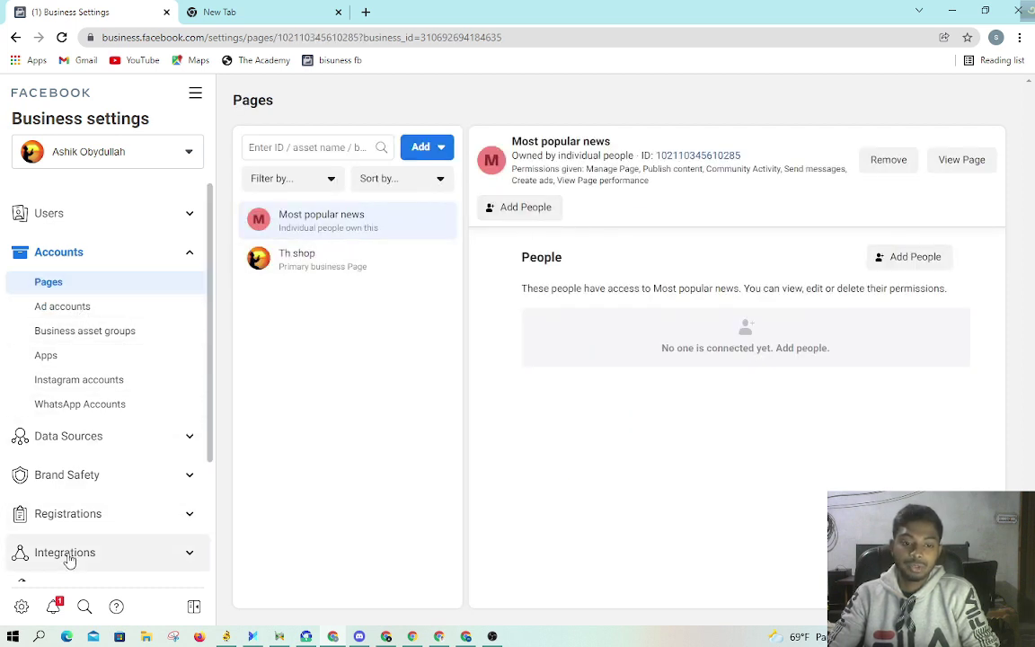
Step: Open Ads Manager in a new tab and open the Ad accounts settings in Business Settings
{"action": "left_click", "coordinate": [194, 93]}
{"action": "right_click", "coordinate": [457, 186]}
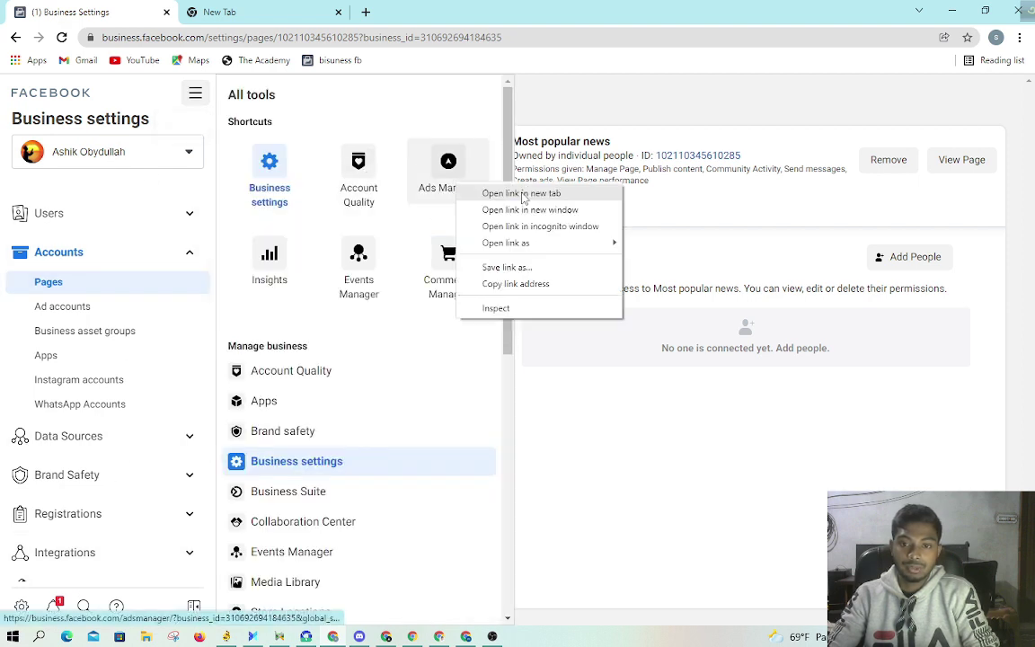
{"action": "left_click", "coordinate": [524, 194]}
{"action": "left_click", "coordinate": [254, 11]}
{"action": "left_click", "coordinate": [133, 9]}
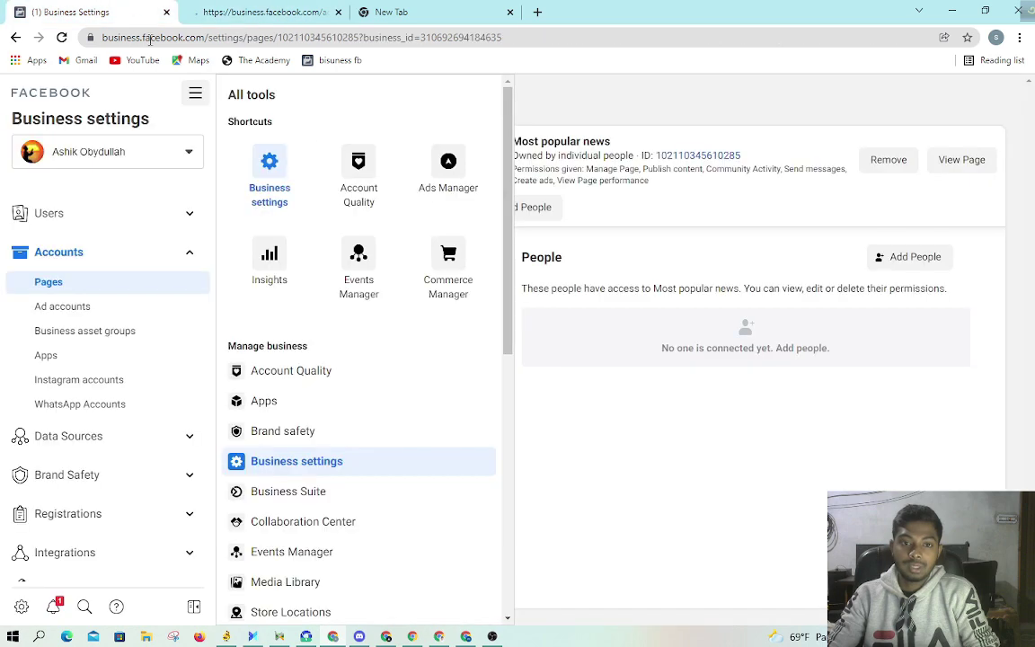
{"action": "left_click", "coordinate": [94, 306]}
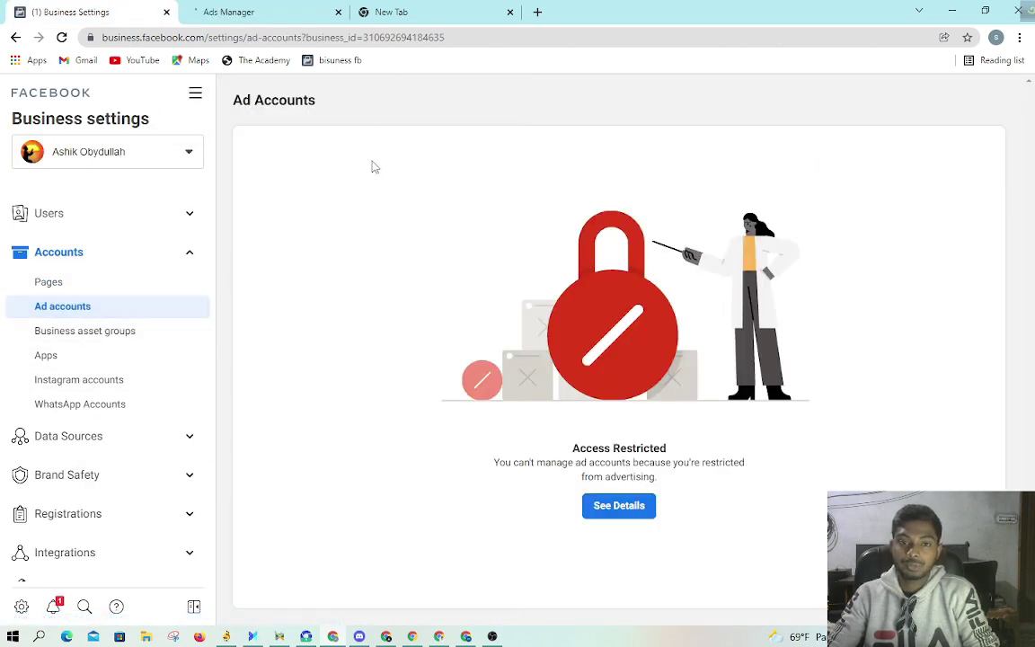
{"action": "left_click", "coordinate": [259, 11]}
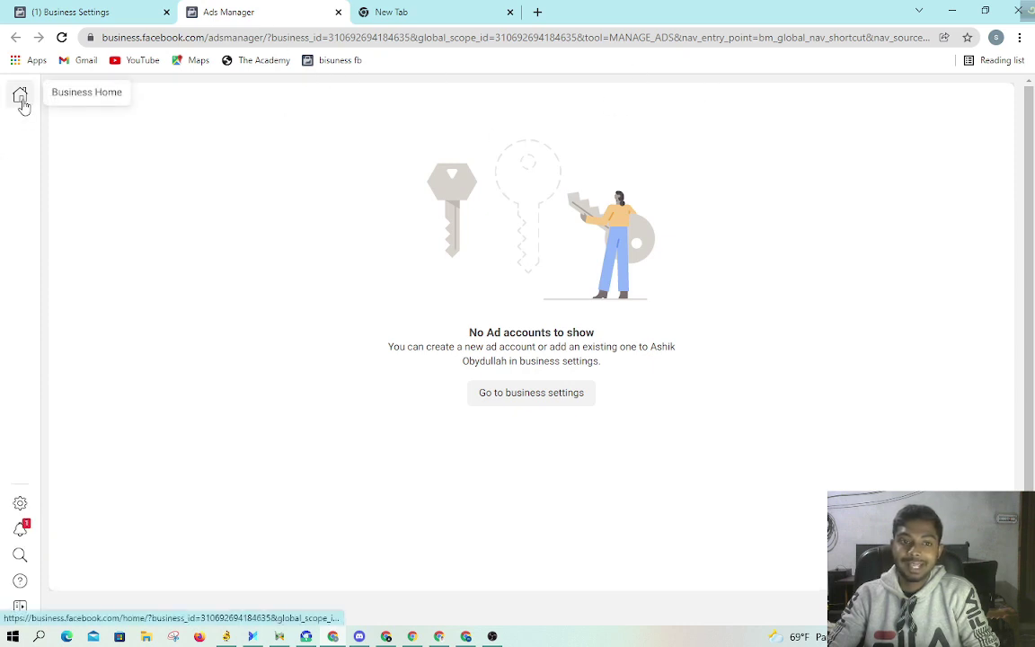
Step: Copy the business_id from the Ads Manager web address and go to its business settings
{"action": "mouse_move", "coordinate": [12, 497]}
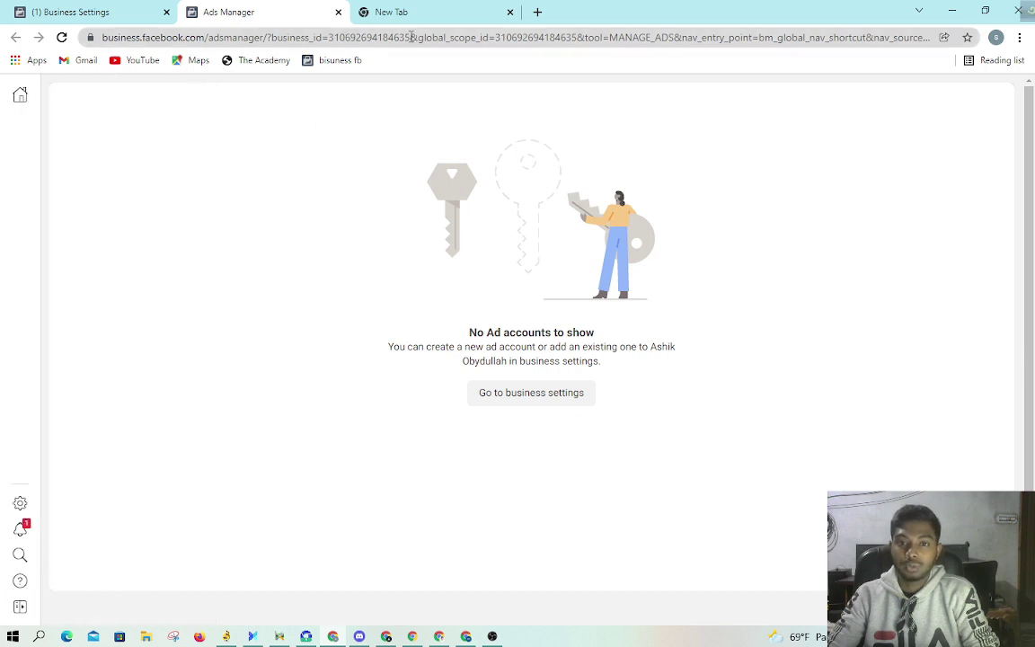
{"action": "left_click_drag", "start_coordinate": [410, 37], "coordinate": [328, 38]}
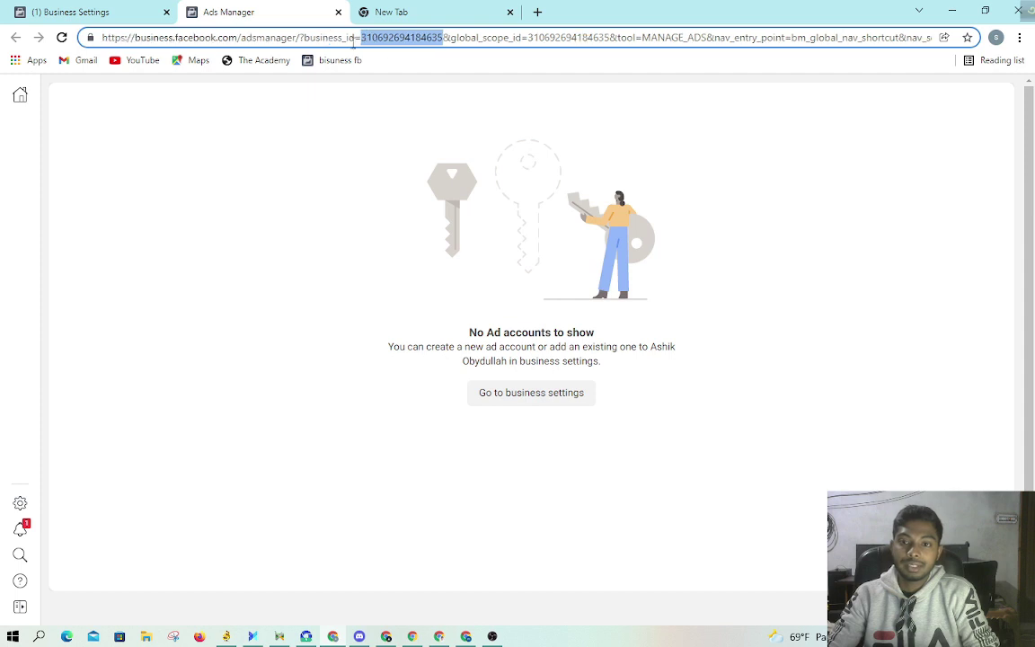
{"action": "right_click", "coordinate": [402, 41]}
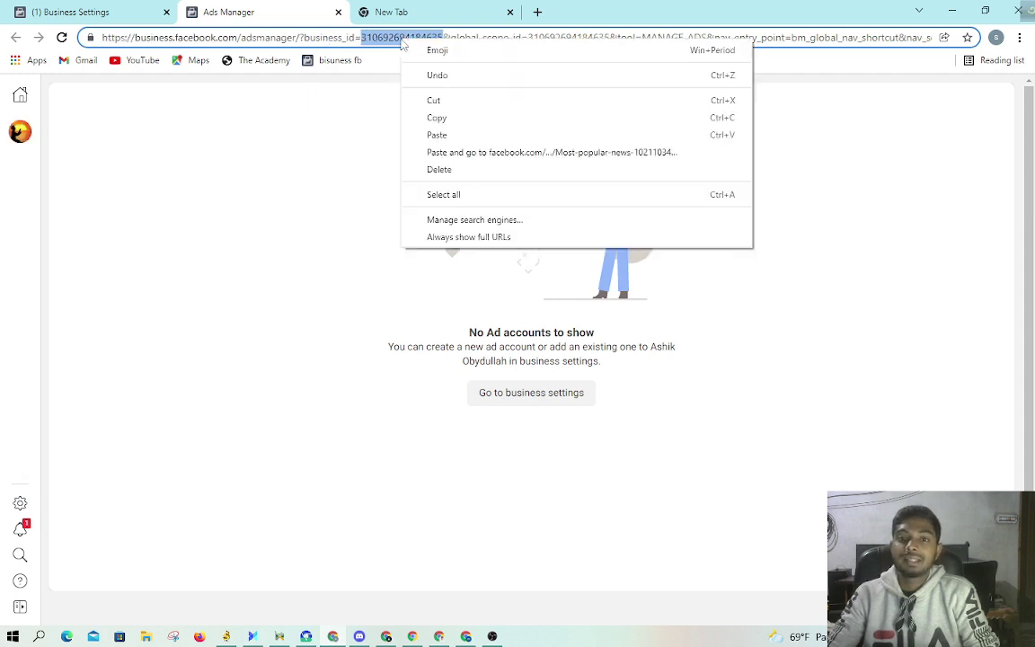
{"action": "left_click", "coordinate": [436, 118]}
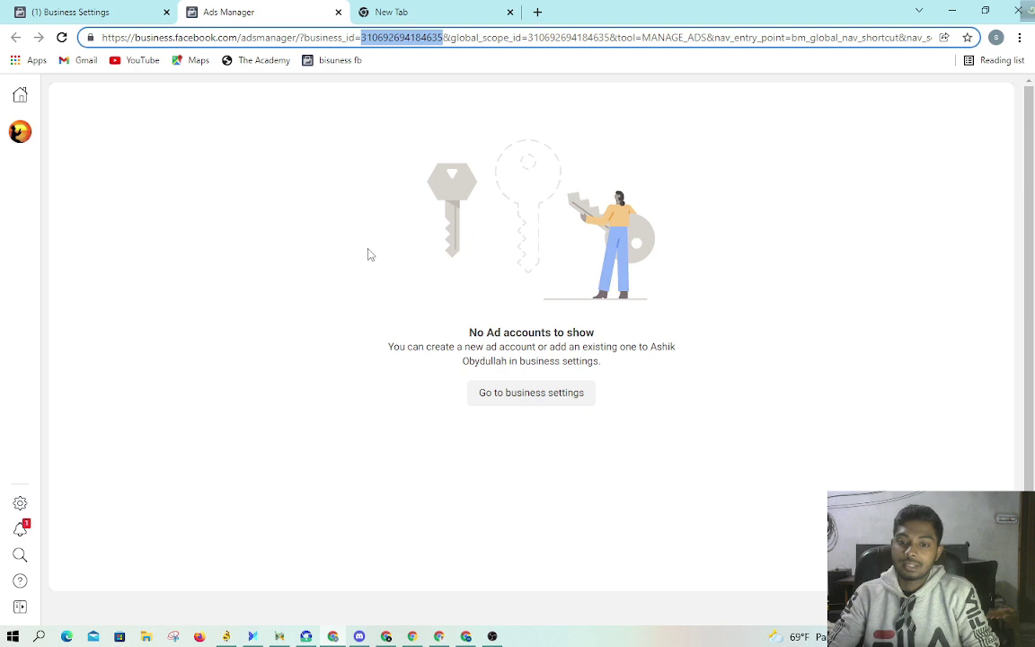
{"action": "left_click", "coordinate": [520, 397]}
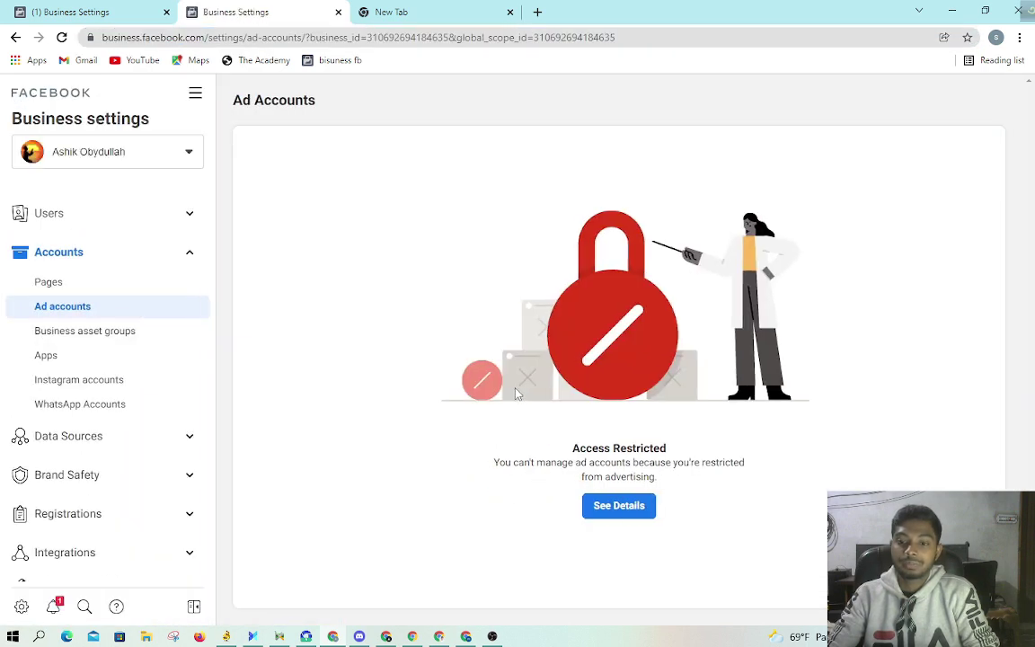
Step: Return to the first Business Settings tab, dismiss a context menu, and minimize the browser to the desktop
{"action": "left_click", "coordinate": [54, 9]}
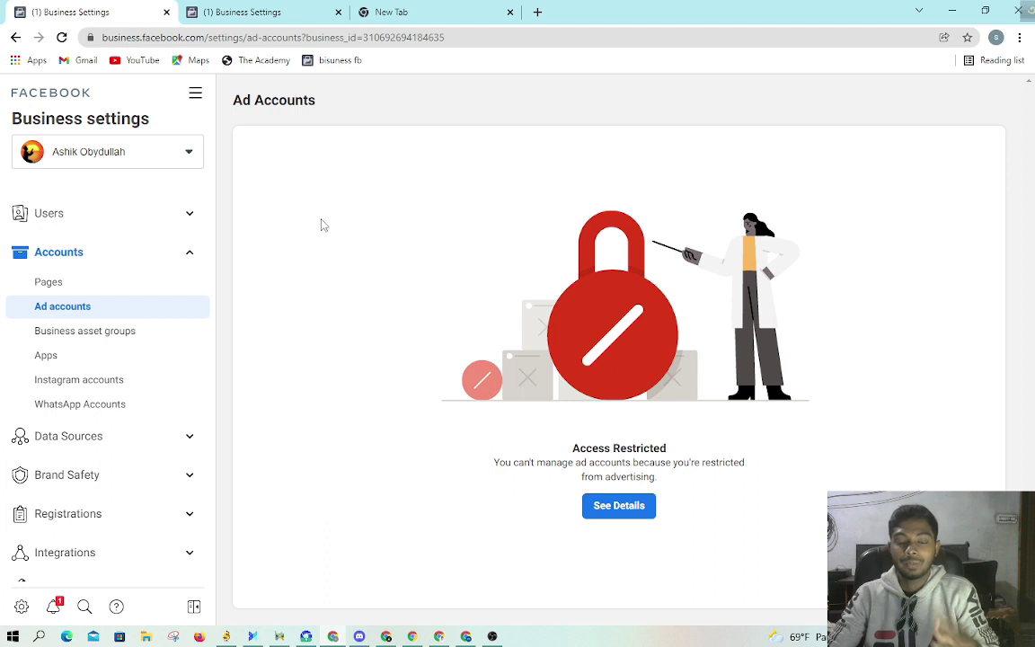
{"action": "right_click", "coordinate": [284, 111]}
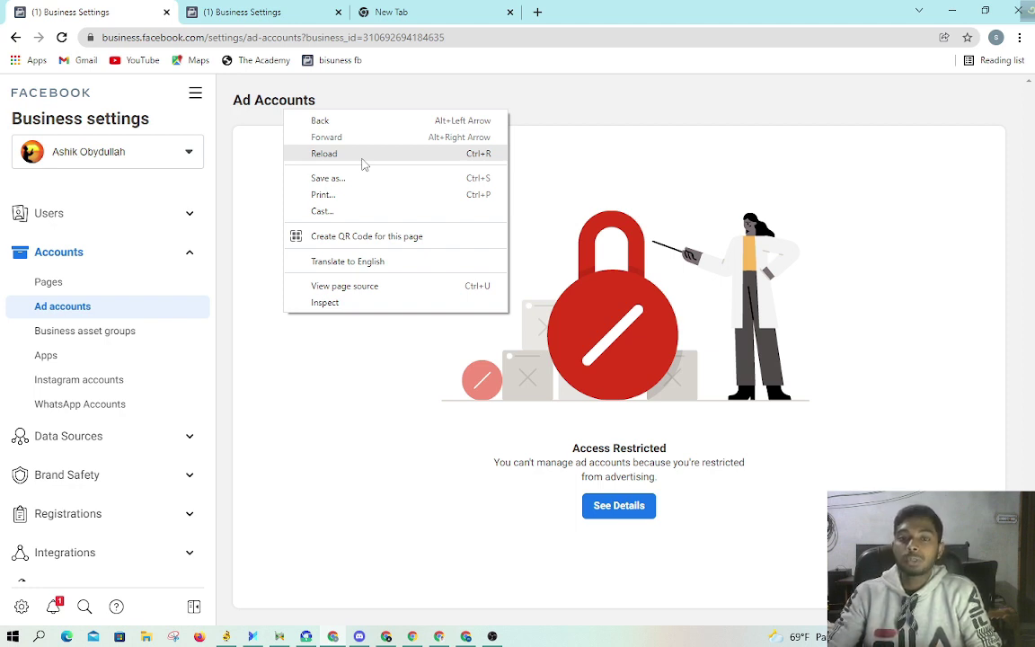
{"action": "left_click", "coordinate": [442, 104]}
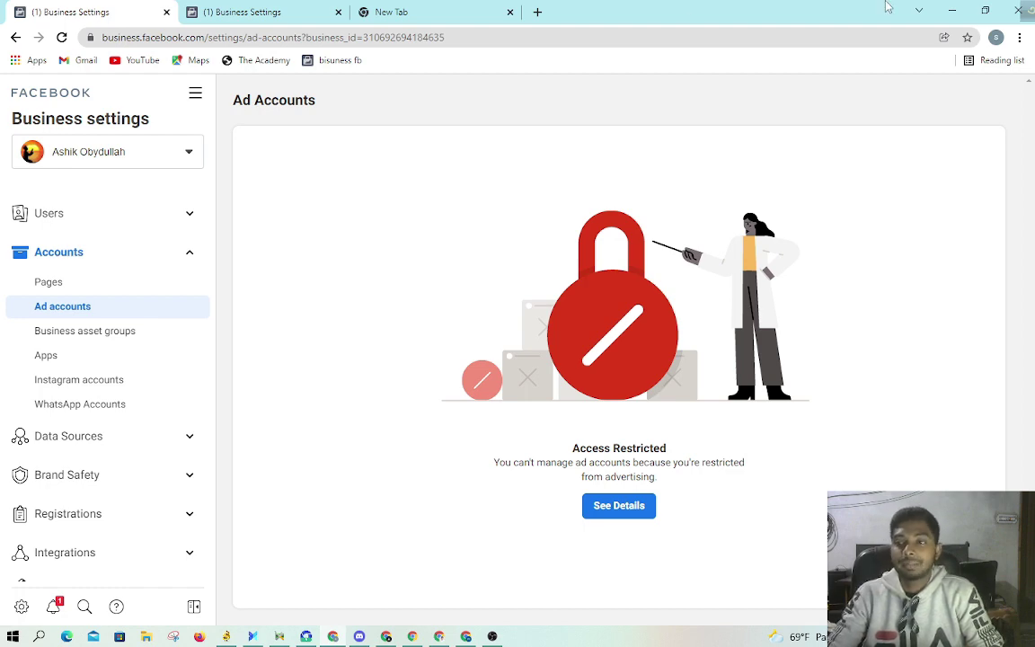
{"action": "left_click", "coordinate": [952, 10]}
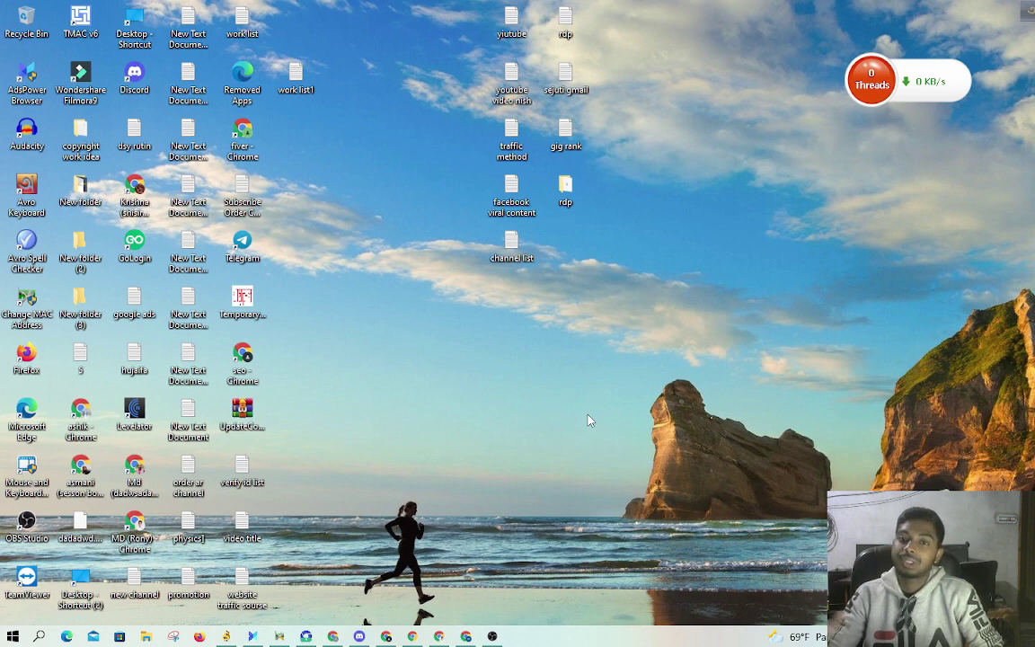
Step: Refresh the Windows desktop five times from its right-click menu
{"action": "right_click", "coordinate": [588, 420]}
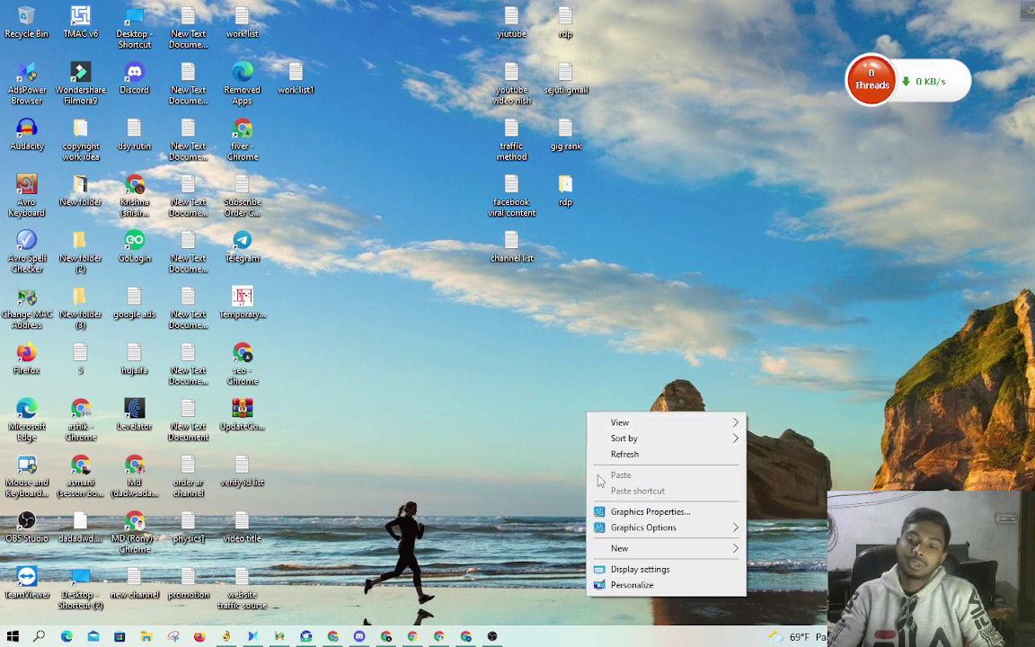
{"action": "left_click", "coordinate": [600, 455]}
{"action": "right_click", "coordinate": [476, 442]}
{"action": "left_click", "coordinate": [516, 478]}
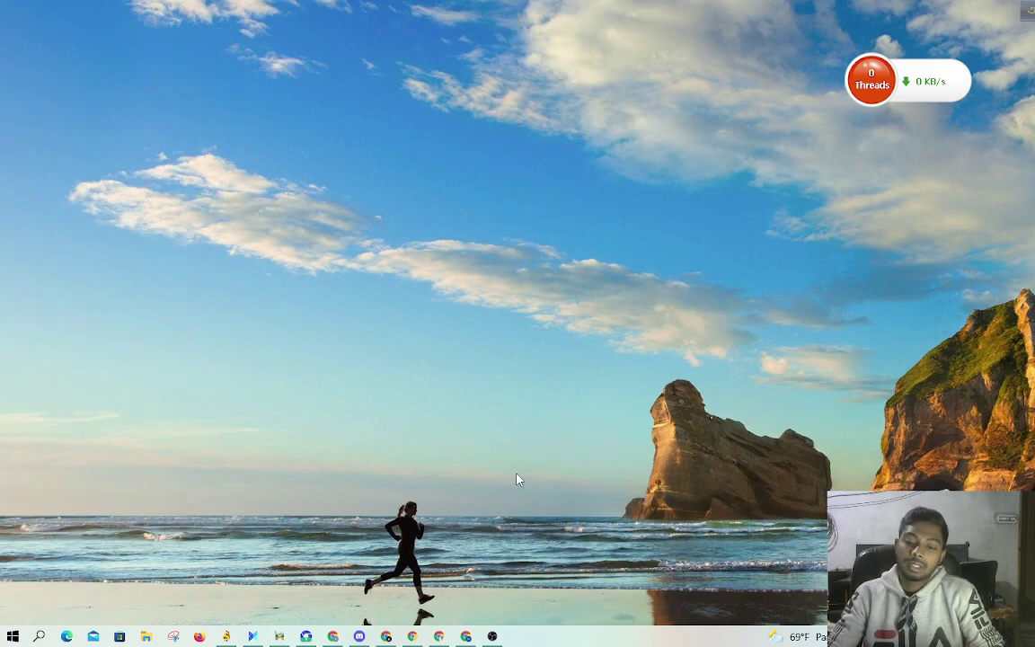
{"action": "right_click", "coordinate": [490, 453]}
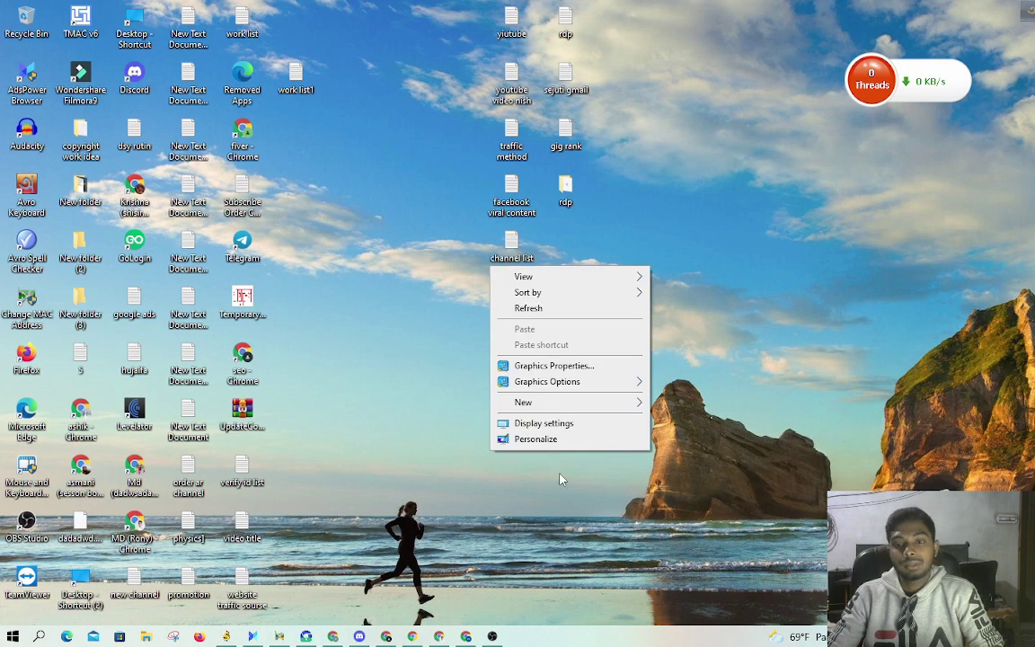
{"action": "mouse_move", "coordinate": [545, 405]}
{"action": "left_click", "coordinate": [437, 346]}
{"action": "right_click", "coordinate": [438, 343]}
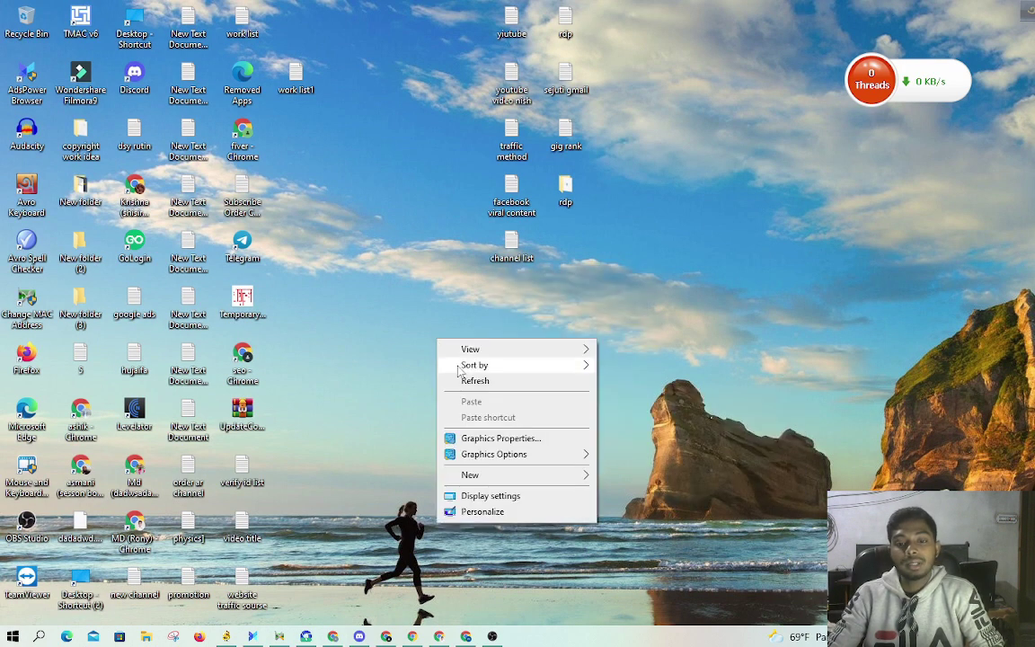
{"action": "left_click", "coordinate": [462, 381]}
{"action": "right_click", "coordinate": [461, 378]}
{"action": "left_click", "coordinate": [477, 417]}
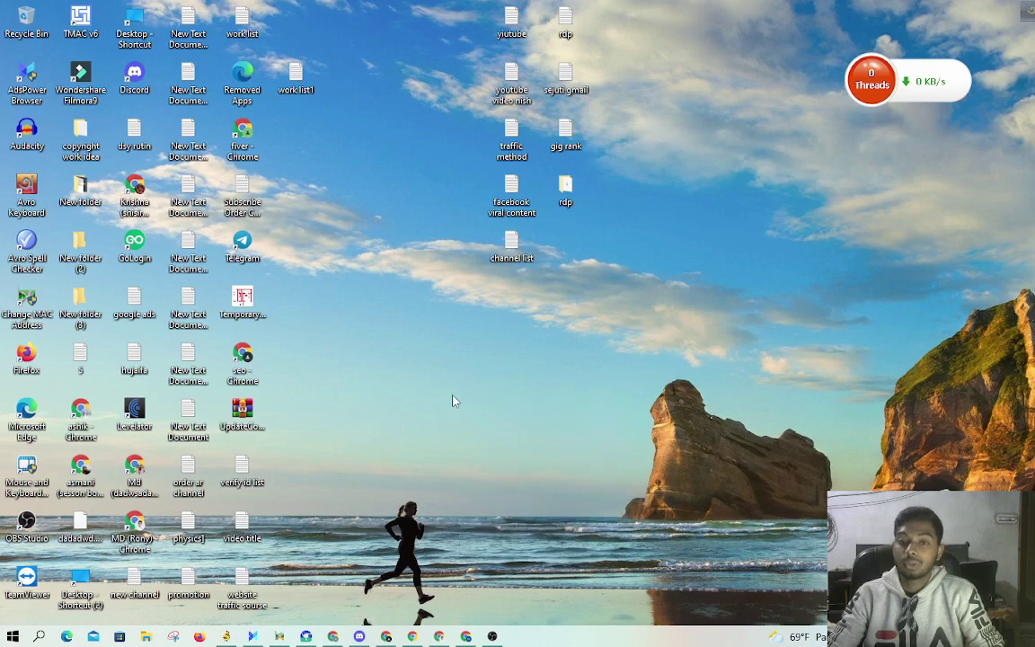
{"action": "right_click", "coordinate": [455, 395]}
{"action": "left_click", "coordinate": [490, 437]}
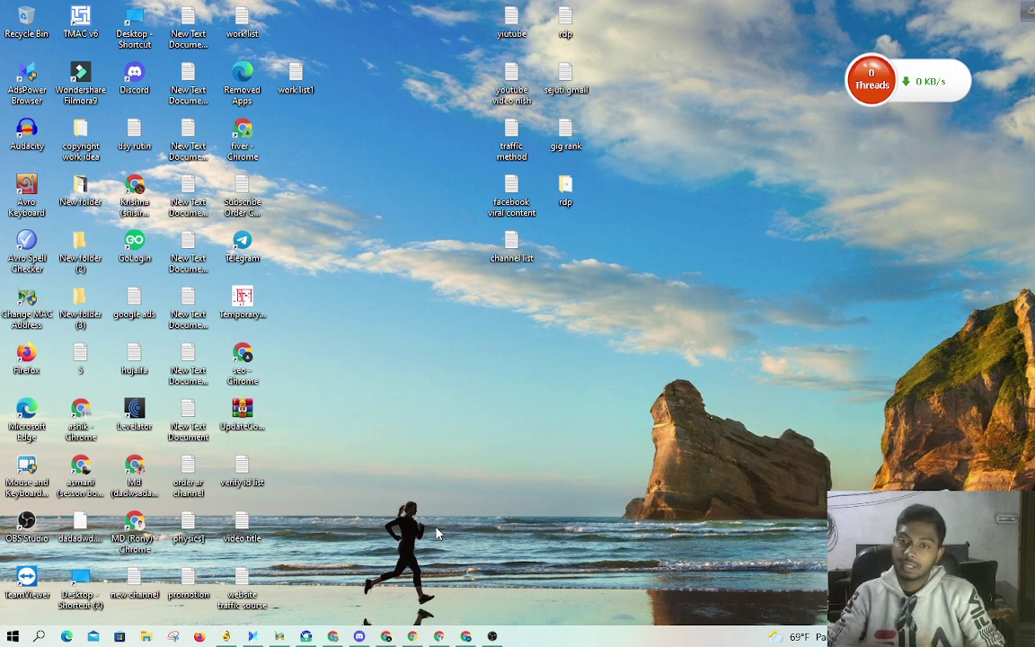
Step: Restore the Business Settings window and expand Data Sources to list Catalogs, Pixels and Offline event sets
{"action": "left_click", "coordinate": [332, 636]}
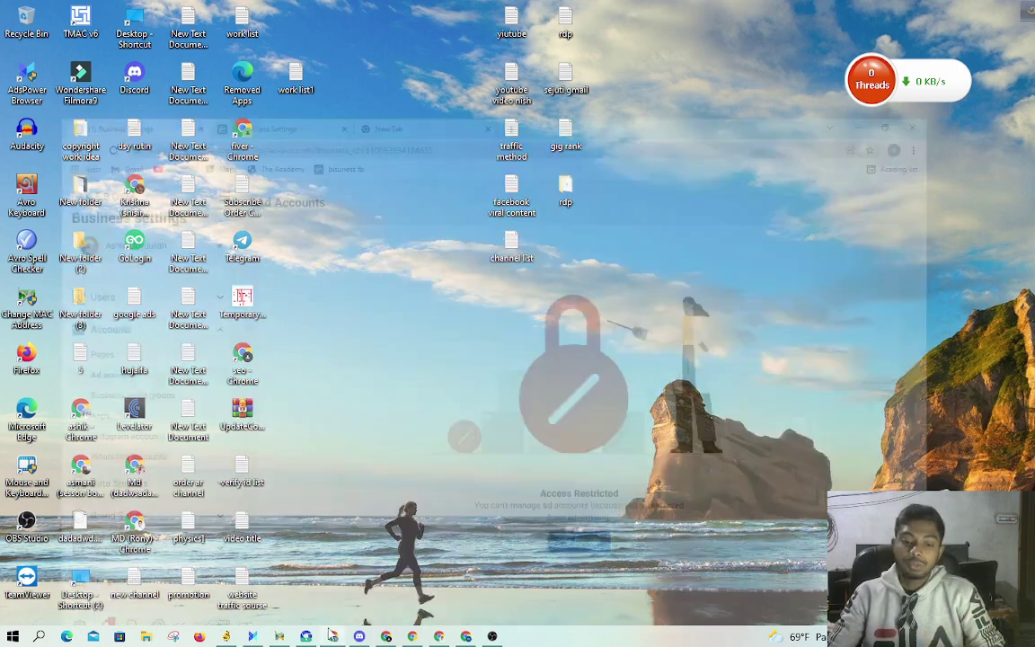
{"action": "scroll", "coordinate": [87, 511], "scroll_direction": "down", "scroll_amount": 2}
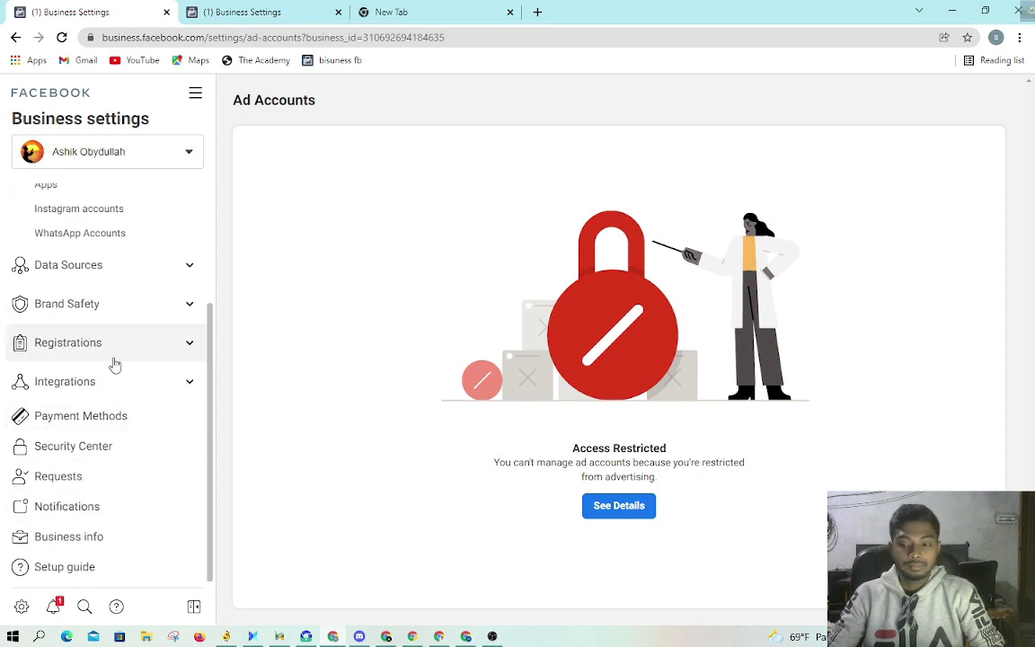
{"action": "scroll", "coordinate": [106, 283], "scroll_direction": "up", "scroll_amount": 2}
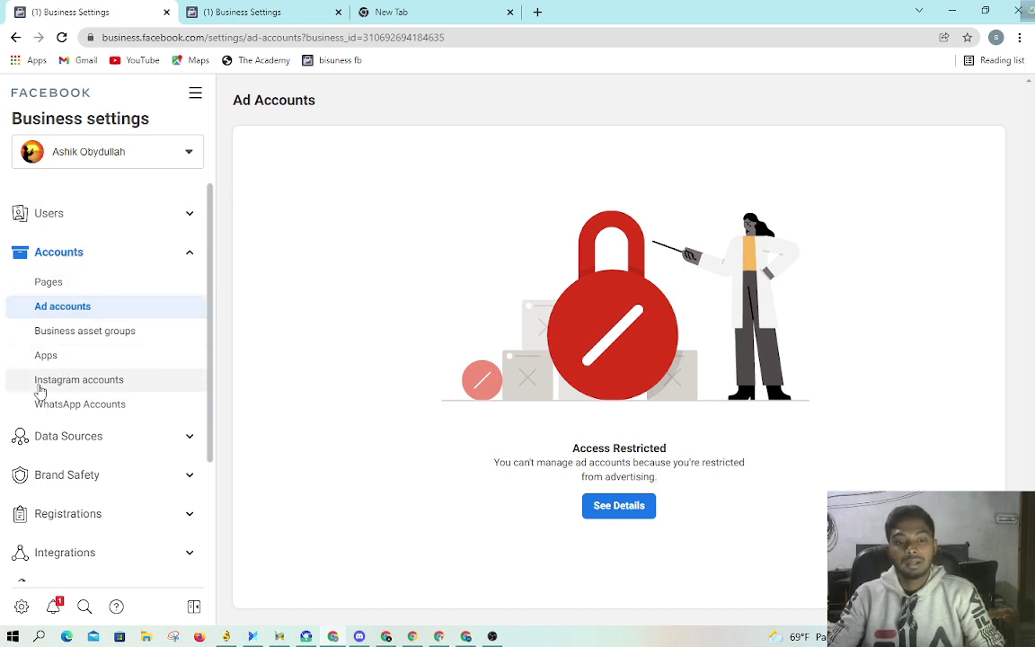
{"action": "scroll", "coordinate": [72, 377], "scroll_direction": "down", "scroll_amount": 1}
{"action": "scroll", "coordinate": [65, 350], "scroll_direction": "up", "scroll_amount": 1}
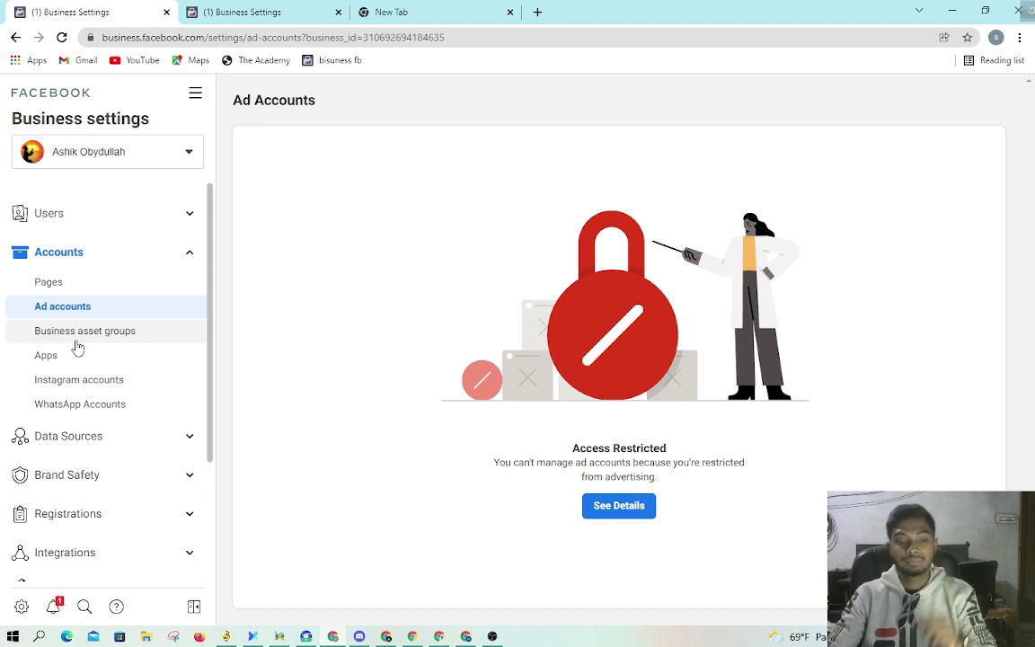
{"action": "scroll", "coordinate": [81, 345], "scroll_direction": "down", "scroll_amount": 2}
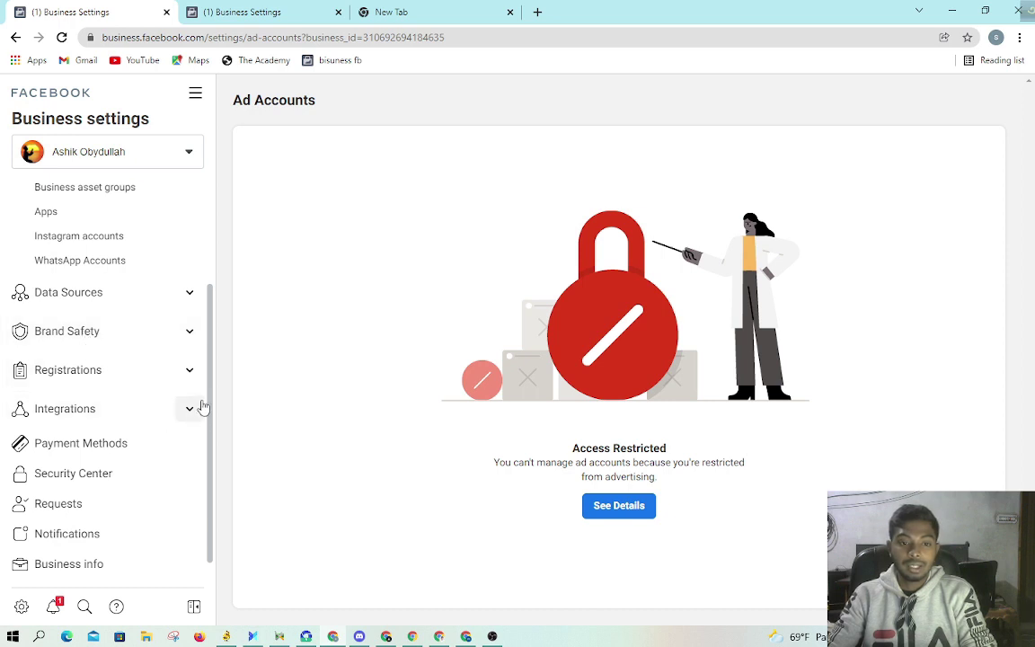
{"action": "left_click", "coordinate": [169, 307]}
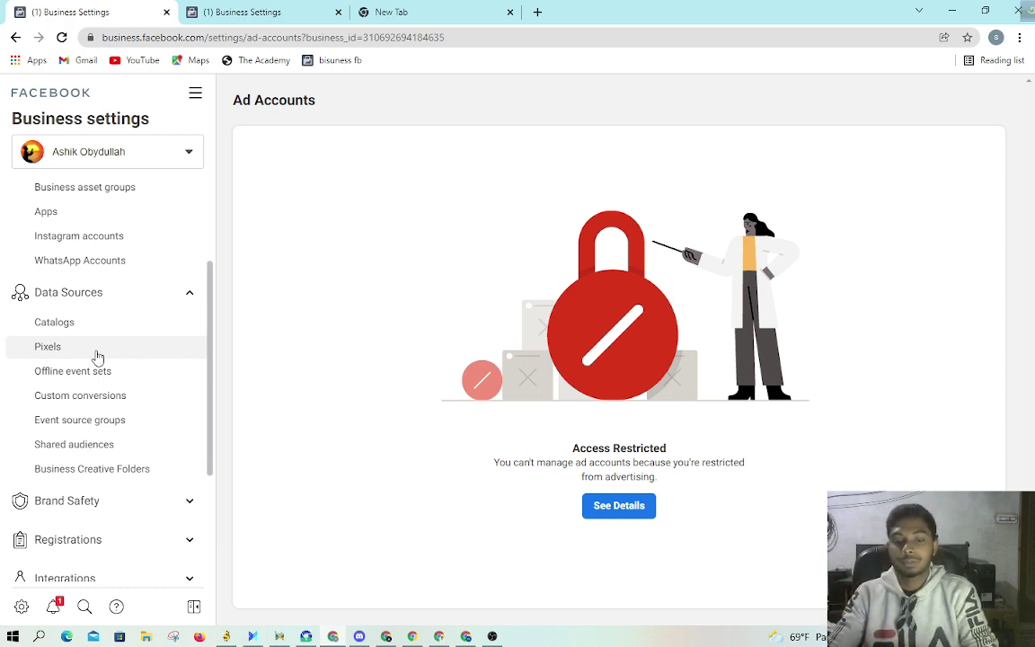
Step: Go to the Facebook home feed and dismiss the Paid Online Event tip card
{"action": "left_click", "coordinate": [412, 636]}
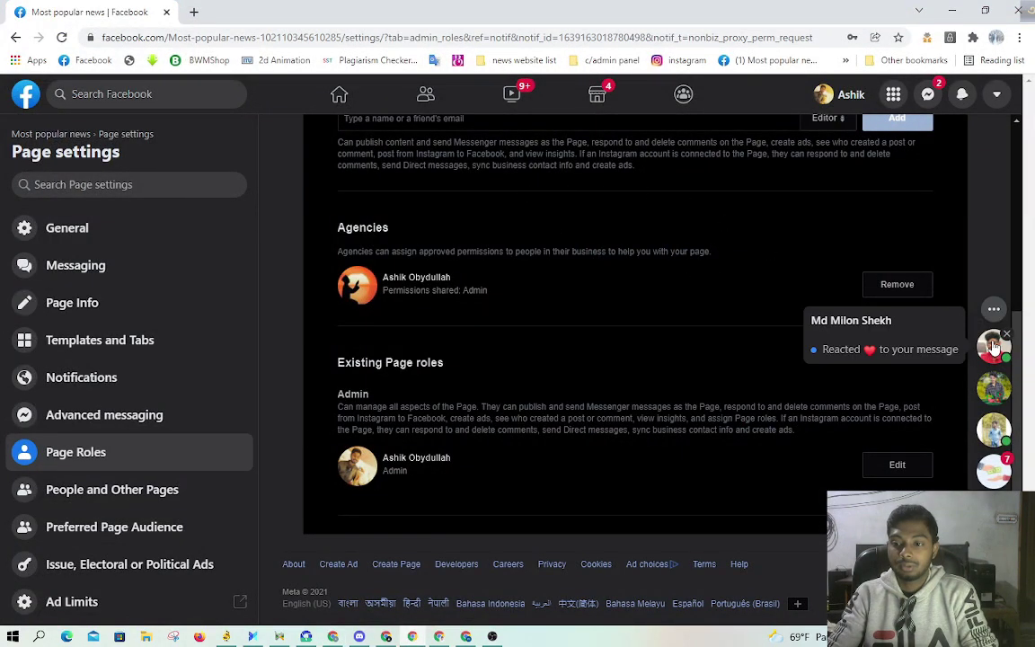
{"action": "left_click", "coordinate": [363, 97]}
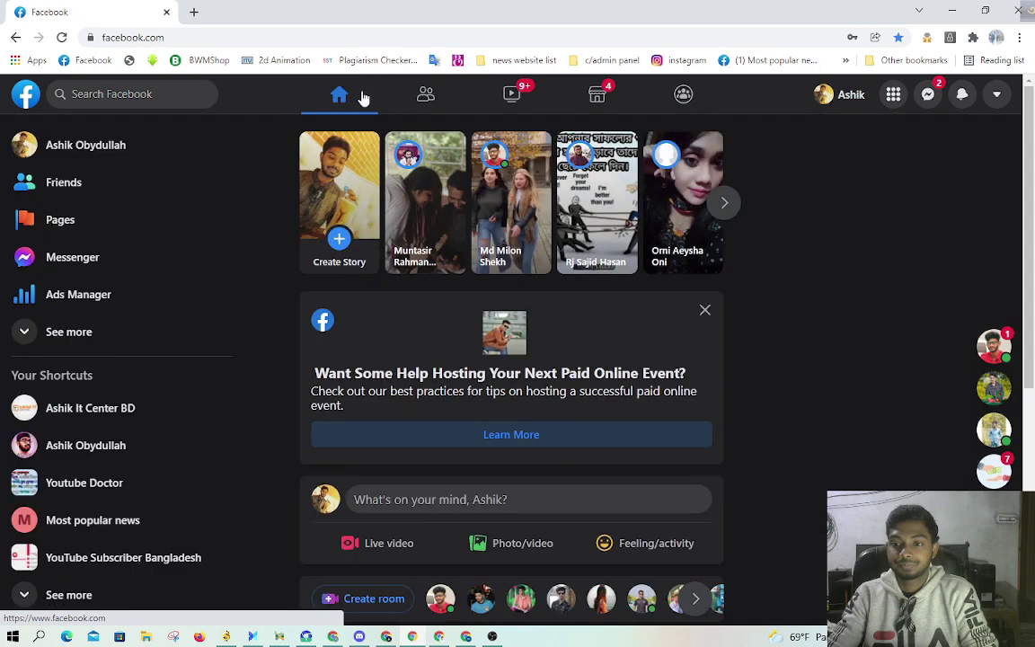
{"action": "left_click", "coordinate": [705, 310]}
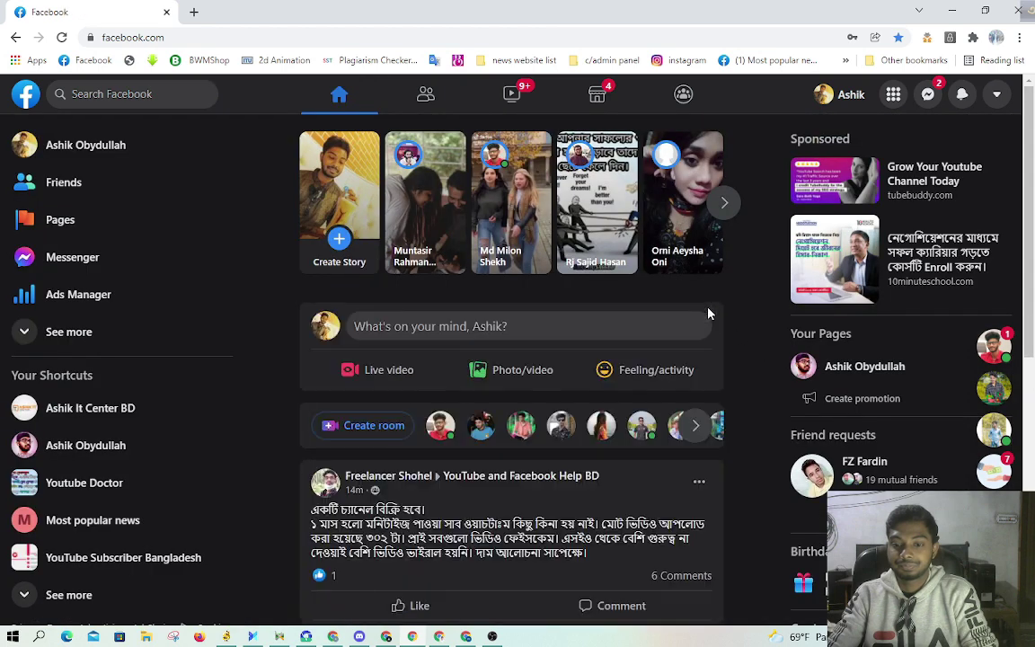
Step: Scroll down the feed and pause the sponsored TubeBuddy video
{"action": "scroll", "coordinate": [674, 310], "scroll_direction": "down", "scroll_amount": 2}
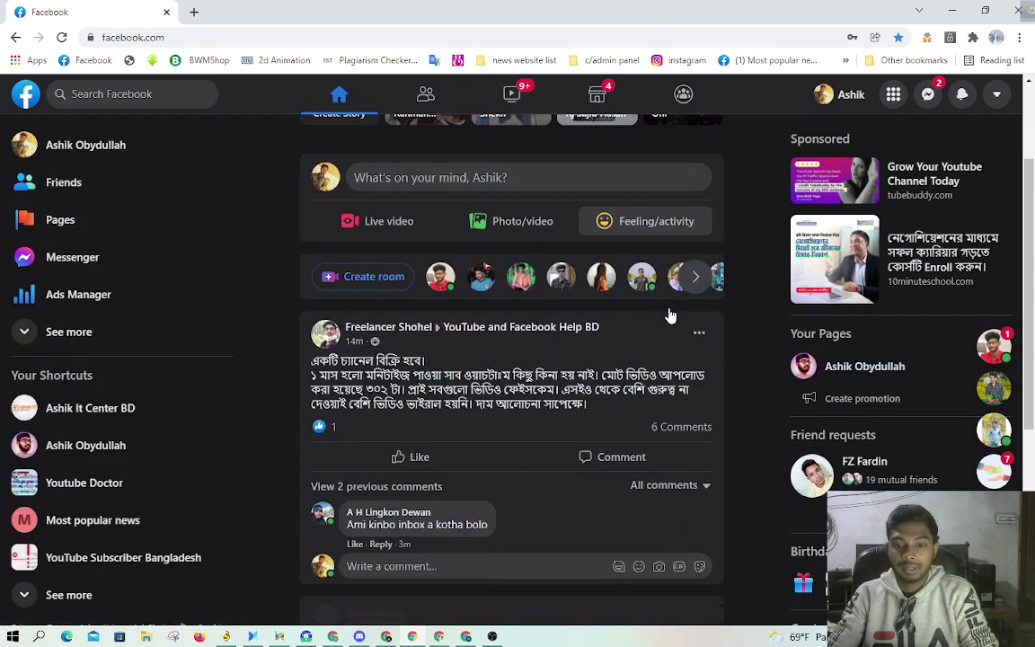
{"action": "scroll", "coordinate": [670, 315], "scroll_direction": "down", "scroll_amount": 10}
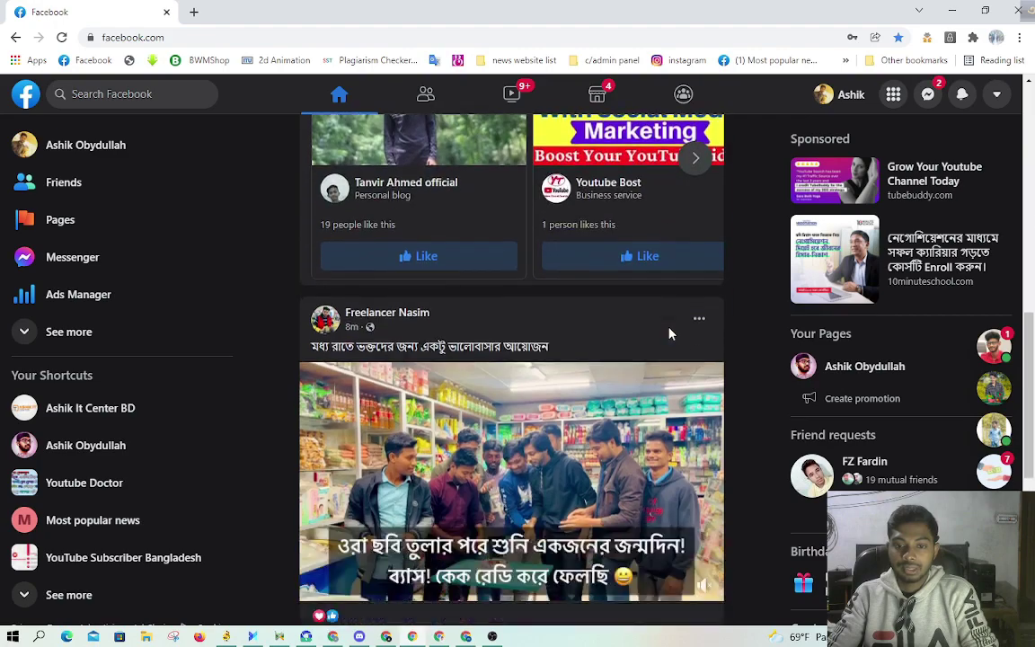
{"action": "scroll", "coordinate": [670, 335], "scroll_direction": "down", "scroll_amount": 5}
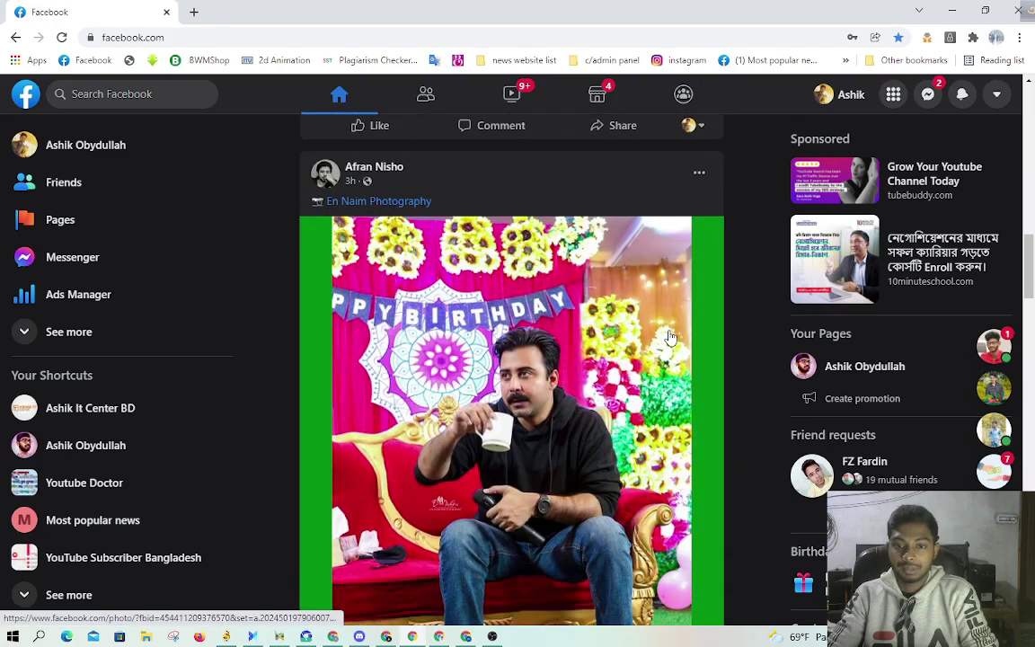
{"action": "scroll", "coordinate": [670, 337], "scroll_direction": "down", "scroll_amount": 7}
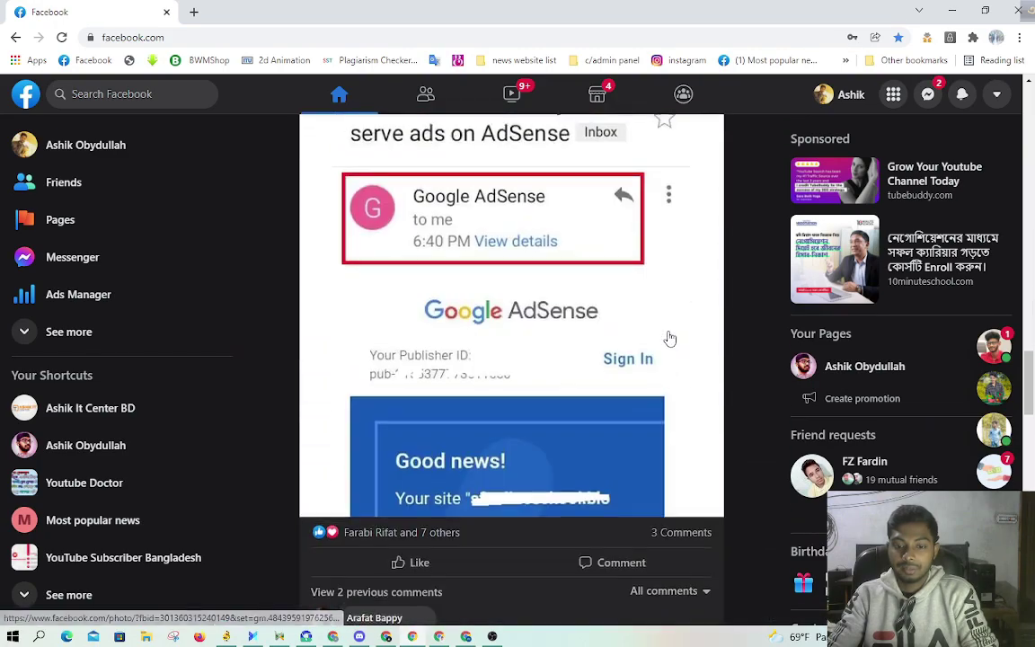
{"action": "scroll", "coordinate": [670, 338], "scroll_direction": "down", "scroll_amount": 10}
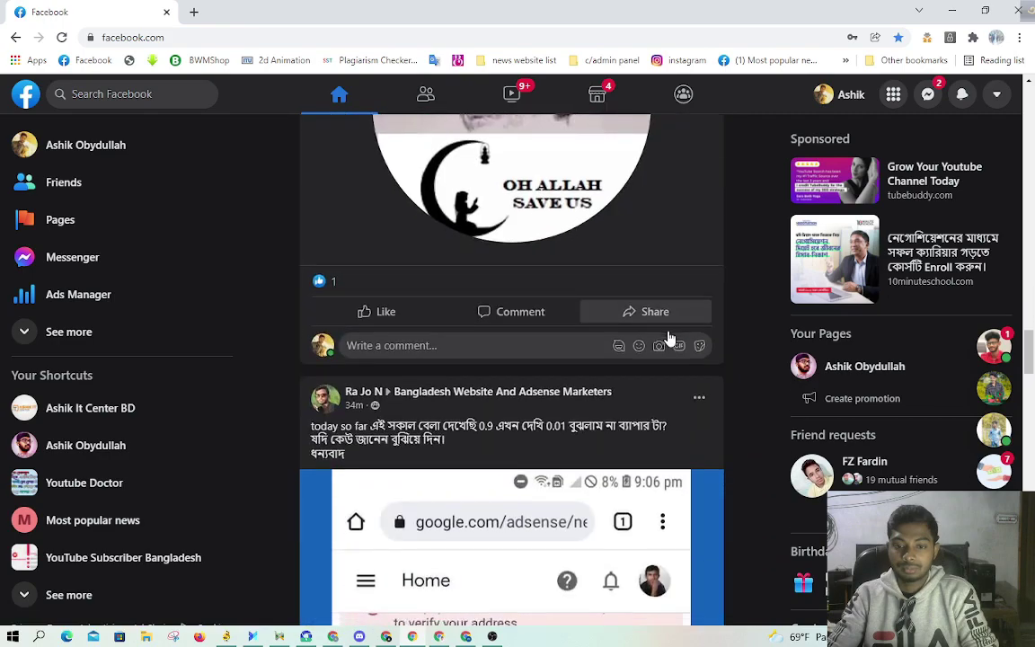
{"action": "scroll", "coordinate": [669, 337], "scroll_direction": "down", "scroll_amount": 10}
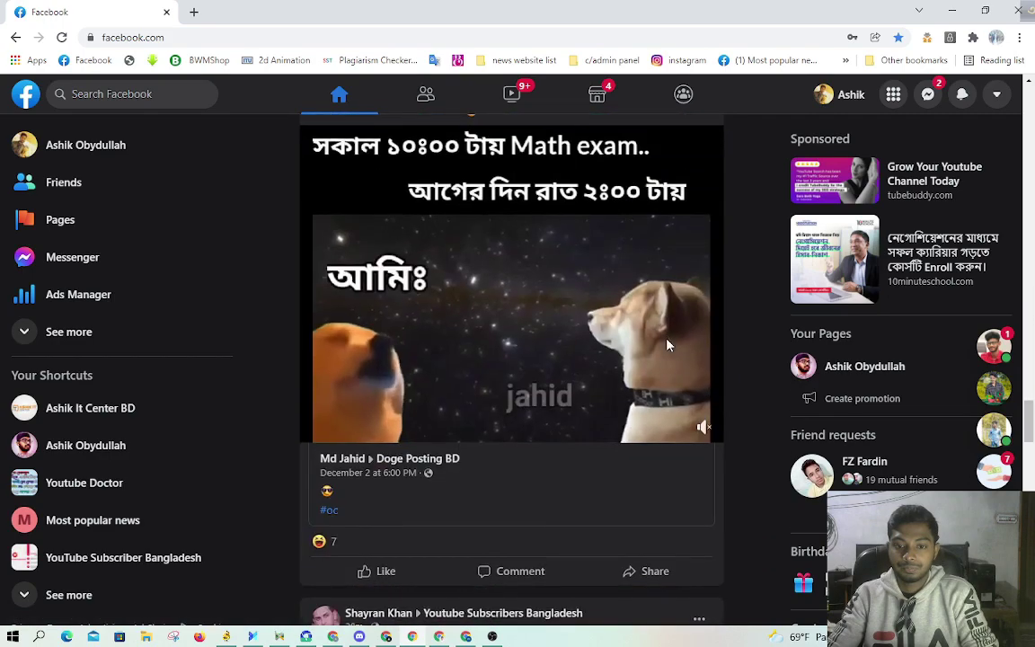
{"action": "scroll", "coordinate": [670, 338], "scroll_direction": "down", "scroll_amount": 10}
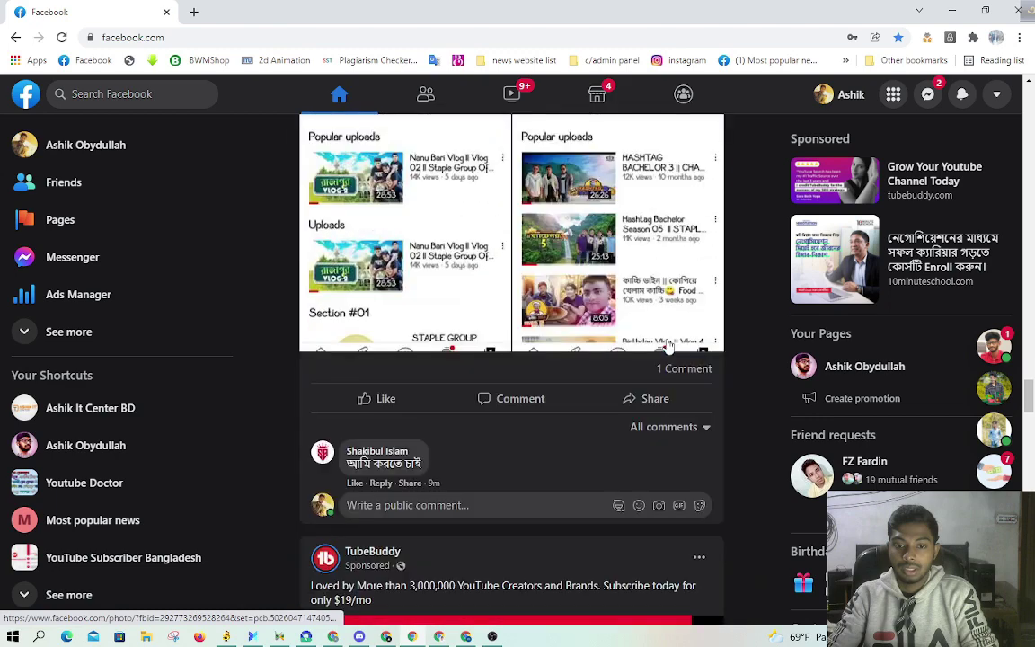
{"action": "scroll", "coordinate": [668, 344], "scroll_direction": "down", "scroll_amount": 3}
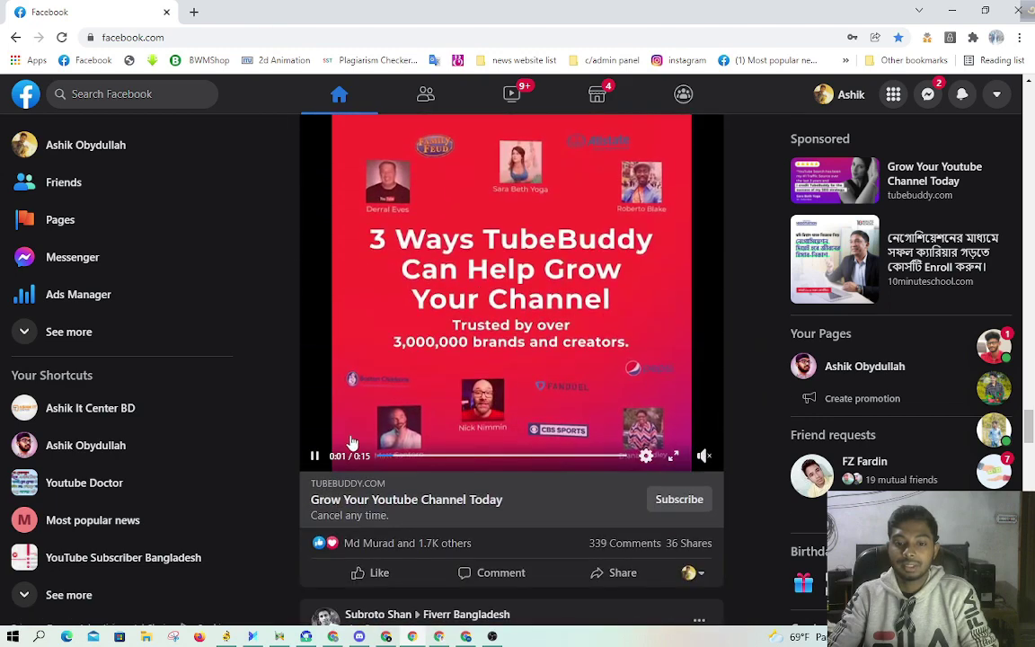
{"action": "left_click", "coordinate": [315, 456]}
{"action": "scroll", "coordinate": [351, 398], "scroll_direction": "up", "scroll_amount": 3}
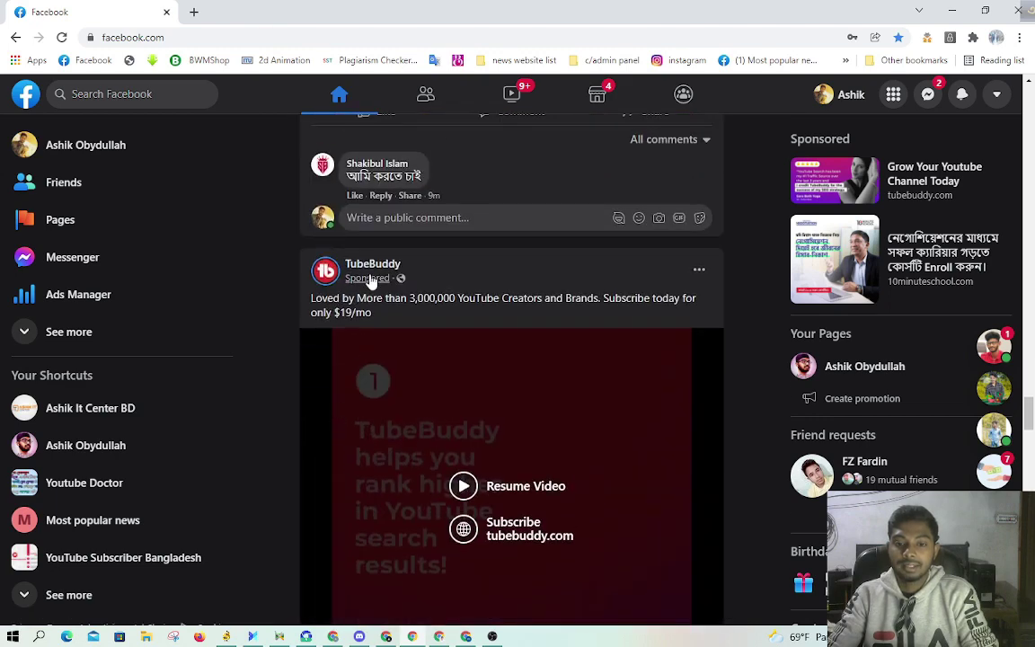
{"action": "scroll", "coordinate": [482, 275], "scroll_direction": "down", "scroll_amount": 2}
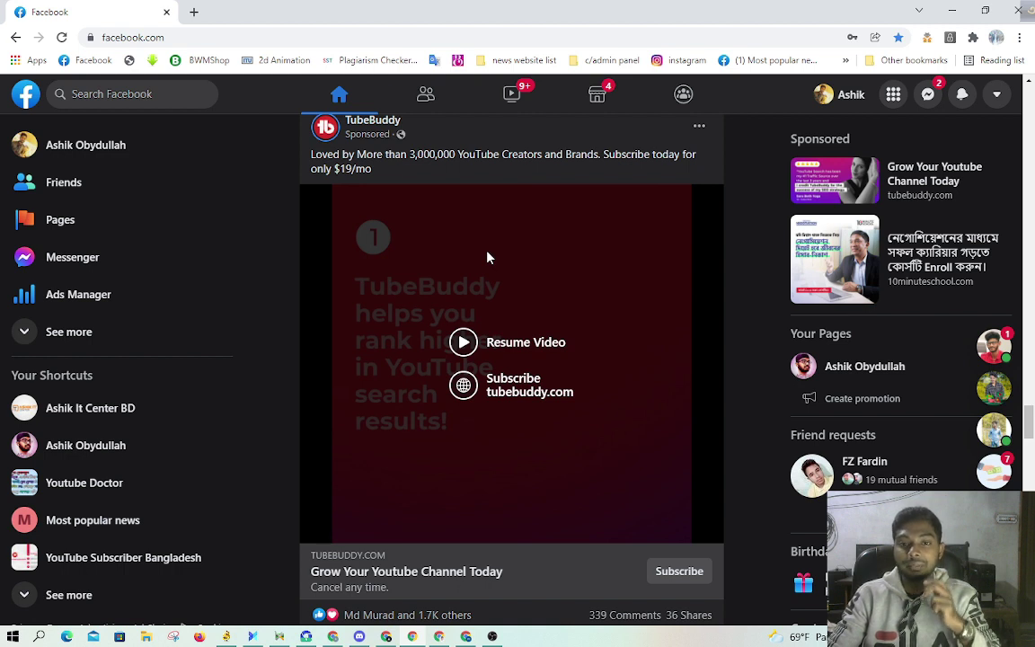
{"action": "scroll", "coordinate": [485, 262], "scroll_direction": "down", "scroll_amount": 1}
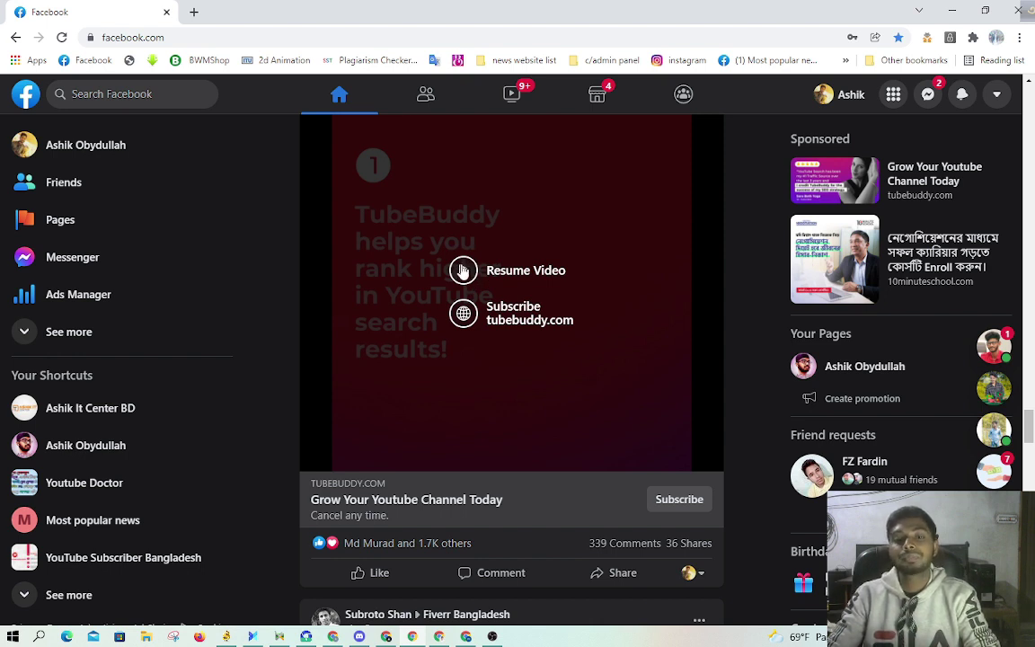
{"action": "scroll", "coordinate": [463, 270], "scroll_direction": "up", "scroll_amount": 1}
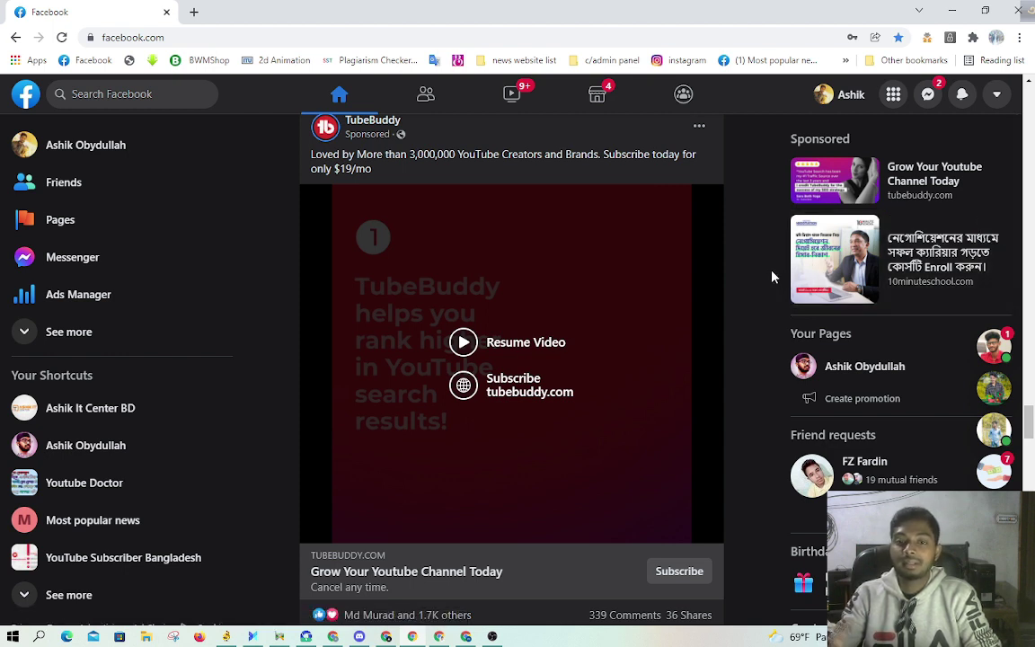
Step: Back in Business Settings, open Payment Methods, which shows no payment methods yet
{"action": "left_click", "coordinate": [332, 636]}
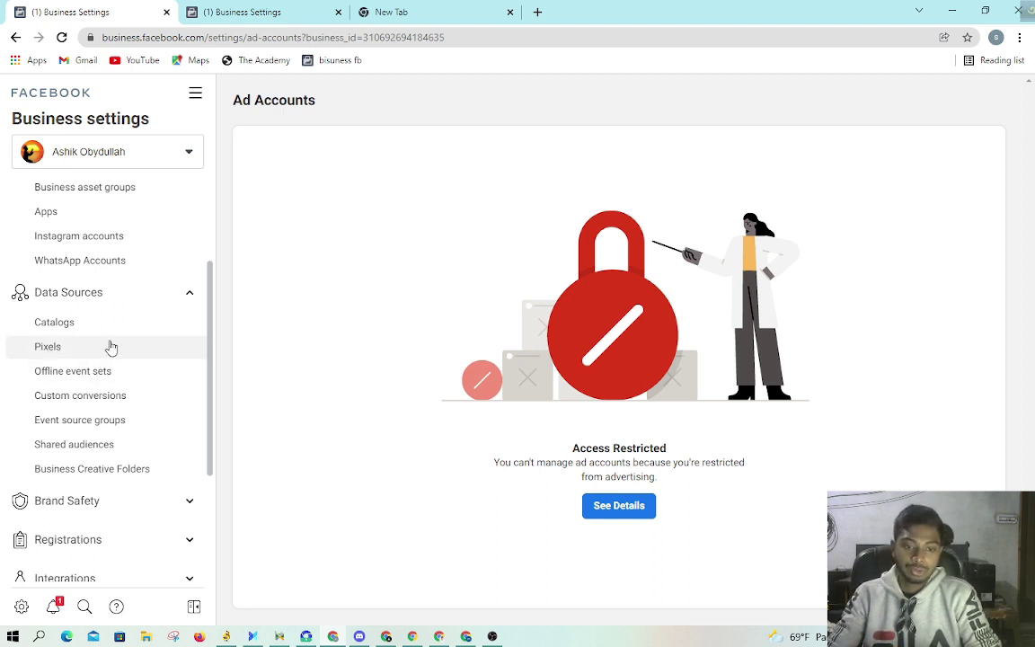
{"action": "scroll", "coordinate": [116, 332], "scroll_direction": "down", "scroll_amount": 1}
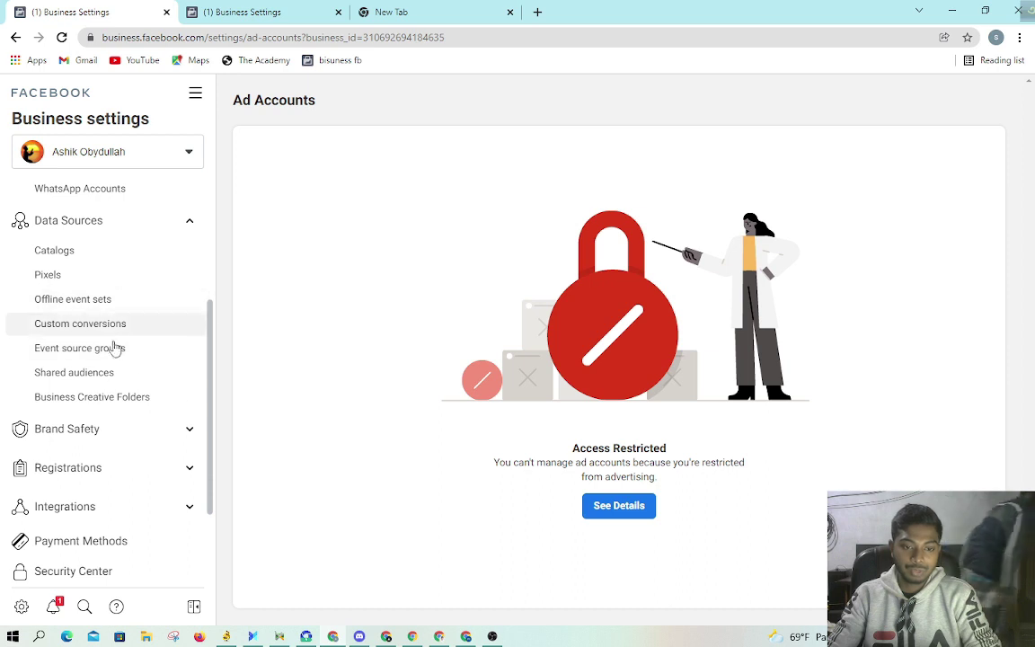
{"action": "scroll", "coordinate": [123, 347], "scroll_direction": "down", "scroll_amount": 2}
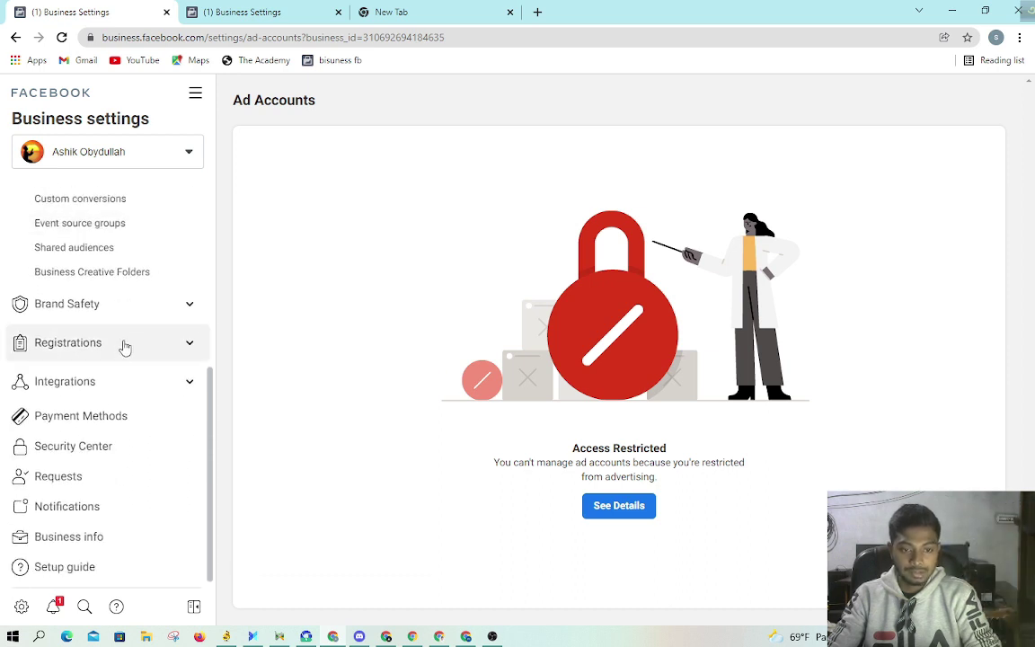
{"action": "left_click", "coordinate": [113, 419]}
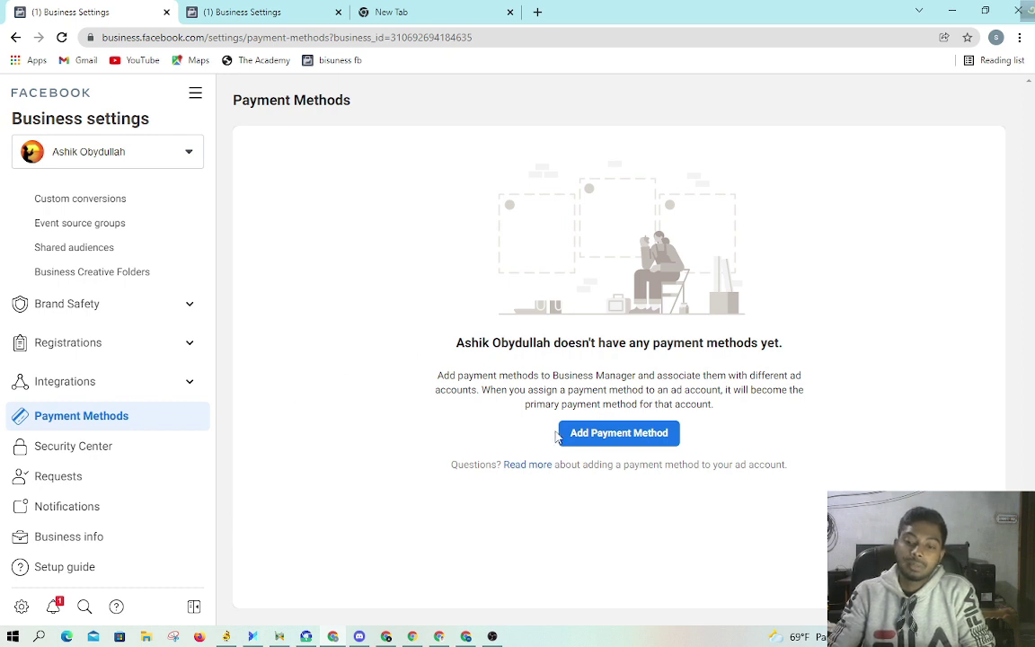
Step: Try adding a payment method as finance editor, dismiss the Permission Denied error, and switch to the new tab
{"action": "left_click", "coordinate": [651, 440]}
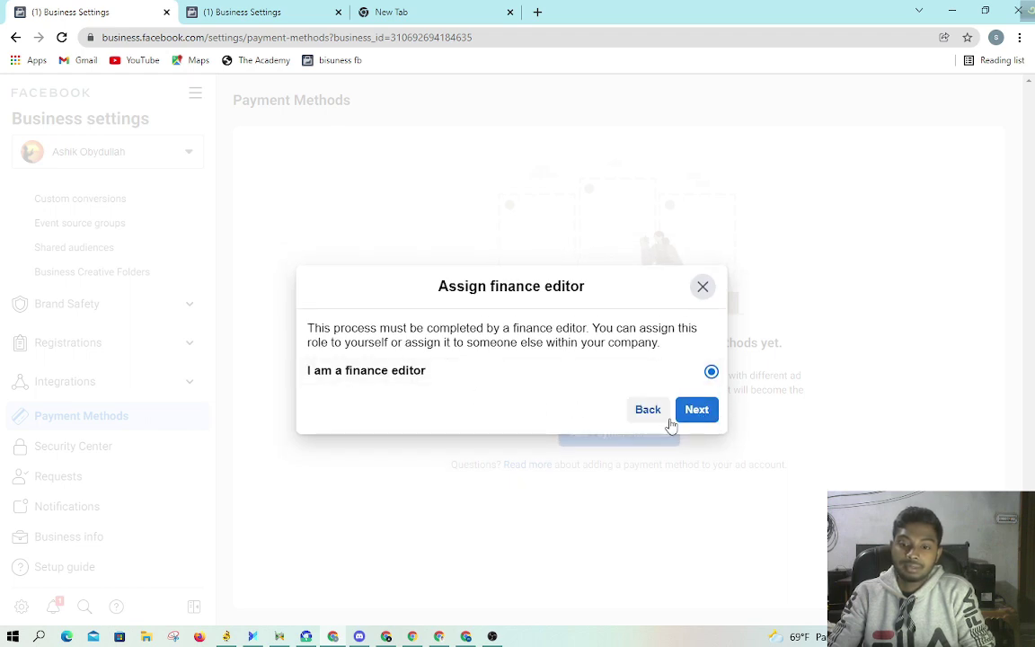
{"action": "left_click", "coordinate": [698, 413]}
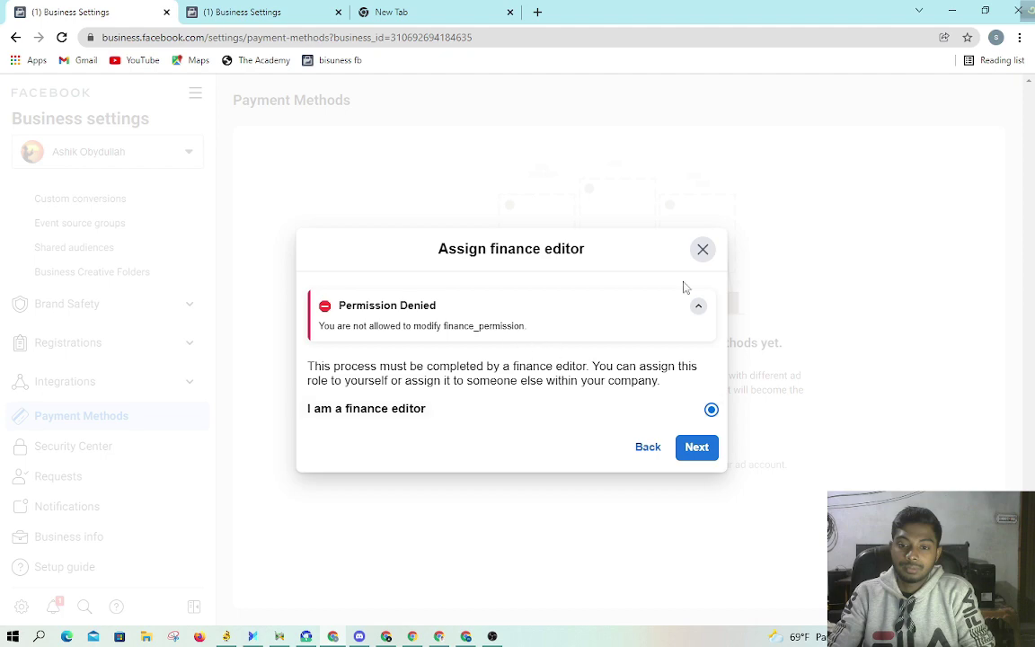
{"action": "left_click", "coordinate": [702, 249]}
{"action": "left_click", "coordinate": [458, 11]}
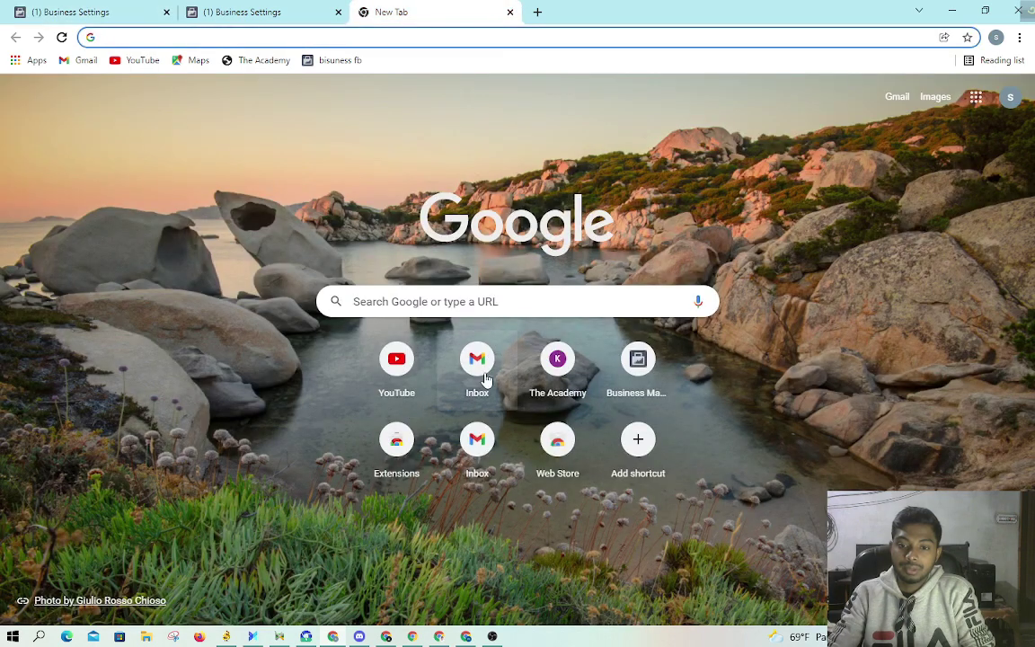
Step: Search for Facebook from the address bar and open facebook.com
{"action": "left_click", "coordinate": [349, 37]}
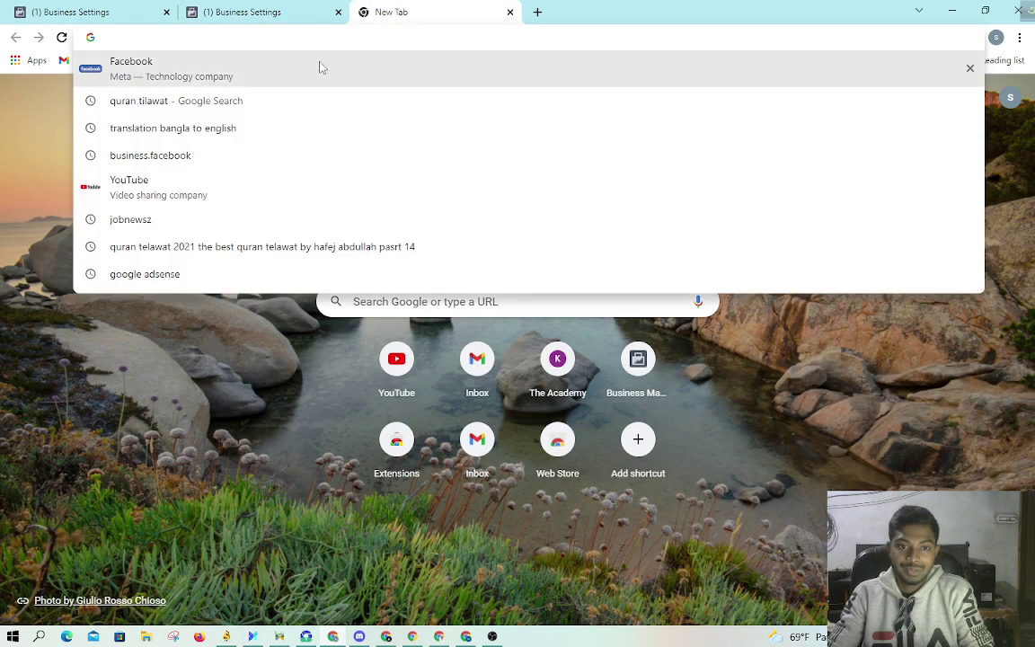
{"action": "left_click", "coordinate": [321, 67]}
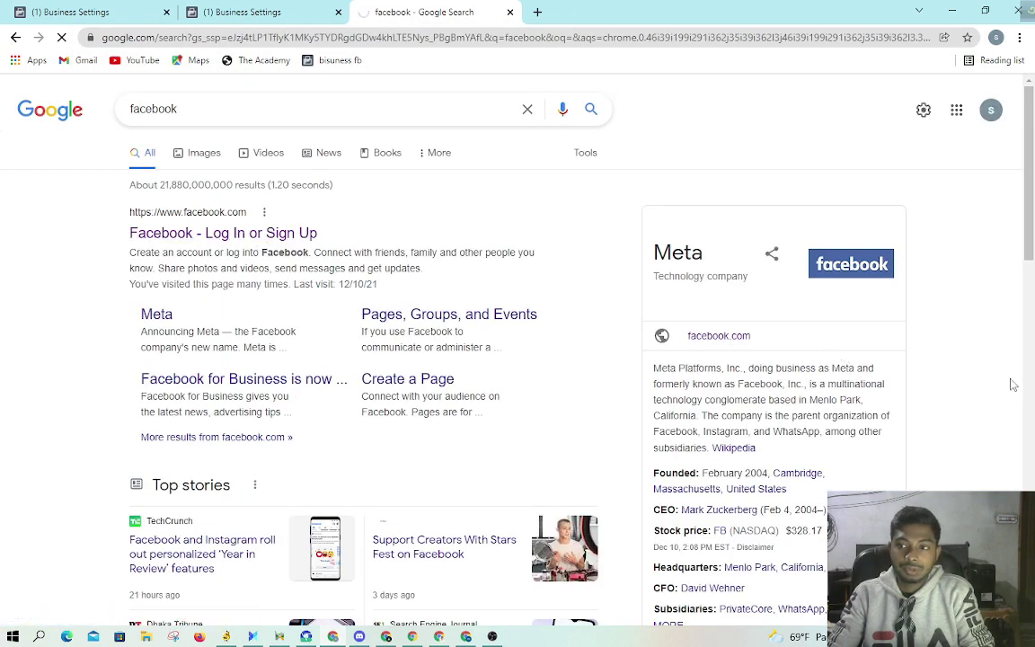
{"action": "left_click", "coordinate": [719, 335]}
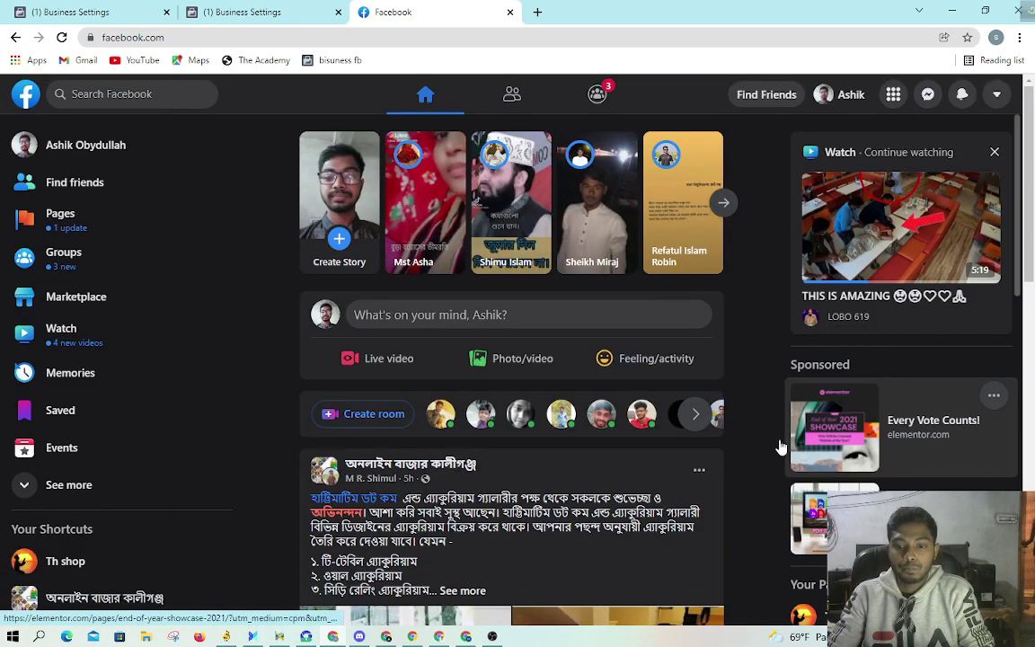
Step: Review Th shop's 'made changes' notification in its Page management history, then return to Business Settings
{"action": "left_click", "coordinate": [117, 230]}
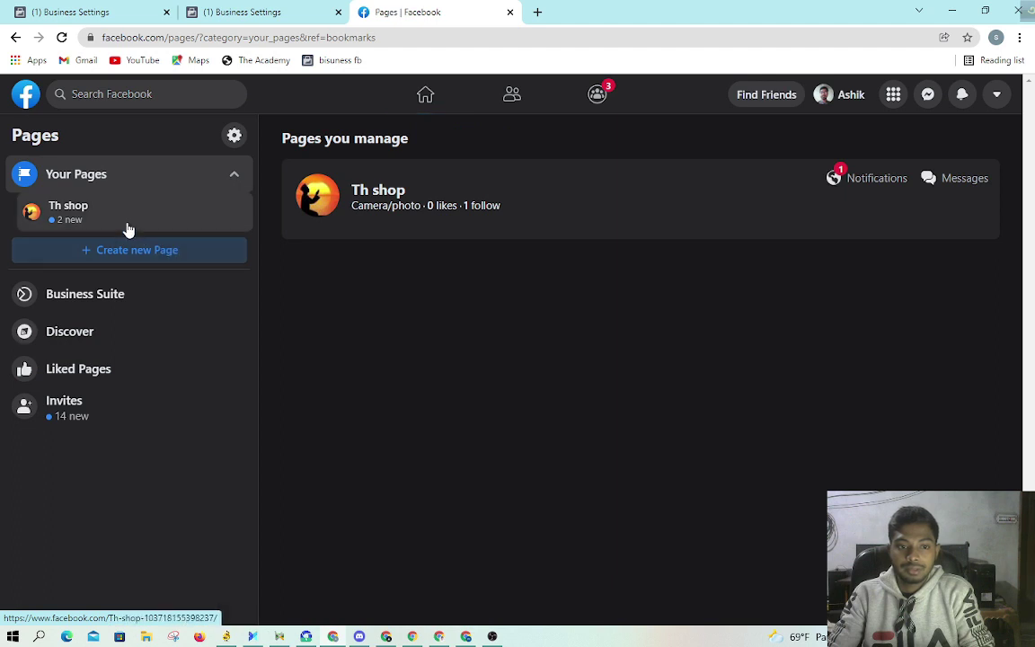
{"action": "left_click", "coordinate": [105, 421]}
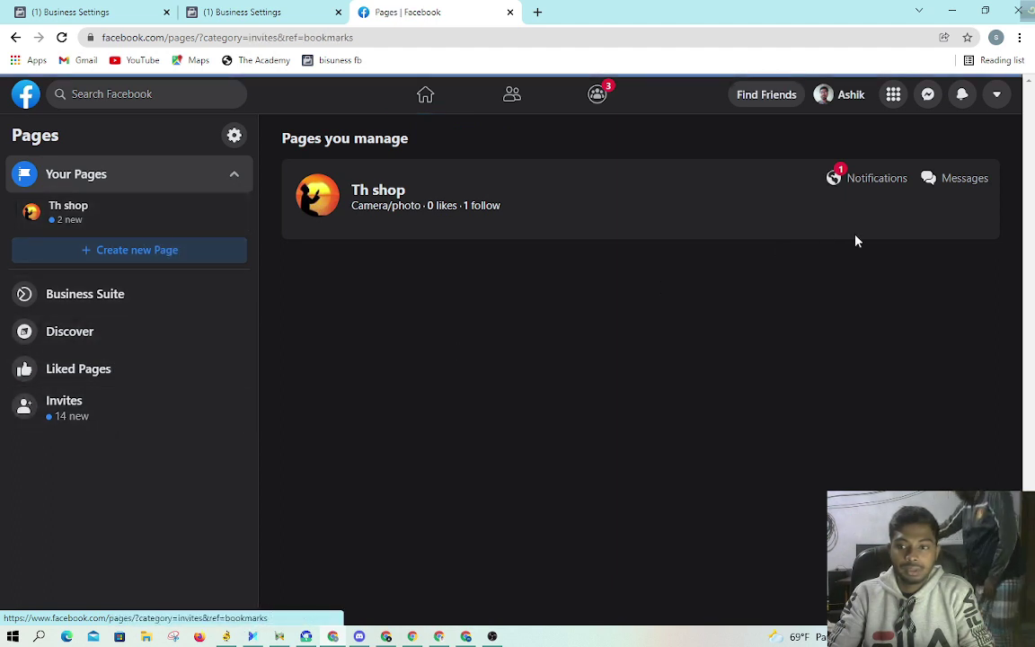
{"action": "left_click", "coordinate": [850, 179]}
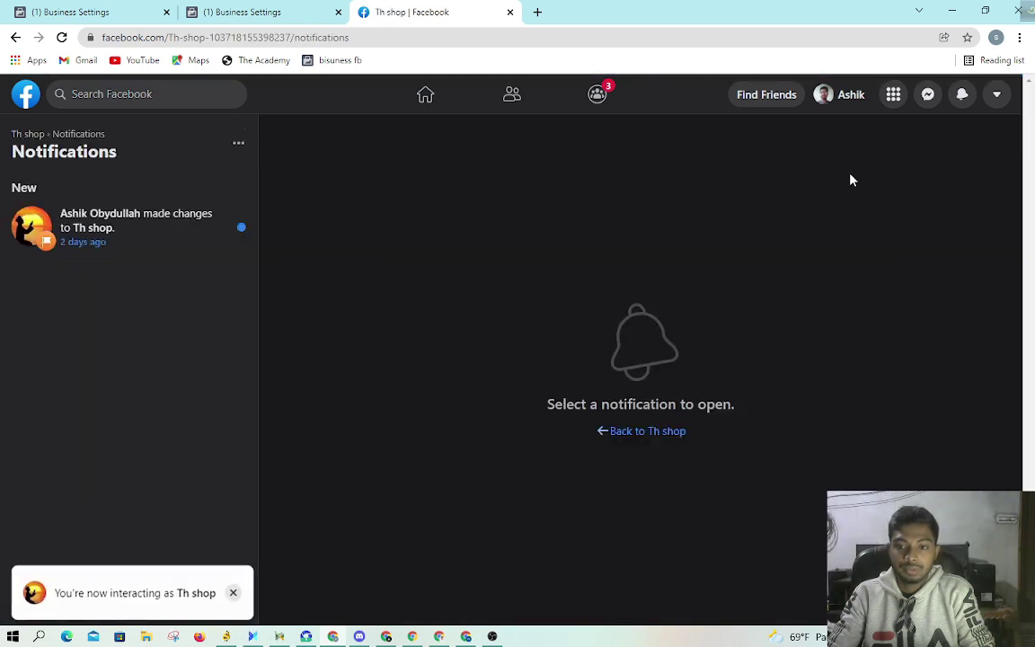
{"action": "left_click", "coordinate": [138, 226]}
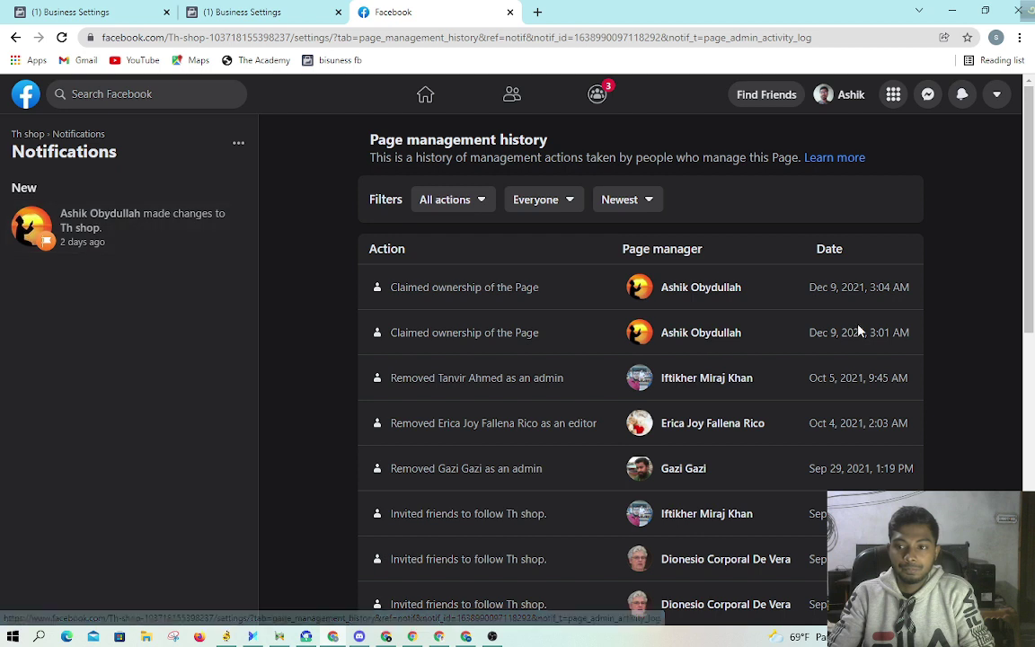
{"action": "left_click", "coordinate": [243, 12]}
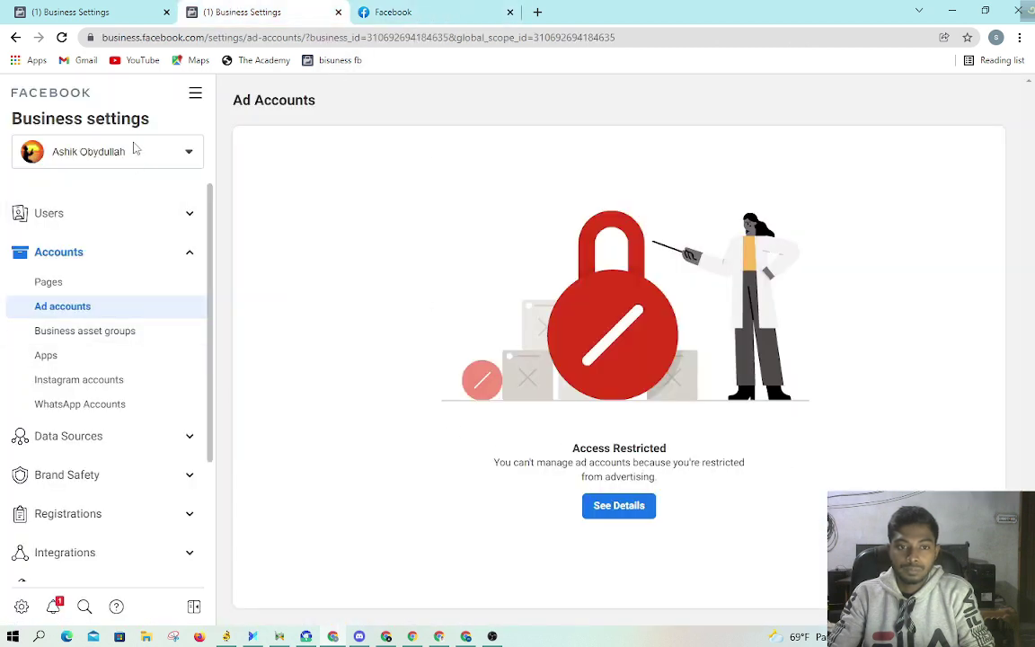
Step: Retry adding a payment method from Payment Methods, dismiss the Something Went Wrong error, and open the account switcher
{"action": "scroll", "coordinate": [132, 398], "scroll_direction": "down", "scroll_amount": 2}
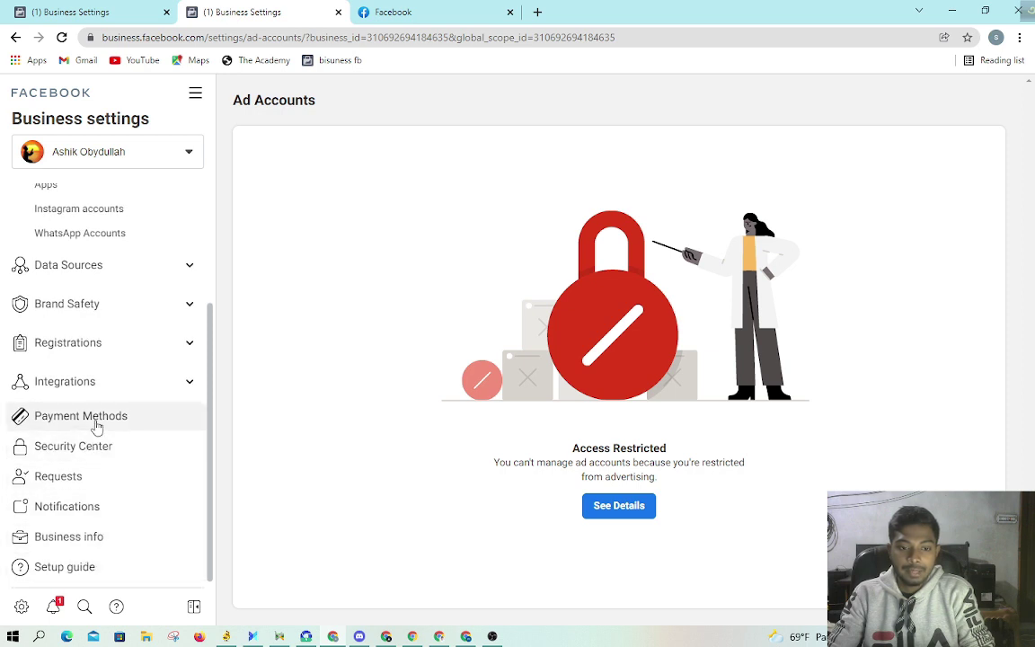
{"action": "left_click", "coordinate": [94, 419]}
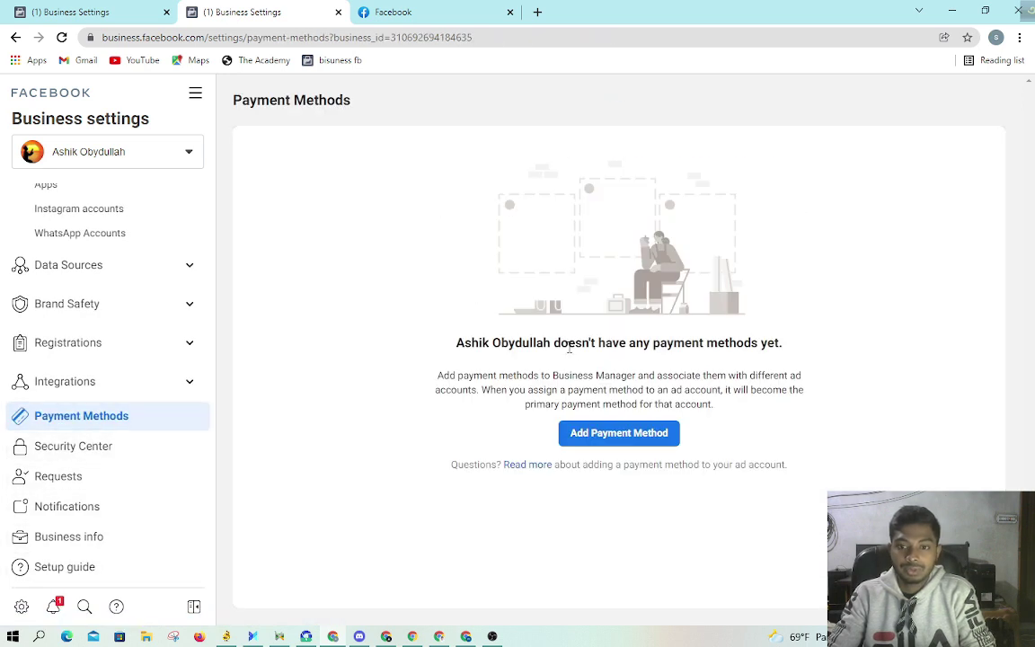
{"action": "left_click", "coordinate": [625, 440]}
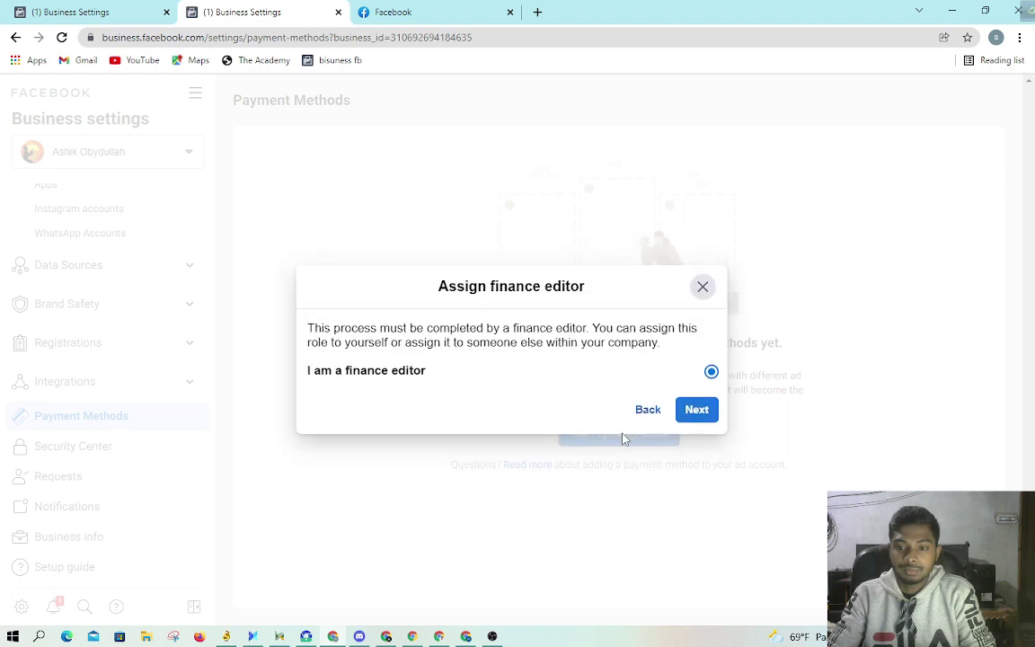
{"action": "left_click", "coordinate": [648, 412]}
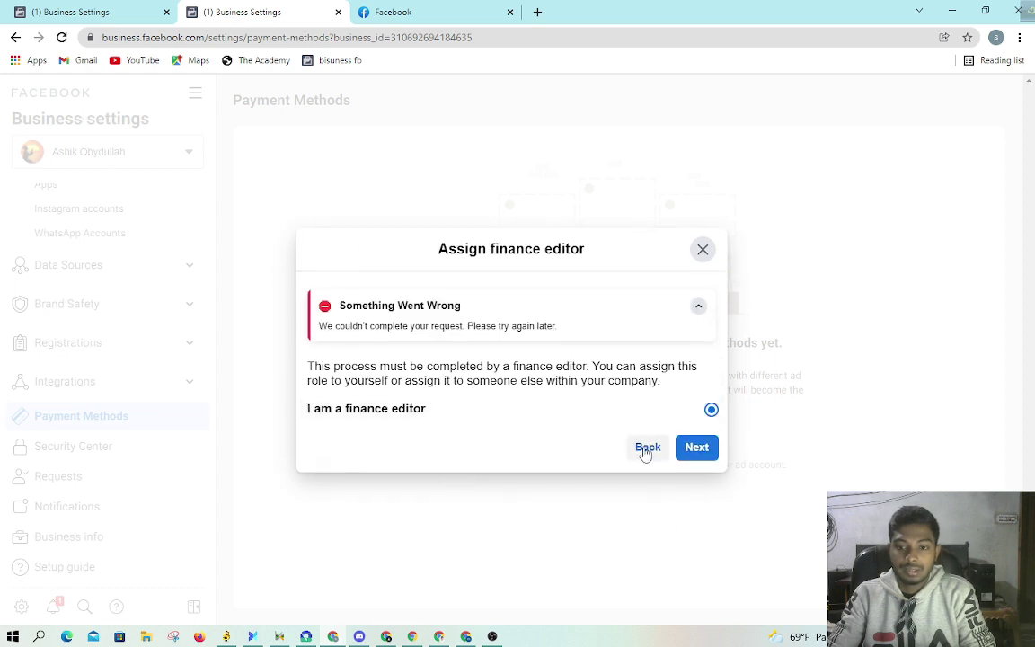
{"action": "left_click", "coordinate": [702, 249]}
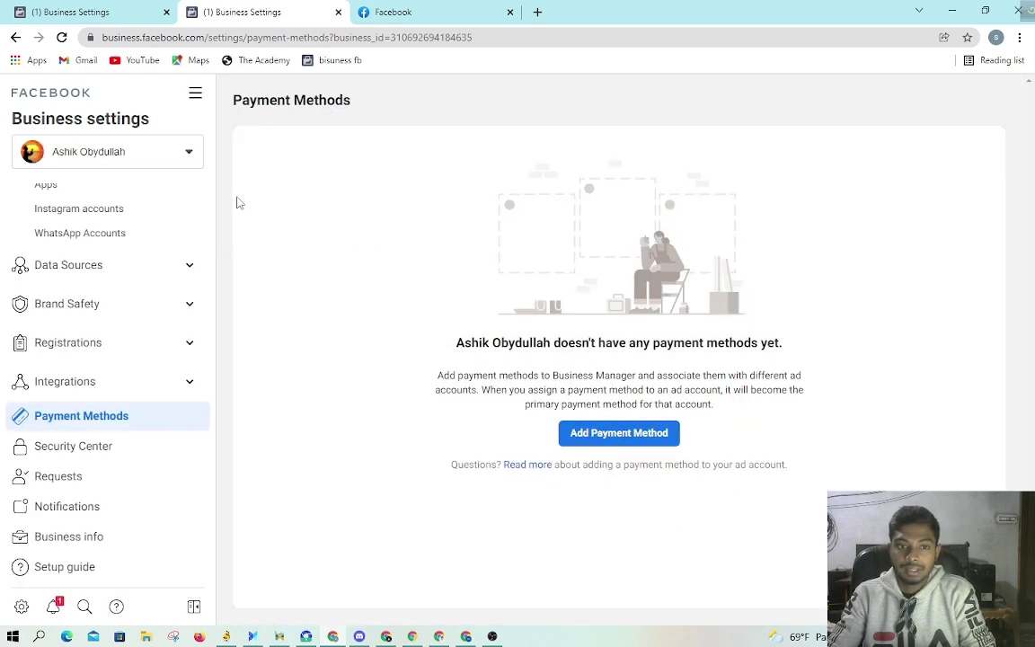
{"action": "left_click", "coordinate": [132, 158]}
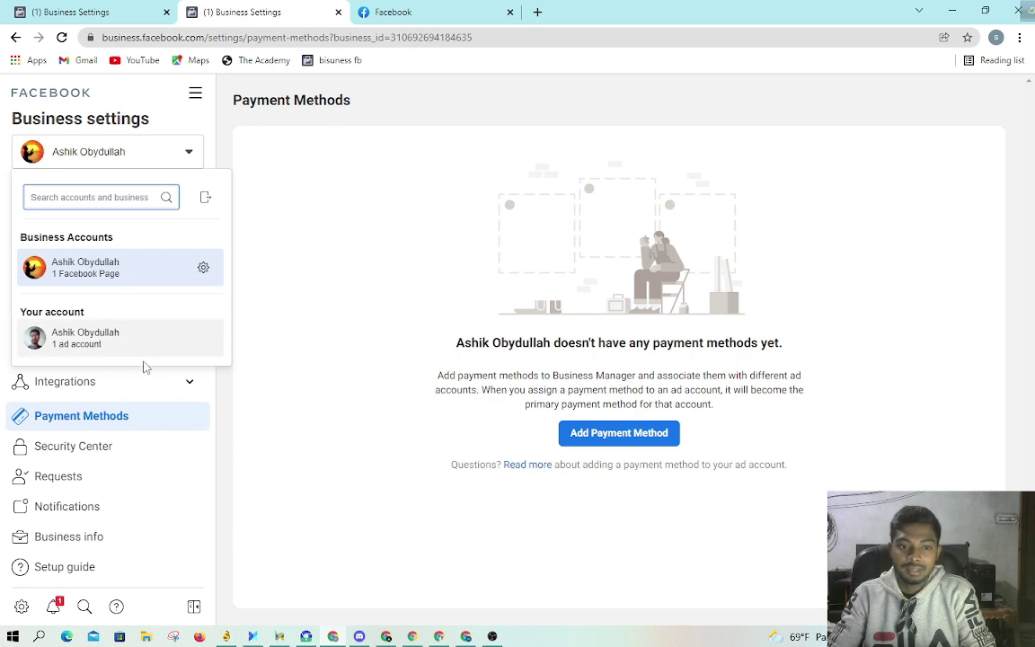
Step: Switch to the personal ad account and open its Ads Manager settings
{"action": "left_click", "coordinate": [108, 338]}
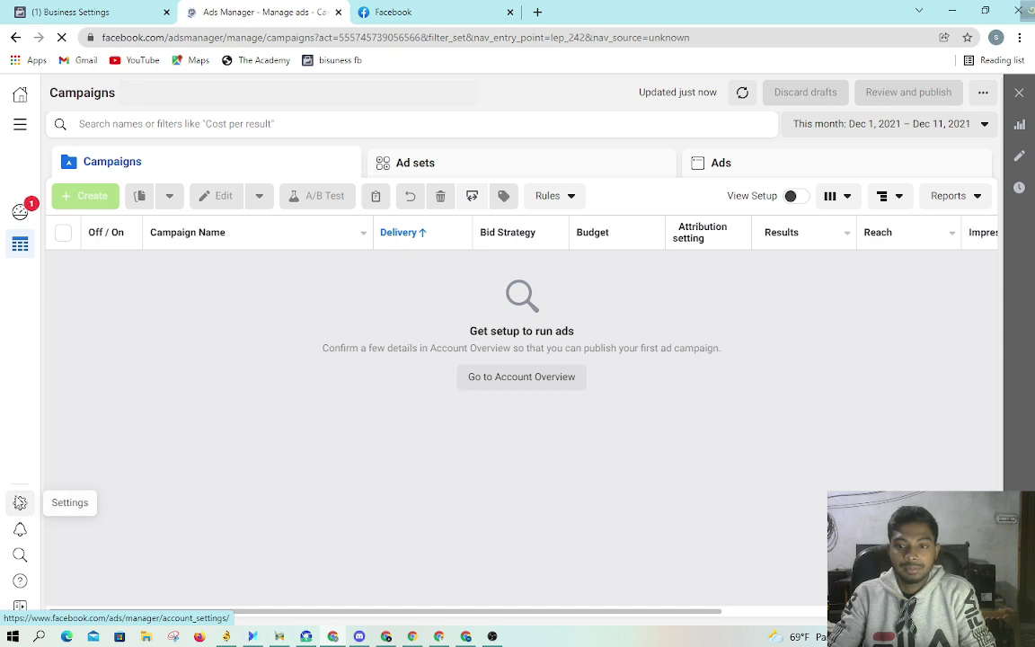
{"action": "left_click", "coordinate": [20, 502]}
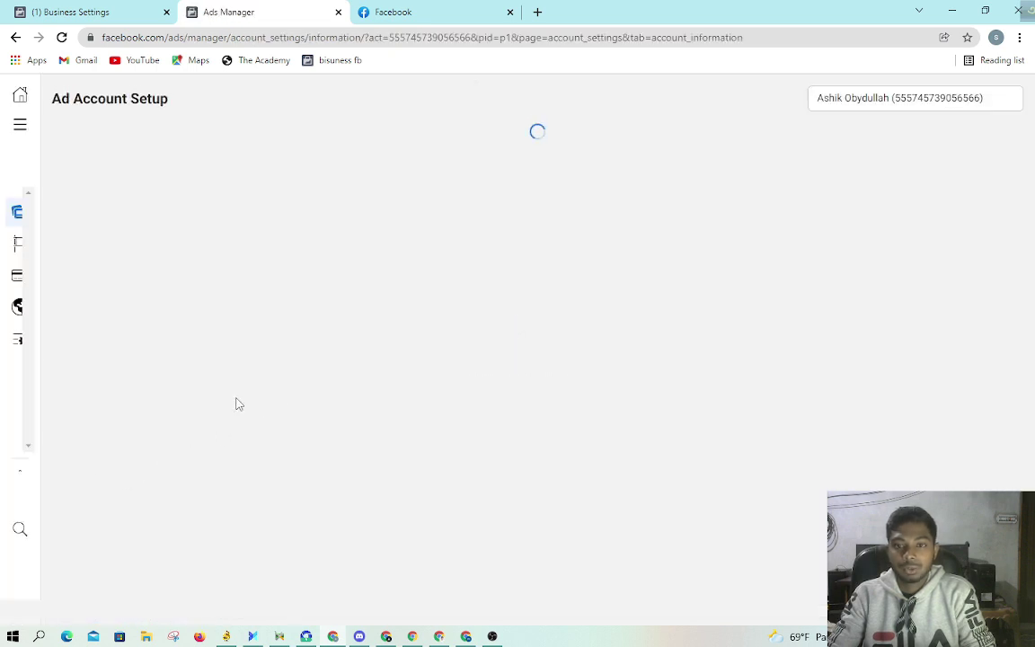
{"action": "left_click", "coordinate": [944, 101]}
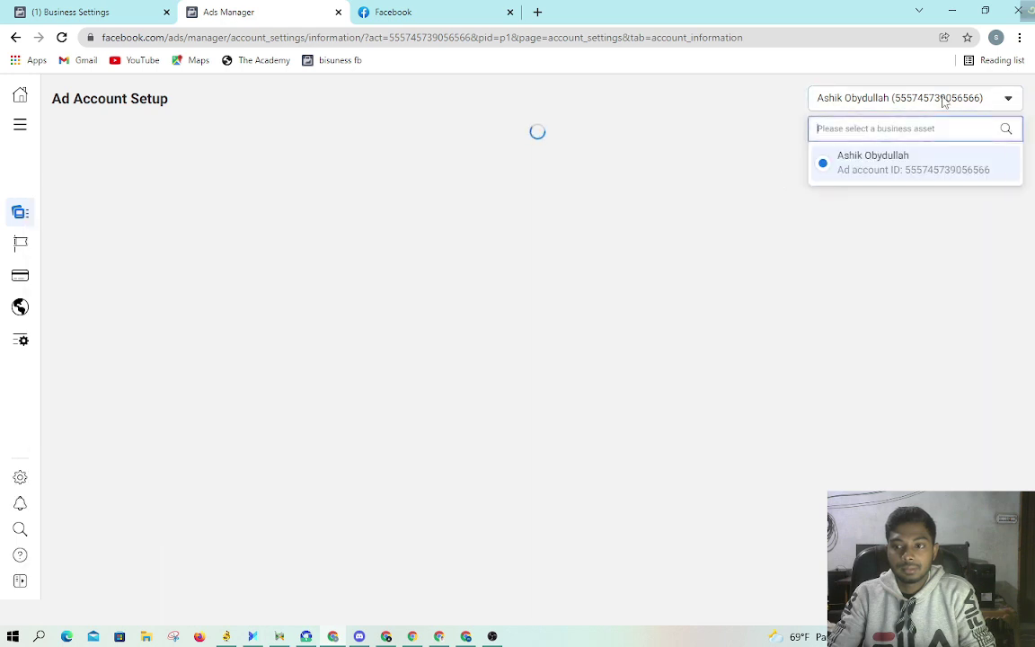
{"action": "left_click", "coordinate": [759, 294]}
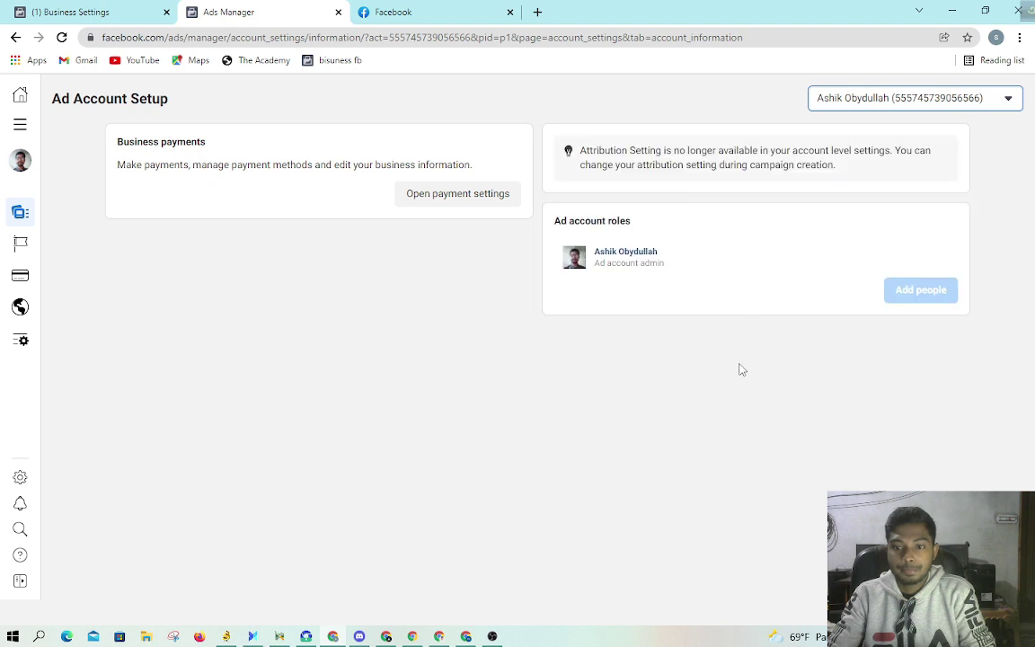
Step: Open Payment Settings and review the ৳0.00 balance with no payment methods
{"action": "mouse_move", "coordinate": [18, 296]}
{"action": "left_click", "coordinate": [47, 279]}
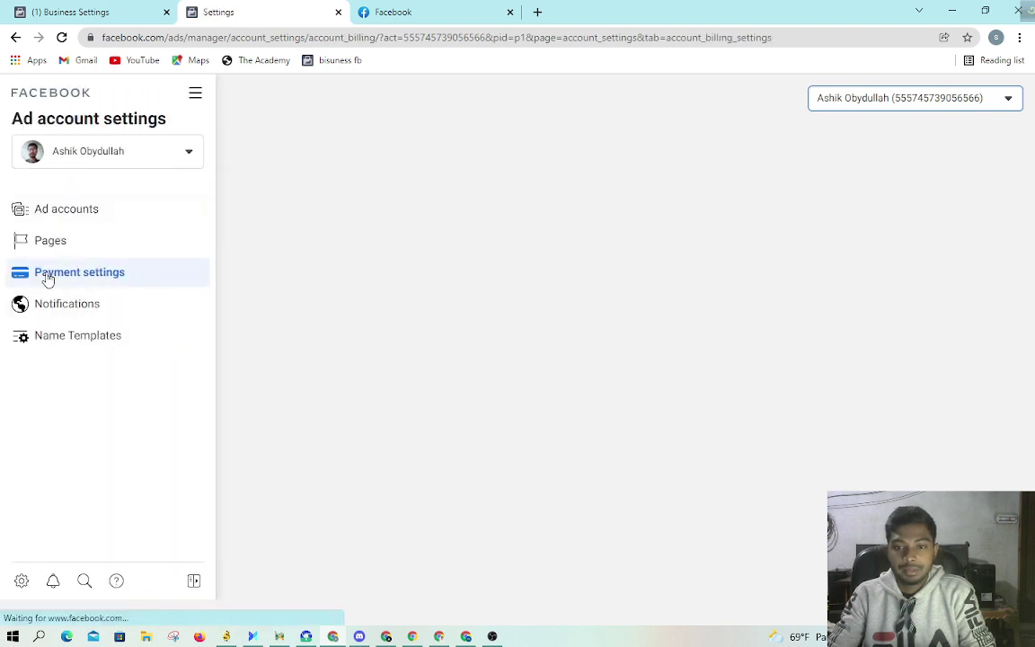
{"action": "scroll", "coordinate": [547, 301], "scroll_direction": "down", "scroll_amount": 1}
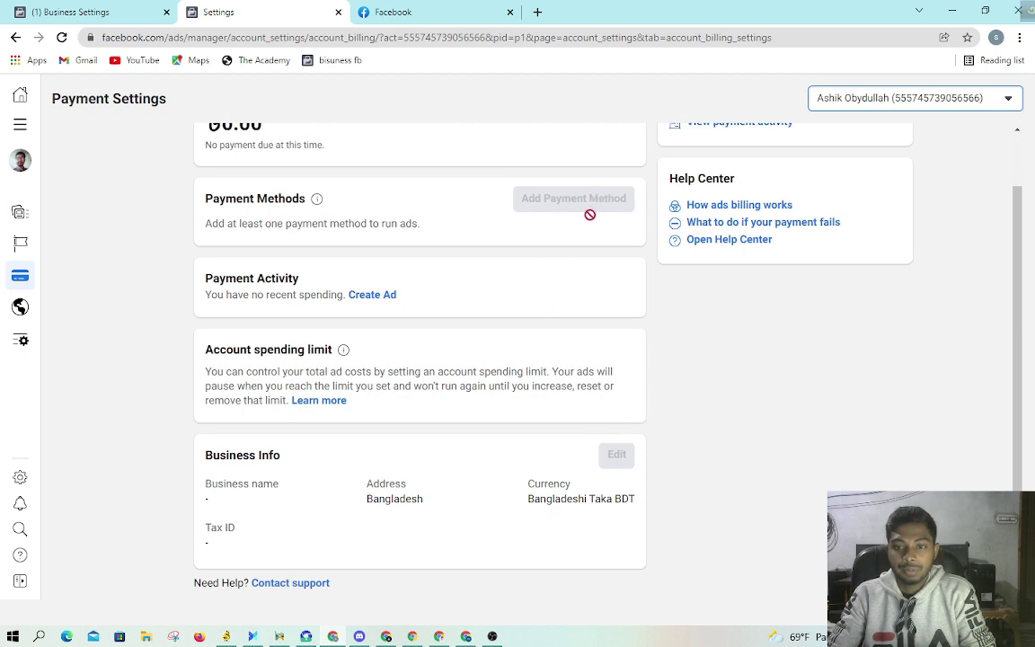
{"action": "scroll", "coordinate": [683, 326], "scroll_direction": "up", "scroll_amount": 1}
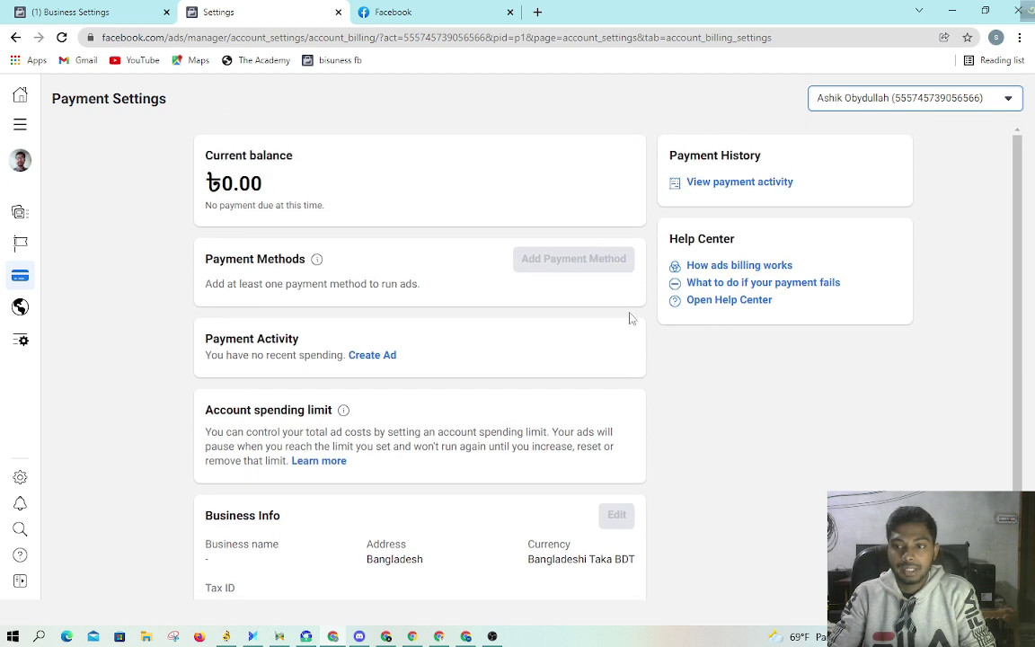
{"action": "scroll", "coordinate": [564, 261], "scroll_direction": "down", "scroll_amount": 1}
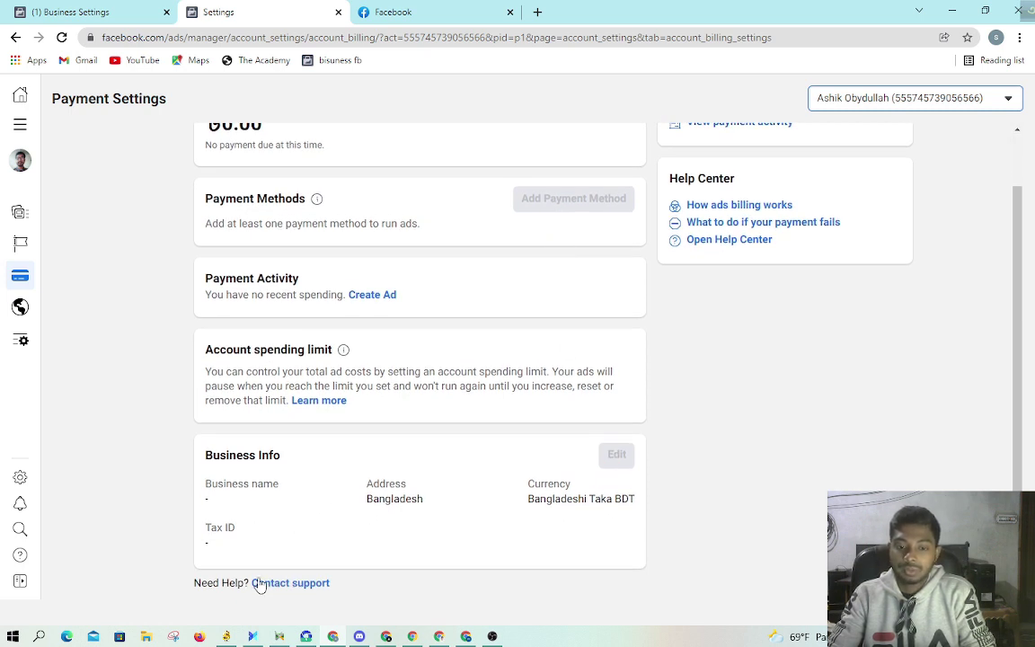
{"action": "scroll", "coordinate": [564, 349], "scroll_direction": "up", "scroll_amount": 1}
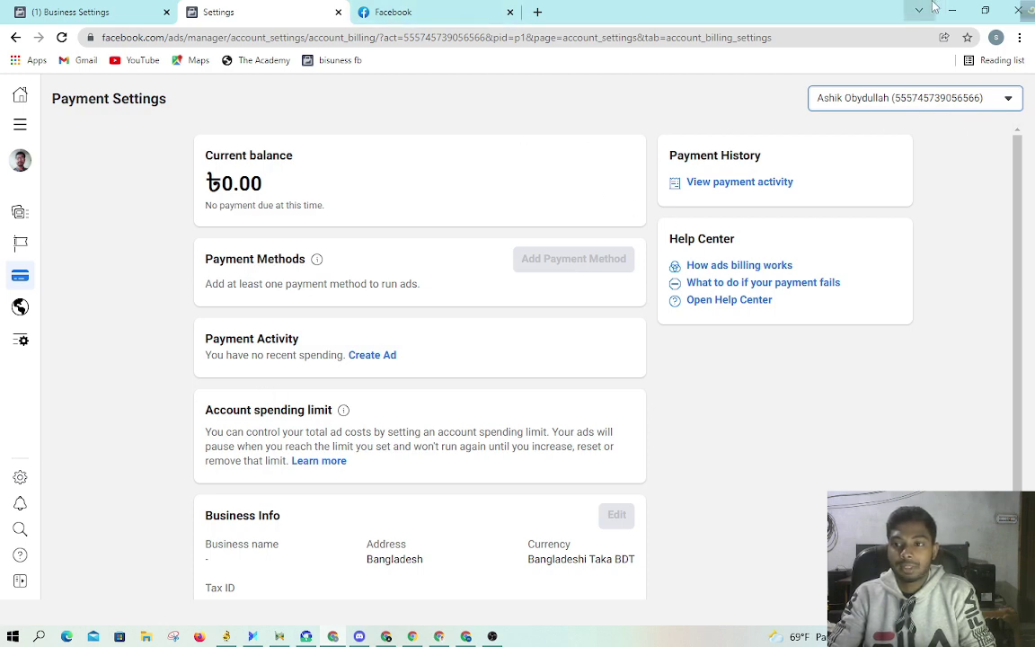
Step: Minimize both browser windows and OBS Studio, then refresh the desktop
{"action": "left_click", "coordinate": [967, 7]}
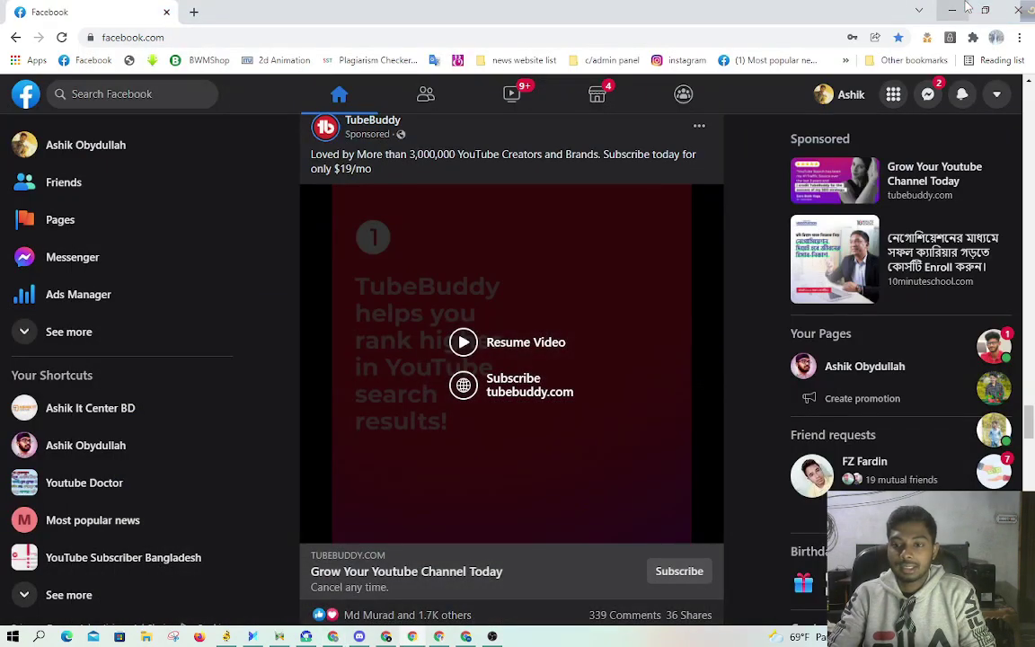
{"action": "left_click", "coordinate": [966, 11]}
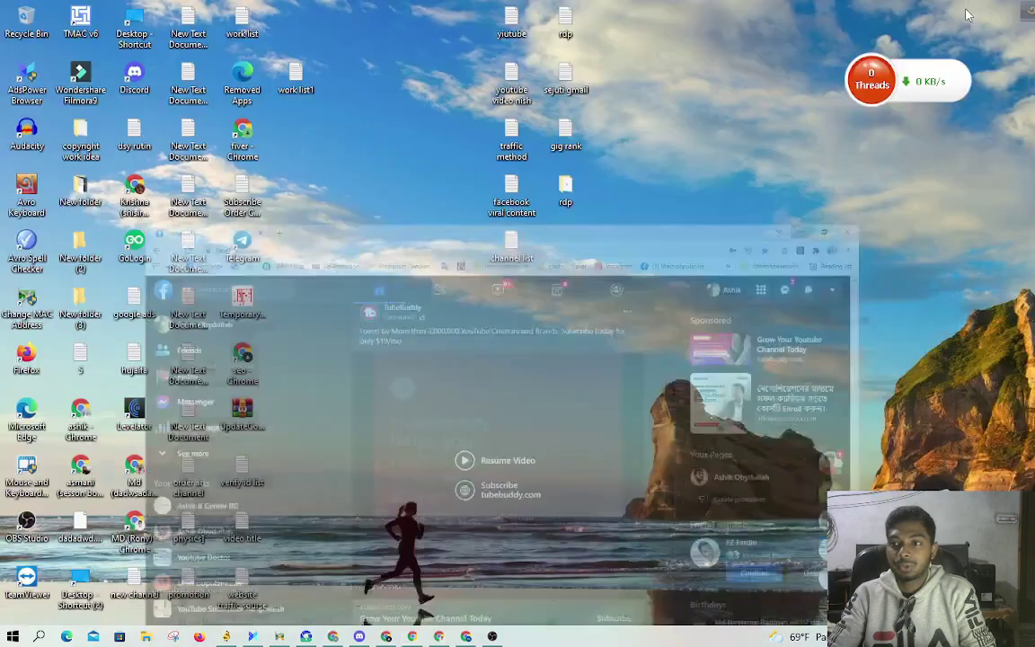
{"action": "left_click", "coordinate": [492, 636]}
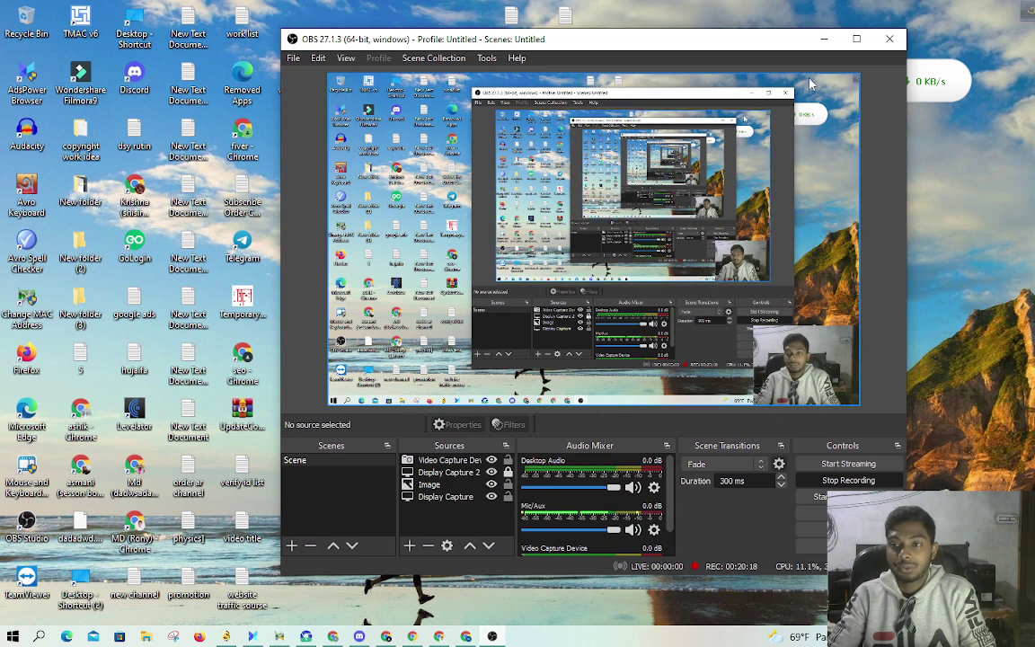
{"action": "left_click", "coordinate": [825, 39]}
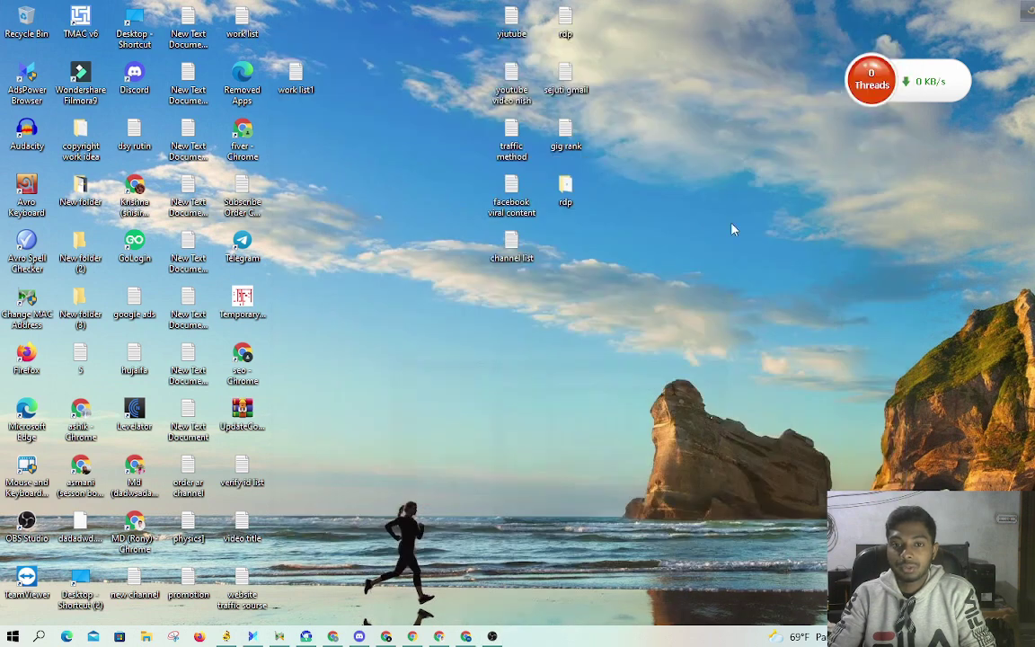
{"action": "right_click", "coordinate": [589, 396]}
{"action": "left_click", "coordinate": [608, 441]}
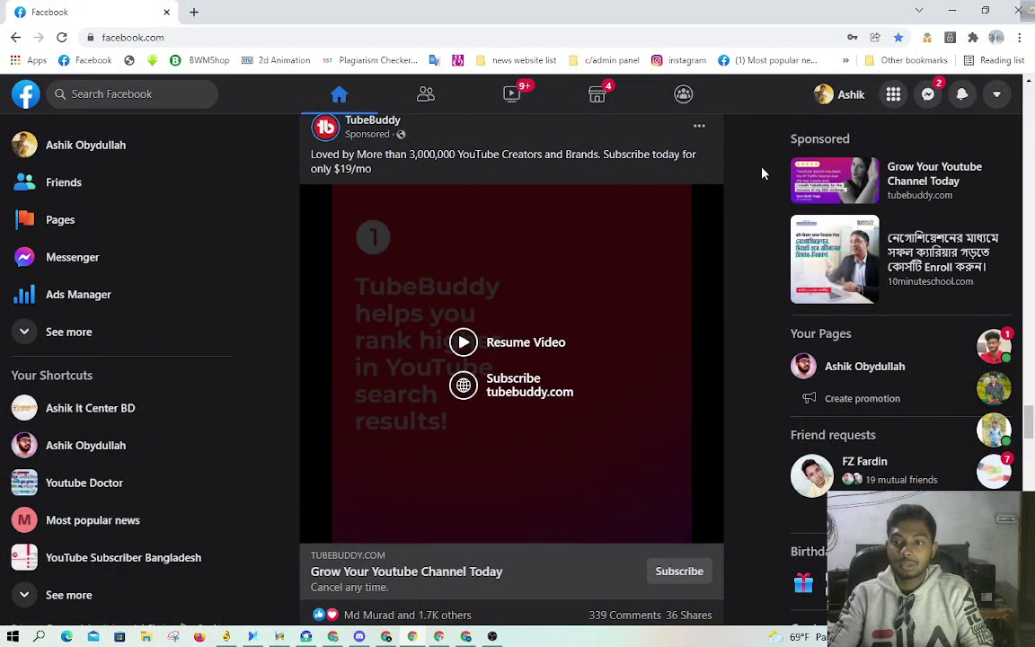
Step: Go to business.facebook.com in a new tab
{"action": "left_click", "coordinate": [193, 12]}
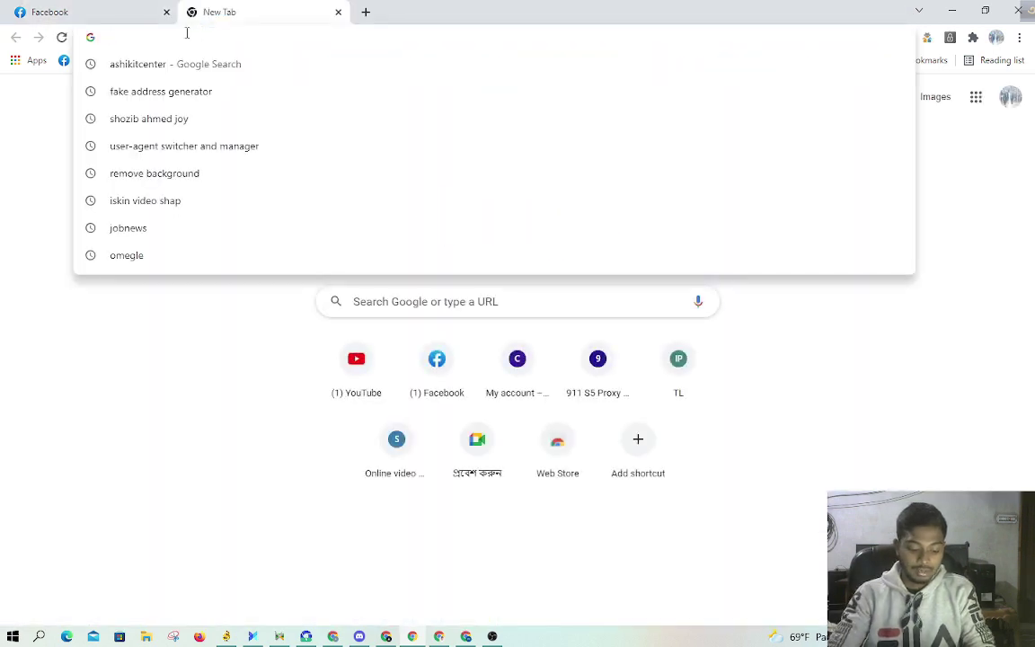
{"action": "type", "text": "bus"}
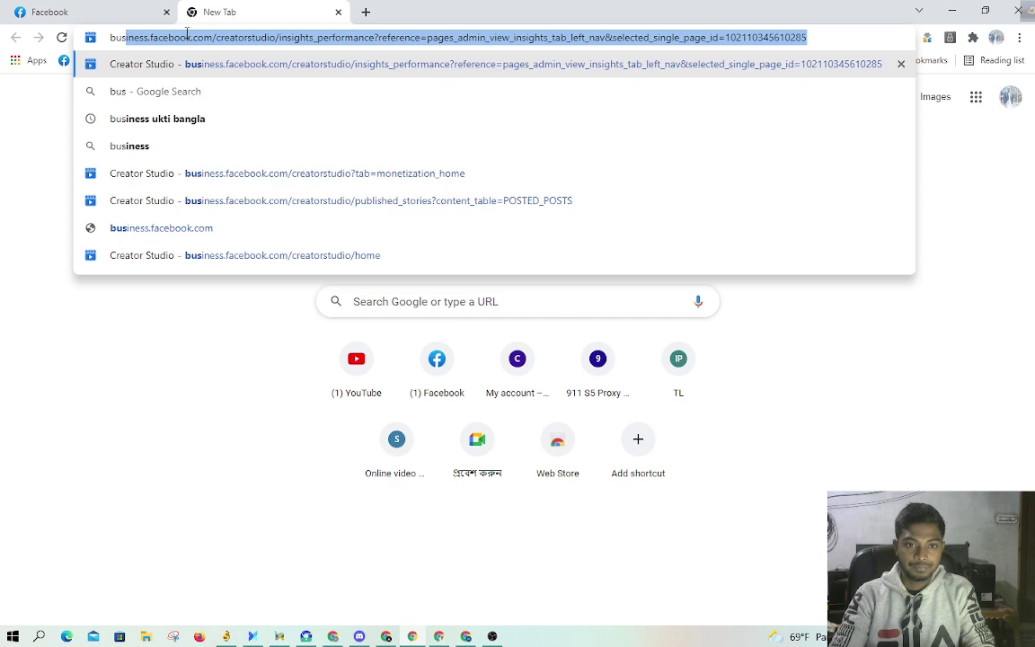
{"action": "type", "text": "i"}
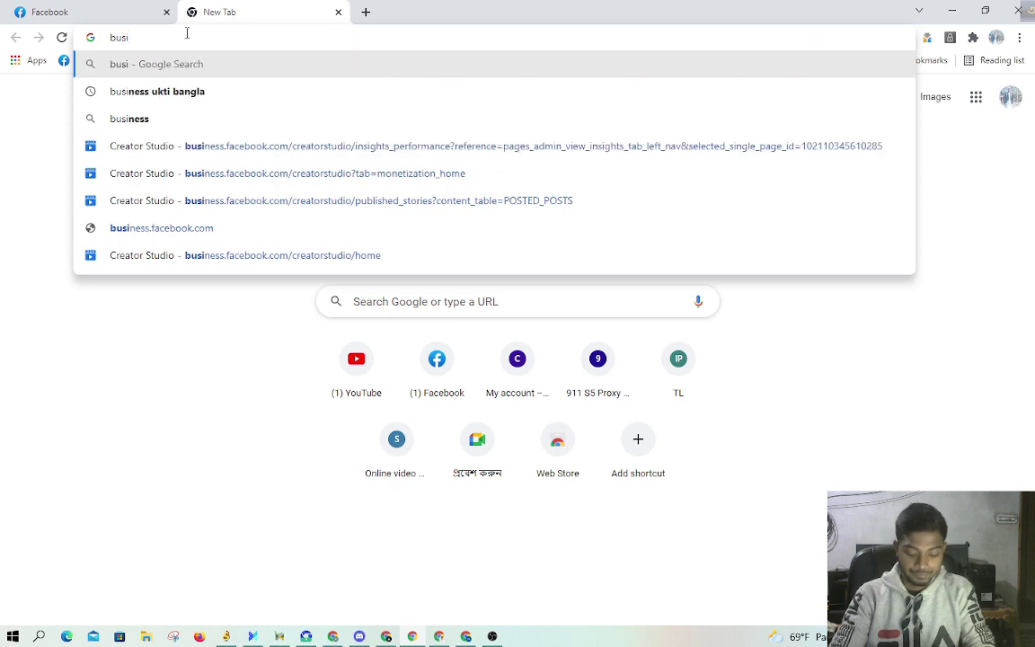
{"action": "type", "text": "ness"}
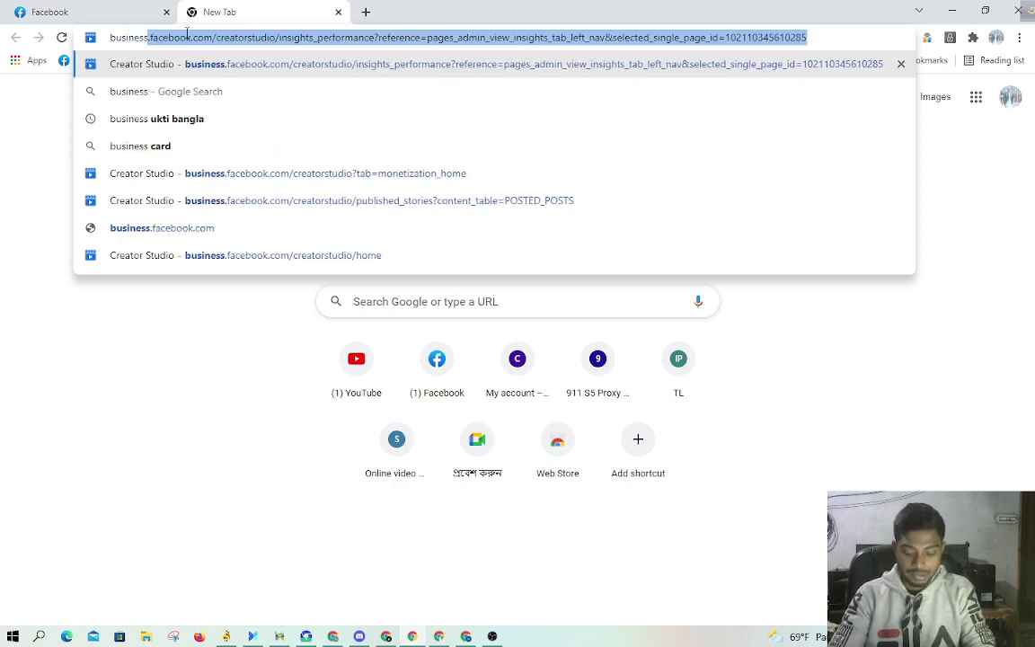
{"action": "type", "text": ".face"}
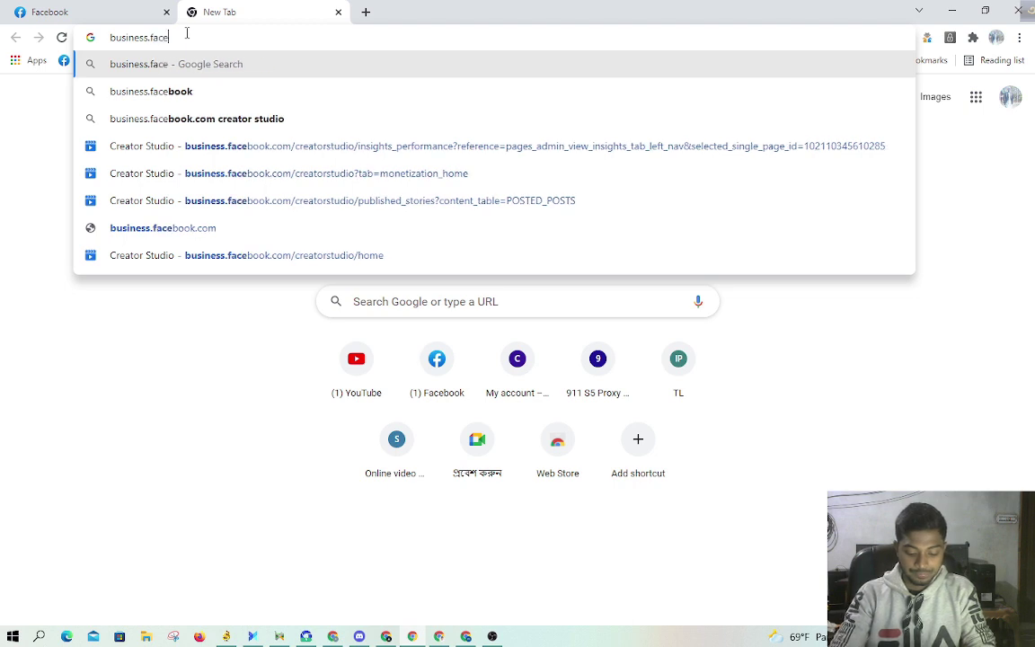
{"action": "type", "text": "book"}
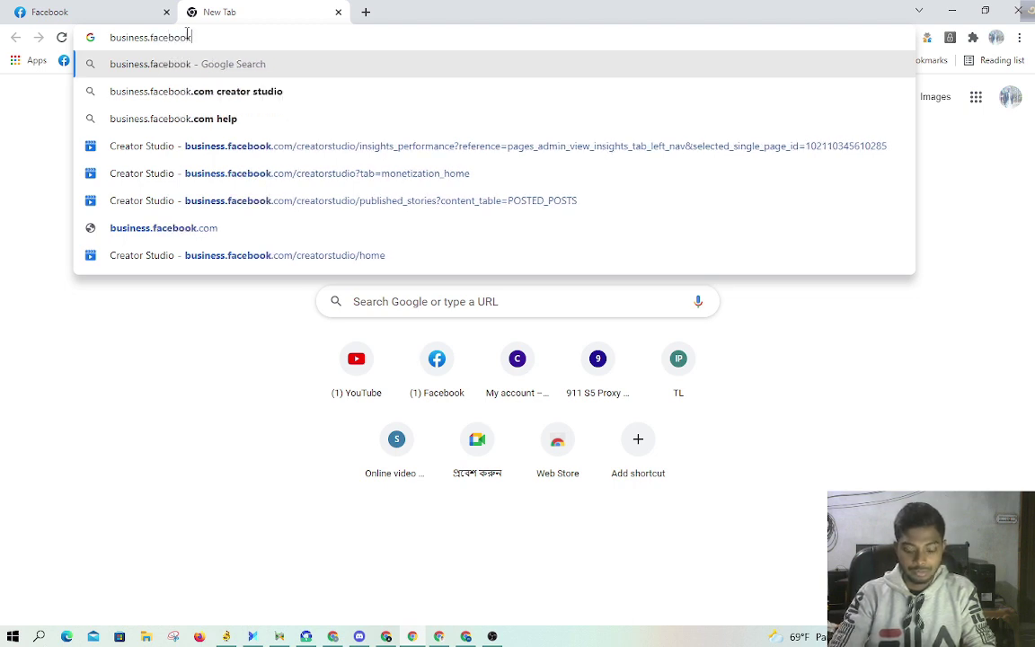
{"action": "type", "text": ".com"}
{"action": "key", "text": "Return"}
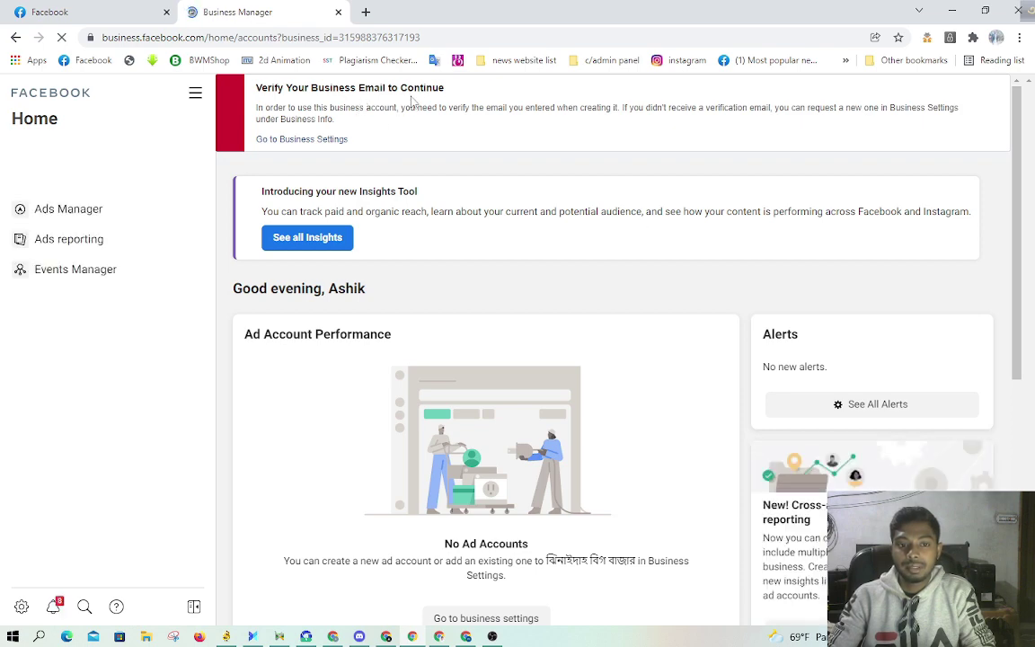
Step: Switch to the business with 8 assets in the business selector
{"action": "scroll", "coordinate": [513, 402], "scroll_direction": "down", "scroll_amount": 5}
{"action": "scroll", "coordinate": [527, 397], "scroll_direction": "up", "scroll_amount": 4}
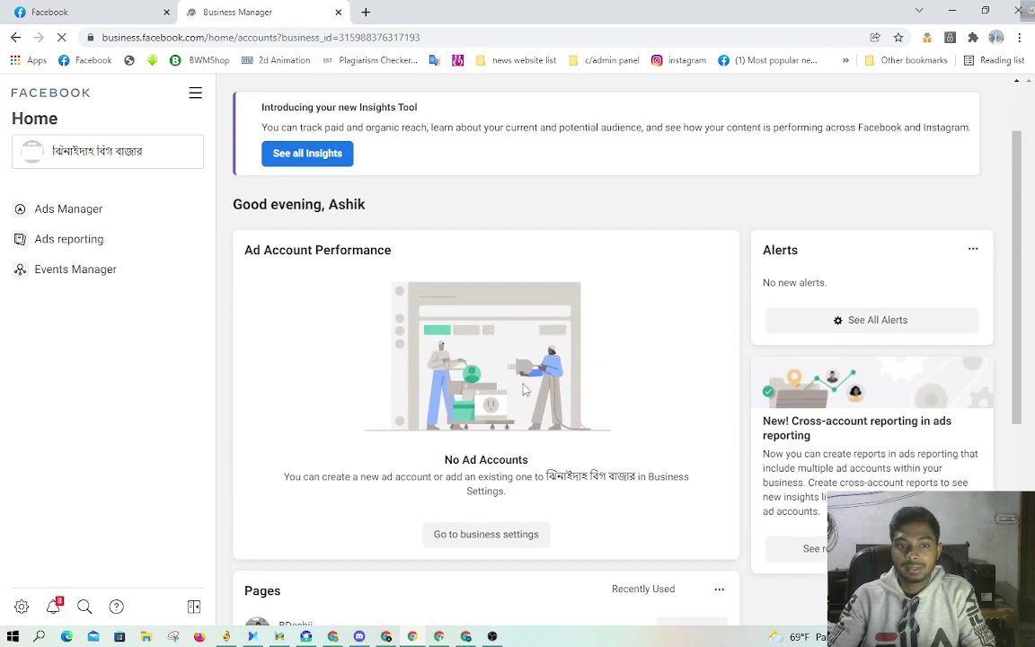
{"action": "left_click", "coordinate": [126, 160]}
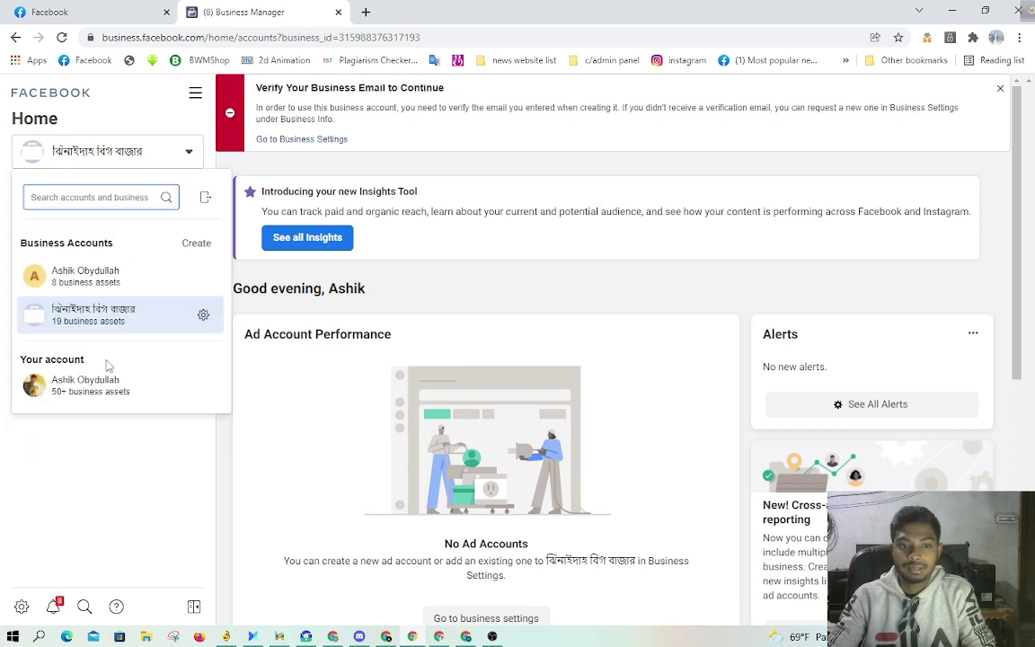
{"action": "left_click", "coordinate": [115, 282]}
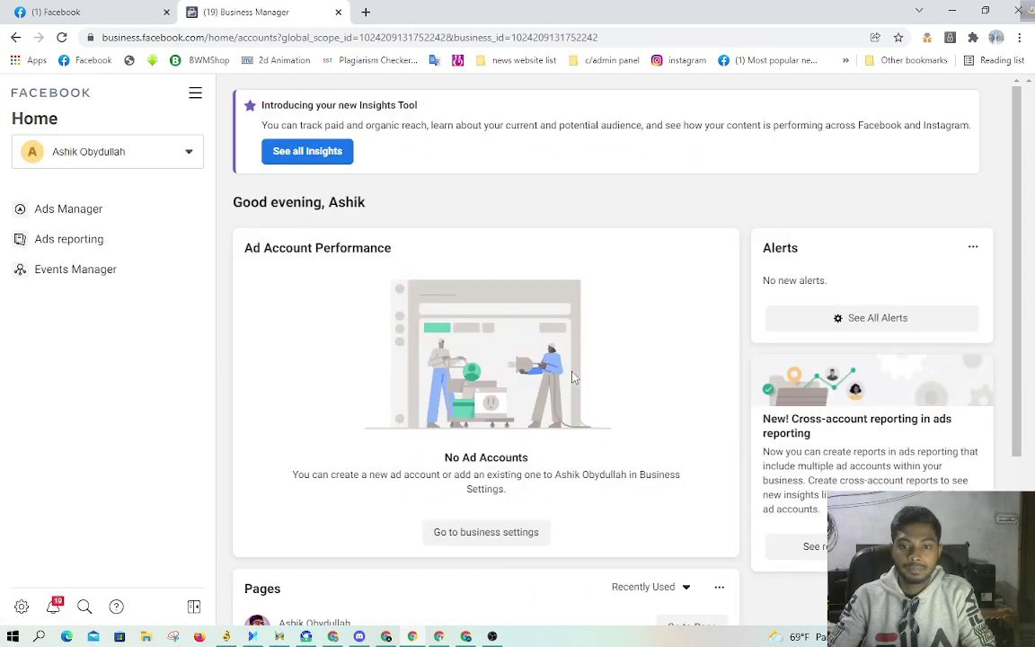
Step: Open this business's settings and view its Ad accounts
{"action": "scroll", "coordinate": [573, 377], "scroll_direction": "down", "scroll_amount": 4}
{"action": "scroll", "coordinate": [644, 374], "scroll_direction": "up", "scroll_amount": 4}
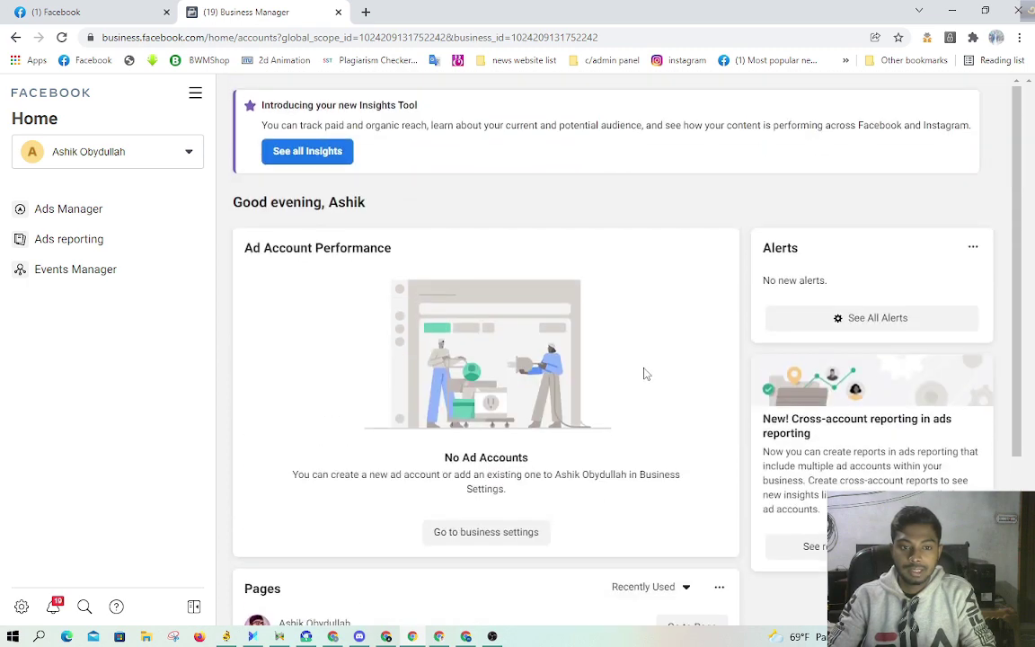
{"action": "scroll", "coordinate": [644, 274], "scroll_direction": "down", "scroll_amount": 3}
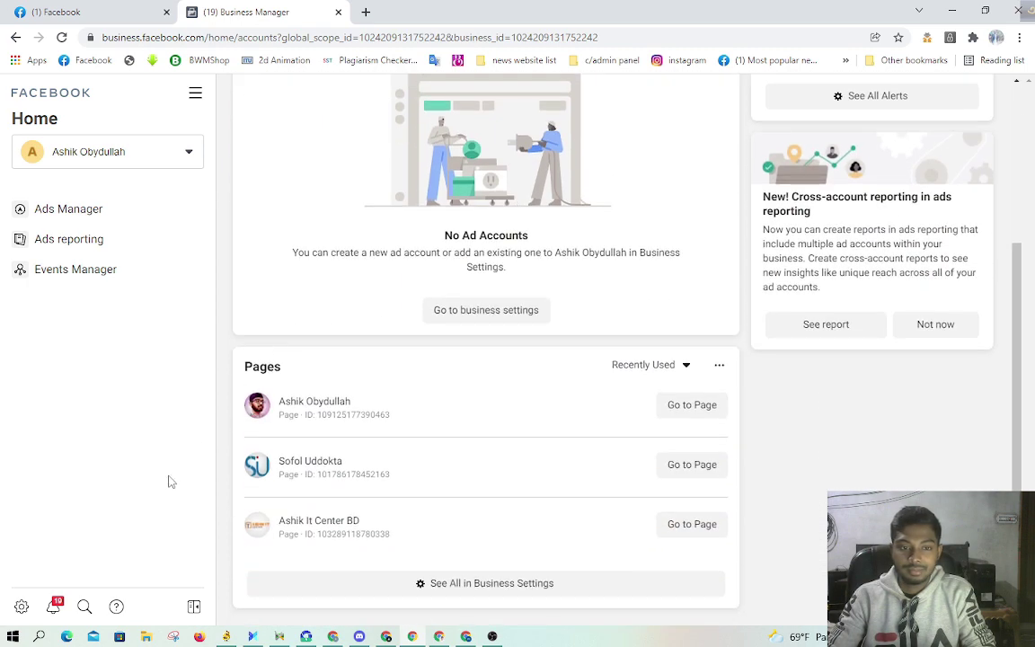
{"action": "left_click", "coordinate": [27, 608]}
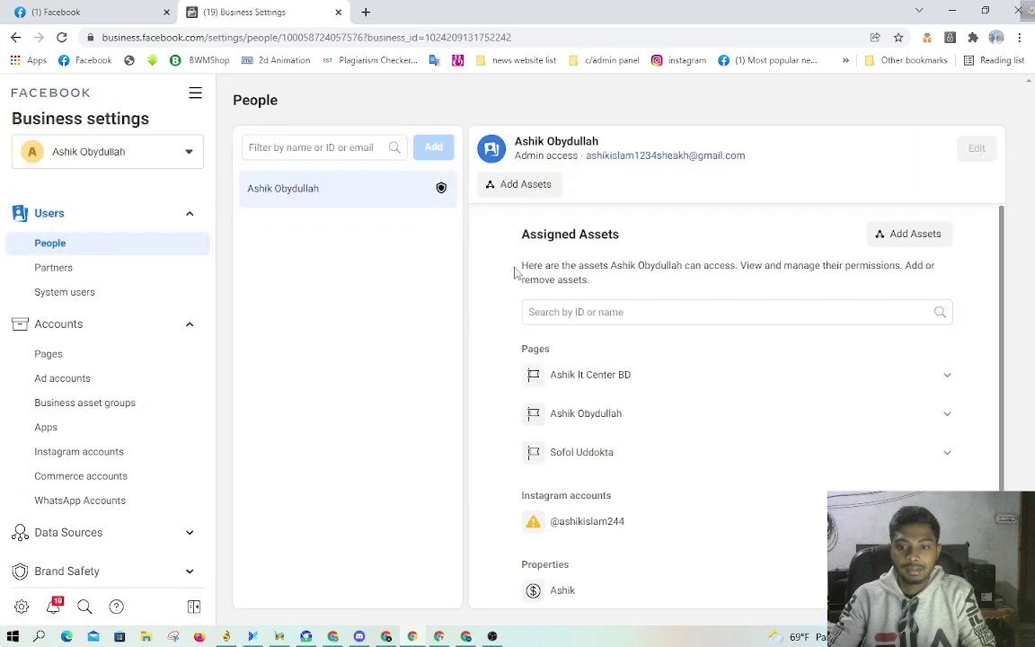
{"action": "scroll", "coordinate": [112, 288], "scroll_direction": "down", "scroll_amount": 3}
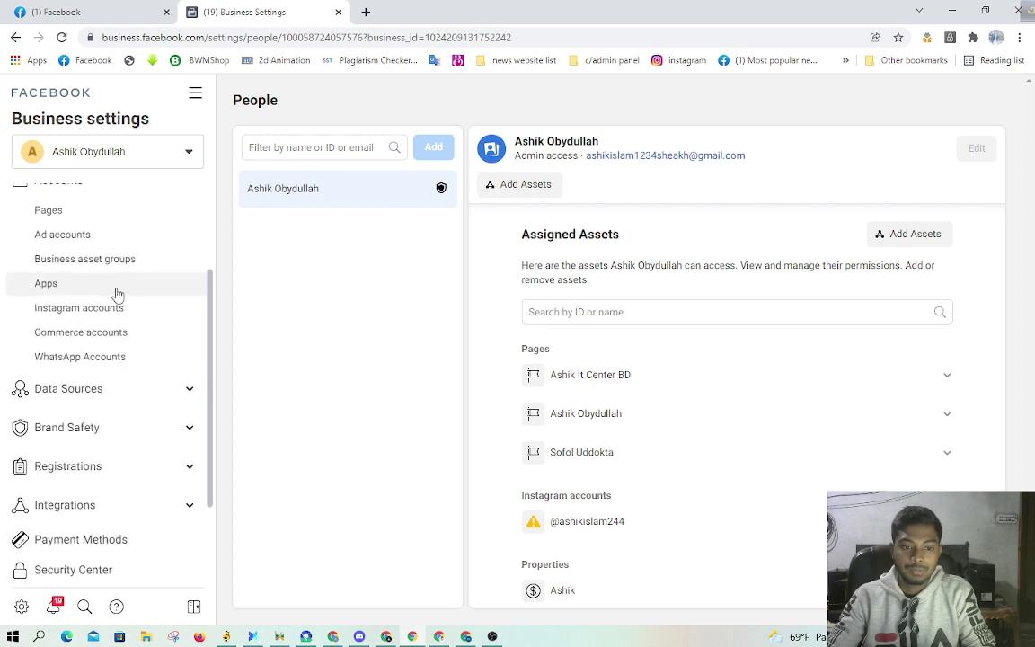
{"action": "scroll", "coordinate": [128, 375], "scroll_direction": "up", "scroll_amount": 3}
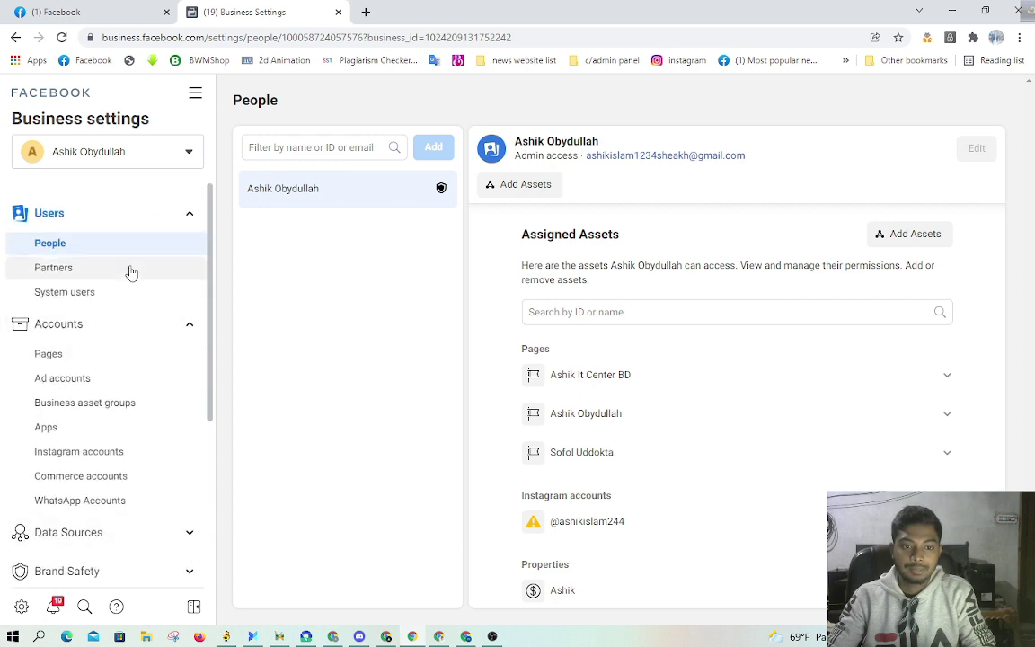
{"action": "left_click", "coordinate": [96, 386]}
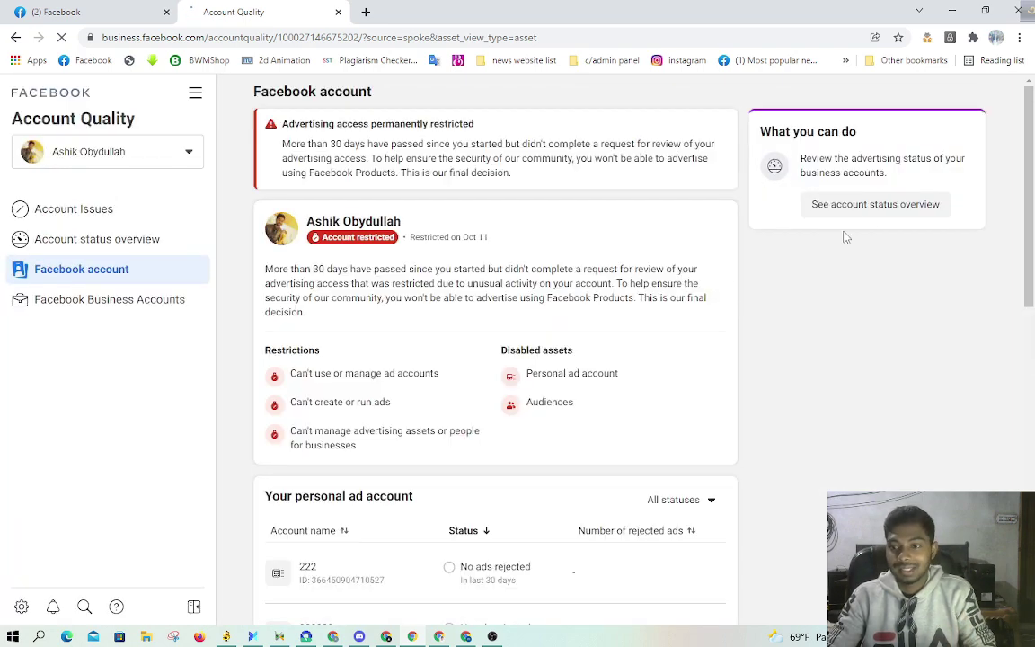
Step: Review the restricted account's status, then switch to ঝিনাইদহ বিগ বাজার and open its Business Home
{"action": "left_click", "coordinate": [872, 205]}
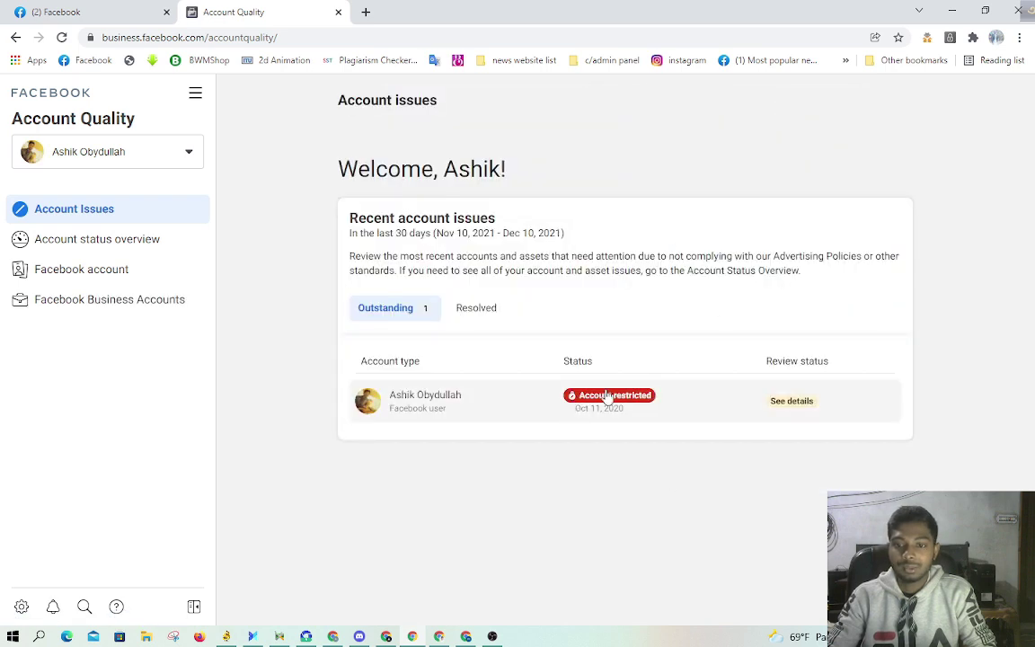
{"action": "left_click", "coordinate": [608, 398]}
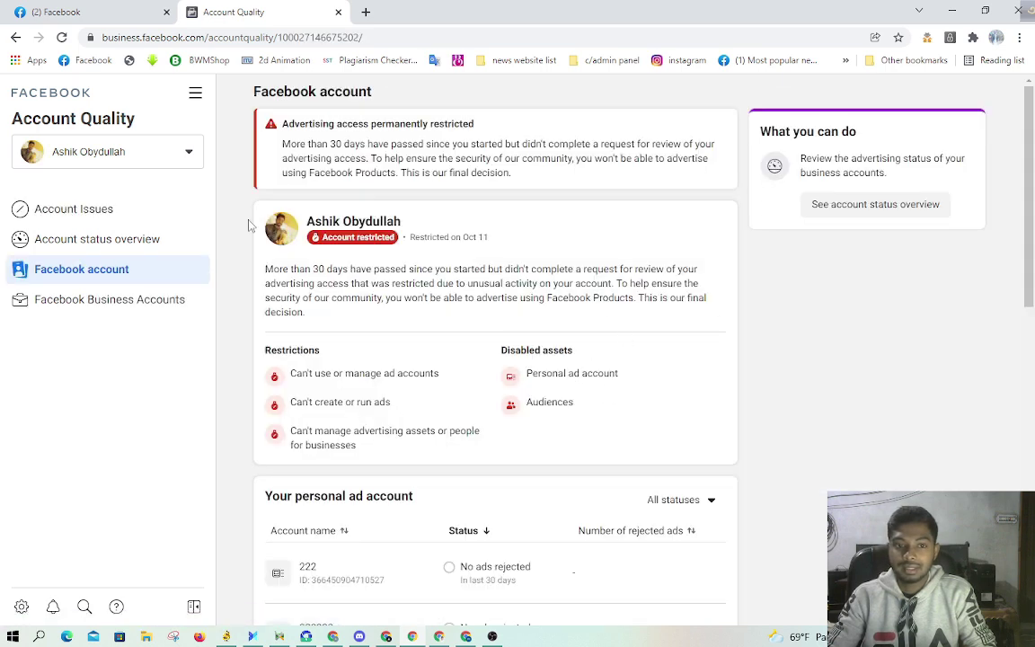
{"action": "left_click", "coordinate": [94, 153]}
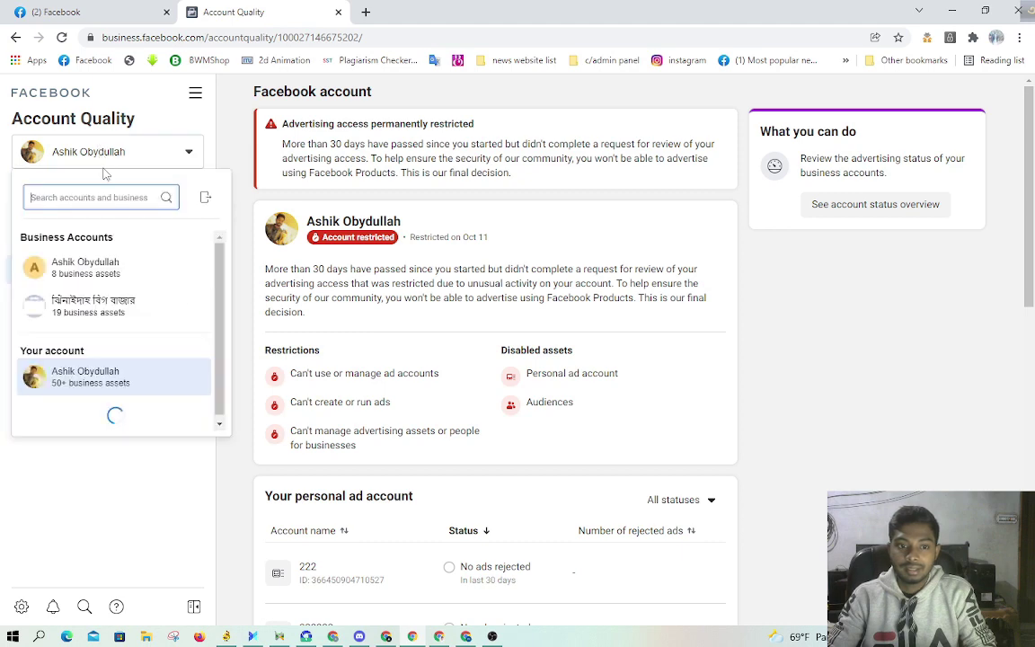
{"action": "left_click", "coordinate": [117, 311]}
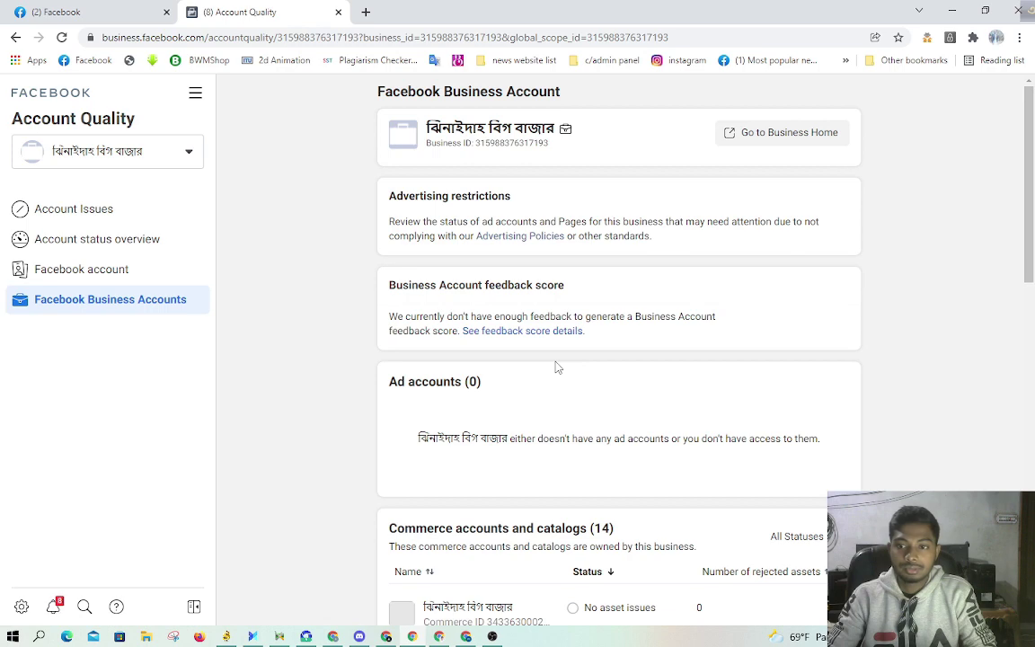
{"action": "scroll", "coordinate": [739, 352], "scroll_direction": "down", "scroll_amount": 5}
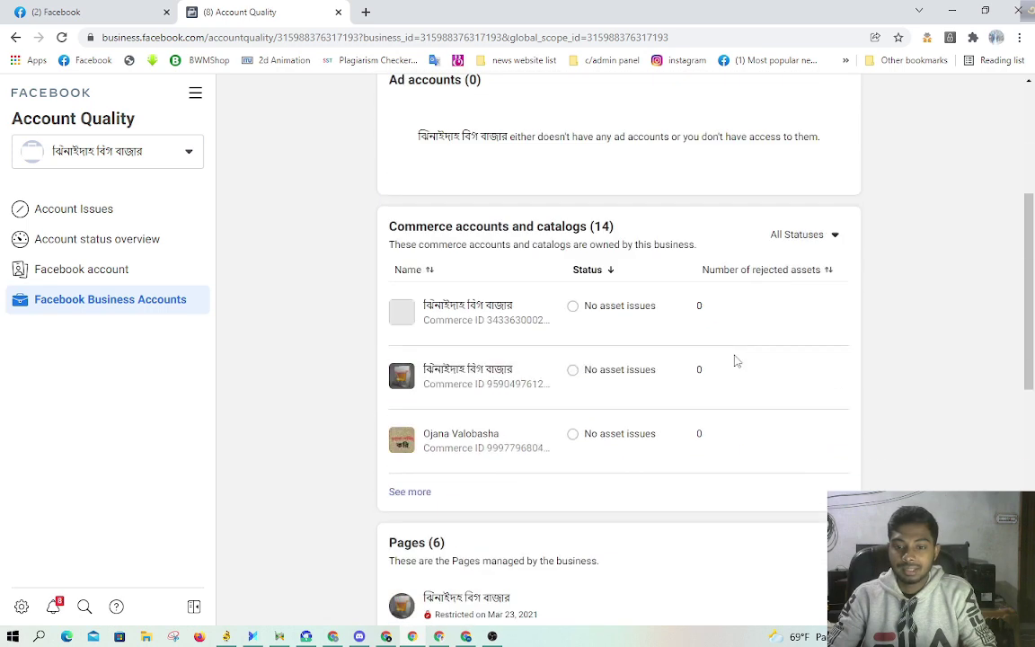
{"action": "scroll", "coordinate": [736, 358], "scroll_direction": "up", "scroll_amount": 5}
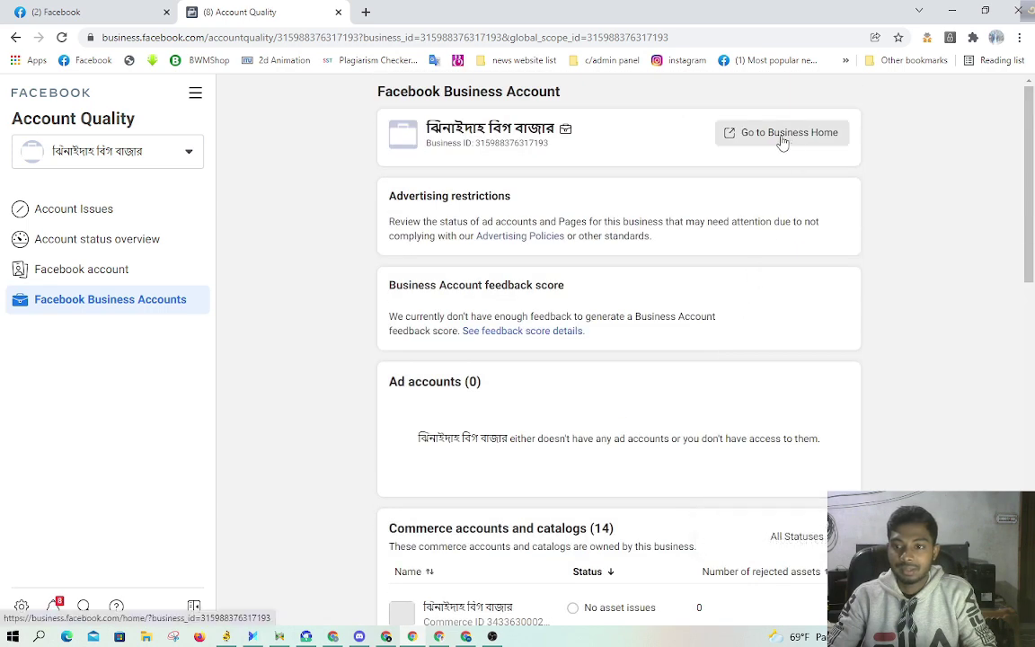
{"action": "left_click", "coordinate": [782, 135]}
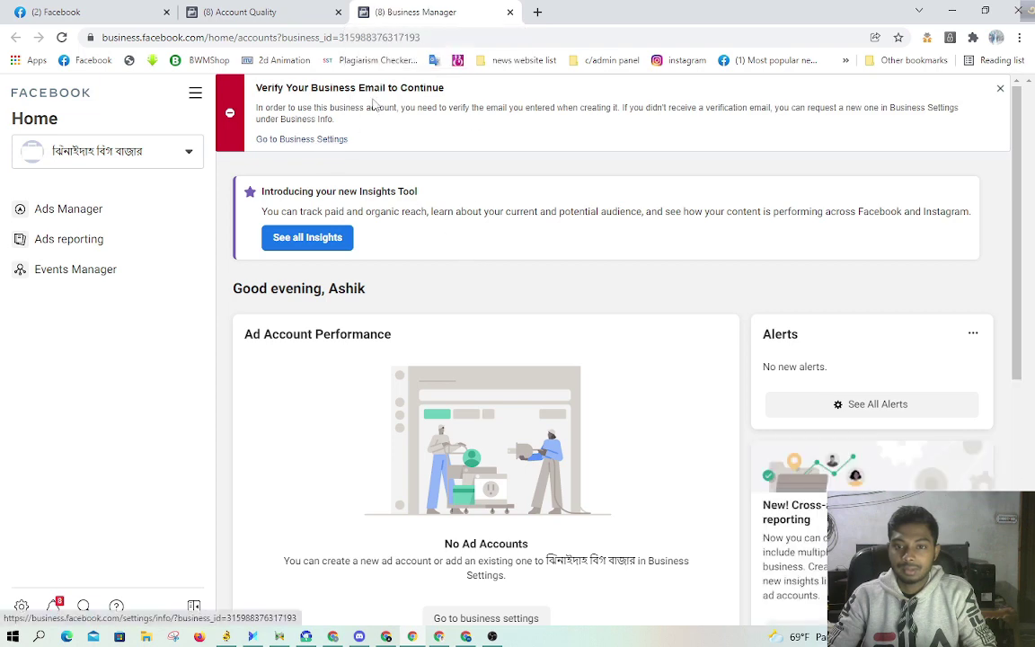
Step: Scroll the ঝিনাইদহ বিগ বাজার dashboard and follow the verify-email banner to Business Settings
{"action": "scroll", "coordinate": [663, 261], "scroll_direction": "down", "scroll_amount": 6}
{"action": "scroll", "coordinate": [660, 276], "scroll_direction": "up", "scroll_amount": 5}
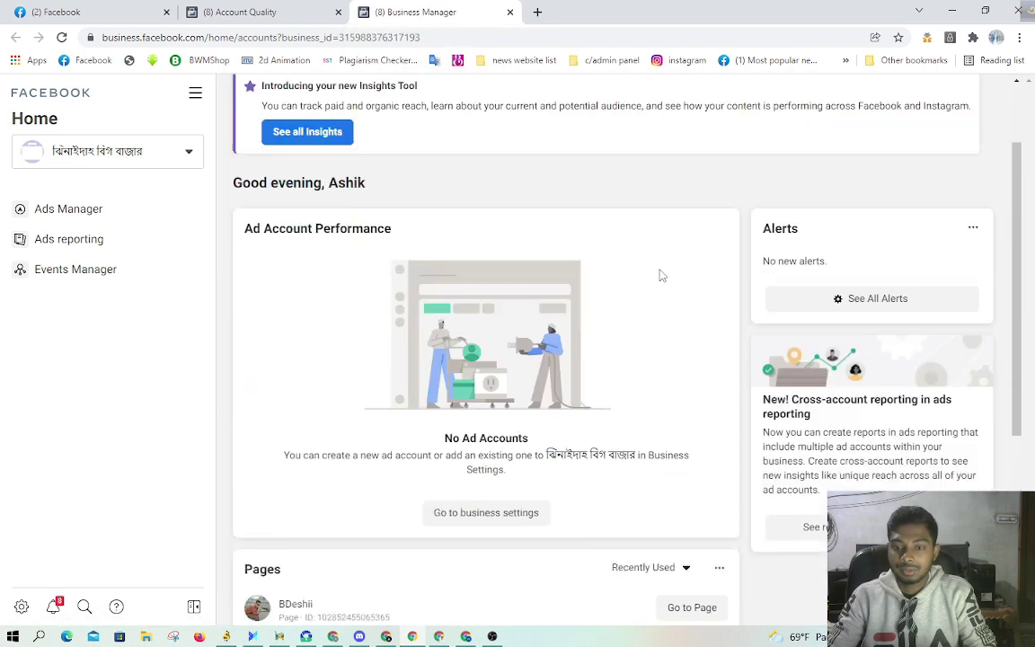
{"action": "scroll", "coordinate": [710, 270], "scroll_direction": "up", "scroll_amount": 1}
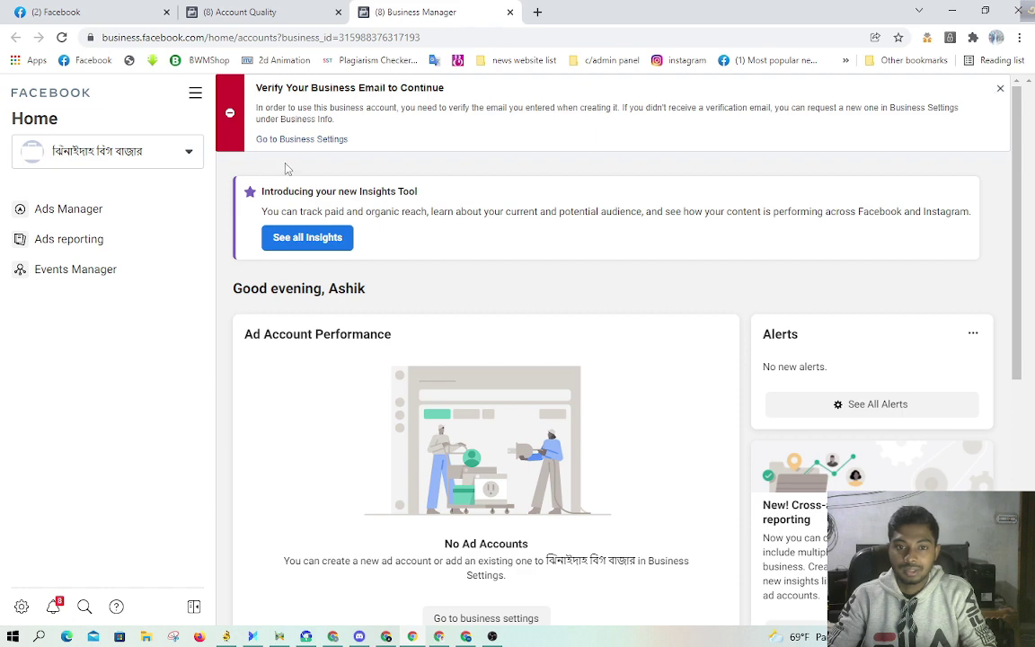
{"action": "left_click", "coordinate": [308, 148]}
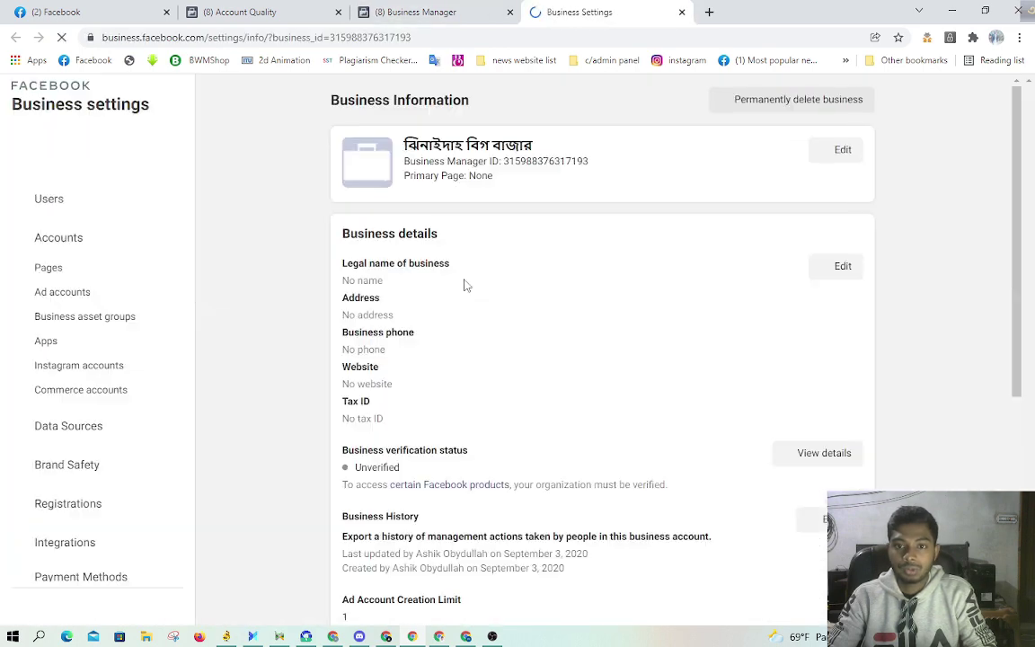
Step: Scroll Business Info down to My info, then switch to another Chrome profile's window
{"action": "scroll", "coordinate": [499, 279], "scroll_direction": "down", "scroll_amount": 3}
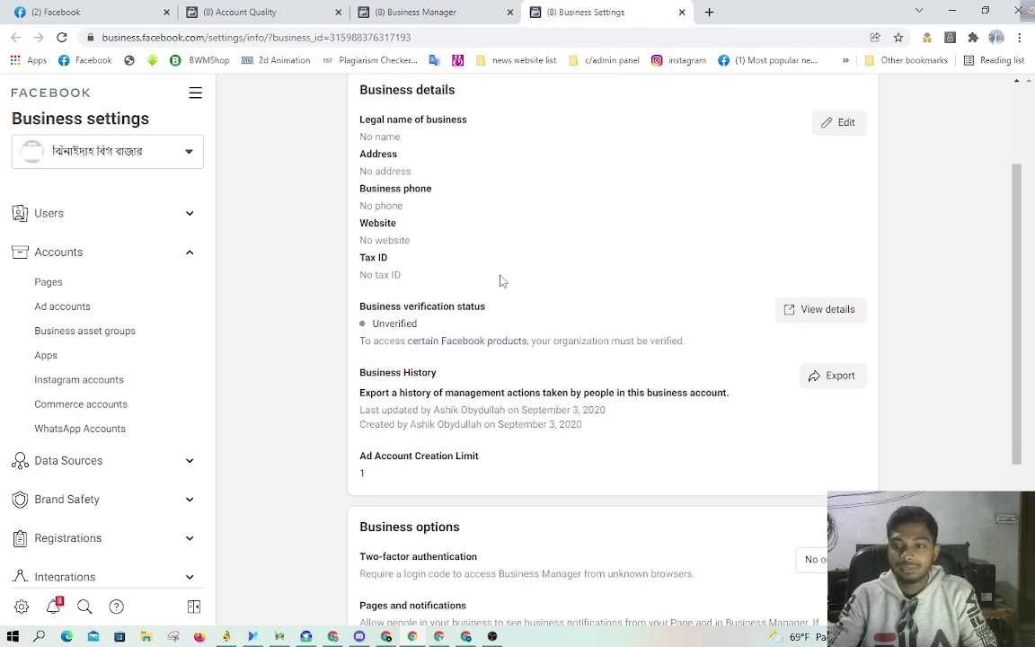
{"action": "scroll", "coordinate": [501, 281], "scroll_direction": "down", "scroll_amount": 5}
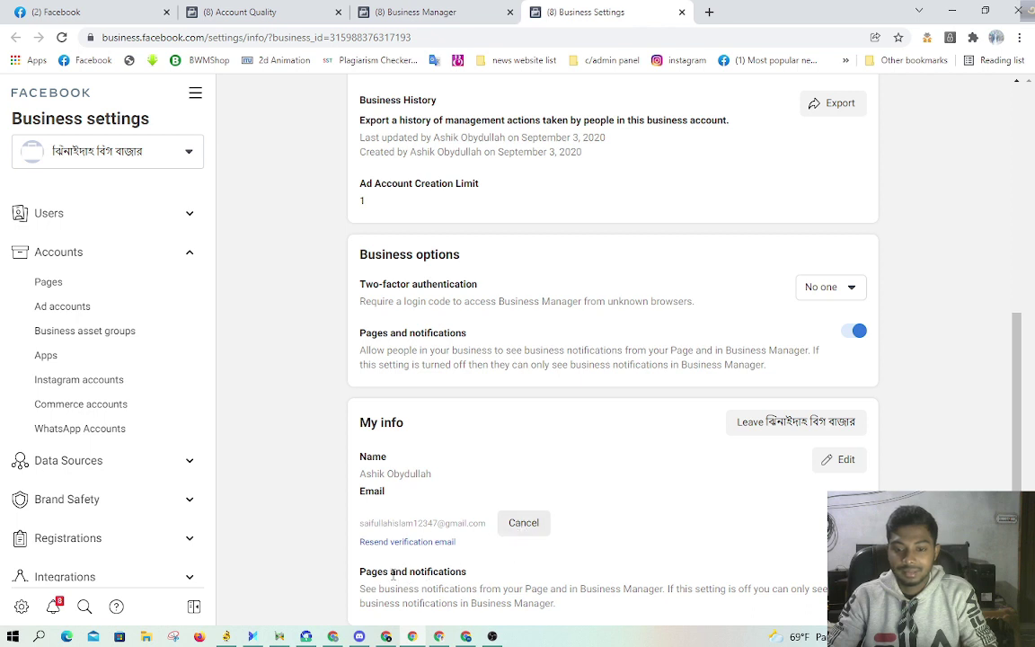
{"action": "left_click", "coordinate": [996, 37]}
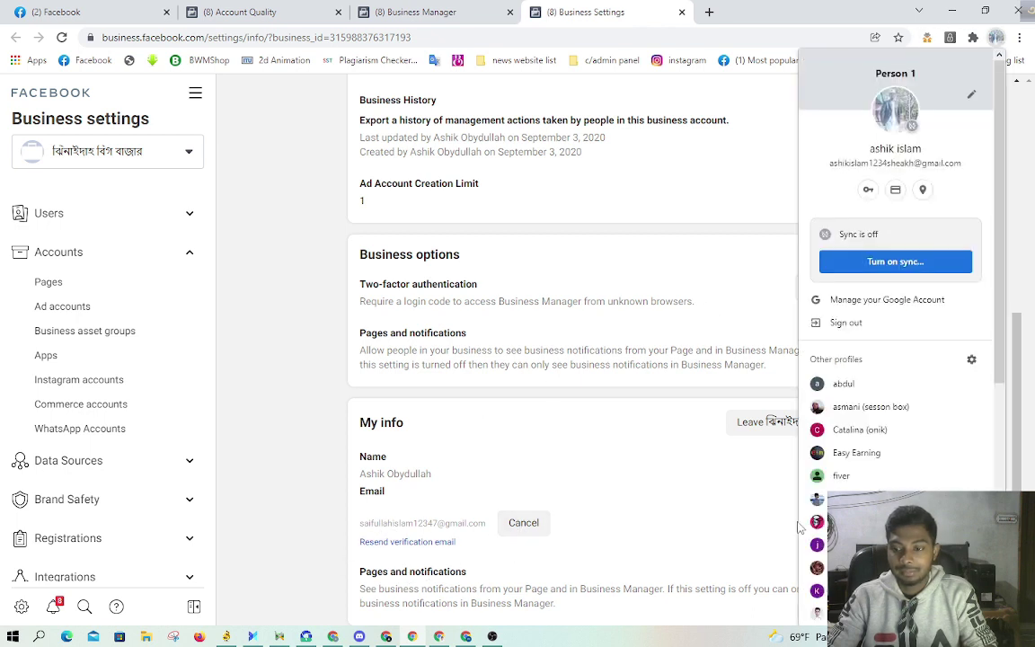
{"action": "scroll", "coordinate": [923, 443], "scroll_direction": "down", "scroll_amount": 5}
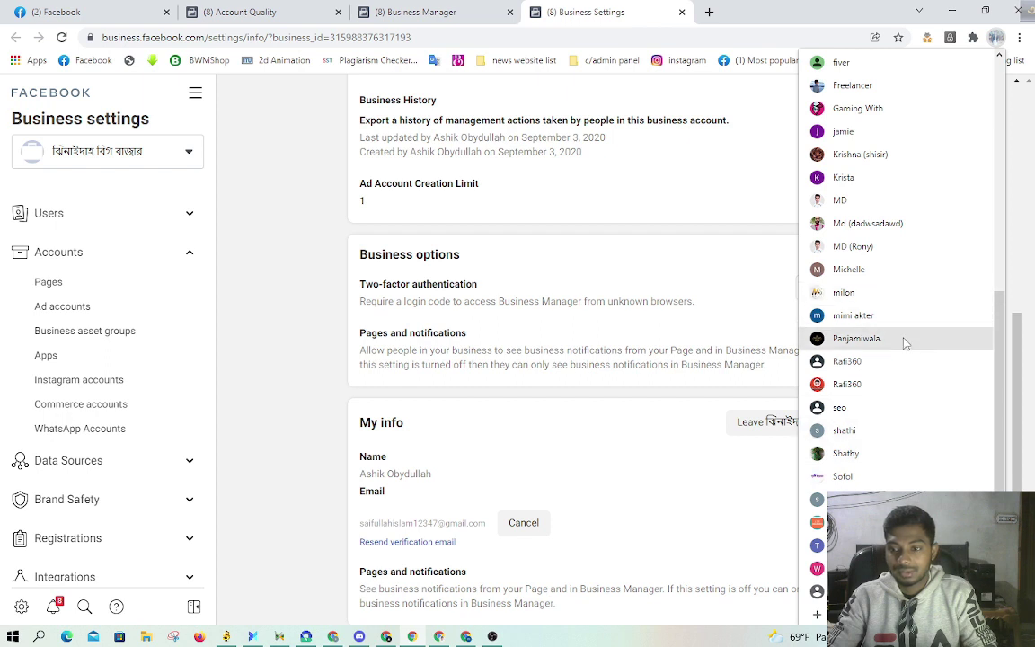
{"action": "left_click", "coordinate": [894, 435]}
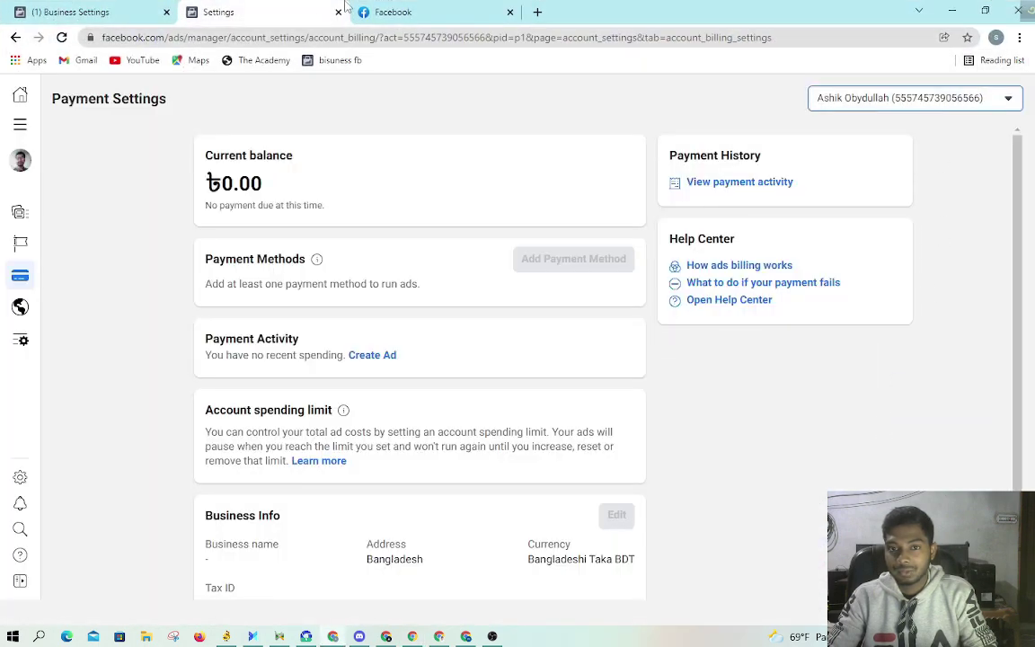
Step: Open the second Google account's Gmail inbox in a new Chrome tab
{"action": "left_click", "coordinate": [432, 12]}
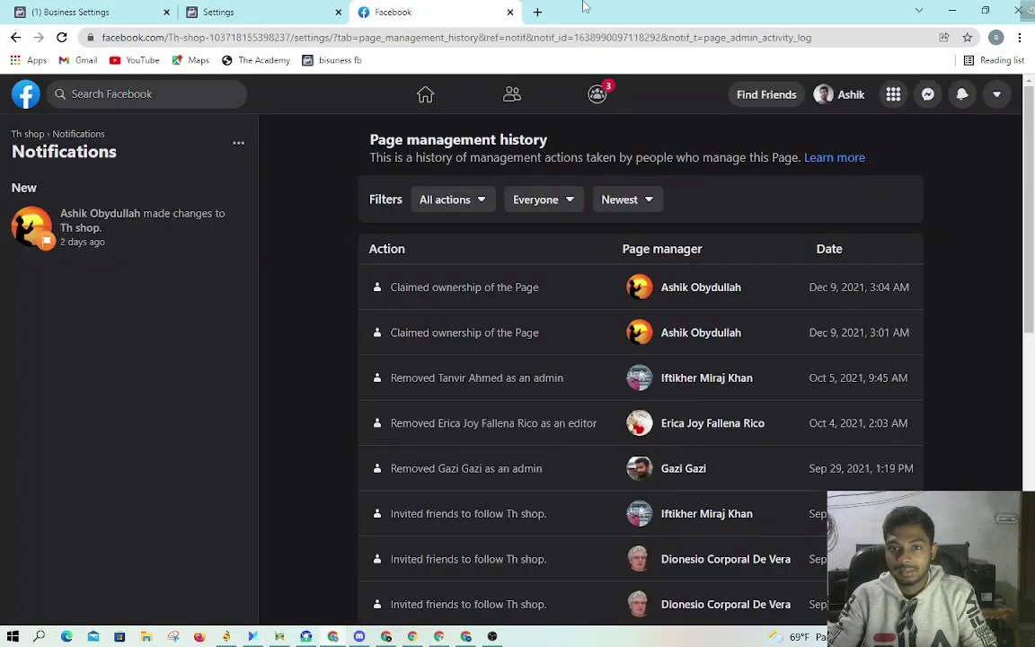
{"action": "left_click", "coordinate": [537, 12]}
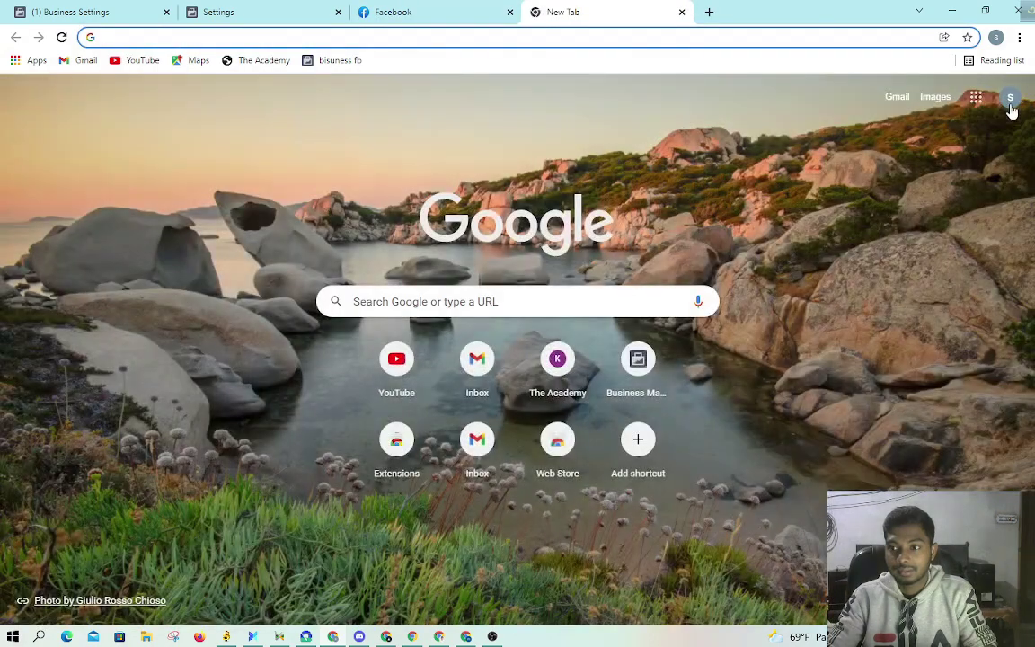
{"action": "left_click", "coordinate": [1010, 99]}
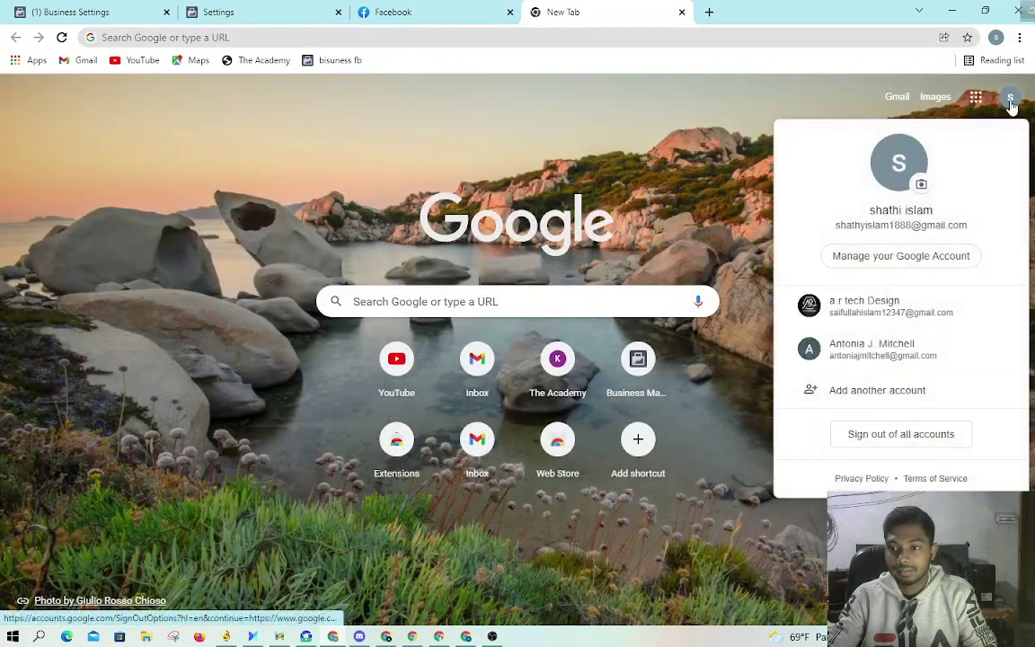
{"action": "left_click", "coordinate": [890, 310]}
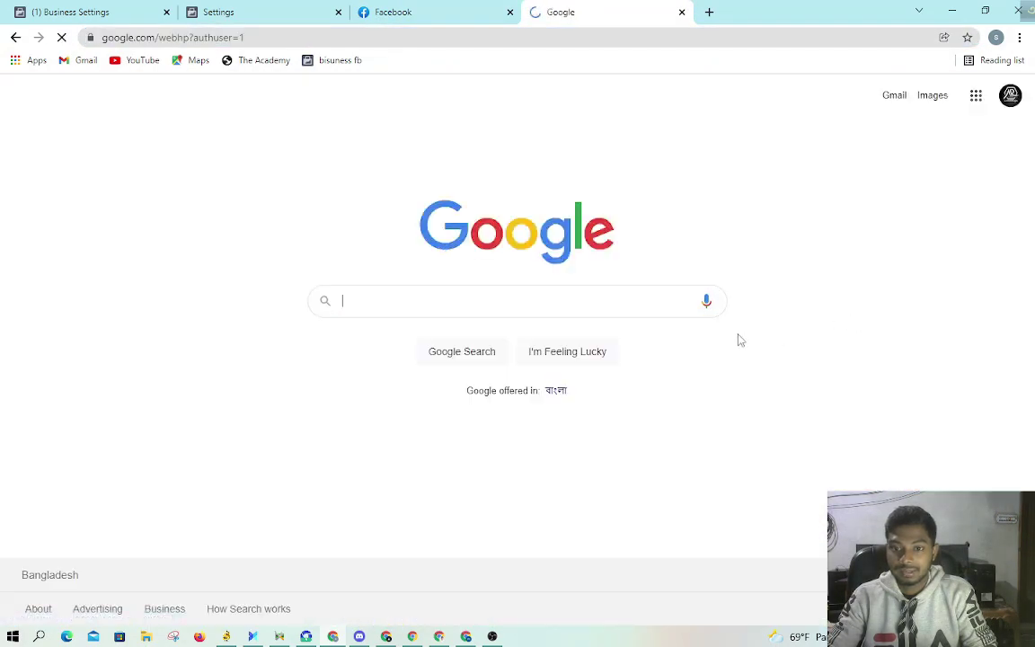
{"action": "left_click", "coordinate": [897, 97]}
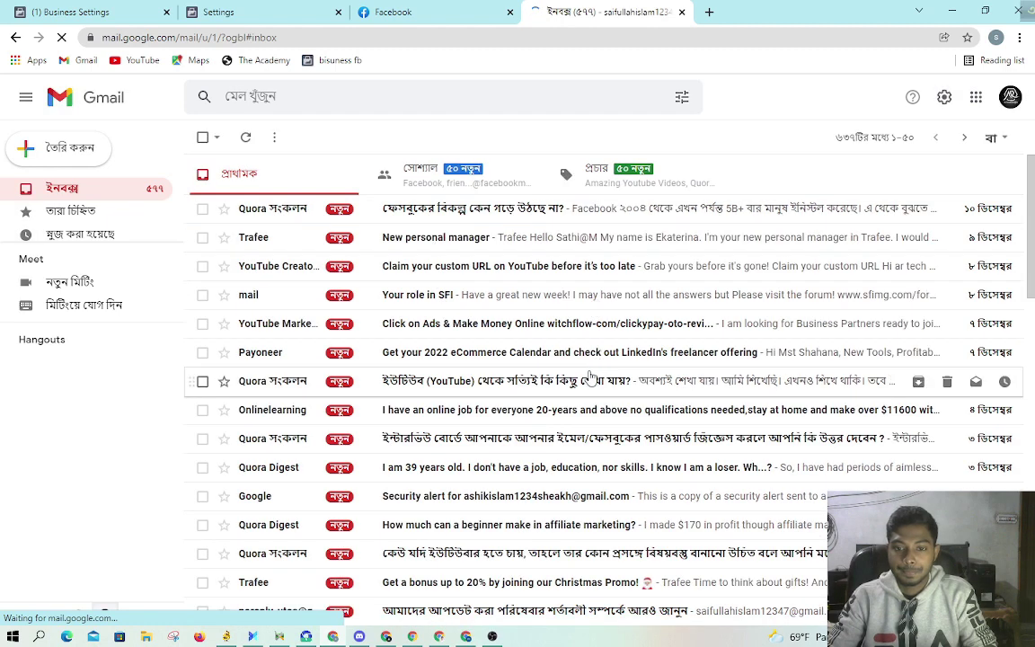
Step: Read the Payoneer and Google terms-update emails, then return to the Ads Manager Payment Settings tab
{"action": "left_click", "coordinate": [521, 360]}
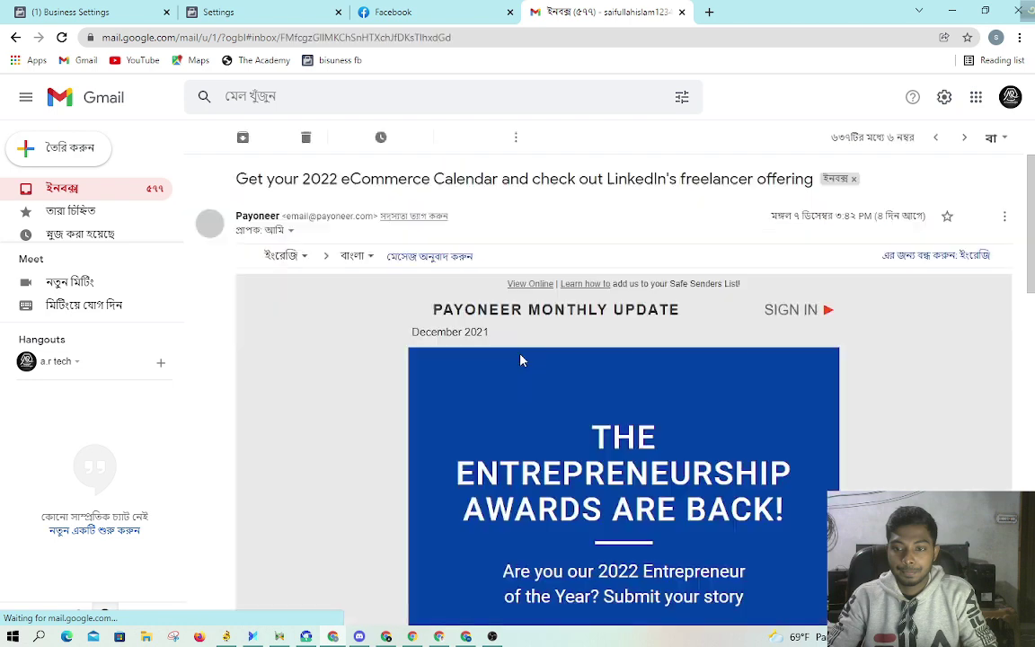
{"action": "left_click", "coordinate": [204, 137]}
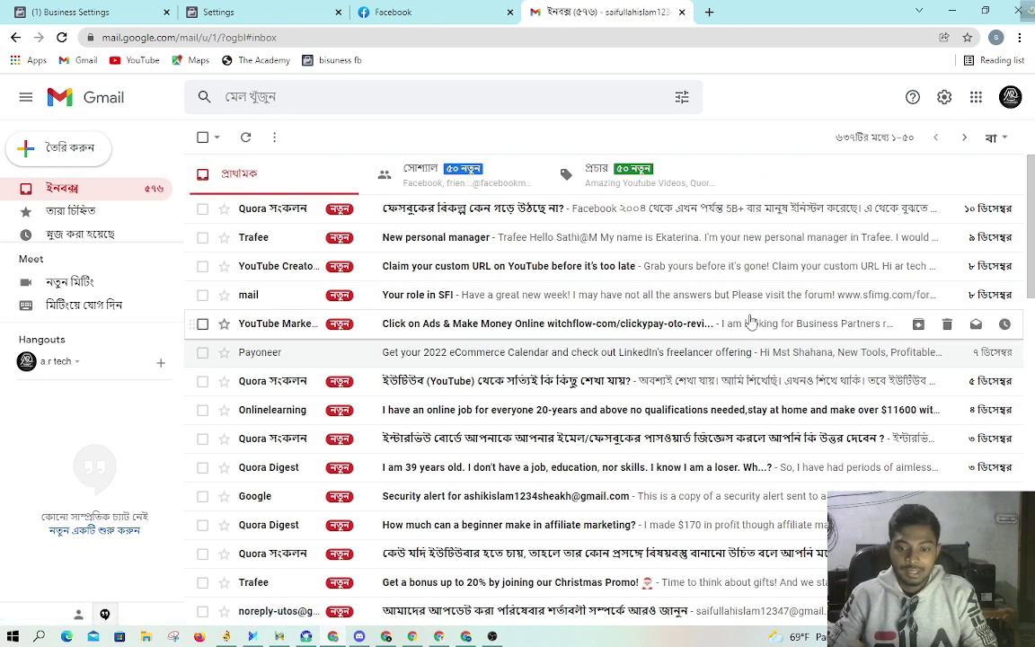
{"action": "scroll", "coordinate": [773, 314], "scroll_direction": "down", "scroll_amount": 1}
{"action": "scroll", "coordinate": [784, 318], "scroll_direction": "down", "scroll_amount": 2}
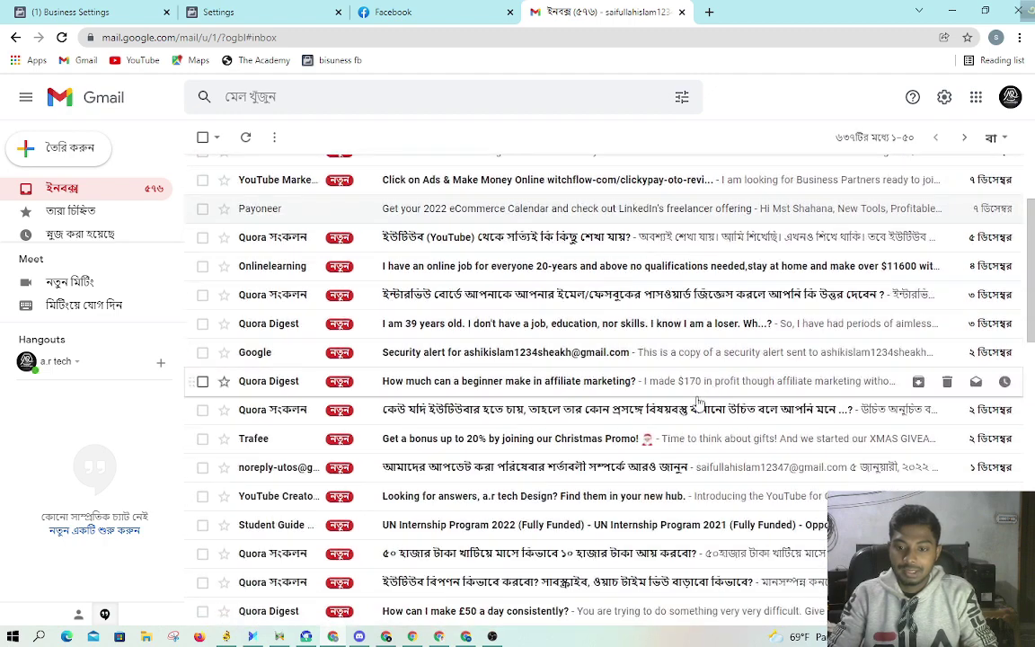
{"action": "left_click", "coordinate": [512, 478]}
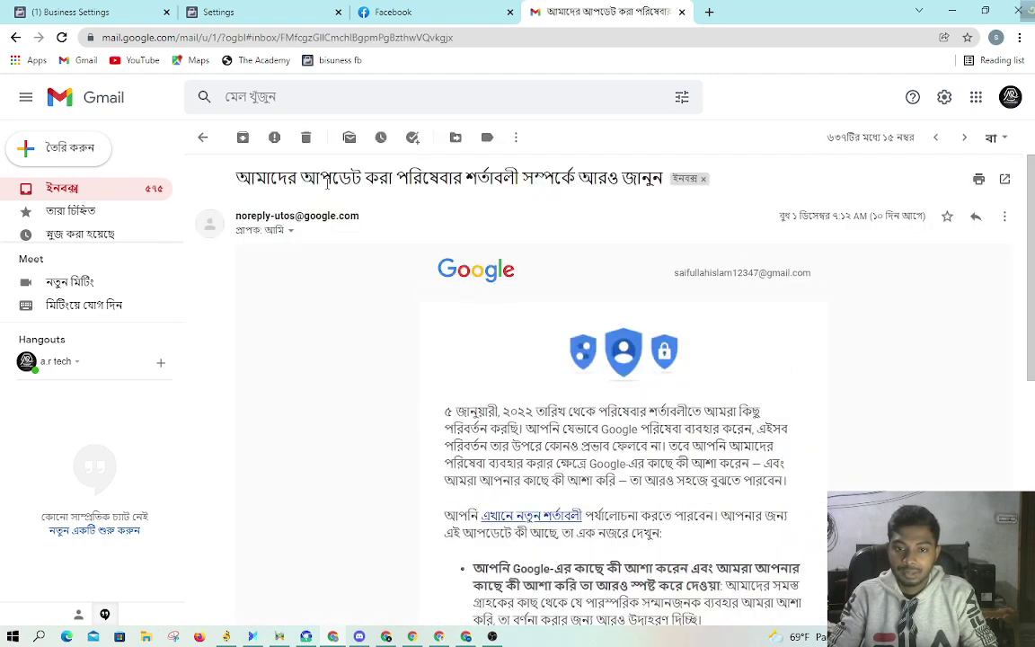
{"action": "left_click", "coordinate": [203, 137]}
{"action": "scroll", "coordinate": [675, 383], "scroll_direction": "down", "scroll_amount": 5}
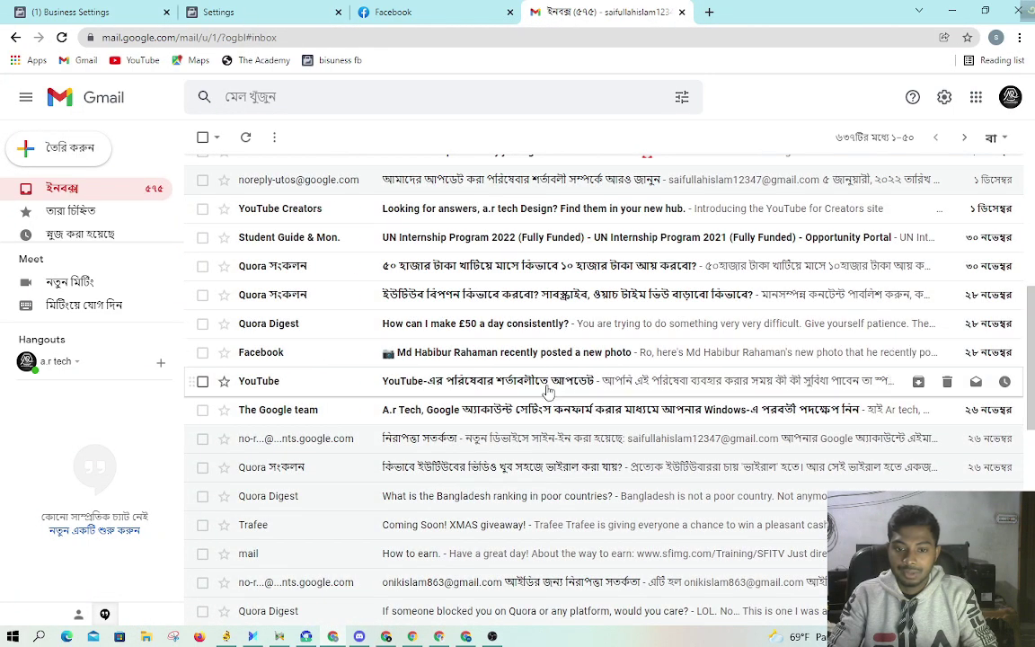
{"action": "left_click", "coordinate": [414, 11]}
{"action": "left_click", "coordinate": [218, 12]}
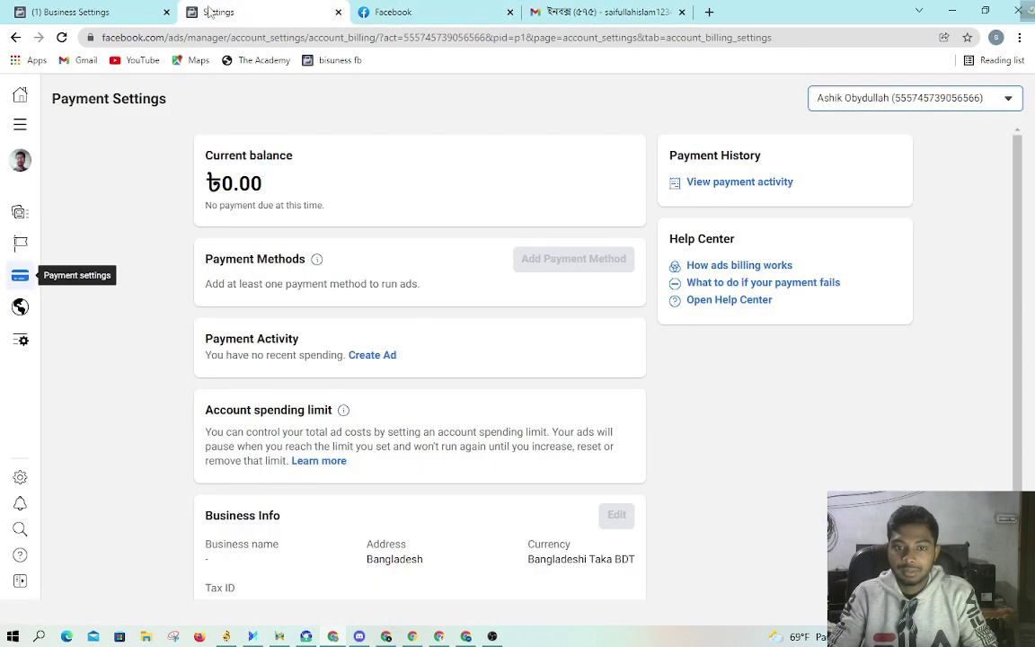
Step: Resend the business email verification from My info in Business Settings
{"action": "left_click", "coordinate": [951, 10]}
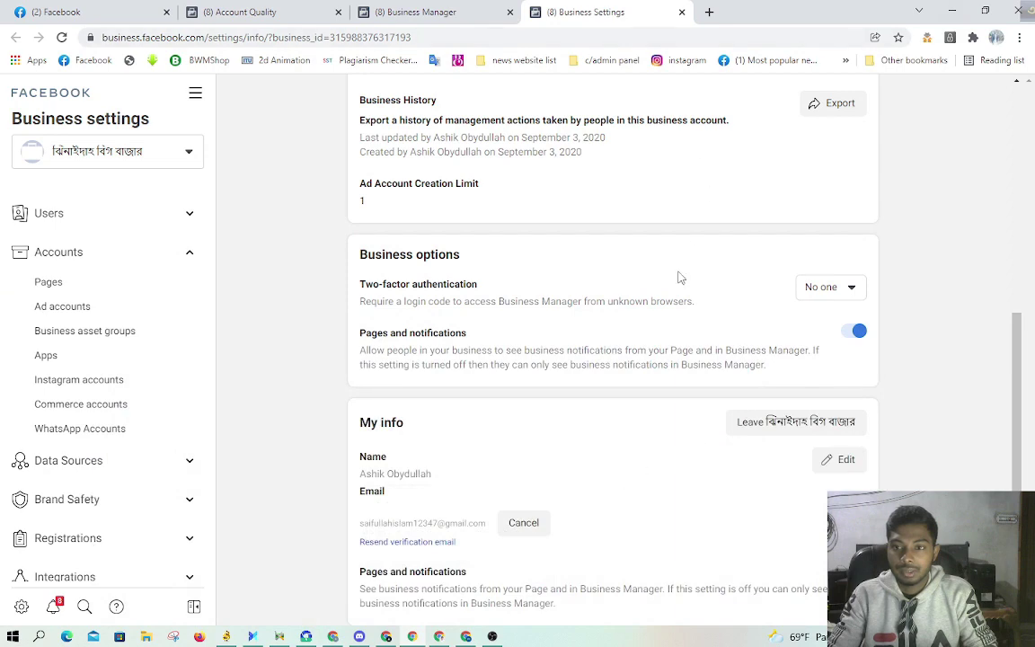
{"action": "scroll", "coordinate": [663, 304], "scroll_direction": "up", "scroll_amount": 4}
{"action": "scroll", "coordinate": [664, 305], "scroll_direction": "down", "scroll_amount": 4}
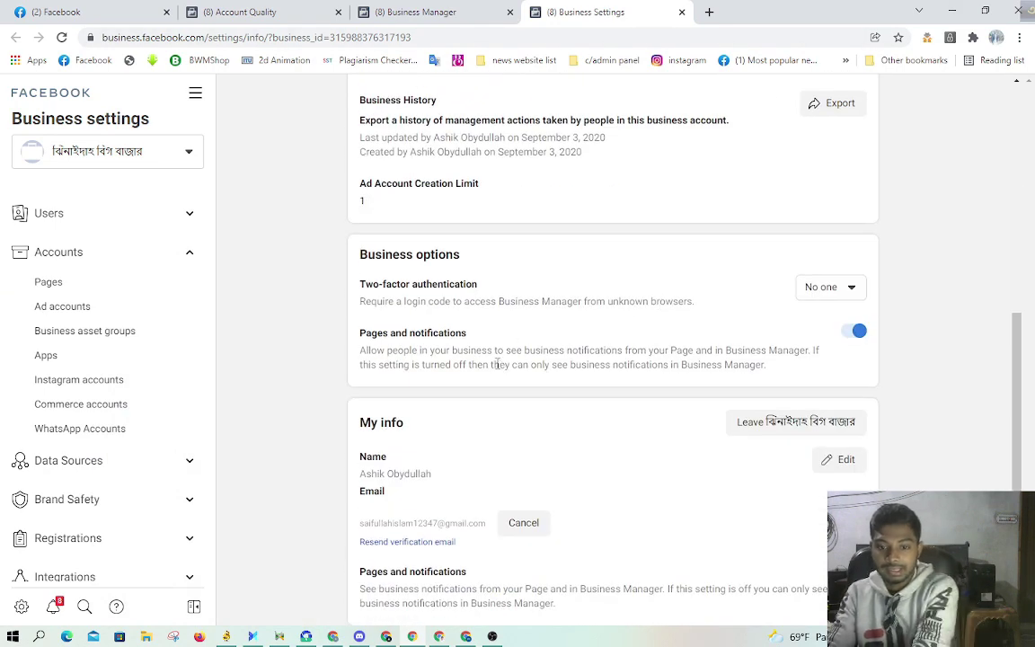
{"action": "left_click", "coordinate": [443, 547]}
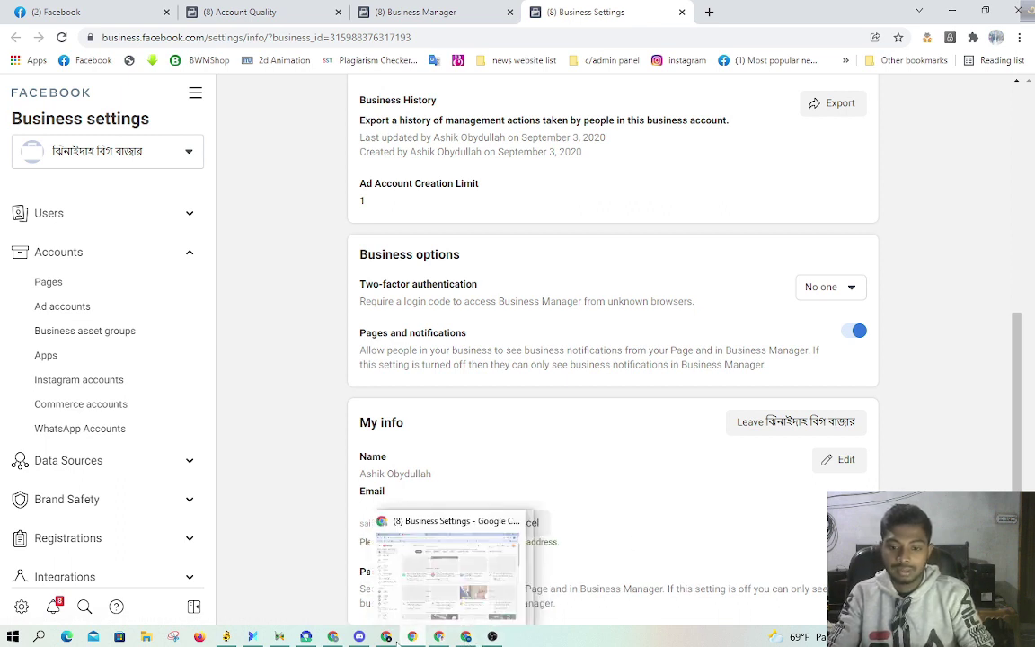
Step: Bring the Chrome window back and show the Gmail inbox tab
{"action": "left_click", "coordinate": [333, 636]}
{"action": "left_click", "coordinate": [584, 11]}
{"action": "scroll", "coordinate": [289, 177], "scroll_direction": "up", "scroll_amount": 5}
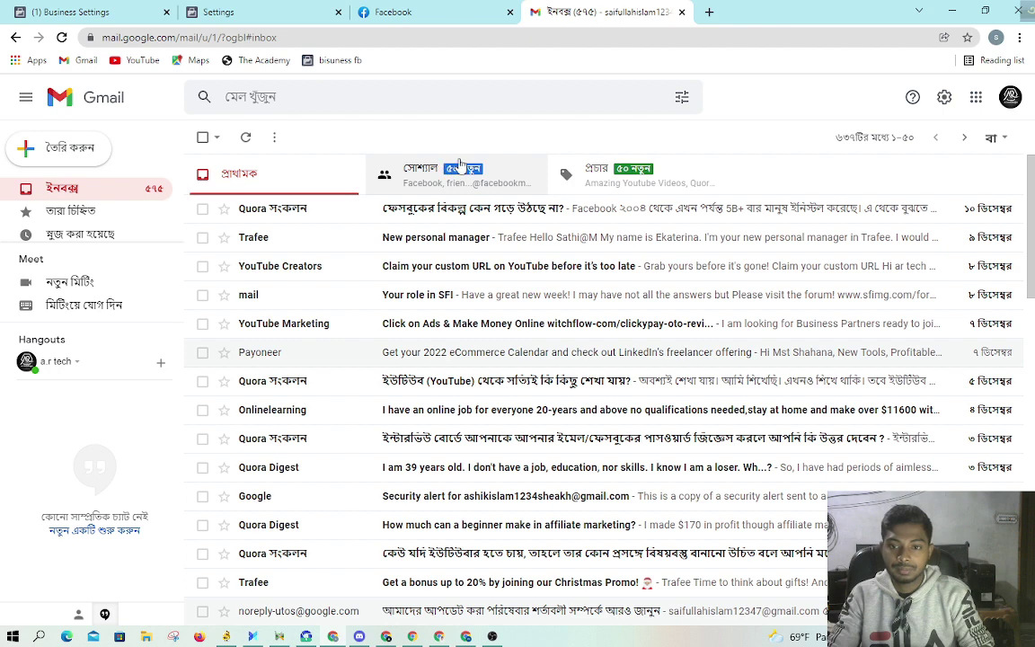
Step: Copy the Confirm Now link from the Social-tab Facebook business email confirmation message
{"action": "left_click", "coordinate": [460, 167]}
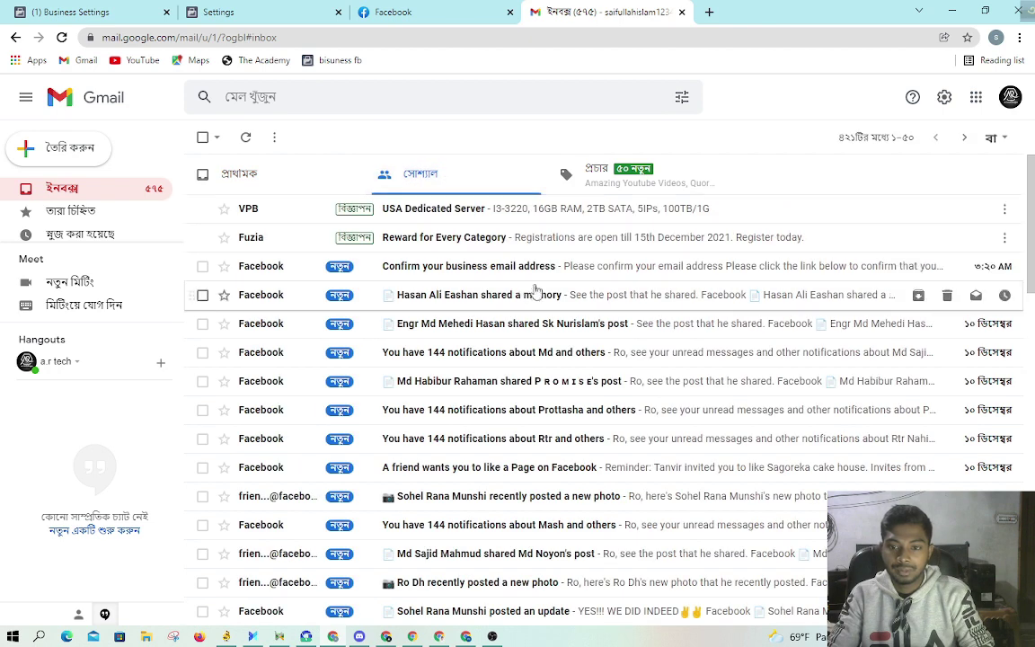
{"action": "left_click", "coordinate": [542, 267]}
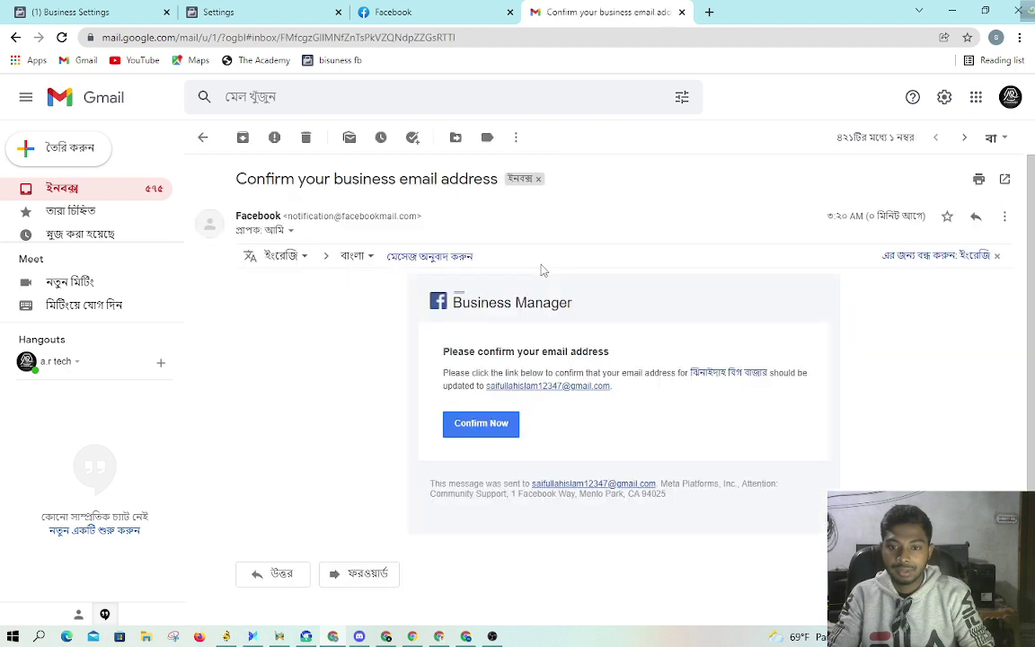
{"action": "right_click", "coordinate": [480, 429]}
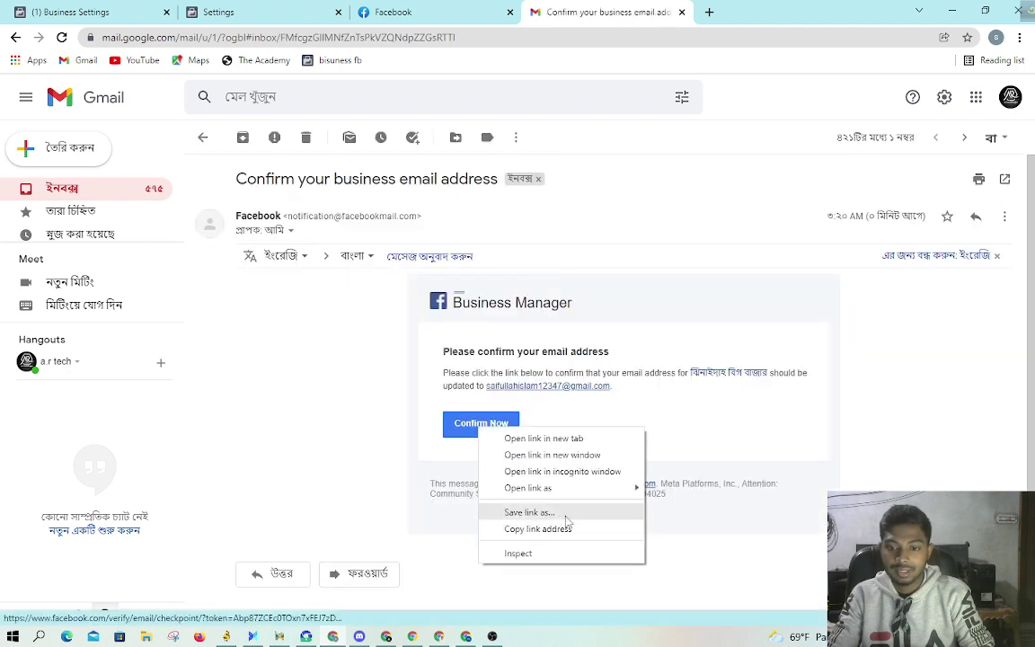
{"action": "left_click", "coordinate": [539, 529]}
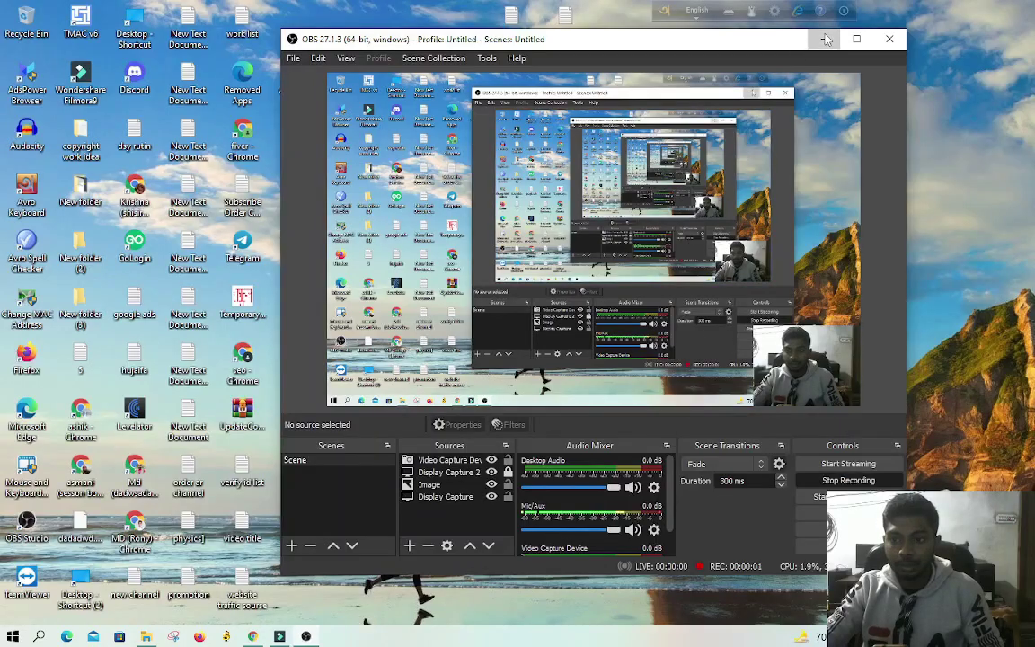
Step: Minimize OBS Studio and restore the Business Manager browser window
{"action": "left_click", "coordinate": [280, 636]}
{"action": "left_click", "coordinate": [254, 637]}
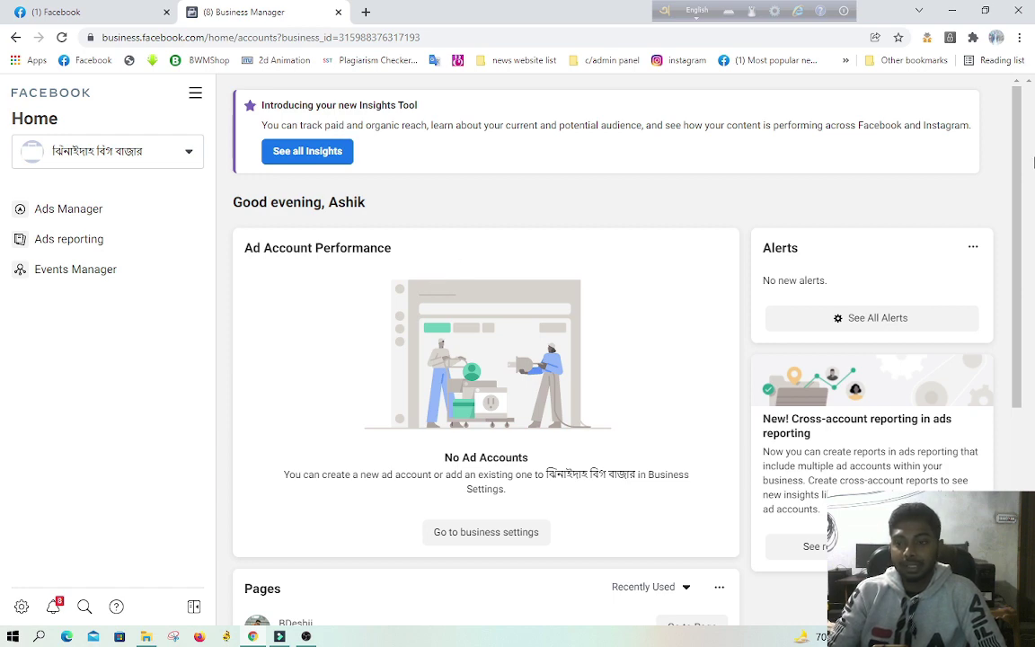
Step: Go from the Business Manager home dashboard to Business Settings via the gear icon
{"action": "scroll", "coordinate": [774, 220], "scroll_direction": "down", "scroll_amount": 4}
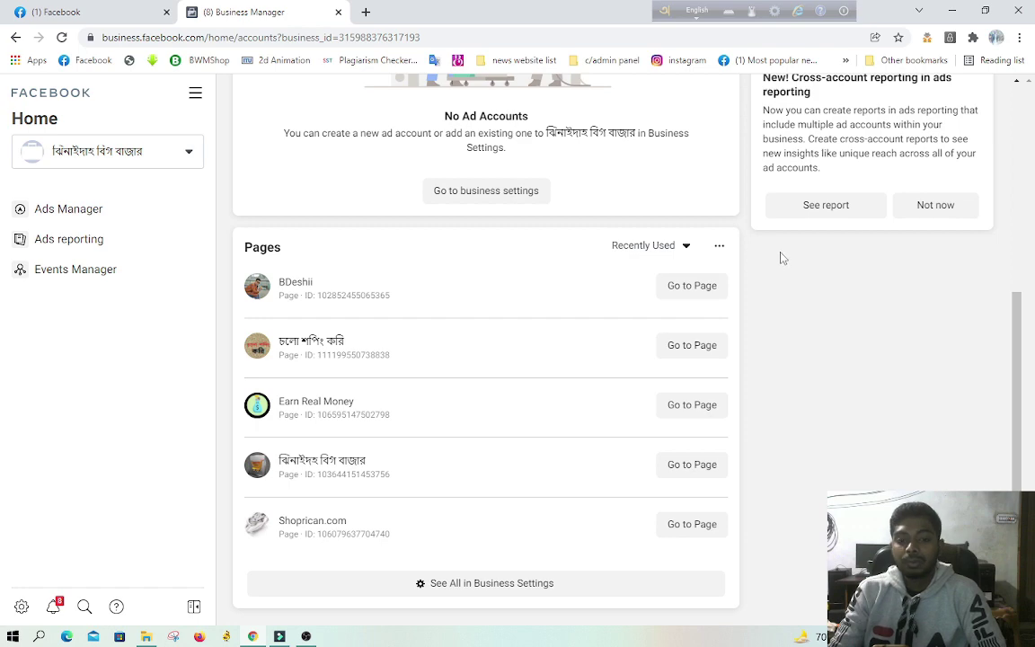
{"action": "scroll", "coordinate": [485, 450], "scroll_direction": "up", "scroll_amount": 3}
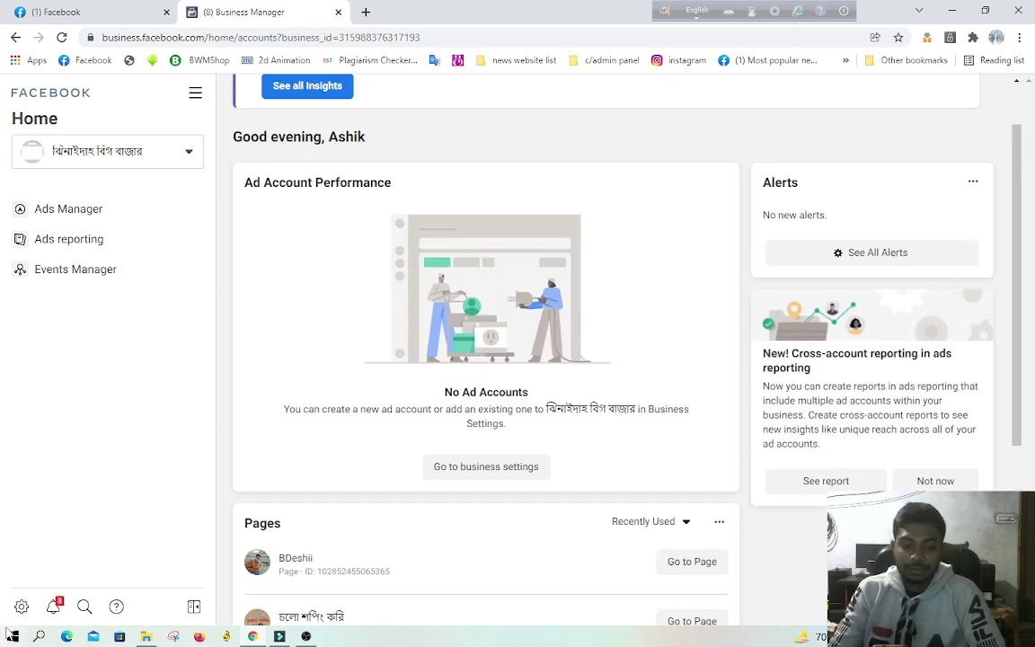
{"action": "left_click", "coordinate": [21, 606]}
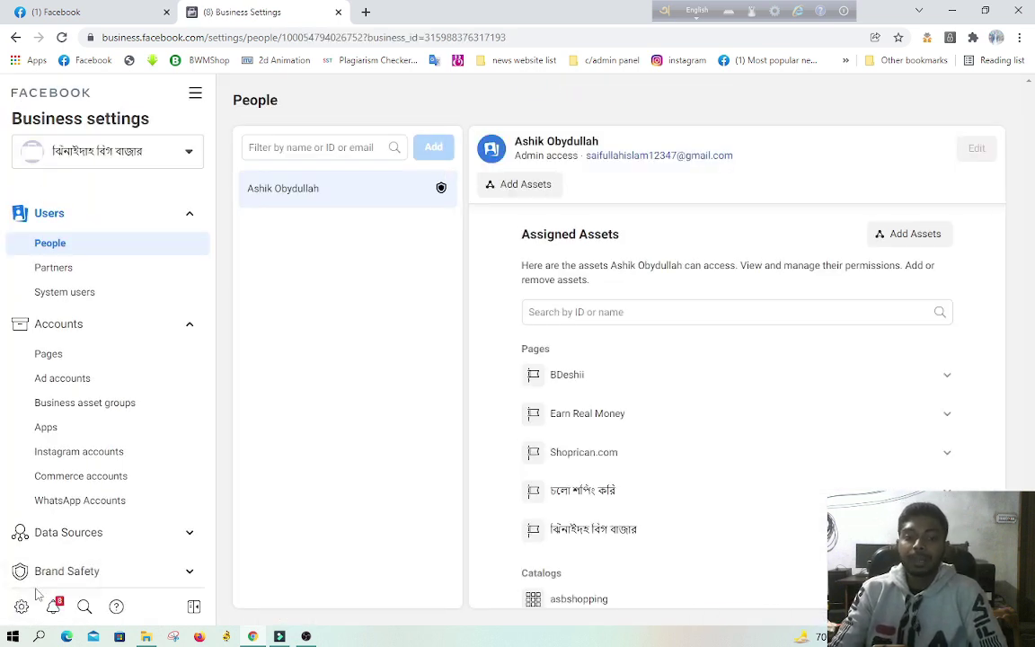
Step: Check the business notifications filtered to Pages, then close the panel
{"action": "scroll", "coordinate": [67, 580], "scroll_direction": "down", "scroll_amount": 3}
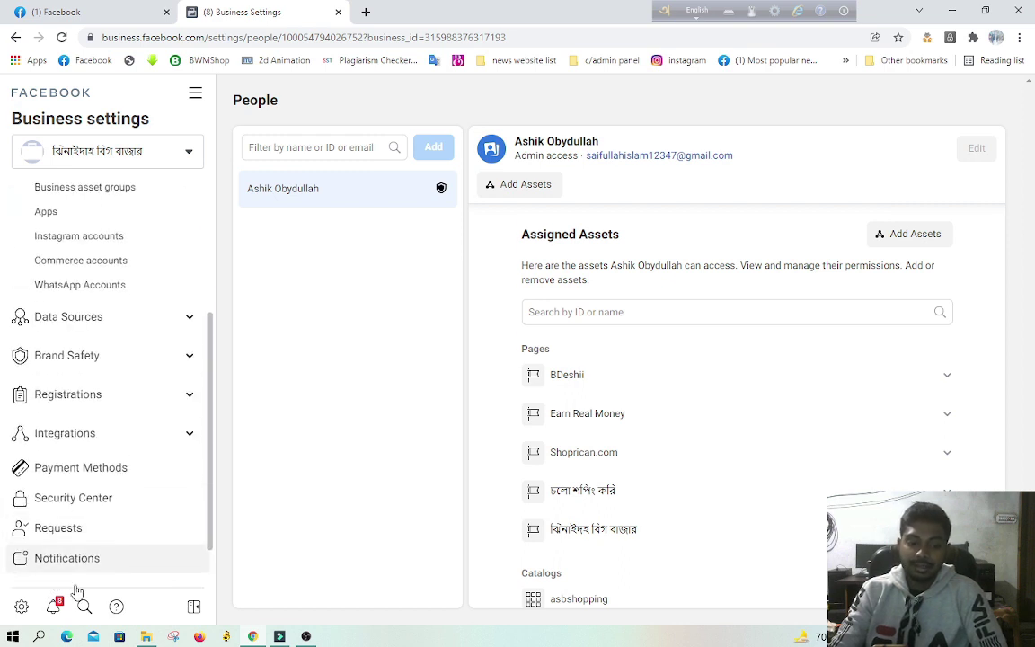
{"action": "left_click", "coordinate": [51, 604]}
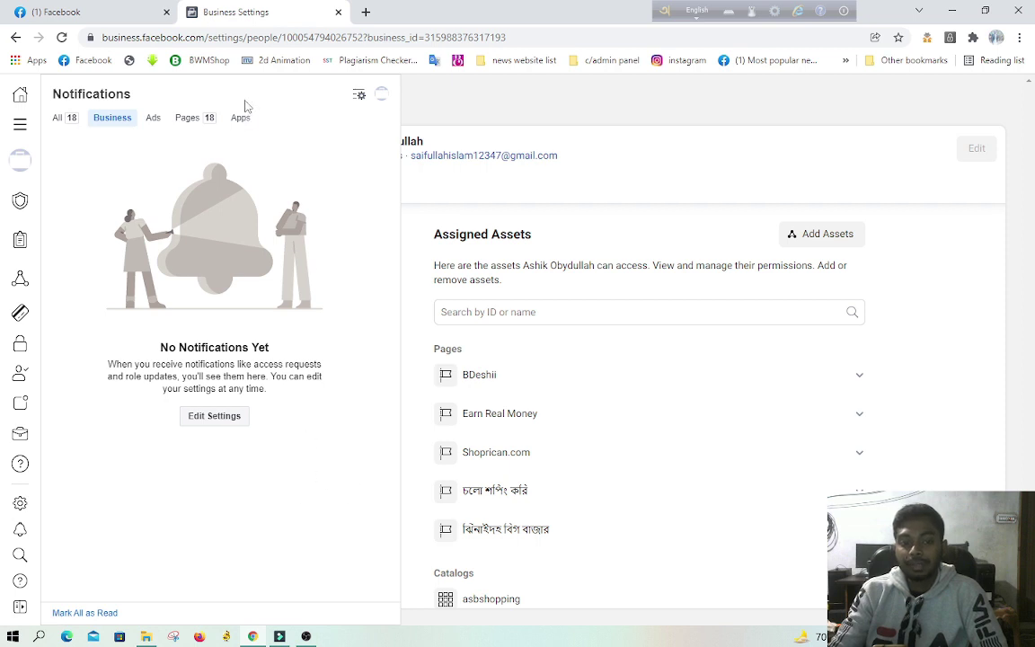
{"action": "left_click", "coordinate": [206, 120]}
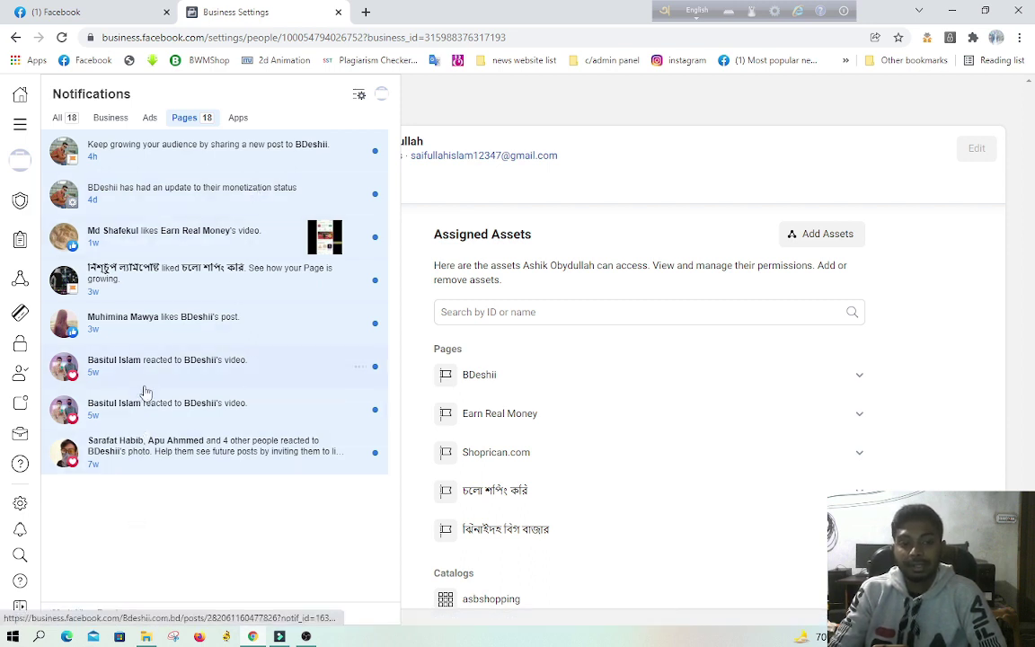
{"action": "left_click", "coordinate": [19, 235]}
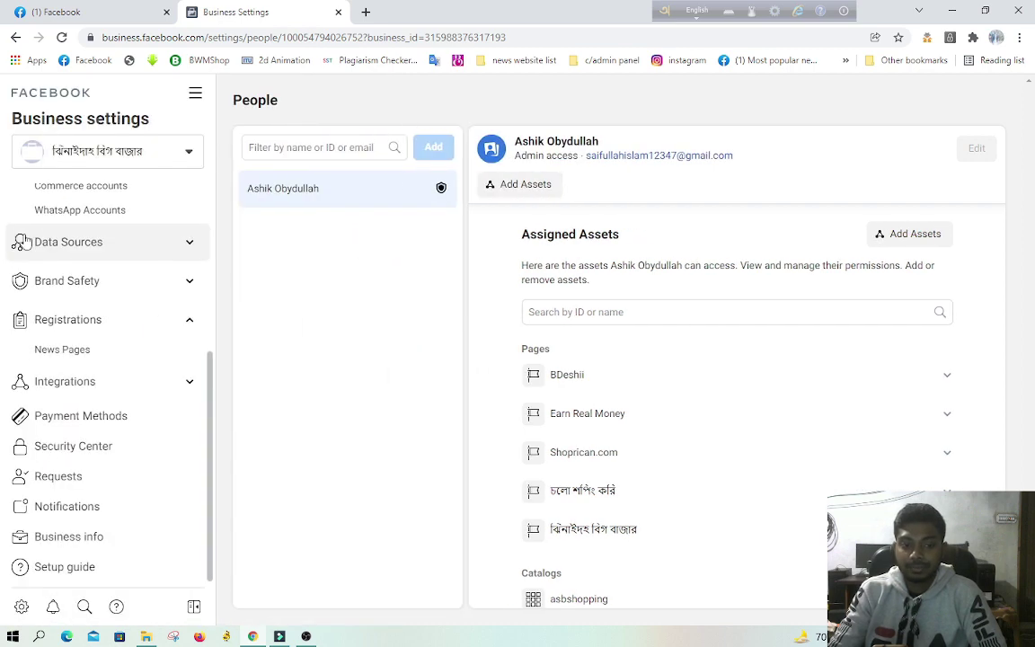
Step: Open Brand Safety > Domains and collapse the Users section
{"action": "left_click", "coordinate": [95, 282]}
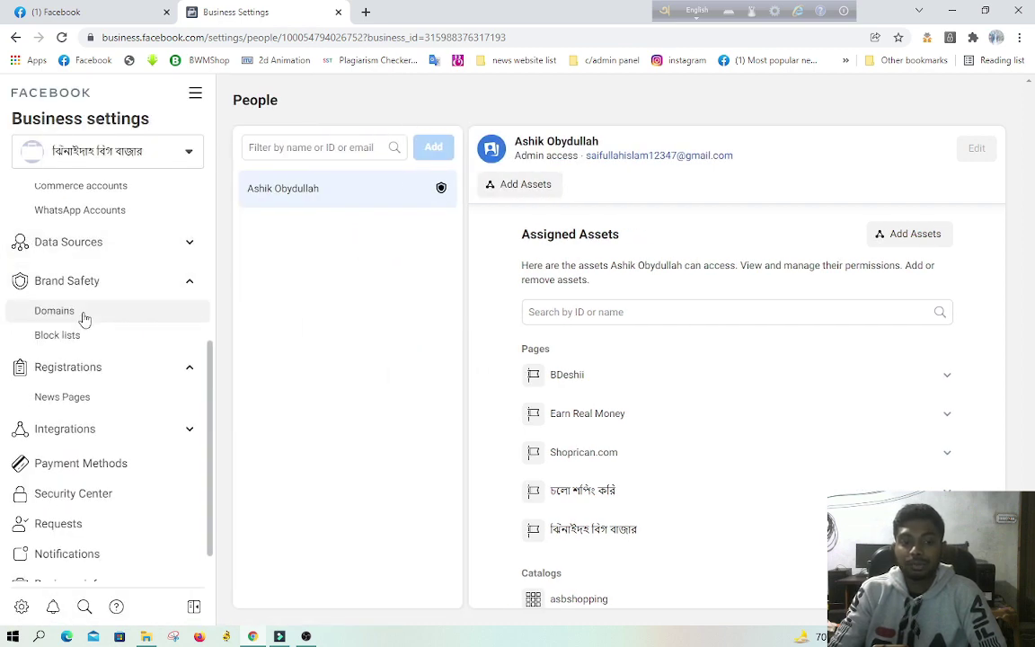
{"action": "left_click", "coordinate": [83, 315]}
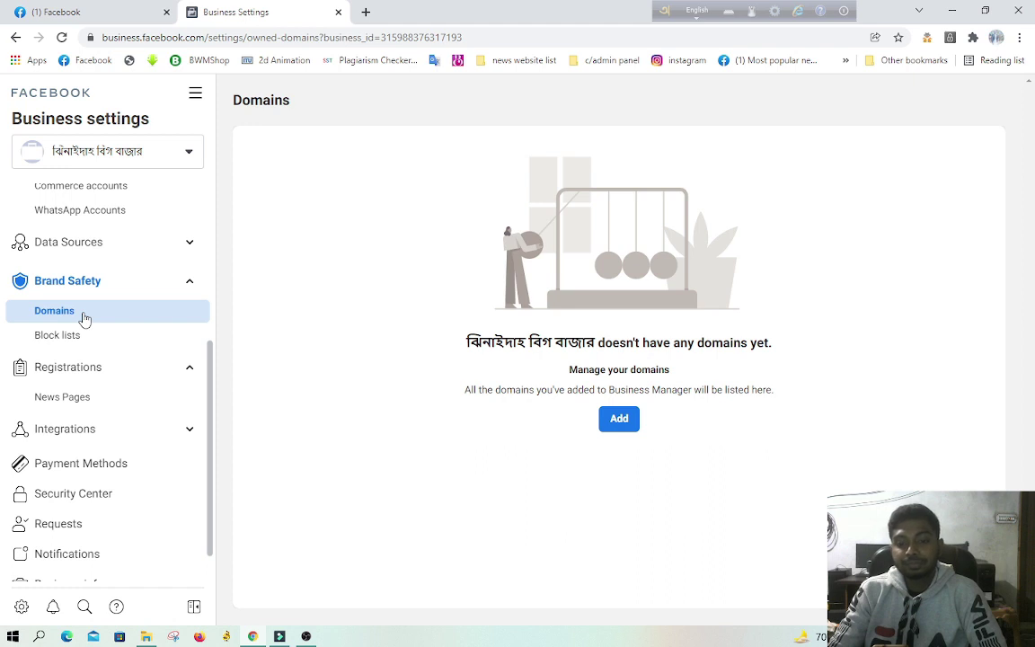
{"action": "scroll", "coordinate": [86, 235], "scroll_direction": "up", "scroll_amount": 3}
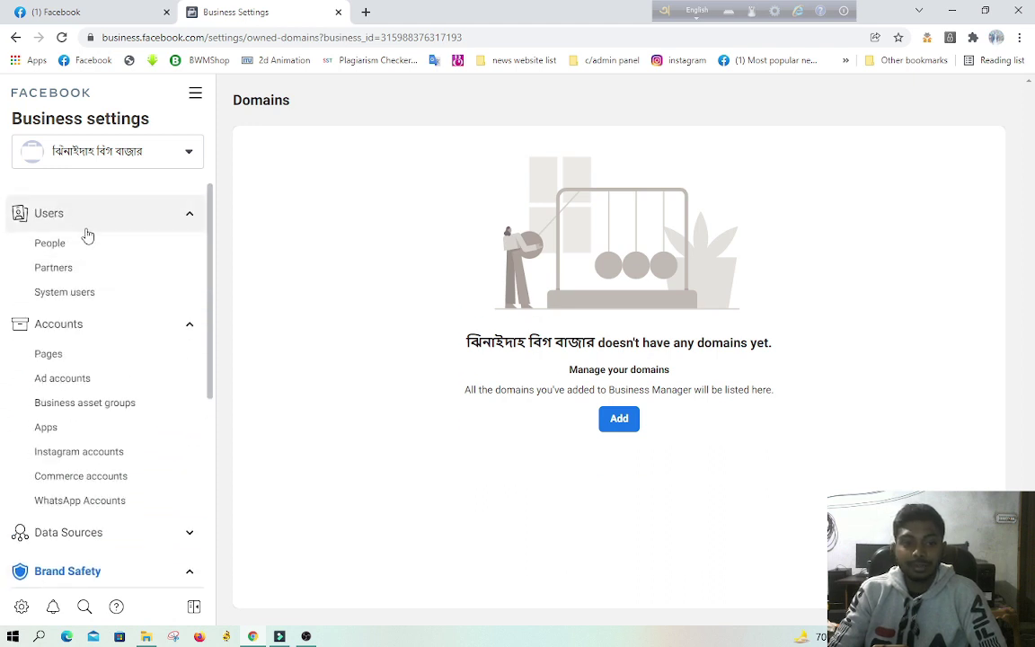
{"action": "left_click", "coordinate": [96, 225]}
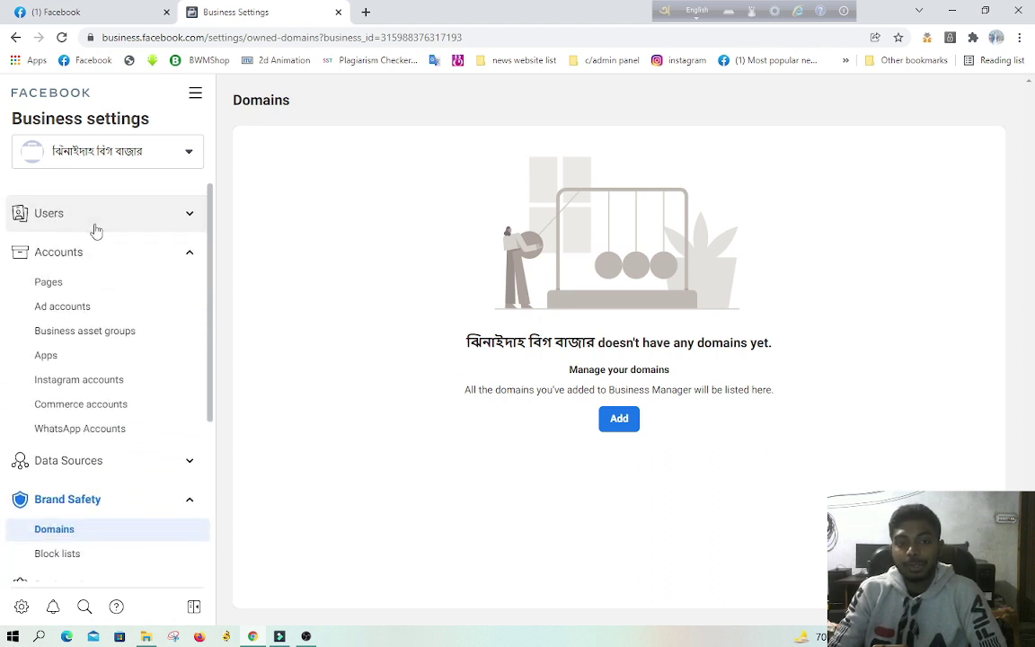
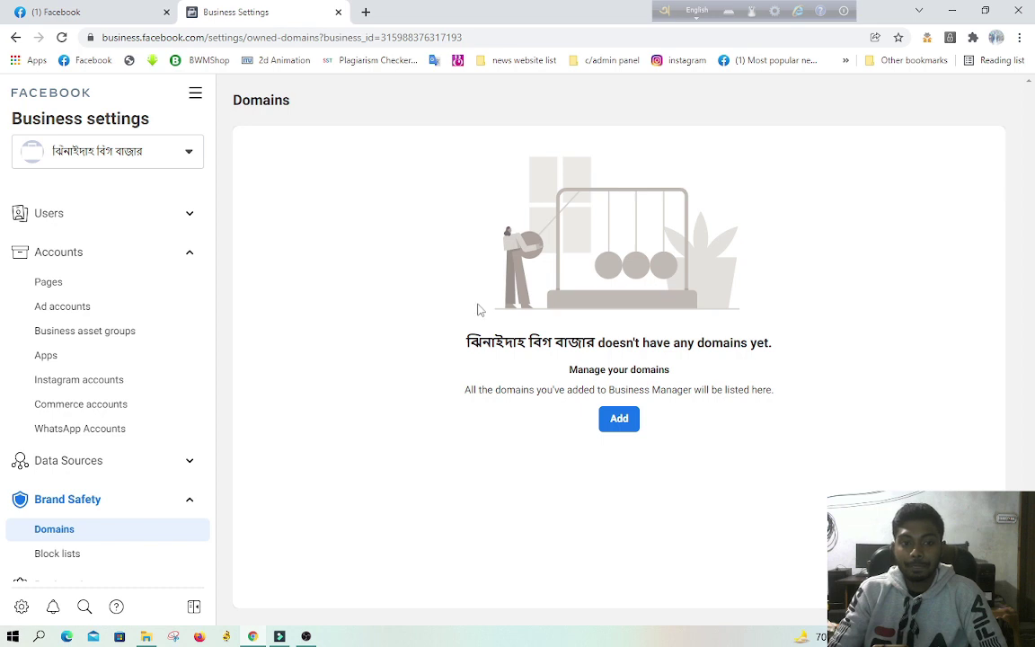
Step: Start adding a domain to the business, then cancel the Add a domain dialog
{"action": "left_click", "coordinate": [620, 421]}
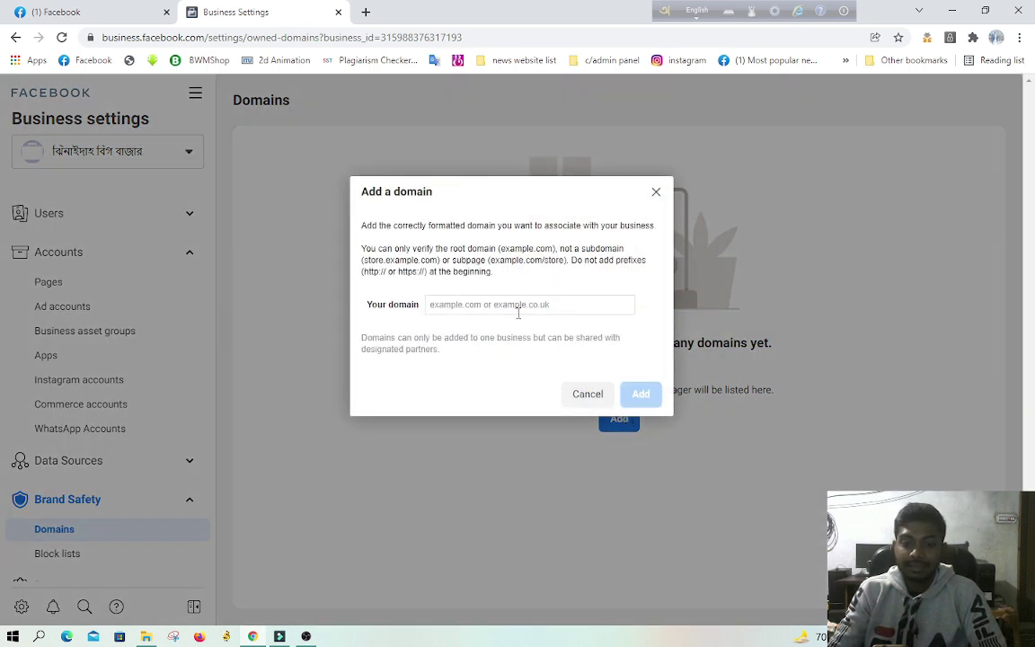
{"action": "left_click", "coordinate": [655, 194]}
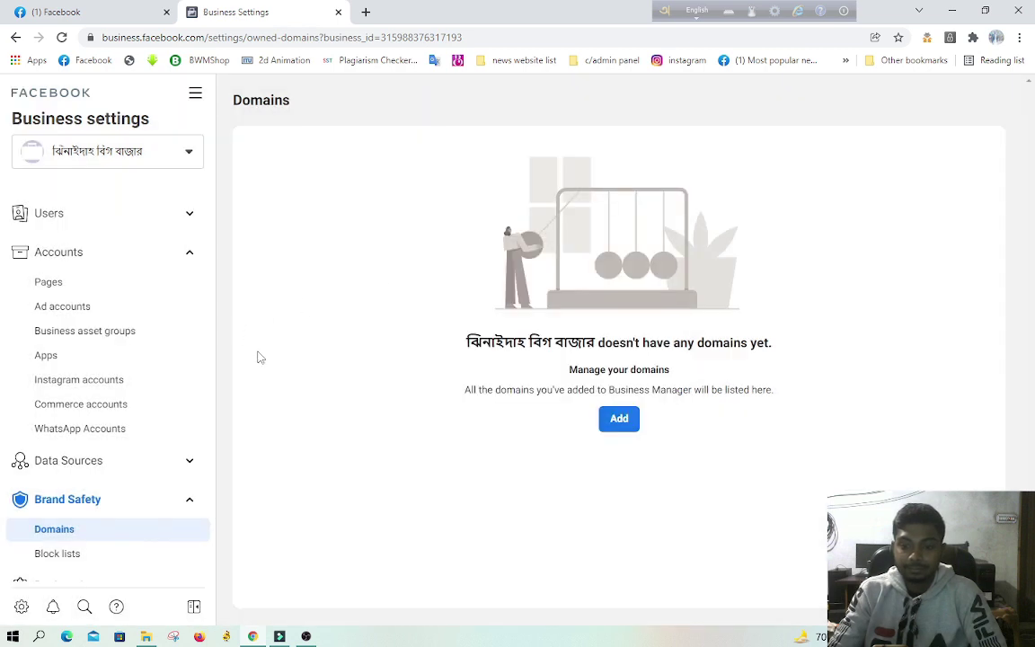
{"action": "scroll", "coordinate": [107, 422], "scroll_direction": "down", "scroll_amount": 3}
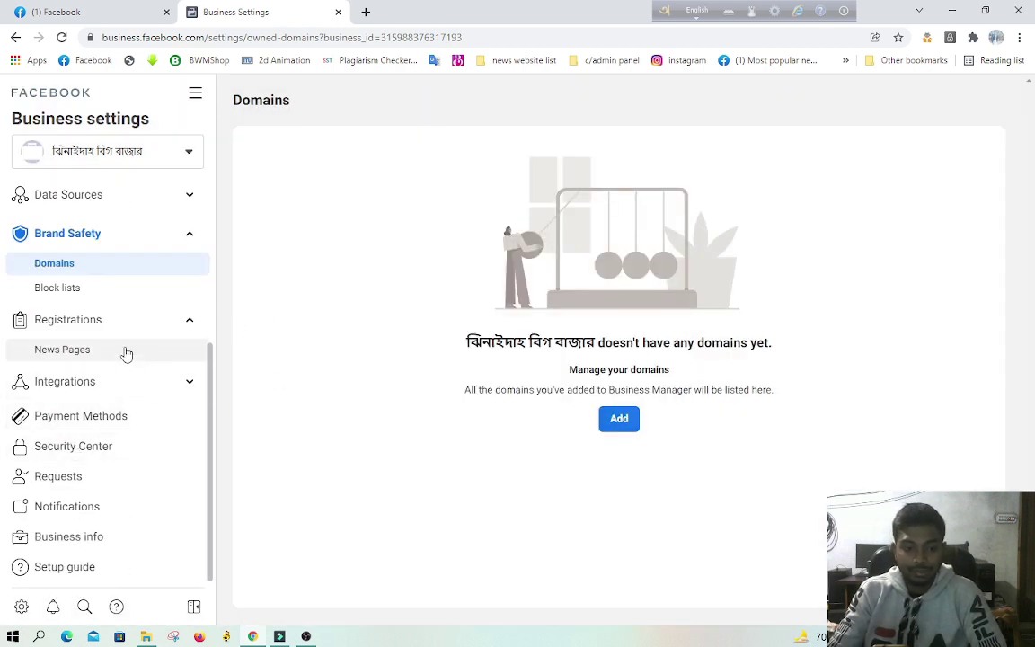
{"action": "scroll", "coordinate": [108, 368], "scroll_direction": "up", "scroll_amount": 3}
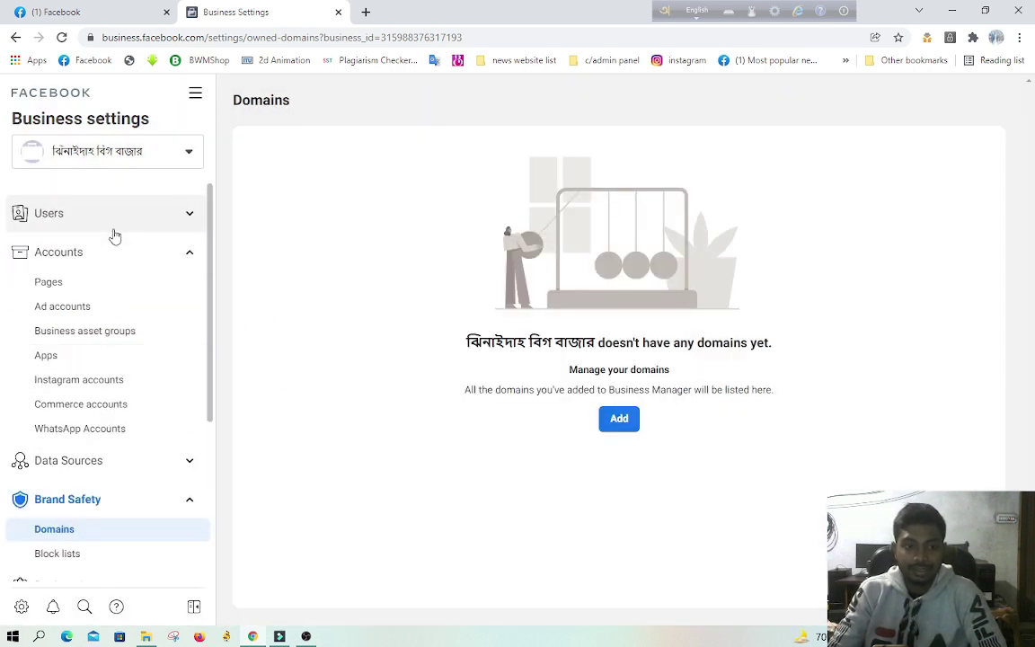
{"action": "scroll", "coordinate": [77, 430], "scroll_direction": "down", "scroll_amount": 3}
Step: Go to People in business settings, then to the Ad accounts page
{"action": "left_click", "coordinate": [22, 606]}
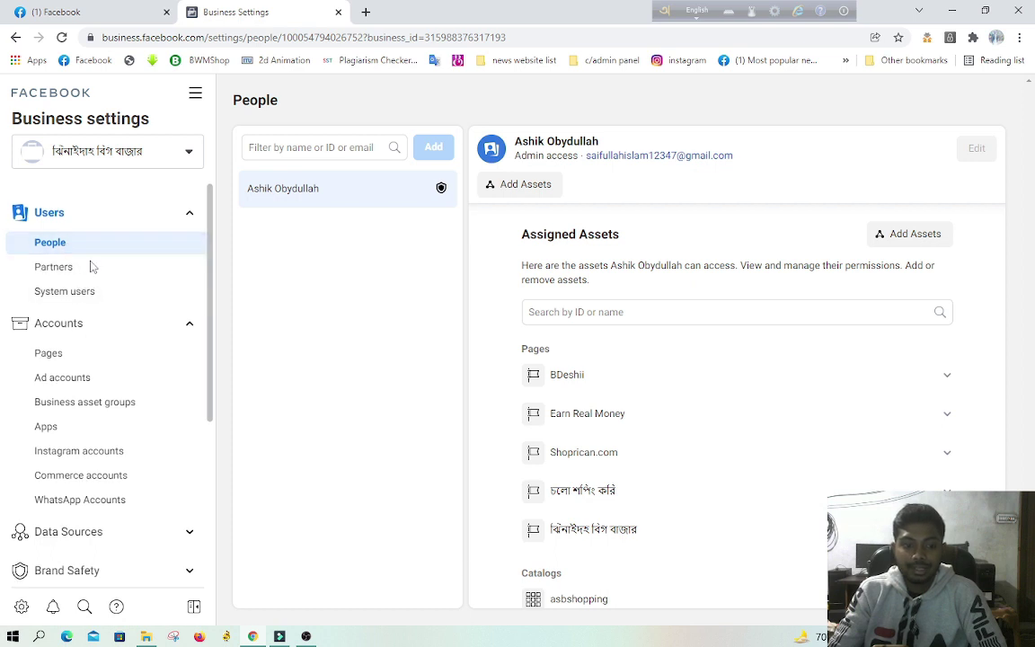
{"action": "scroll", "coordinate": [108, 305], "scroll_direction": "down", "scroll_amount": 3}
{"action": "scroll", "coordinate": [118, 287], "scroll_direction": "up", "scroll_amount": 3}
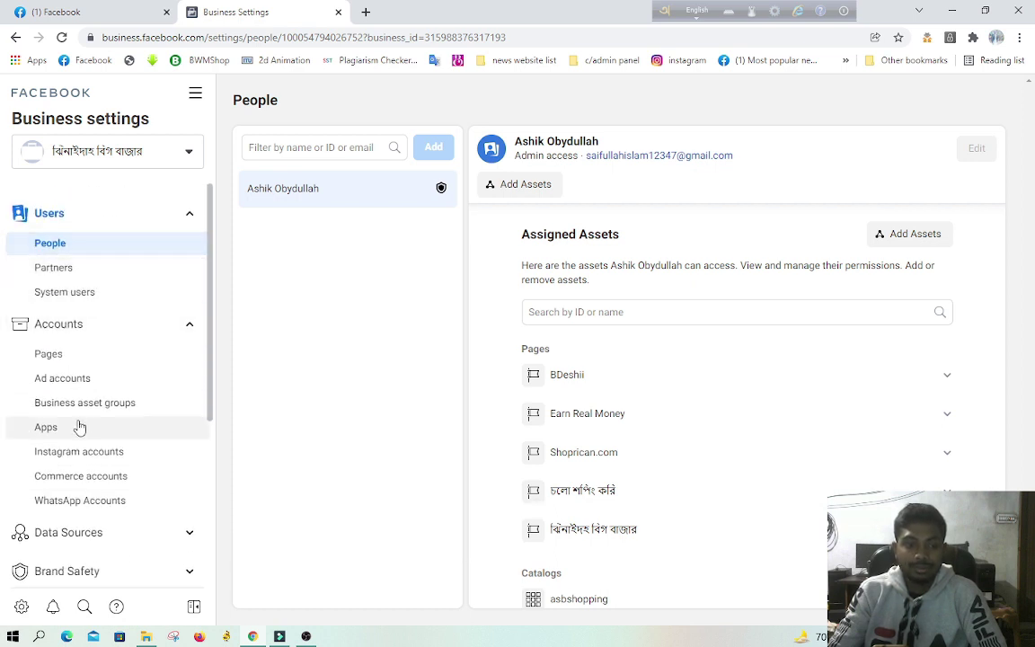
{"action": "left_click", "coordinate": [85, 382]}
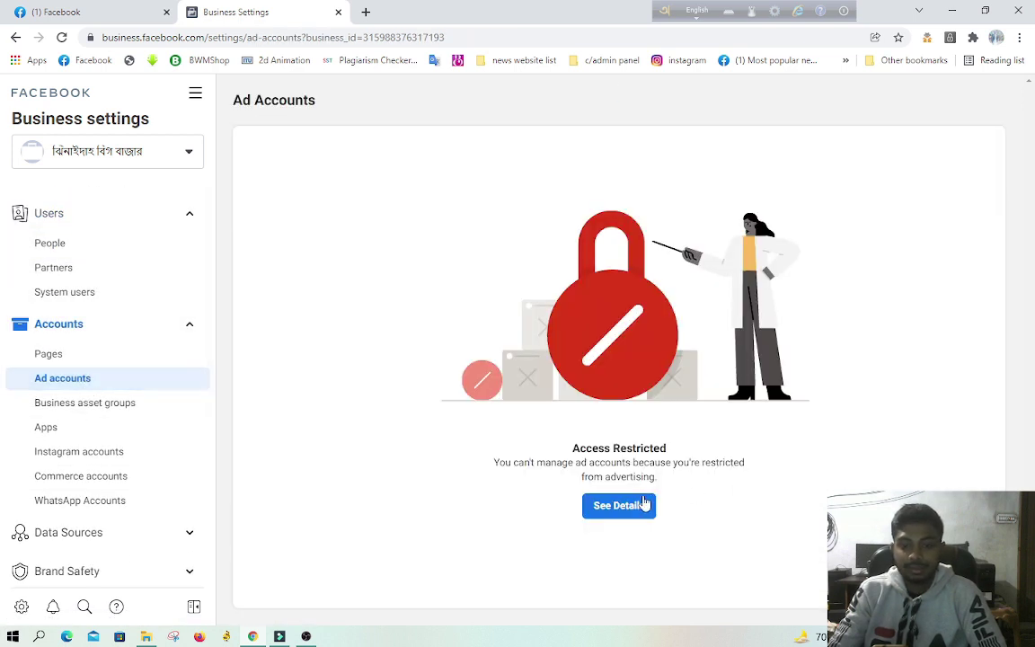
Step: Open the advertising restriction details and switch Account Quality to the business account
{"action": "left_click", "coordinate": [619, 504]}
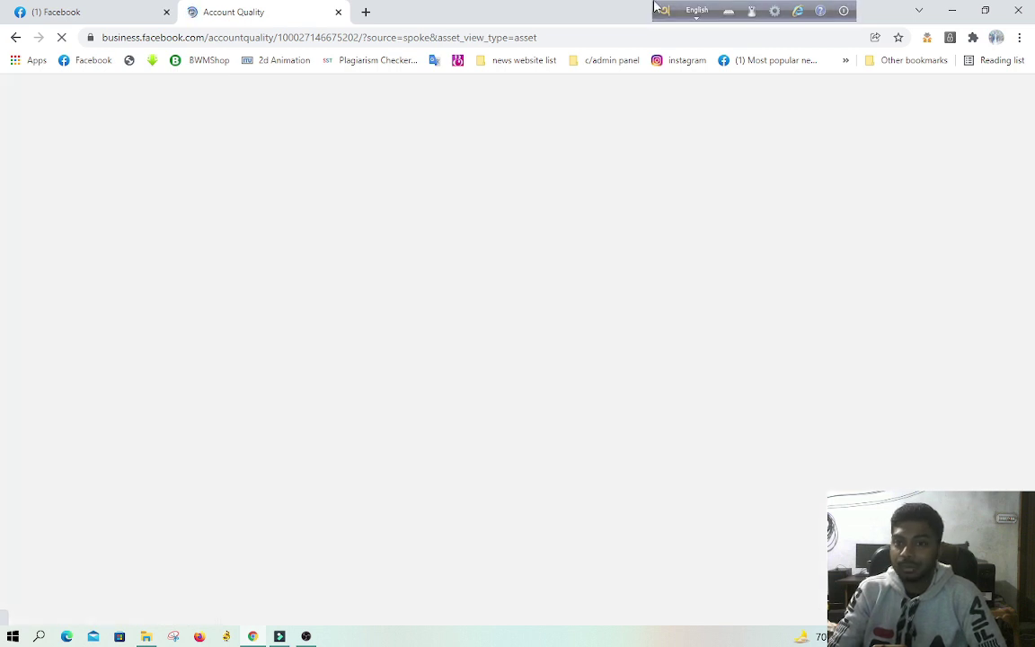
{"action": "left_click_drag", "start_coordinate": [665, 11], "coordinate": [937, 9]}
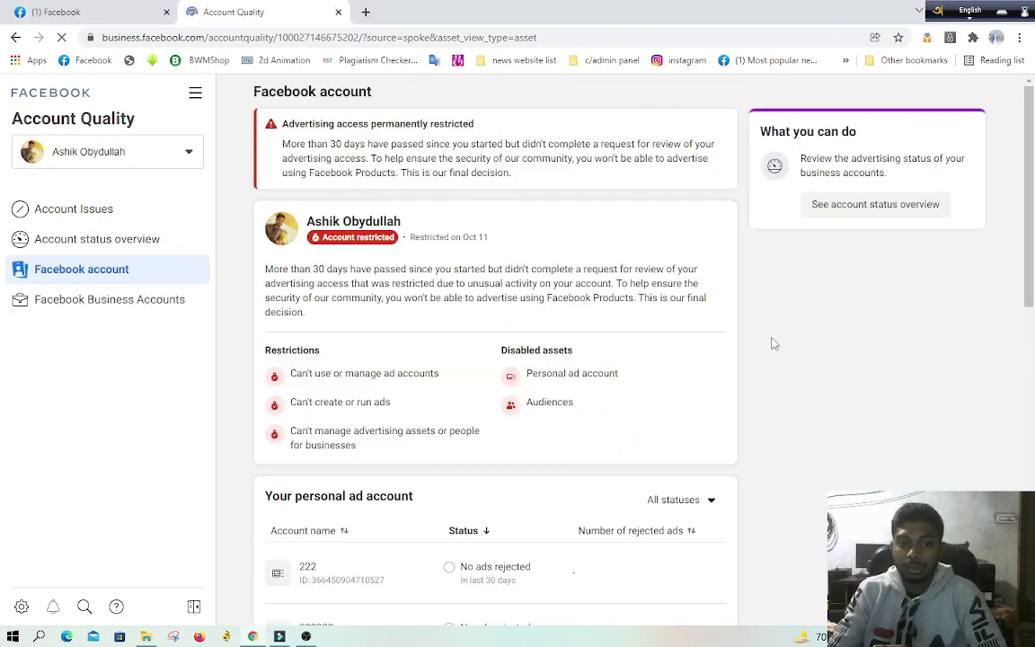
{"action": "left_click", "coordinate": [144, 162]}
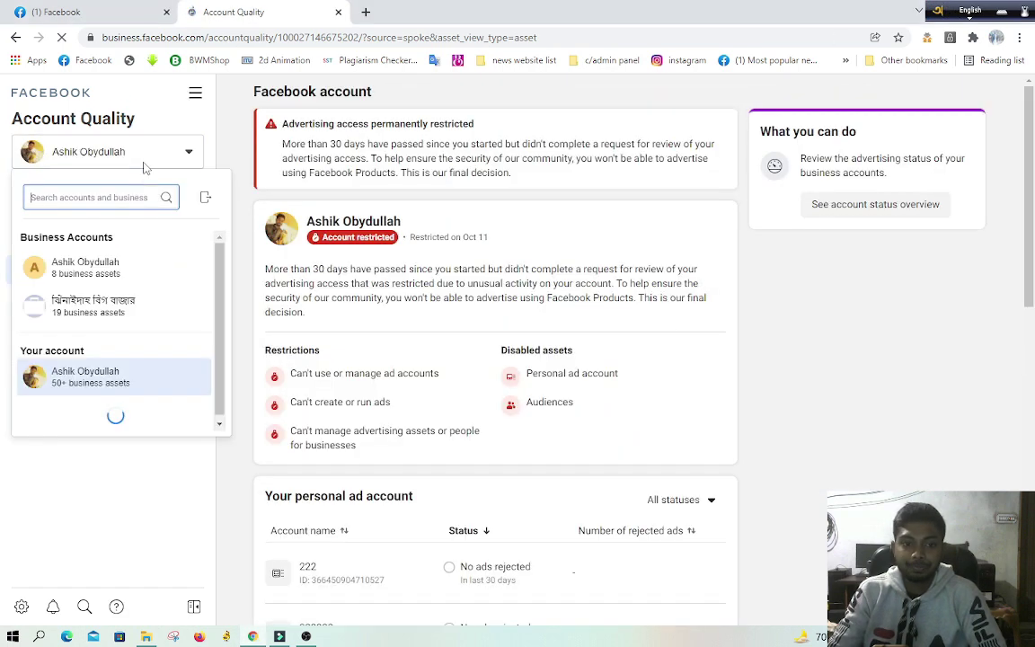
{"action": "left_click", "coordinate": [102, 307]}
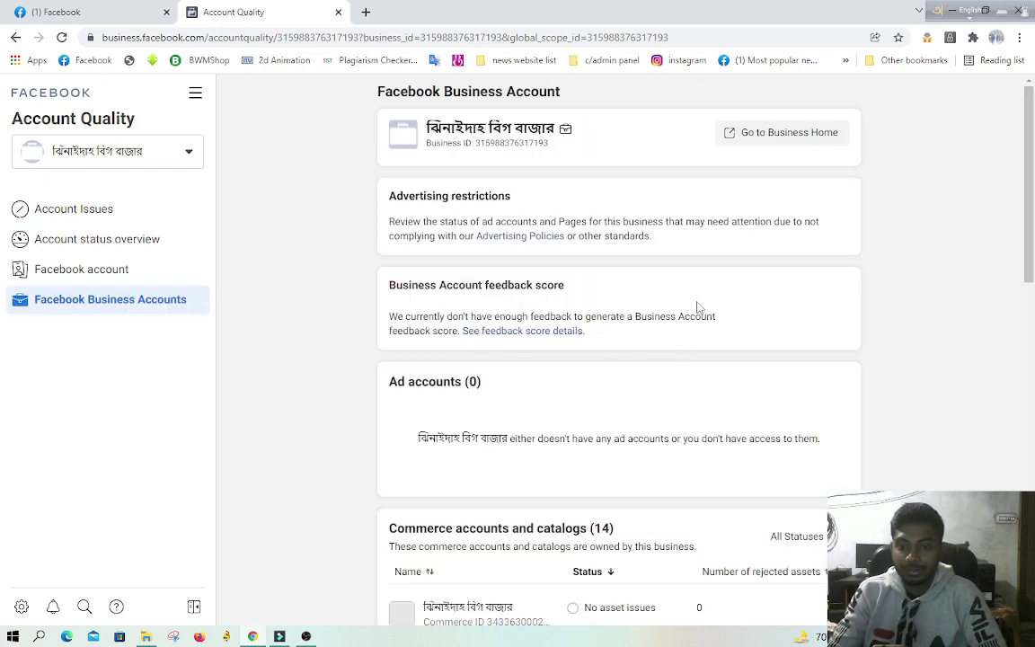
{"action": "scroll", "coordinate": [698, 307], "scroll_direction": "down", "scroll_amount": 3}
{"action": "scroll", "coordinate": [698, 261], "scroll_direction": "up", "scroll_amount": 3}
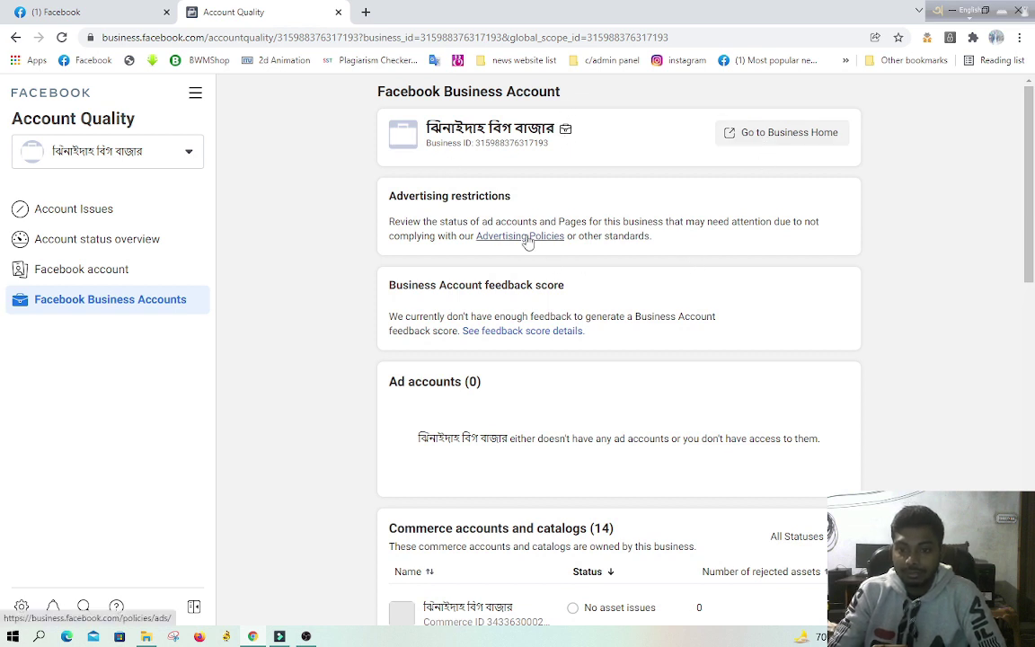
{"action": "scroll", "coordinate": [588, 308], "scroll_direction": "down", "scroll_amount": 10}
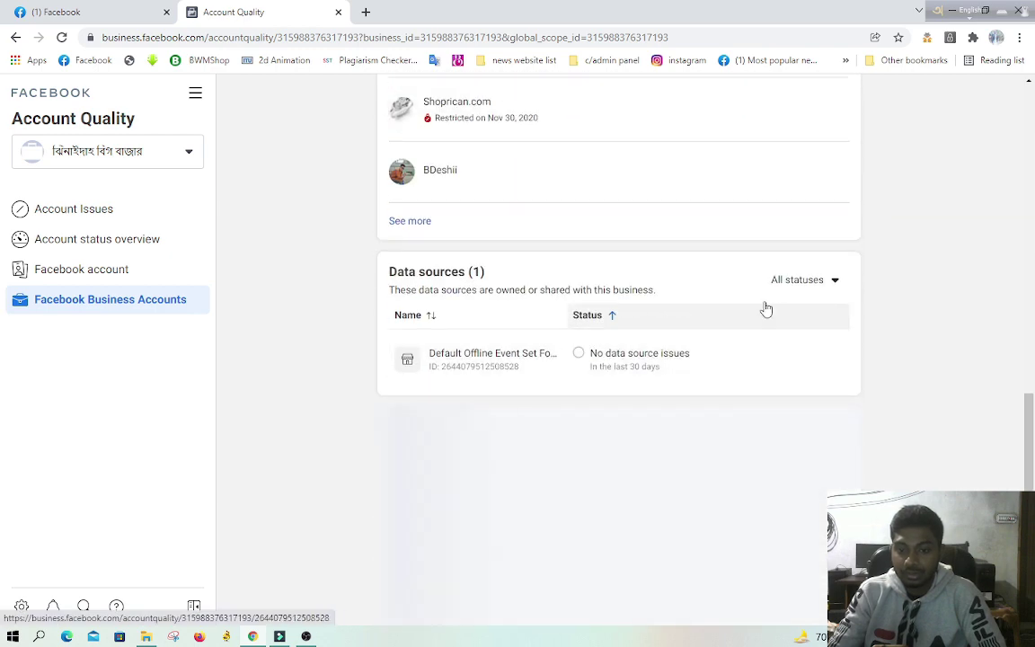
Step: Filter data sources to Some issues, then All, and open the offline event set in Events Manager
{"action": "left_click", "coordinate": [795, 283]}
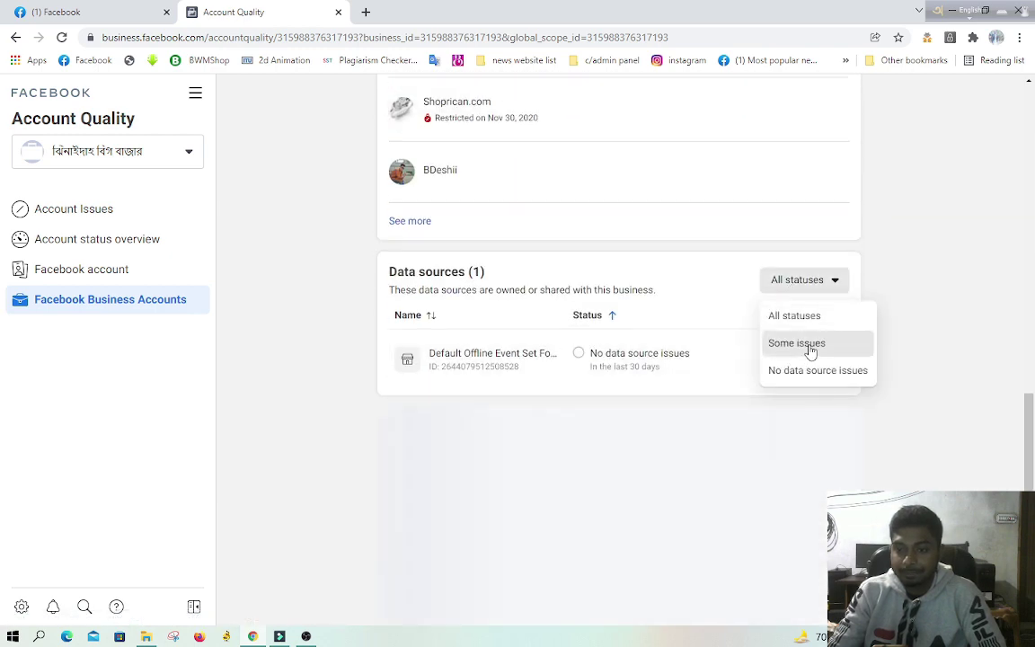
{"action": "left_click", "coordinate": [802, 346]}
{"action": "left_click", "coordinate": [799, 282]}
{"action": "left_click", "coordinate": [787, 315]}
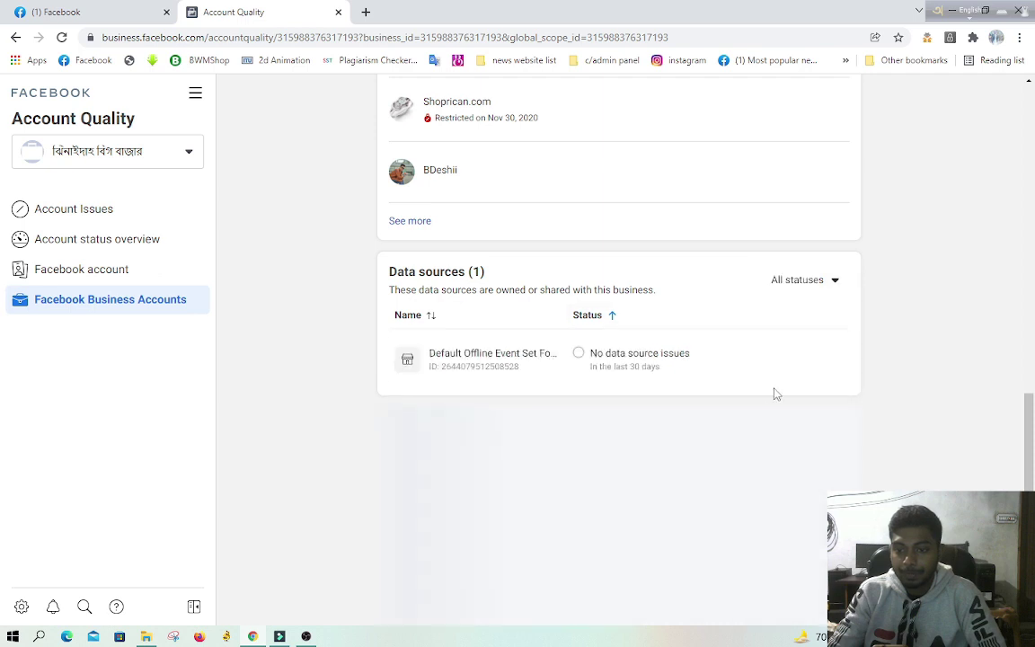
{"action": "left_click", "coordinate": [632, 374]}
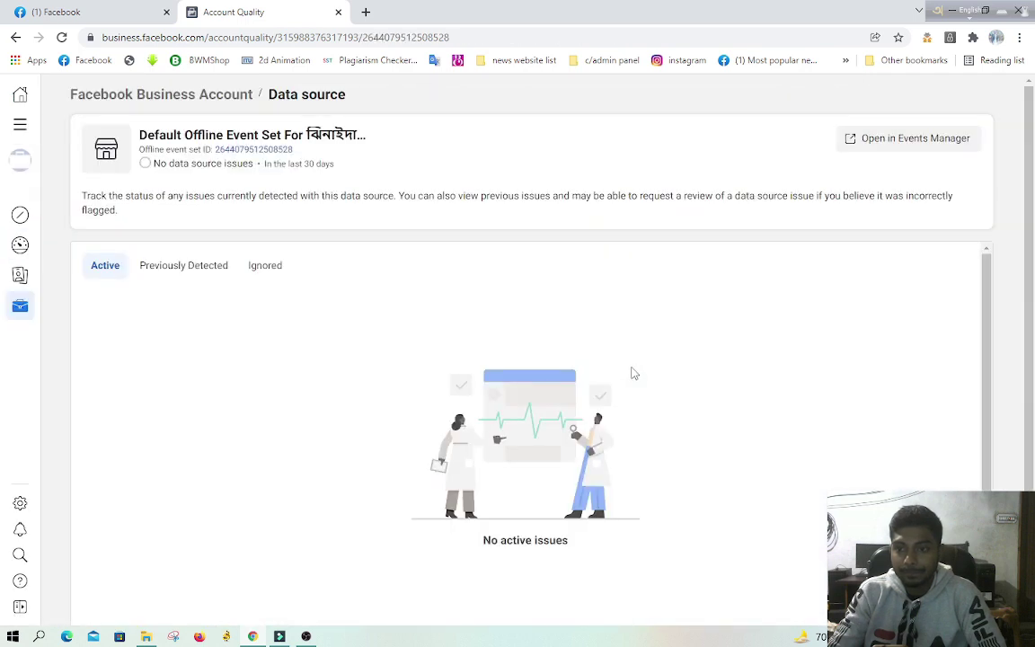
{"action": "left_click", "coordinate": [908, 141]}
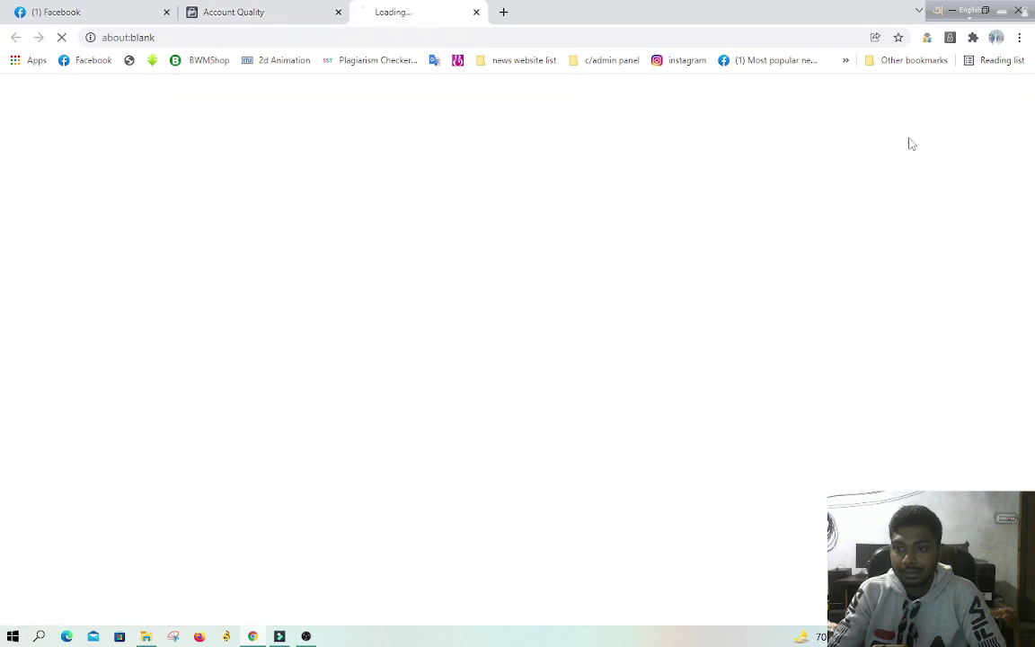
Step: Back in Account Quality, review the status overview and personal restrictions, then reselect the business account
{"action": "left_click", "coordinate": [235, 12]}
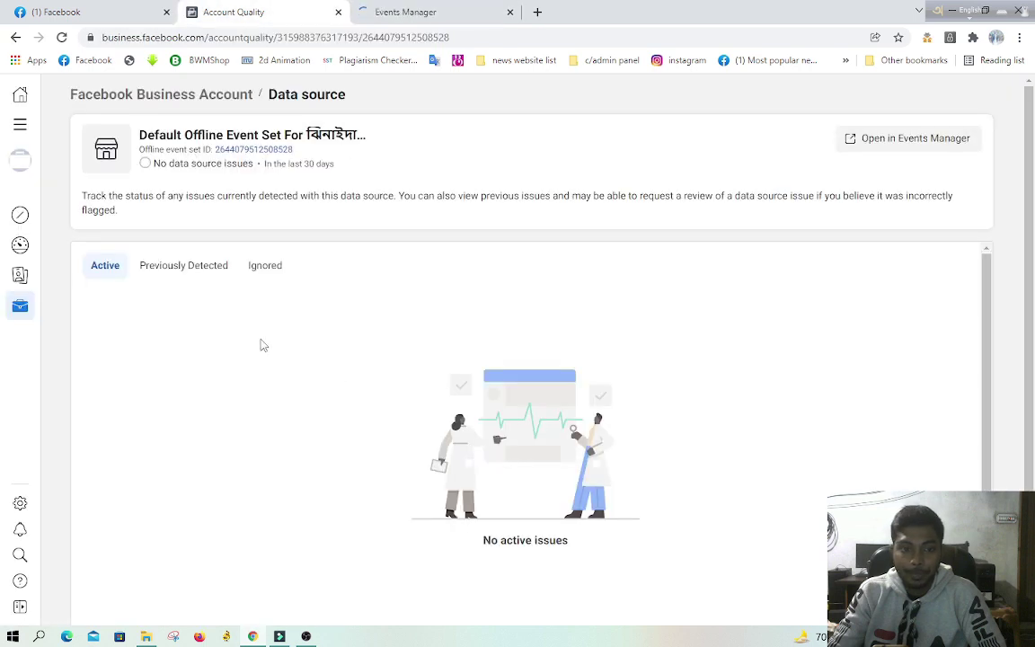
{"action": "scroll", "coordinate": [359, 339], "scroll_direction": "down", "scroll_amount": 1}
{"action": "mouse_move", "coordinate": [26, 250]}
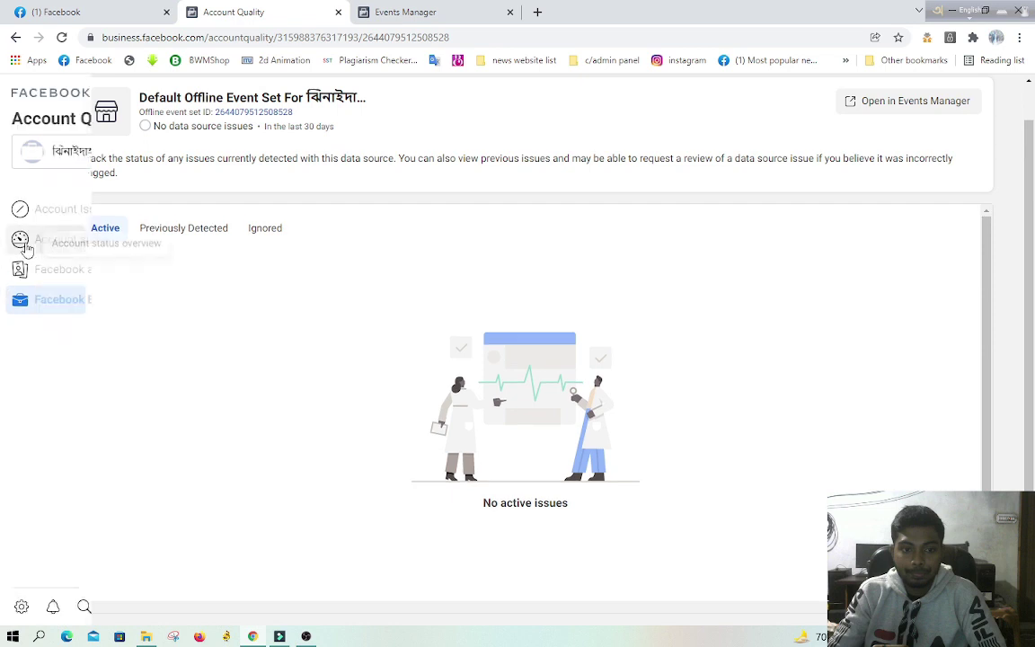
{"action": "left_click", "coordinate": [91, 242]}
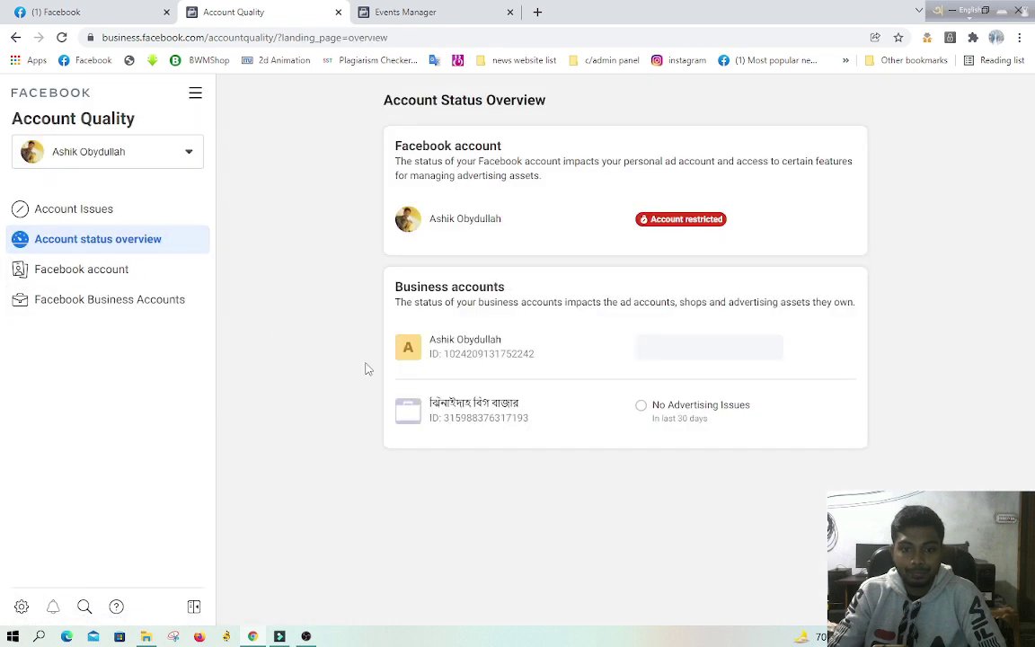
{"action": "left_click", "coordinate": [104, 272]}
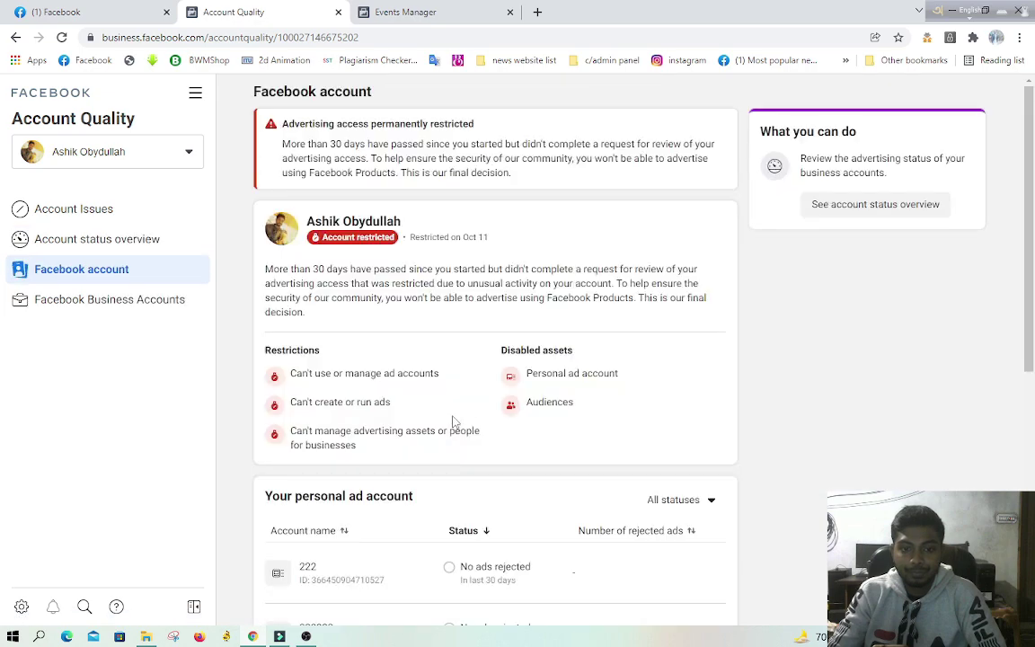
{"action": "left_click", "coordinate": [114, 146]}
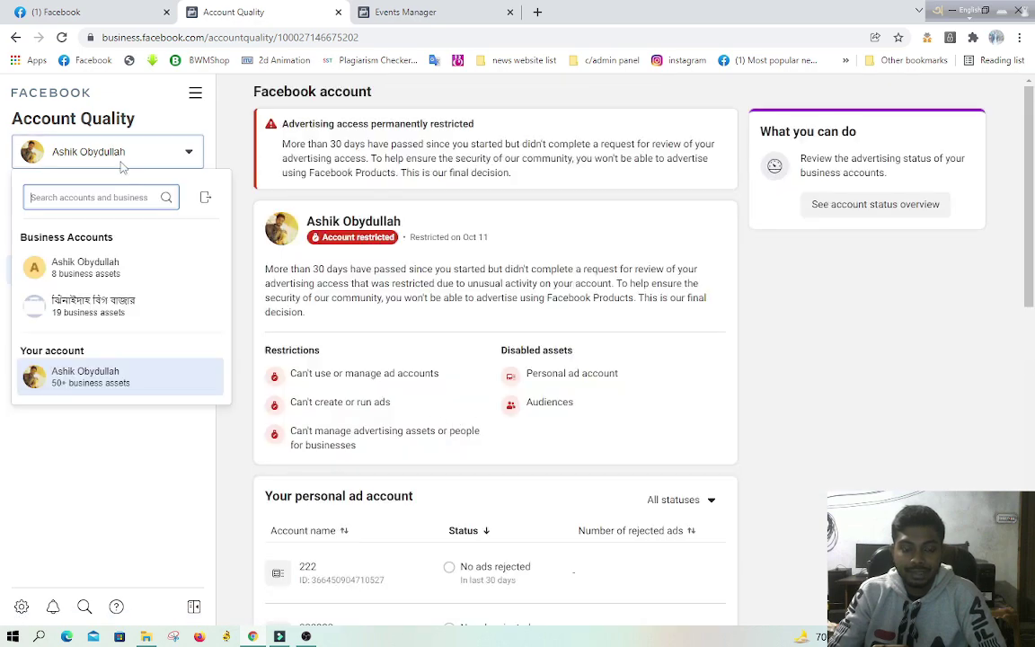
{"action": "left_click", "coordinate": [113, 300]}
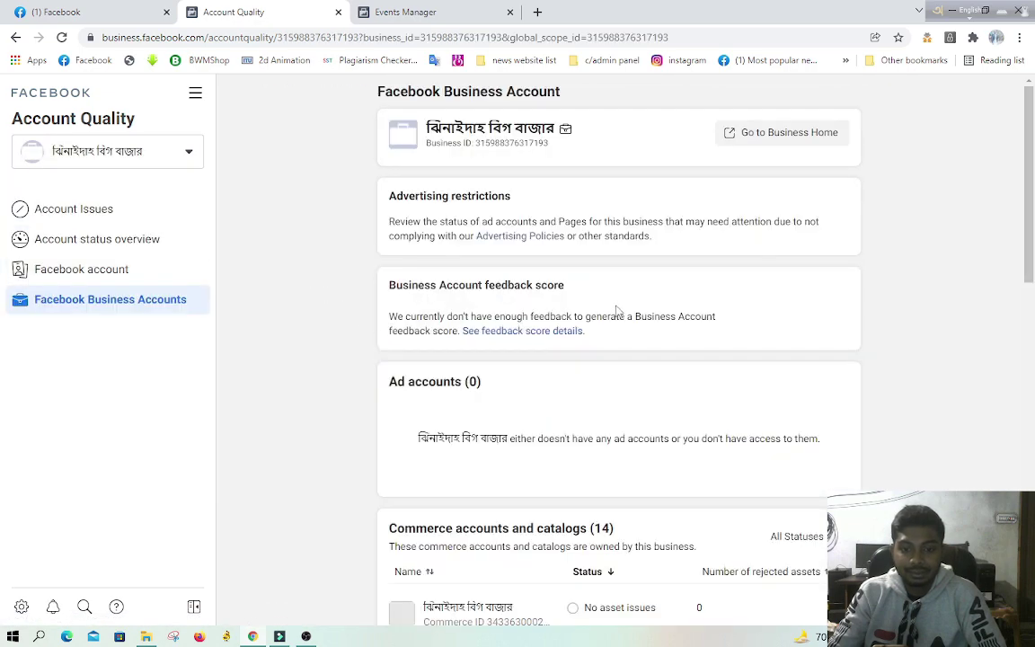
{"action": "scroll", "coordinate": [616, 310], "scroll_direction": "down", "scroll_amount": 5}
Step: Review the offline event set's date range, diagnostics and change history in Events Manager
{"action": "left_click", "coordinate": [409, 12]}
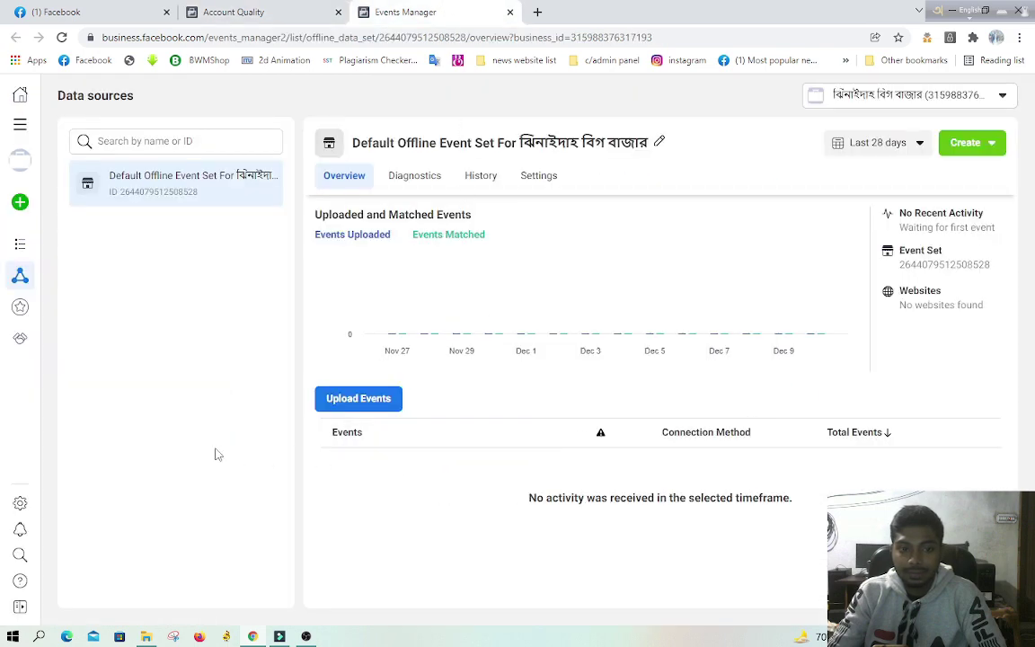
{"action": "left_click", "coordinate": [859, 143]}
{"action": "left_click", "coordinate": [668, 513]}
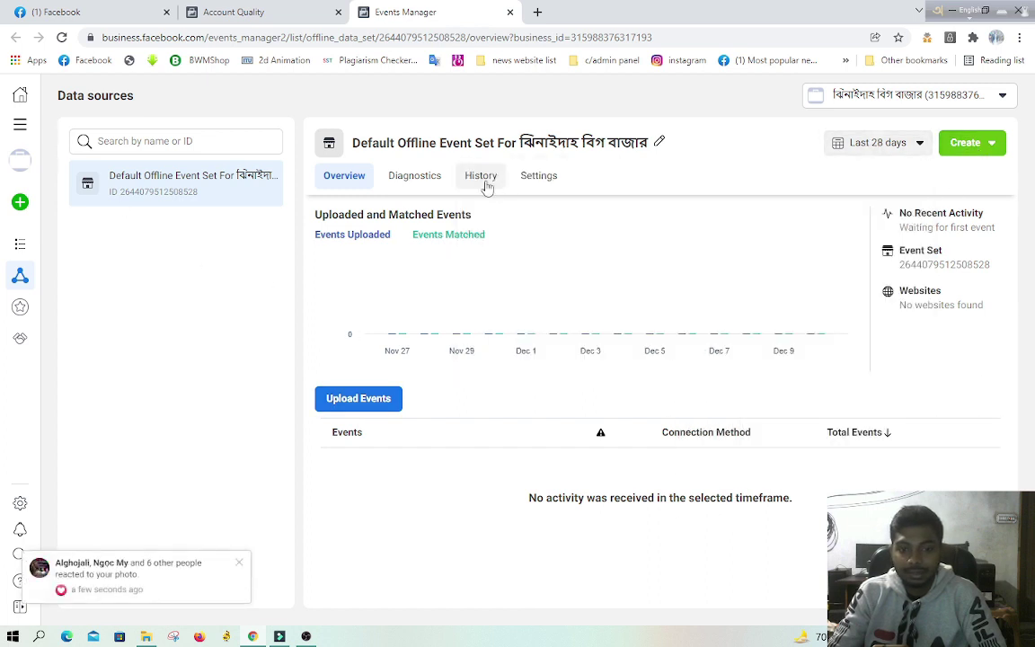
{"action": "left_click", "coordinate": [406, 184]}
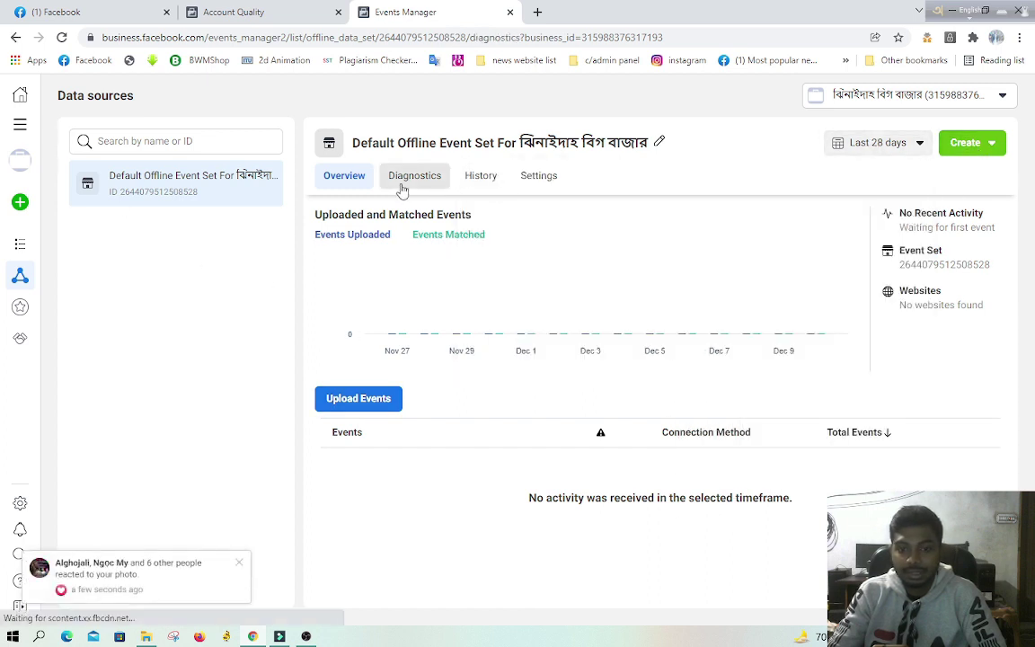
{"action": "left_click", "coordinate": [489, 179]}
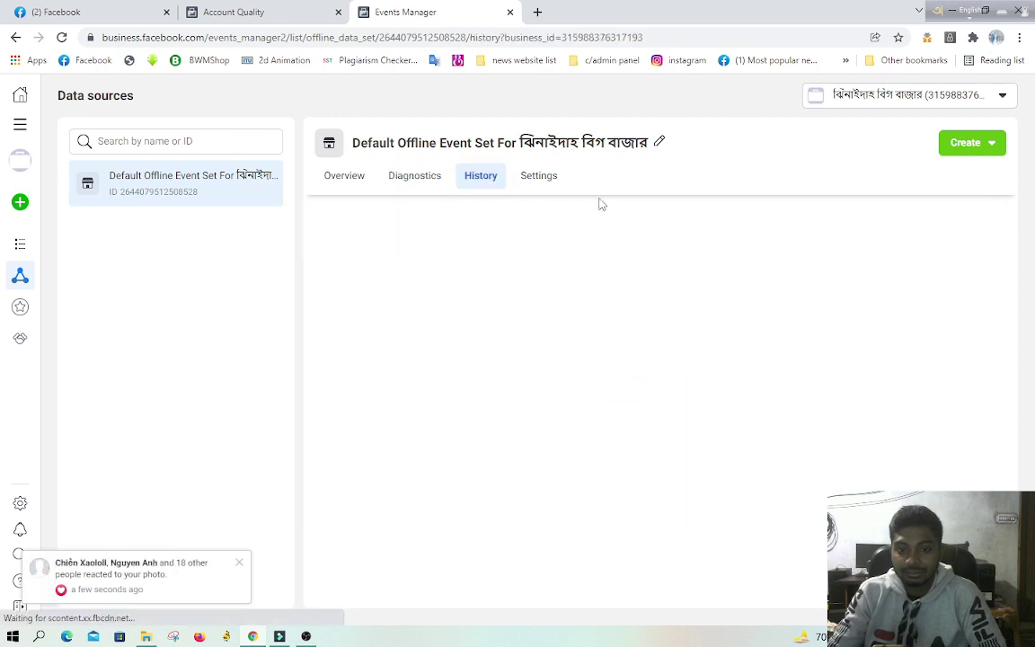
Step: Switch Events Manager to a different ad account, then to another one
{"action": "left_click", "coordinate": [850, 97]}
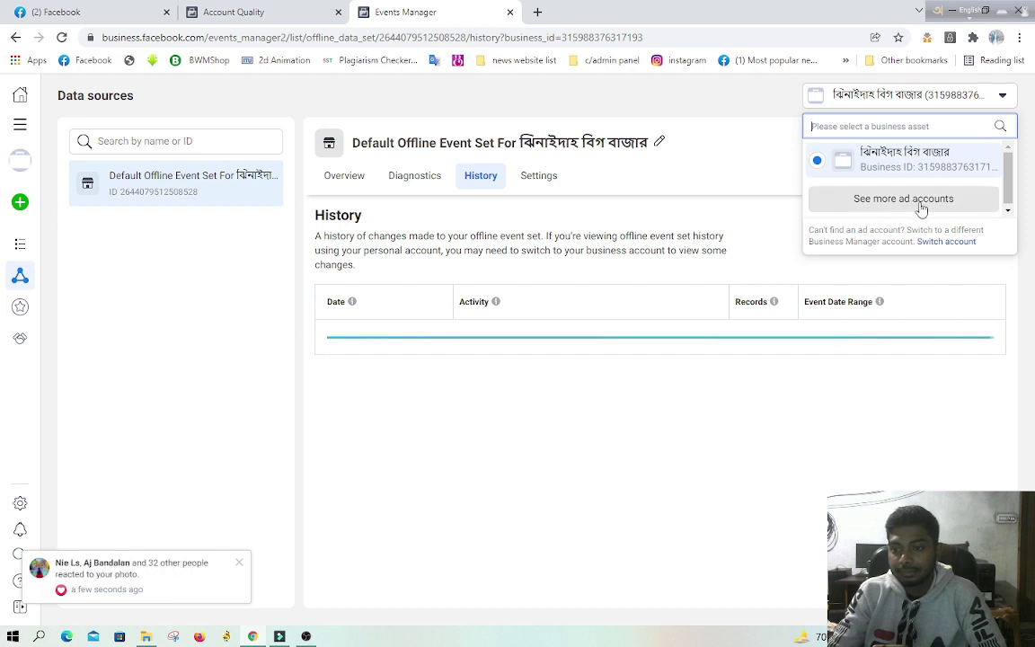
{"action": "left_click", "coordinate": [921, 209]}
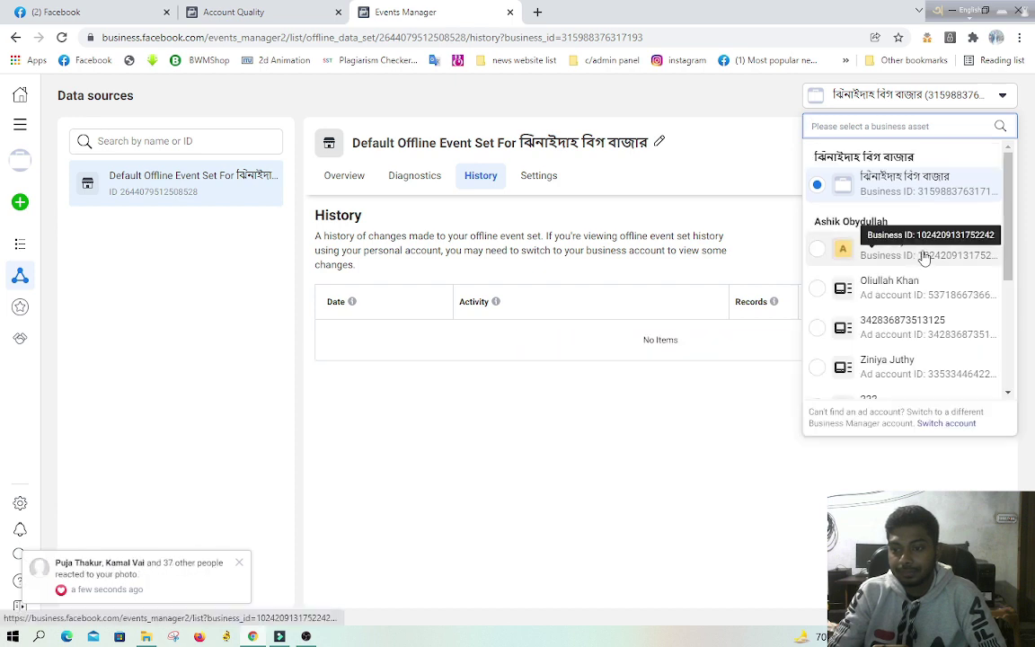
{"action": "scroll", "coordinate": [924, 258], "scroll_direction": "down", "scroll_amount": 5}
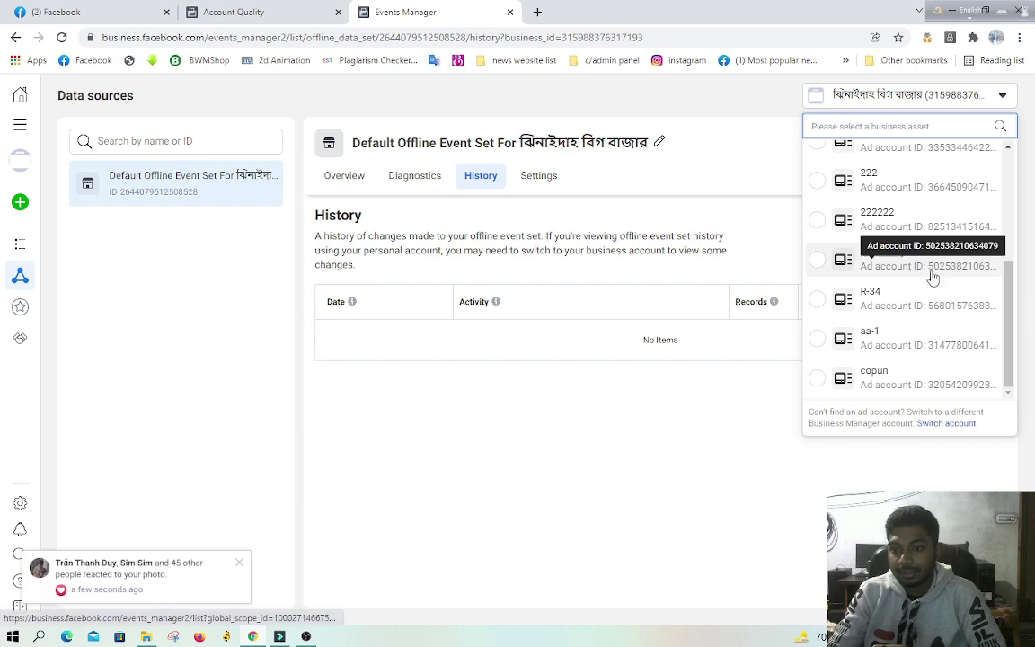
{"action": "scroll", "coordinate": [934, 279], "scroll_direction": "up", "scroll_amount": 5}
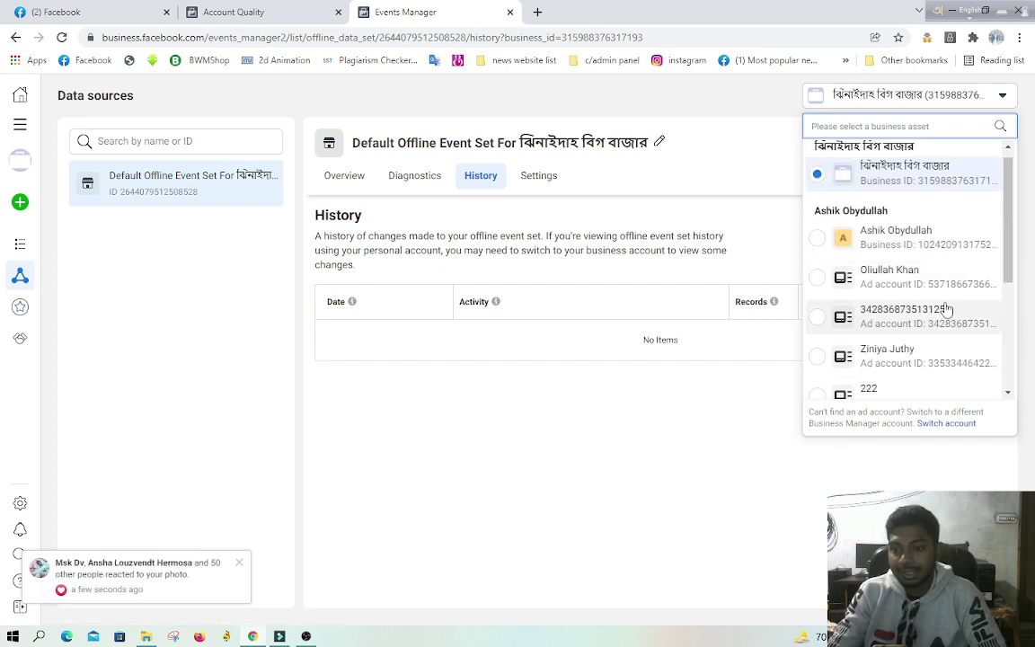
{"action": "left_click", "coordinate": [872, 292]}
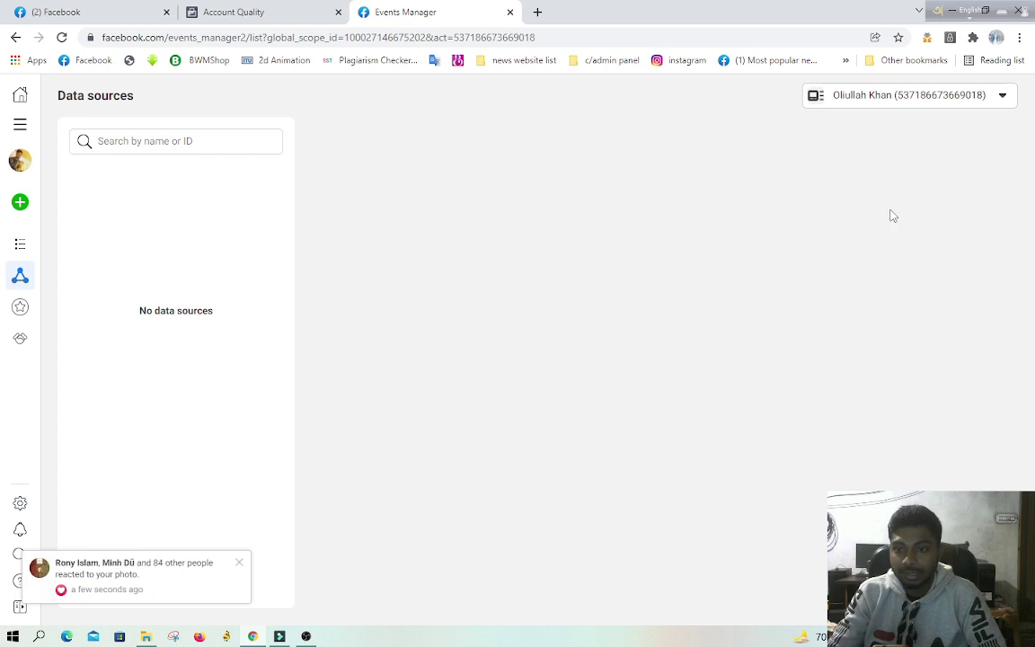
{"action": "left_click", "coordinate": [892, 96]}
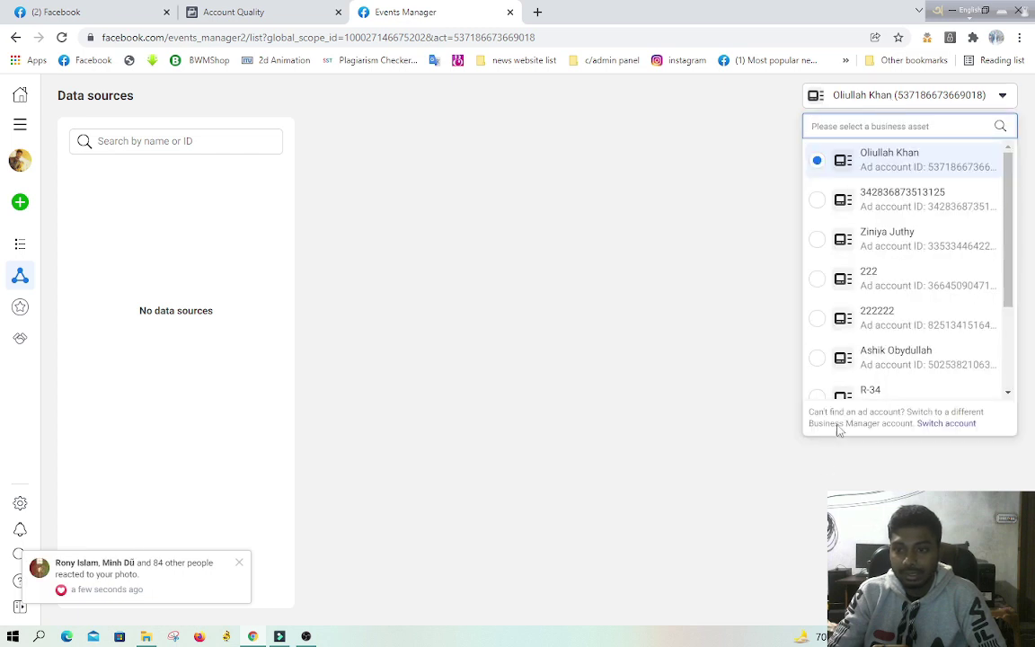
{"action": "scroll", "coordinate": [862, 307], "scroll_direction": "down", "scroll_amount": 3}
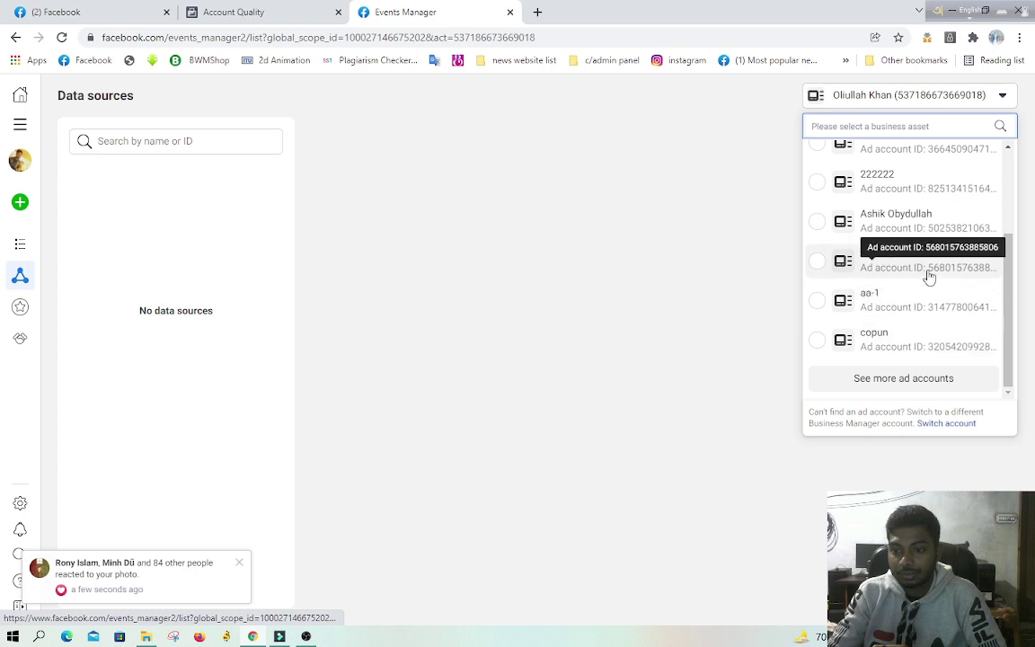
{"action": "scroll", "coordinate": [929, 278], "scroll_direction": "up", "scroll_amount": 2}
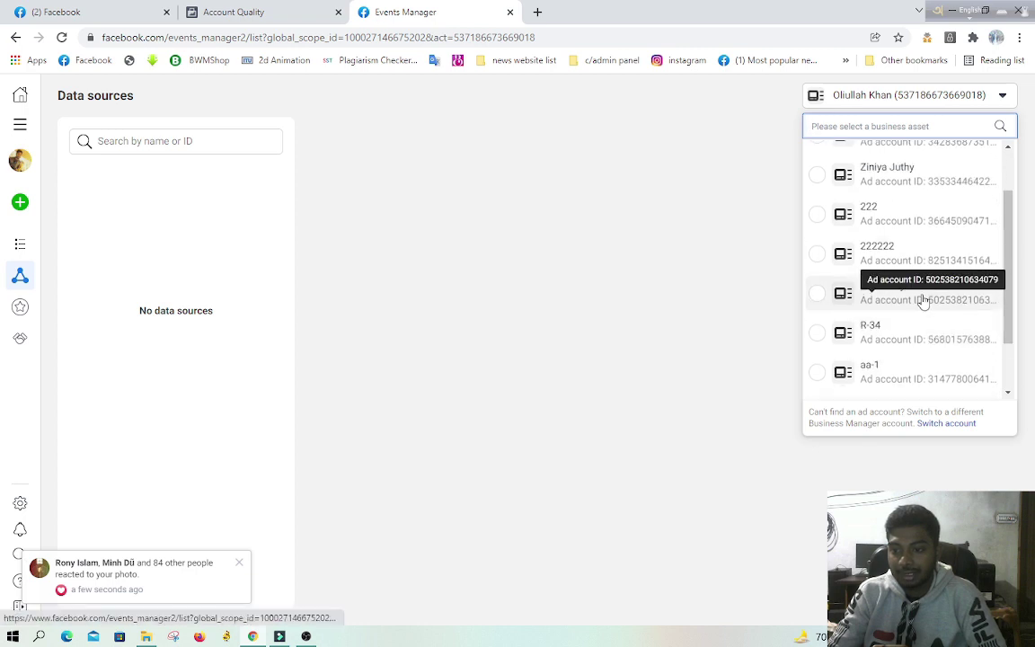
{"action": "scroll", "coordinate": [923, 296], "scroll_direction": "up", "scroll_amount": 2}
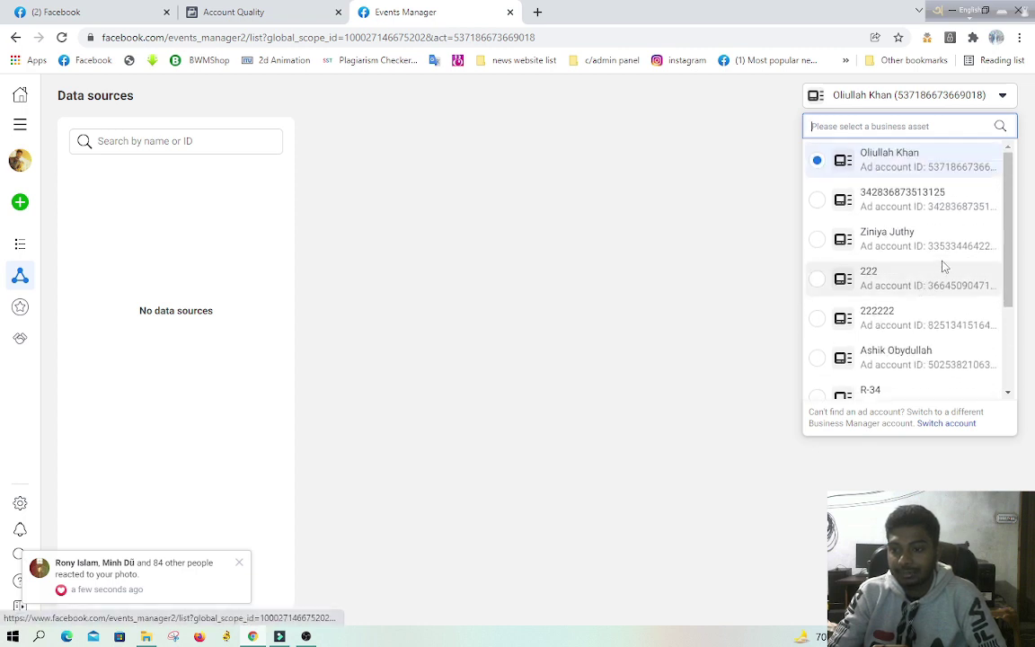
{"action": "left_click", "coordinate": [917, 248]}
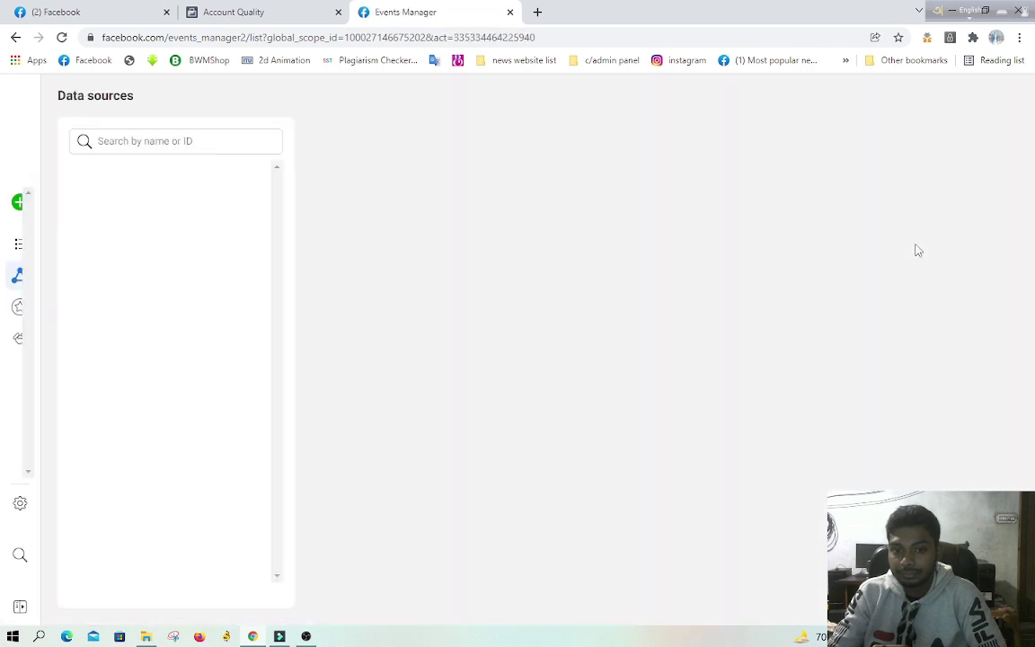
Step: View Custom Conversions, then browse the Partner Integrations list, including Zapier and Salesforce
{"action": "mouse_move", "coordinate": [26, 233]}
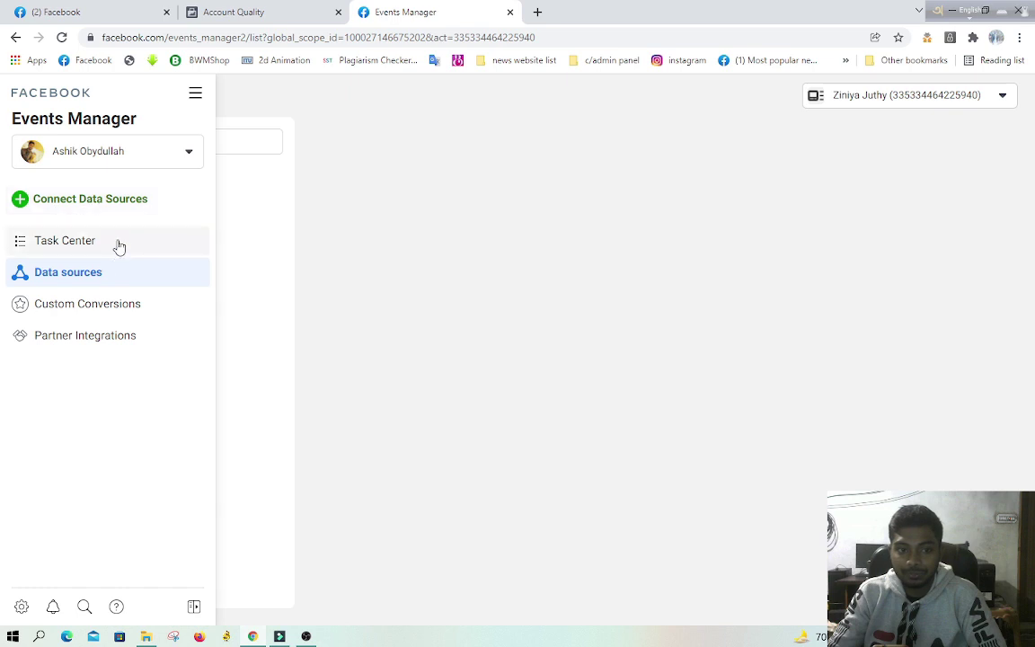
{"action": "left_click", "coordinate": [122, 308]}
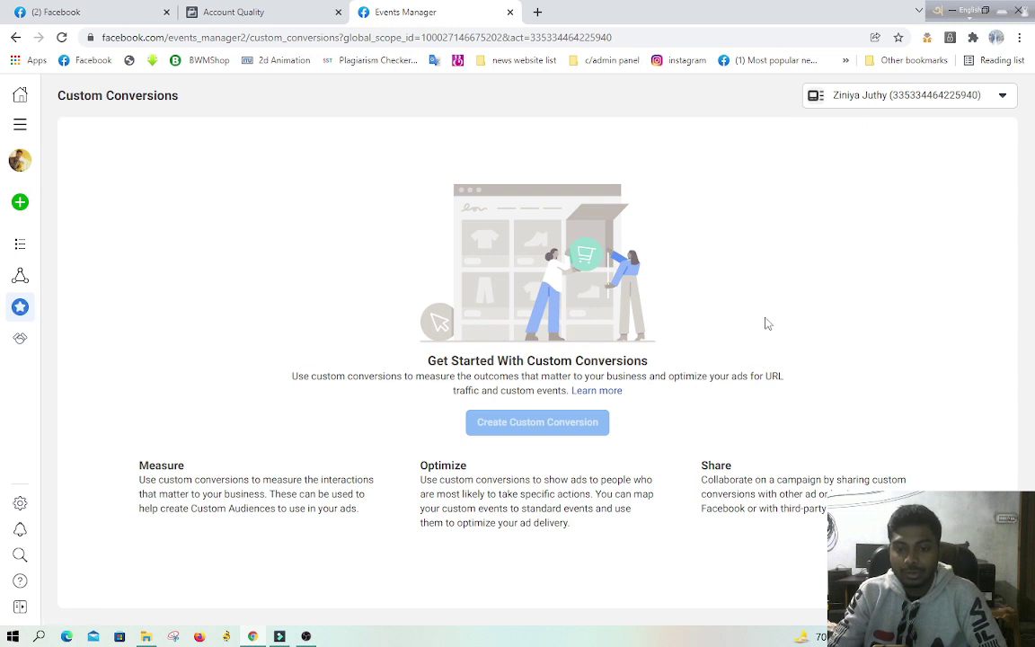
{"action": "mouse_move", "coordinate": [14, 349]}
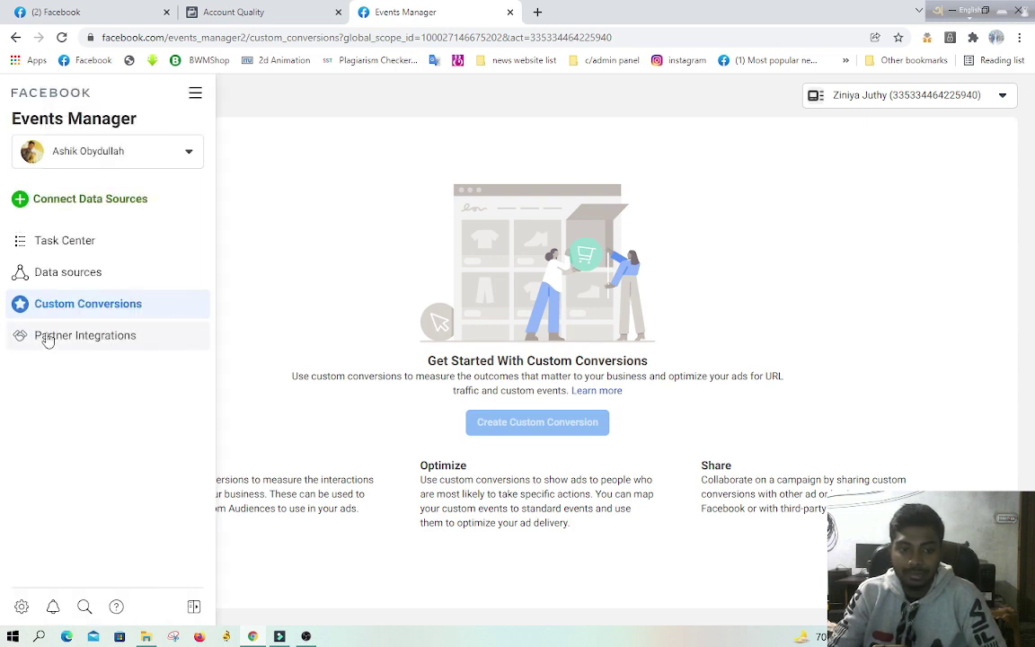
{"action": "left_click", "coordinate": [47, 337]}
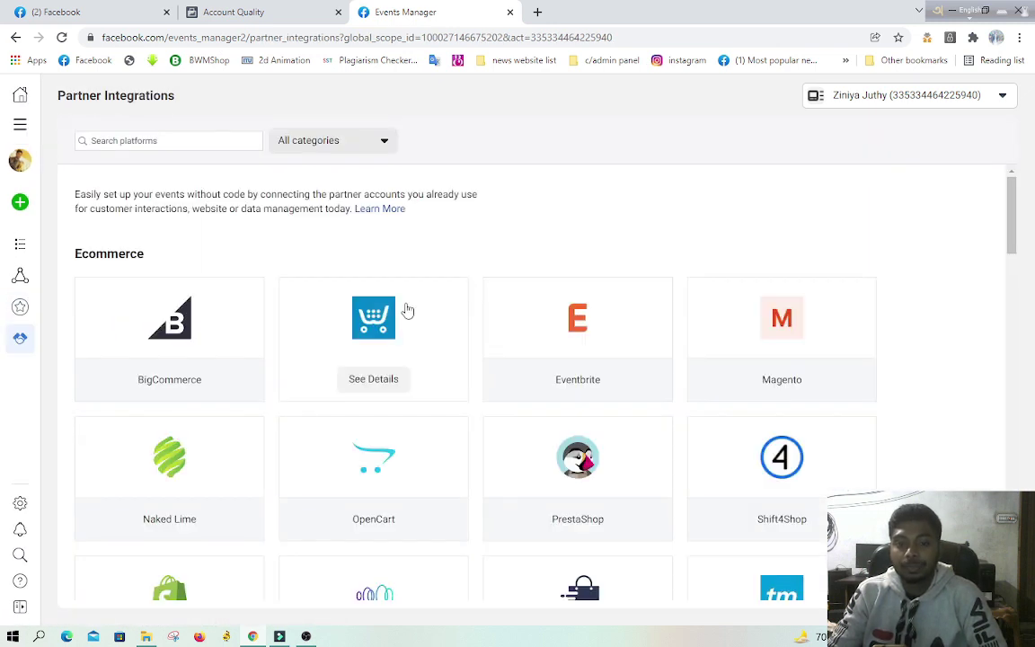
{"action": "scroll", "coordinate": [398, 315], "scroll_direction": "down", "scroll_amount": 8}
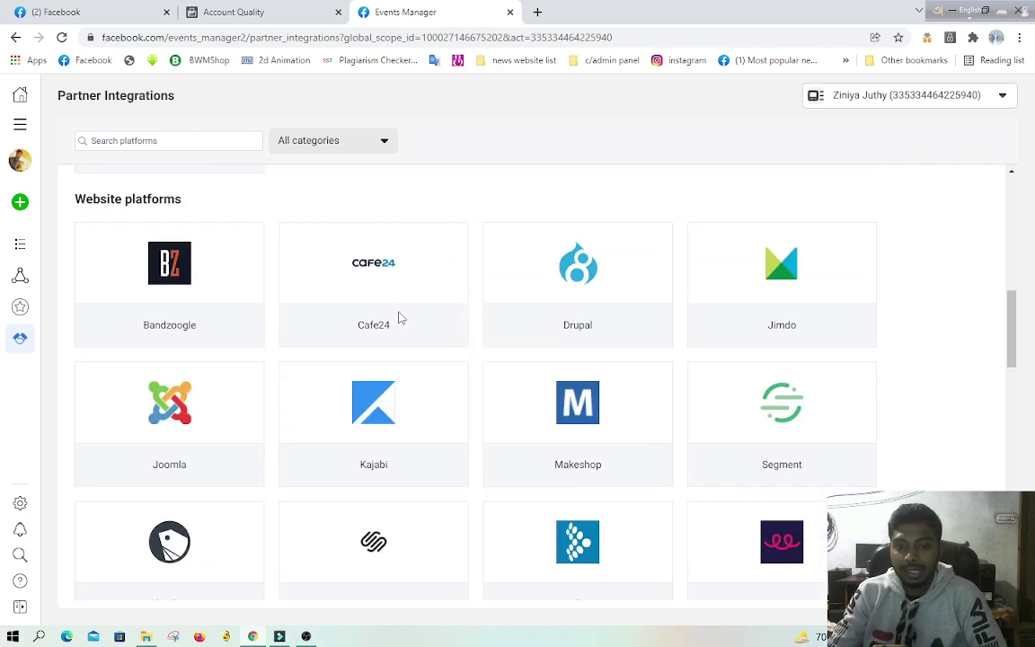
{"action": "scroll", "coordinate": [400, 316], "scroll_direction": "down", "scroll_amount": 6}
{"action": "scroll", "coordinate": [401, 318], "scroll_direction": "down", "scroll_amount": 3}
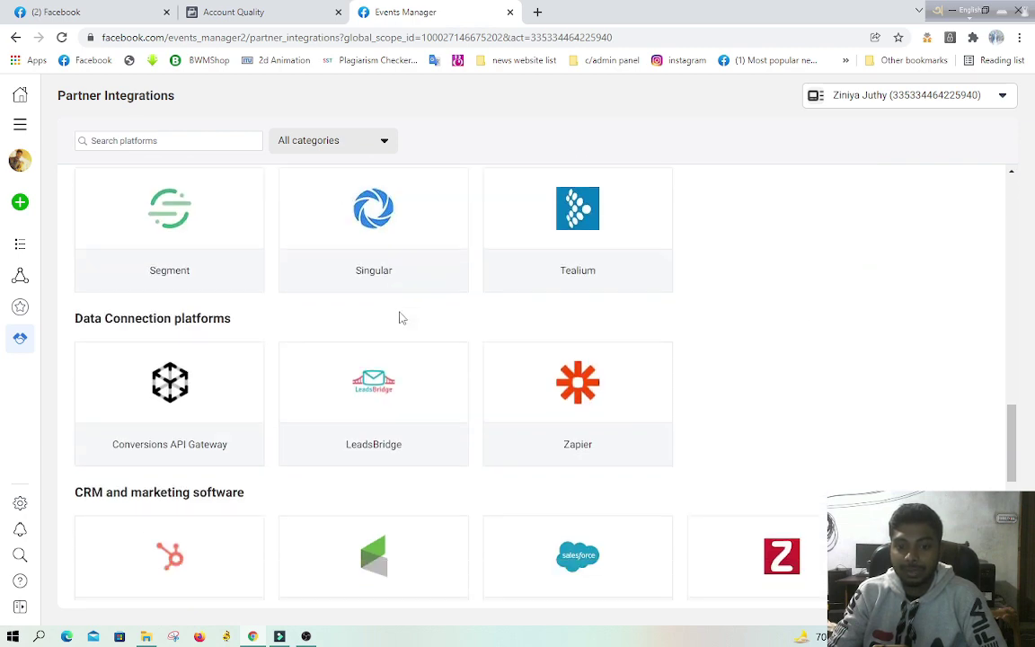
{"action": "scroll", "coordinate": [400, 318], "scroll_direction": "down", "scroll_amount": 4}
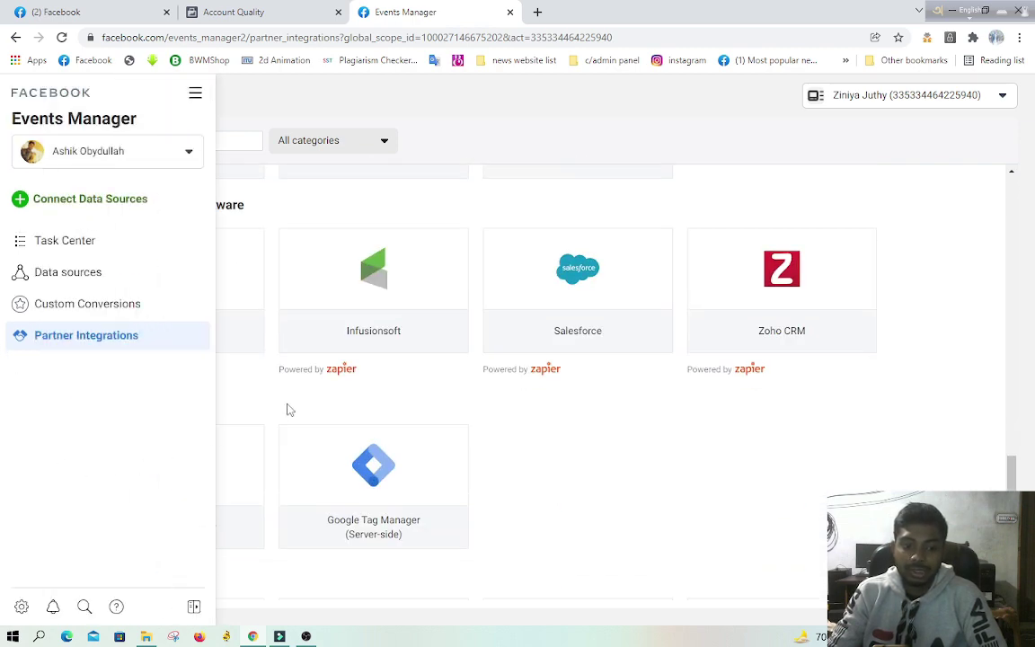
Step: Close Events Manager, check Ads Manager via All tools, then return to the business home
{"action": "left_click", "coordinate": [510, 12]}
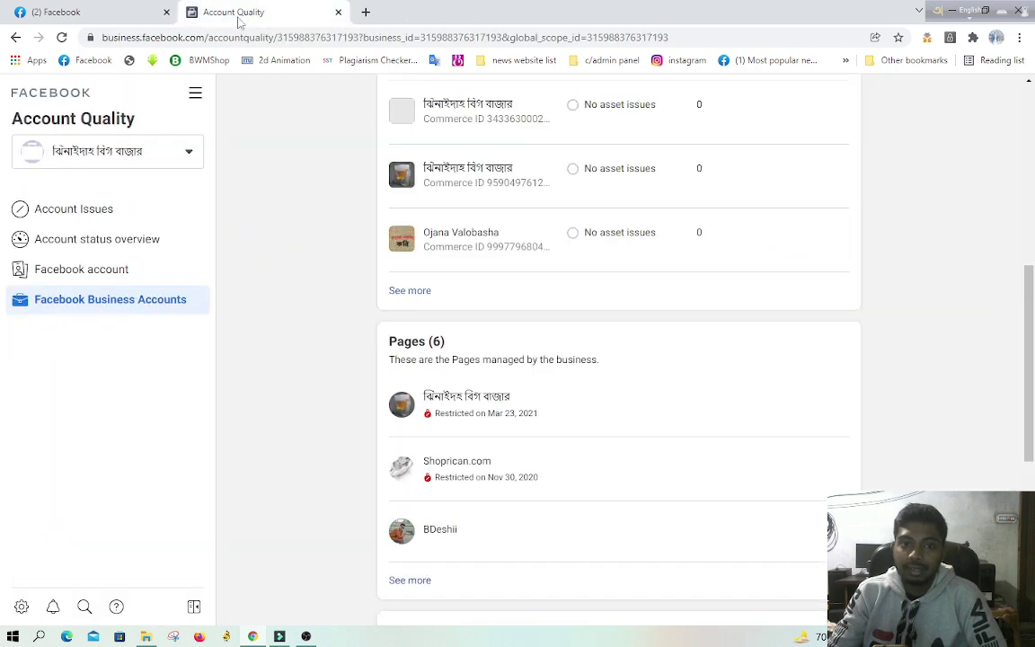
{"action": "scroll", "coordinate": [514, 347], "scroll_direction": "up", "scroll_amount": 10}
{"action": "left_click", "coordinate": [197, 94]}
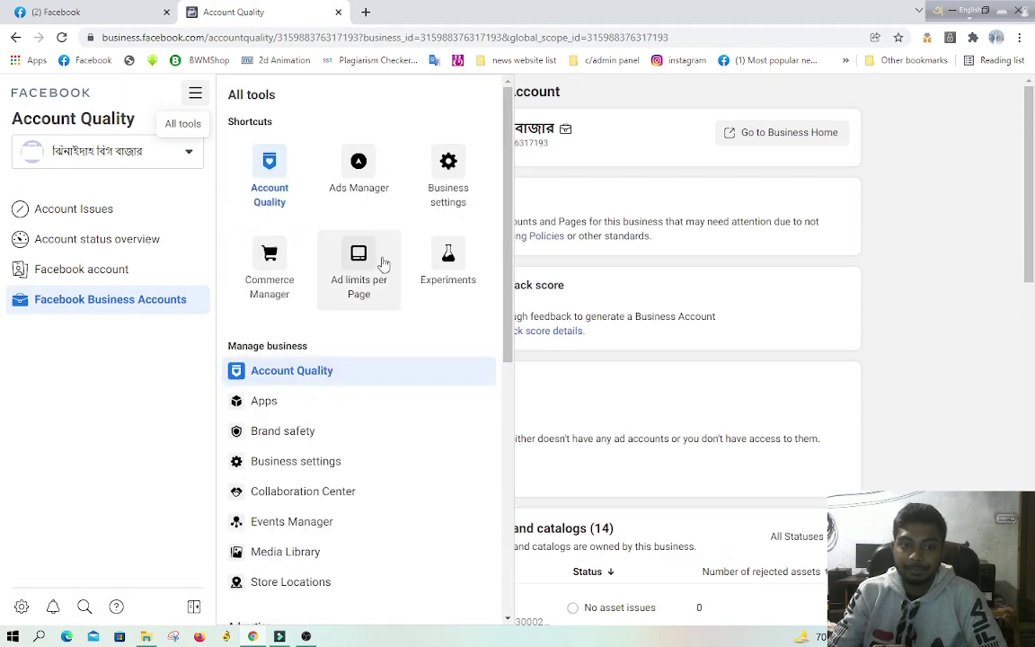
{"action": "left_click", "coordinate": [363, 187]}
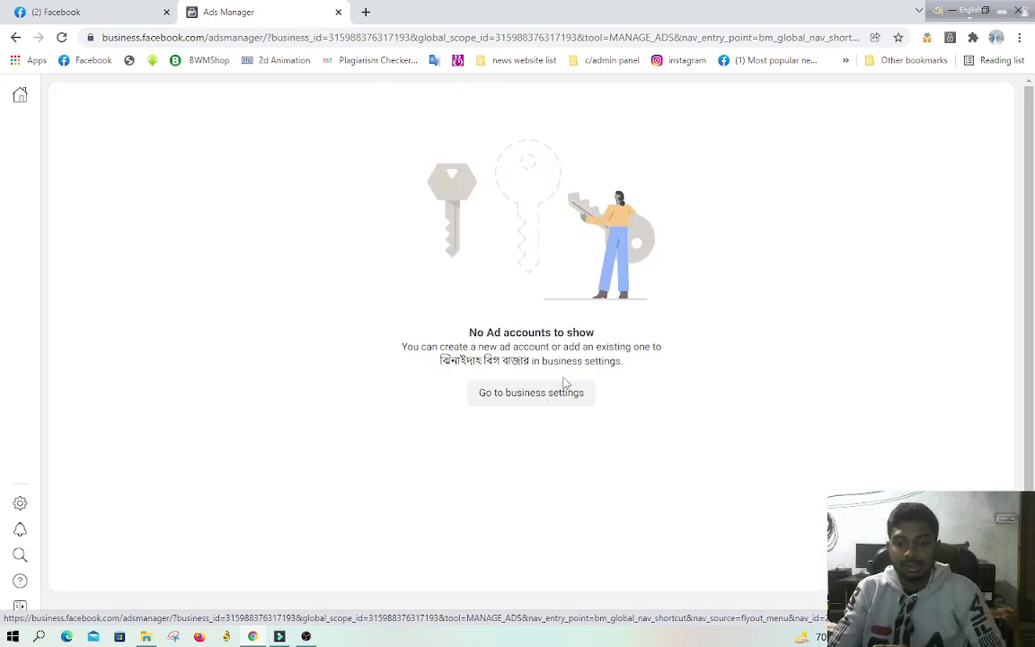
{"action": "mouse_move", "coordinate": [25, 478]}
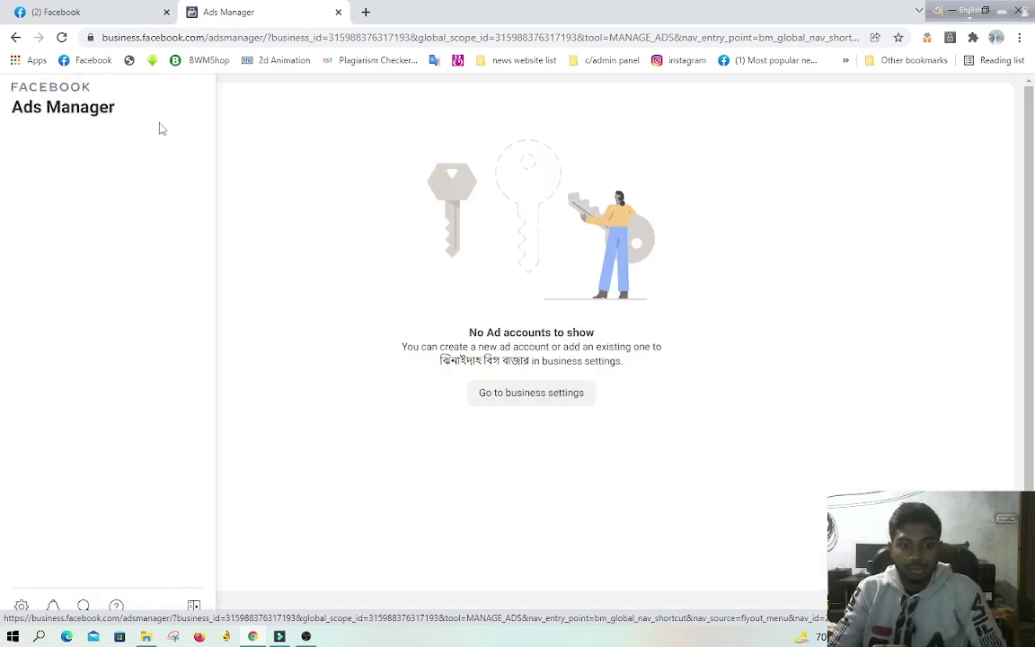
{"action": "left_click", "coordinate": [36, 90]}
Step: Close the Business Manager tab and open YouTube in a new tab
{"action": "left_click", "coordinate": [56, 11]}
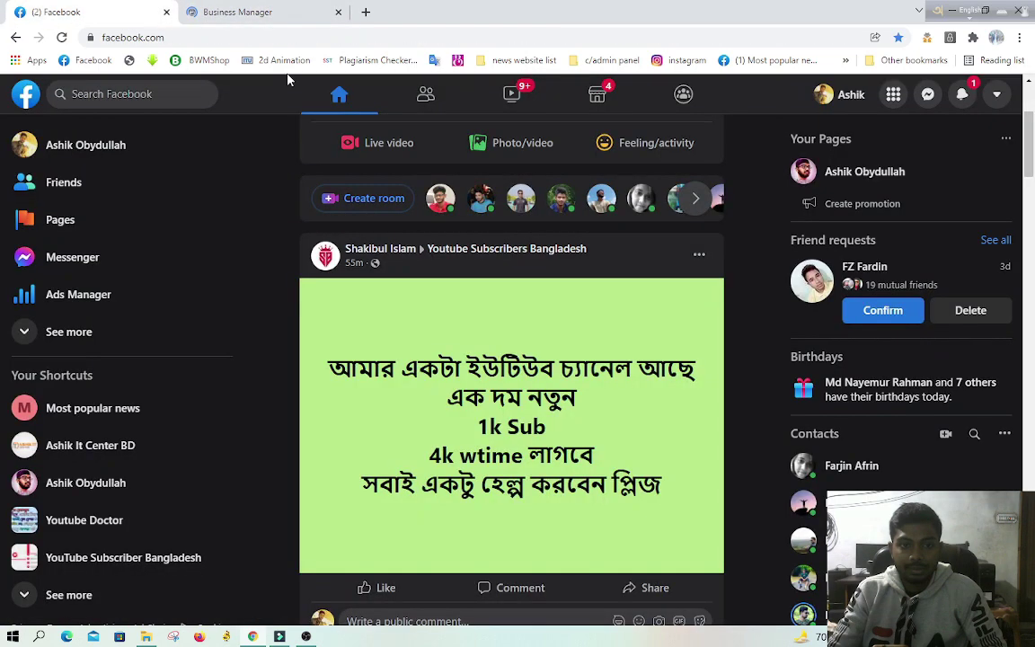
{"action": "middle_click", "coordinate": [243, 16]}
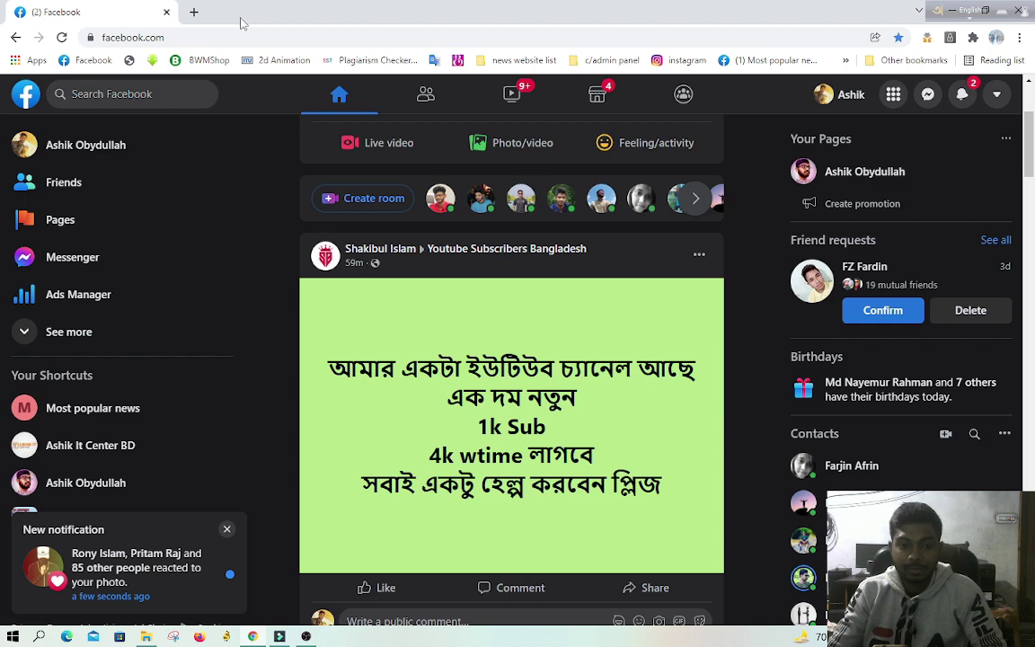
{"action": "left_click", "coordinate": [194, 12]}
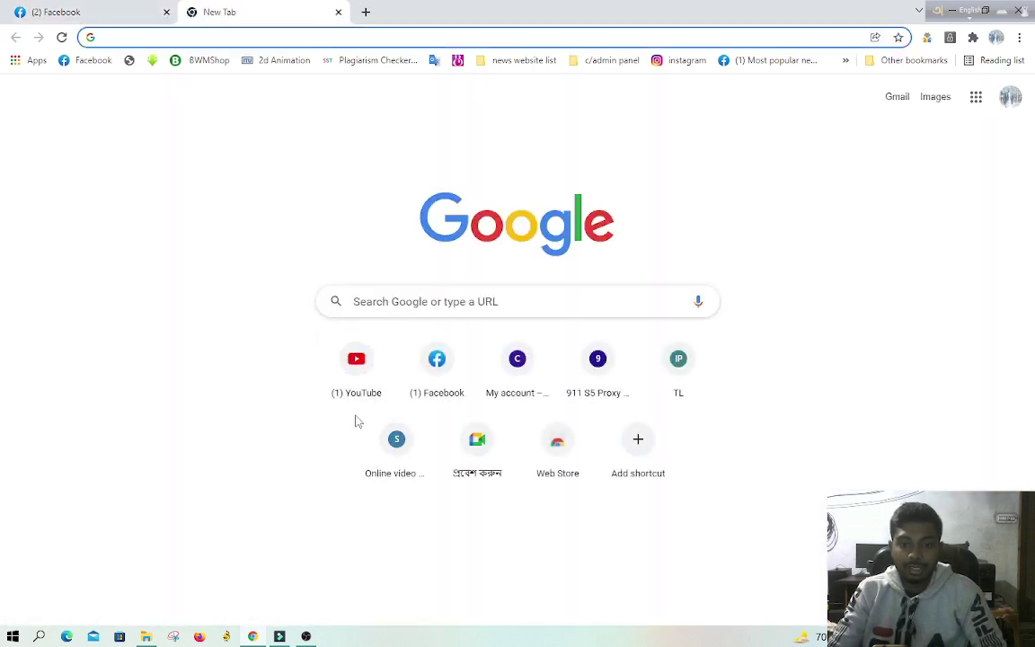
{"action": "left_click", "coordinate": [356, 394]}
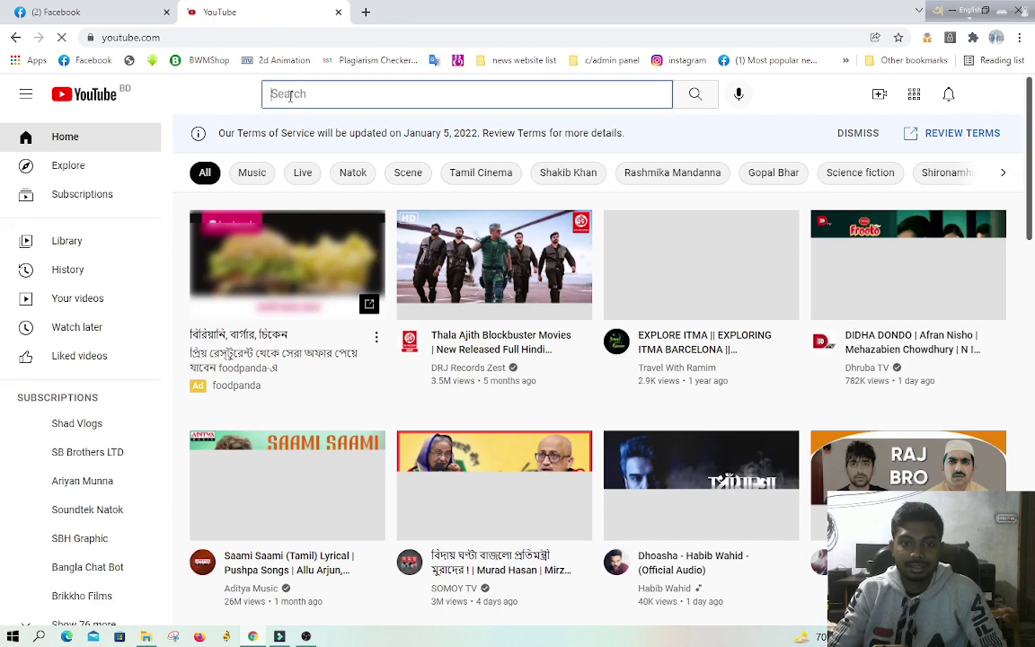
{"action": "left_click", "coordinate": [59, 9]}
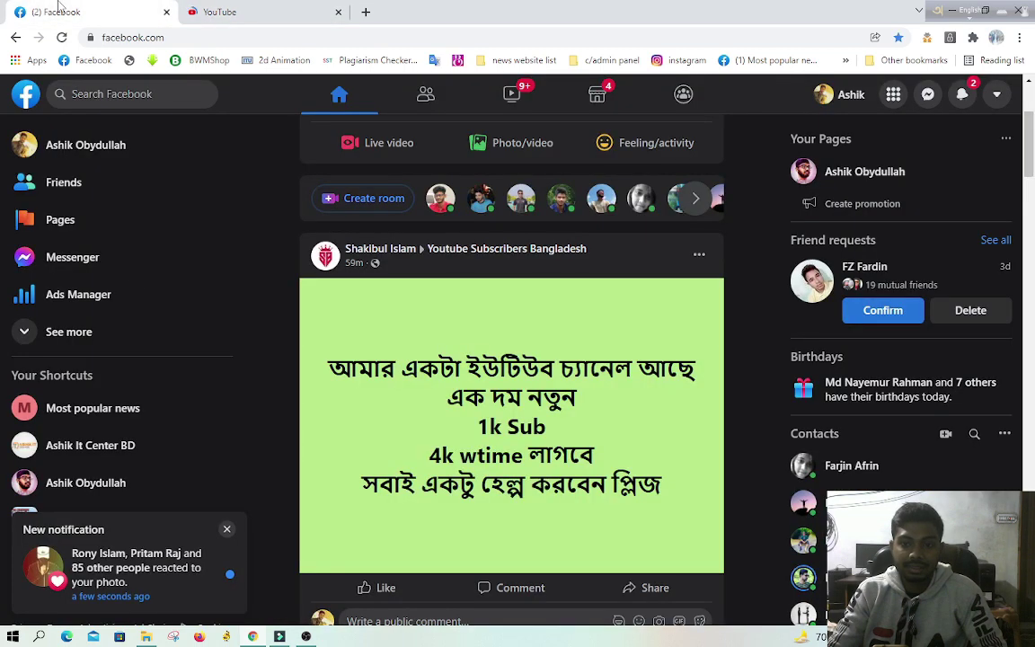
{"action": "left_click", "coordinate": [242, 9]}
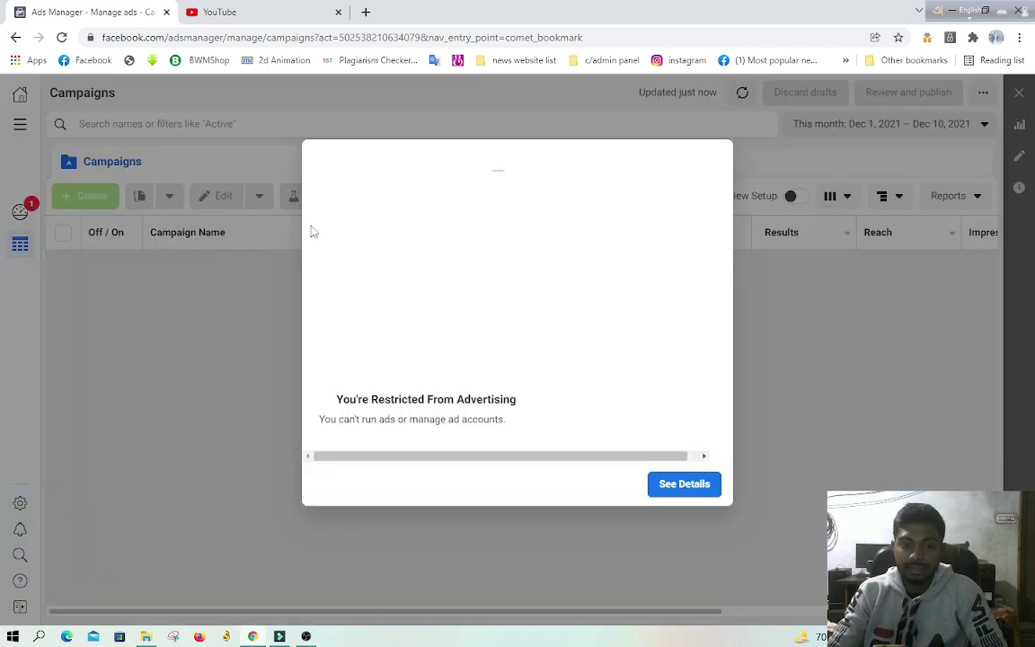
Step: Copy the word 'Restricted' from the Ads Manager restriction notice
{"action": "right_click", "coordinate": [399, 399]}
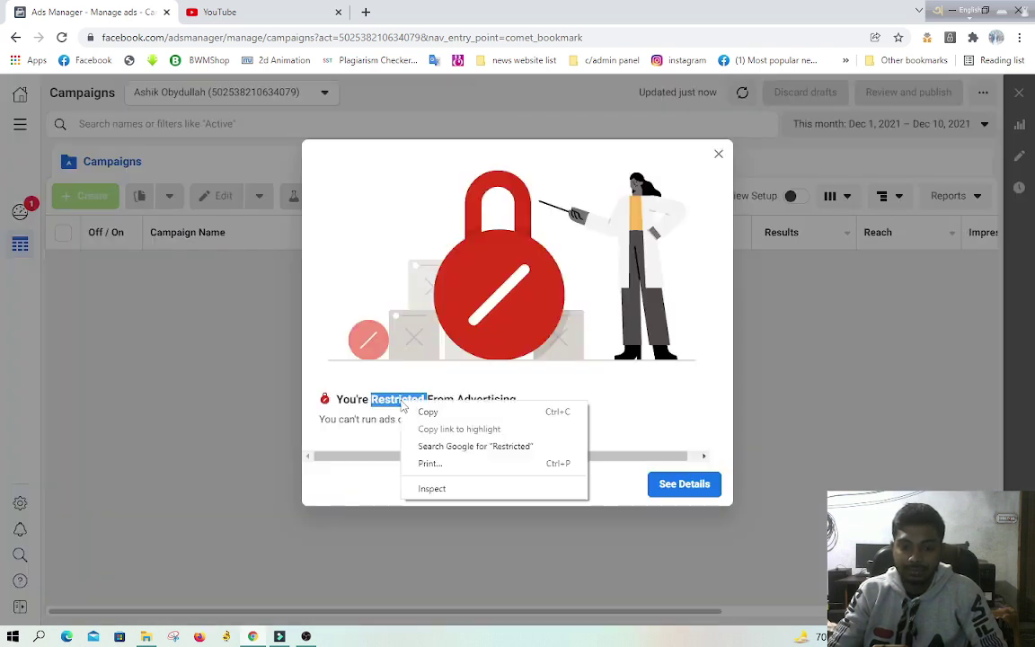
{"action": "key", "text": "Escape"}
{"action": "left_click", "coordinate": [220, 12]}
Step: Search YouTube for 'how to recover restricted facebook ads account'
{"action": "right_click", "coordinate": [279, 103]}
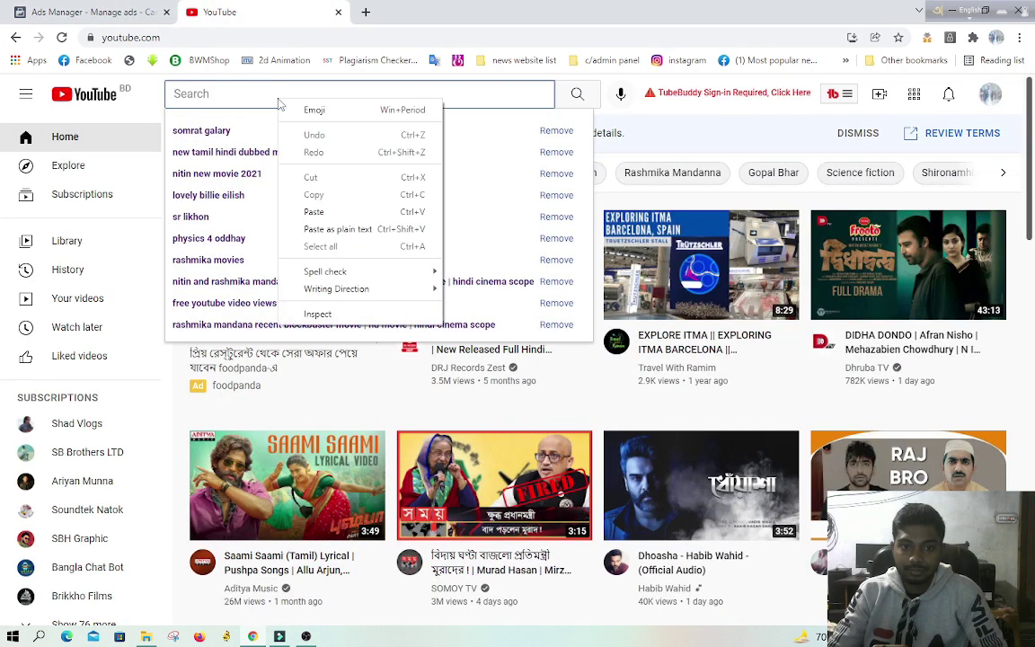
{"action": "left_click", "coordinate": [319, 212]}
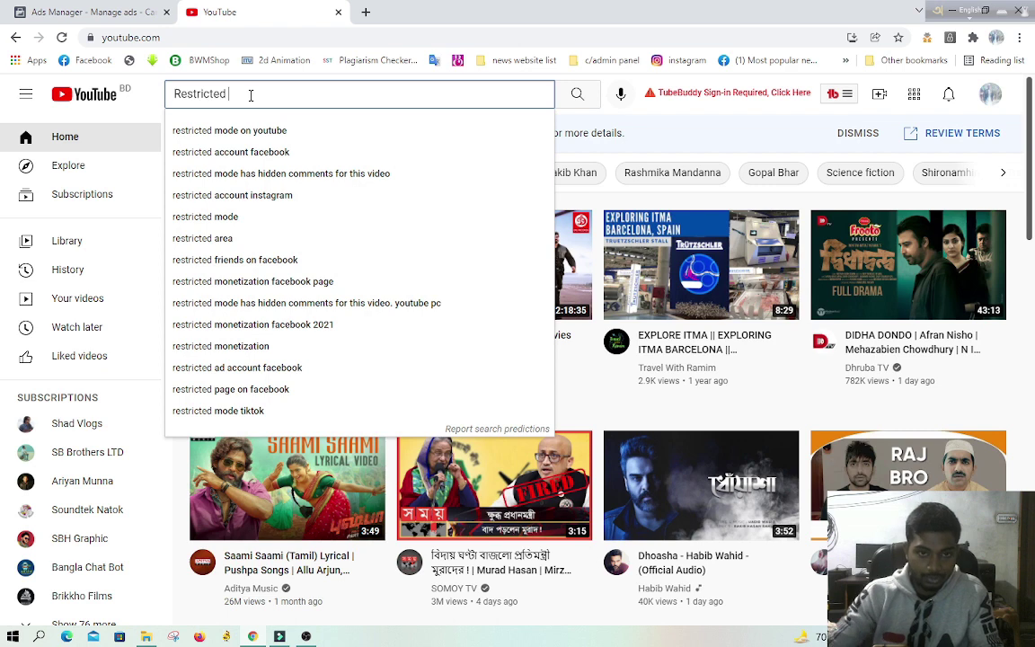
{"action": "left_click", "coordinate": [183, 93]}
{"action": "type", "text": "how to"}
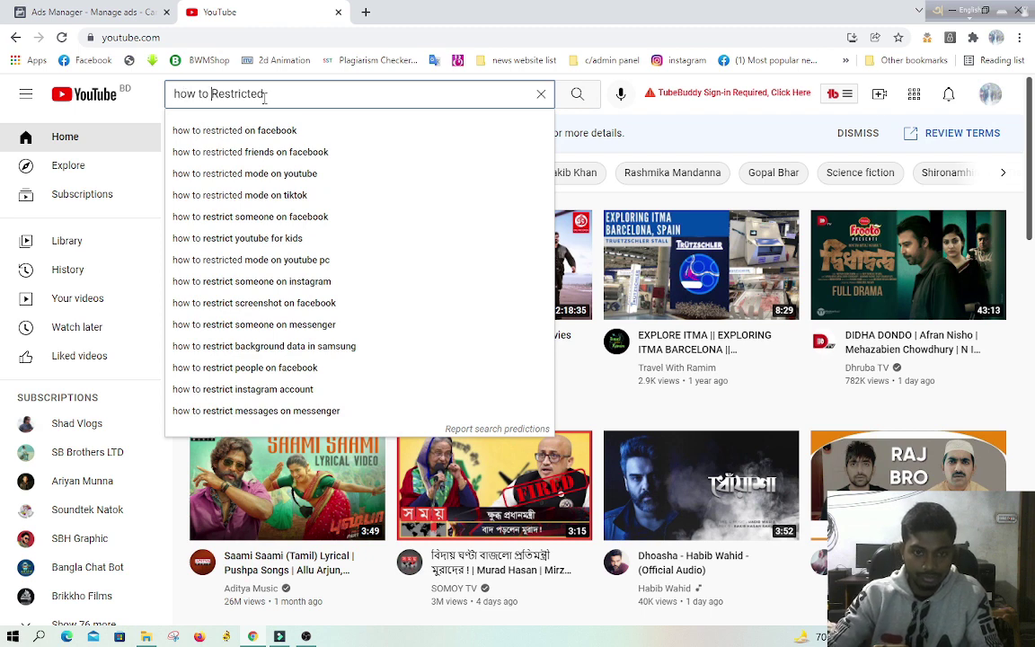
{"action": "type", "text": " ads"}
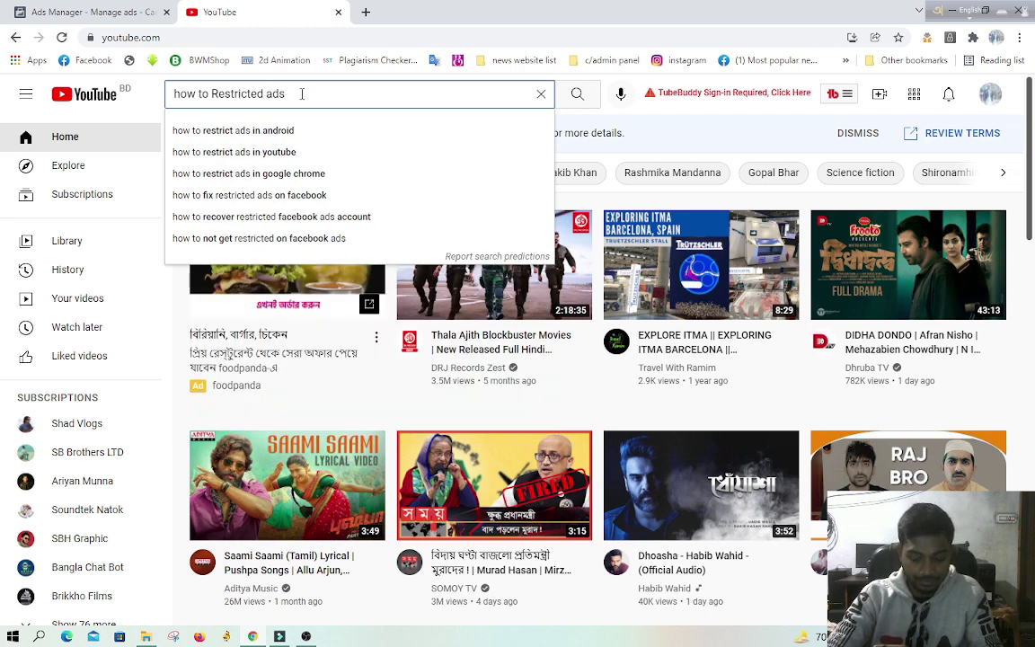
{"action": "key", "text": "BackSpace"}
{"action": "key", "text": "BackSpace"}
{"action": "key", "text": "BackSpace"}
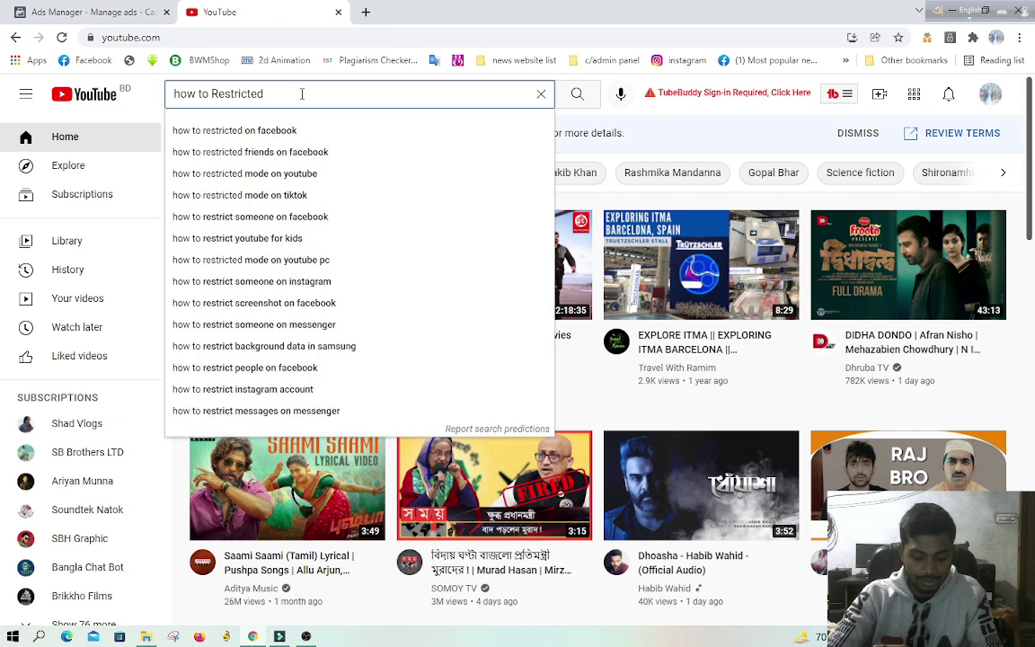
{"action": "type", "text": "faceb"}
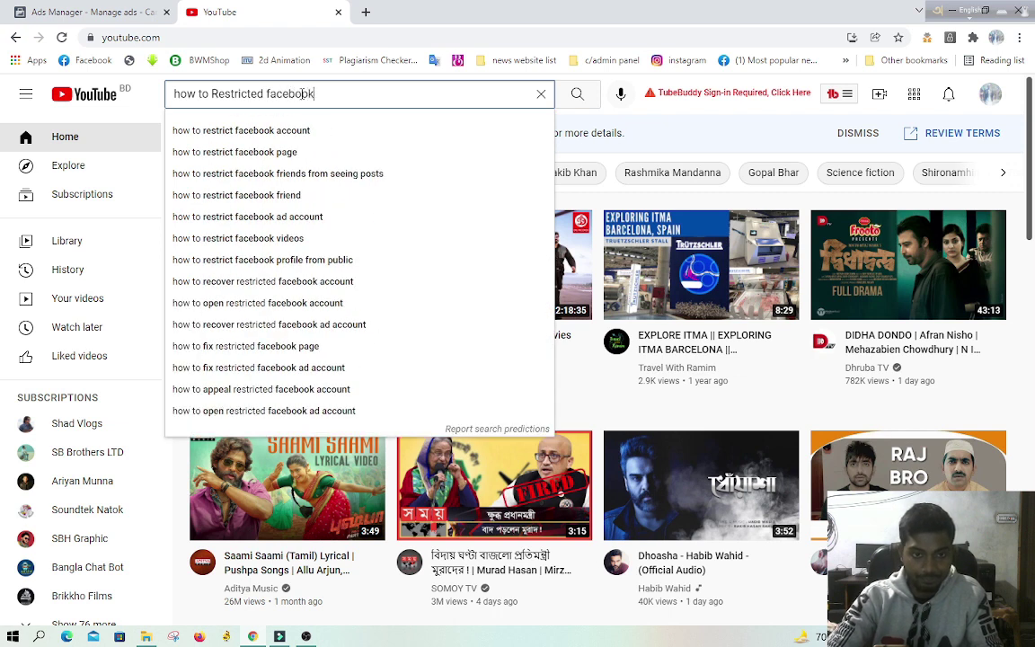
{"action": "type", "text": "ook "}
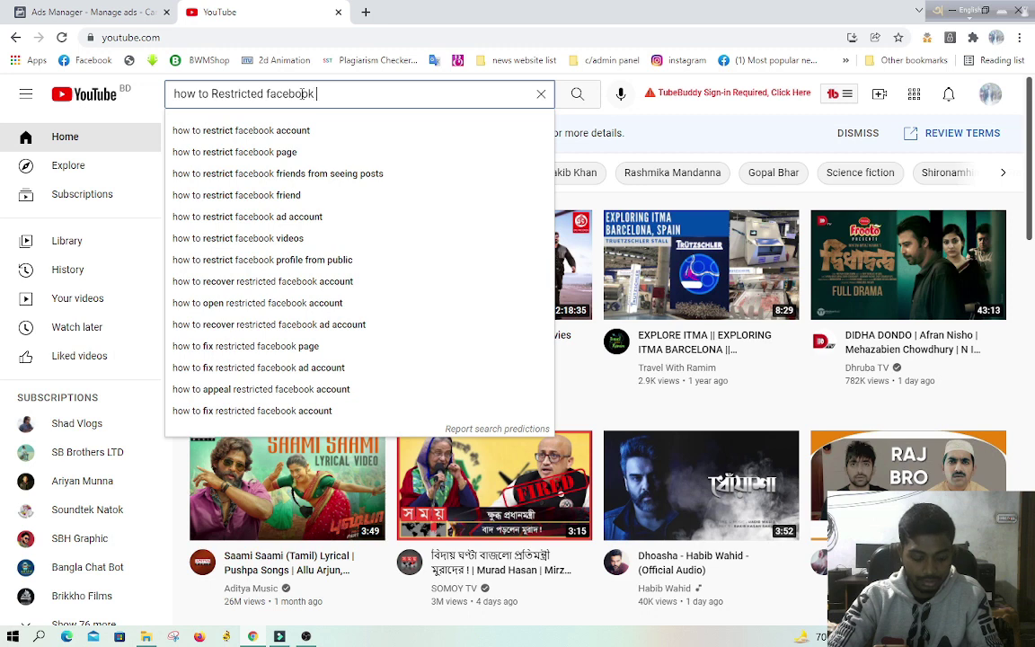
{"action": "type", "text": "ads"}
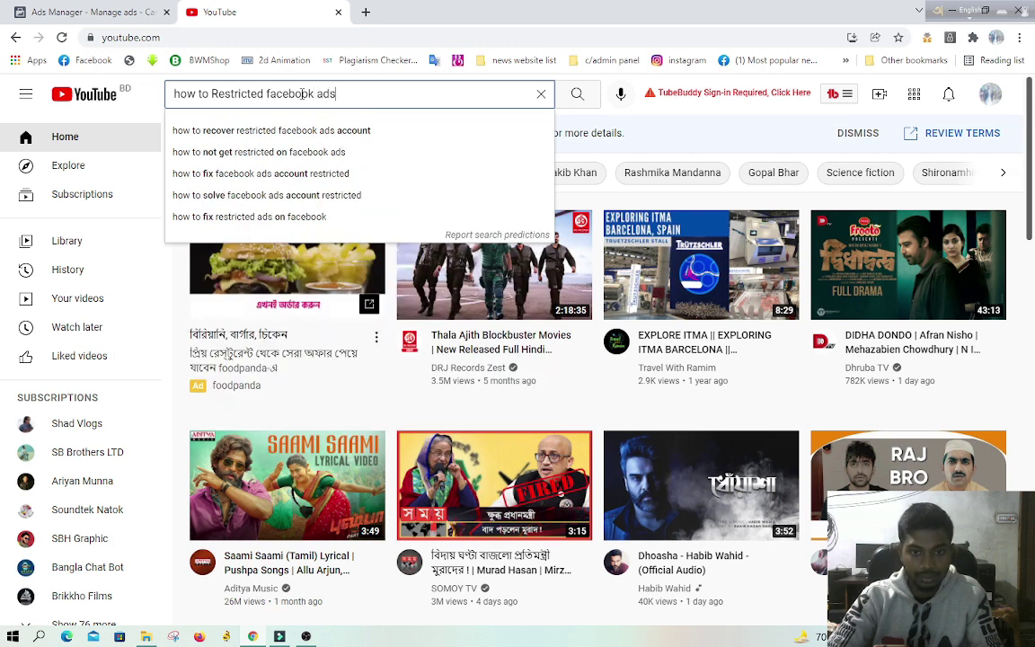
{"action": "left_click", "coordinate": [379, 137]}
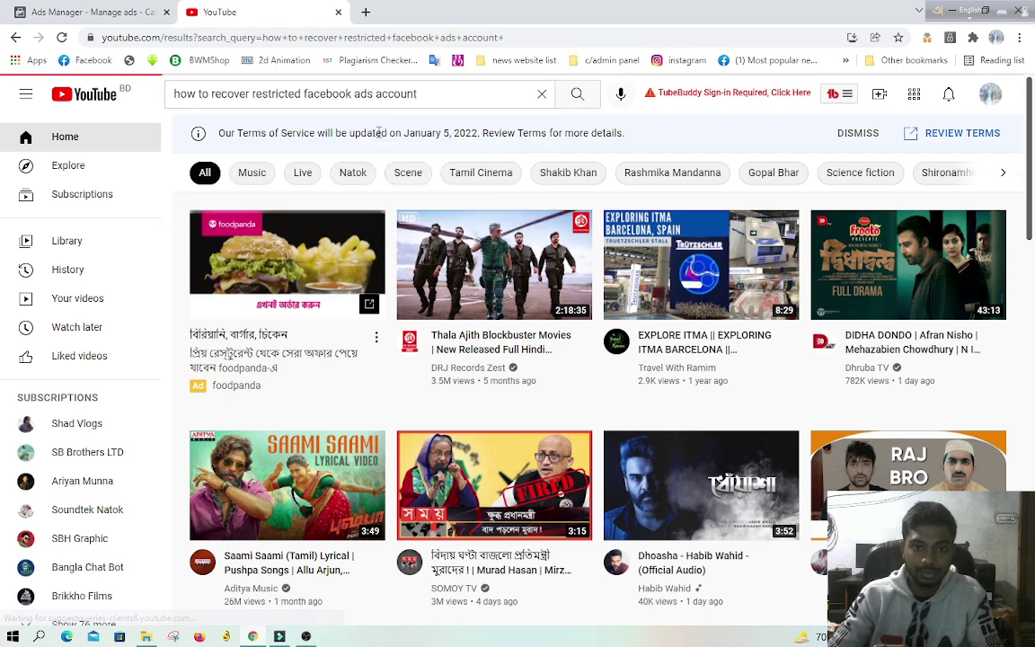
Step: Scroll through the video results, then return to Ads Manager
{"action": "scroll", "coordinate": [737, 304], "scroll_direction": "down", "scroll_amount": 1}
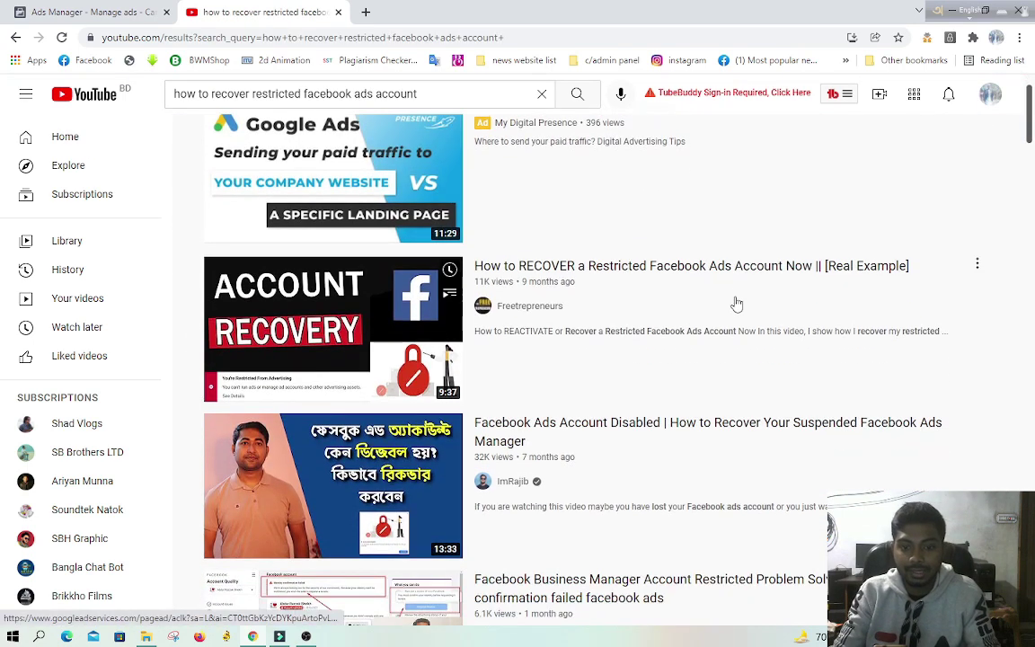
{"action": "mouse_move", "coordinate": [353, 325]}
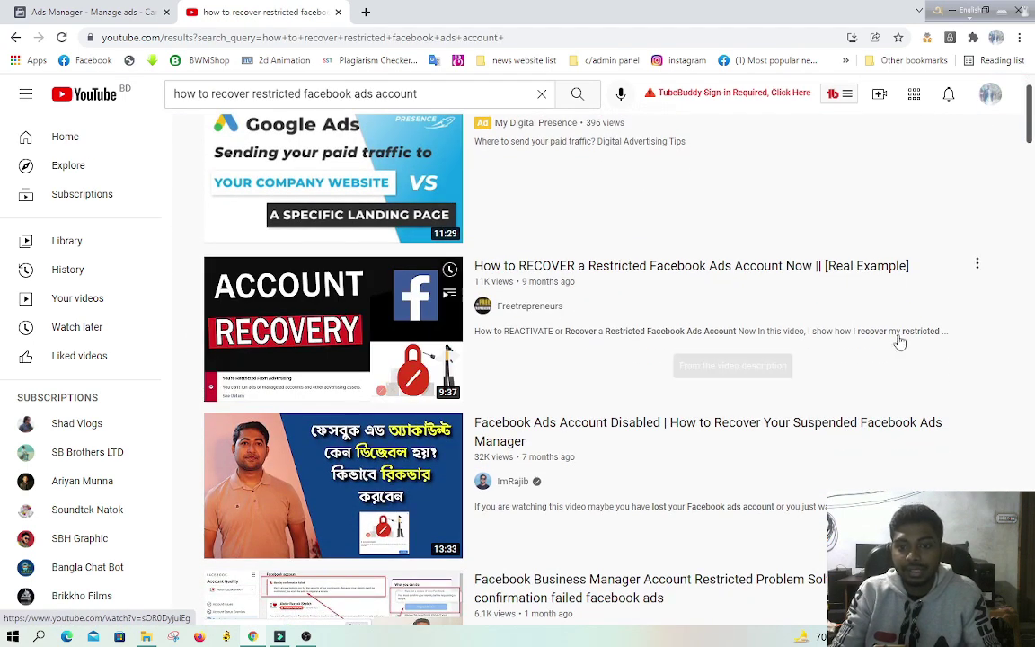
{"action": "scroll", "coordinate": [889, 332], "scroll_direction": "down", "scroll_amount": 2}
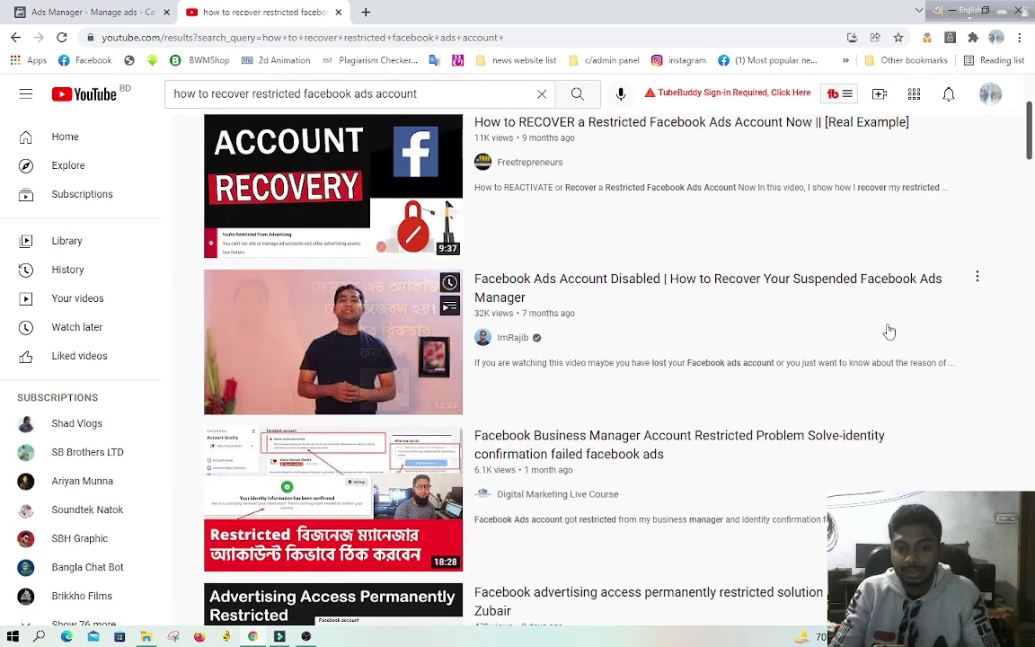
{"action": "scroll", "coordinate": [890, 332], "scroll_direction": "down", "scroll_amount": 2}
{"action": "scroll", "coordinate": [888, 335], "scroll_direction": "down", "scroll_amount": 1}
{"action": "scroll", "coordinate": [888, 334], "scroll_direction": "down", "scroll_amount": 8}
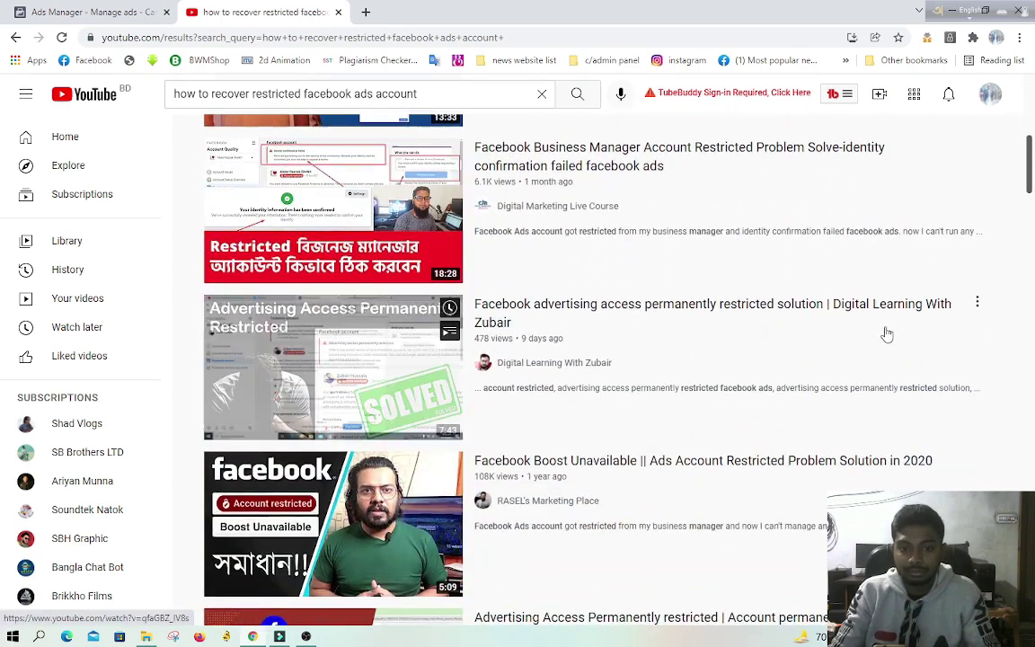
{"action": "scroll", "coordinate": [884, 334], "scroll_direction": "down", "scroll_amount": 15}
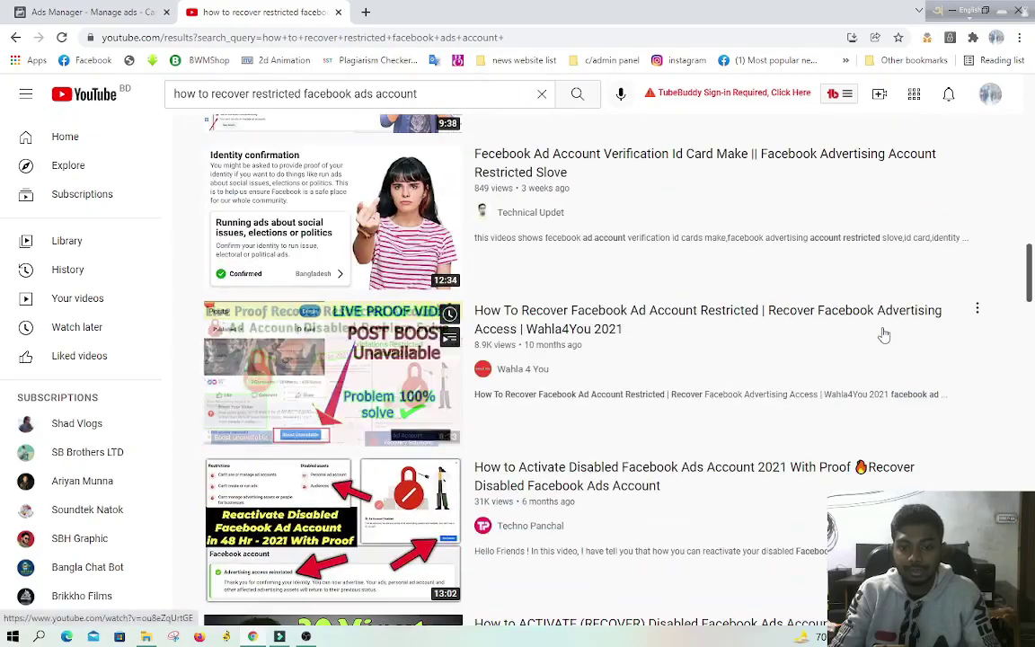
{"action": "scroll", "coordinate": [878, 335], "scroll_direction": "down", "scroll_amount": 12}
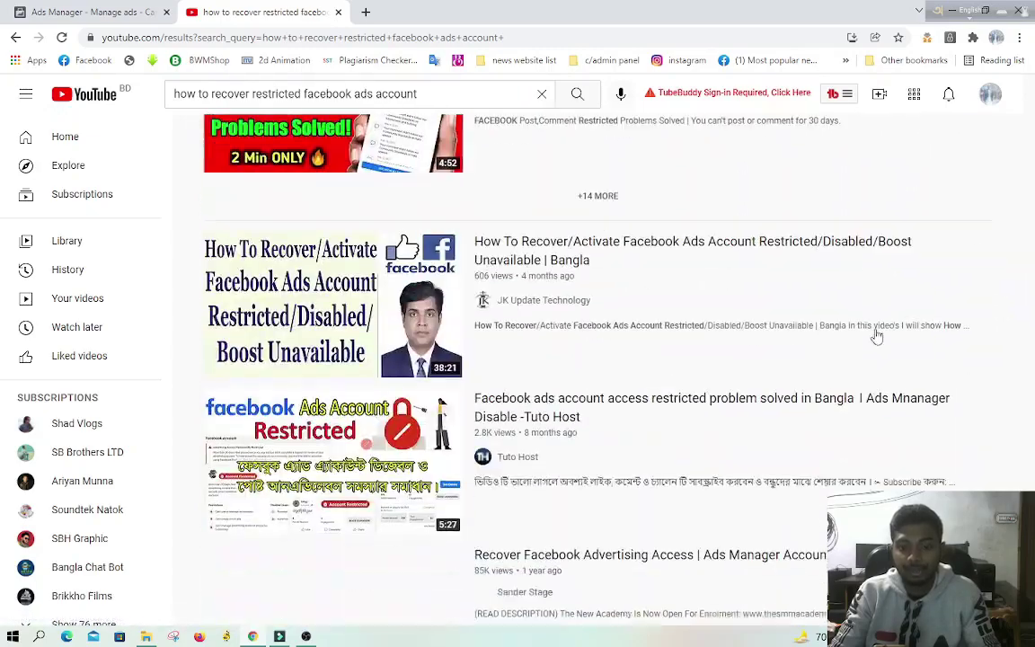
{"action": "scroll", "coordinate": [878, 329], "scroll_direction": "down", "scroll_amount": 10}
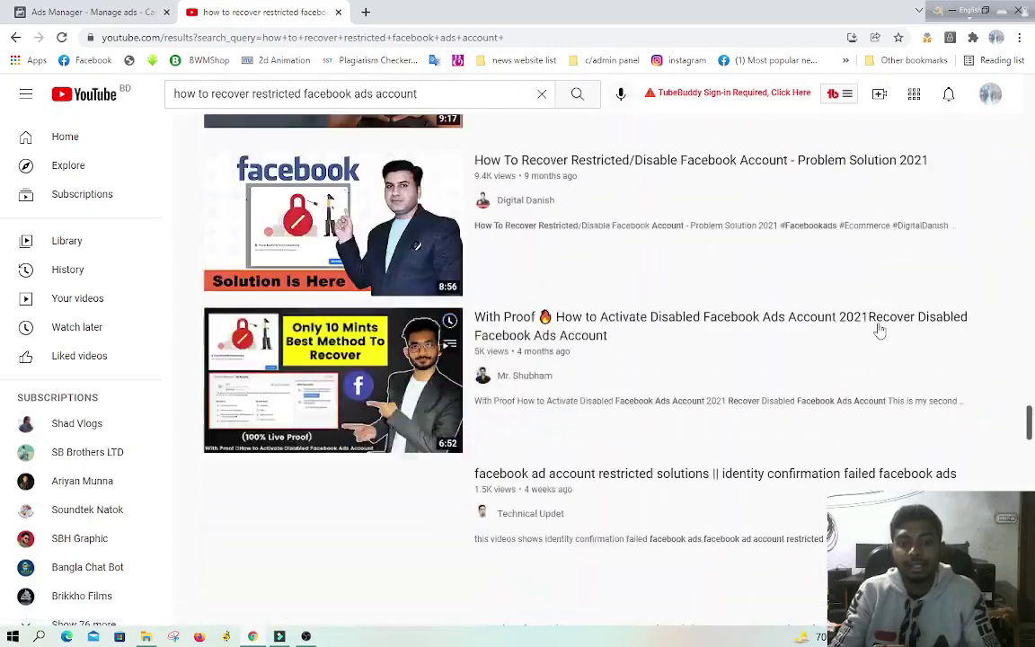
{"action": "left_click", "coordinate": [9, 11]}
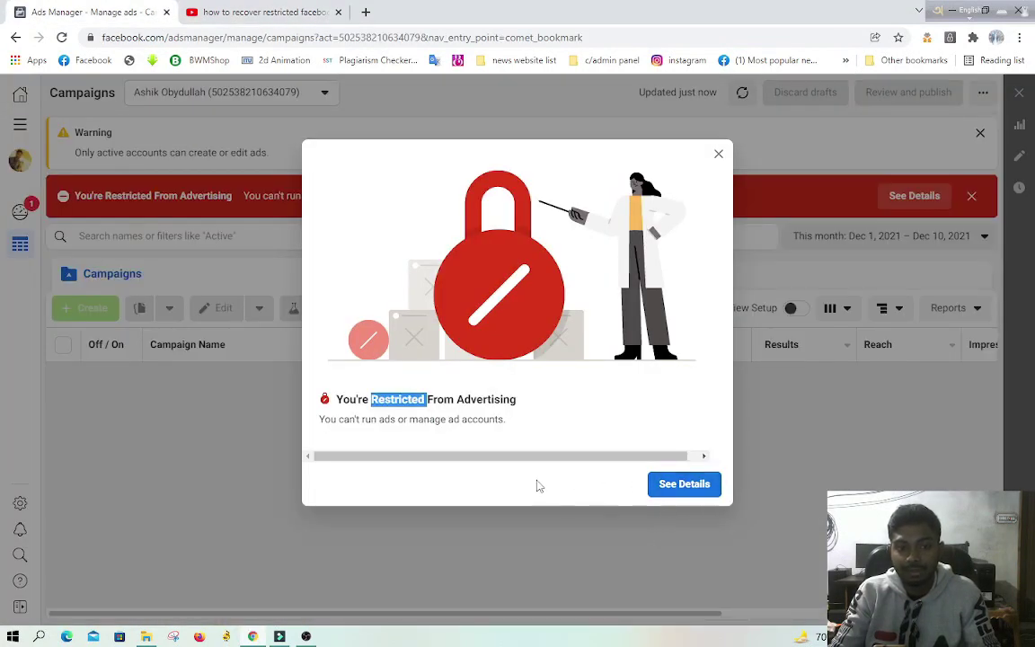
Step: Open the advertising restriction details and the 222 ad account's review page
{"action": "left_click", "coordinate": [687, 486]}
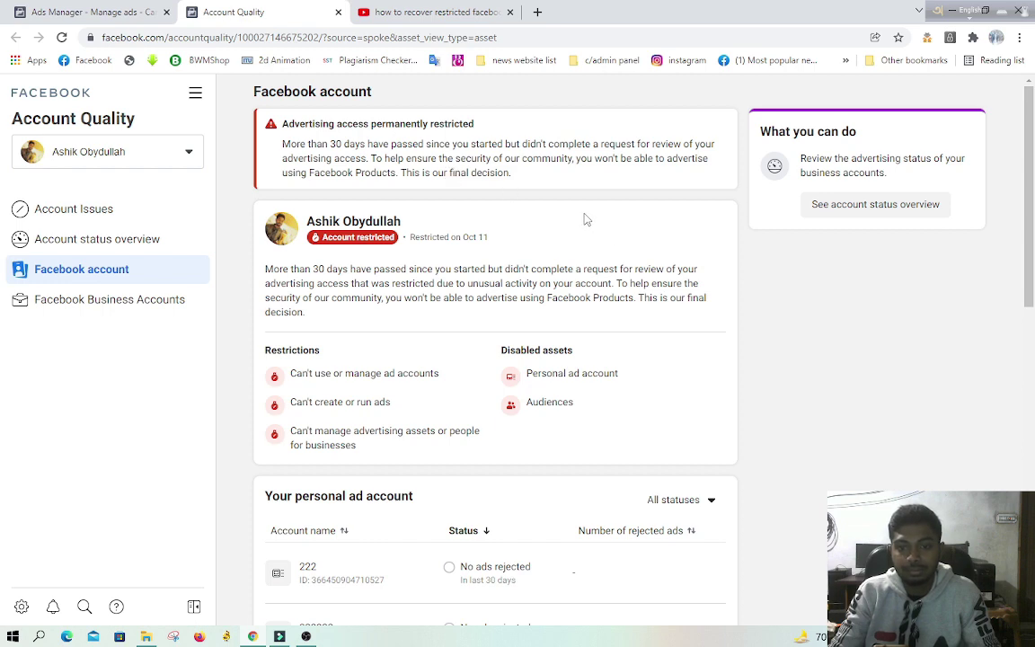
{"action": "scroll", "coordinate": [605, 202], "scroll_direction": "down", "scroll_amount": 3}
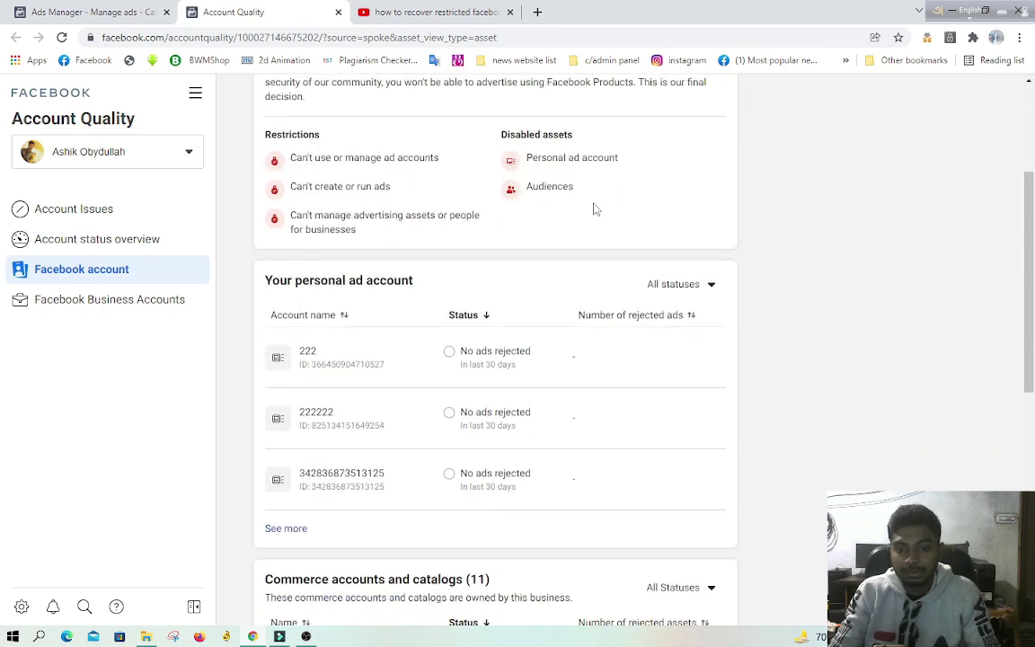
{"action": "left_click", "coordinate": [473, 351]}
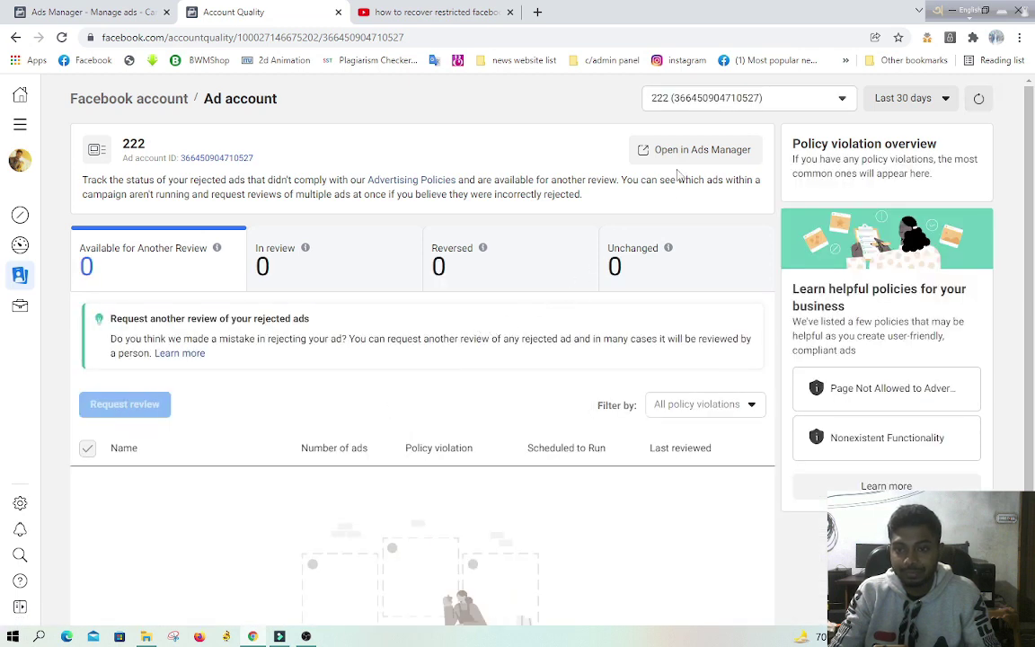
Step: Switch to the 222222 ad account and open it in Ads Manager
{"action": "left_click", "coordinate": [731, 108]}
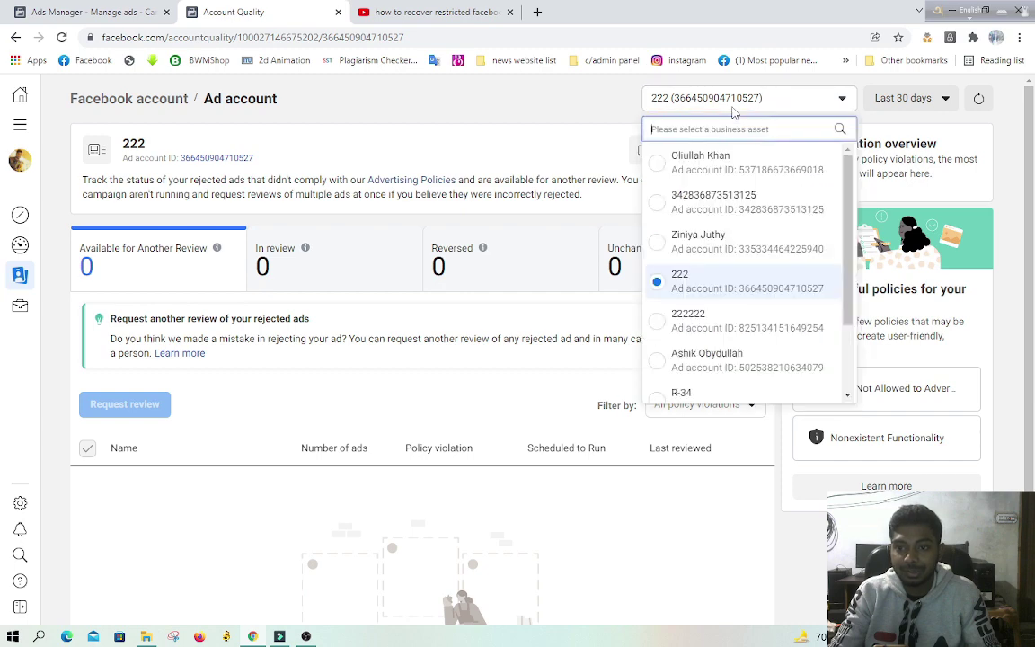
{"action": "scroll", "coordinate": [729, 331], "scroll_direction": "down", "scroll_amount": 3}
{"action": "left_click", "coordinate": [726, 223]}
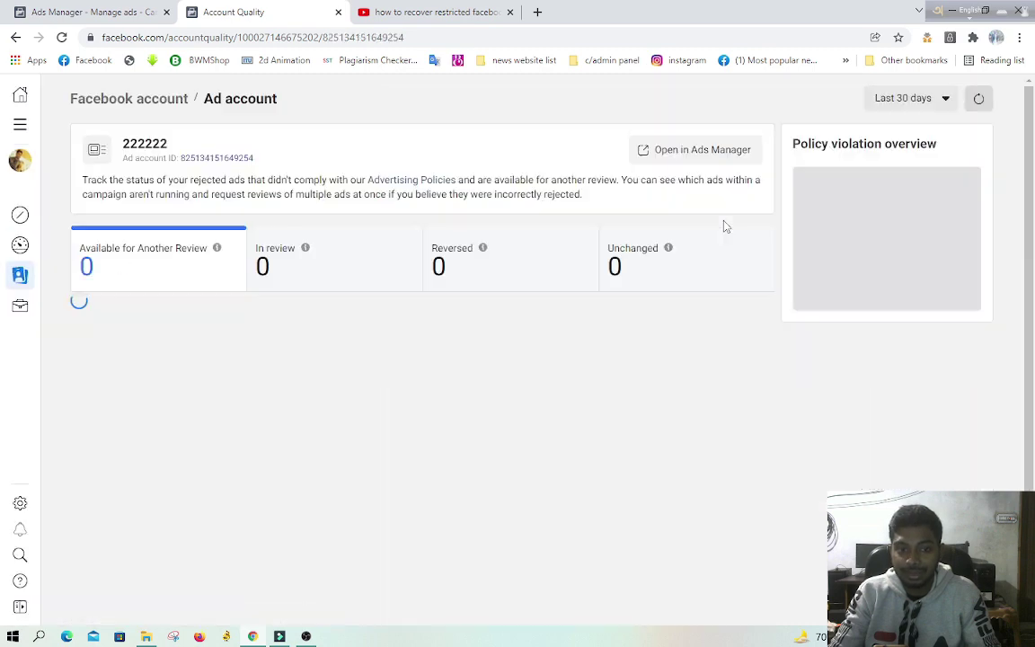
{"action": "scroll", "coordinate": [503, 347], "scroll_direction": "down", "scroll_amount": 3}
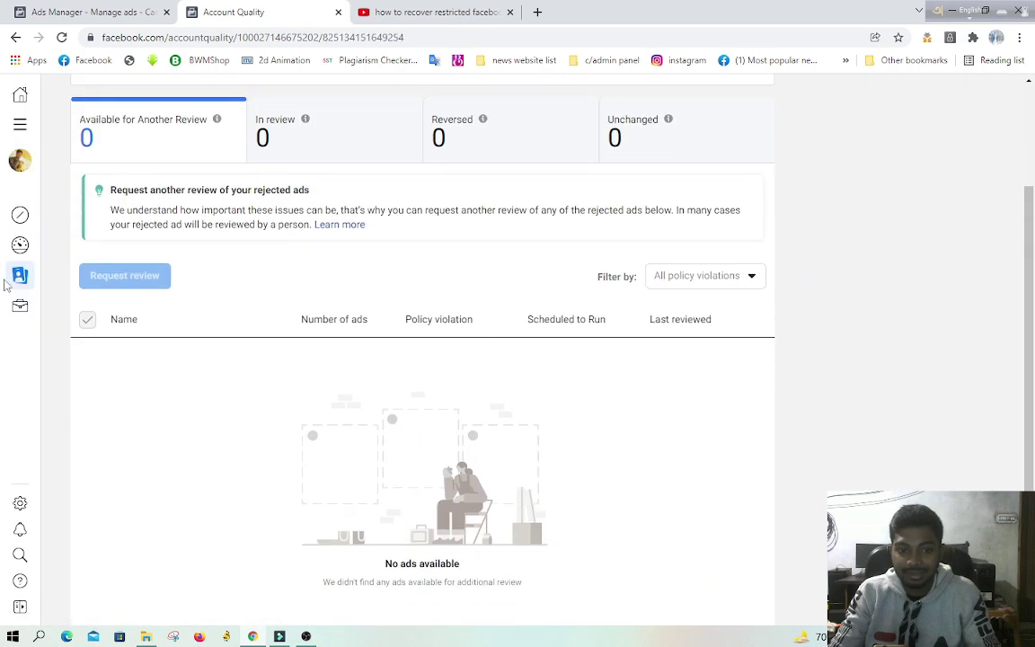
{"action": "scroll", "coordinate": [196, 246], "scroll_direction": "up", "scroll_amount": 3}
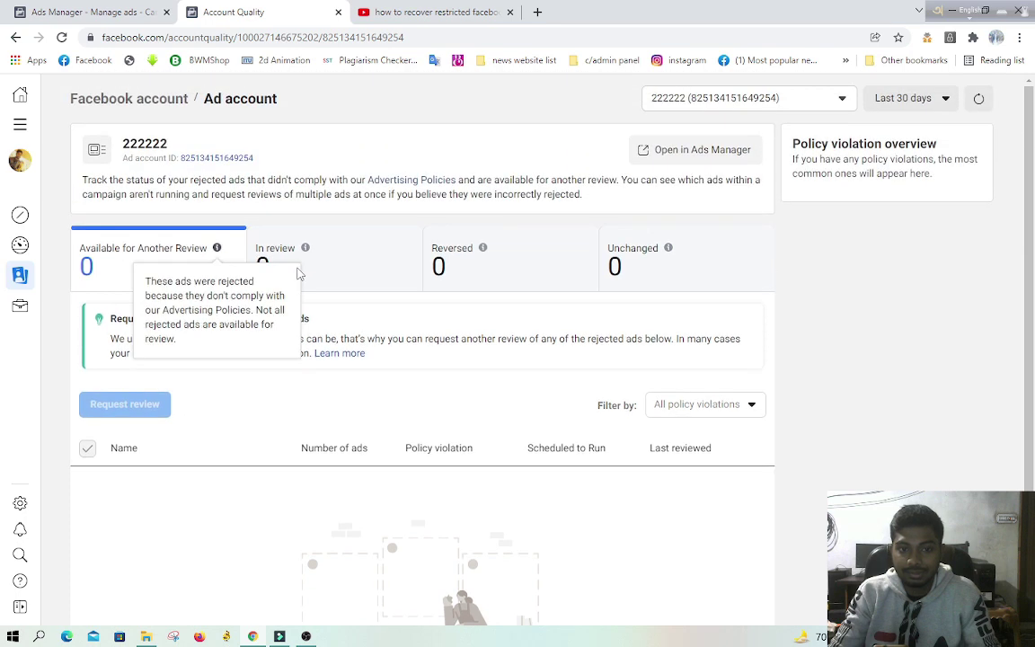
{"action": "left_click", "coordinate": [697, 153]}
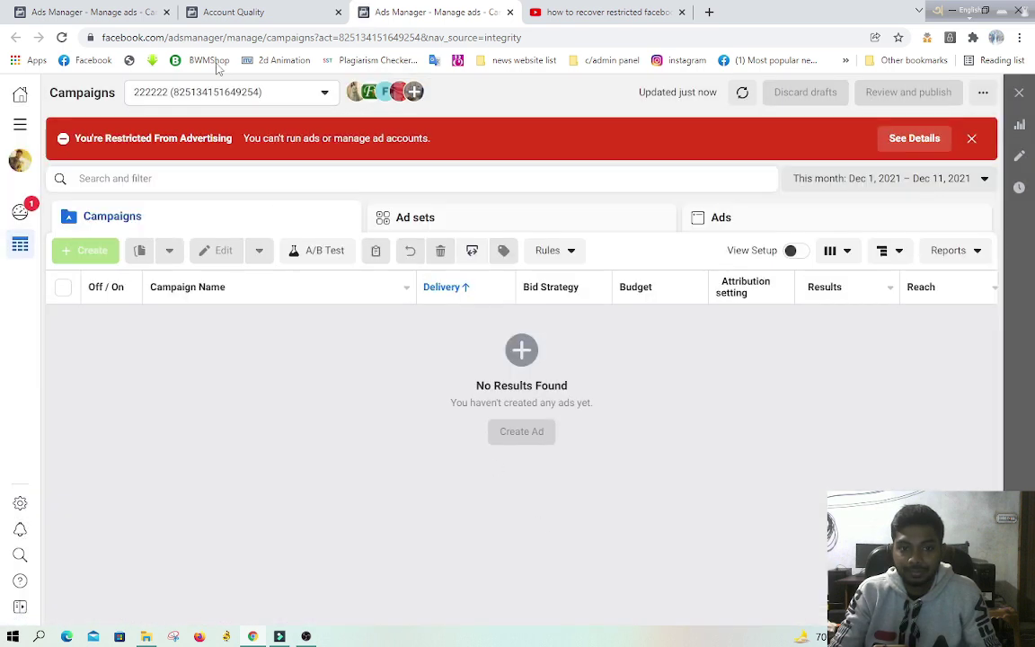
Step: Switch Ads Manager to the personal ad account, then R-34, and dismiss the restriction notice
{"action": "left_click", "coordinate": [235, 95]}
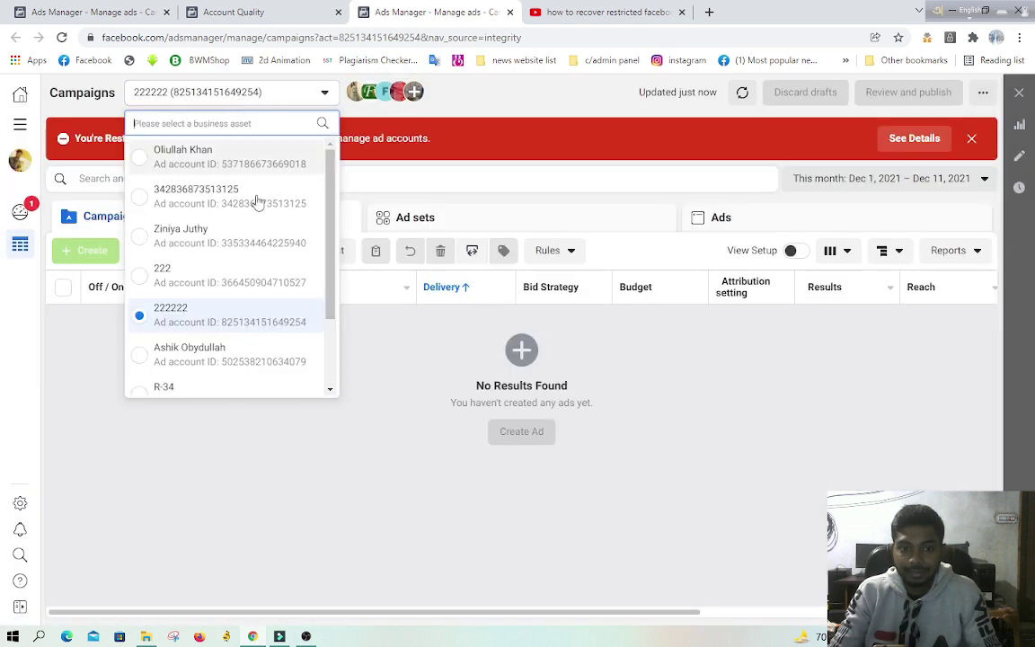
{"action": "scroll", "coordinate": [225, 234], "scroll_direction": "down", "scroll_amount": 3}
{"action": "left_click", "coordinate": [212, 254]}
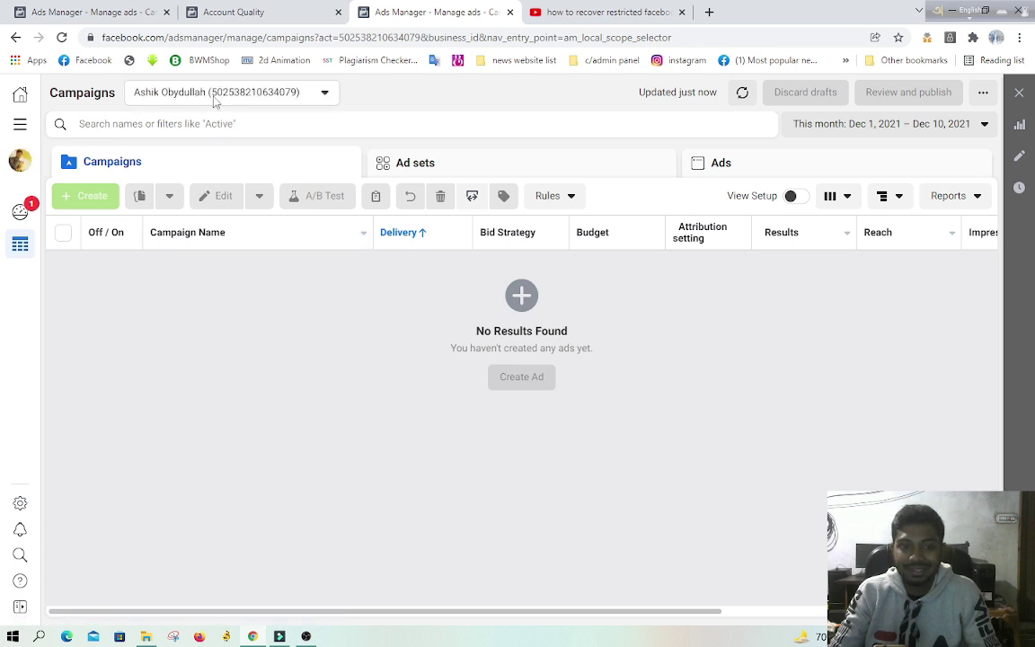
{"action": "left_click", "coordinate": [214, 99]}
{"action": "scroll", "coordinate": [235, 236], "scroll_direction": "down", "scroll_amount": 3}
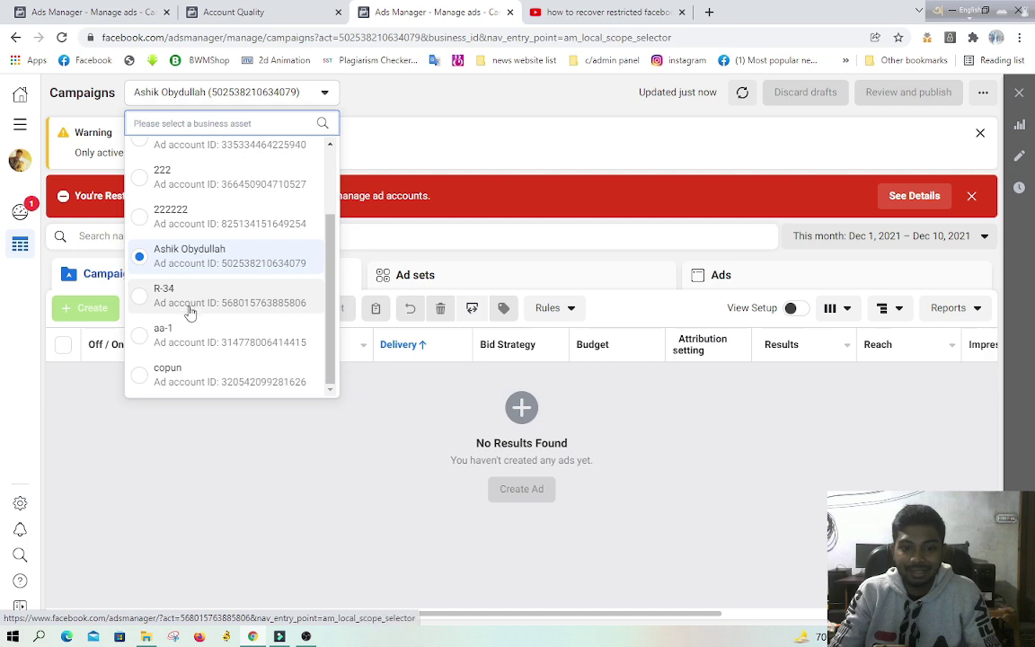
{"action": "left_click", "coordinate": [190, 307]}
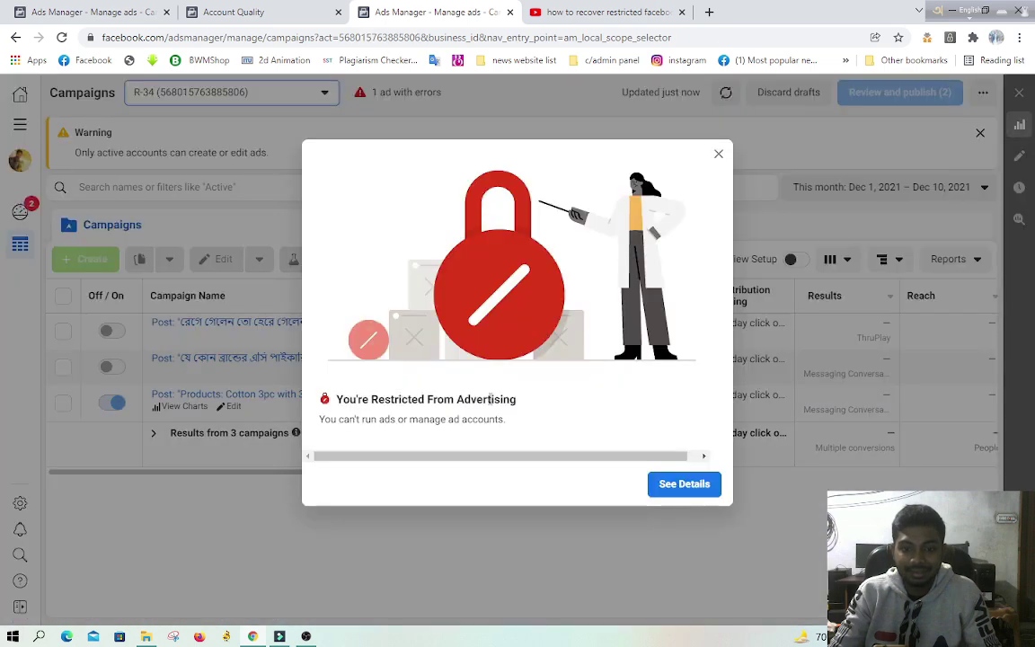
{"action": "left_click", "coordinate": [541, 541]}
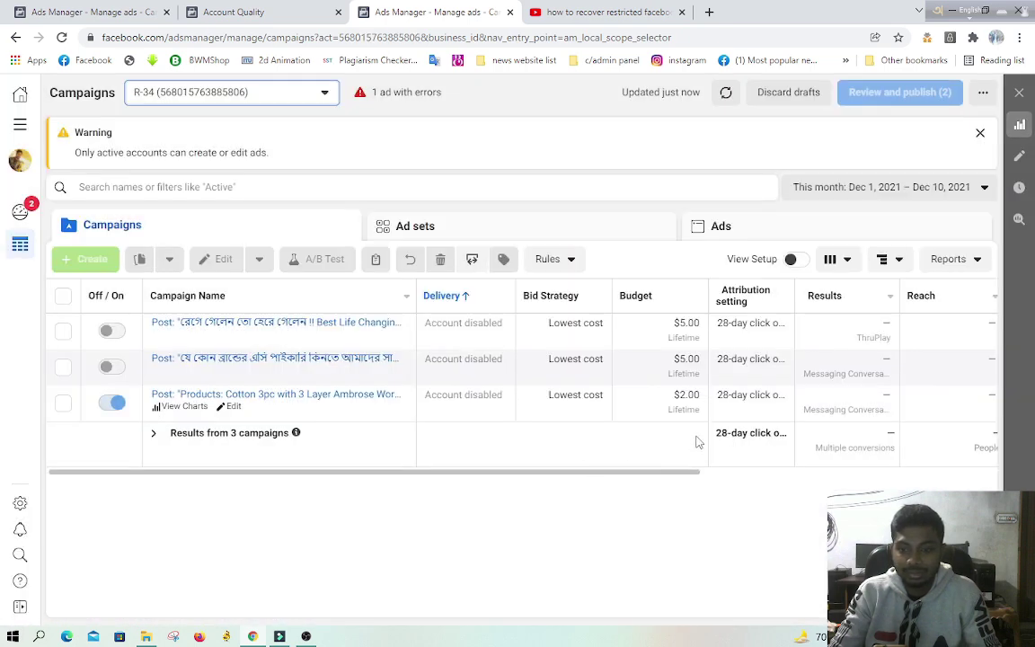
Step: Switch to the aa-1 ad account and open its restriction details
{"action": "left_click", "coordinate": [173, 101]}
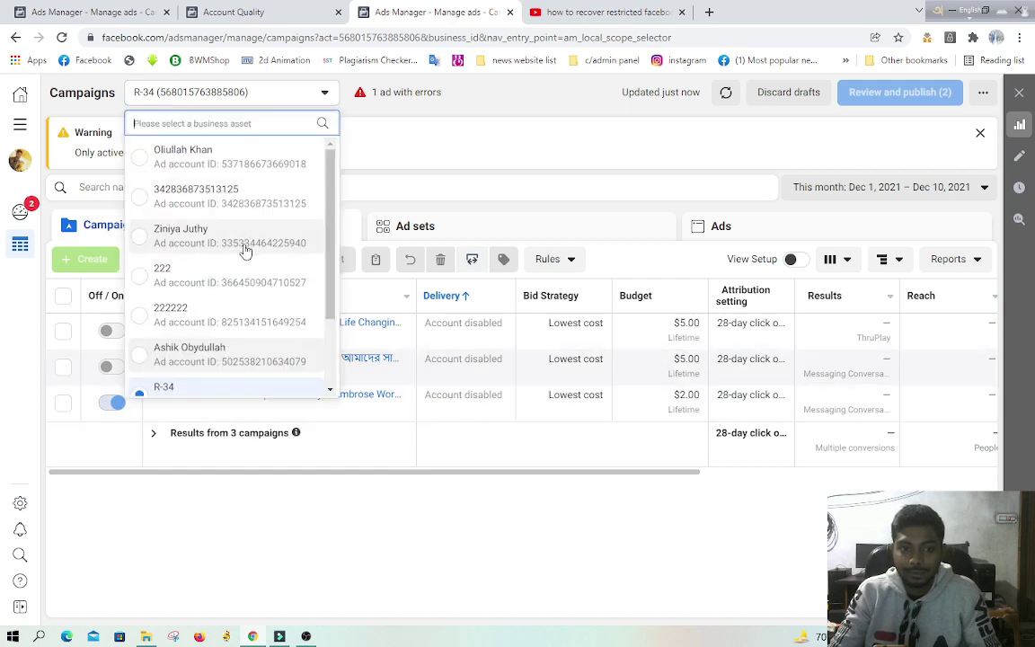
{"action": "scroll", "coordinate": [242, 256], "scroll_direction": "down", "scroll_amount": 2}
{"action": "left_click", "coordinate": [220, 340]}
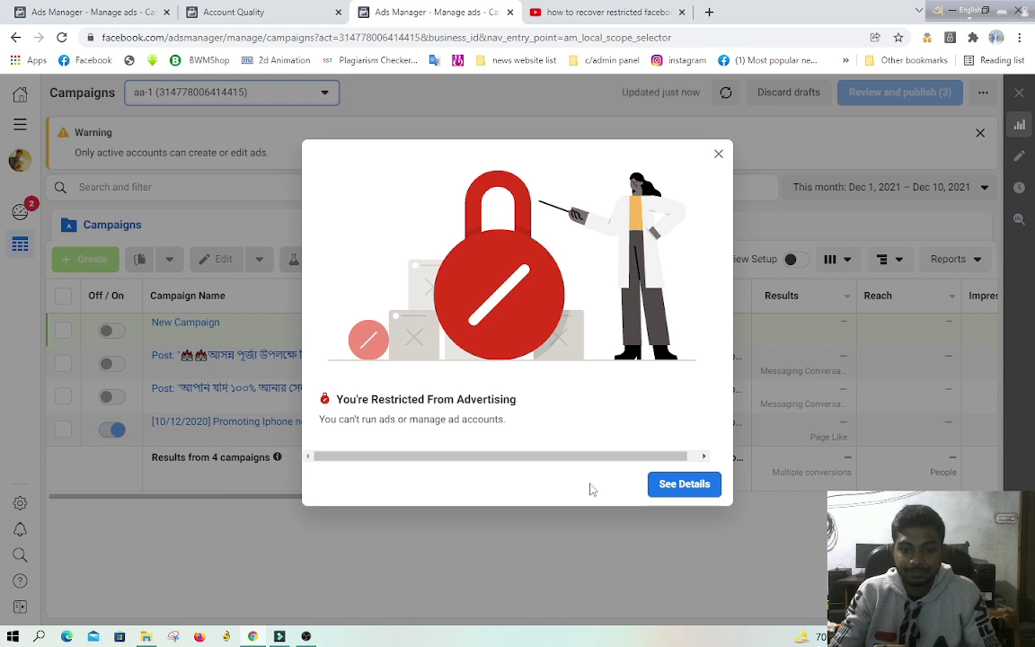
{"action": "left_click", "coordinate": [687, 486]}
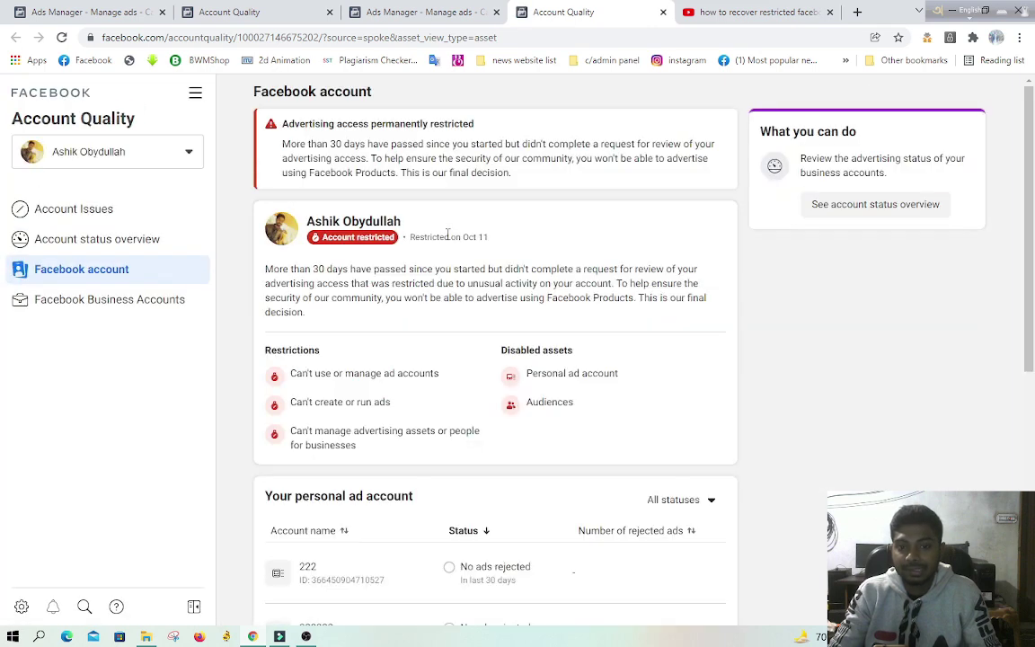
Step: Open the account status overview and the restricted Facebook account's details
{"action": "left_click", "coordinate": [863, 205]}
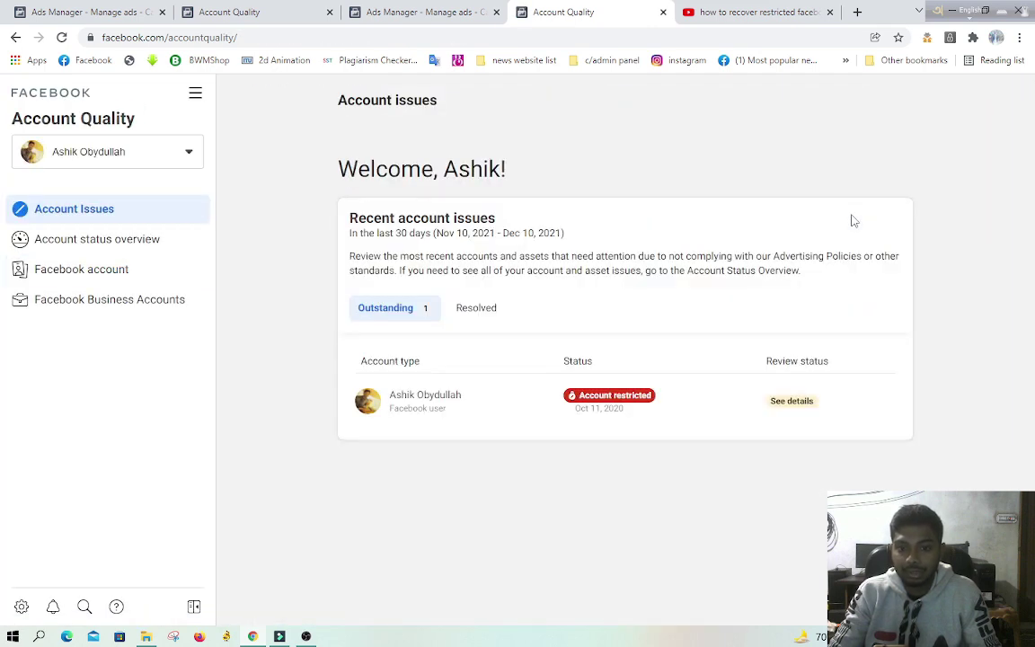
{"action": "left_click", "coordinate": [620, 404]}
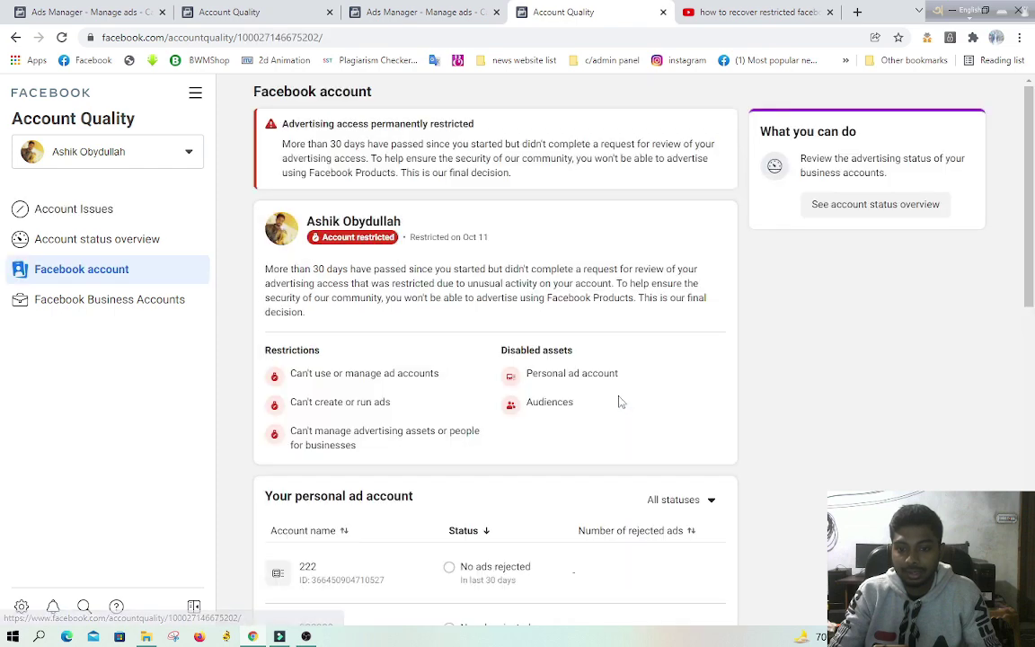
{"action": "scroll", "coordinate": [602, 339], "scroll_direction": "down", "scroll_amount": 10}
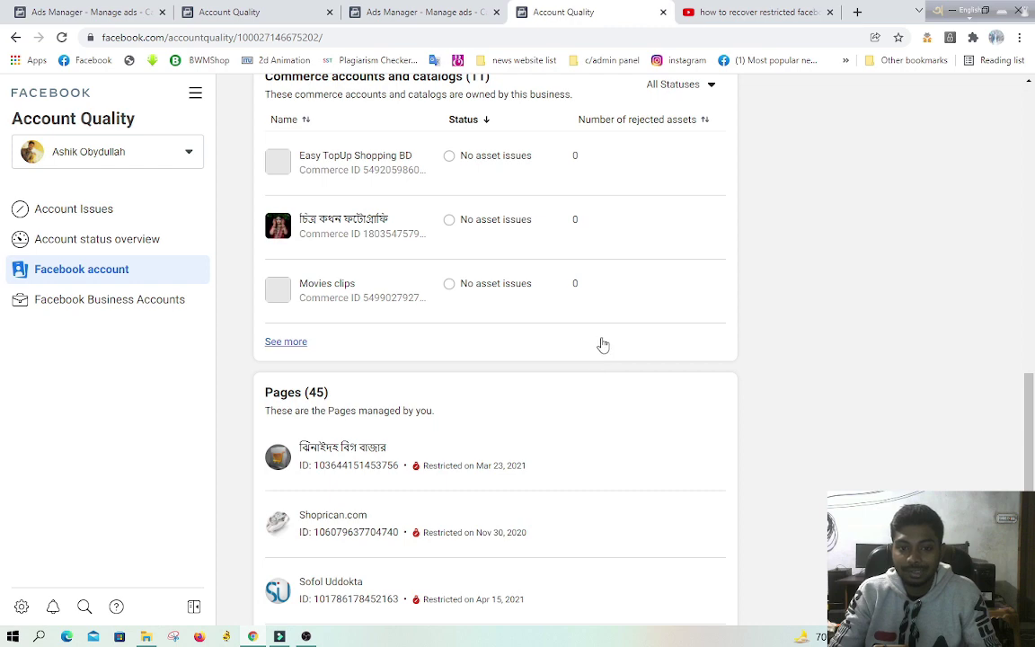
{"action": "scroll", "coordinate": [600, 342], "scroll_direction": "down", "scroll_amount": 1}
{"action": "scroll", "coordinate": [600, 346], "scroll_direction": "up", "scroll_amount": 2}
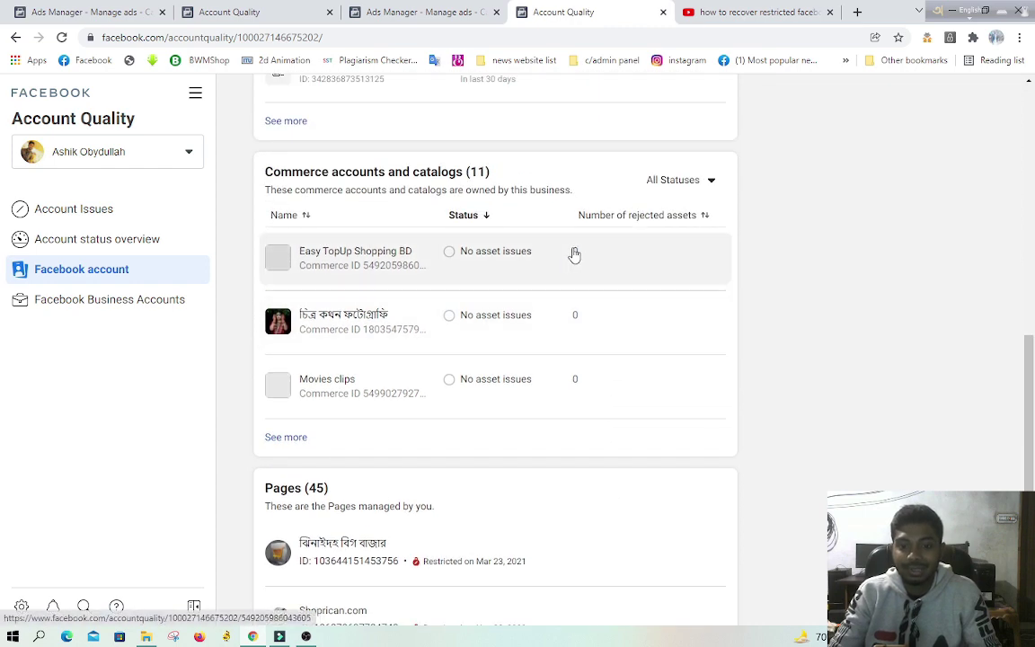
{"action": "scroll", "coordinate": [669, 262], "scroll_direction": "up", "scroll_amount": 3}
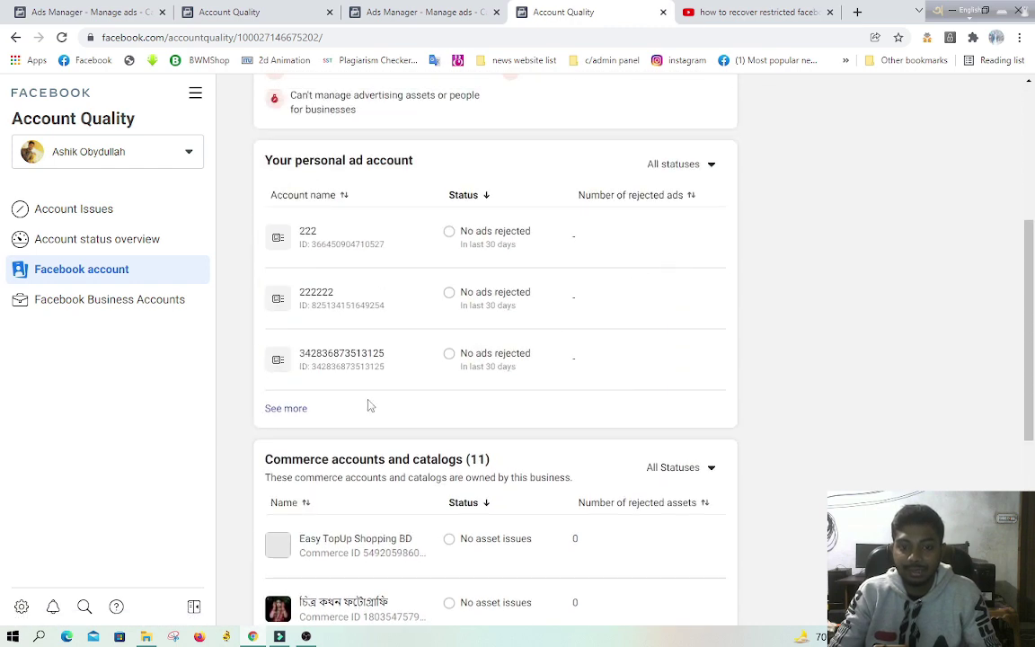
Step: Expand the personal ad accounts list, then close the extra Ads Manager tab
{"action": "left_click", "coordinate": [290, 409]}
{"action": "scroll", "coordinate": [600, 405], "scroll_direction": "down", "scroll_amount": 3}
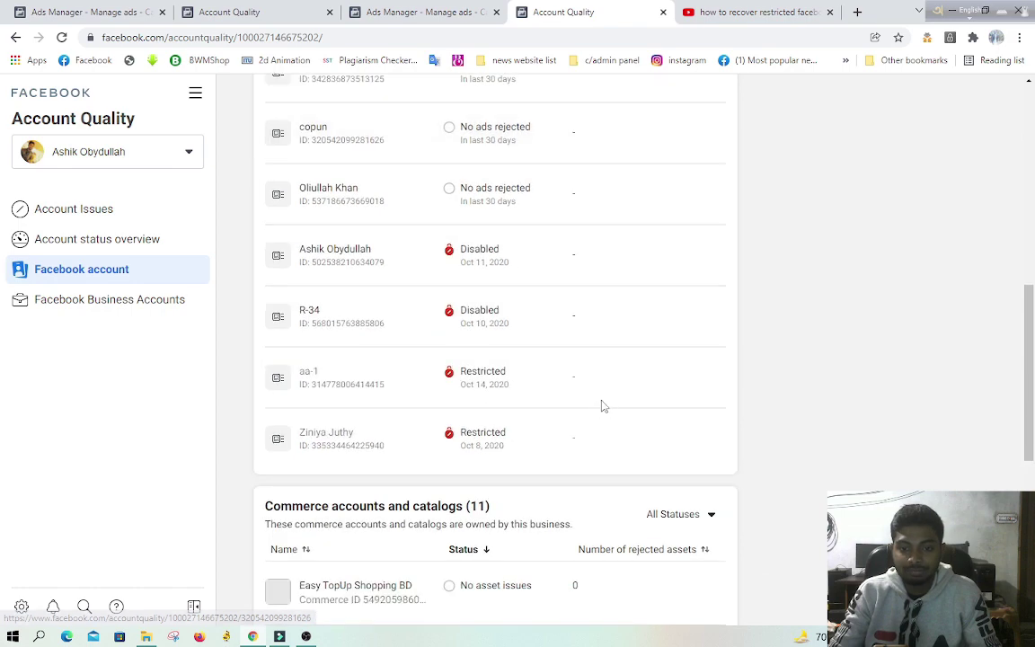
{"action": "scroll", "coordinate": [642, 351], "scroll_direction": "up", "scroll_amount": 2}
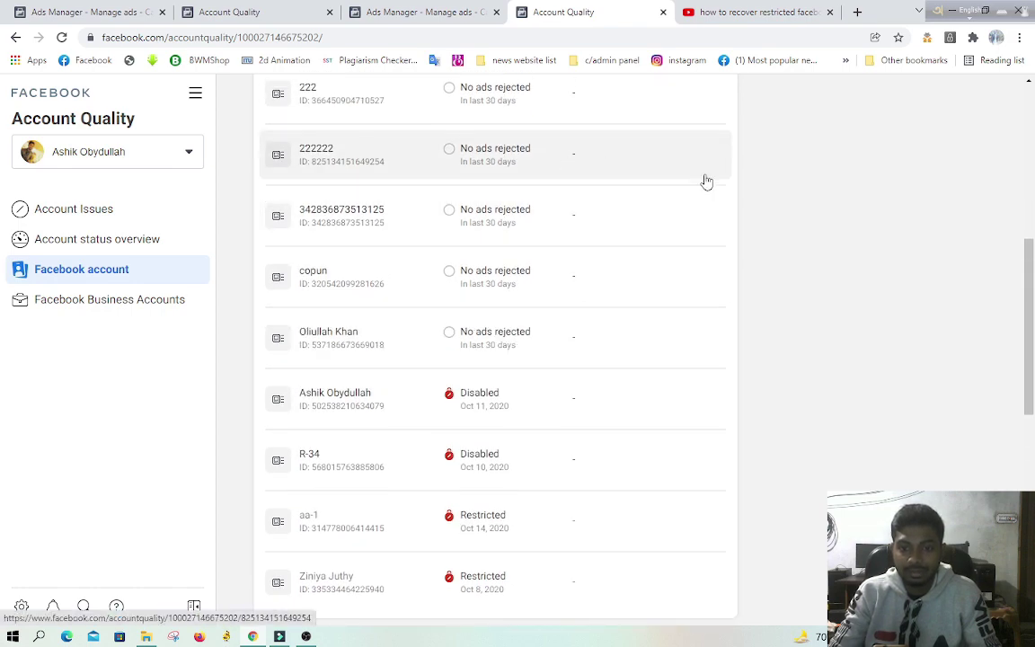
{"action": "scroll", "coordinate": [620, 284], "scroll_direction": "down", "scroll_amount": 3}
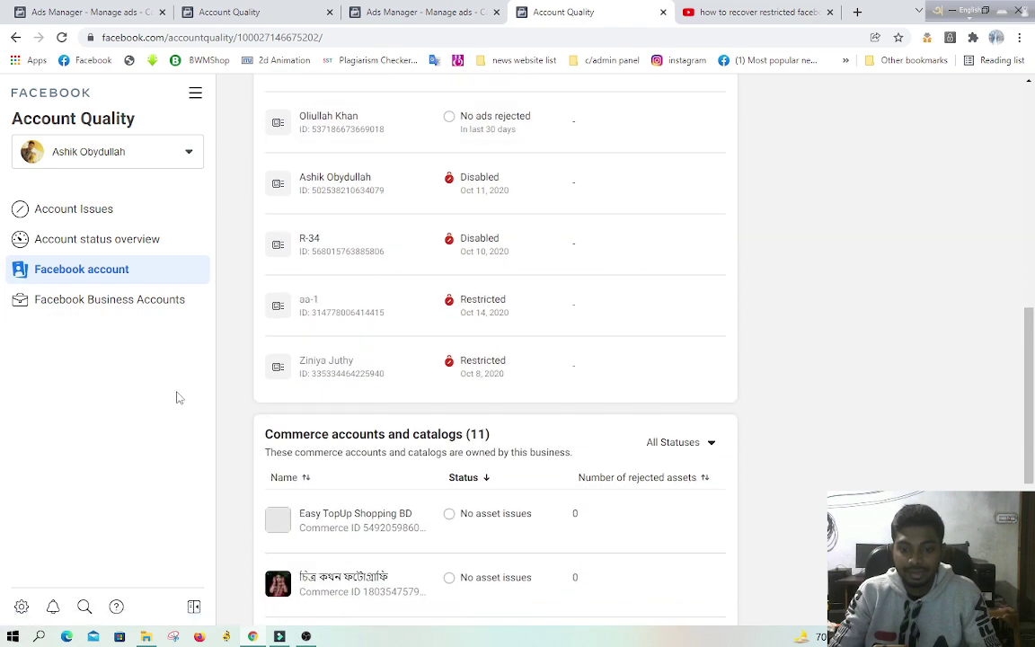
{"action": "scroll", "coordinate": [539, 359], "scroll_direction": "up", "scroll_amount": 4}
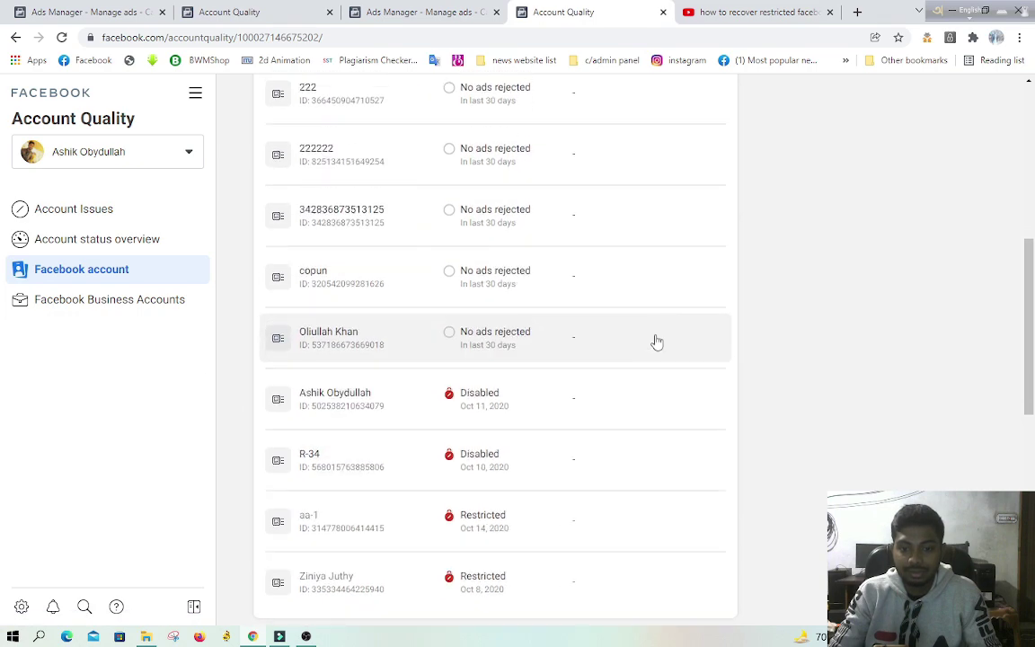
{"action": "scroll", "coordinate": [512, 377], "scroll_direction": "up", "scroll_amount": 2}
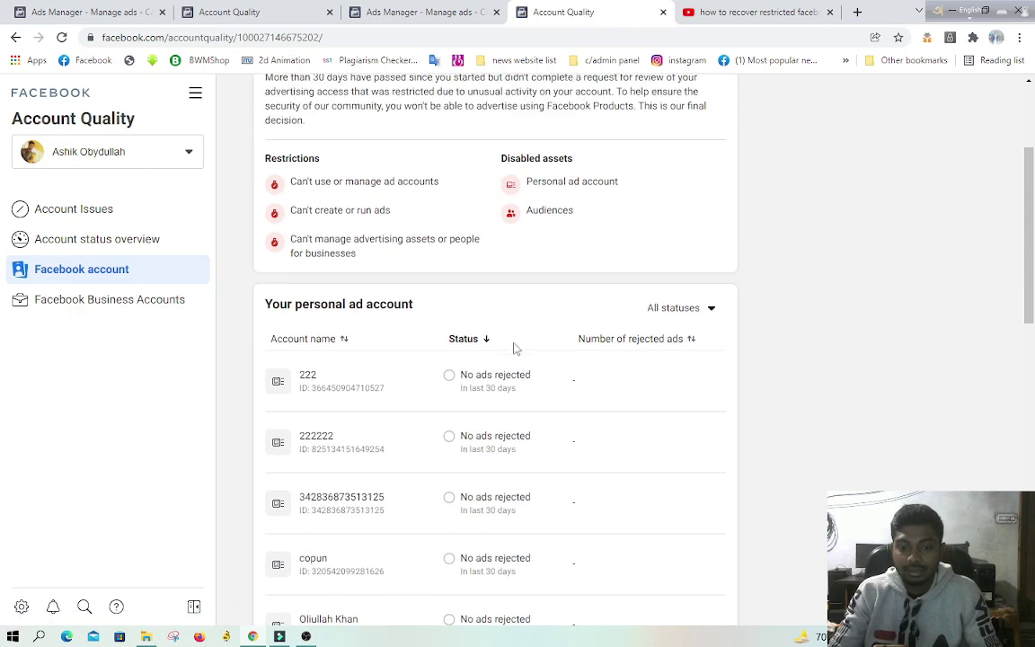
{"action": "scroll", "coordinate": [506, 337], "scroll_direction": "up", "scroll_amount": 3}
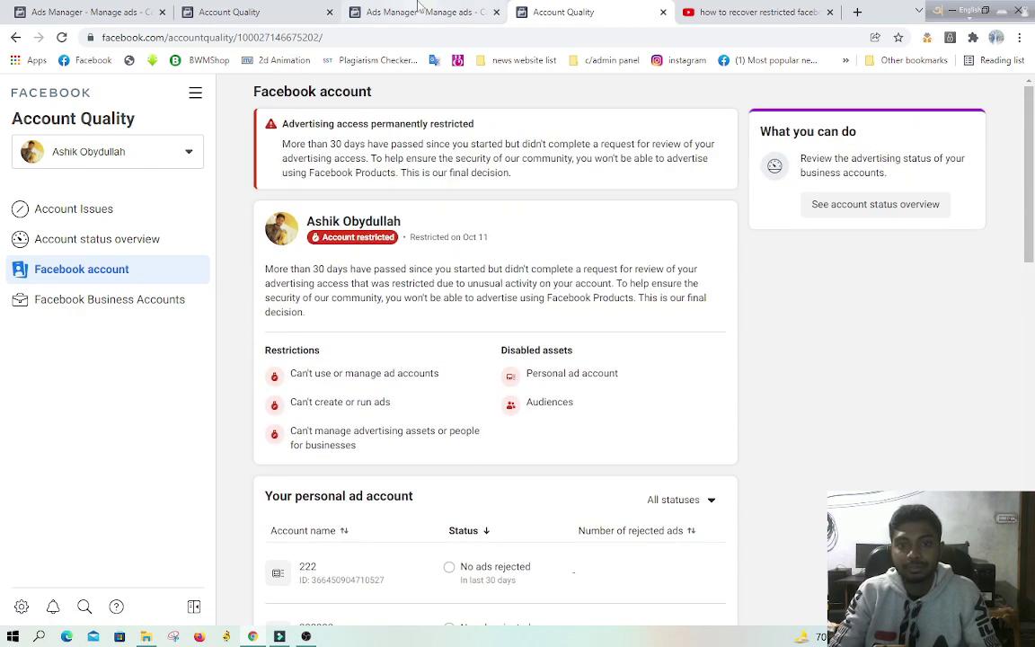
{"action": "left_click", "coordinate": [476, 11]}
{"action": "left_click", "coordinate": [496, 12]}
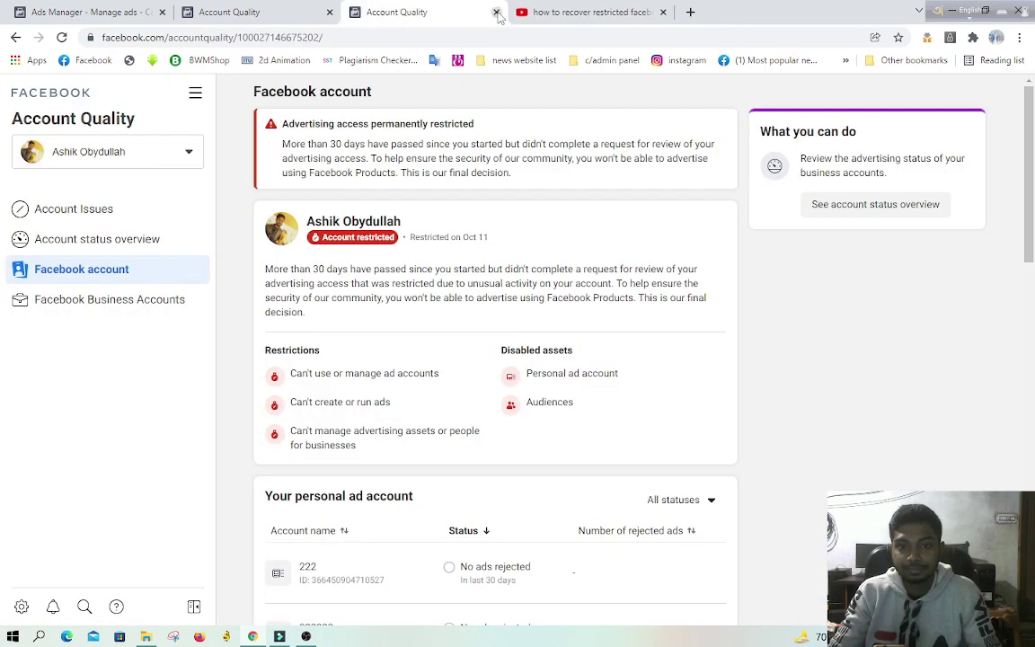
Step: Close both Account Quality tabs and the leftover Ads Manager tab, leaving a new blank tab
{"action": "left_click", "coordinate": [496, 12]}
{"action": "left_click", "coordinate": [329, 12]}
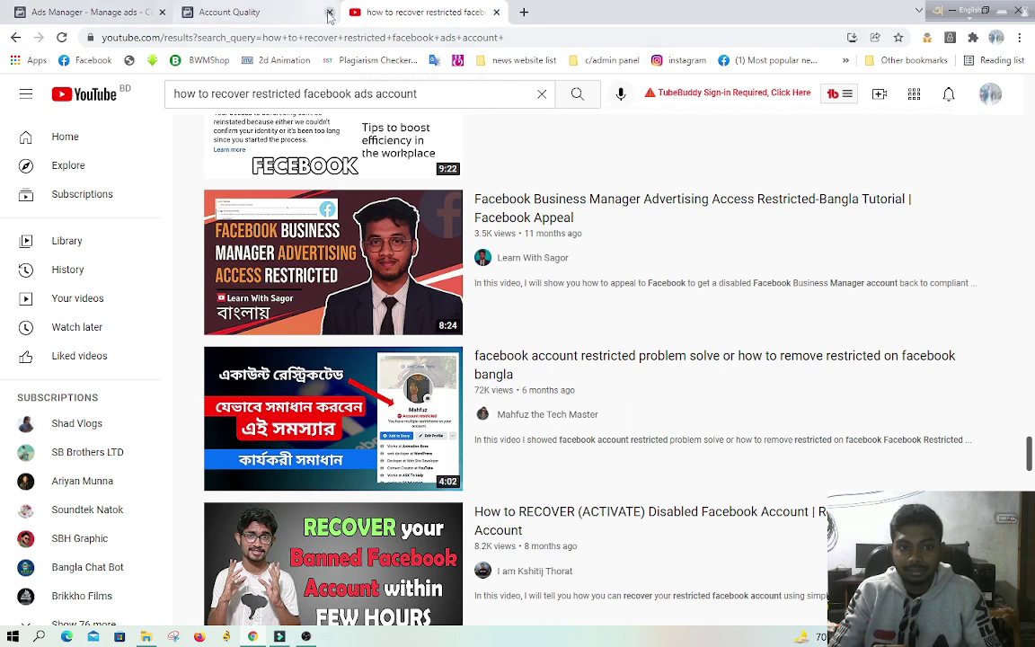
{"action": "key", "text": "ctrl+t"}
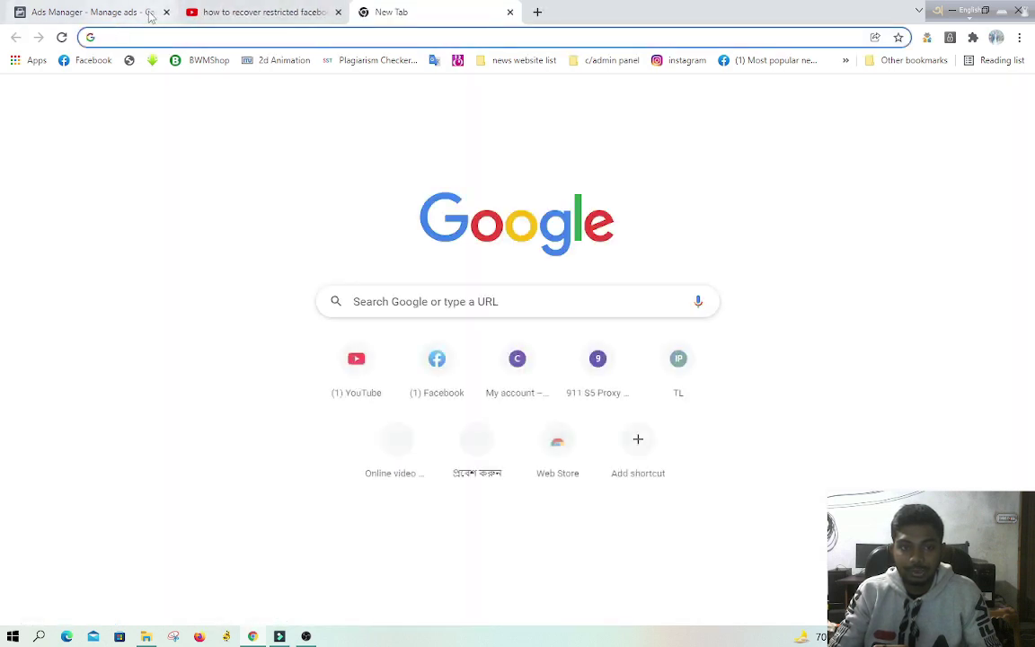
{"action": "left_click", "coordinate": [164, 12]}
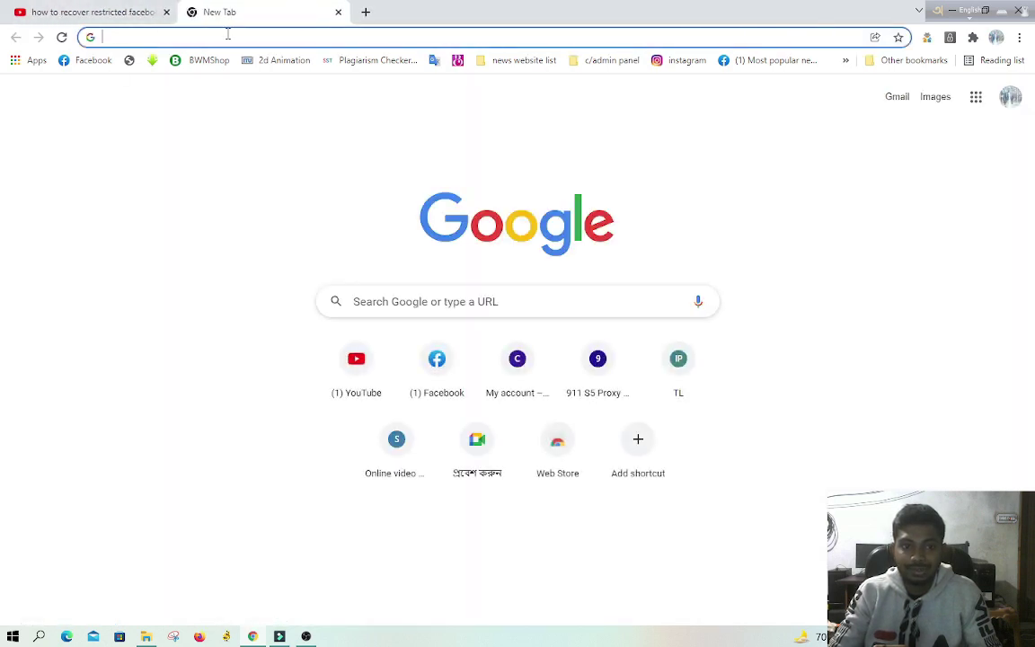
Step: Go to Facebook and open the photo post from the latest reaction notification
{"action": "left_click", "coordinate": [79, 61]}
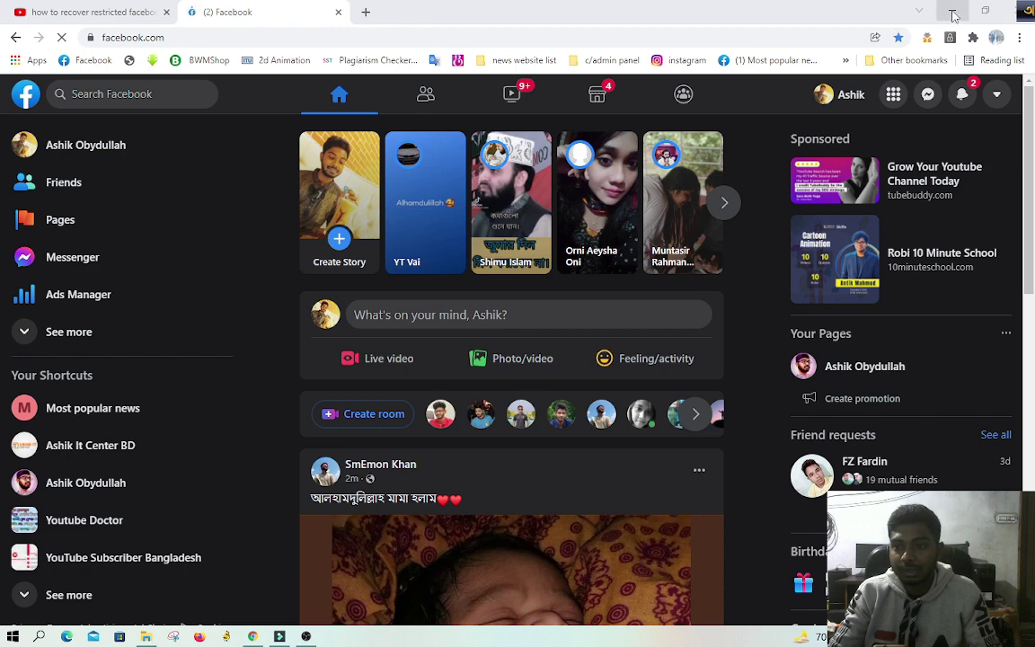
{"action": "left_click", "coordinate": [961, 99]}
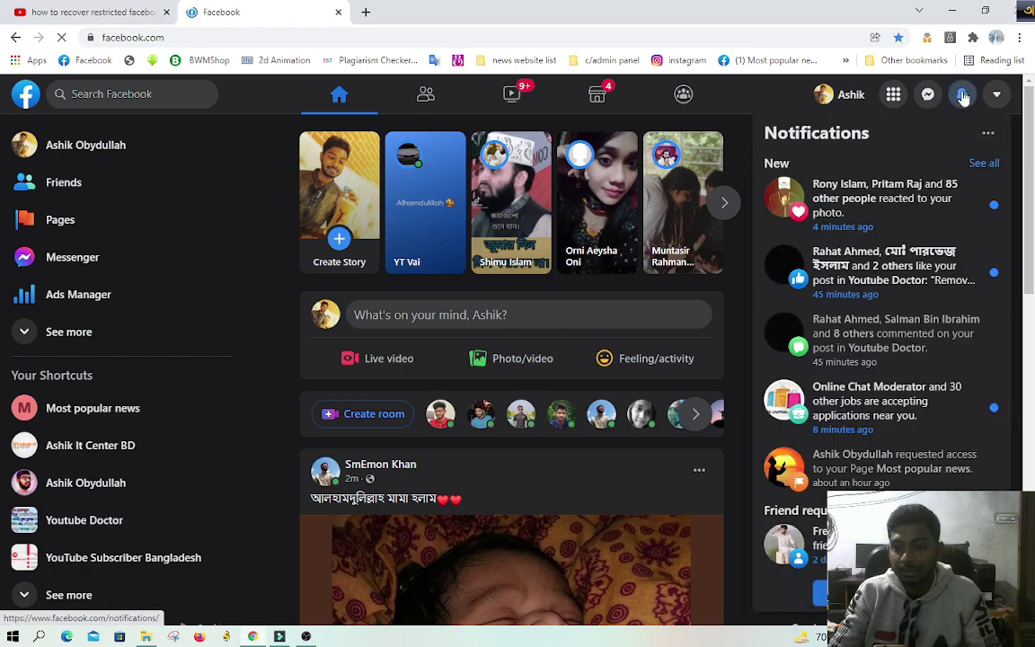
{"action": "left_click", "coordinate": [913, 196]}
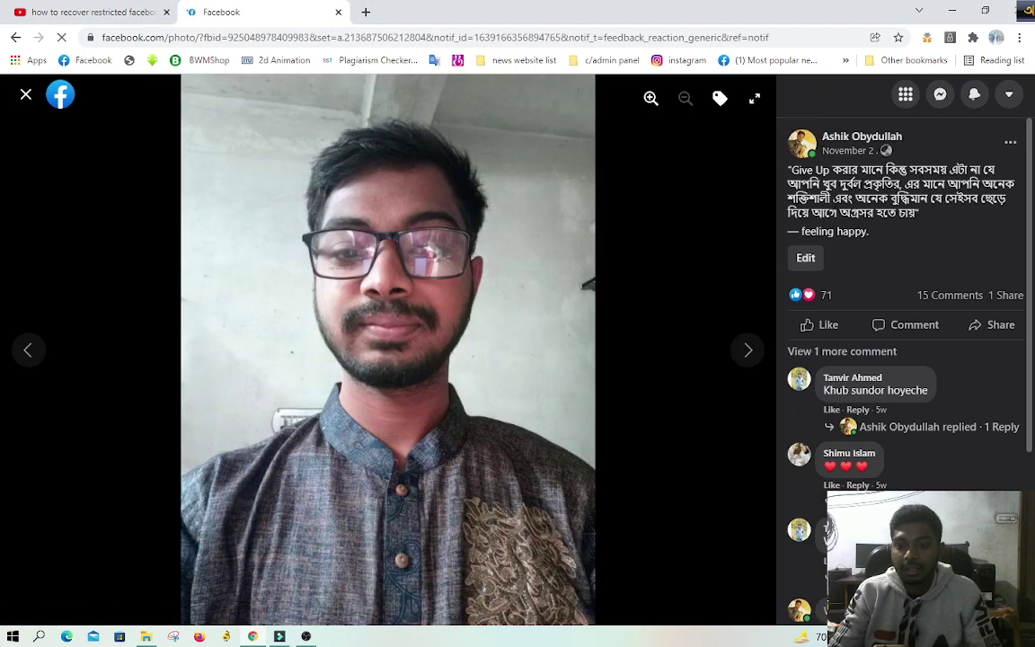
Step: Return from the photo viewer to the Facebook home feed and open a new blank tab
{"action": "left_click", "coordinate": [60, 95]}
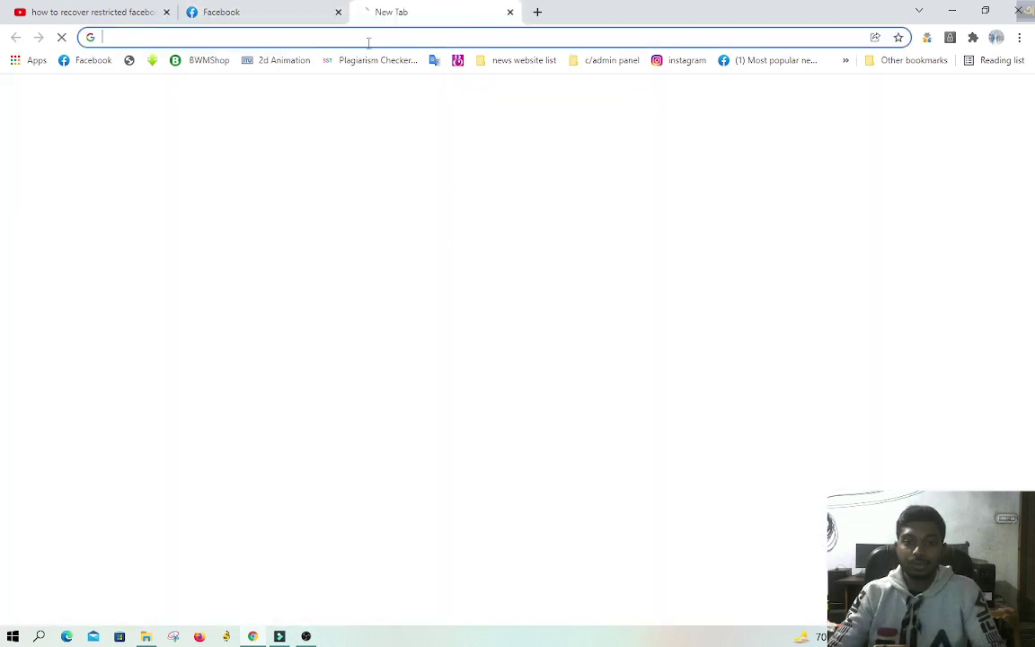
{"action": "left_click", "coordinate": [366, 12]}
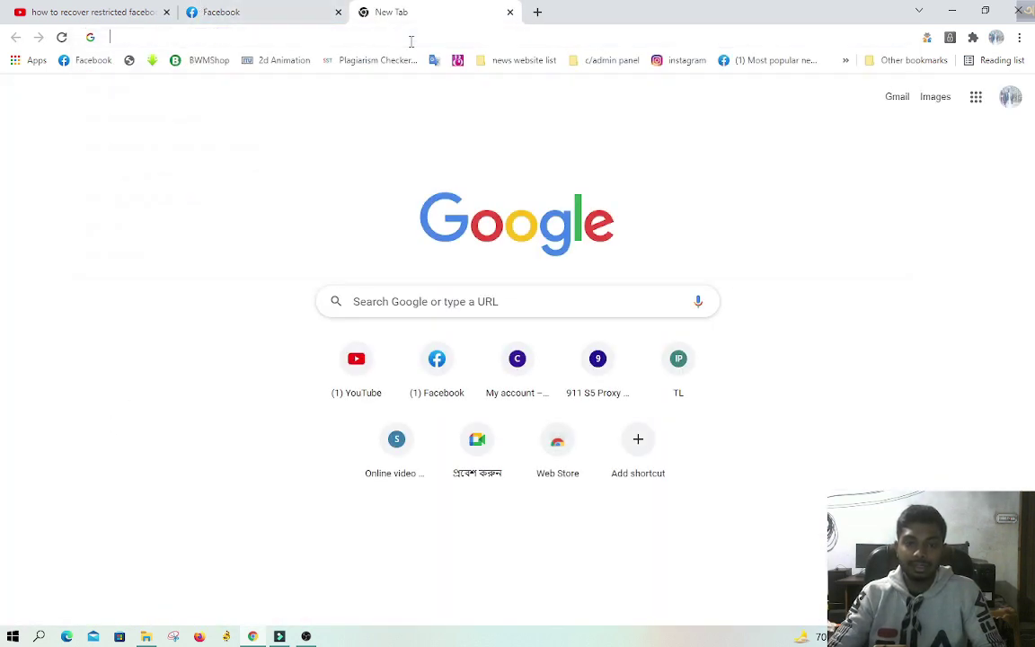
Step: Search Google for 'facebook ads manager helpline' from the new tab's address bar
{"action": "left_click", "coordinate": [410, 41]}
{"action": "type", "text": "fae"}
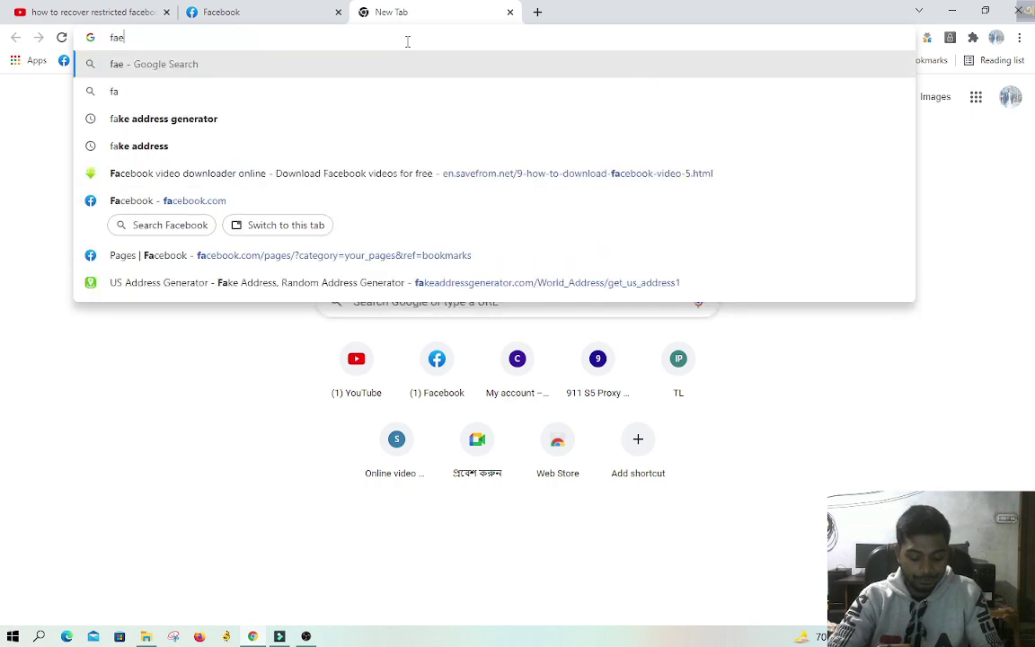
{"action": "key", "text": "BackSpace"}
{"action": "type", "text": "ceb"}
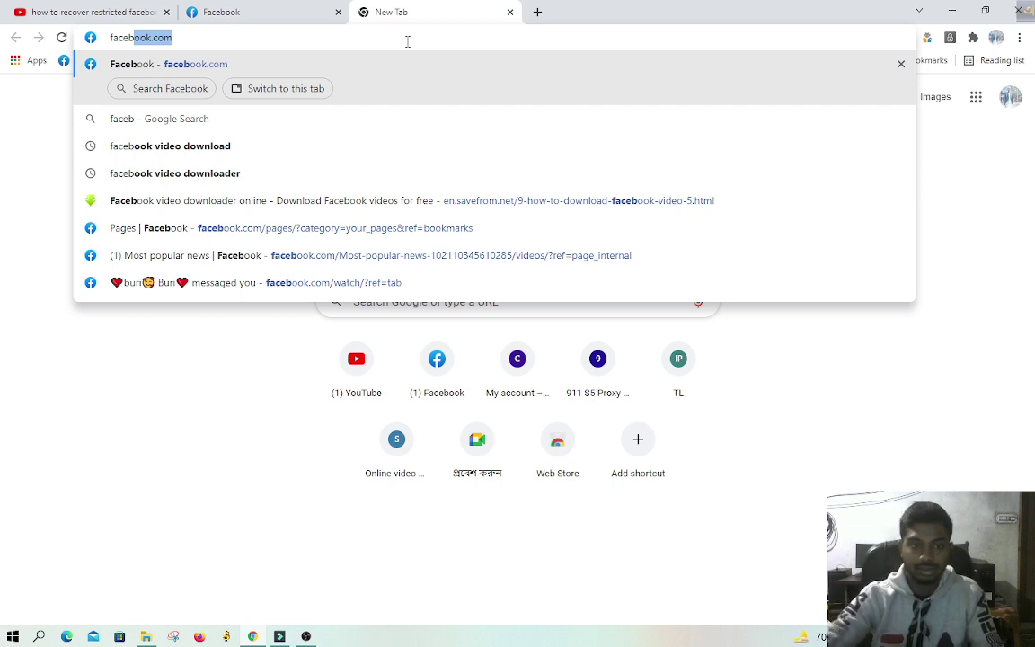
{"action": "type", "text": "book "}
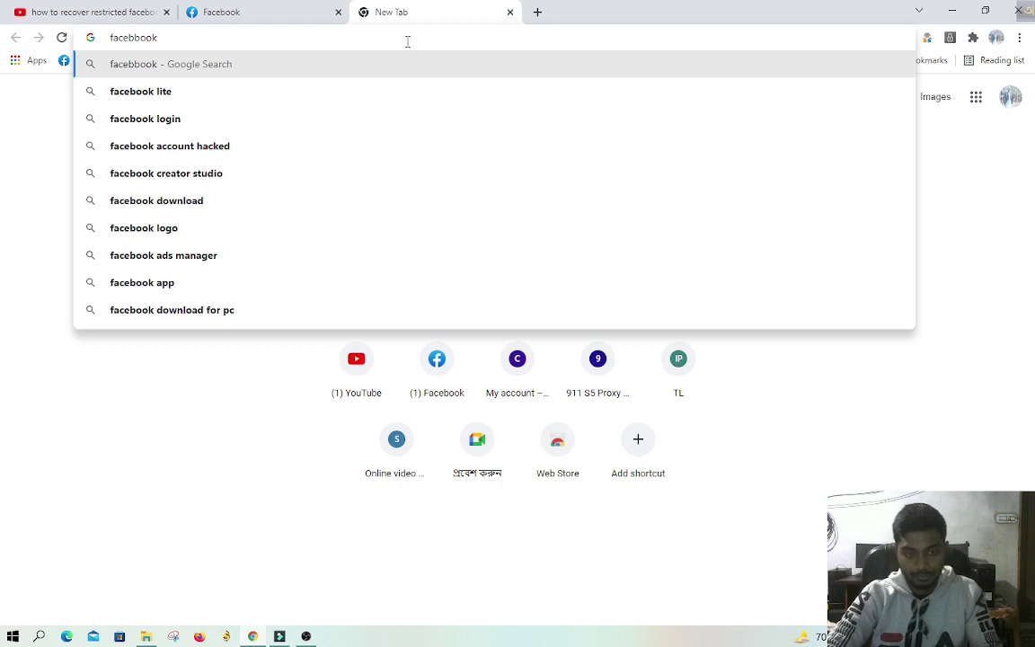
{"action": "type", "text": "ads"}
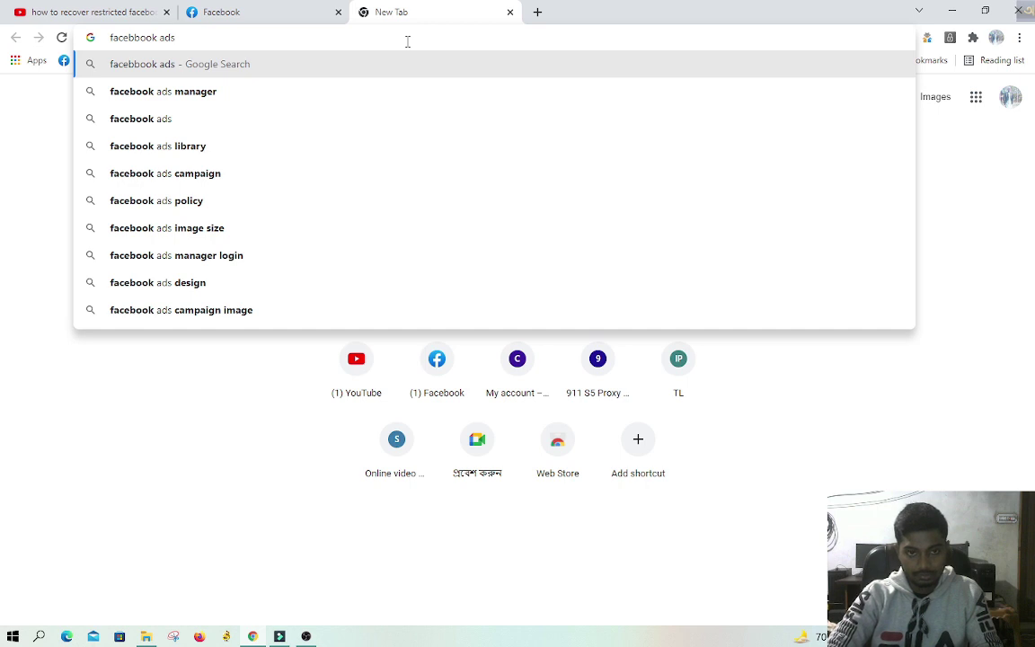
{"action": "type", "text": " manage"}
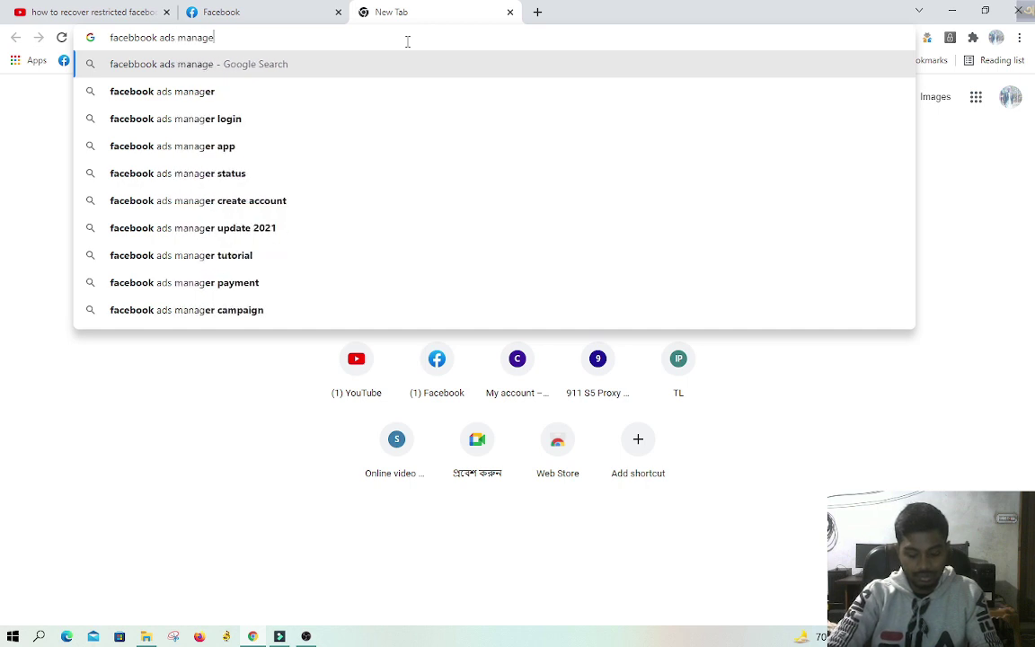
{"action": "type", "text": "r help"}
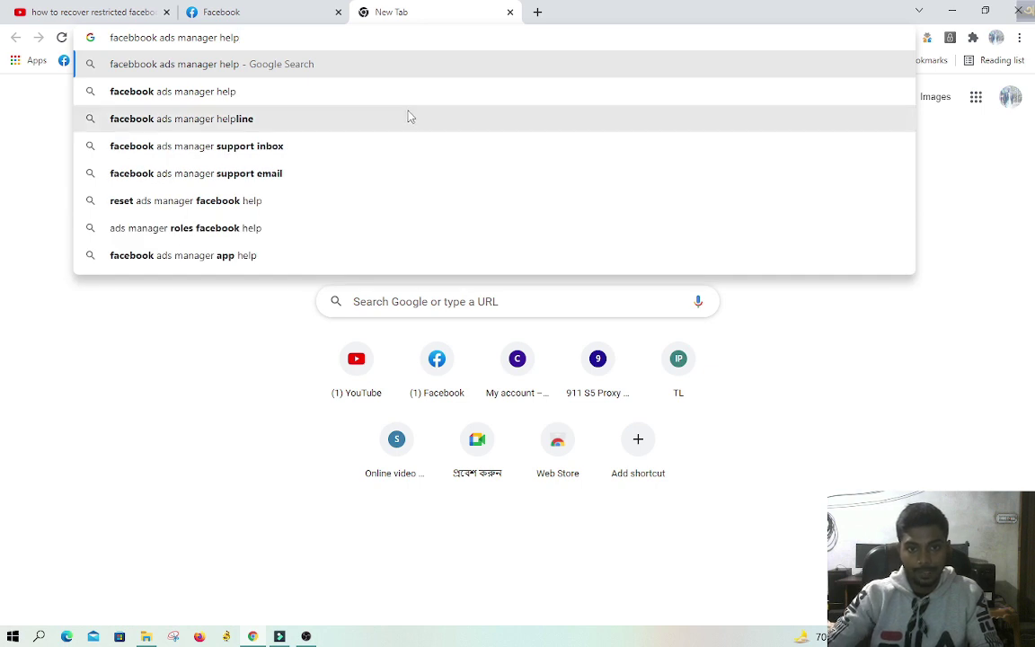
{"action": "left_click", "coordinate": [377, 118]}
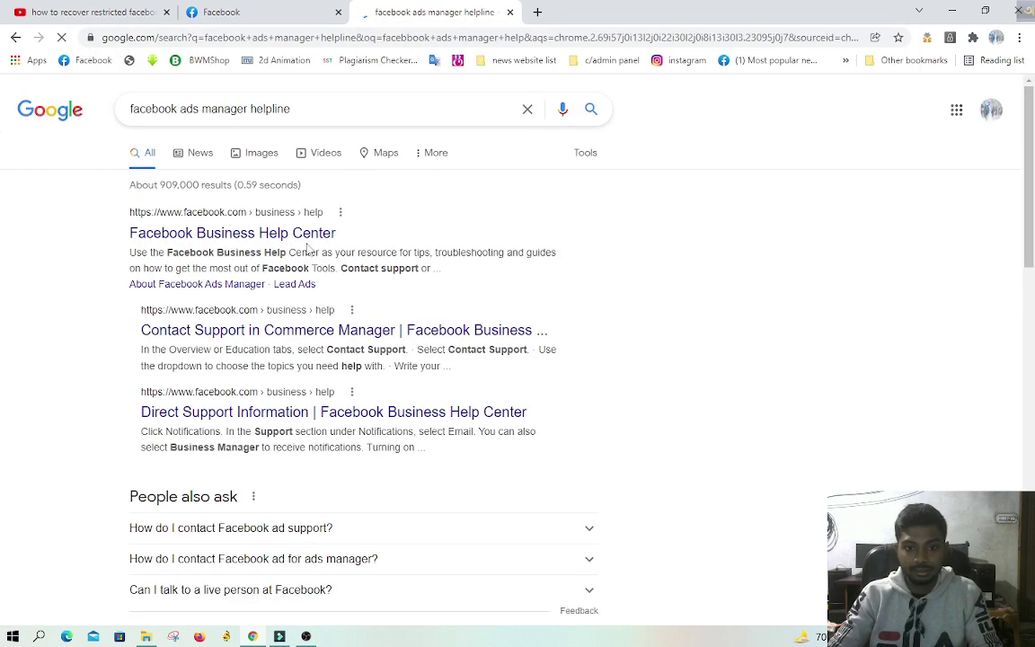
Step: Open the Business Help Center and Contact Support results in new tabs, then visit Facebook Help Center
{"action": "middle_click", "coordinate": [372, 252]}
{"action": "right_click", "coordinate": [355, 339]}
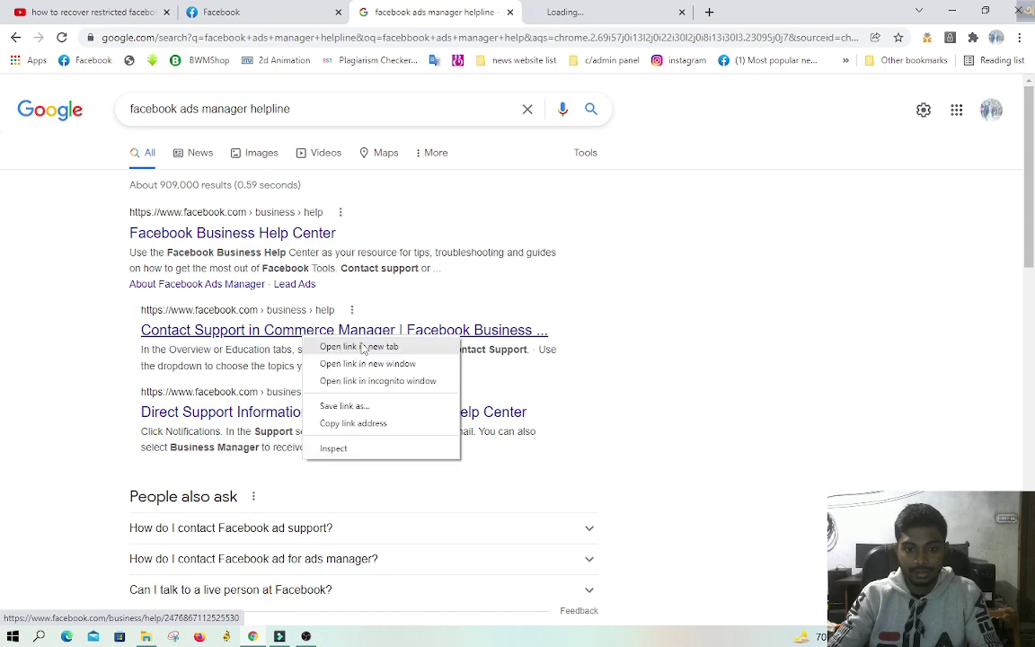
{"action": "left_click", "coordinate": [379, 347]}
{"action": "left_click", "coordinate": [551, 9]}
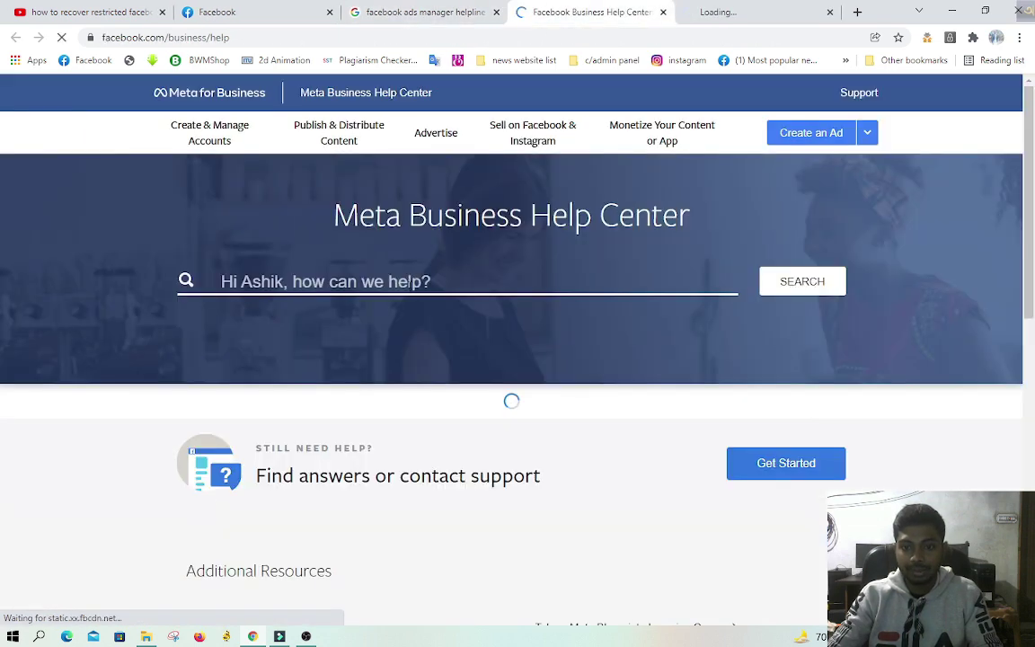
{"action": "scroll", "coordinate": [409, 305], "scroll_direction": "down", "scroll_amount": 4}
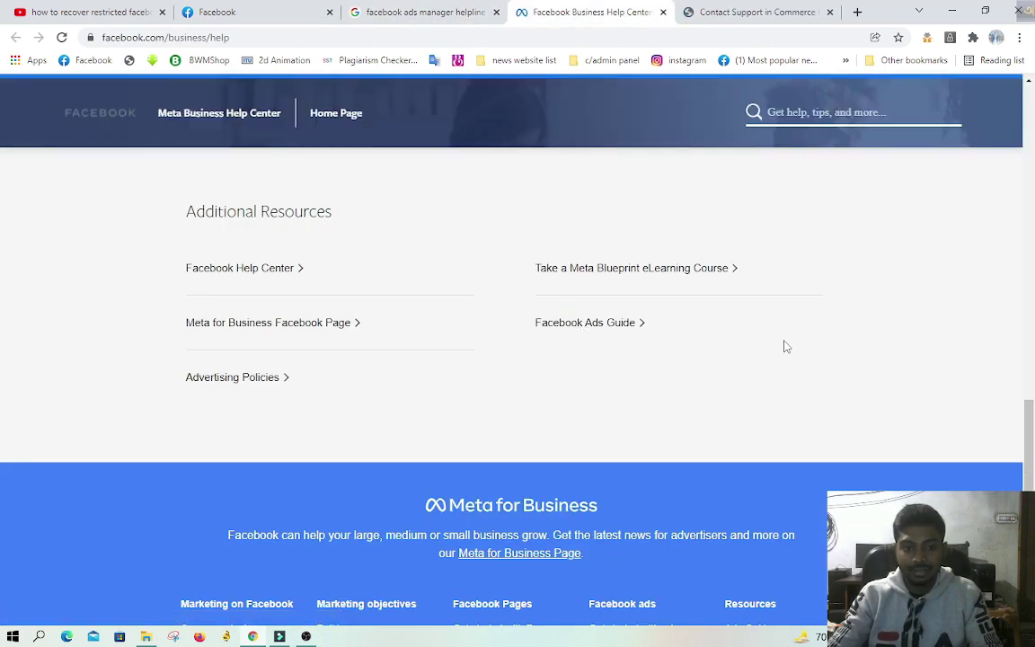
{"action": "left_click", "coordinate": [293, 269]}
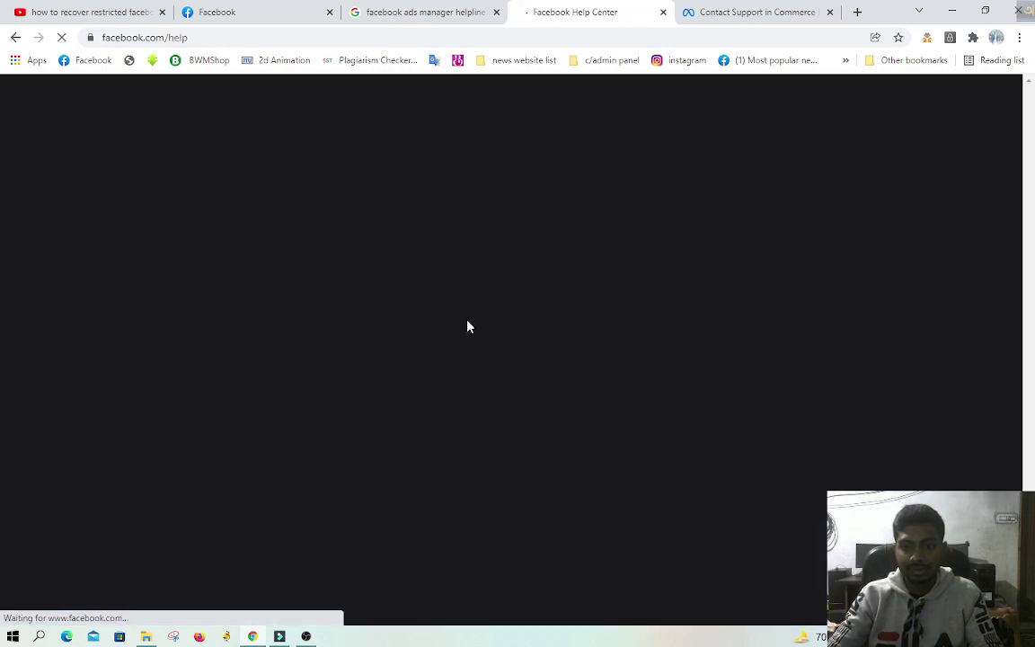
{"action": "scroll", "coordinate": [643, 351], "scroll_direction": "down", "scroll_amount": 5}
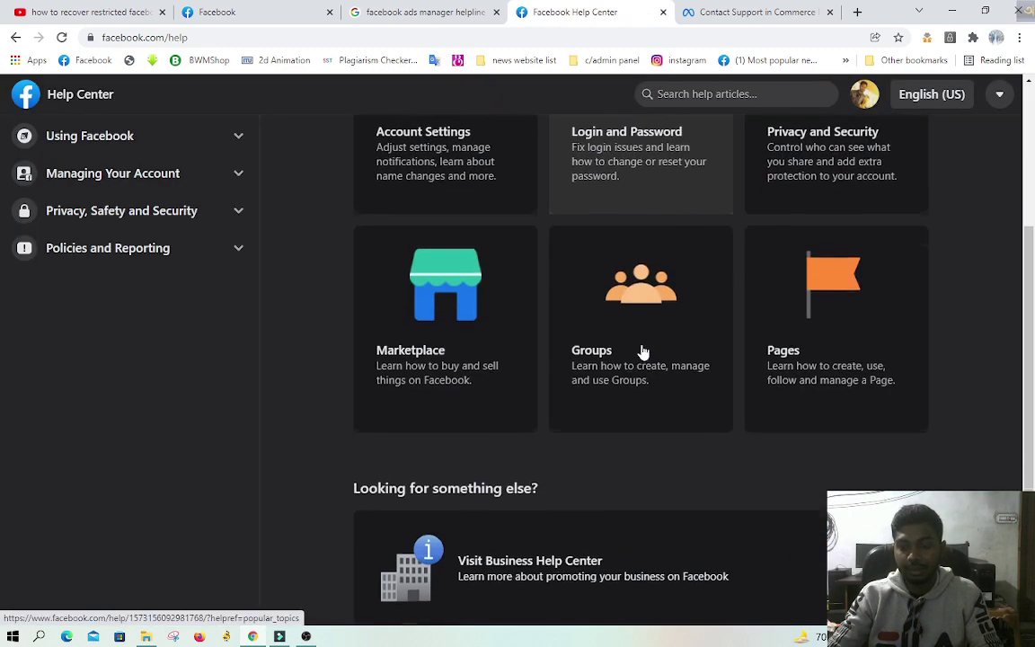
{"action": "scroll", "coordinate": [638, 351], "scroll_direction": "down", "scroll_amount": 4}
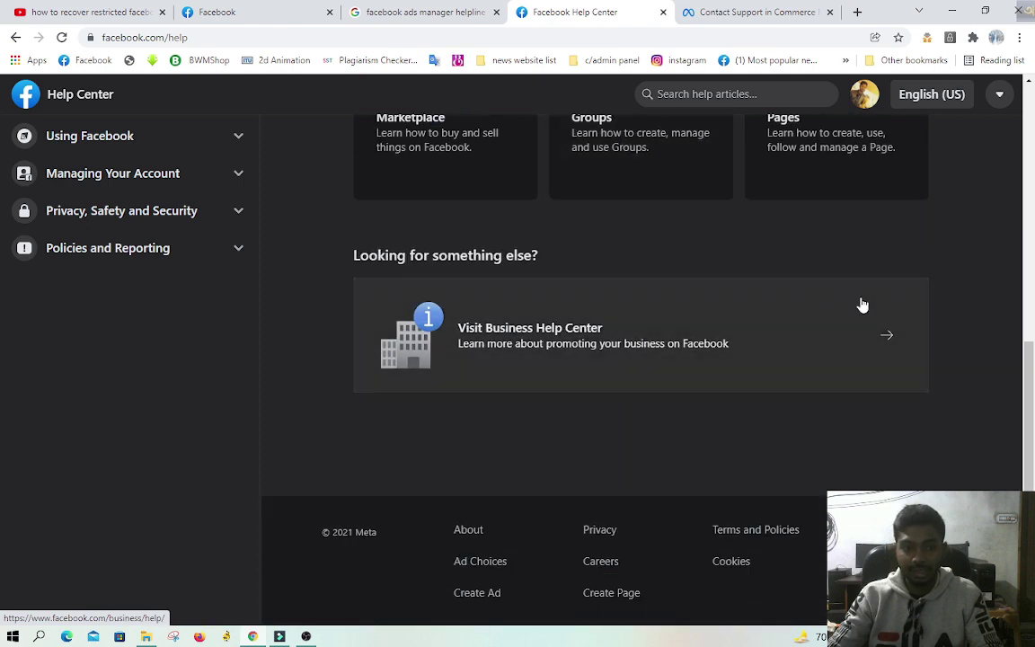
{"action": "scroll", "coordinate": [844, 306], "scroll_direction": "up", "scroll_amount": 5}
Step: In the Contact Support in Commerce Manager article, try the create-an-ad option, then return
{"action": "left_click", "coordinate": [730, 11]}
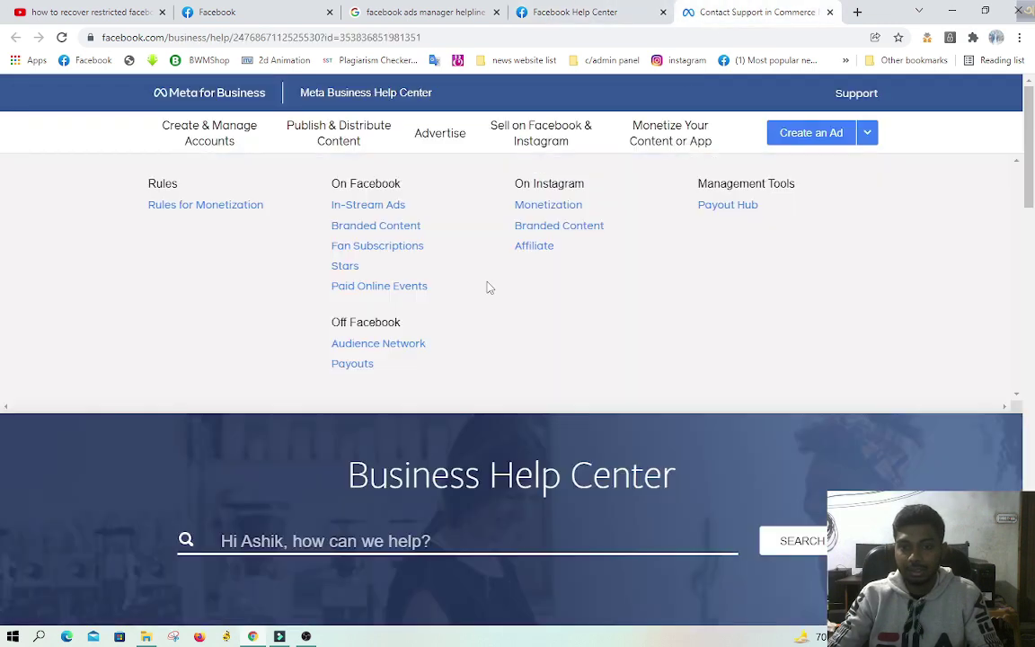
{"action": "scroll", "coordinate": [739, 342], "scroll_direction": "down", "scroll_amount": 2}
{"action": "scroll", "coordinate": [665, 347], "scroll_direction": "up", "scroll_amount": 2}
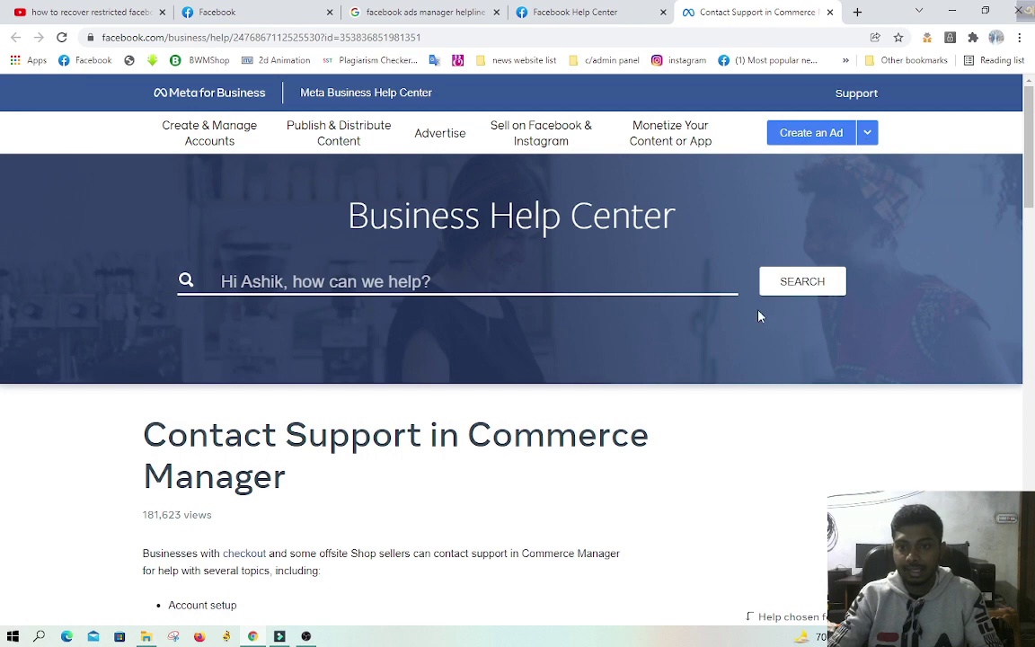
{"action": "mouse_move", "coordinate": [518, 143]}
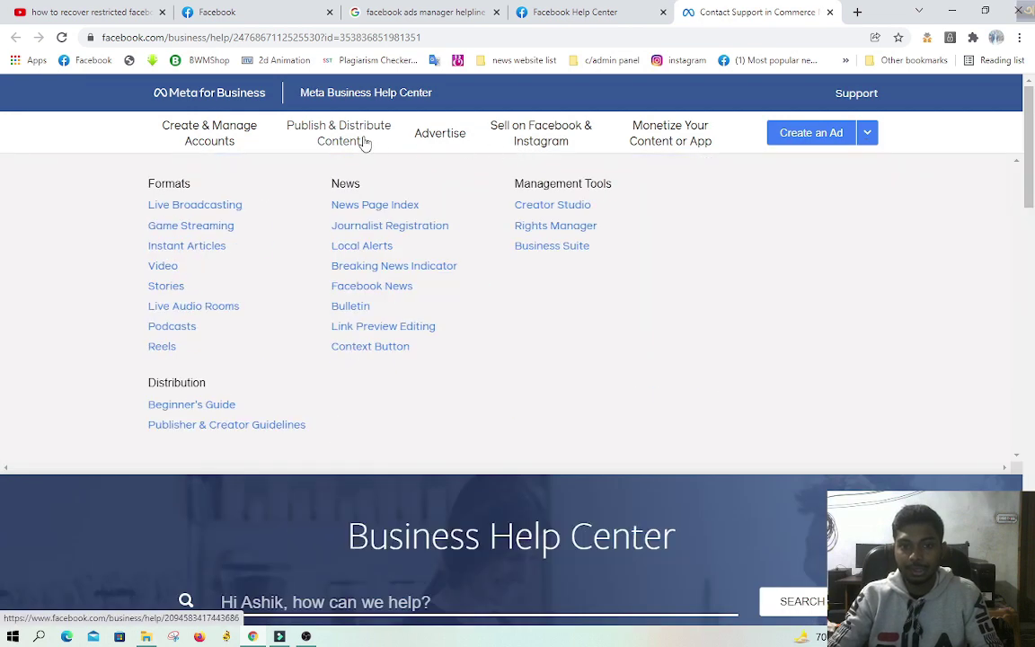
{"action": "mouse_move", "coordinate": [254, 137]}
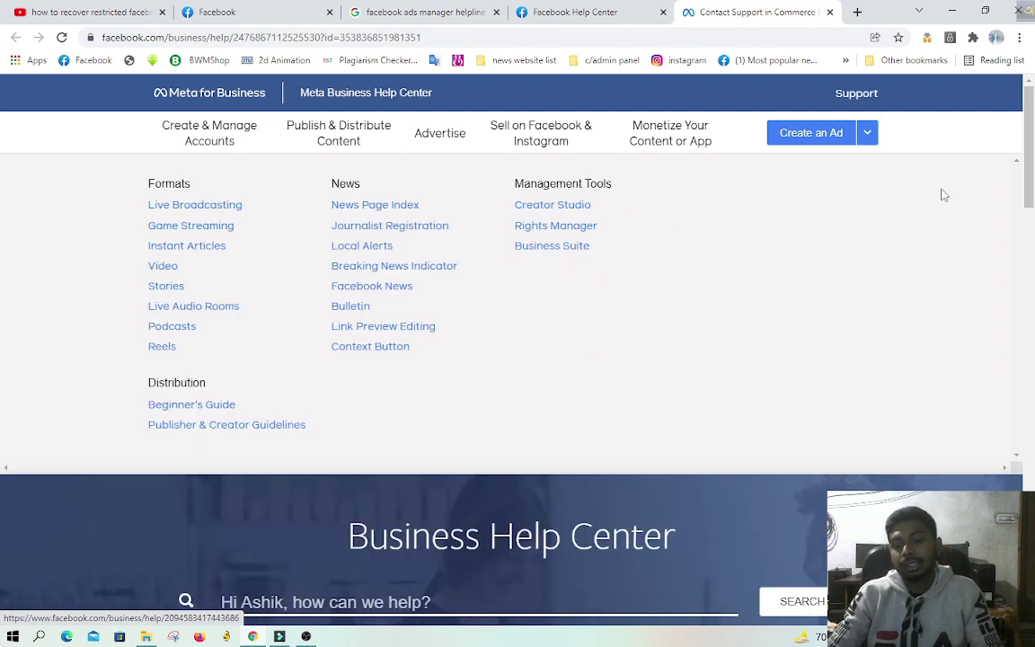
{"action": "left_click", "coordinate": [866, 139]}
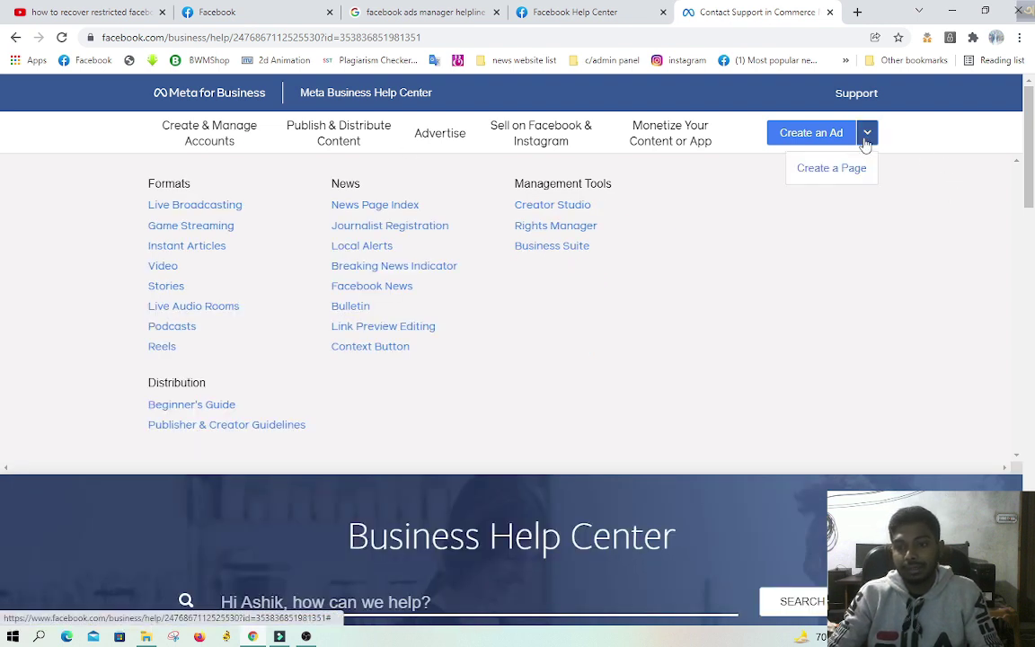
{"action": "left_click", "coordinate": [817, 143]}
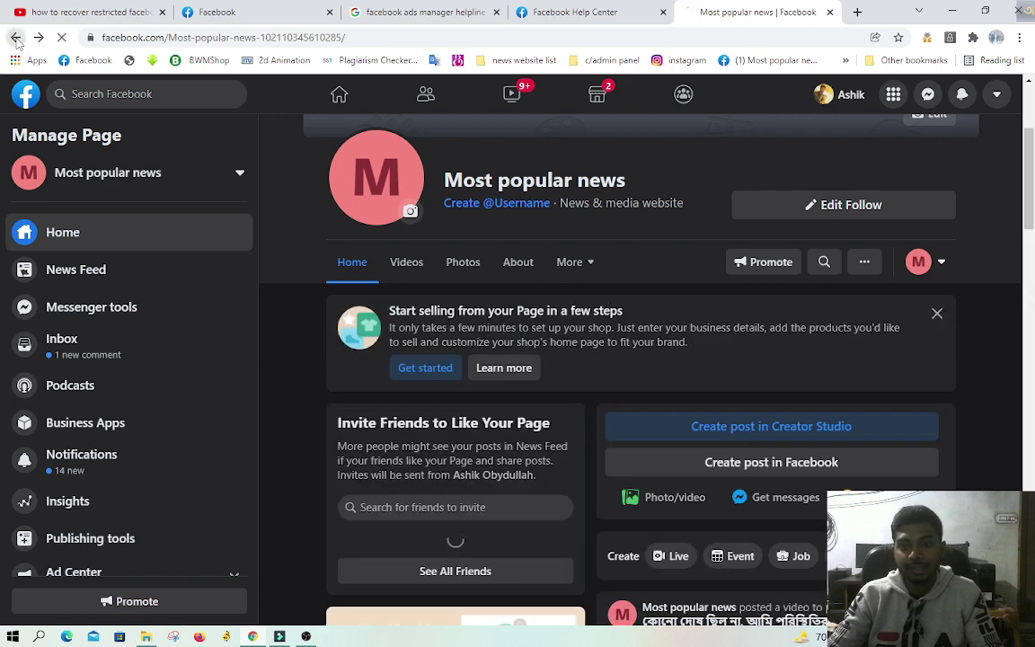
{"action": "left_click", "coordinate": [15, 38]}
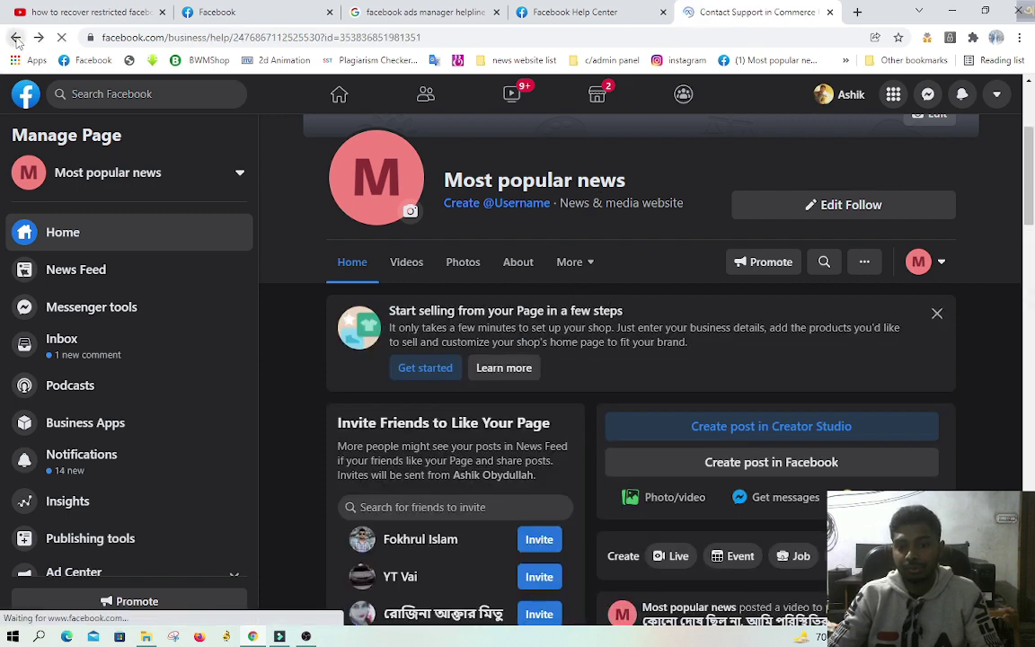
Step: Browse the support article, then open the Advertise help section and review its topics
{"action": "mouse_move", "coordinate": [209, 132]}
{"action": "scroll", "coordinate": [555, 279], "scroll_direction": "down", "scroll_amount": 10}
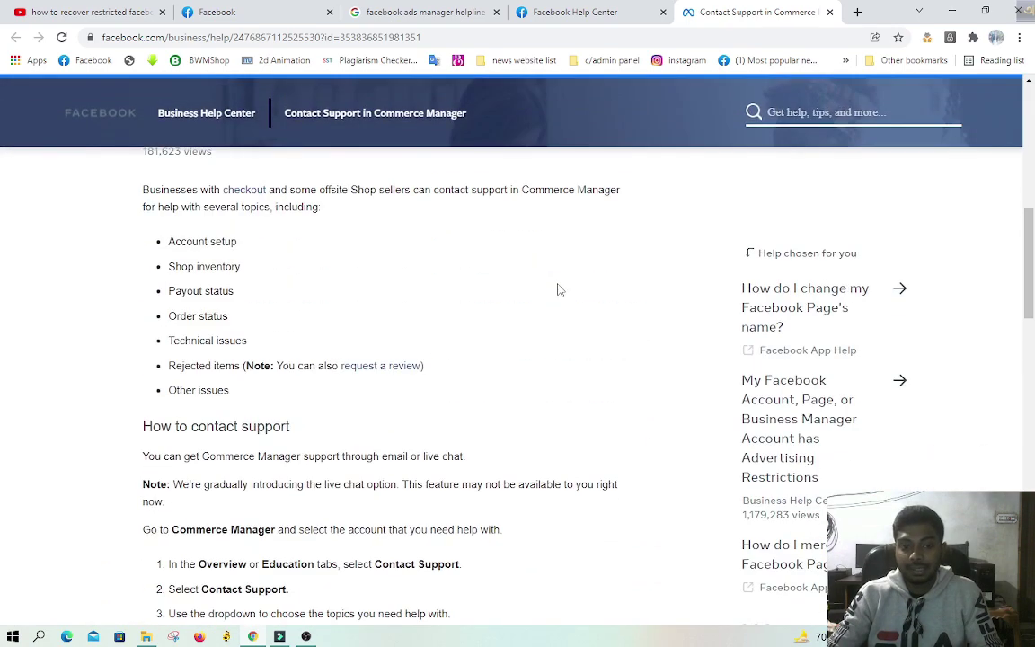
{"action": "scroll", "coordinate": [557, 289], "scroll_direction": "down", "scroll_amount": 5}
{"action": "scroll", "coordinate": [557, 292], "scroll_direction": "down", "scroll_amount": 4}
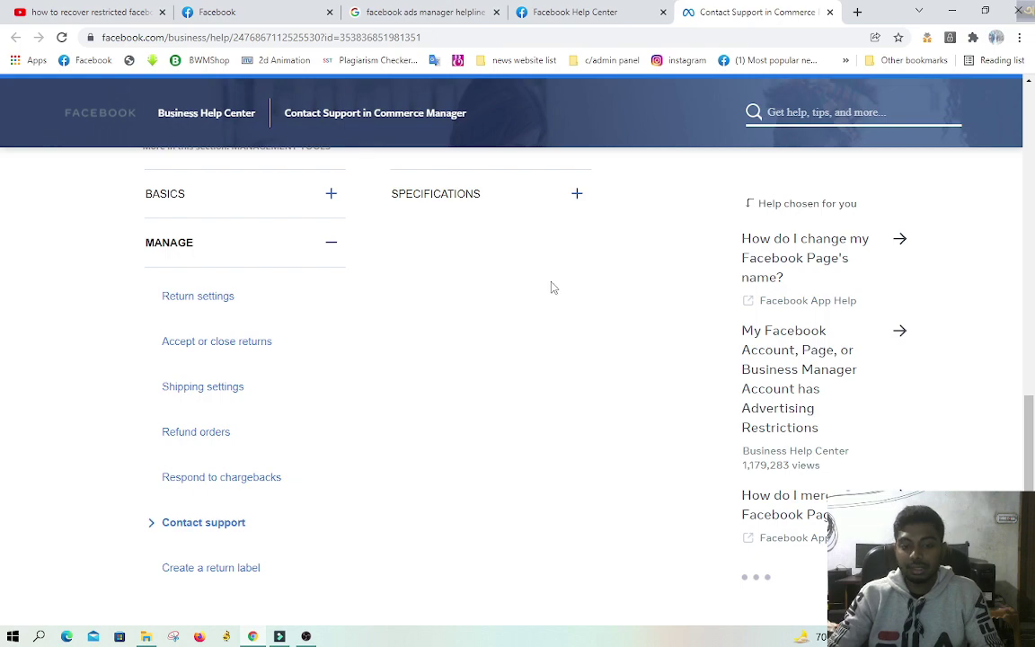
{"action": "scroll", "coordinate": [552, 289], "scroll_direction": "down", "scroll_amount": 4}
{"action": "scroll", "coordinate": [551, 295], "scroll_direction": "down", "scroll_amount": 2}
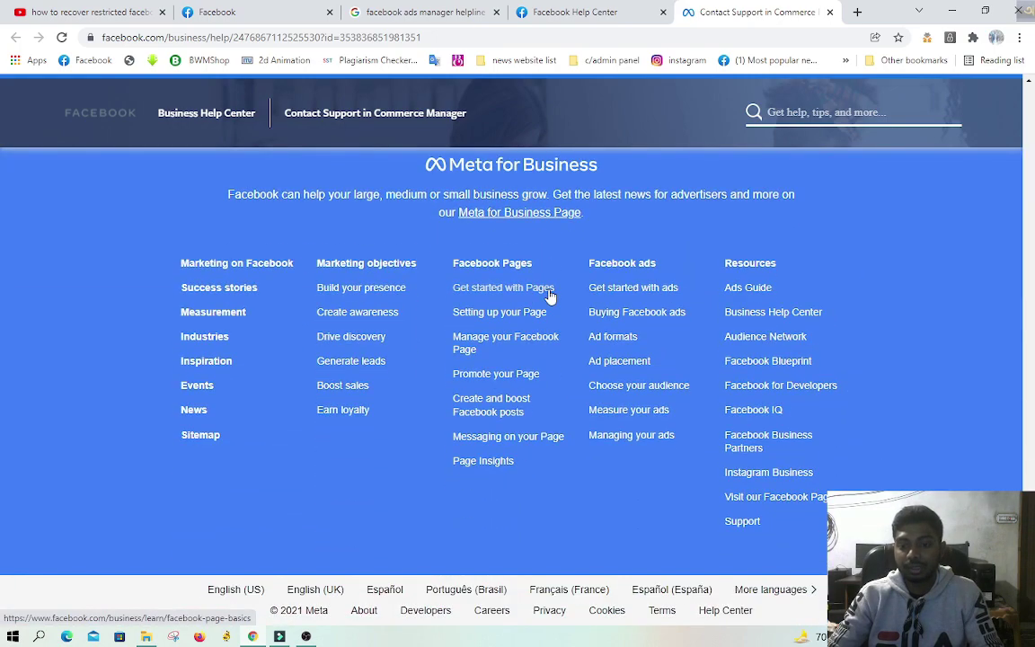
{"action": "scroll", "coordinate": [551, 296], "scroll_direction": "up", "scroll_amount": 4}
{"action": "scroll", "coordinate": [551, 295], "scroll_direction": "up", "scroll_amount": 20}
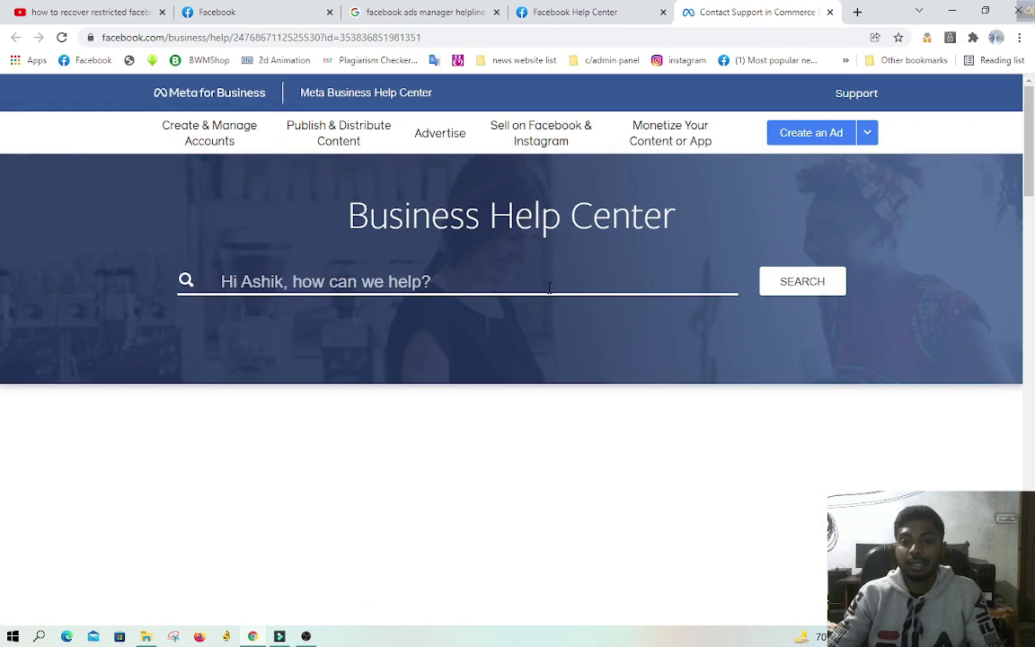
{"action": "left_click", "coordinate": [438, 136]}
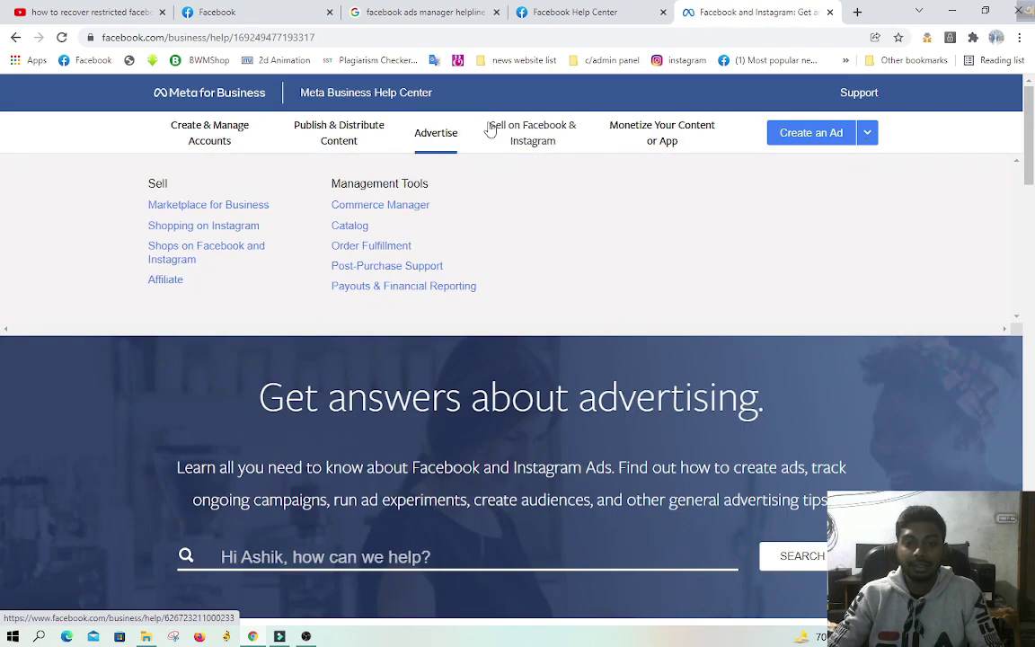
{"action": "mouse_move", "coordinate": [440, 165]}
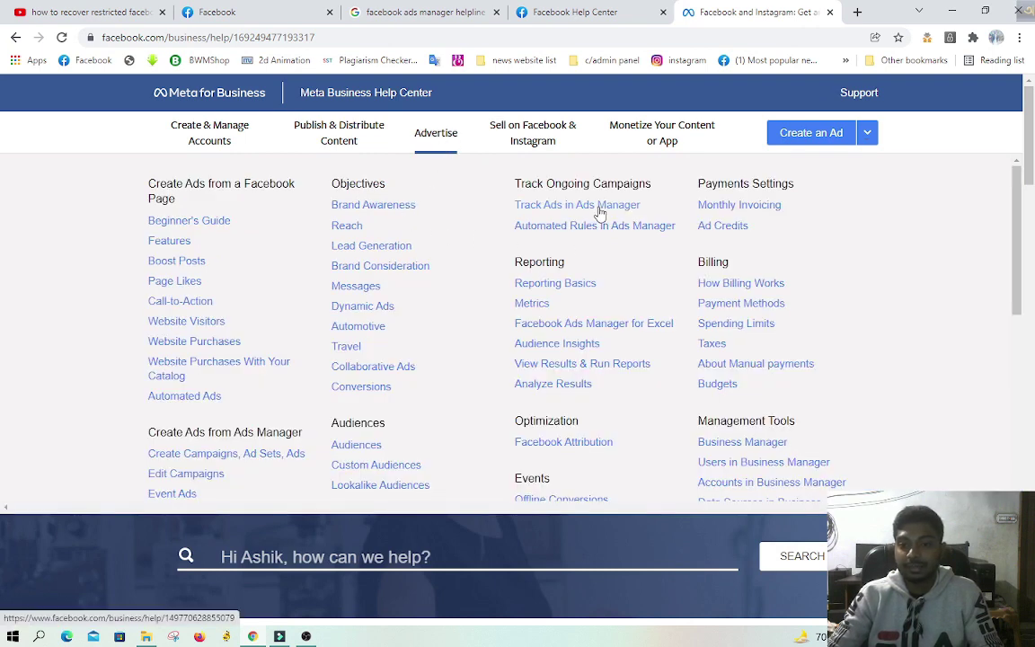
{"action": "scroll", "coordinate": [190, 356], "scroll_direction": "down", "scroll_amount": 3}
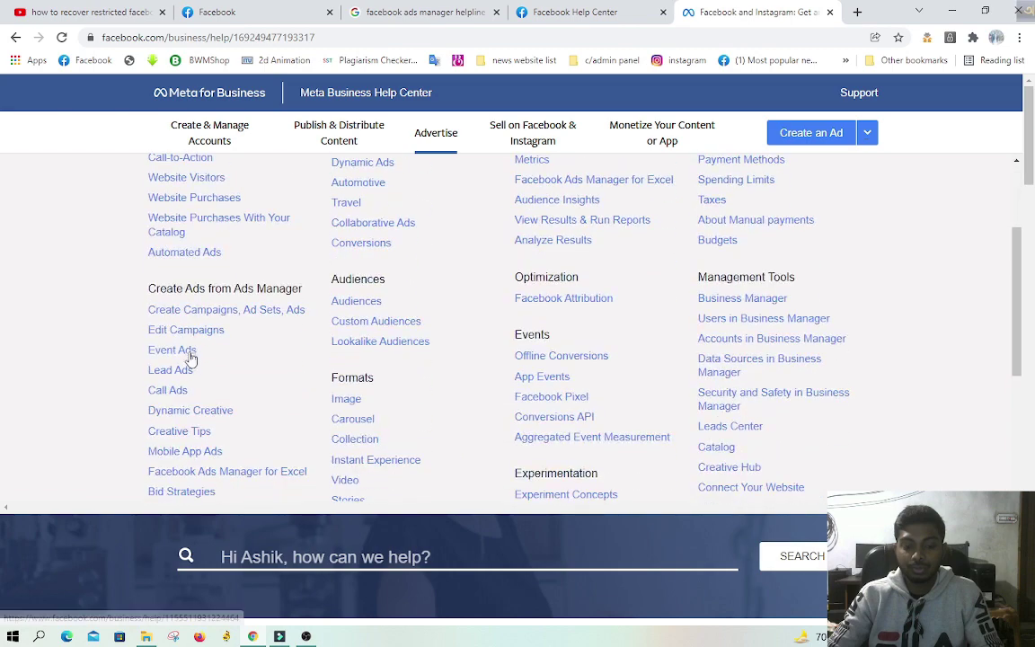
{"action": "scroll", "coordinate": [191, 357], "scroll_direction": "down", "scroll_amount": 3}
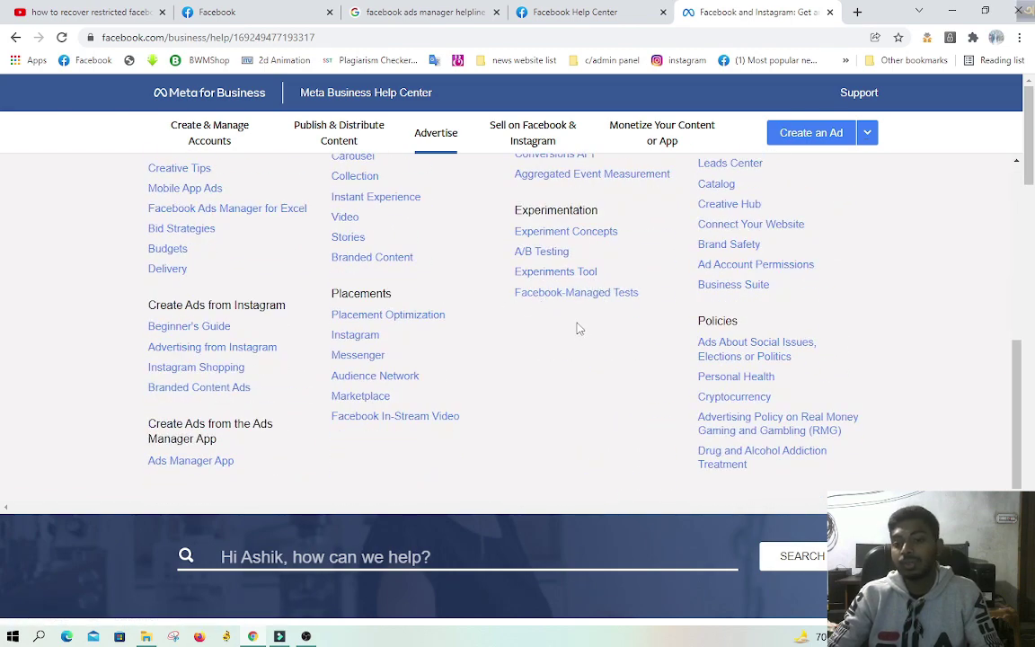
{"action": "scroll", "coordinate": [629, 323], "scroll_direction": "up", "scroll_amount": 3}
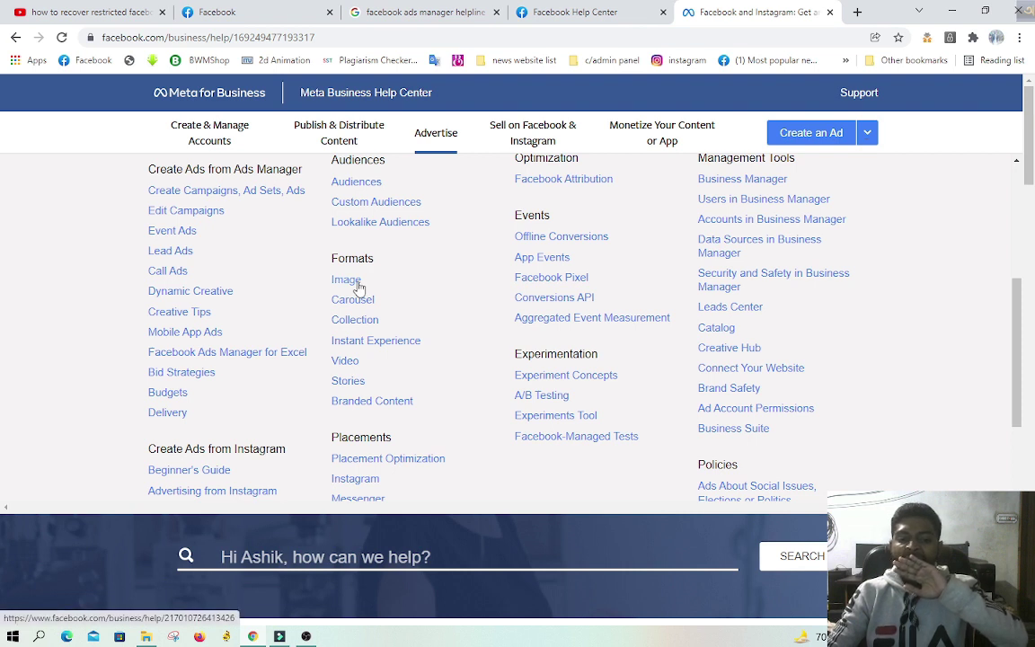
Step: Open the help article on editing campaigns, then the Setting up your Page guide
{"action": "left_click", "coordinate": [213, 212]}
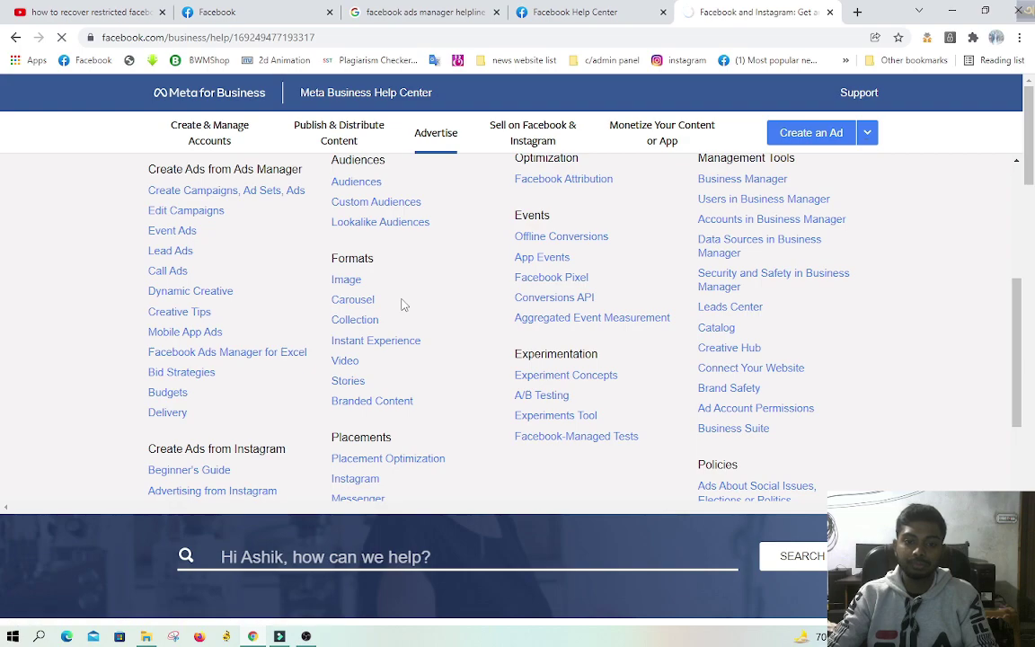
{"action": "scroll", "coordinate": [545, 315], "scroll_direction": "down", "scroll_amount": 3}
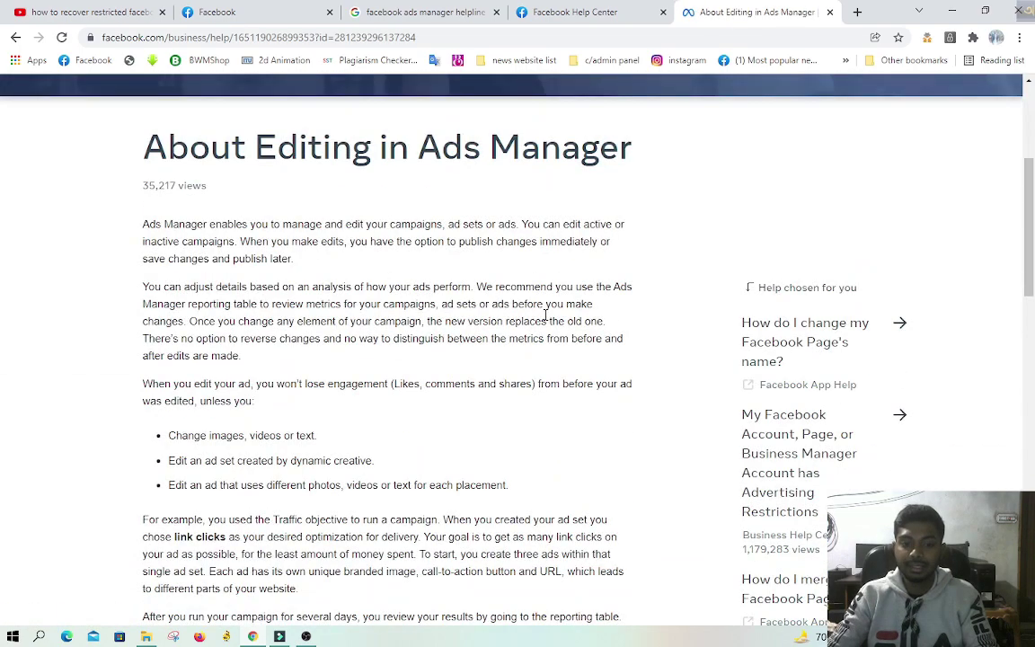
{"action": "scroll", "coordinate": [545, 314], "scroll_direction": "down", "scroll_amount": 8}
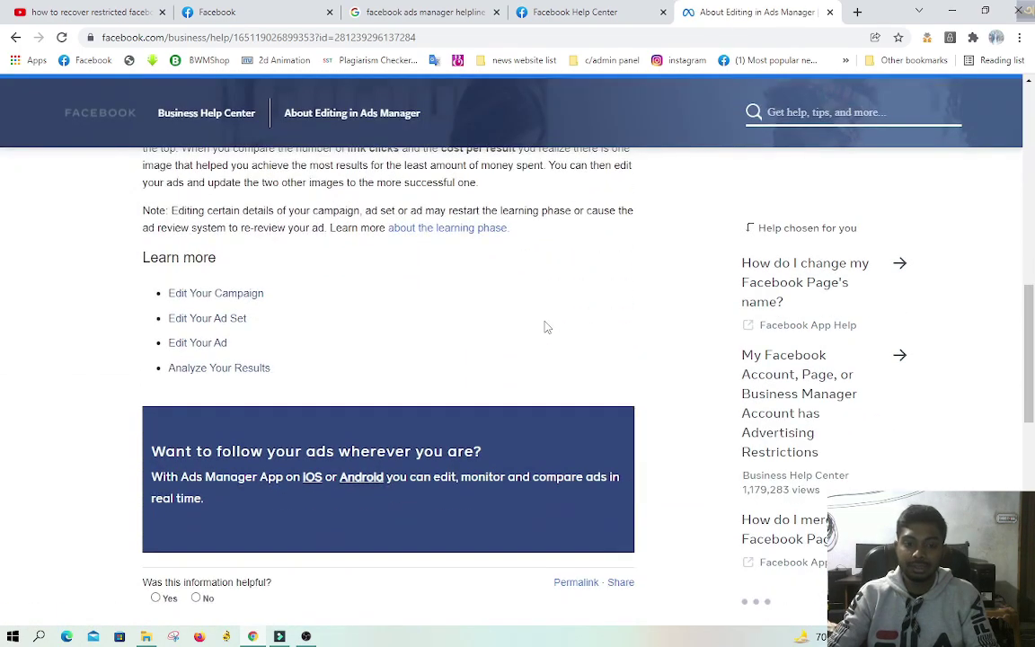
{"action": "scroll", "coordinate": [545, 323], "scroll_direction": "down", "scroll_amount": 6}
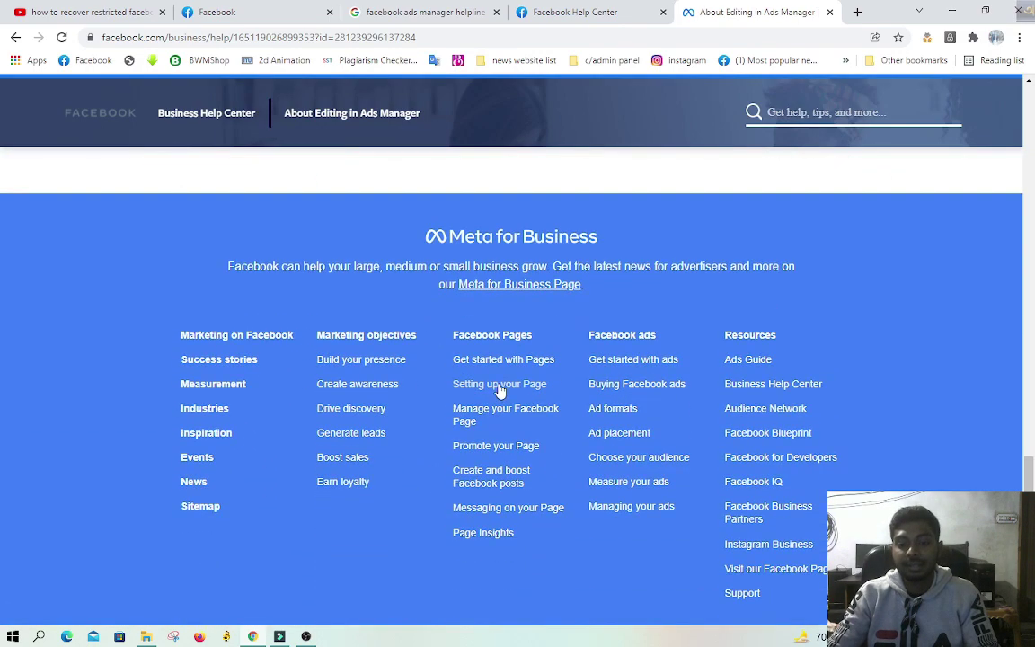
{"action": "left_click", "coordinate": [481, 387]}
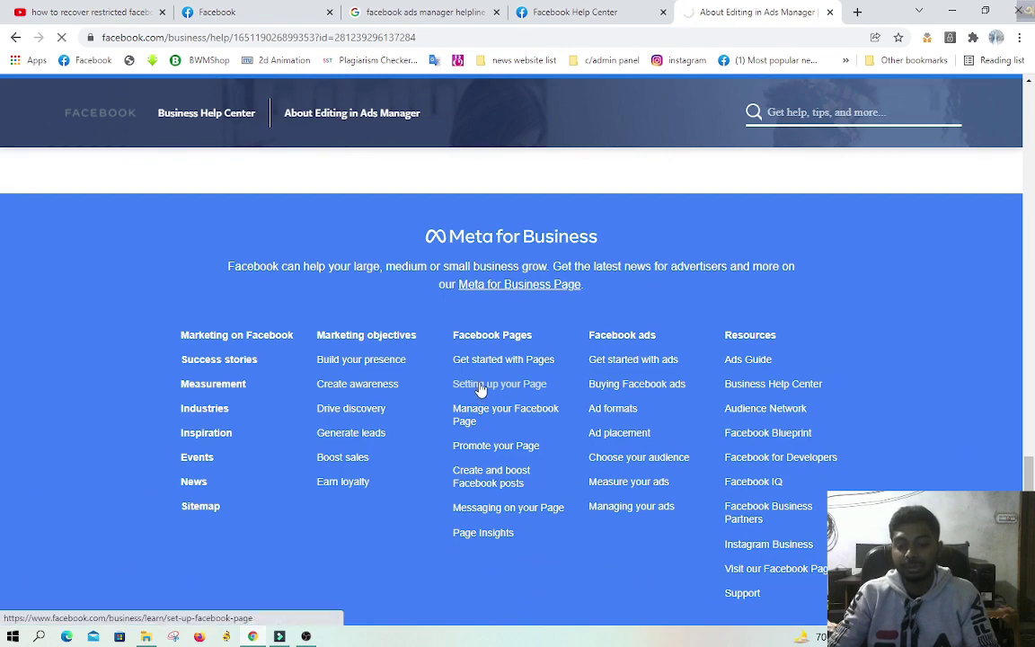
{"action": "scroll", "coordinate": [480, 385], "scroll_direction": "down", "scroll_amount": 15}
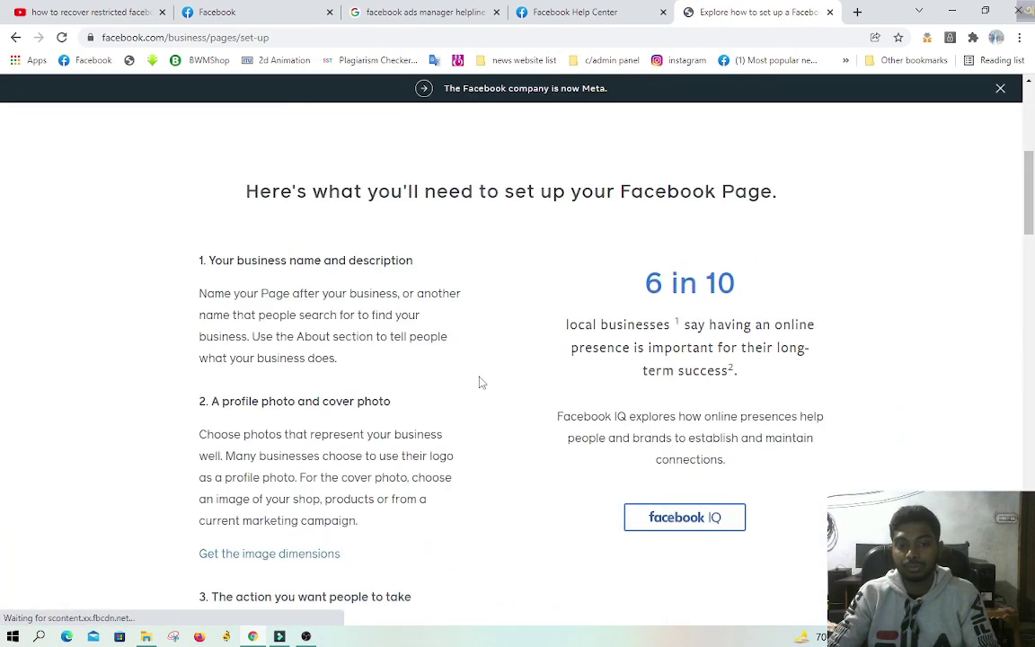
{"action": "scroll", "coordinate": [481, 380], "scroll_direction": "down", "scroll_amount": 20}
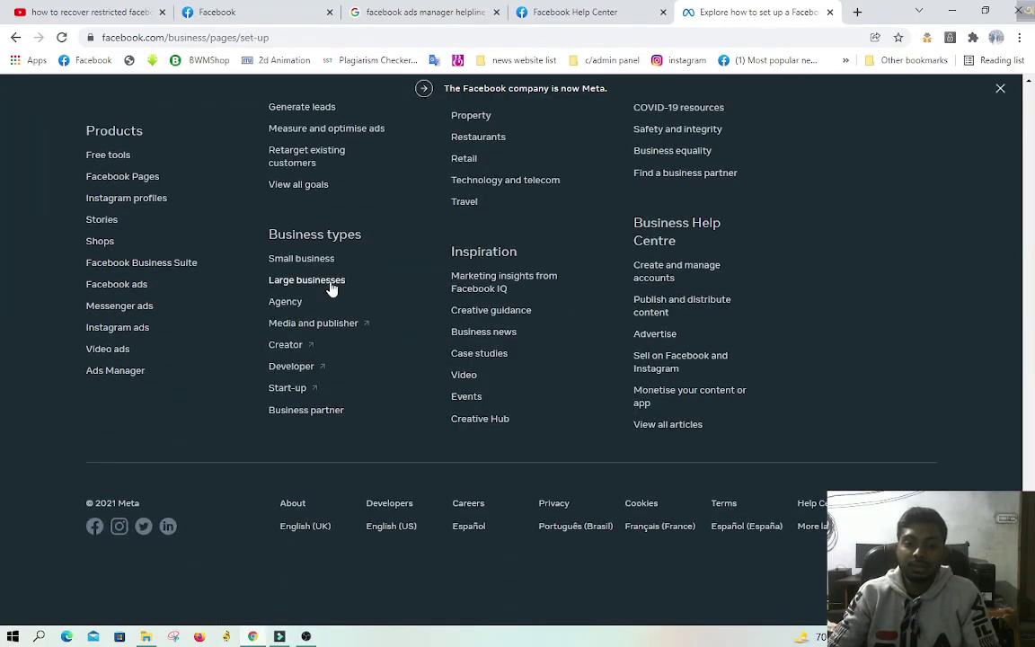
Step: Go to the large businesses page, then the Media and Creative Agency Hub page
{"action": "left_click", "coordinate": [329, 283]}
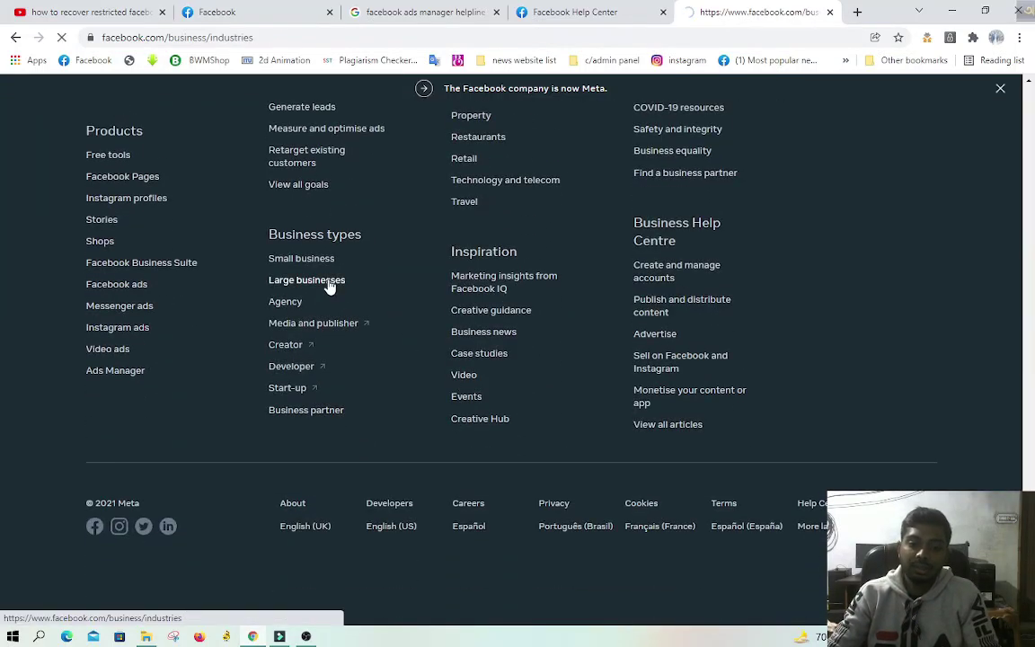
{"action": "scroll", "coordinate": [353, 305], "scroll_direction": "down", "scroll_amount": 8}
{"action": "scroll", "coordinate": [356, 307], "scroll_direction": "down", "scroll_amount": 20}
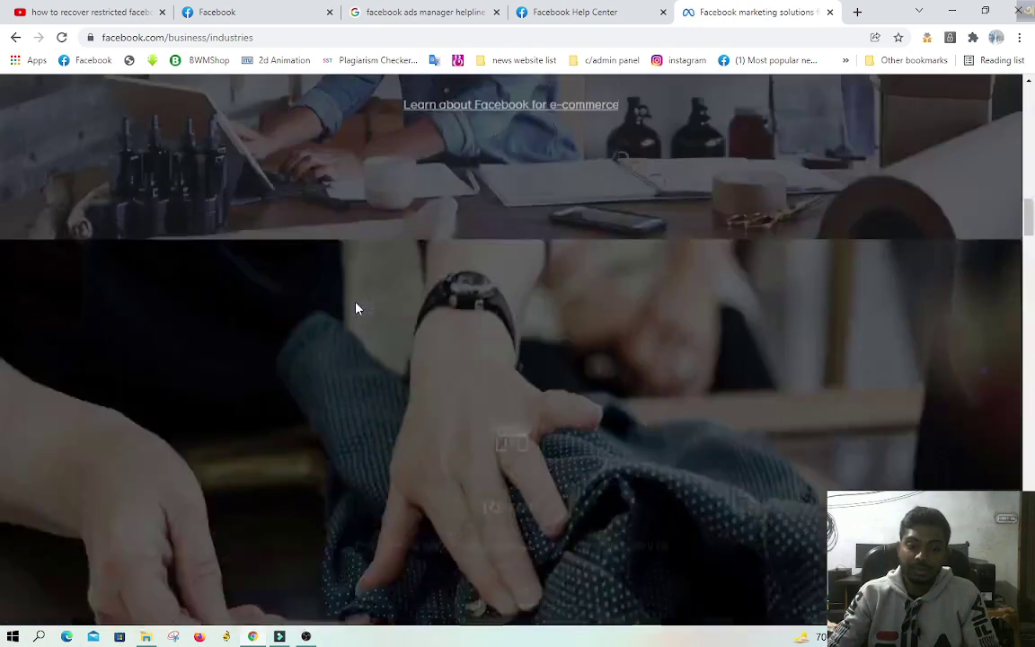
{"action": "scroll", "coordinate": [356, 309], "scroll_direction": "down", "scroll_amount": 5}
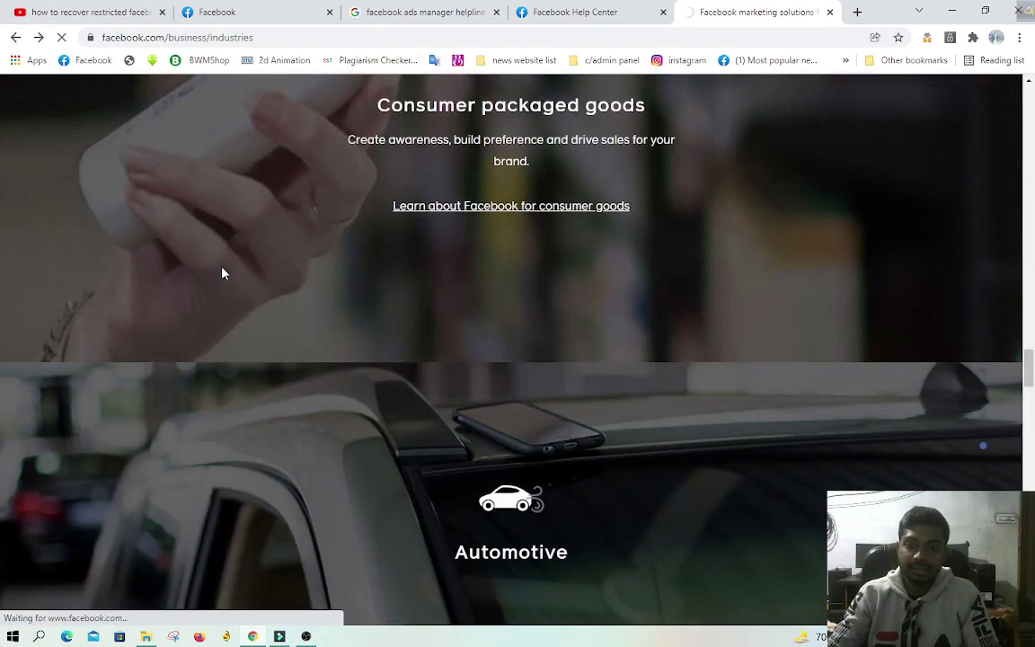
{"action": "scroll", "coordinate": [471, 384], "scroll_direction": "down", "scroll_amount": 13}
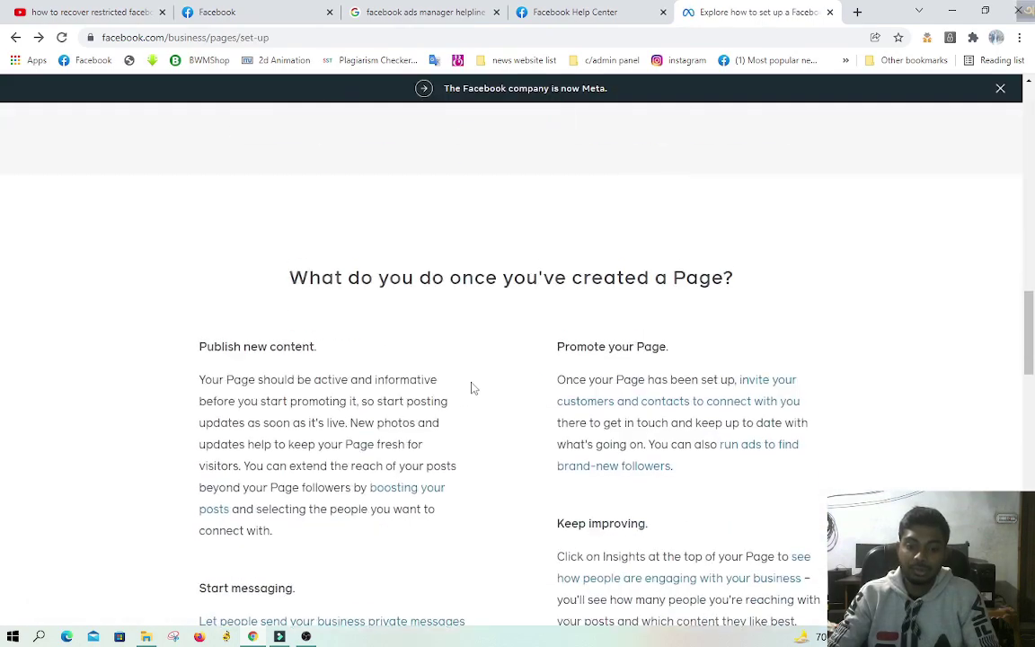
{"action": "scroll", "coordinate": [472, 388], "scroll_direction": "down", "scroll_amount": 13}
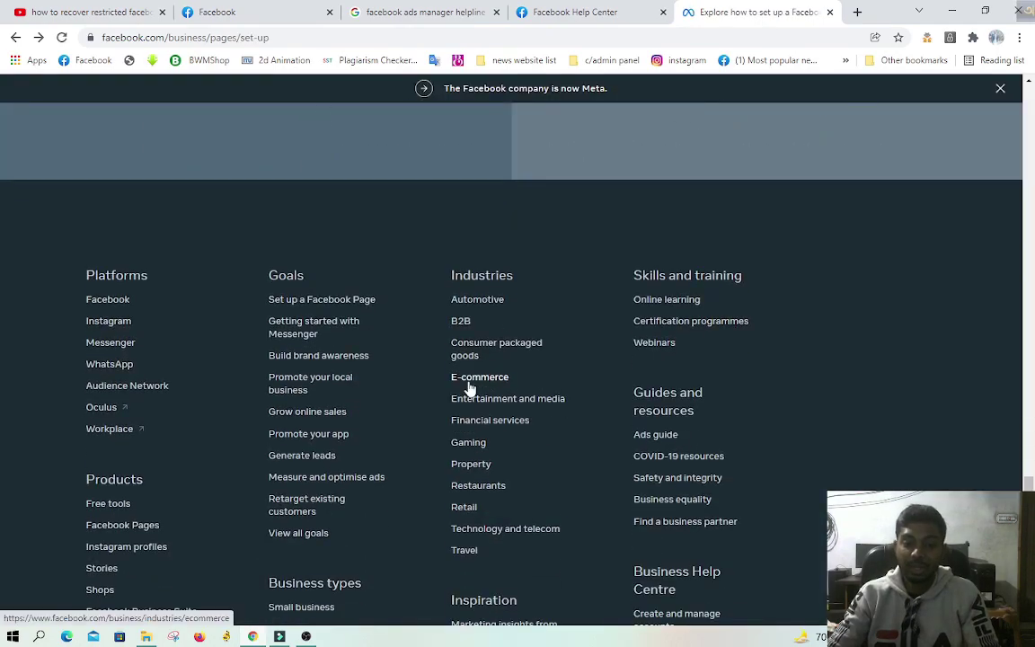
{"action": "scroll", "coordinate": [471, 387], "scroll_direction": "down", "scroll_amount": 3}
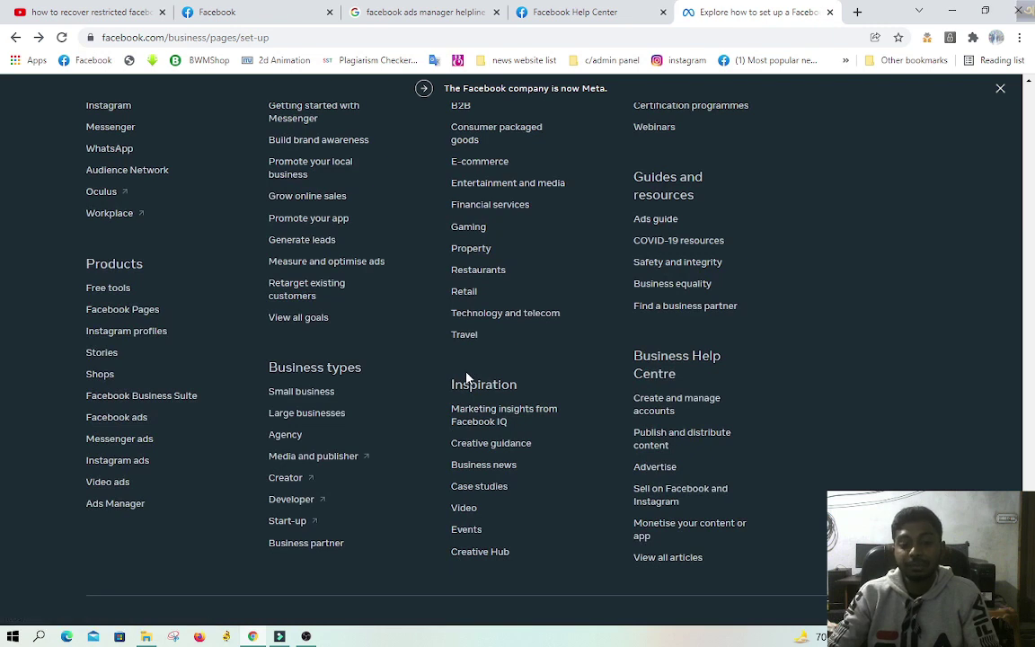
{"action": "left_click", "coordinate": [294, 432]}
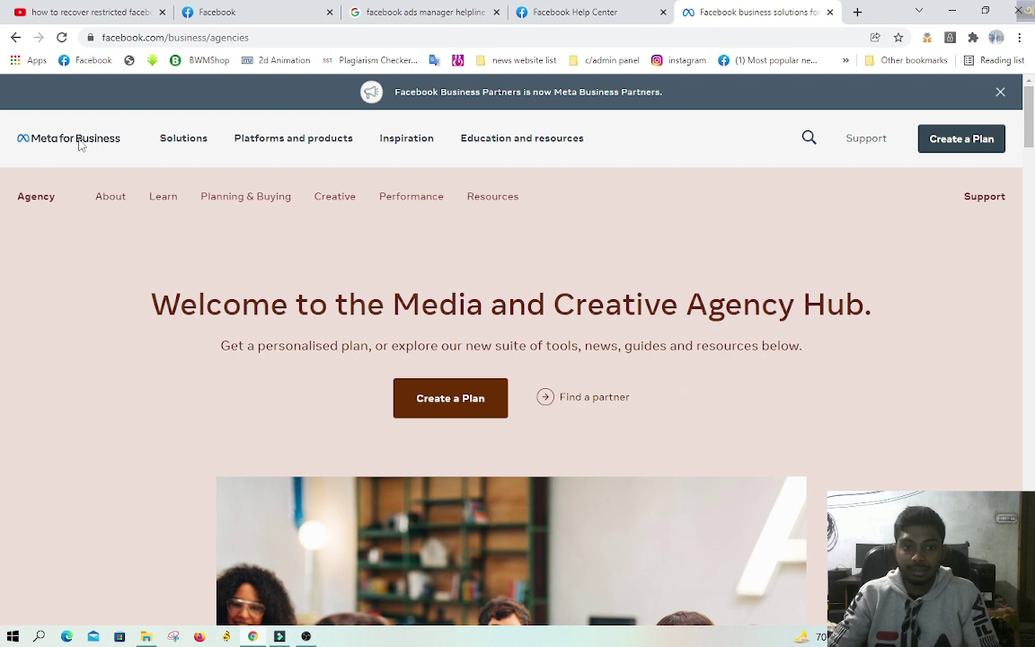
Step: Copy the Agency Hub page's web address from the address bar
{"action": "left_click", "coordinate": [199, 37]}
{"action": "right_click", "coordinate": [198, 37]}
{"action": "left_click", "coordinate": [199, 37]}
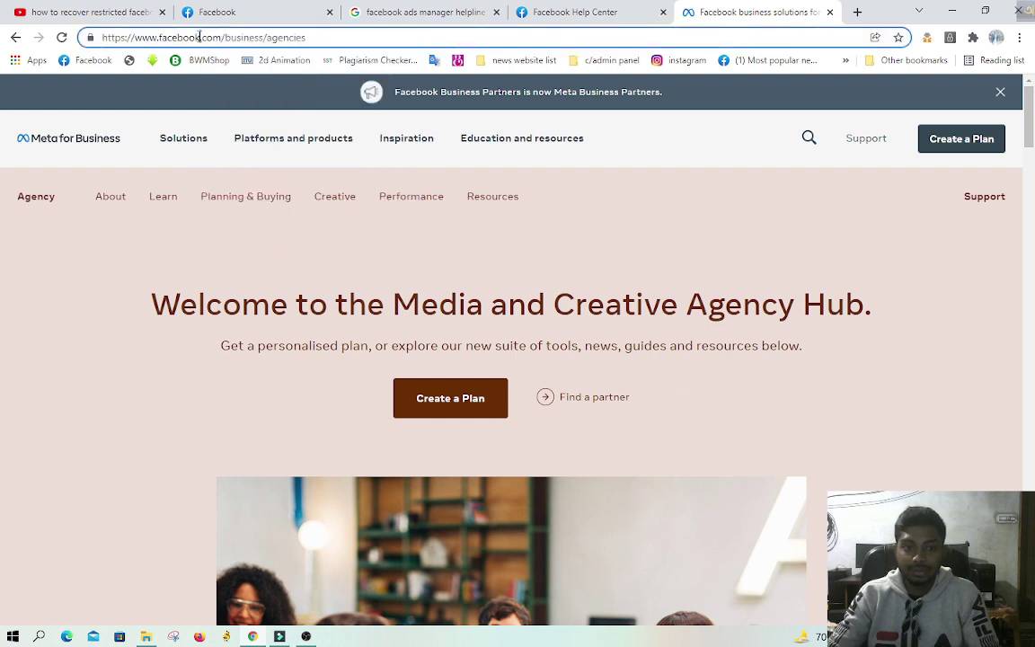
{"action": "left_click", "coordinate": [180, 36]}
{"action": "right_click", "coordinate": [180, 36]}
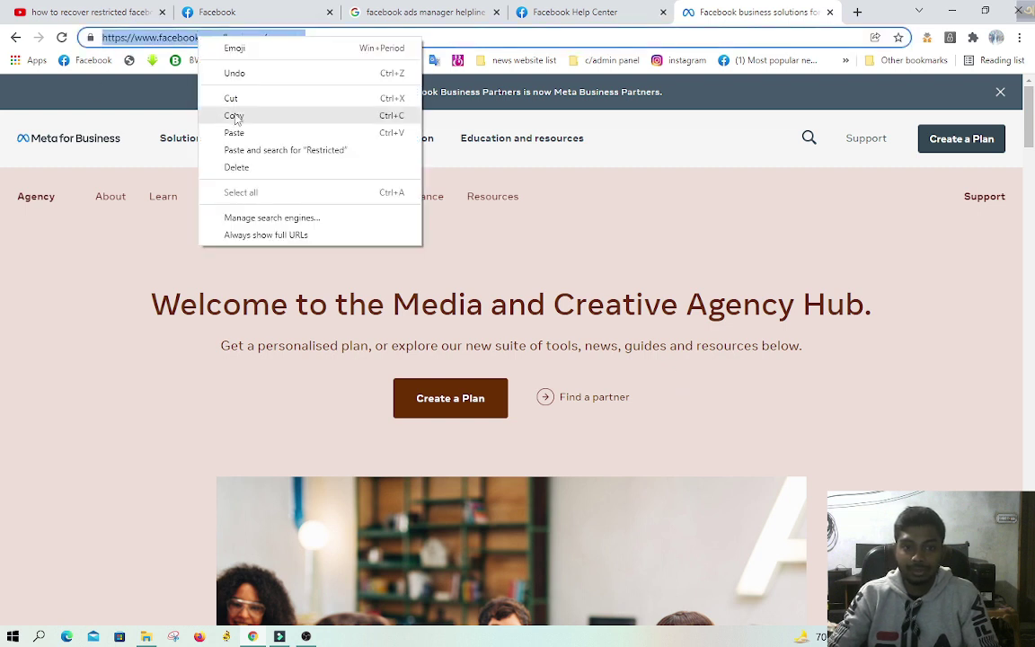
{"action": "left_click", "coordinate": [235, 113]}
Step: Minimize Chrome, then create and open a new text document on the desktop
{"action": "left_click", "coordinate": [955, 10]}
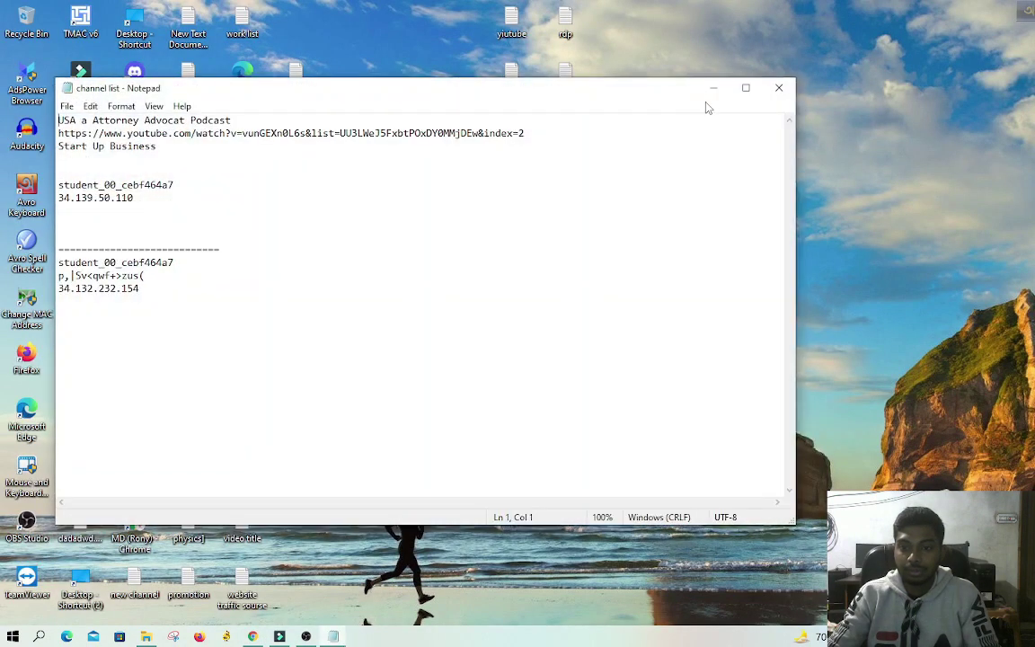
{"action": "left_click", "coordinate": [778, 87]}
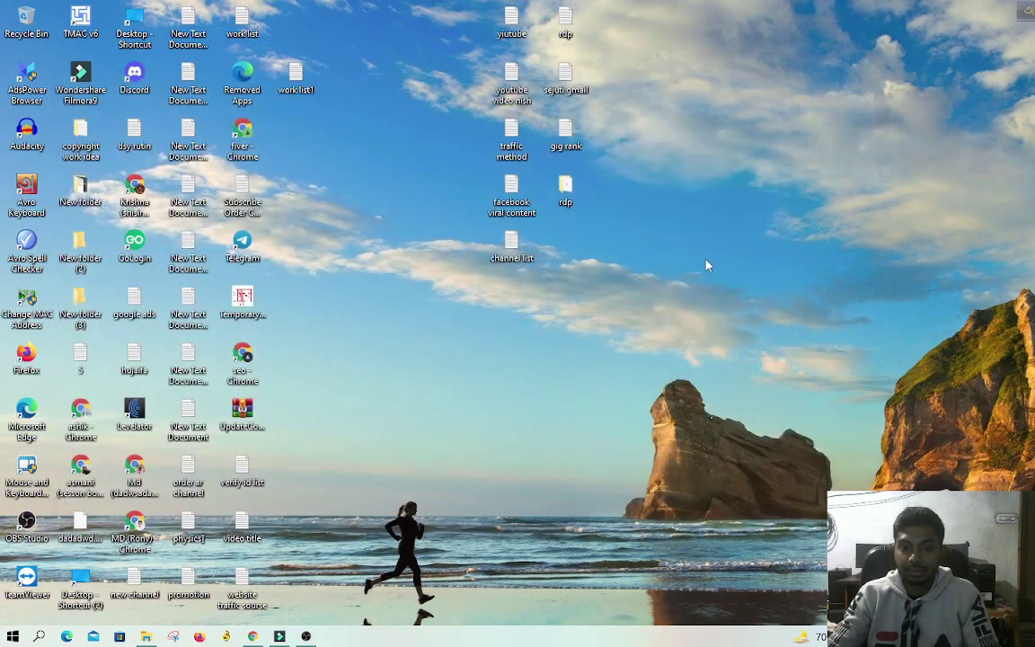
{"action": "right_click", "coordinate": [709, 262]}
{"action": "mouse_move", "coordinate": [755, 406]}
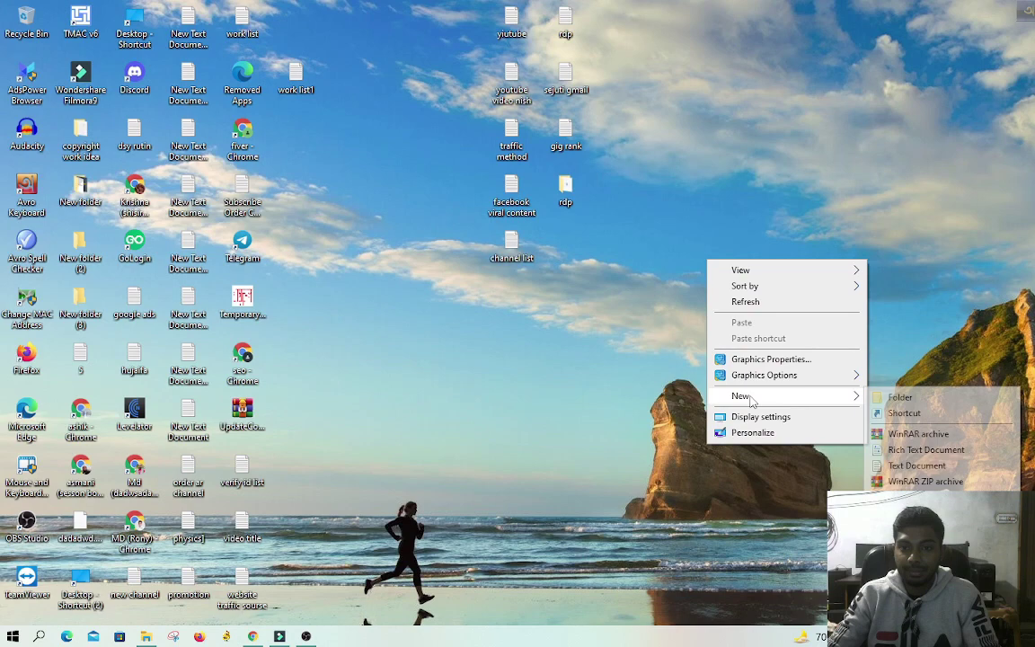
{"action": "left_click", "coordinate": [890, 465]}
{"action": "left_click_drag", "start_coordinate": [705, 305], "coordinate": [562, 239]}
{"action": "double_click", "coordinate": [567, 245]}
{"action": "right_click", "coordinate": [508, 261]}
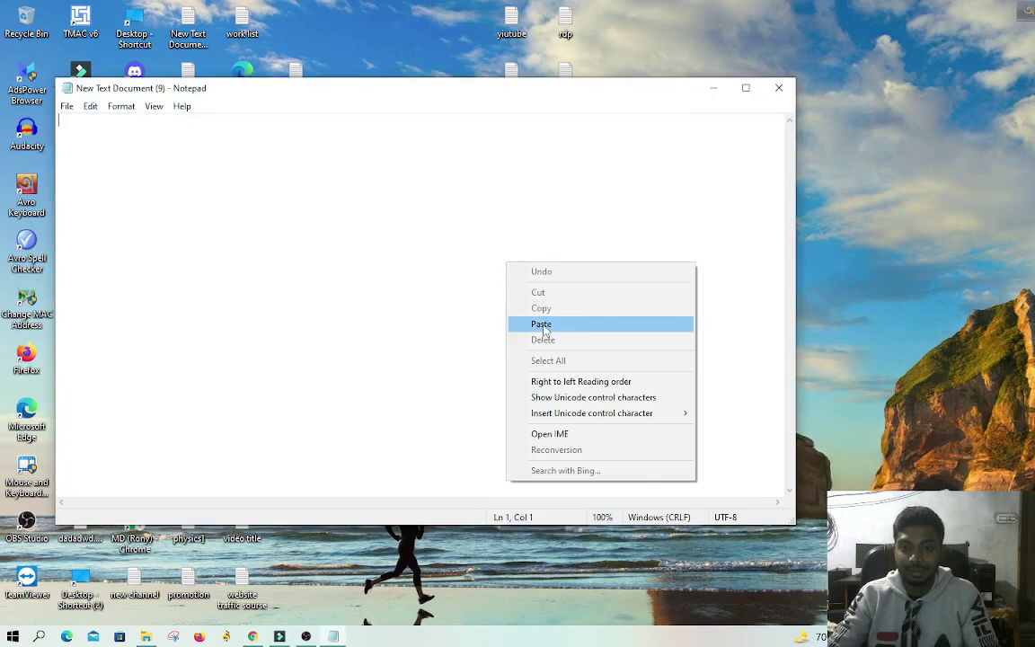
{"action": "left_click", "coordinate": [531, 324]}
{"action": "left_click", "coordinate": [66, 106]}
{"action": "left_click", "coordinate": [88, 169]}
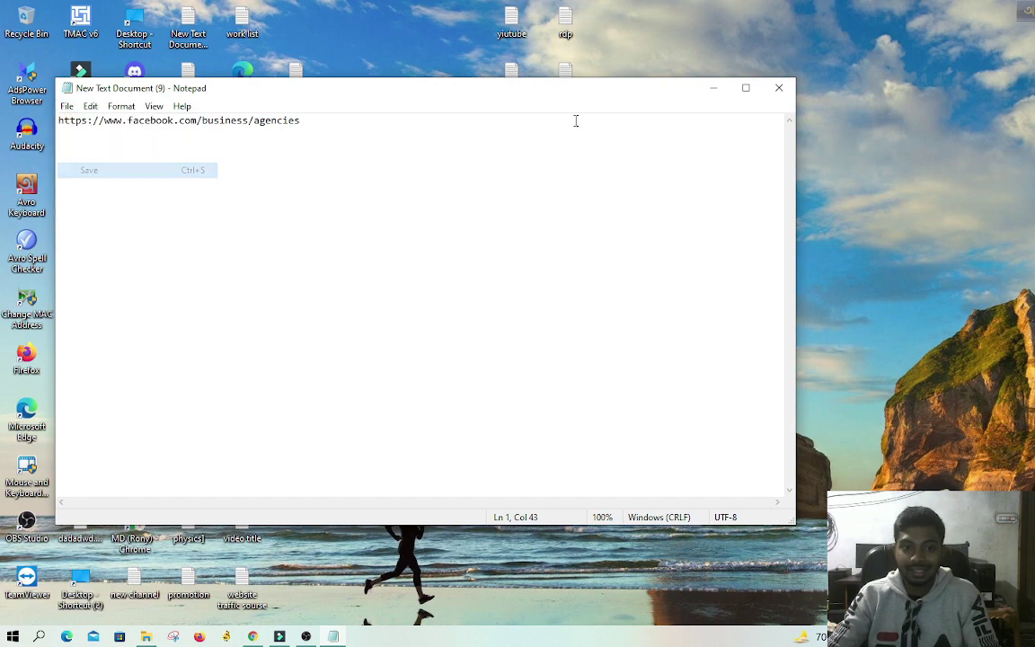
{"action": "left_click", "coordinate": [778, 89]}
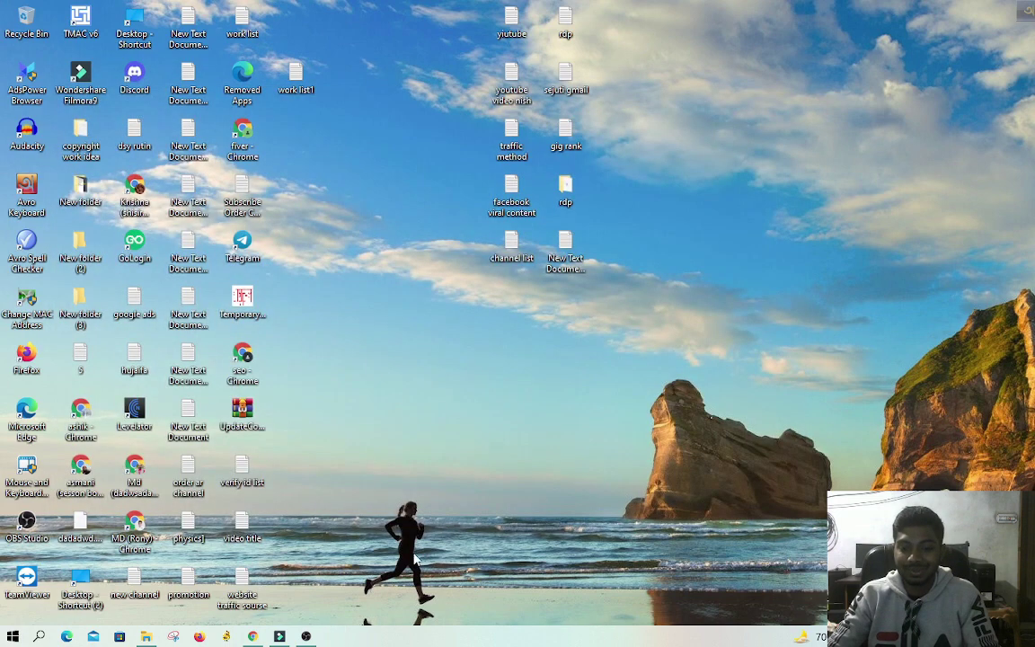
{"action": "left_click", "coordinate": [252, 636]}
Step: Start Create a Plan and choose the IT center business to focus on
{"action": "scroll", "coordinate": [659, 383], "scroll_direction": "down", "scroll_amount": 15}
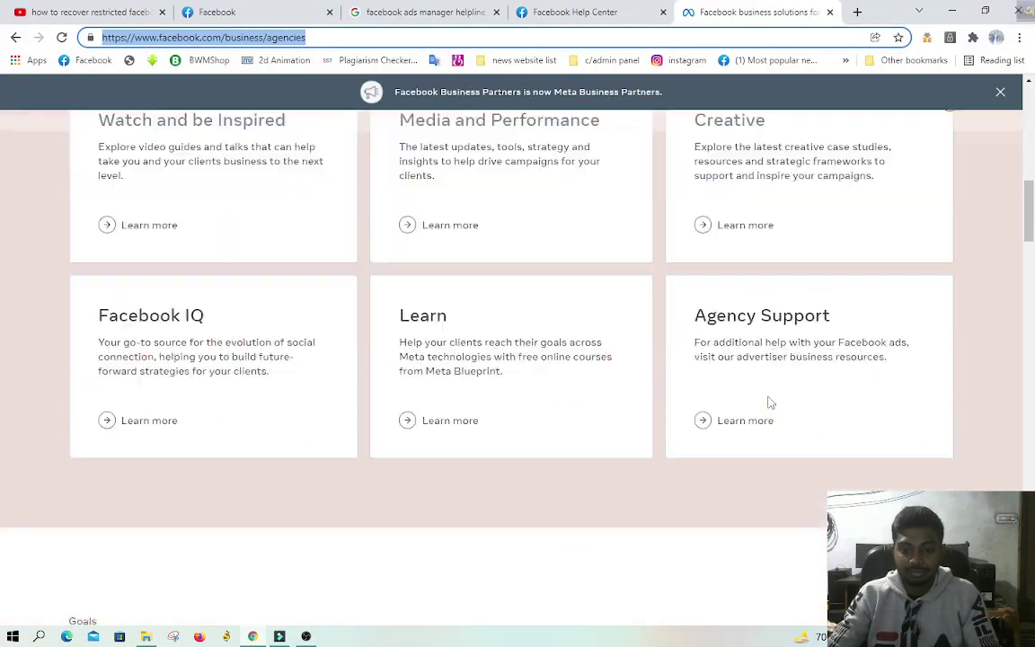
{"action": "scroll", "coordinate": [769, 405], "scroll_direction": "down", "scroll_amount": 8}
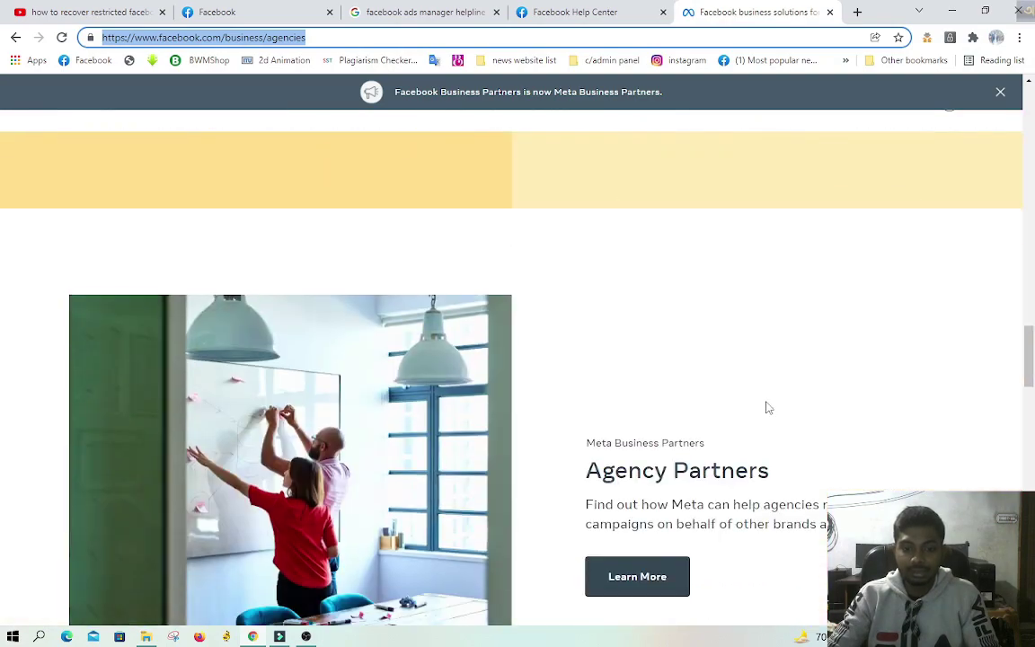
{"action": "scroll", "coordinate": [769, 408], "scroll_direction": "up", "scroll_amount": 20}
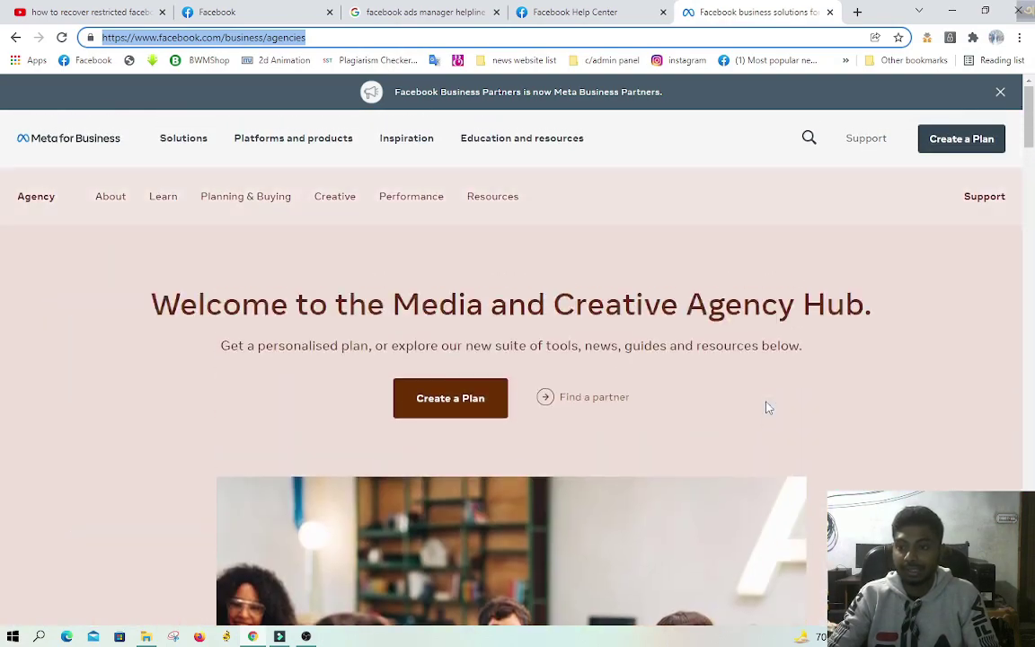
{"action": "left_click", "coordinate": [462, 402]}
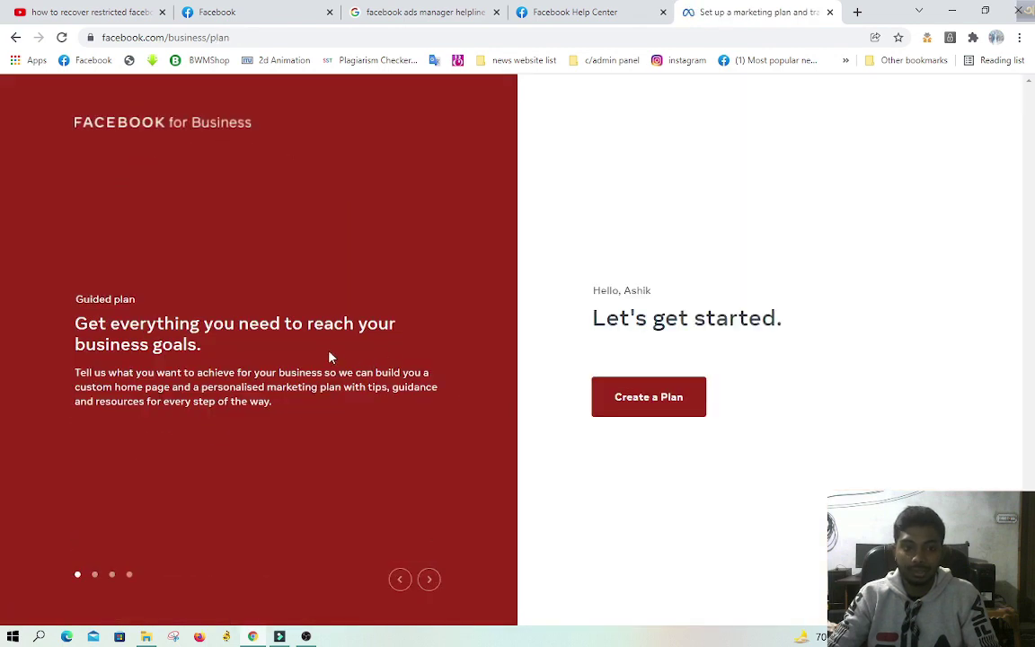
{"action": "left_click", "coordinate": [641, 409]}
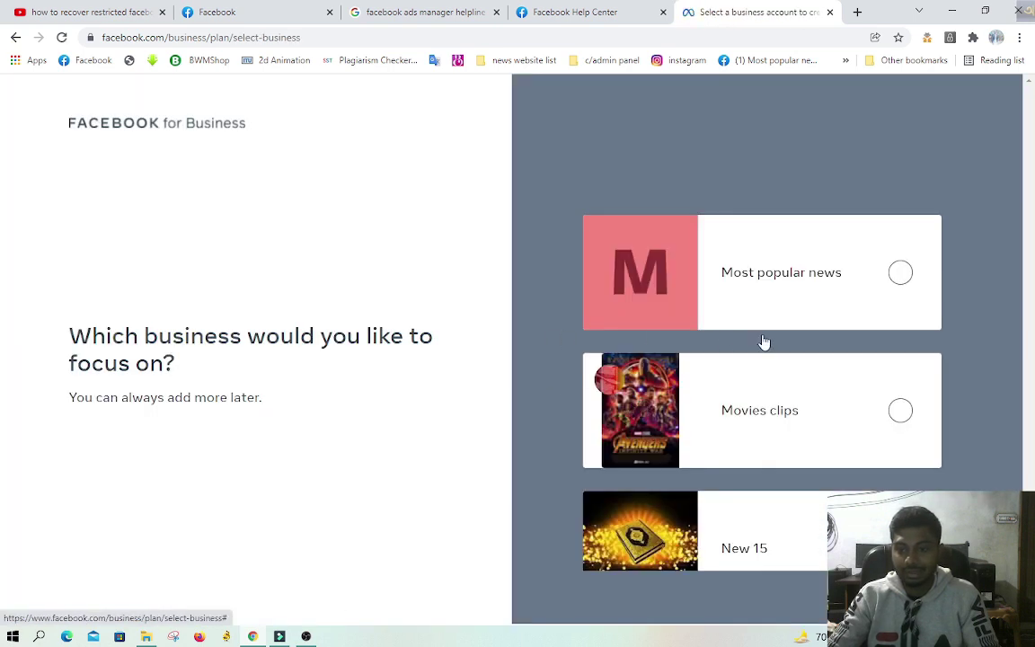
{"action": "scroll", "coordinate": [797, 374], "scroll_direction": "down", "scroll_amount": 4}
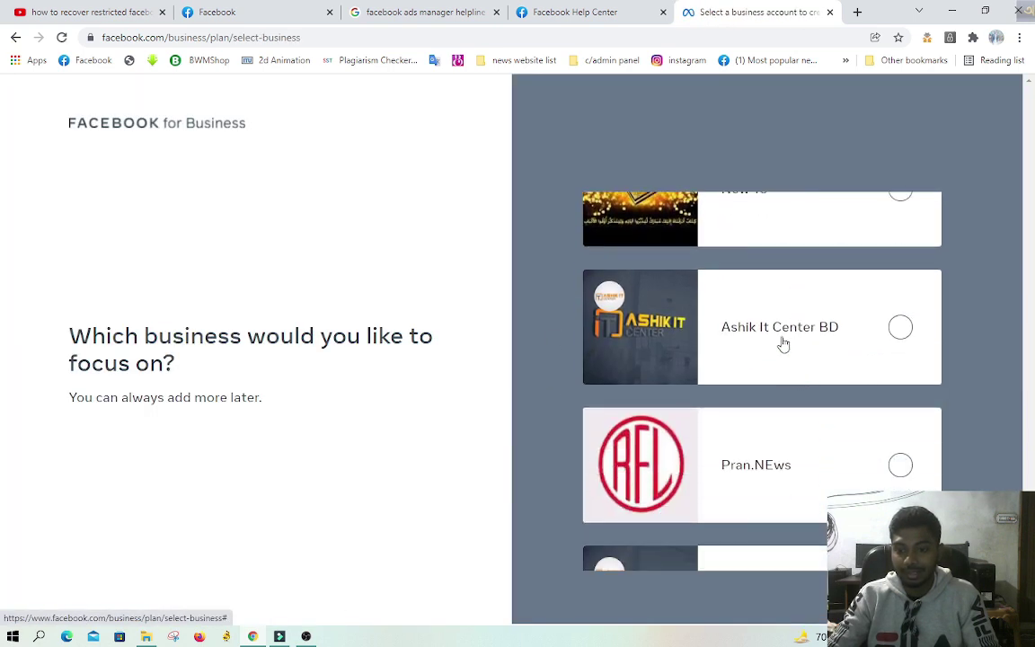
{"action": "left_click", "coordinate": [783, 344]}
{"action": "scroll", "coordinate": [783, 344], "scroll_direction": "down", "scroll_amount": 3}
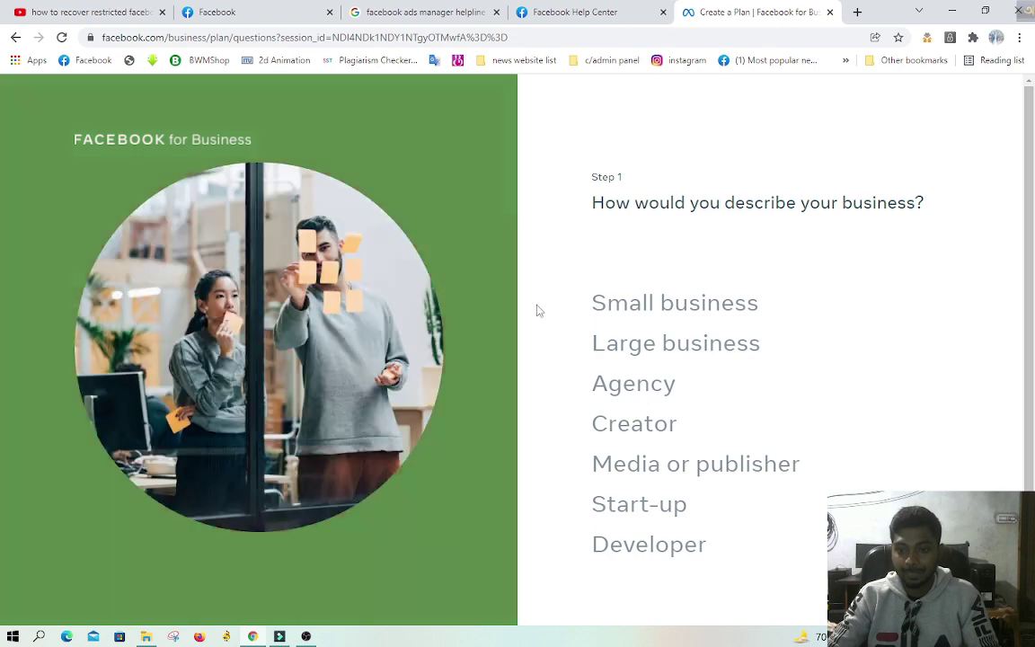
{"action": "scroll", "coordinate": [724, 412], "scroll_direction": "down", "scroll_amount": 1}
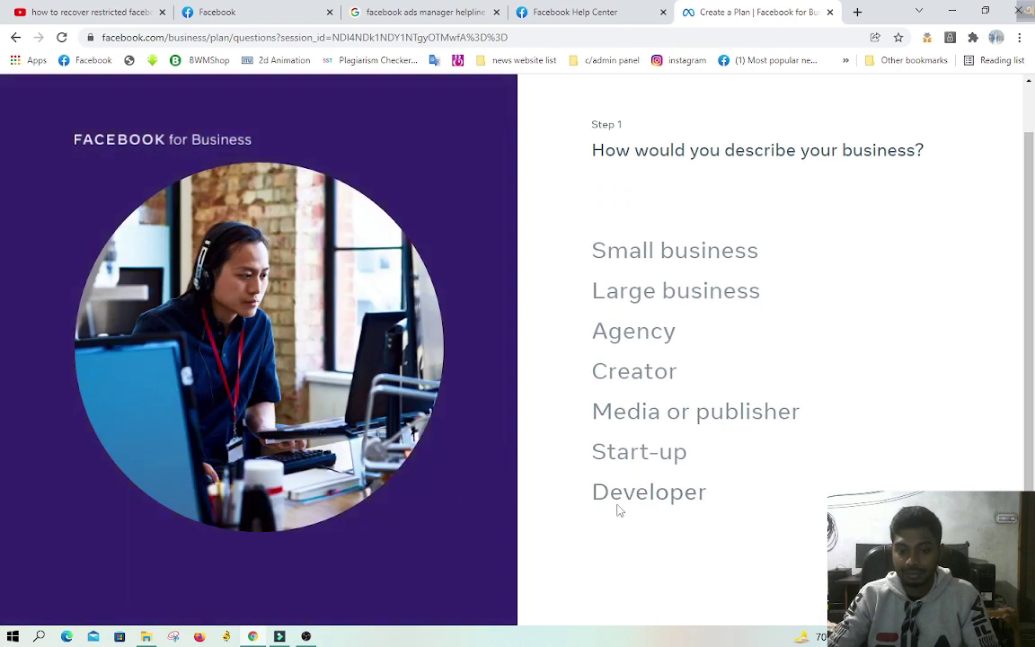